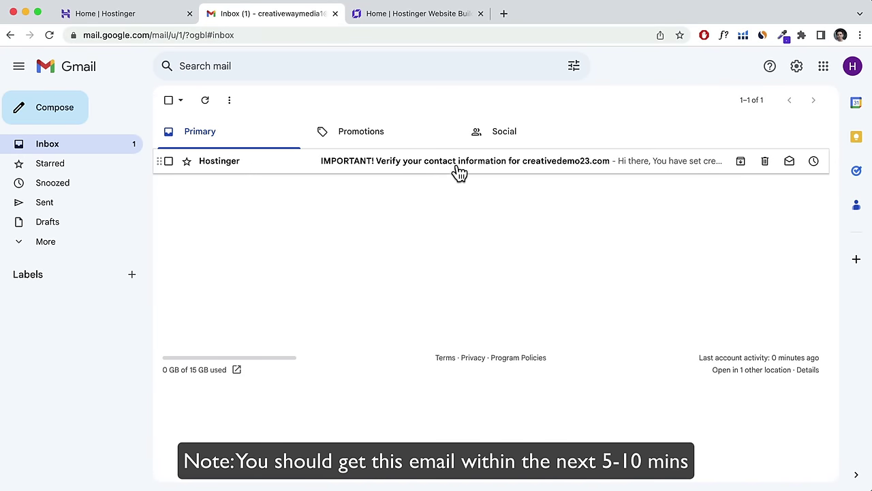
Open Hostinger's Gmail message and follow its validation link to verify the registrant email.
{"action": "left_click", "coordinate": [253, 171]}
{"action": "scroll", "coordinate": [485, 215], "scroll_direction": "down", "scroll_amount": 5}
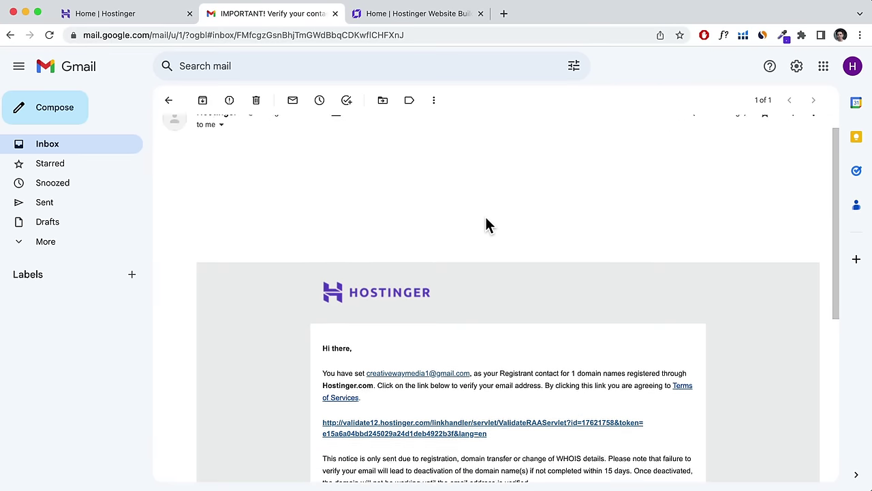
{"action": "scroll", "coordinate": [485, 219], "scroll_direction": "down", "scroll_amount": 2}
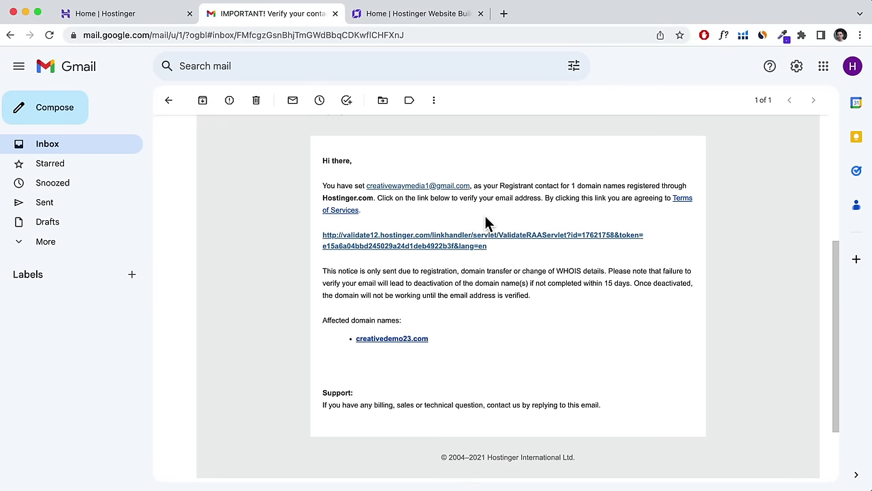
{"action": "left_click", "coordinate": [387, 244]}
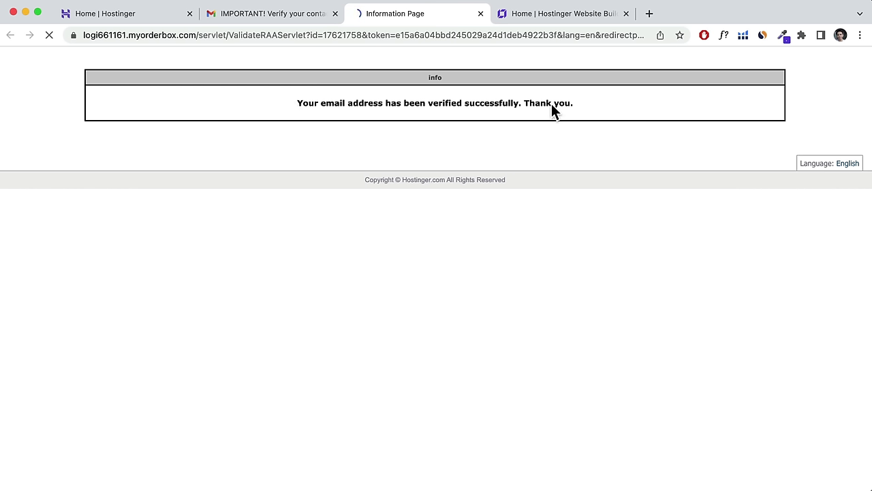
{"action": "left_click_drag", "start_coordinate": [552, 104], "coordinate": [540, 104]}
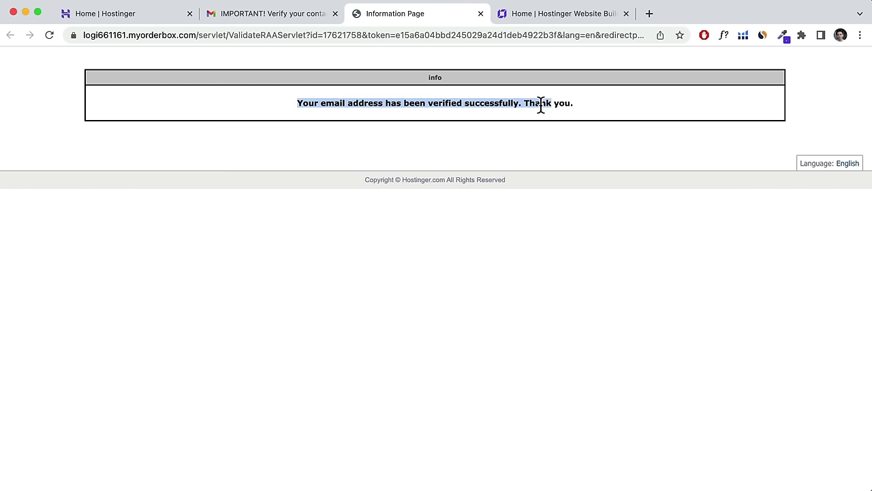
Return to the Website Builder tab and choose Start creating on the AI Website Builder card.
{"action": "left_click", "coordinate": [566, 13]}
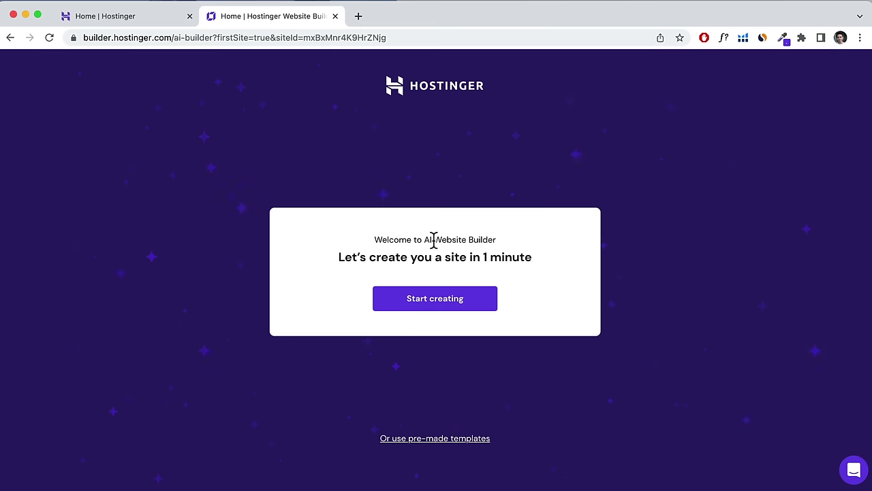
{"action": "left_click_drag", "start_coordinate": [443, 240], "coordinate": [499, 240]}
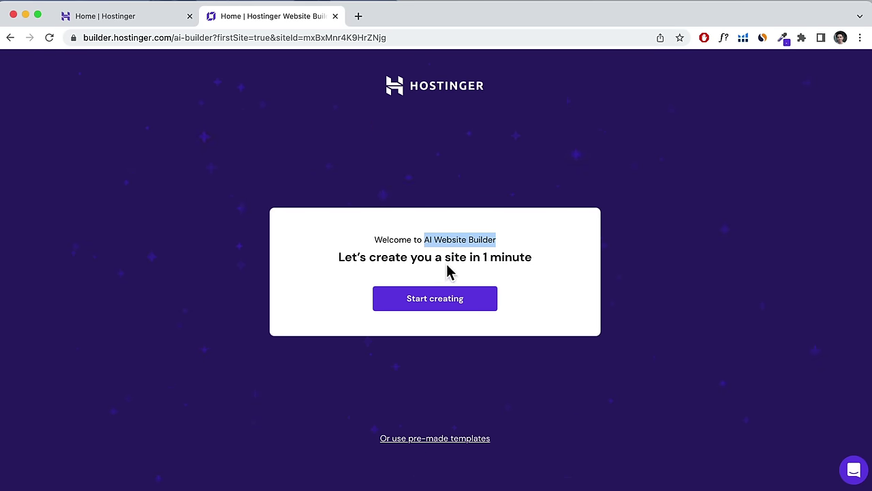
{"action": "left_click", "coordinate": [507, 243]}
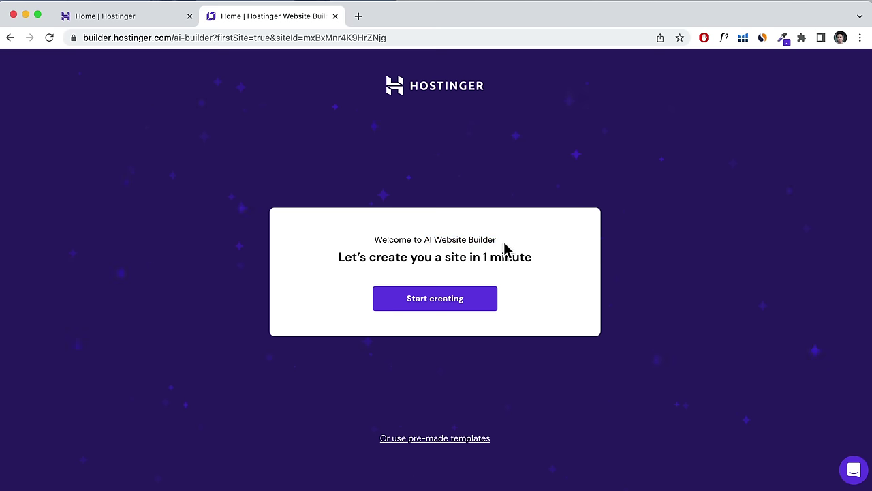
{"action": "left_click", "coordinate": [434, 306]}
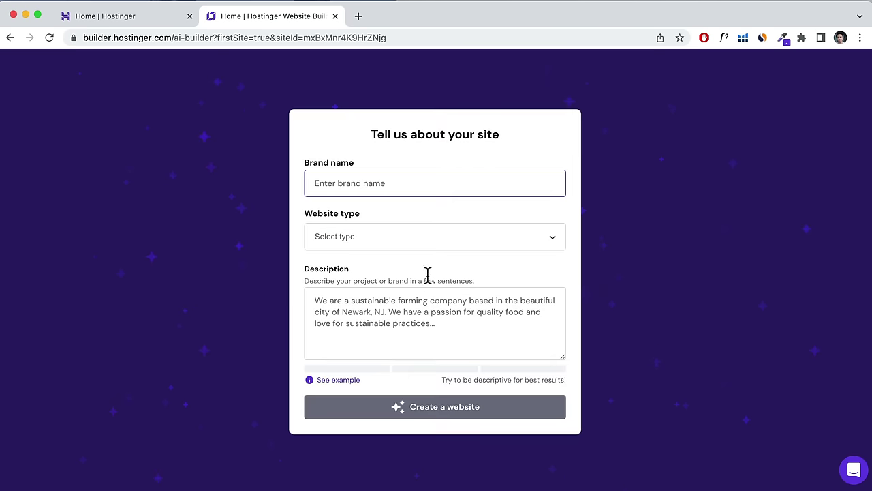
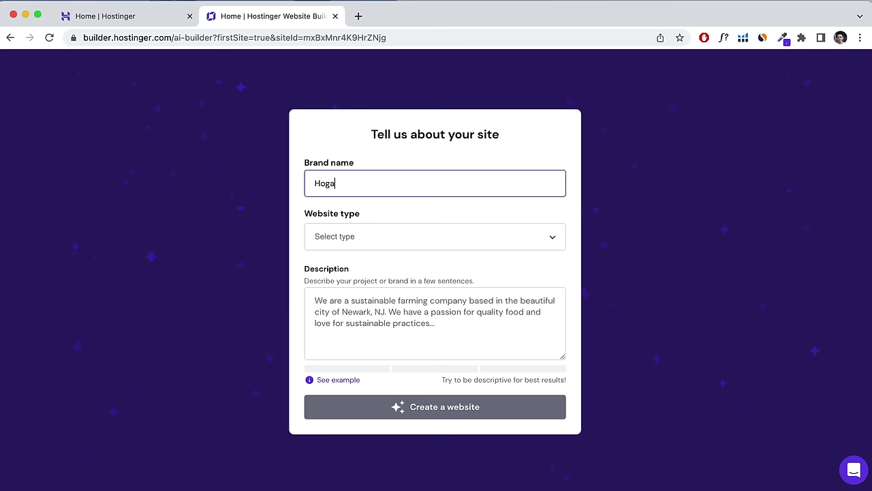
Enter the brand name, choose Business showcase, paste the freelance designer description, and generate the site.
{"action": "key", "text": "Tab"}
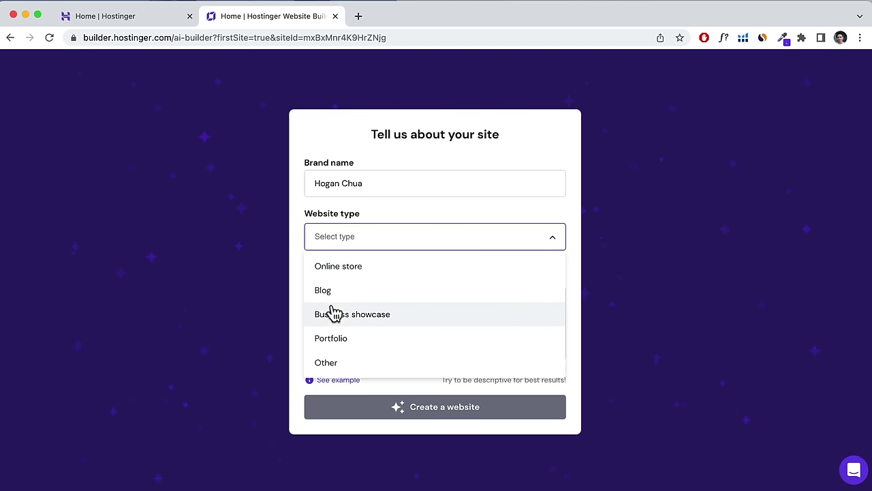
{"action": "left_click", "coordinate": [352, 319]}
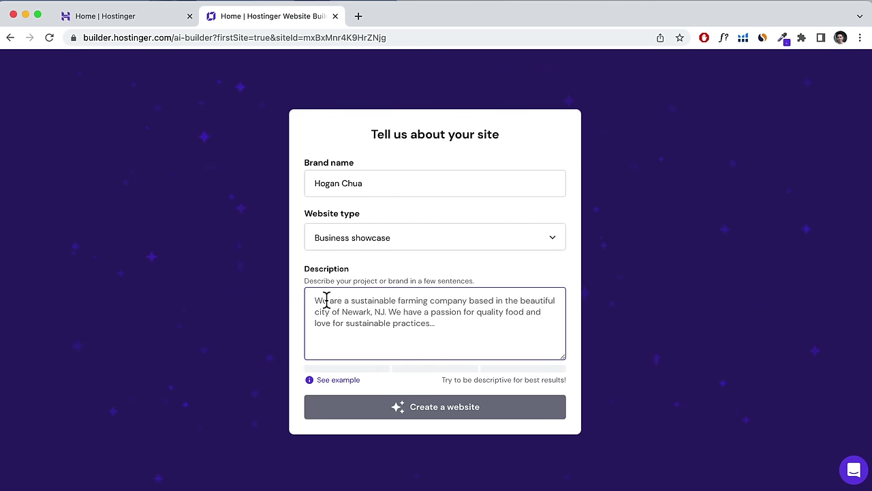
{"action": "type", "text": "I am creating a website for a freelance website designer. I specialize in small to medium size businesses. I also do photography and branding. Packages start from $3000 for a custom design."}
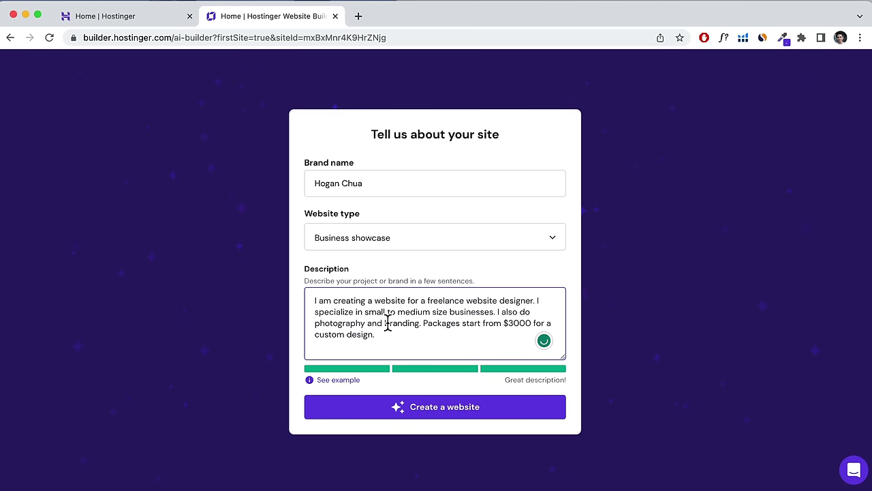
{"action": "left_click", "coordinate": [434, 407]}
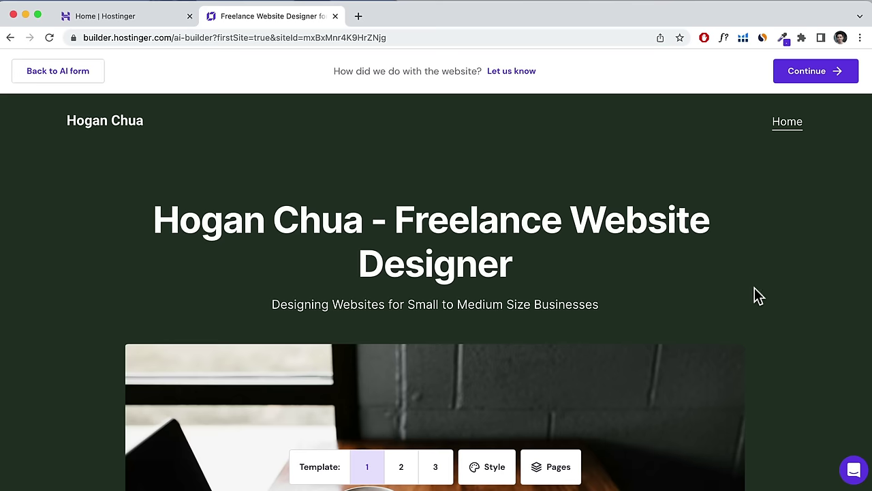
Scroll through the generated preview and switch its layout to template 3.
{"action": "scroll", "coordinate": [760, 287], "scroll_direction": "down", "scroll_amount": 5}
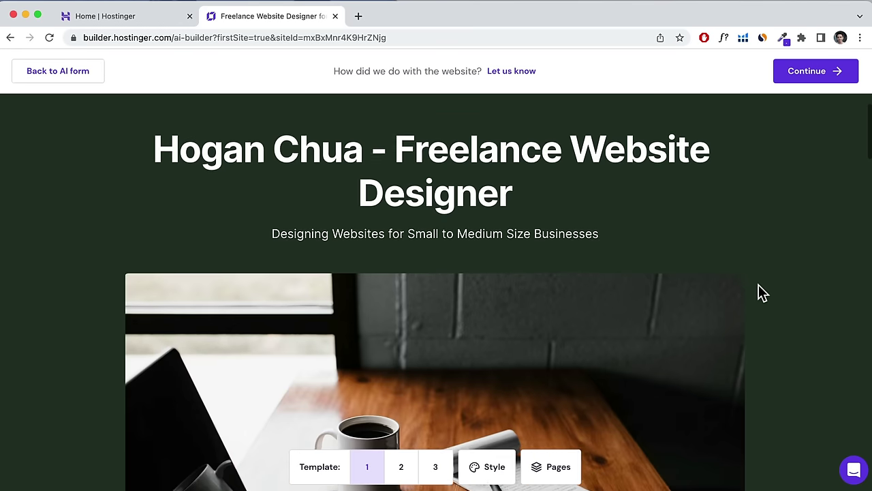
{"action": "scroll", "coordinate": [759, 285], "scroll_direction": "down", "scroll_amount": 10}
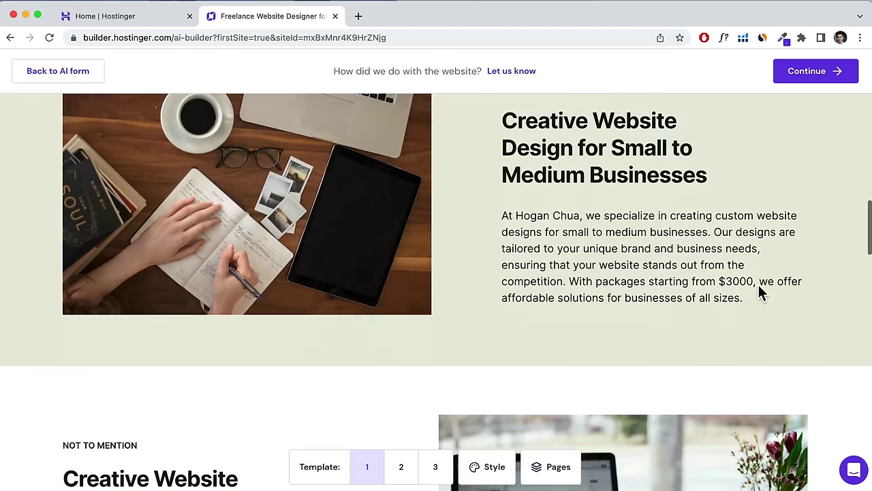
{"action": "scroll", "coordinate": [761, 292], "scroll_direction": "down", "scroll_amount": 15}
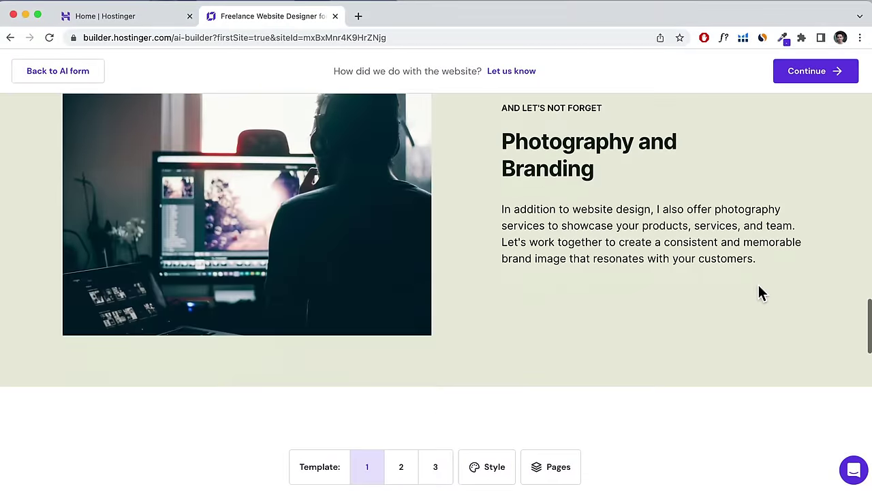
{"action": "scroll", "coordinate": [760, 292], "scroll_direction": "down", "scroll_amount": 10}
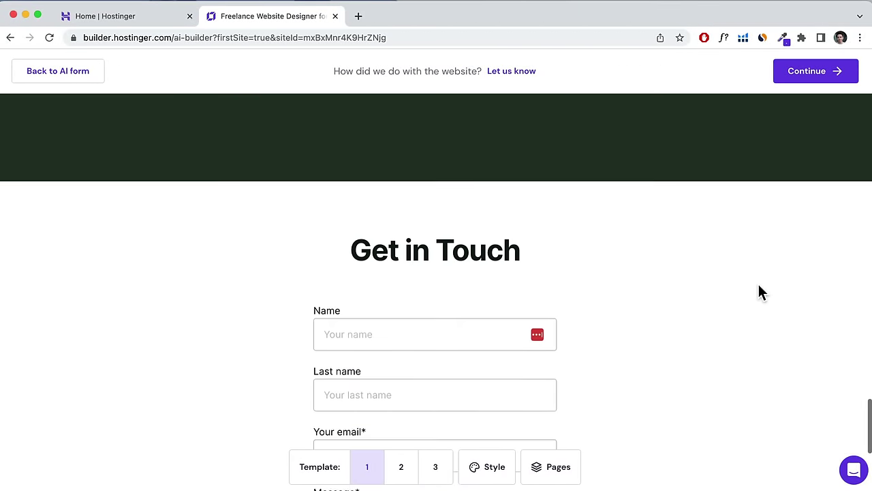
{"action": "scroll", "coordinate": [760, 291], "scroll_direction": "up", "scroll_amount": 20}
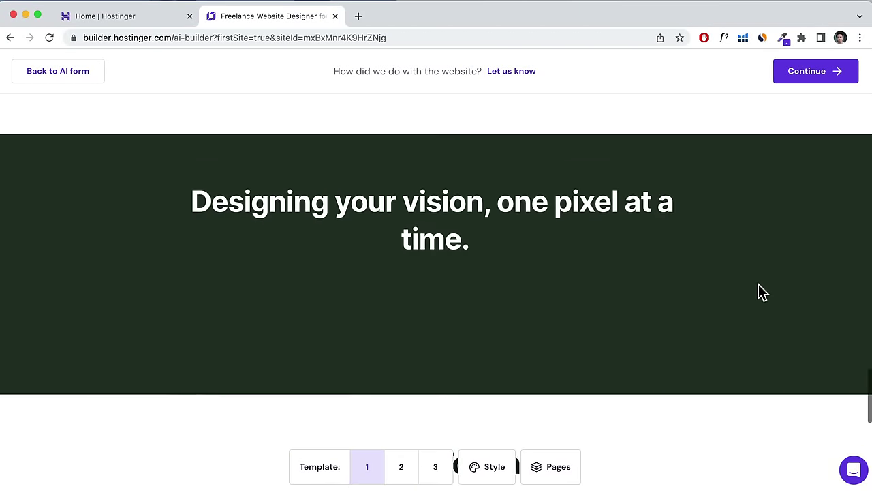
{"action": "scroll", "coordinate": [761, 292], "scroll_direction": "up", "scroll_amount": 5}
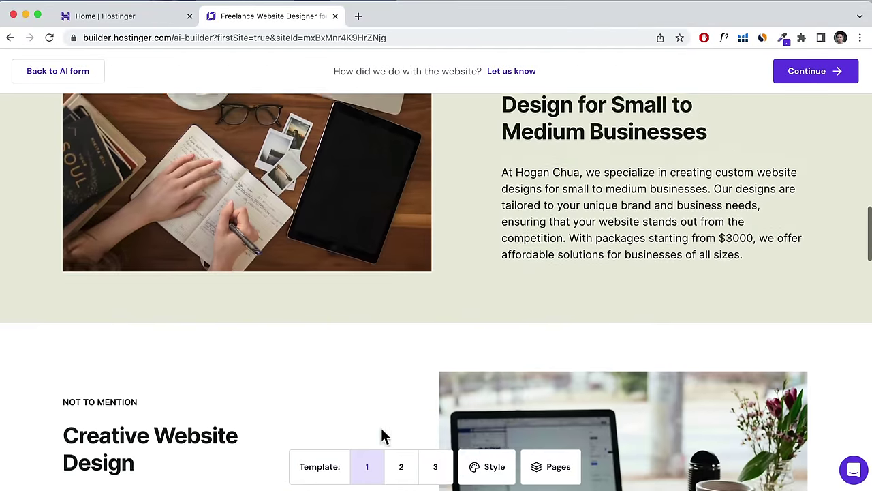
{"action": "left_click", "coordinate": [406, 471]}
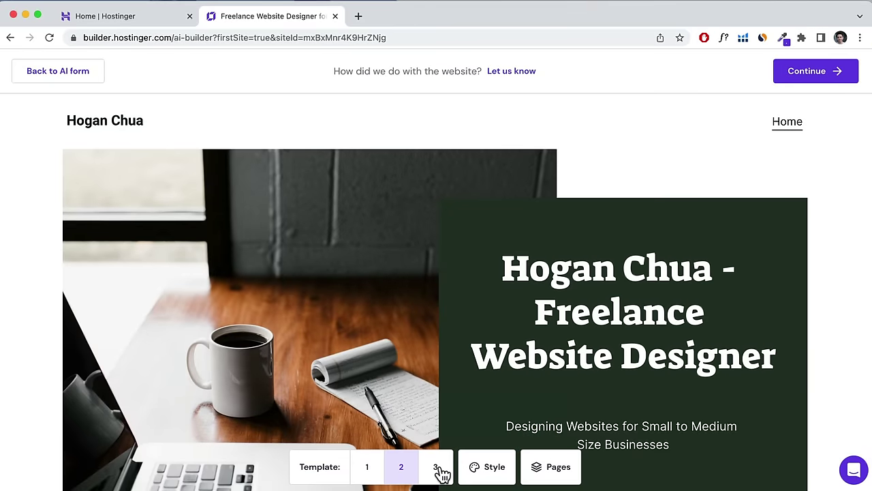
{"action": "left_click", "coordinate": [440, 469]}
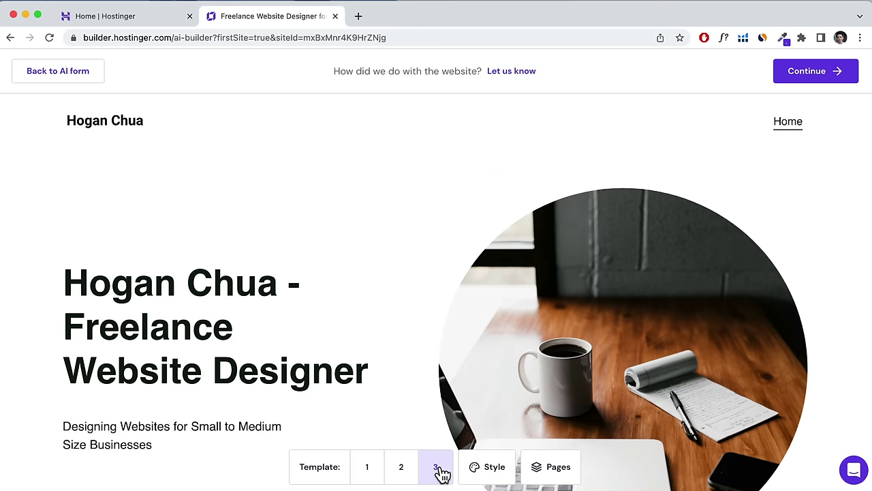
Apply the Midnight Blues colour palette, review the extra pages, and continue to the editor.
{"action": "left_click", "coordinate": [497, 470]}
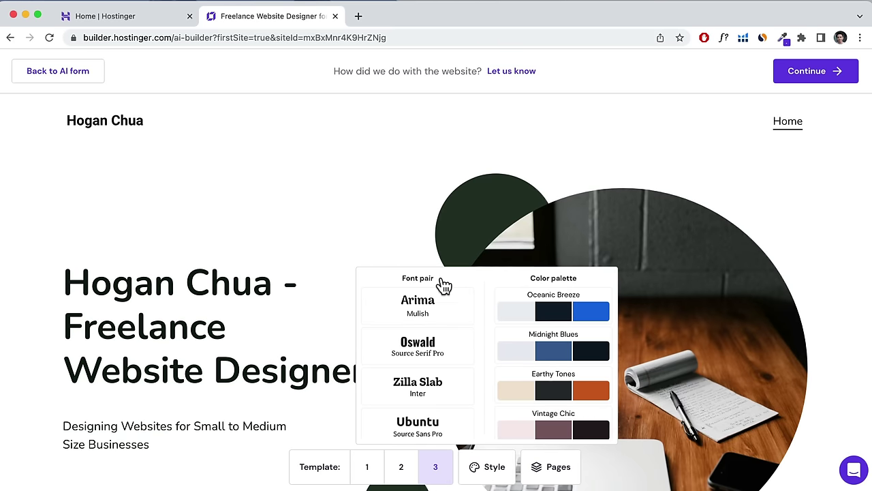
{"action": "left_click", "coordinate": [547, 311]}
{"action": "left_click", "coordinate": [550, 352]}
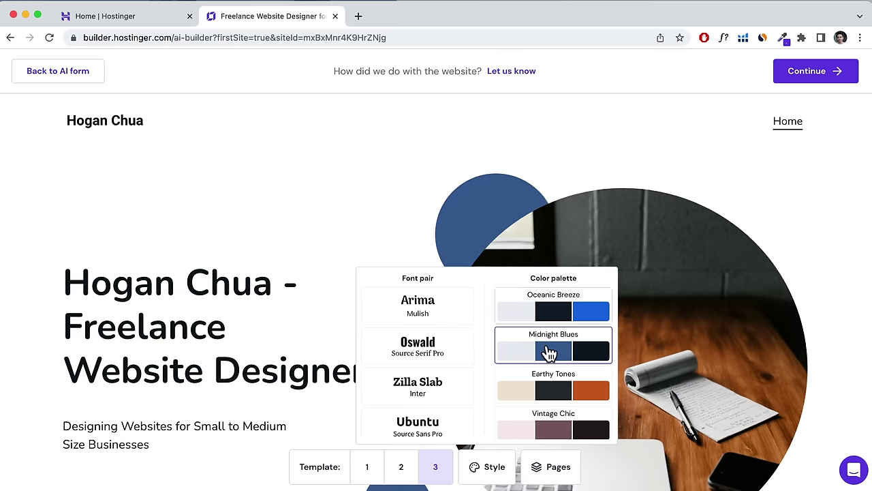
{"action": "left_click", "coordinate": [543, 471]}
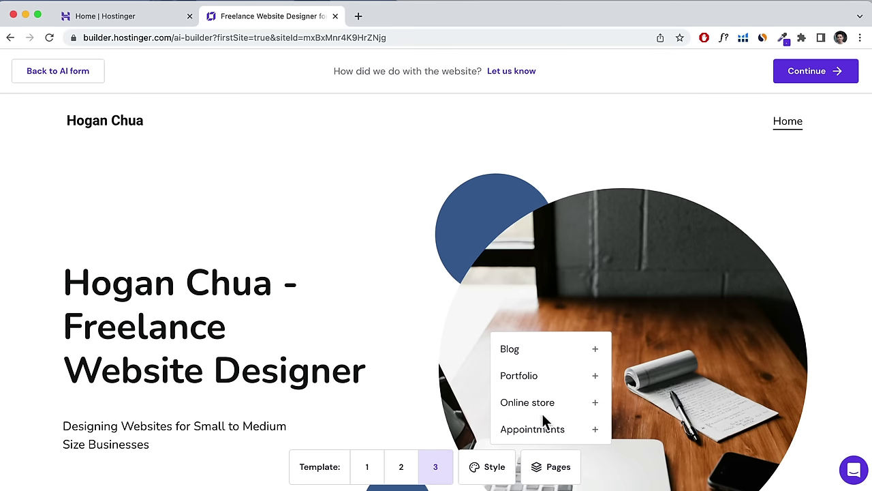
{"action": "left_click", "coordinate": [780, 186]}
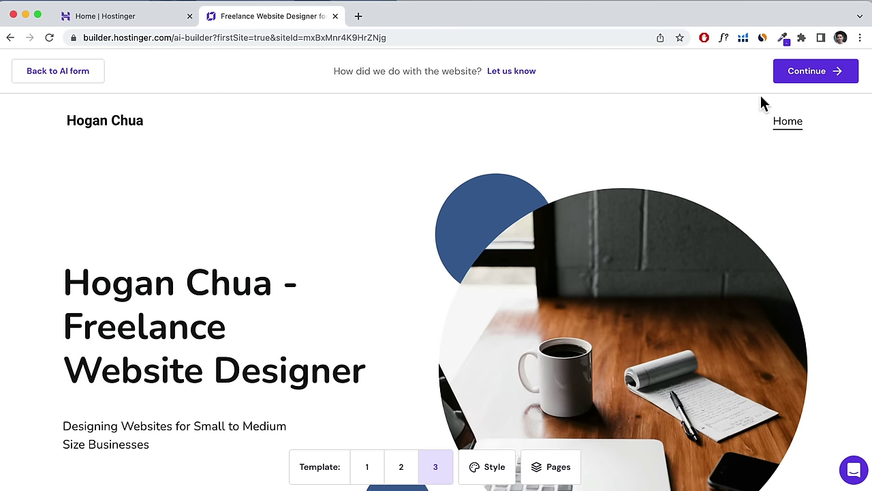
{"action": "left_click", "coordinate": [809, 77]}
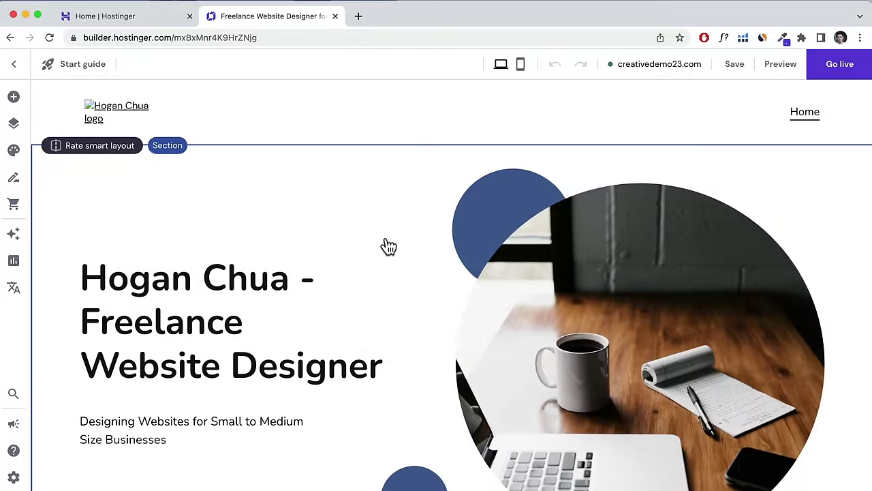
Scroll through the generated site in the editor, then open the Change Design options.
{"action": "scroll", "coordinate": [388, 246], "scroll_direction": "down", "scroll_amount": 15}
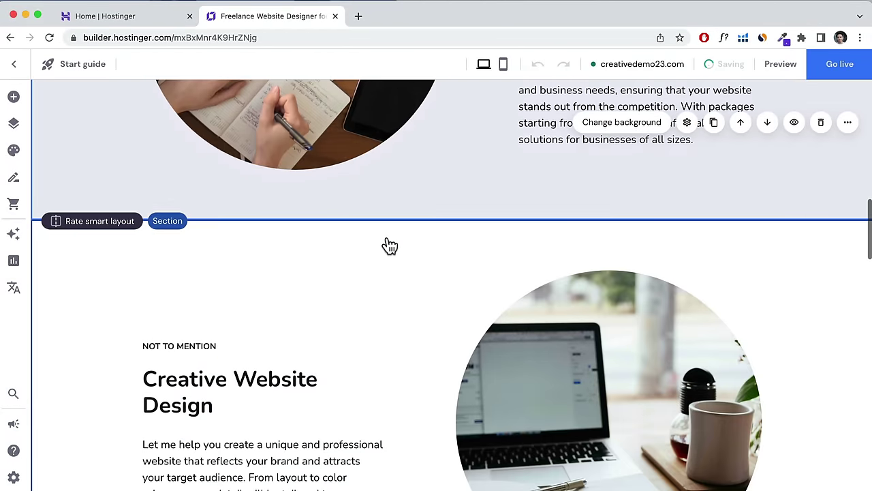
{"action": "scroll", "coordinate": [390, 246], "scroll_direction": "down", "scroll_amount": 10}
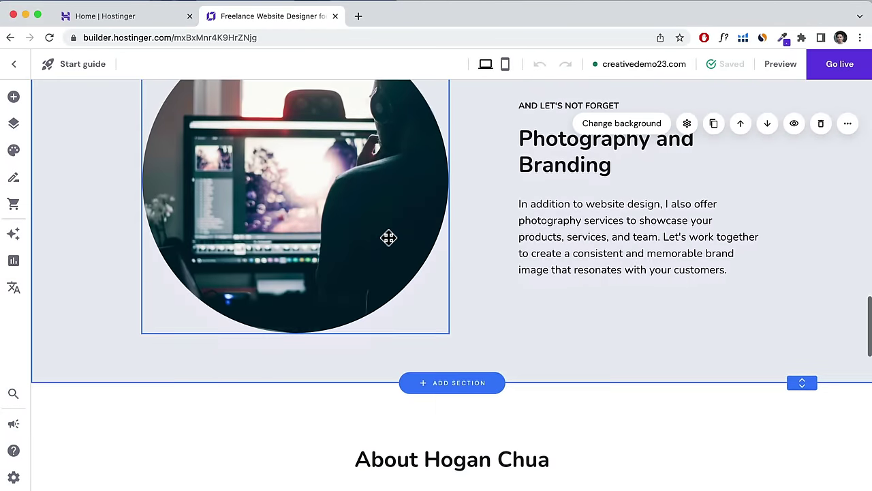
{"action": "scroll", "coordinate": [388, 237], "scroll_direction": "down", "scroll_amount": 12}
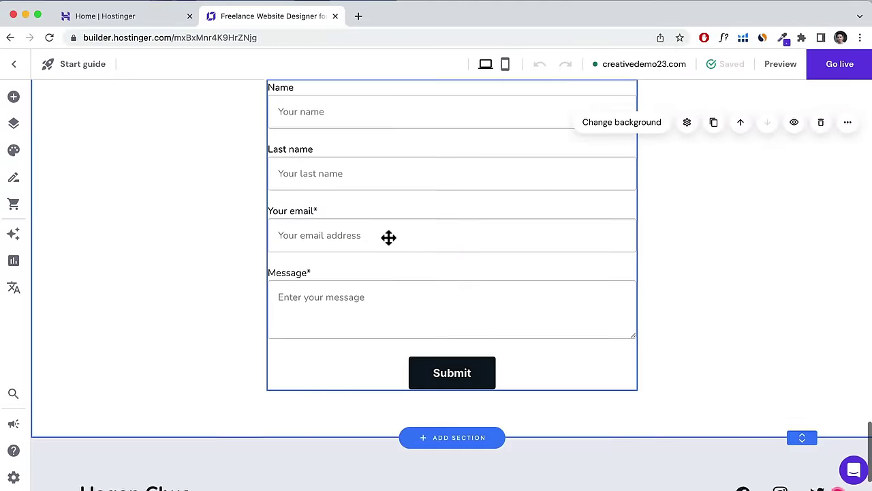
{"action": "scroll", "coordinate": [389, 237], "scroll_direction": "up", "scroll_amount": 20}
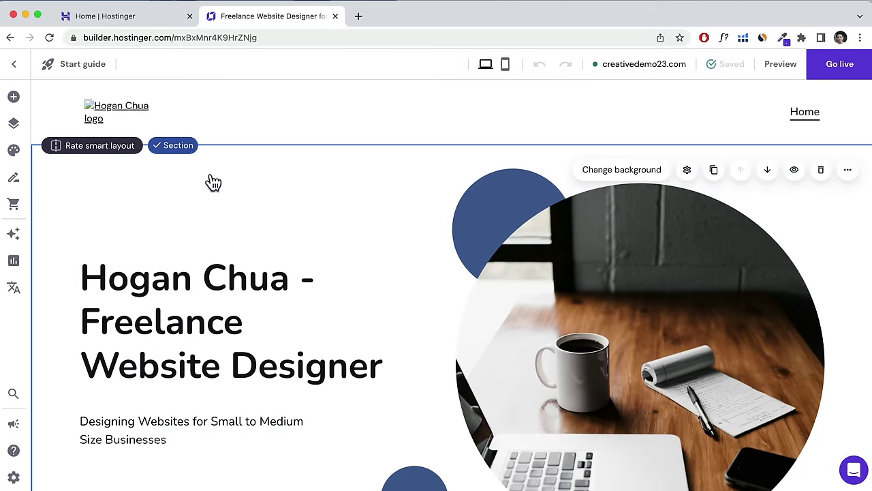
{"action": "left_click", "coordinate": [15, 68]}
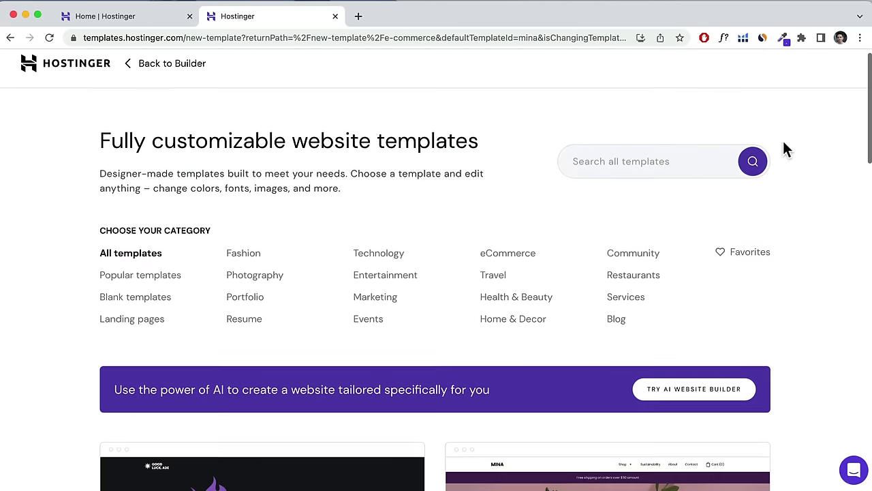
{"action": "scroll", "coordinate": [750, 144], "scroll_direction": "down", "scroll_amount": 1}
{"action": "scroll", "coordinate": [506, 160], "scroll_direction": "down", "scroll_amount": 4}
{"action": "scroll", "coordinate": [505, 157], "scroll_direction": "down", "scroll_amount": 3}
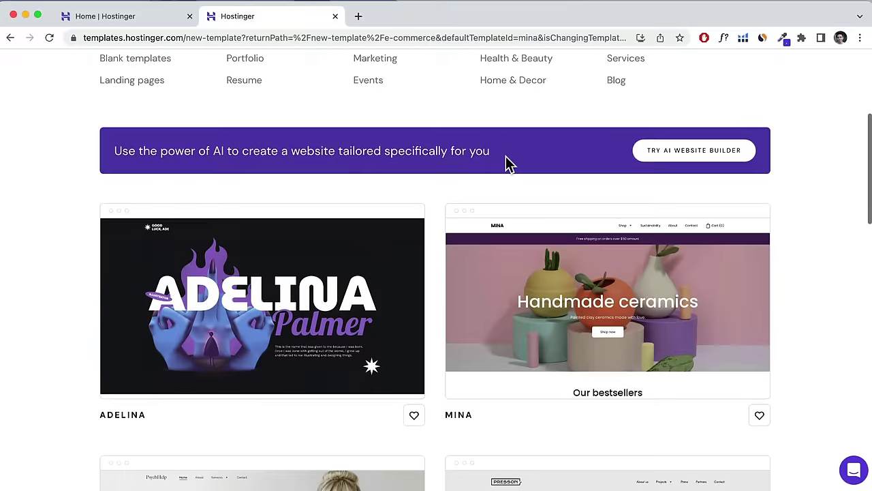
{"action": "scroll", "coordinate": [505, 156], "scroll_direction": "down", "scroll_amount": 2}
{"action": "scroll", "coordinate": [506, 156], "scroll_direction": "down", "scroll_amount": 5}
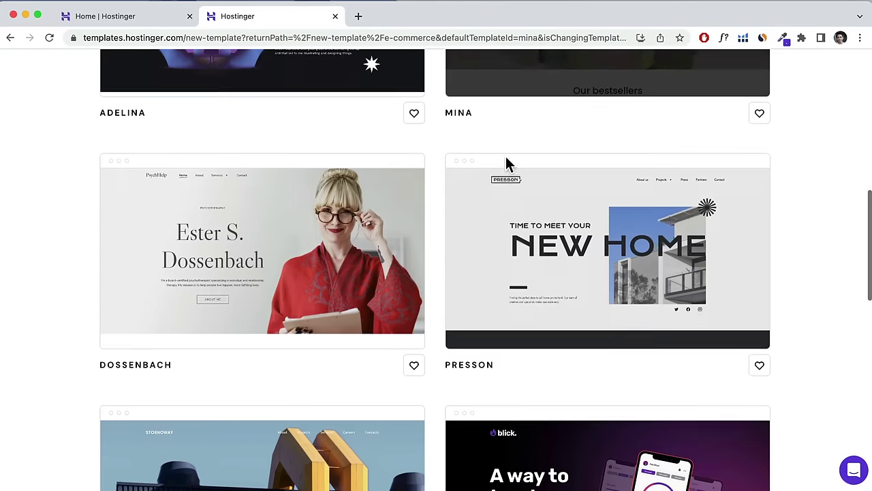
{"action": "scroll", "coordinate": [505, 156], "scroll_direction": "down", "scroll_amount": 2}
{"action": "scroll", "coordinate": [506, 156], "scroll_direction": "down", "scroll_amount": 3}
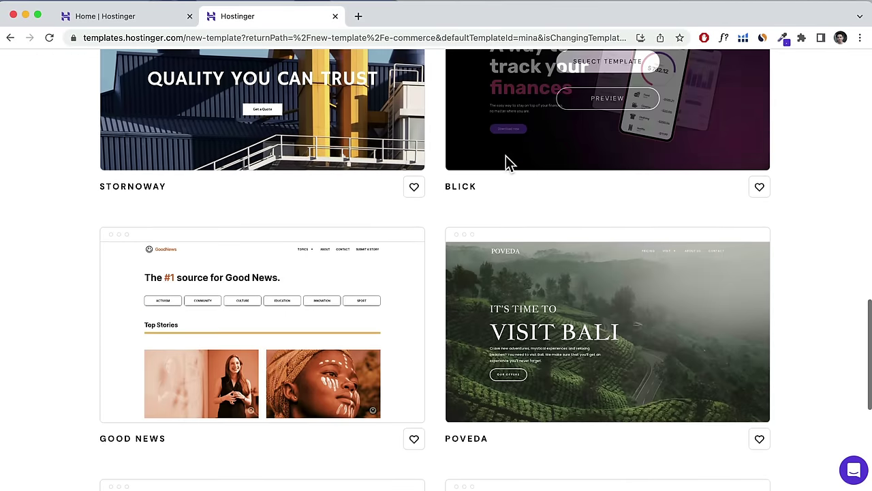
{"action": "mouse_move", "coordinate": [588, 280]}
{"action": "left_click", "coordinate": [612, 304]}
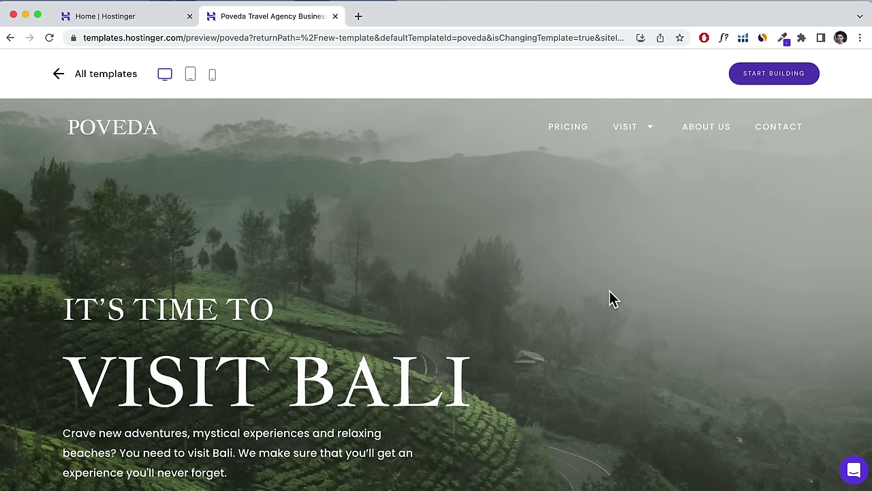
{"action": "scroll", "coordinate": [609, 291], "scroll_direction": "down", "scroll_amount": 4}
{"action": "scroll", "coordinate": [610, 298], "scroll_direction": "down", "scroll_amount": 5}
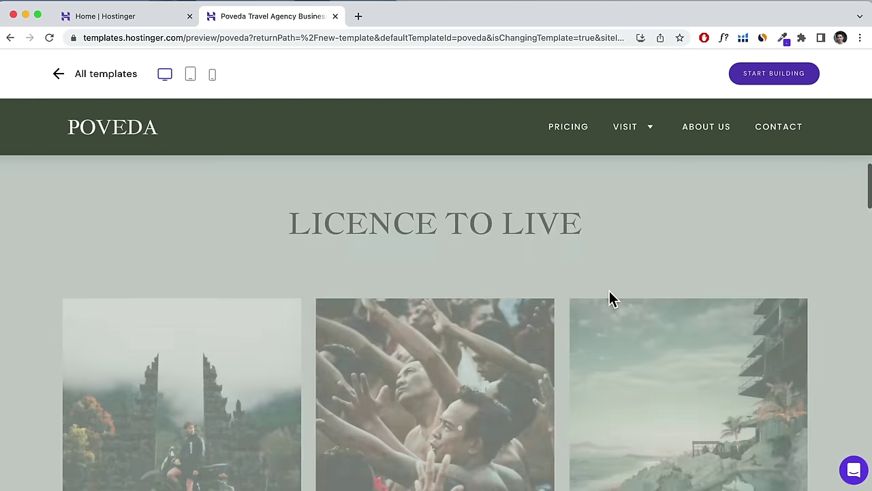
{"action": "scroll", "coordinate": [599, 299], "scroll_direction": "up", "scroll_amount": 10}
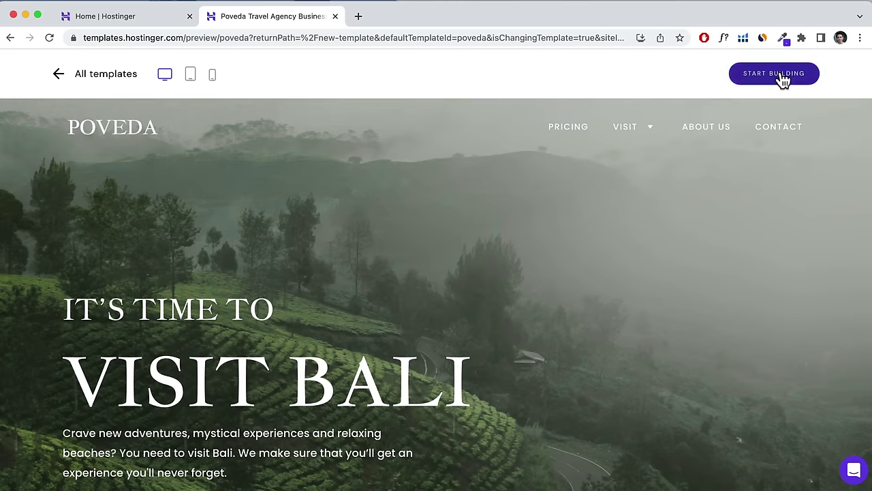
{"action": "left_click", "coordinate": [57, 78]}
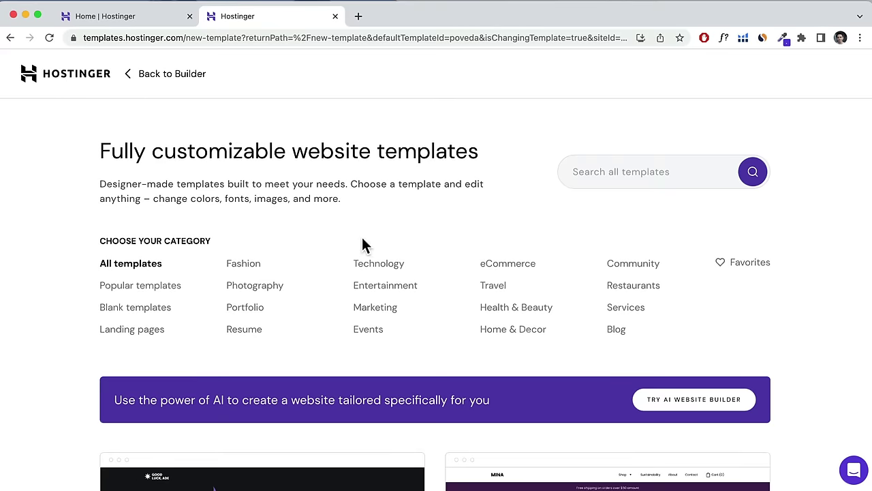
Browse the eCommerce templates, then filter the gallery to Blank templates.
{"action": "left_click", "coordinate": [502, 266]}
{"action": "scroll", "coordinate": [508, 269], "scroll_direction": "down", "scroll_amount": 3}
{"action": "scroll", "coordinate": [506, 268], "scroll_direction": "down", "scroll_amount": 3}
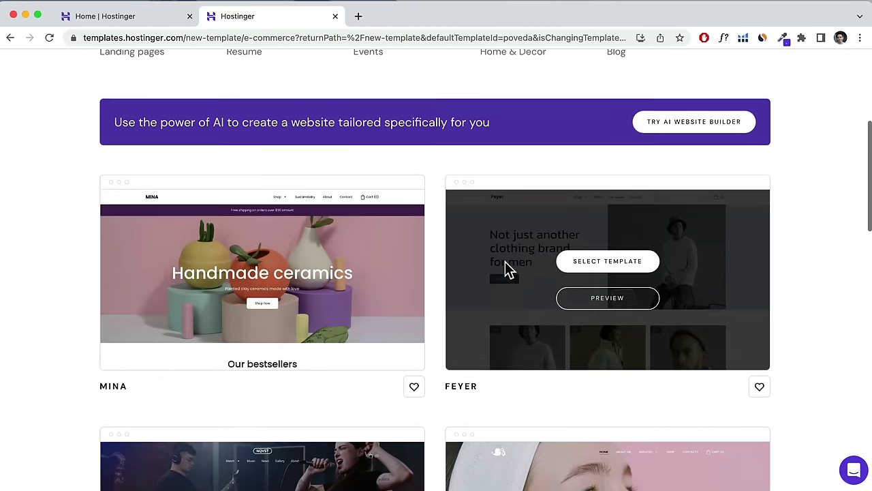
{"action": "scroll", "coordinate": [506, 267], "scroll_direction": "up", "scroll_amount": 5}
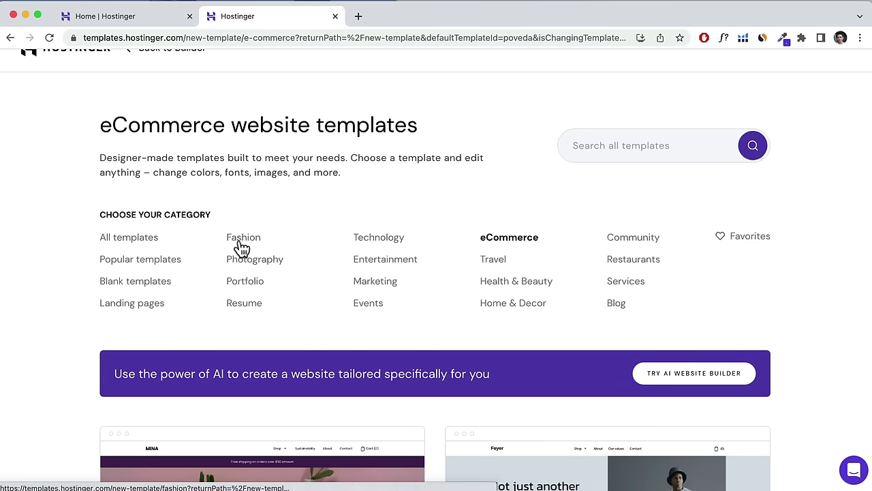
{"action": "scroll", "coordinate": [308, 278], "scroll_direction": "down", "scroll_amount": 5}
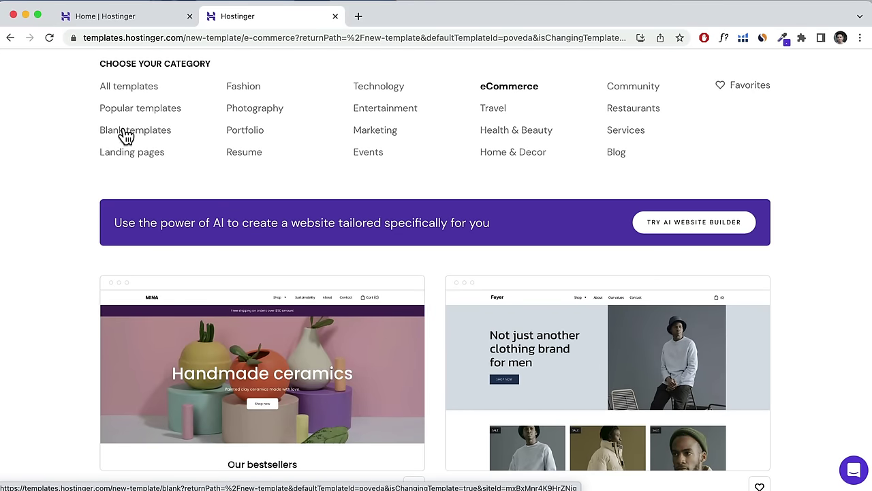
{"action": "left_click", "coordinate": [122, 135]}
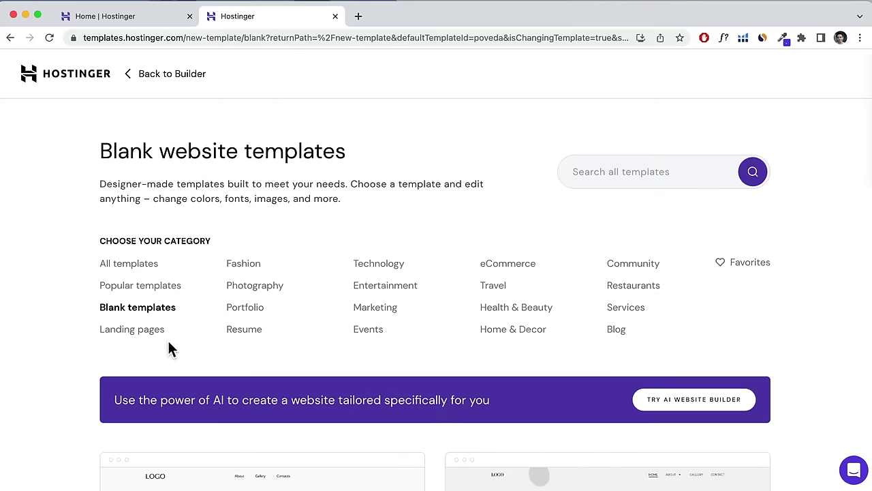
{"action": "scroll", "coordinate": [195, 327], "scroll_direction": "down", "scroll_amount": 4}
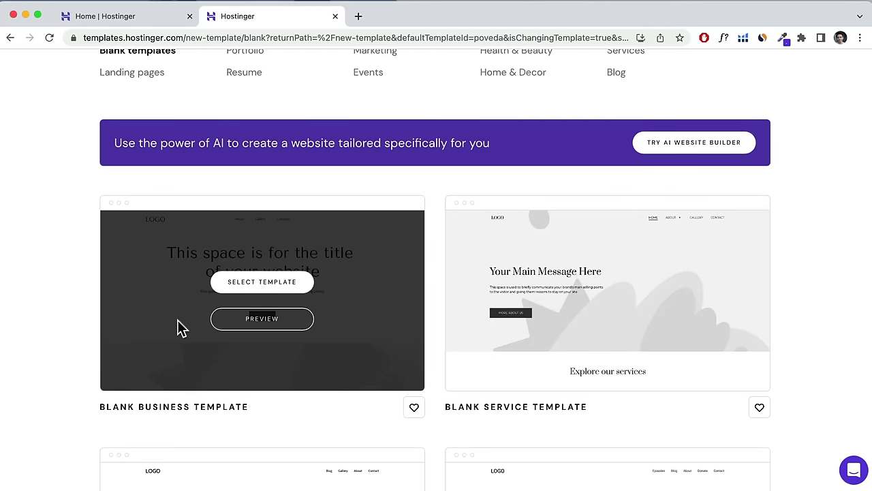
{"action": "scroll", "coordinate": [178, 324], "scroll_direction": "down", "scroll_amount": 2}
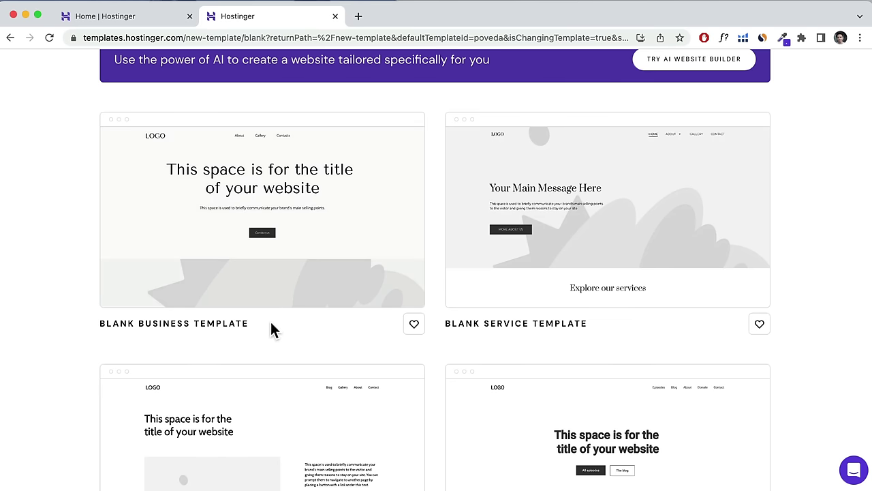
Select the Blank Business Template and confirm replacing the current template.
{"action": "left_click_drag", "start_coordinate": [270, 322], "coordinate": [106, 323]}
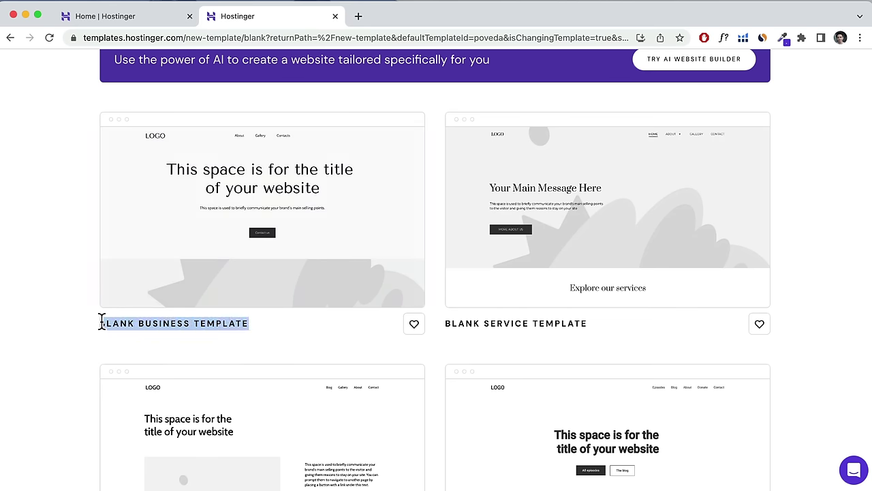
{"action": "mouse_move", "coordinate": [247, 253]}
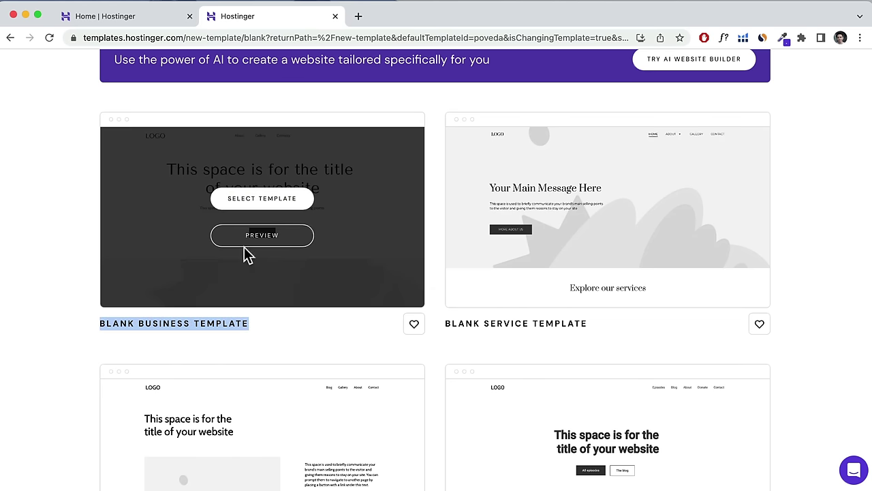
{"action": "left_click", "coordinate": [266, 201]}
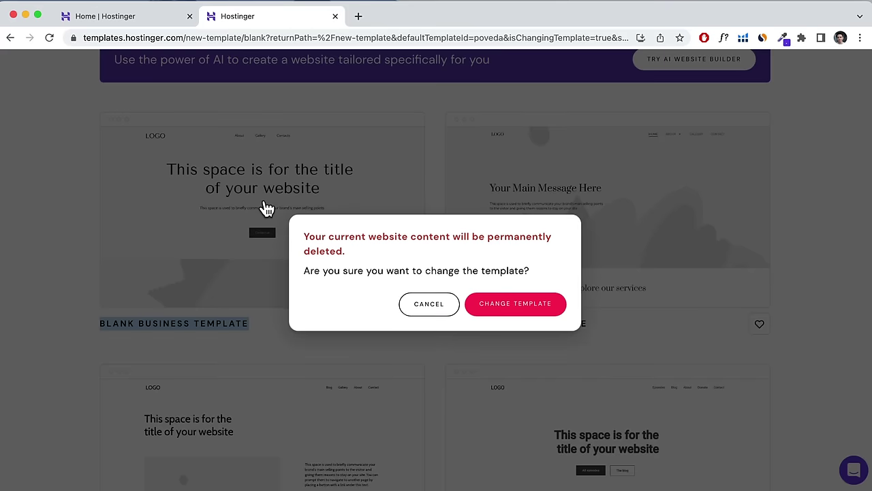
{"action": "left_click", "coordinate": [516, 304]}
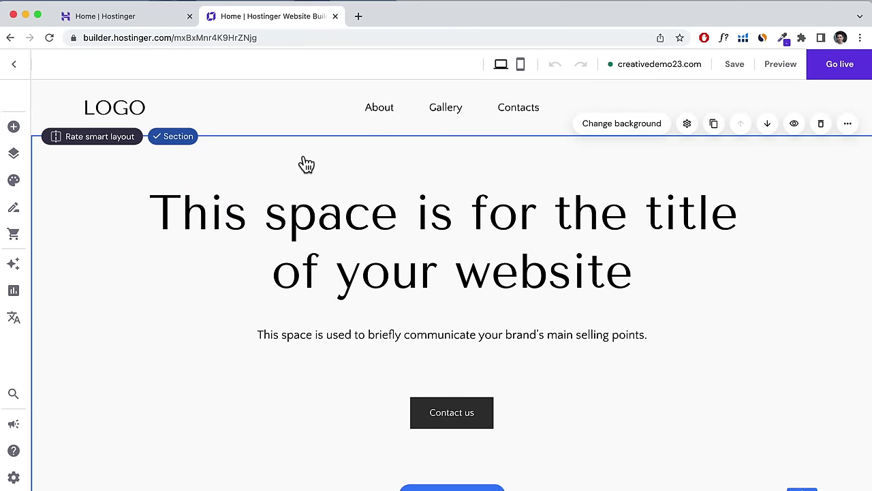
Scroll through the Blank Business site and return the canvas to desktop view.
{"action": "scroll", "coordinate": [308, 165], "scroll_direction": "down", "scroll_amount": 1}
{"action": "scroll", "coordinate": [308, 165], "scroll_direction": "down", "scroll_amount": 15}
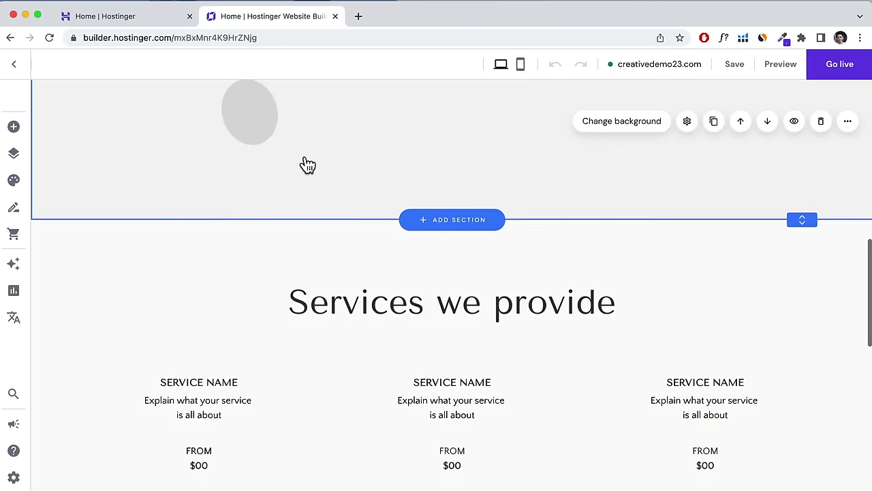
{"action": "scroll", "coordinate": [308, 165], "scroll_direction": "down", "scroll_amount": 5}
{"action": "scroll", "coordinate": [308, 165], "scroll_direction": "up", "scroll_amount": 10}
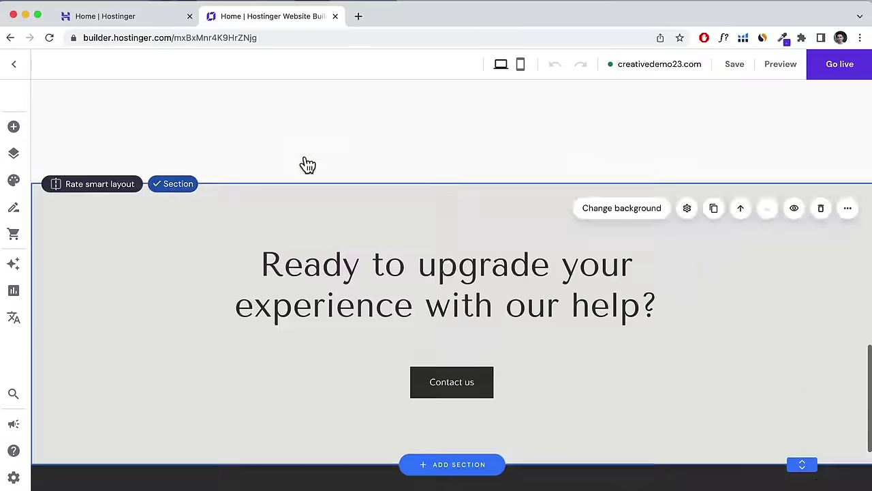
{"action": "scroll", "coordinate": [308, 165], "scroll_direction": "up", "scroll_amount": 3}
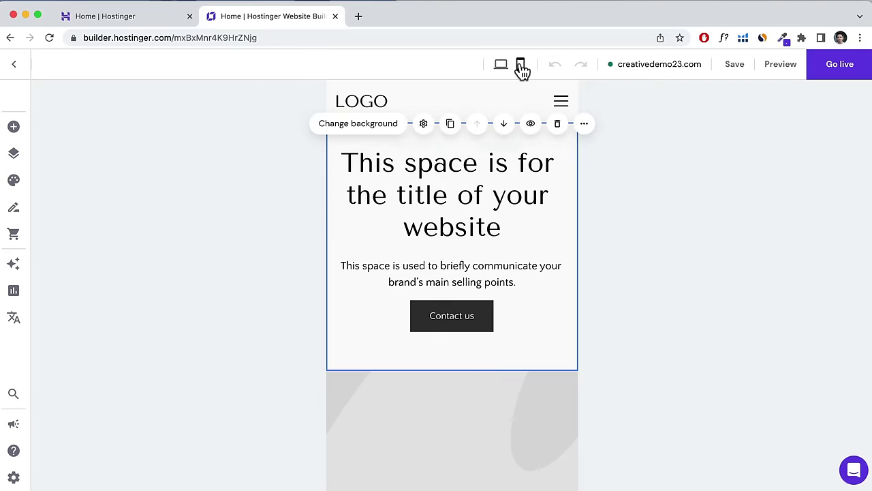
{"action": "scroll", "coordinate": [496, 232], "scroll_direction": "down", "scroll_amount": 10}
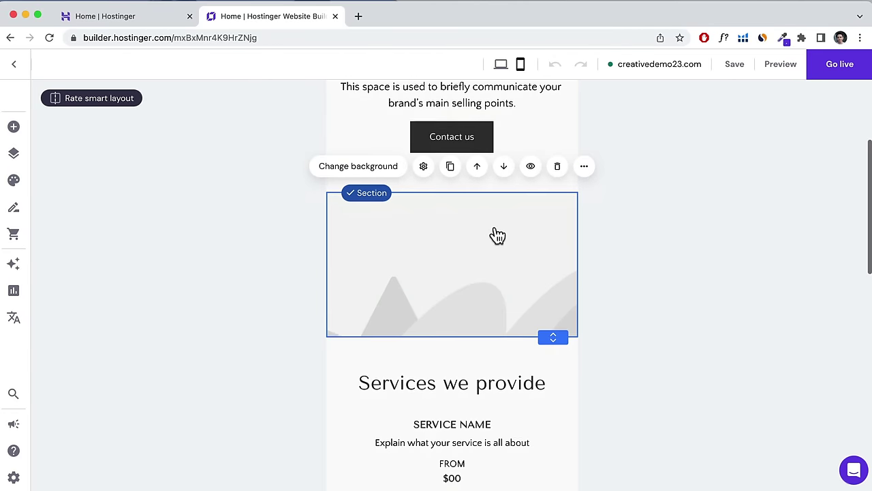
{"action": "scroll", "coordinate": [499, 235], "scroll_direction": "down", "scroll_amount": 7}
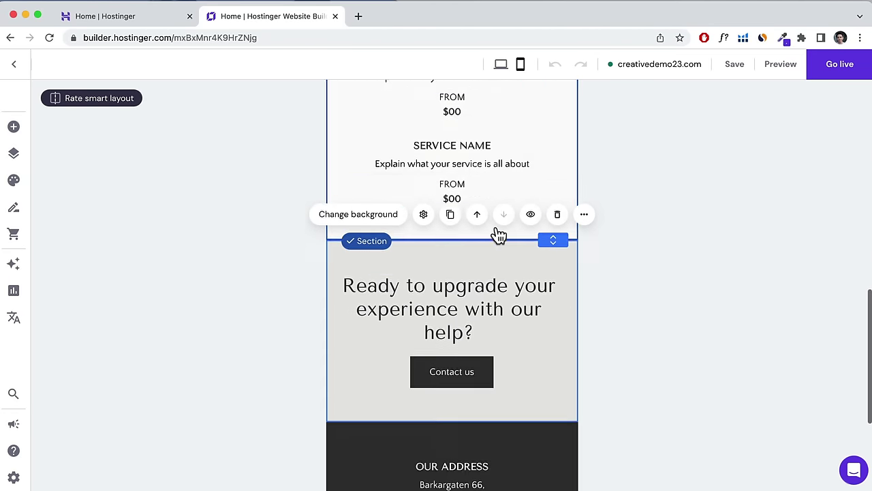
{"action": "scroll", "coordinate": [498, 232], "scroll_direction": "up", "scroll_amount": 20}
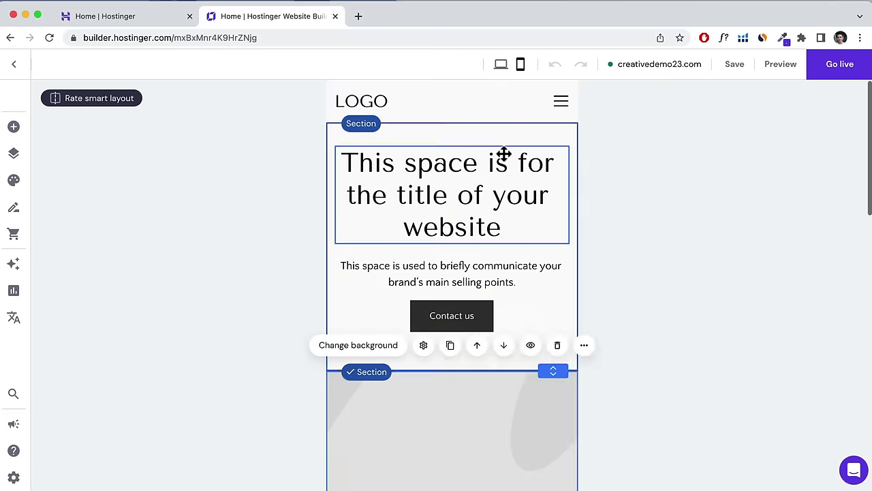
{"action": "left_click", "coordinate": [502, 66]}
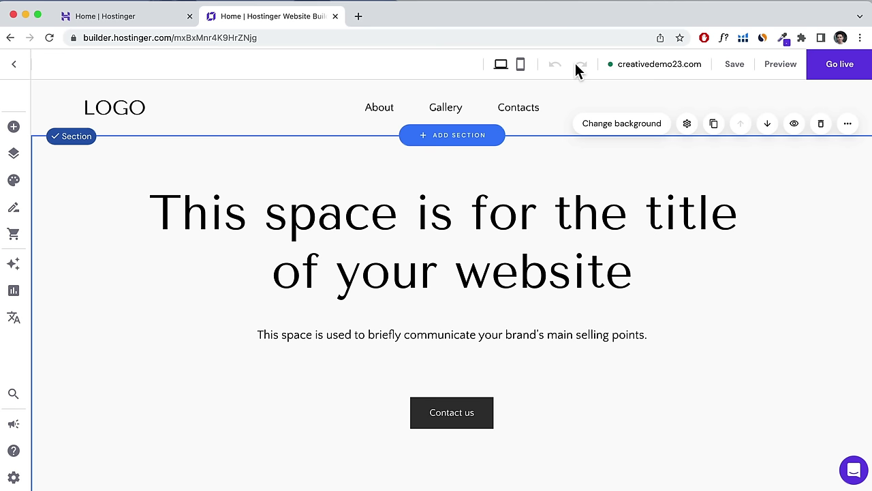
Browse the Add elements list, then open the Pages and navigation panel.
{"action": "mouse_move", "coordinate": [726, 71]}
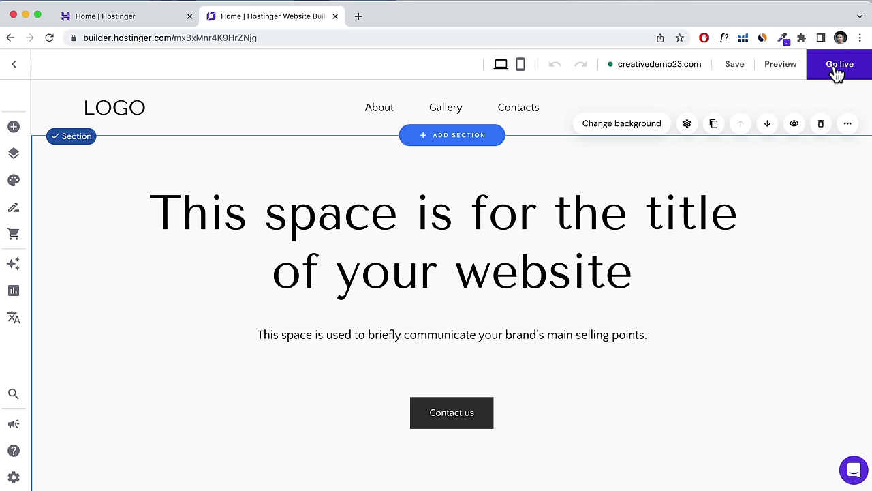
{"action": "left_click", "coordinate": [14, 128]}
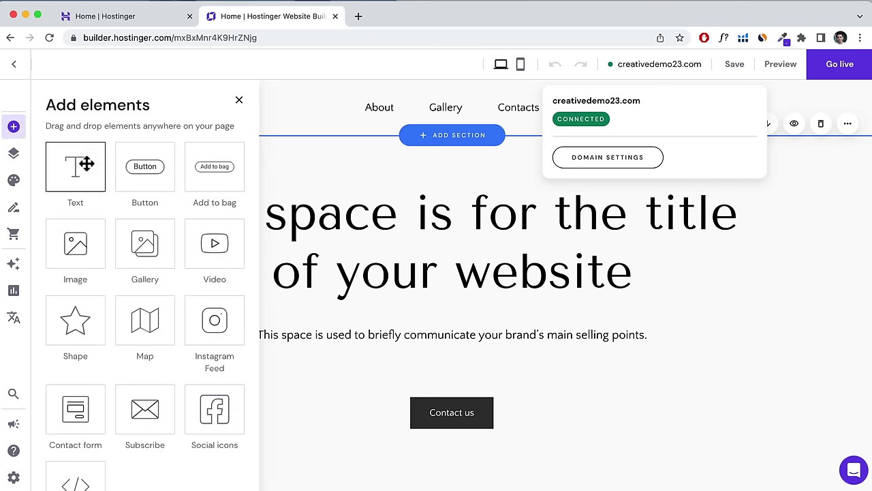
{"action": "scroll", "coordinate": [86, 163], "scroll_direction": "down", "scroll_amount": 3}
{"action": "scroll", "coordinate": [86, 163], "scroll_direction": "up", "scroll_amount": 3}
{"action": "left_click", "coordinate": [240, 102]}
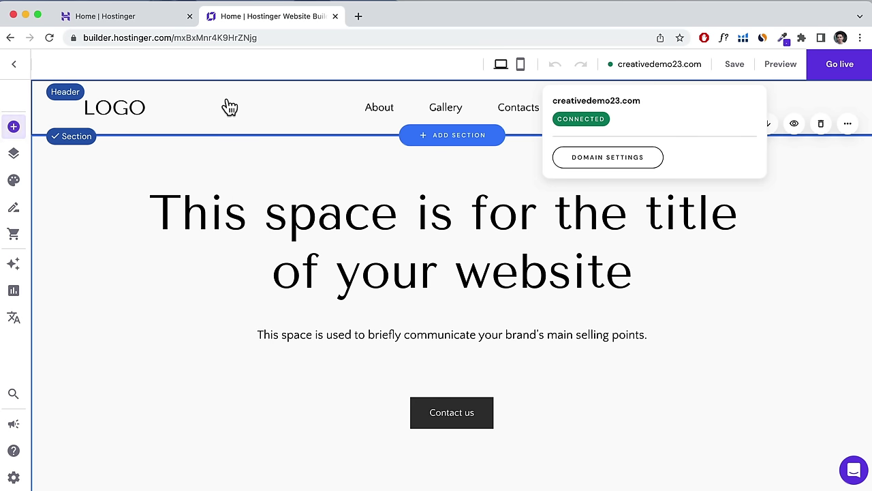
{"action": "left_click", "coordinate": [14, 156]}
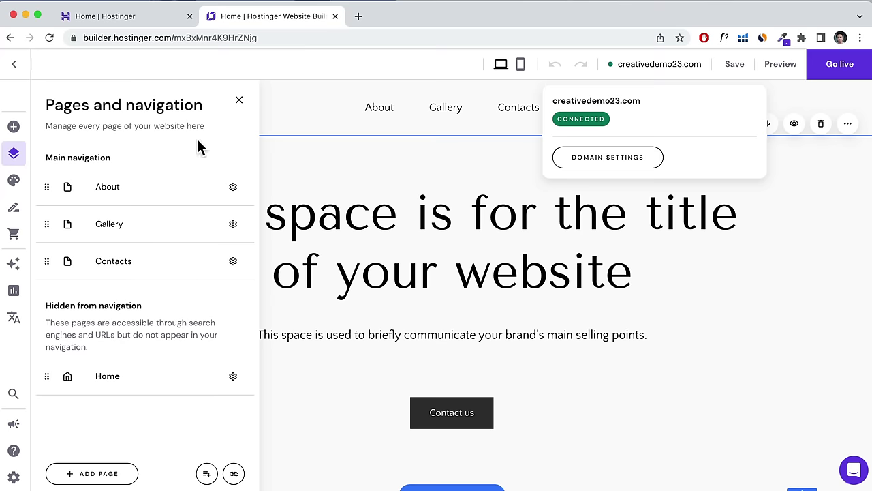
Review website style fonts, buttons and animations, then view the Blog and Online store panels.
{"action": "left_click", "coordinate": [14, 183]}
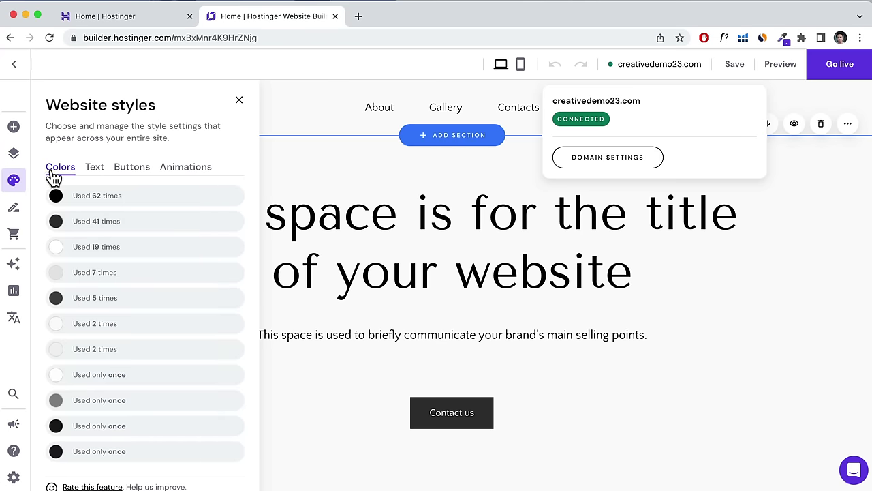
{"action": "left_click", "coordinate": [90, 170]}
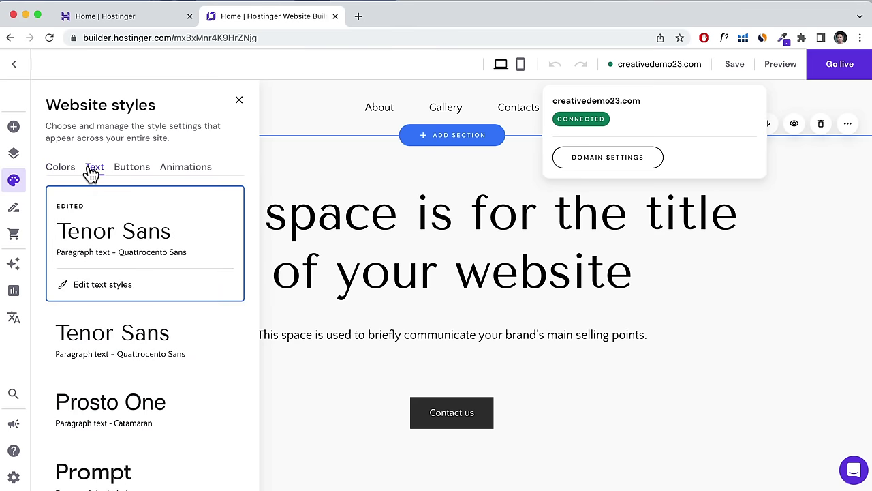
{"action": "left_click", "coordinate": [128, 171]}
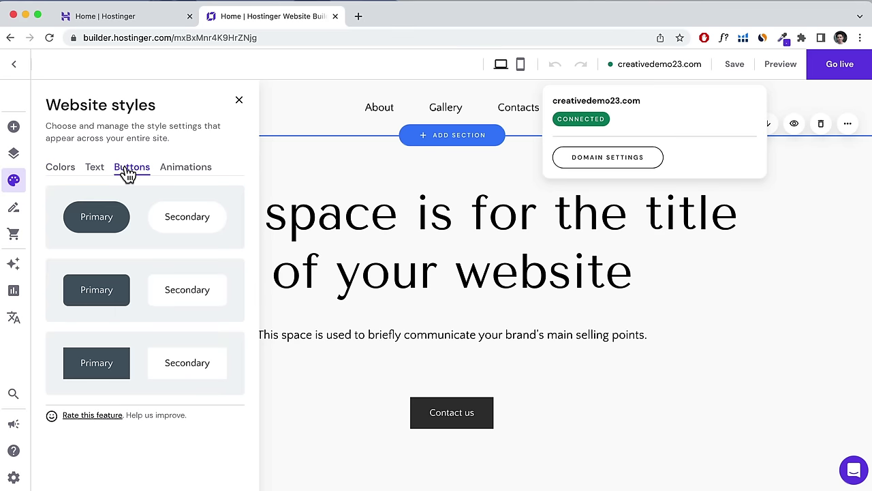
{"action": "left_click", "coordinate": [184, 171]}
{"action": "left_click", "coordinate": [13, 207]}
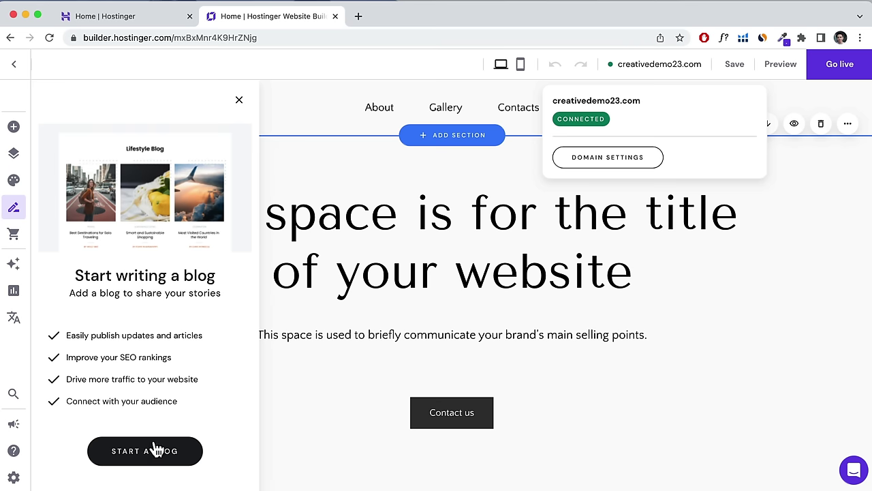
{"action": "left_click", "coordinate": [14, 237]}
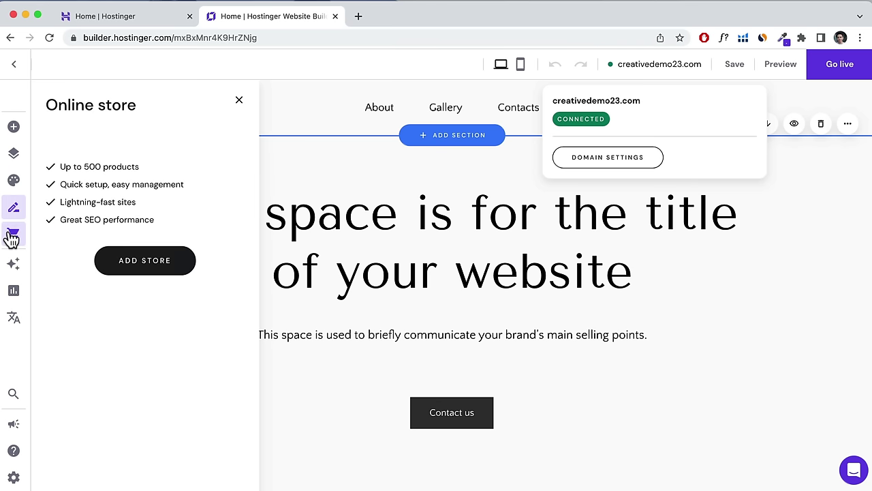
Look through AI tools and the Languages panel's starting-language list, then open sidebar search.
{"action": "left_click", "coordinate": [14, 265]}
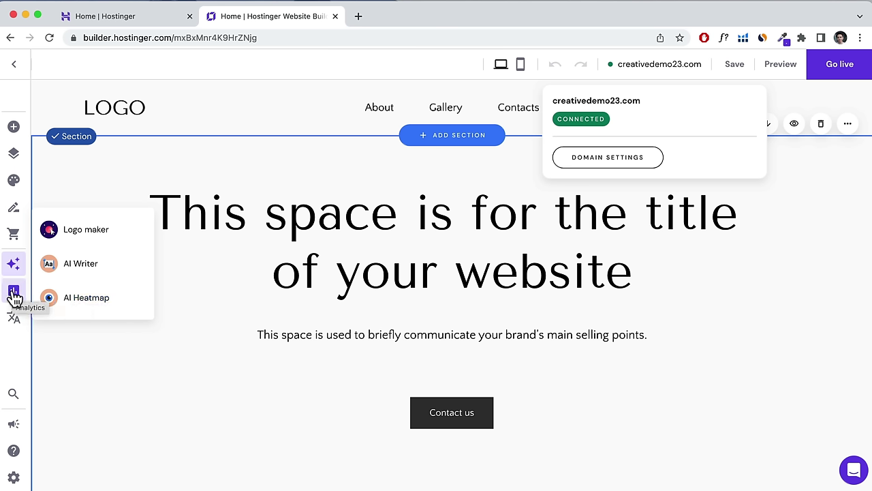
{"action": "left_click", "coordinate": [13, 319]}
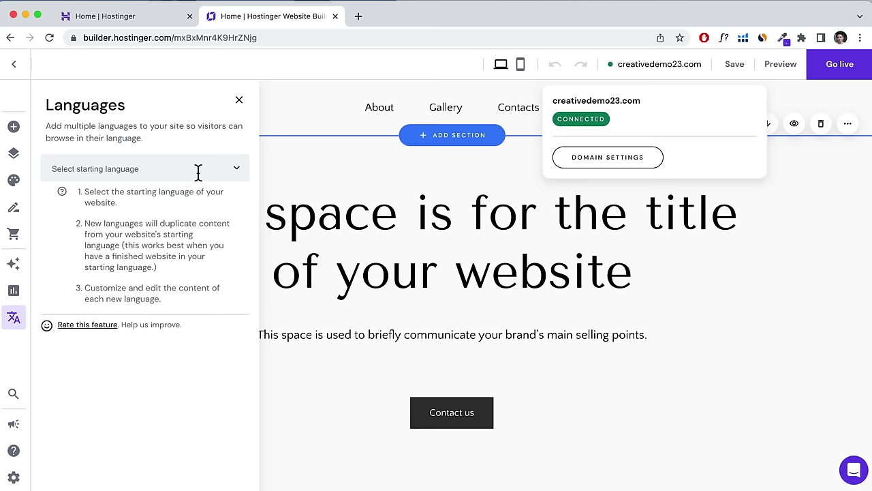
{"action": "left_click", "coordinate": [221, 167]}
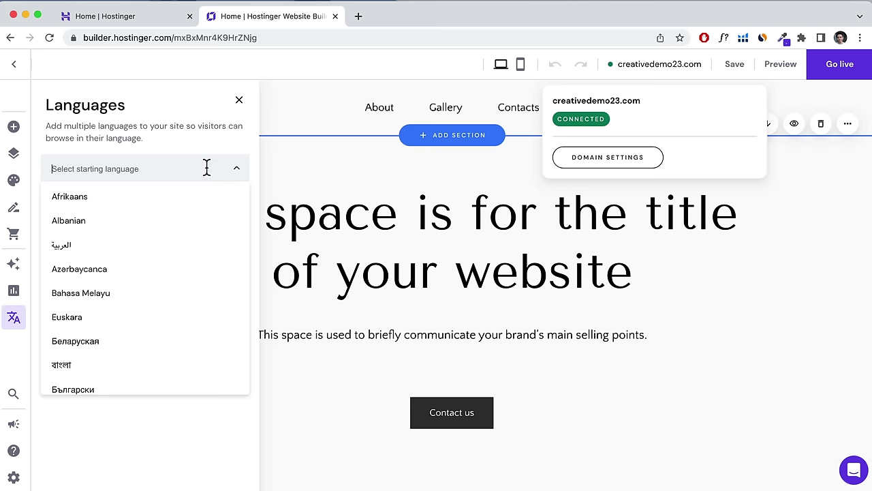
{"action": "left_click", "coordinate": [187, 169]}
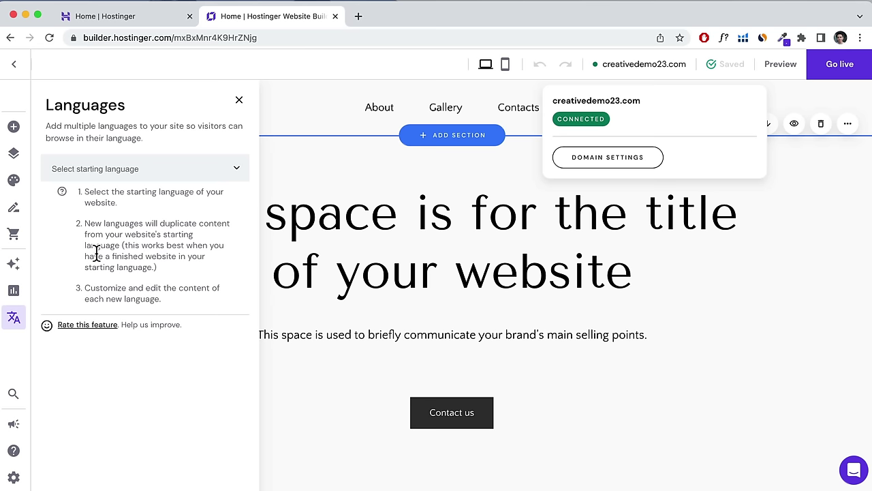
{"action": "left_click", "coordinate": [13, 396]}
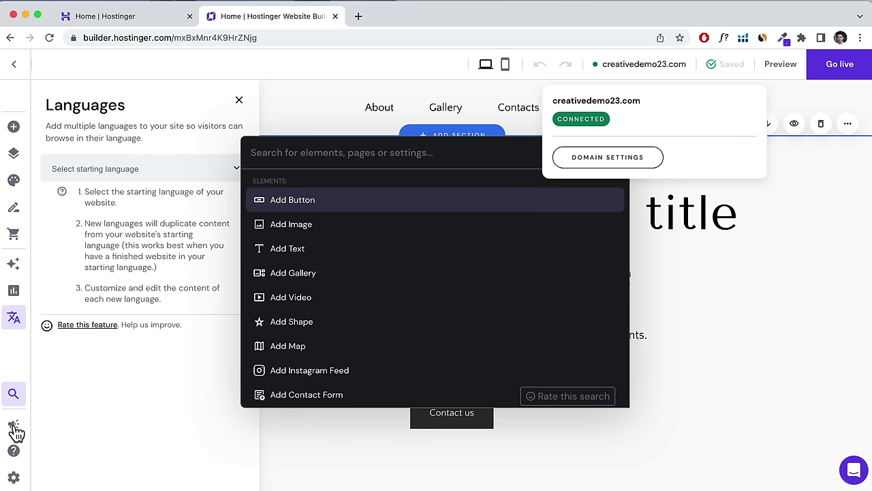
Visit the feedback, Help and Settings panels, then open Hostinger help via the chat bubble.
{"action": "left_click", "coordinate": [14, 429]}
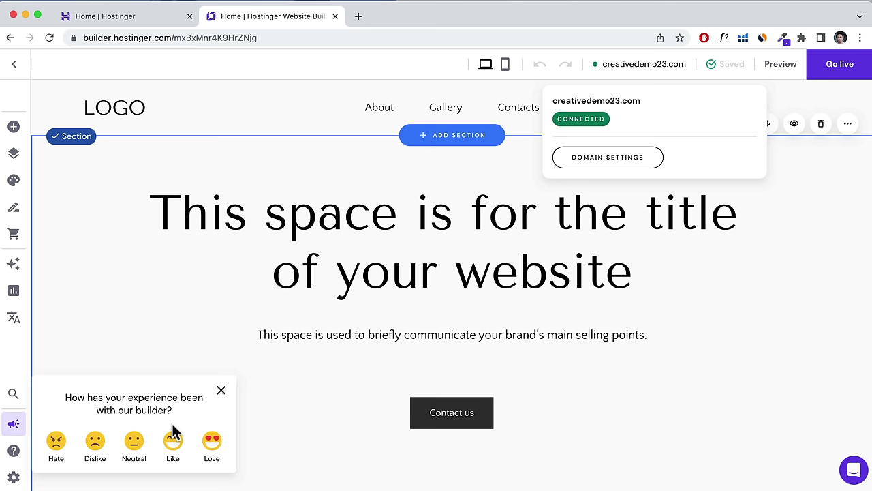
{"action": "left_click", "coordinate": [14, 451]}
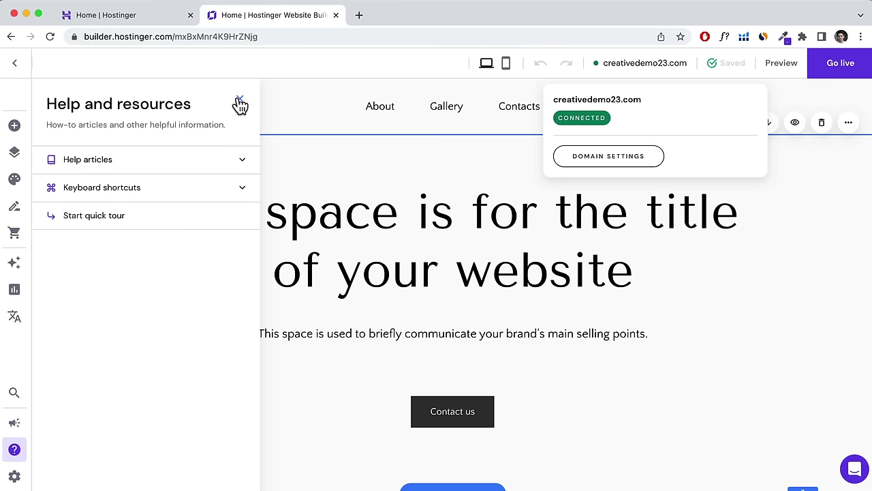
{"action": "left_click", "coordinate": [239, 102]}
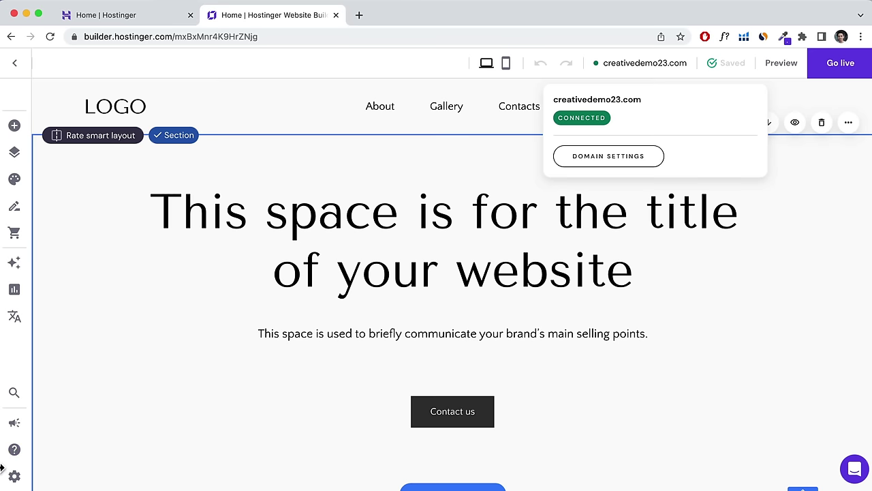
{"action": "left_click", "coordinate": [15, 476]}
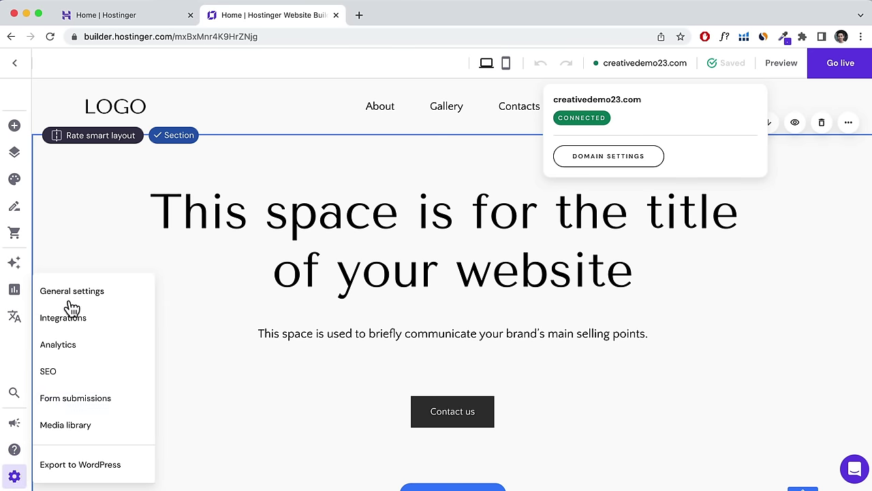
{"action": "left_click", "coordinate": [856, 469]}
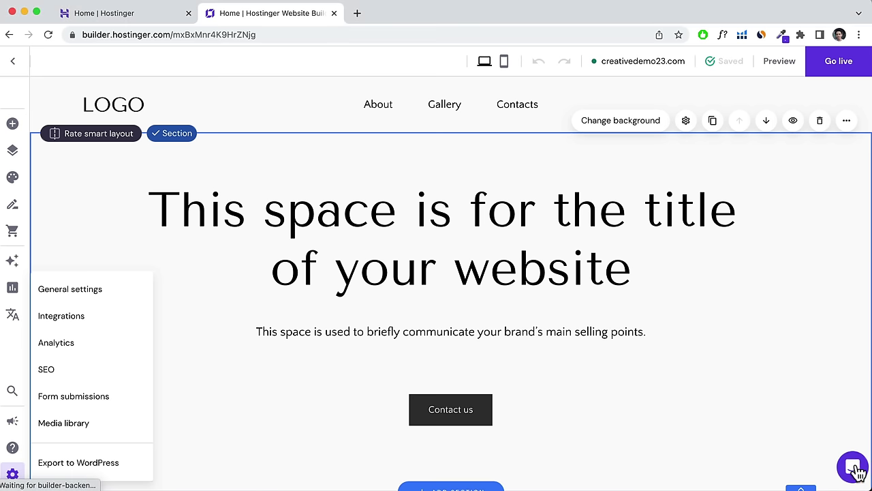
{"action": "left_click", "coordinate": [856, 469]}
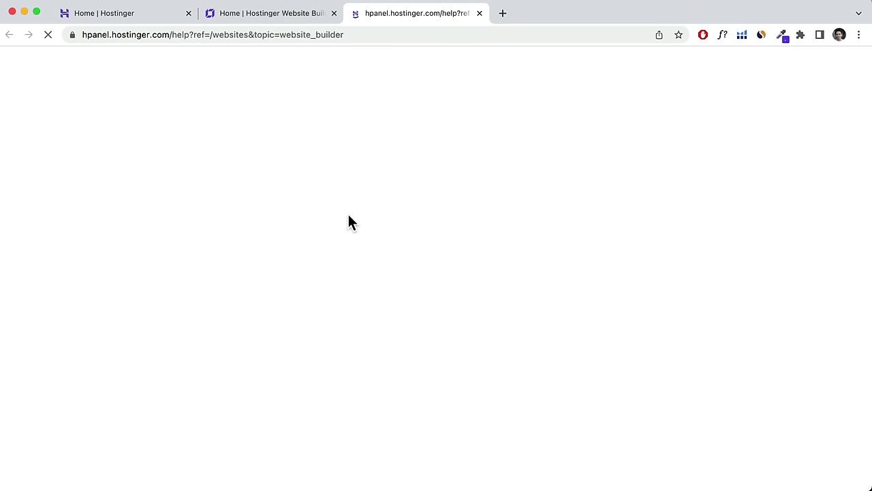
Switch from the Hostinger Help tab back to the Website Builder editor showing the homepage.
{"action": "left_click", "coordinate": [253, 21]}
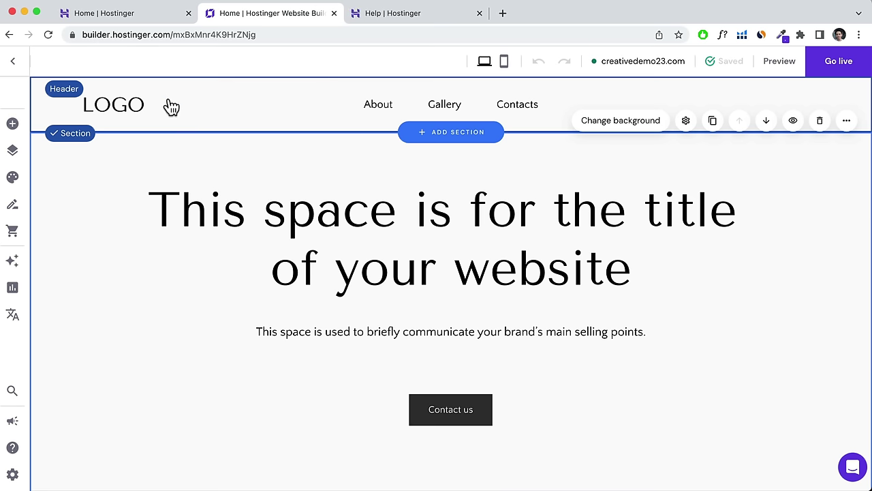
Select the page header and open its logo's Replace image media library.
{"action": "scroll", "coordinate": [266, 144], "scroll_direction": "down", "scroll_amount": 20}
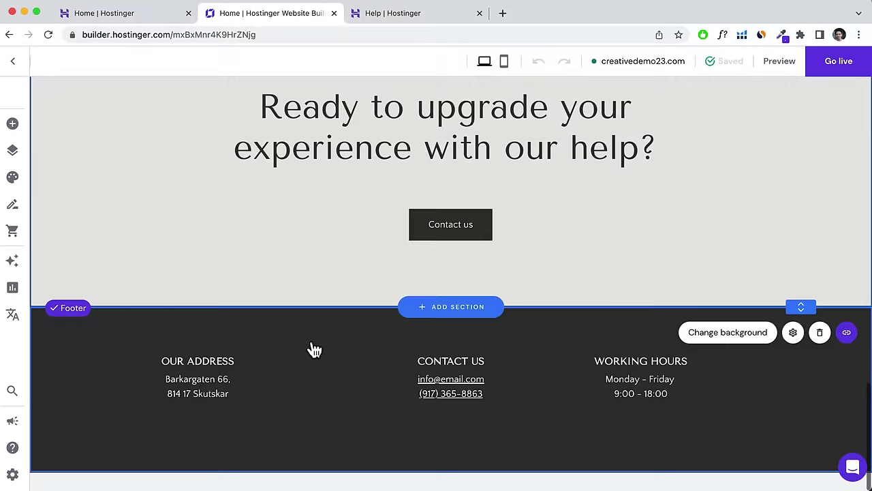
{"action": "scroll", "coordinate": [312, 341], "scroll_direction": "up", "scroll_amount": 20}
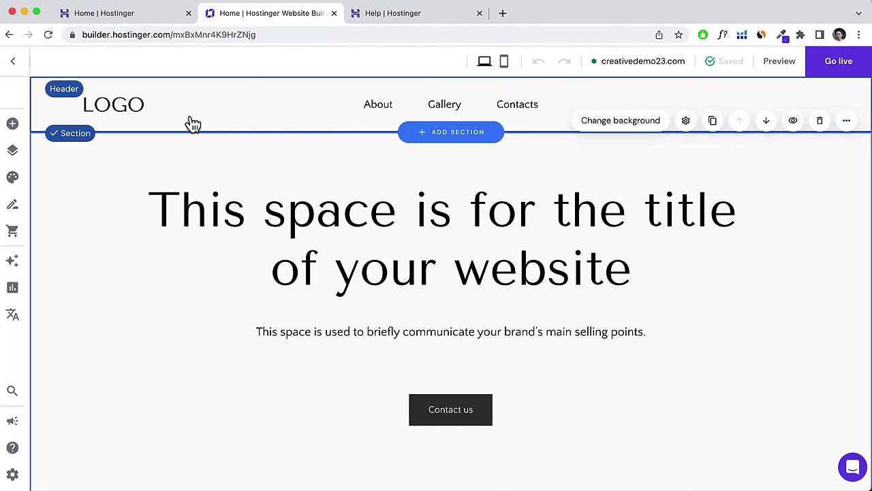
{"action": "left_click", "coordinate": [201, 95]}
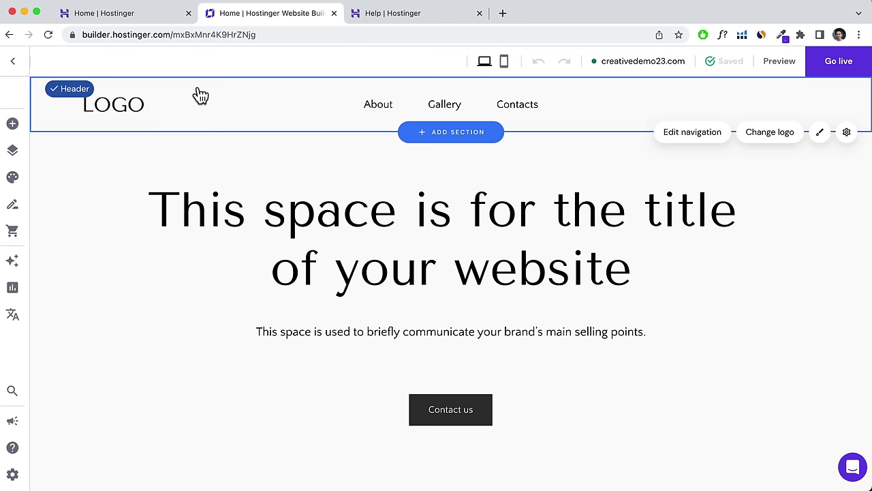
{"action": "left_click", "coordinate": [766, 135]}
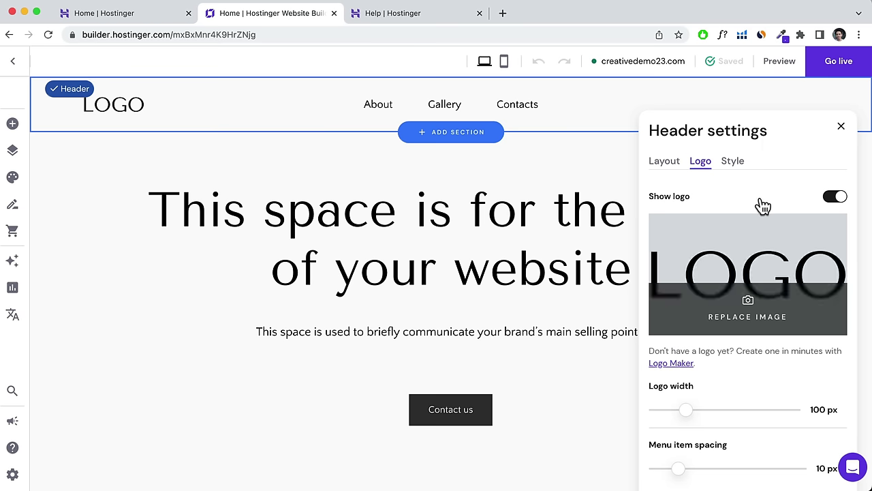
{"action": "mouse_move", "coordinate": [724, 259]}
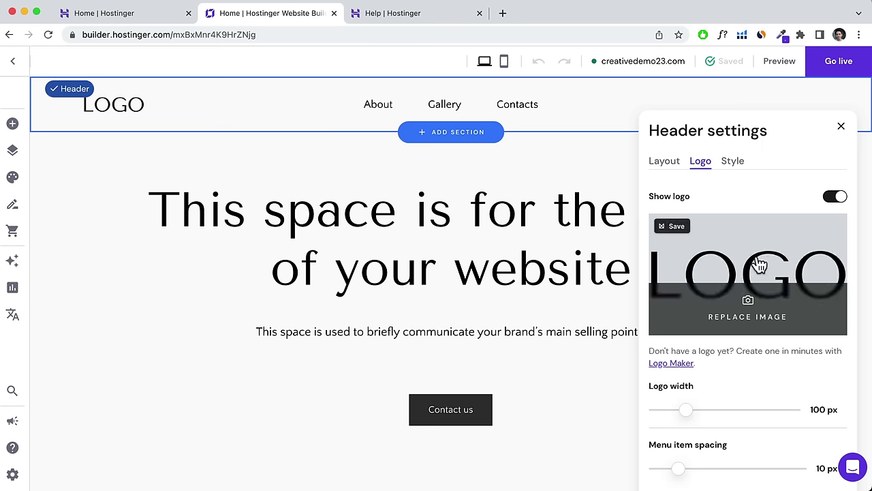
{"action": "left_click", "coordinate": [739, 250]}
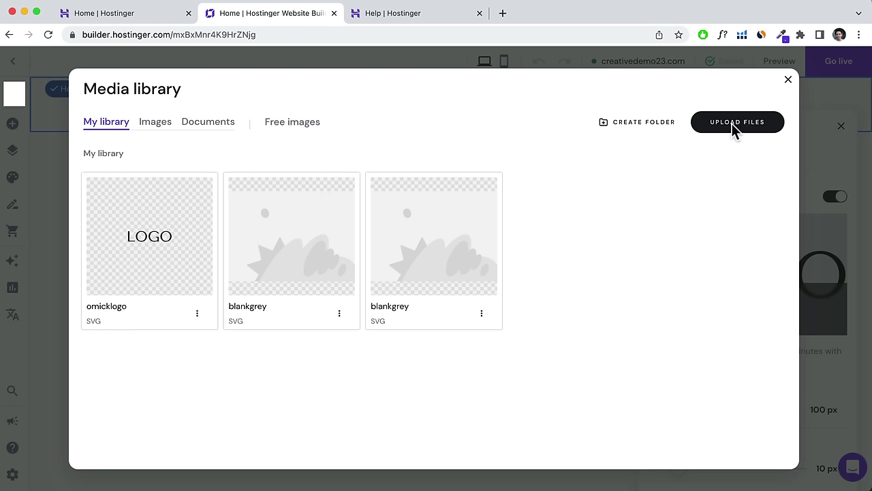
Start an upload from the Desktop tutorial images folder, selecting About.jpeg through Downloadable Booklet.pdf.
{"action": "left_click", "coordinate": [732, 124]}
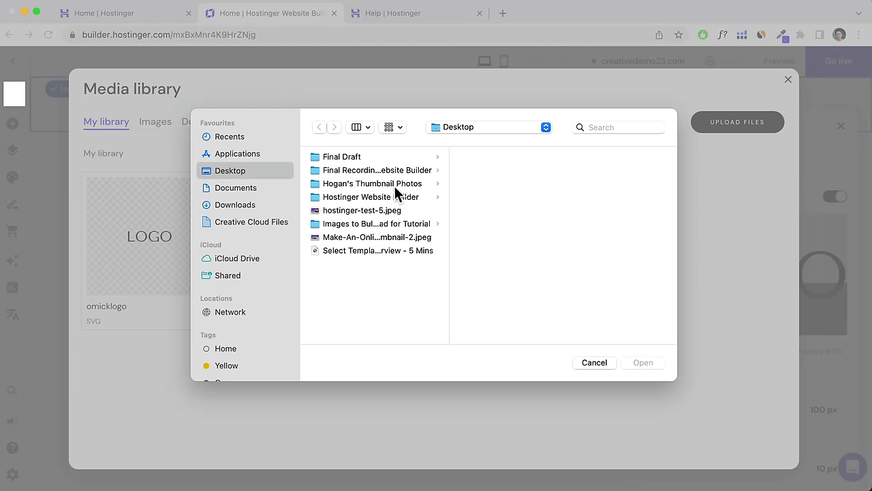
{"action": "left_click", "coordinate": [383, 224]}
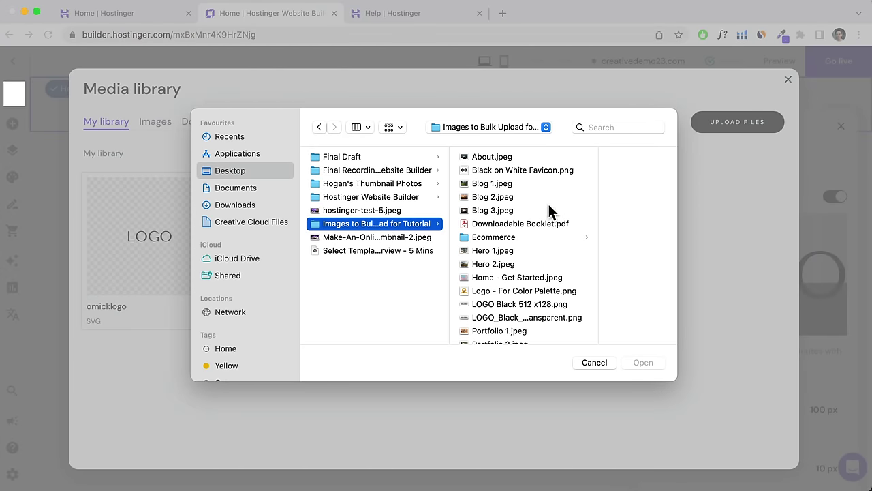
{"action": "scroll", "coordinate": [548, 208], "scroll_direction": "down", "scroll_amount": 5}
{"action": "scroll", "coordinate": [552, 280], "scroll_direction": "up", "scroll_amount": 5}
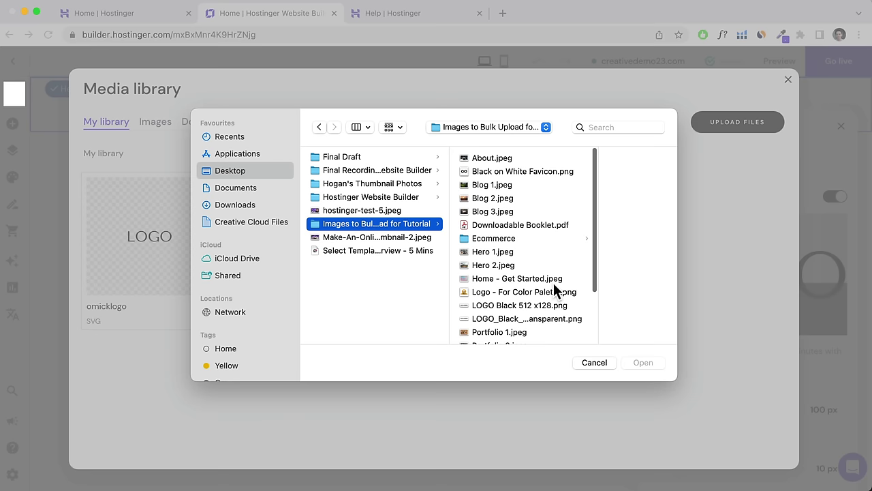
{"action": "left_click", "coordinate": [576, 159]}
{"action": "left_click", "coordinate": [546, 225], "text": "shift"}
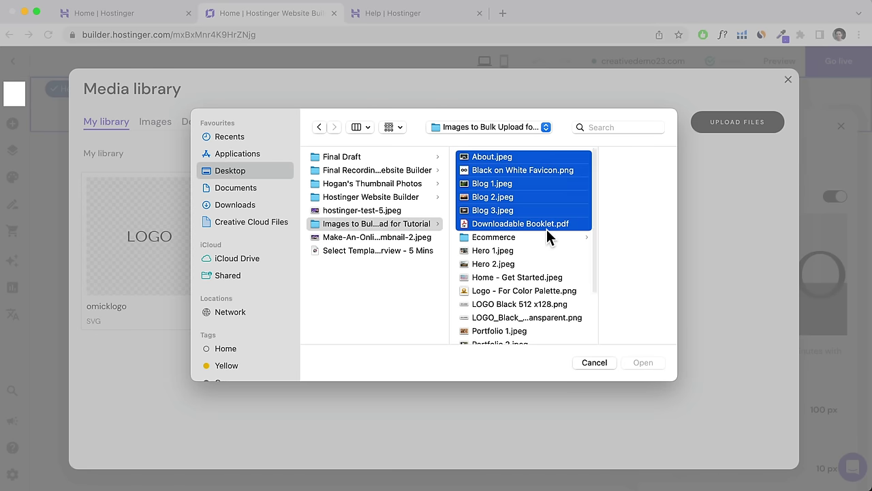
Extend the selection to all 20 files, upload them, and make the logo background a more saturated mint.
{"action": "scroll", "coordinate": [487, 258], "scroll_direction": "down", "scroll_amount": 5}
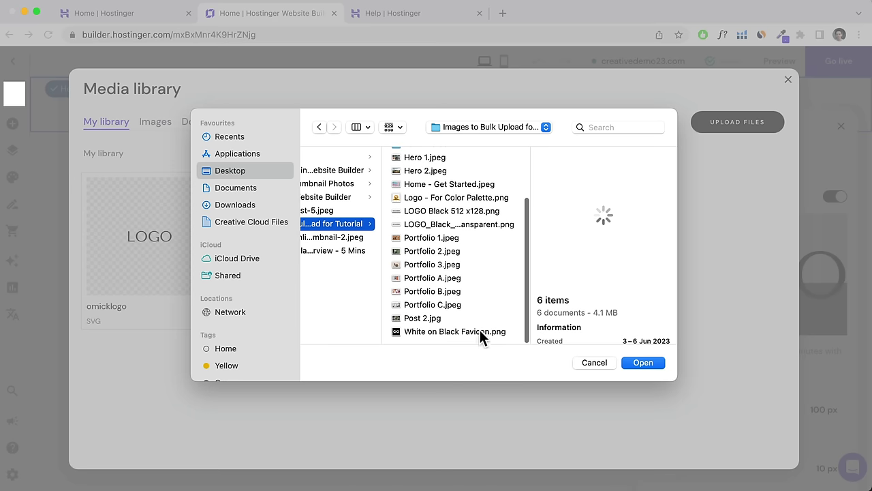
{"action": "left_click_drag", "start_coordinate": [478, 338], "coordinate": [464, 337]}
{"action": "scroll", "coordinate": [465, 303], "scroll_direction": "up", "scroll_amount": 4}
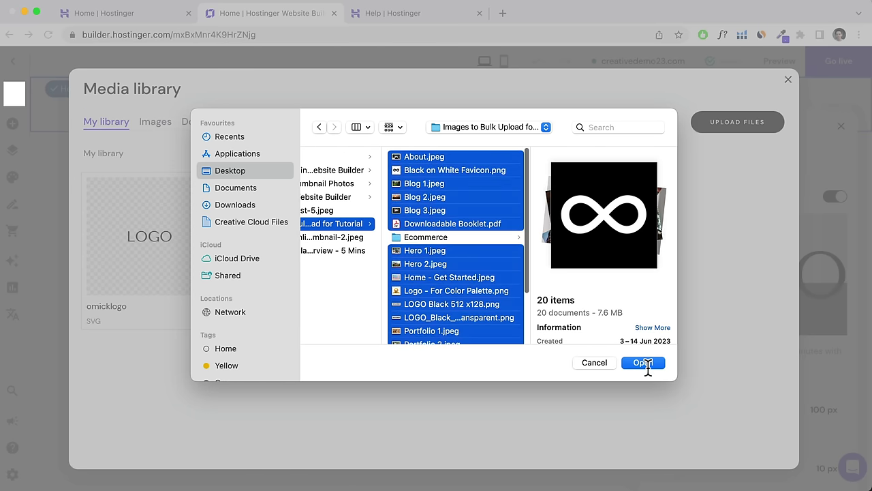
{"action": "left_click", "coordinate": [640, 363]}
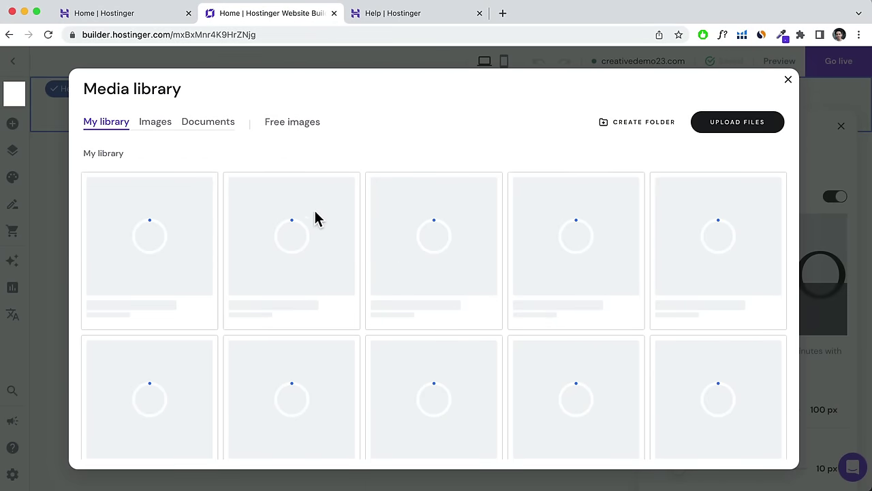
{"action": "scroll", "coordinate": [583, 254], "scroll_direction": "down", "scroll_amount": 3}
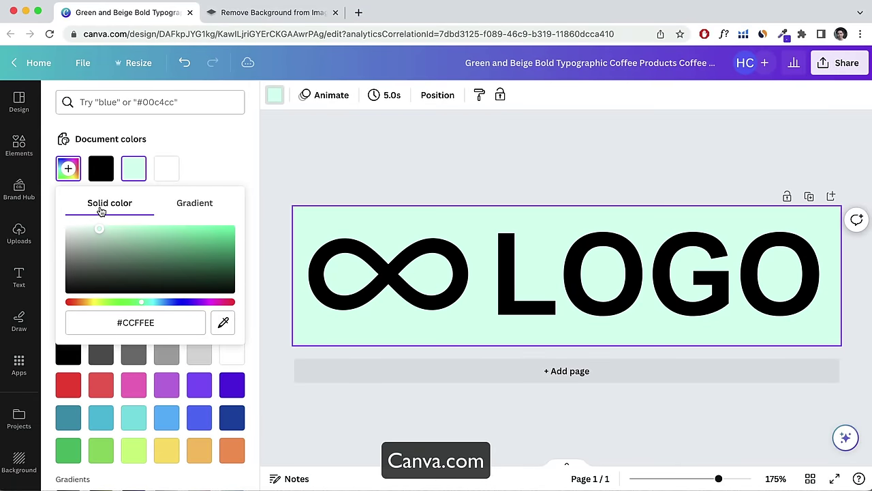
{"action": "left_click_drag", "start_coordinate": [101, 212], "coordinate": [183, 217]}
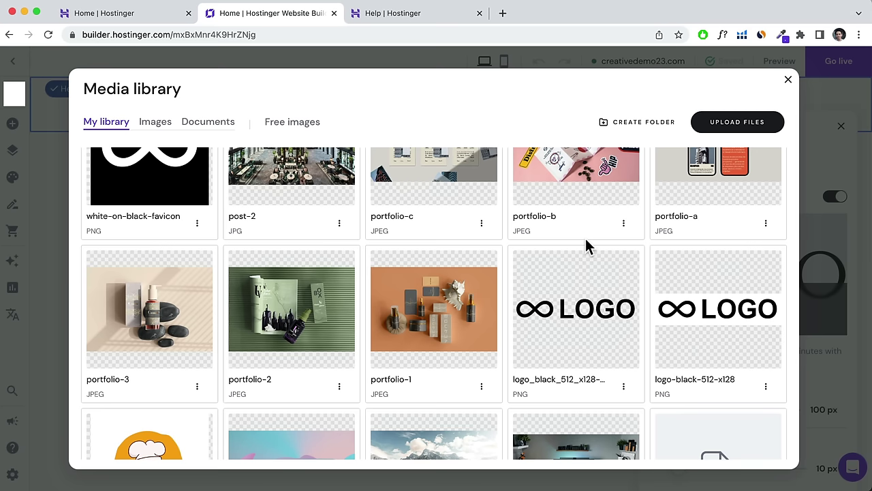
{"action": "mouse_move", "coordinate": [691, 302]}
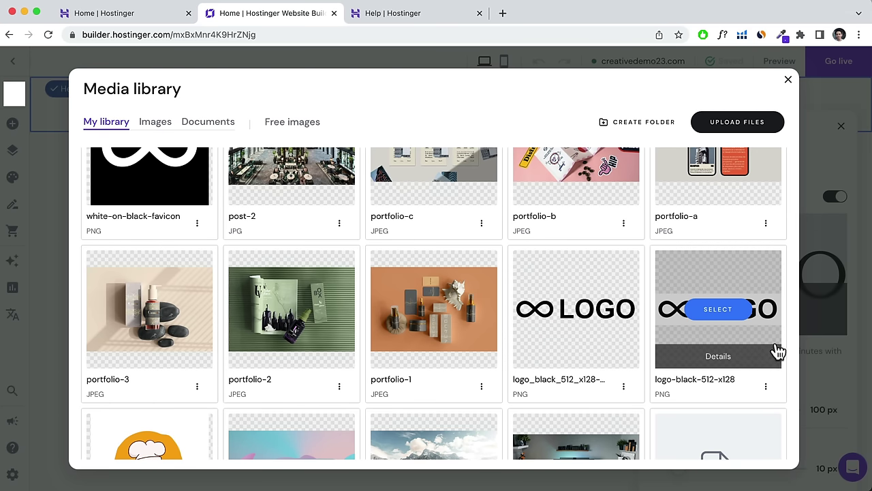
{"action": "left_click", "coordinate": [688, 361]}
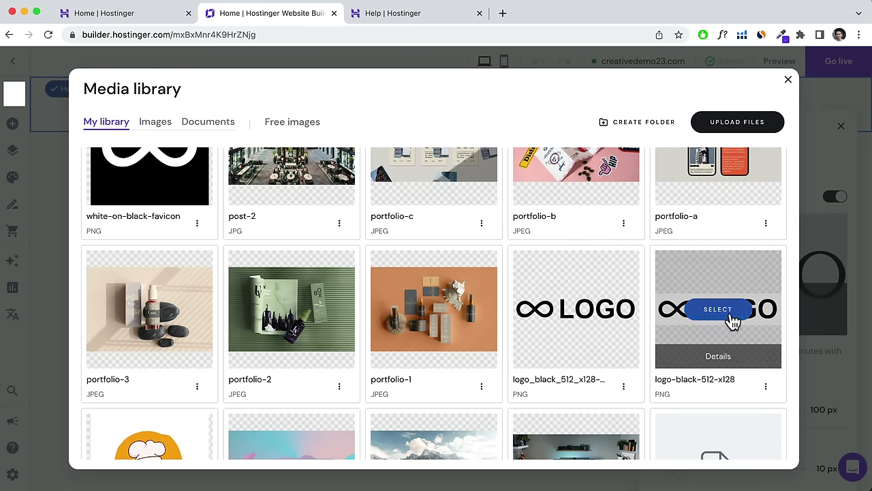
{"action": "mouse_move", "coordinate": [725, 373]}
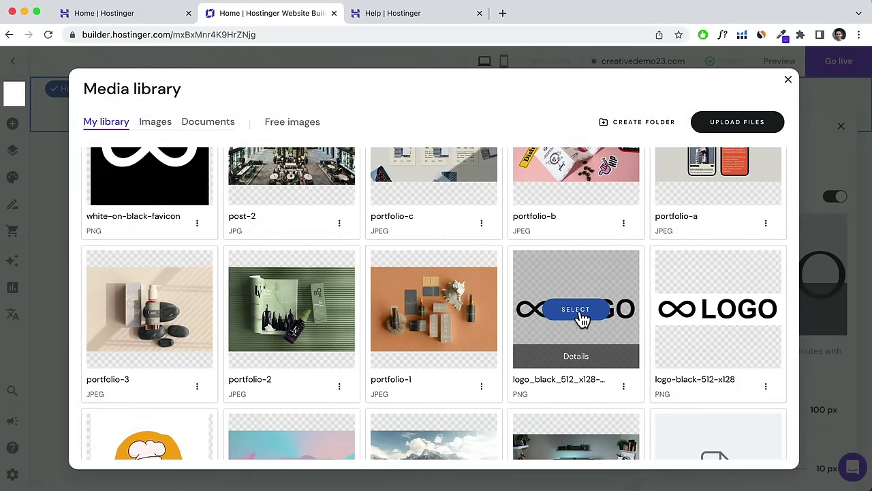
Use the black infinity LOGO as the header logo and widen it to 126 px.
{"action": "left_click", "coordinate": [576, 310]}
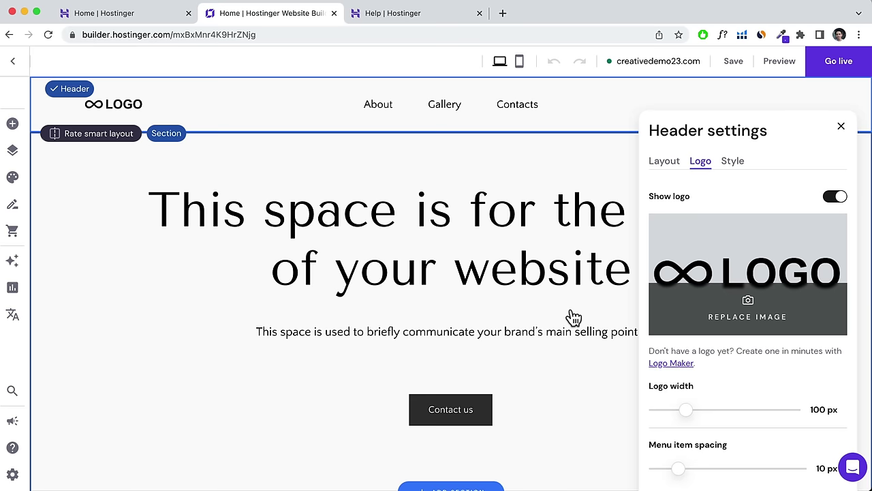
{"action": "scroll", "coordinate": [724, 373], "scroll_direction": "down", "scroll_amount": 2}
{"action": "scroll", "coordinate": [709, 365], "scroll_direction": "down", "scroll_amount": 1}
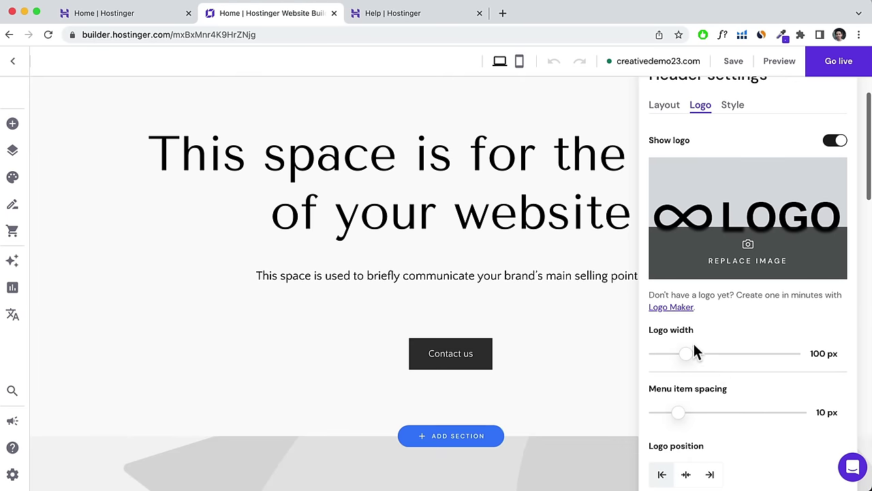
{"action": "scroll", "coordinate": [688, 345], "scroll_direction": "up", "scroll_amount": 2}
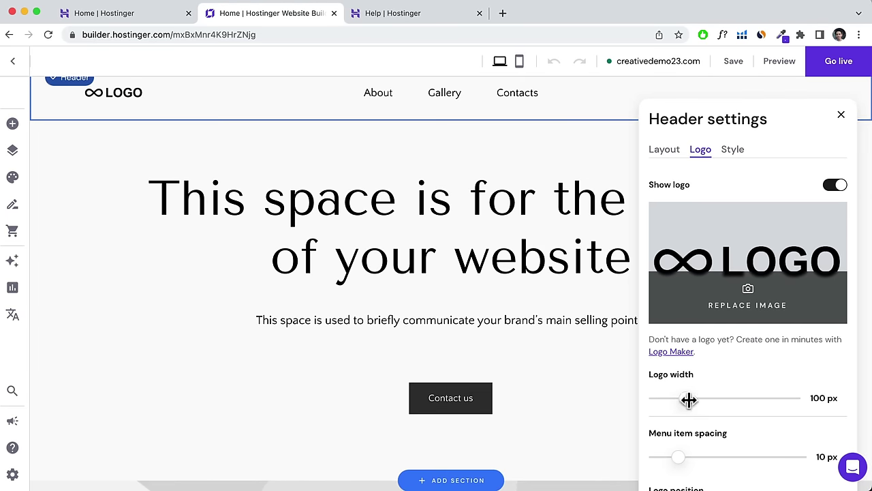
{"action": "left_click_drag", "start_coordinate": [689, 400], "coordinate": [697, 400]}
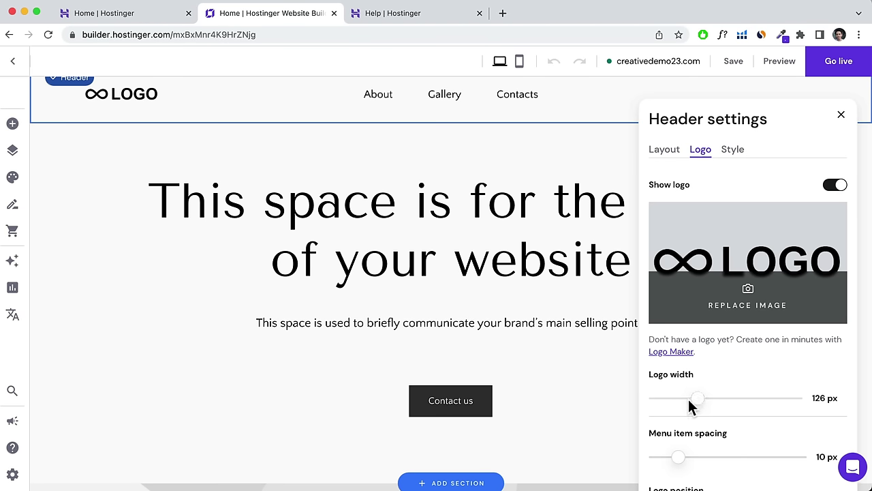
{"action": "scroll", "coordinate": [689, 429], "scroll_direction": "down", "scroll_amount": 3}
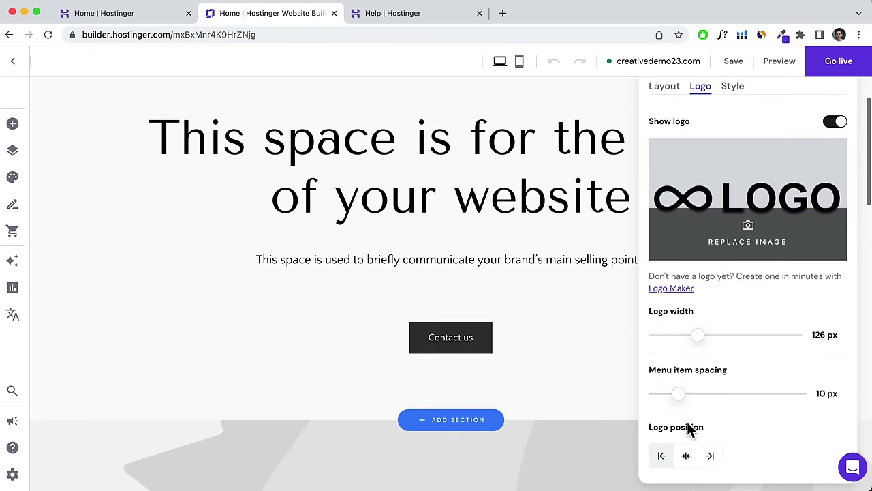
{"action": "scroll", "coordinate": [712, 450], "scroll_direction": "up", "scroll_amount": 3}
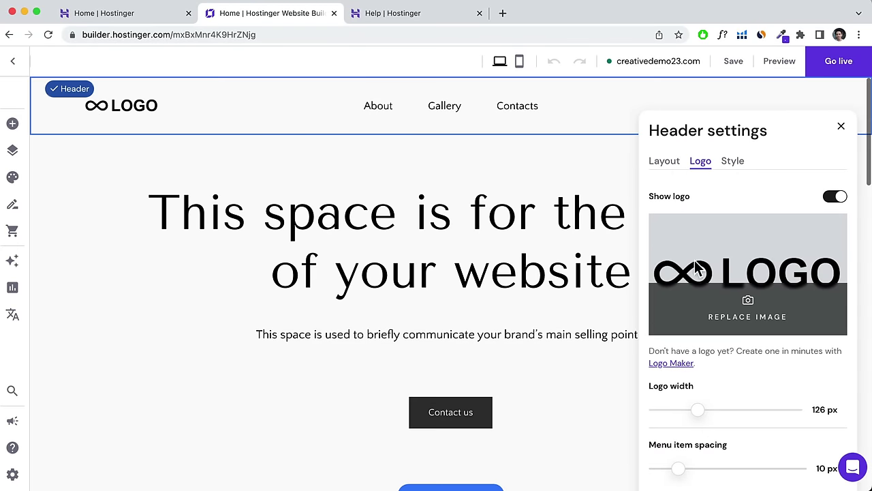
{"action": "left_click", "coordinate": [667, 172]}
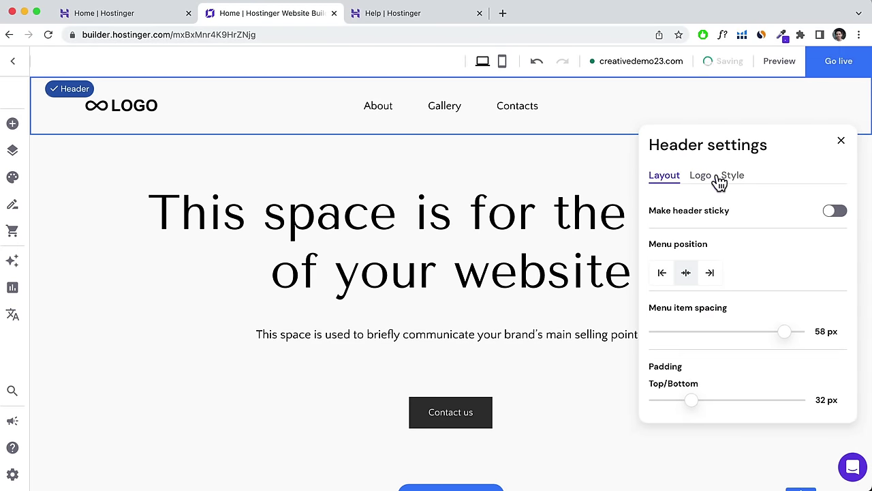
Turn on Make header sticky and confirm in preview that it stays pinned while scrolling.
{"action": "left_click", "coordinate": [834, 214]}
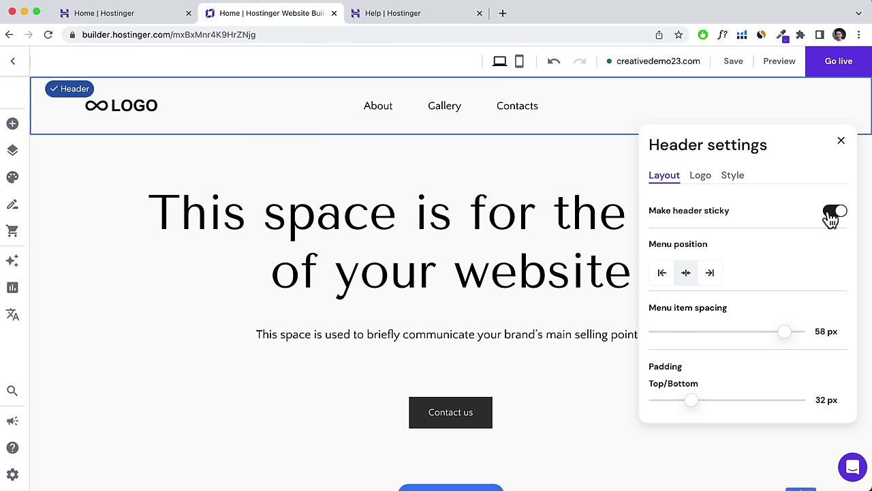
{"action": "left_click", "coordinate": [781, 65]}
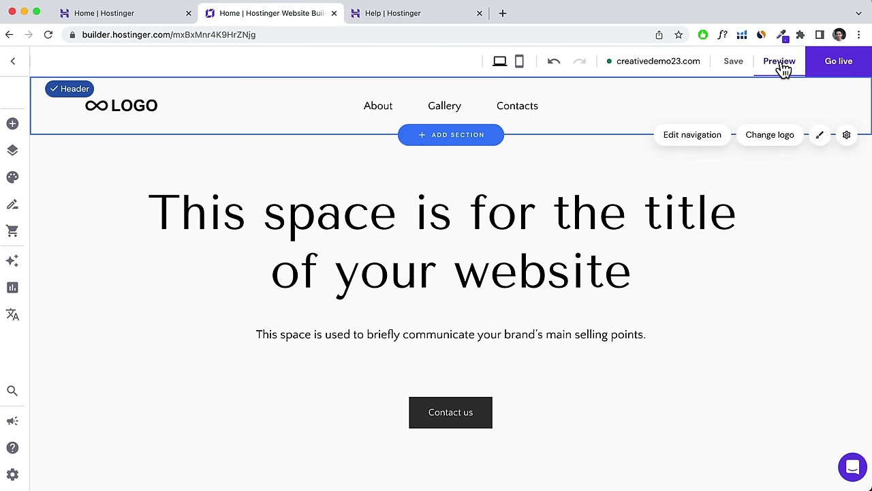
{"action": "left_click", "coordinate": [781, 65]}
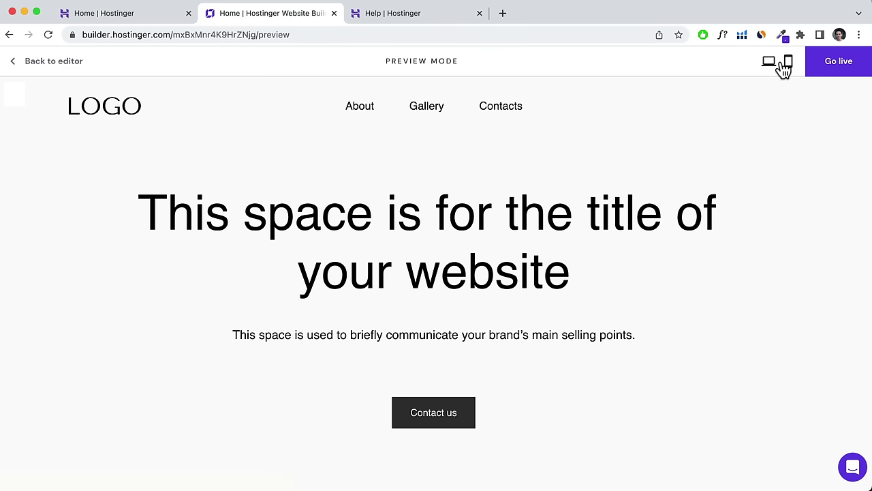
{"action": "scroll", "coordinate": [683, 208], "scroll_direction": "down", "scroll_amount": 2}
{"action": "scroll", "coordinate": [684, 207], "scroll_direction": "down", "scroll_amount": 5}
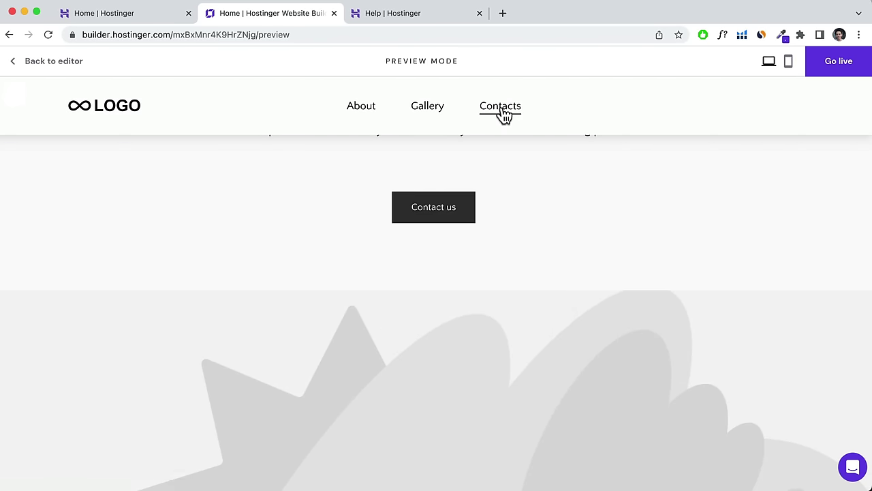
{"action": "left_click", "coordinate": [41, 62]}
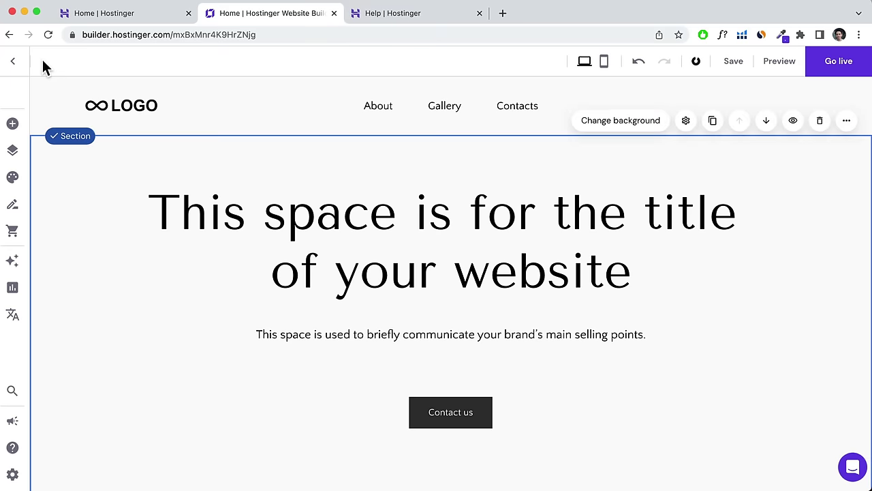
In the header Layout options, set menu item spacing to 64 px and top/bottom padding to 24 px.
{"action": "left_click", "coordinate": [773, 105]}
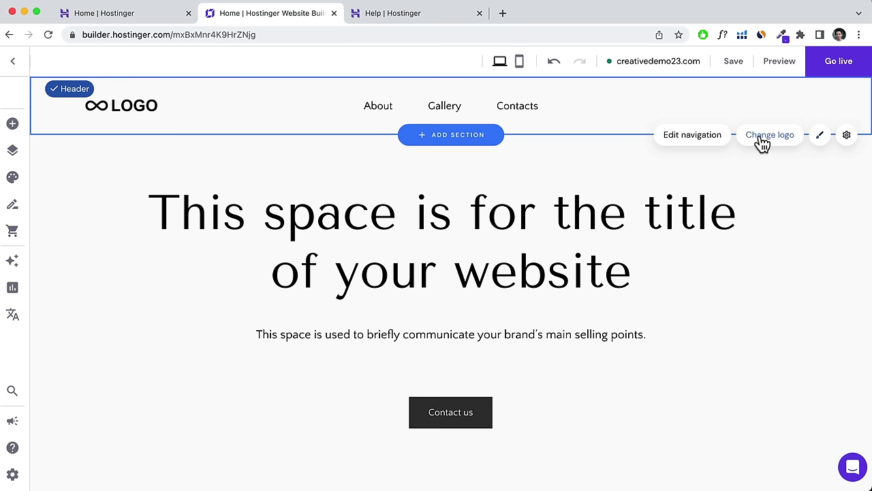
{"action": "left_click", "coordinate": [769, 136]}
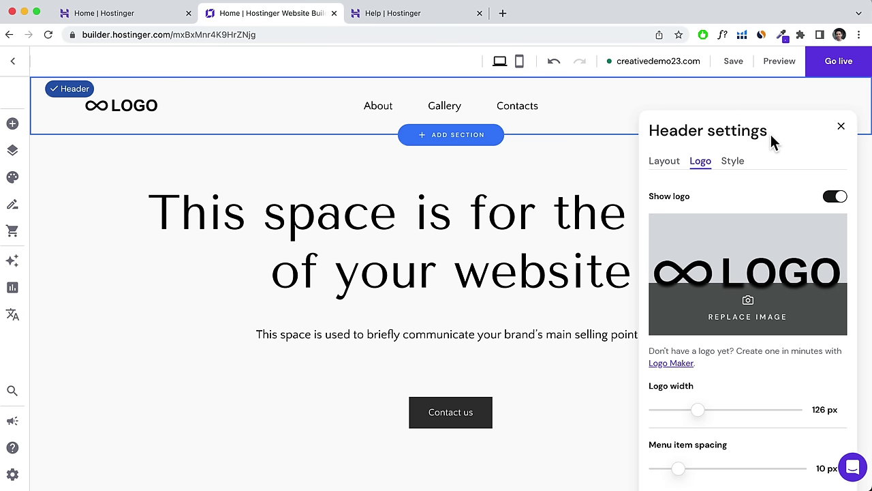
{"action": "left_click", "coordinate": [672, 167]}
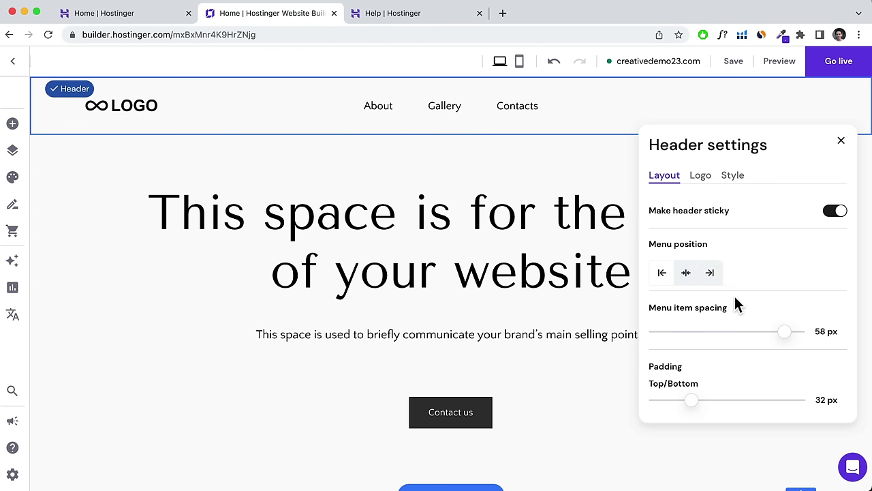
{"action": "left_click_drag", "start_coordinate": [785, 332], "coordinate": [811, 332]}
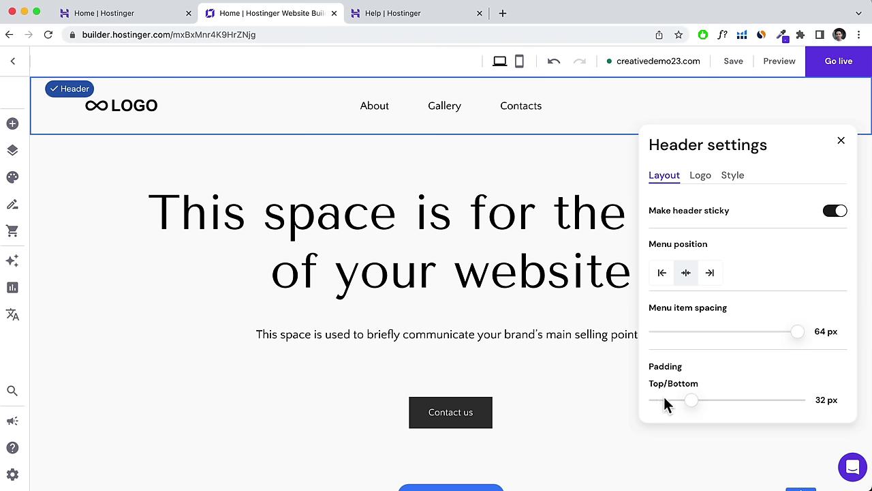
{"action": "left_click_drag", "start_coordinate": [692, 401], "coordinate": [682, 401]}
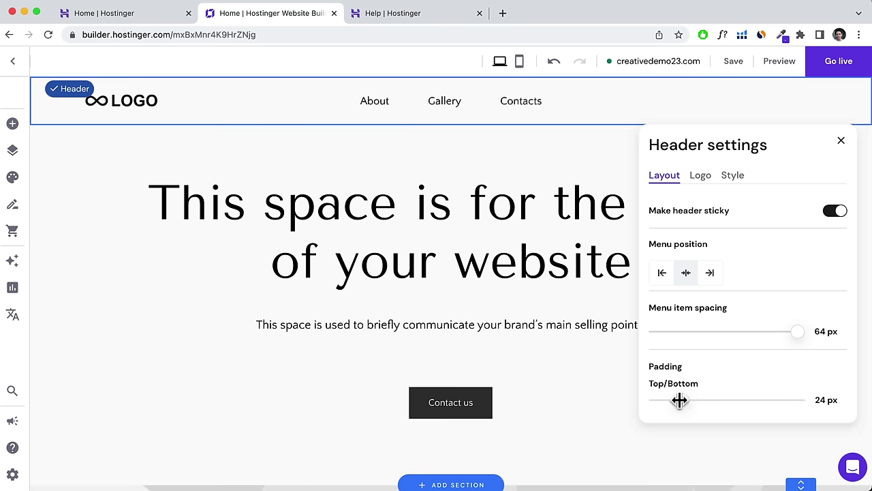
Save the site and reopen the header settings on the Style options.
{"action": "left_click", "coordinate": [732, 60]}
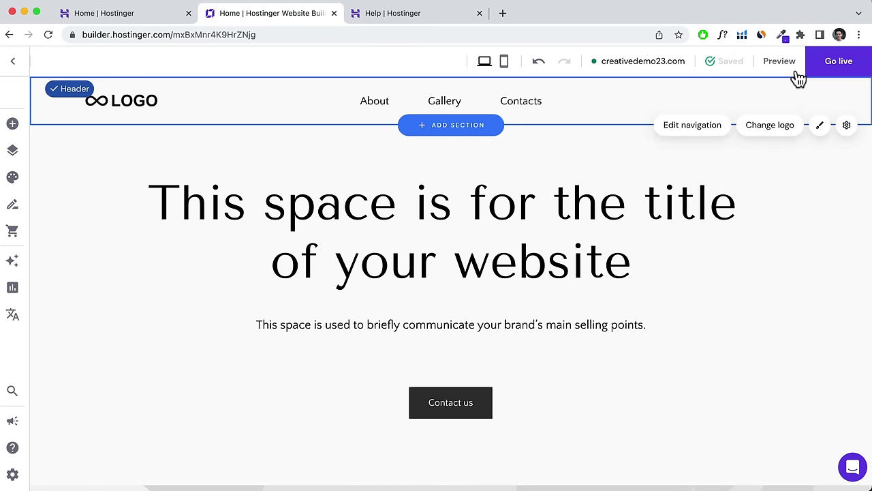
{"action": "left_click", "coordinate": [771, 127]}
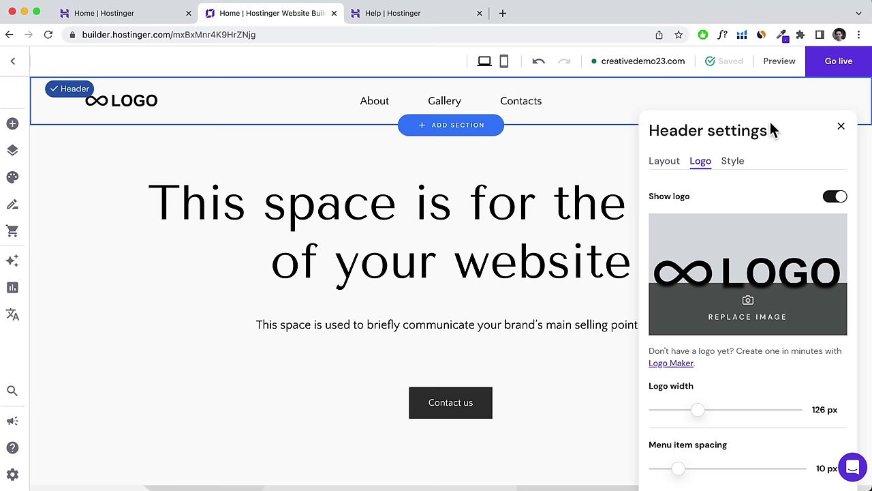
{"action": "left_click", "coordinate": [730, 164]}
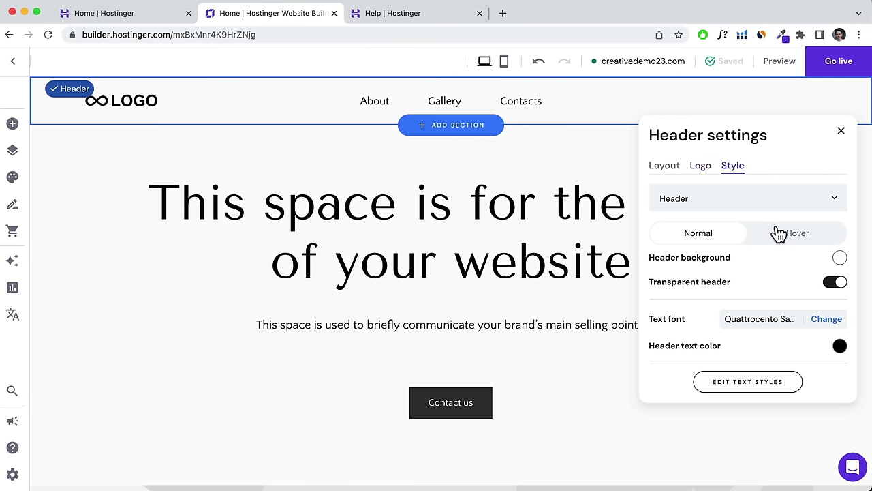
{"action": "left_click", "coordinate": [835, 198]}
{"action": "left_click", "coordinate": [833, 179]}
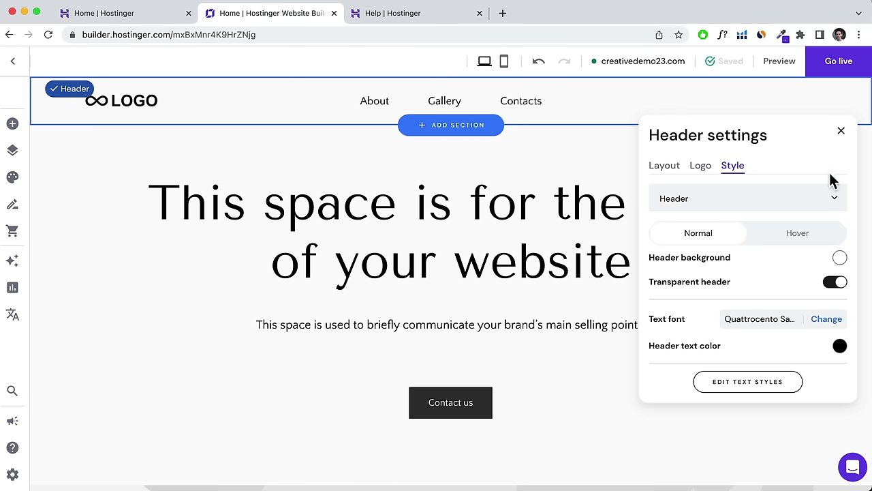
Give the header a dark grey #323232 background while keeping it transparent.
{"action": "left_click", "coordinate": [840, 258]}
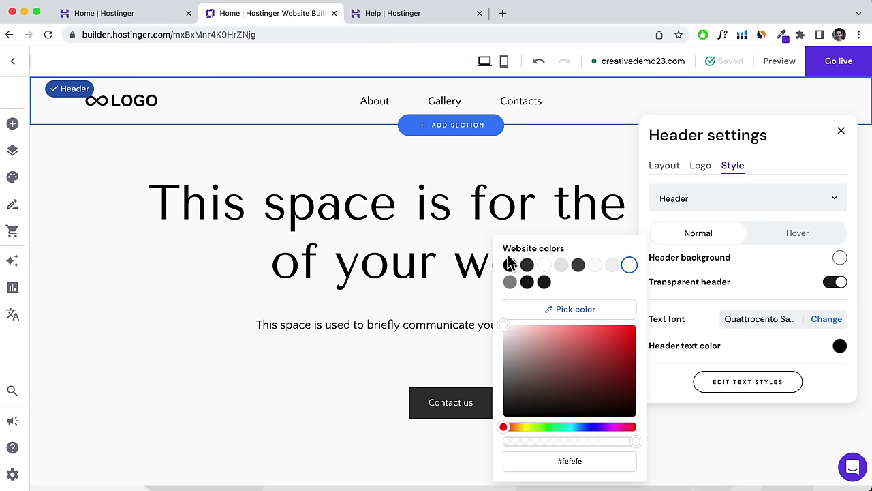
{"action": "left_click", "coordinate": [527, 265]}
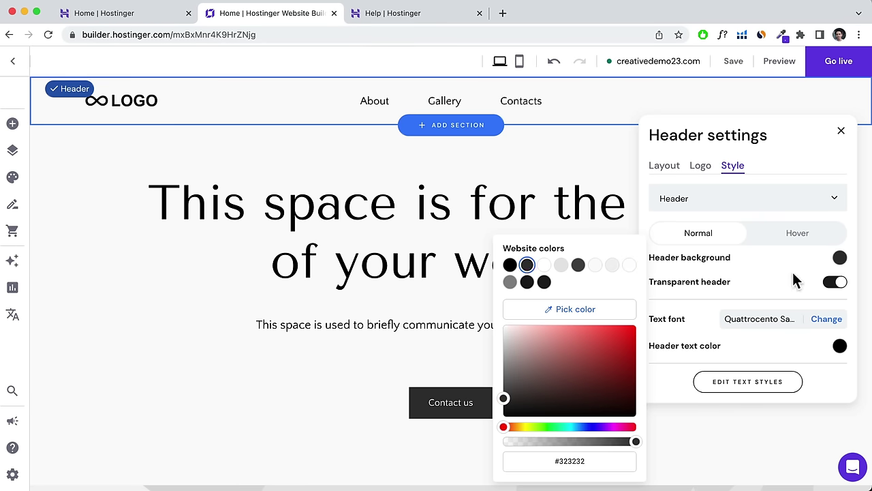
{"action": "left_click", "coordinate": [837, 286]}
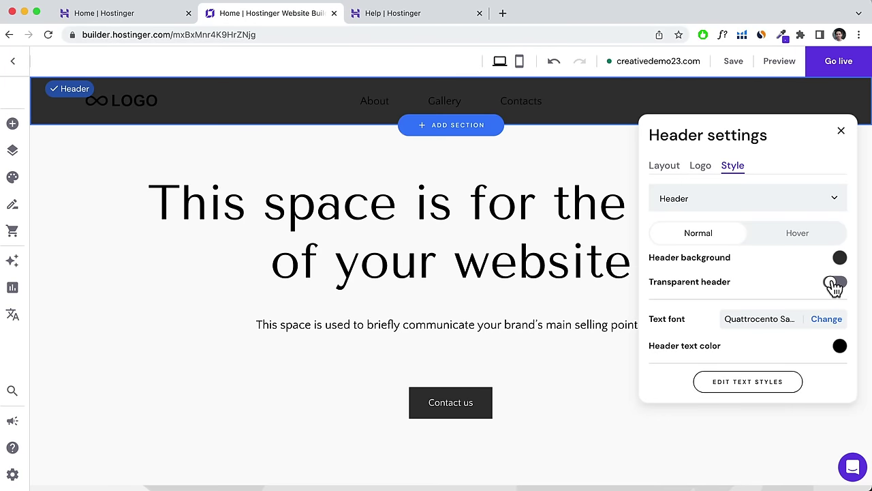
{"action": "left_click", "coordinate": [834, 287]}
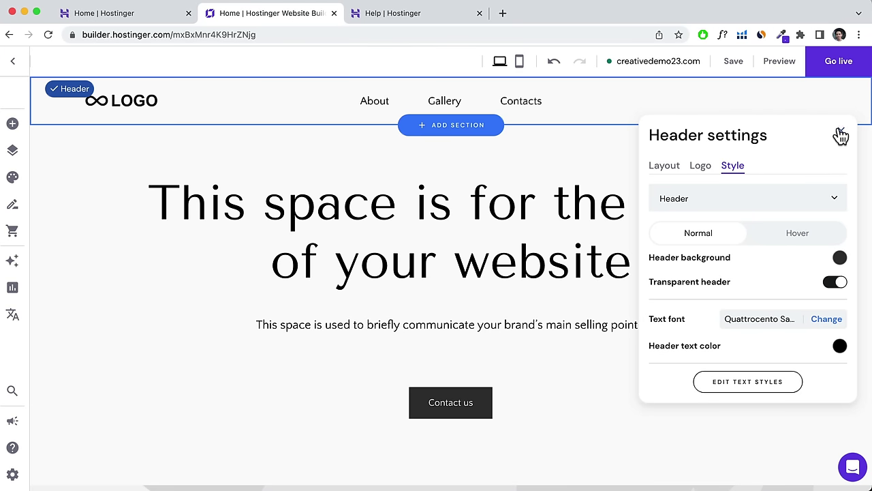
{"action": "left_click", "coordinate": [841, 135]}
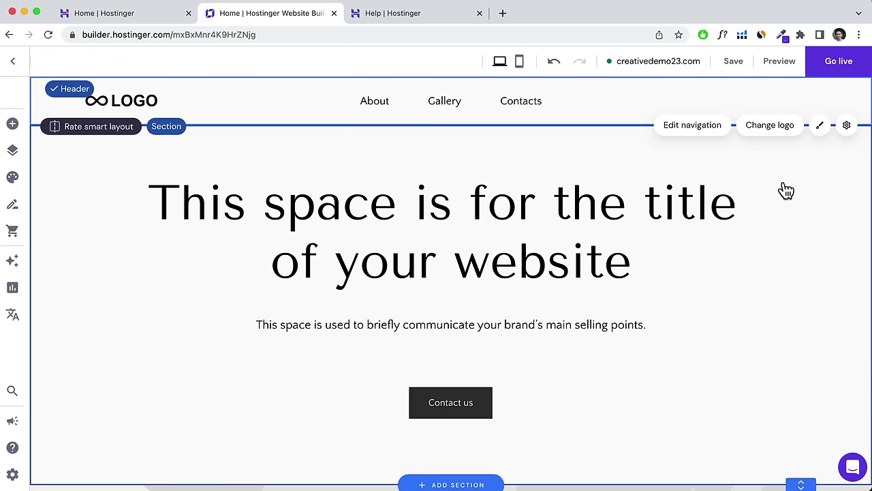
Scroll through the homepage sections, then open the top hero section's Change background settings.
{"action": "scroll", "coordinate": [787, 190], "scroll_direction": "down", "scroll_amount": 1}
{"action": "scroll", "coordinate": [784, 189], "scroll_direction": "up", "scroll_amount": 1}
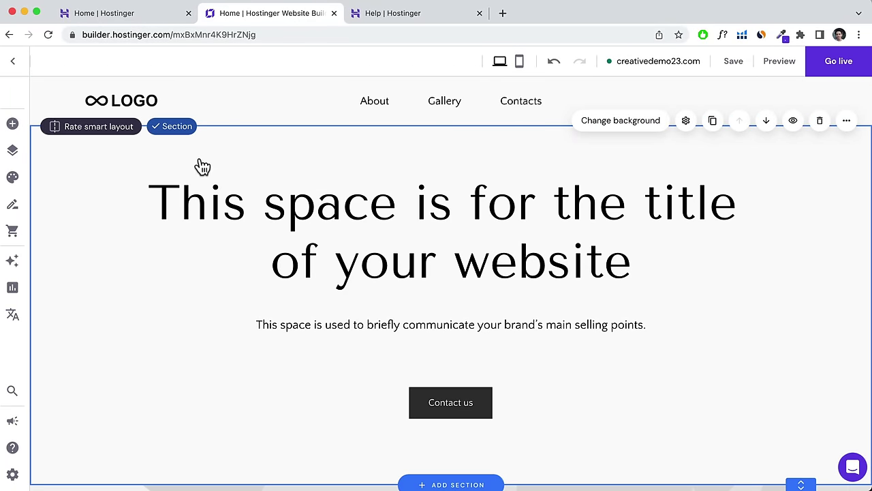
{"action": "scroll", "coordinate": [186, 162], "scroll_direction": "down", "scroll_amount": 5}
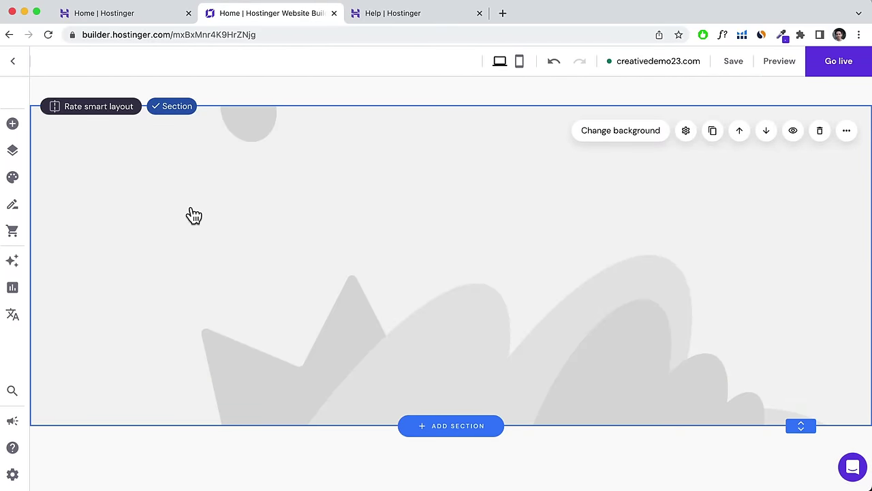
{"action": "scroll", "coordinate": [192, 216], "scroll_direction": "down", "scroll_amount": 10}
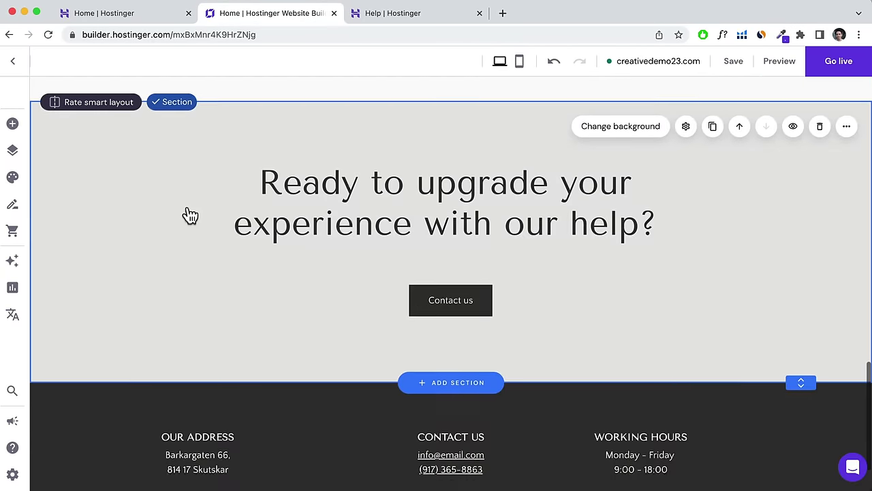
{"action": "scroll", "coordinate": [190, 215], "scroll_direction": "up", "scroll_amount": 15}
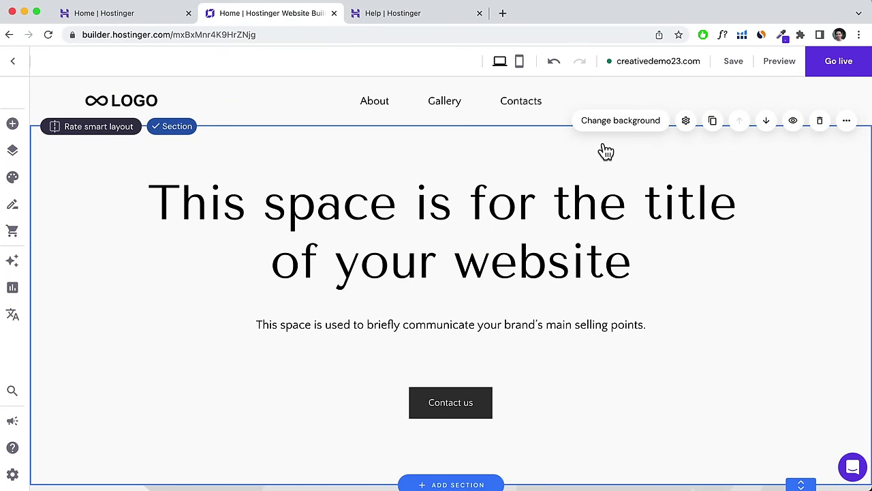
{"action": "left_click", "coordinate": [621, 123]}
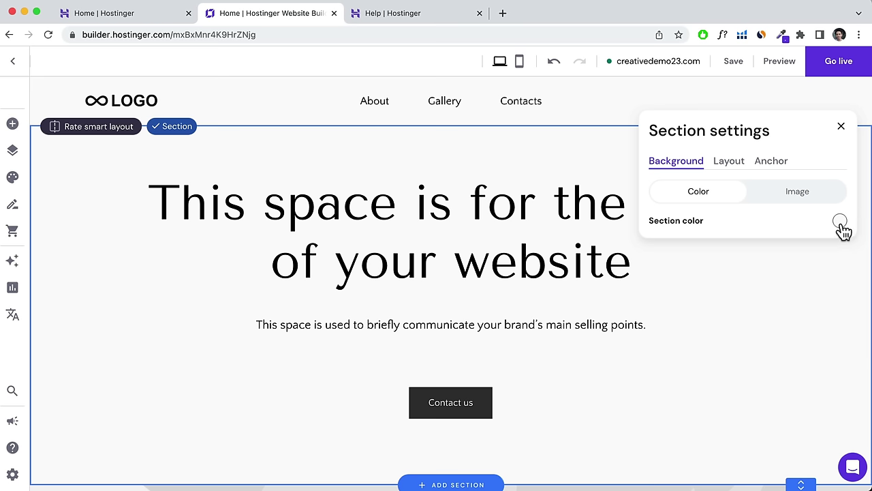
Switch the hero background to an image and browse the free stock photos before returning to uploads.
{"action": "left_click", "coordinate": [808, 200]}
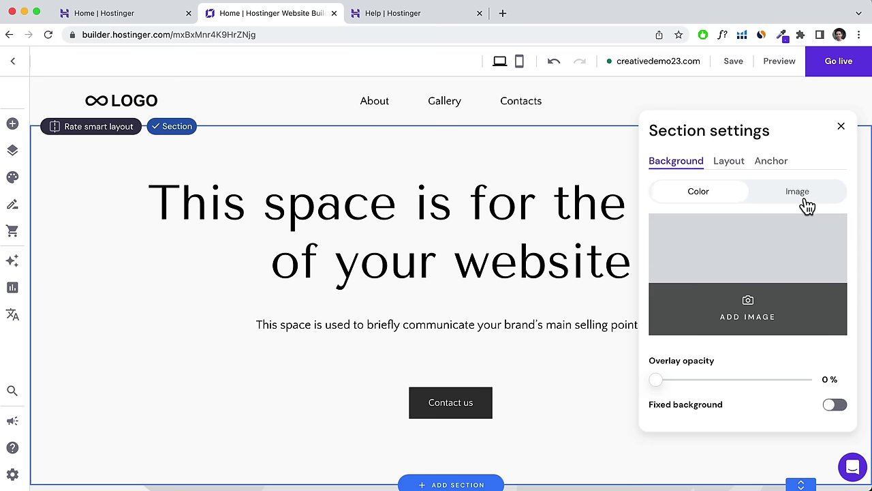
{"action": "left_click", "coordinate": [764, 251]}
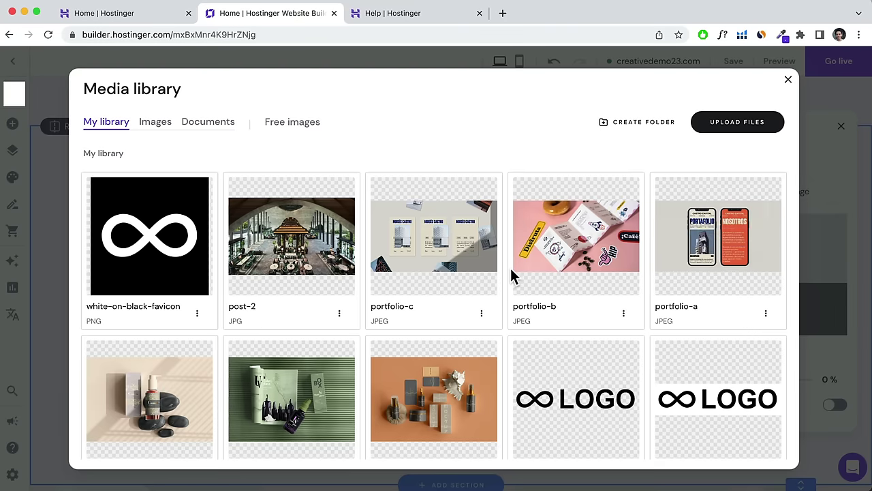
{"action": "scroll", "coordinate": [512, 277], "scroll_direction": "down", "scroll_amount": 3}
{"action": "scroll", "coordinate": [512, 277], "scroll_direction": "down", "scroll_amount": 2}
{"action": "mouse_move", "coordinate": [471, 282]}
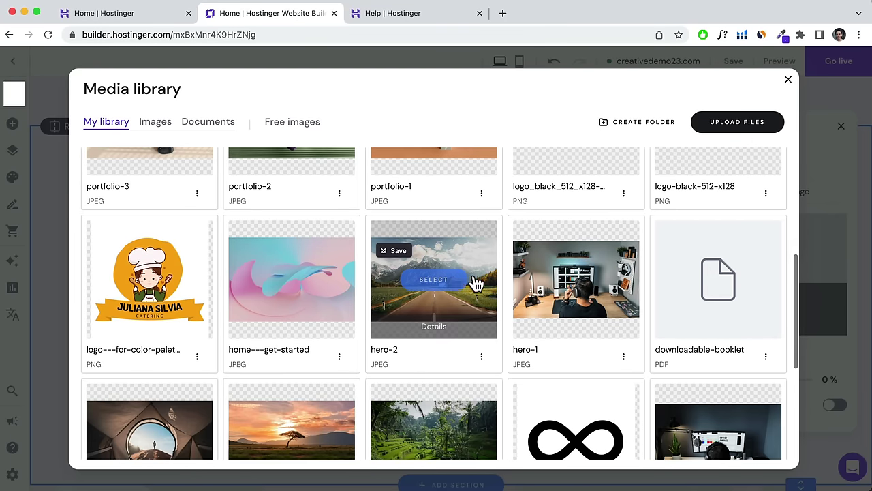
{"action": "left_click", "coordinate": [303, 131]}
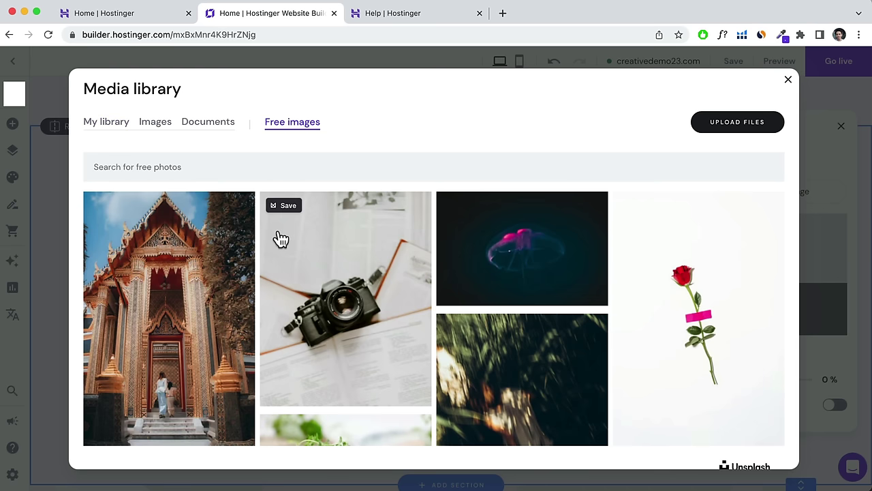
{"action": "scroll", "coordinate": [279, 238], "scroll_direction": "down", "scroll_amount": 3}
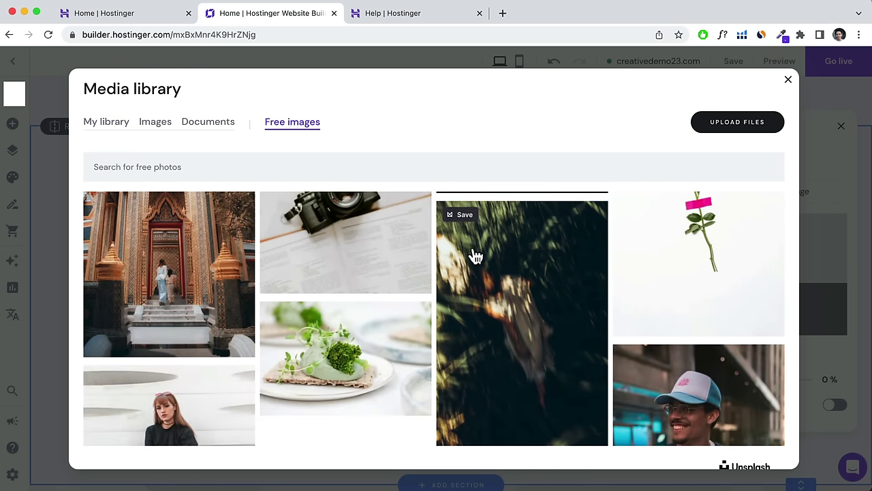
{"action": "scroll", "coordinate": [470, 259], "scroll_direction": "down", "scroll_amount": 5}
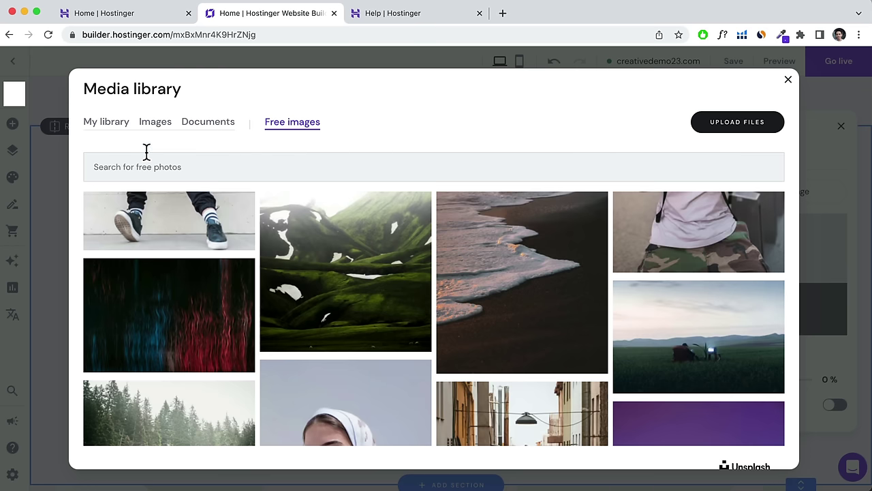
{"action": "left_click", "coordinate": [108, 123]}
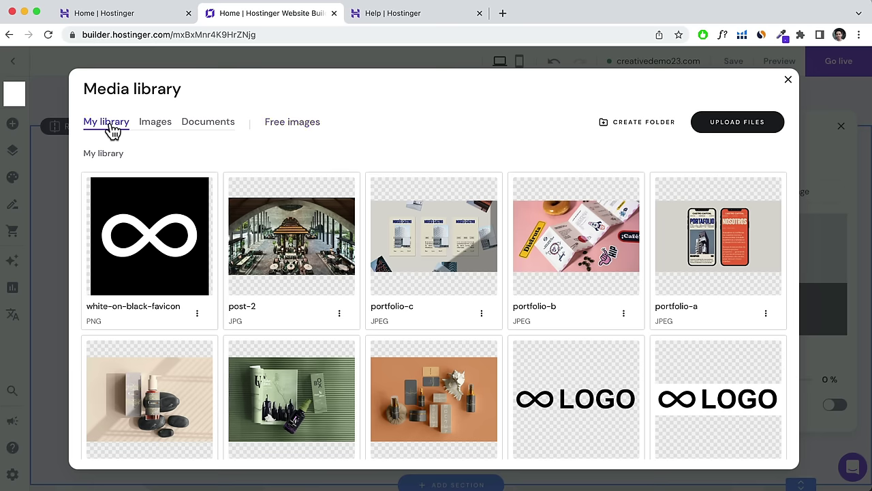
Use the hero-2 mountain road photo as the hero background with about 31% overlay opacity.
{"action": "scroll", "coordinate": [516, 282], "scroll_direction": "down", "scroll_amount": 5}
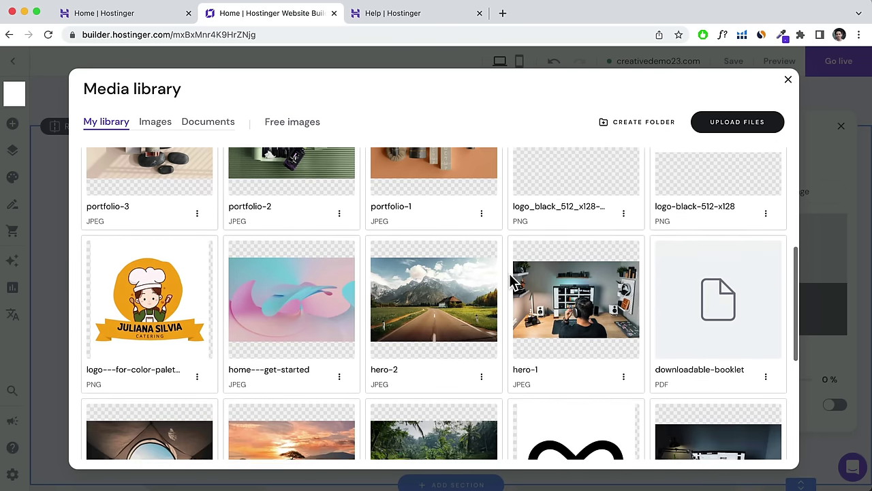
{"action": "mouse_move", "coordinate": [425, 293]}
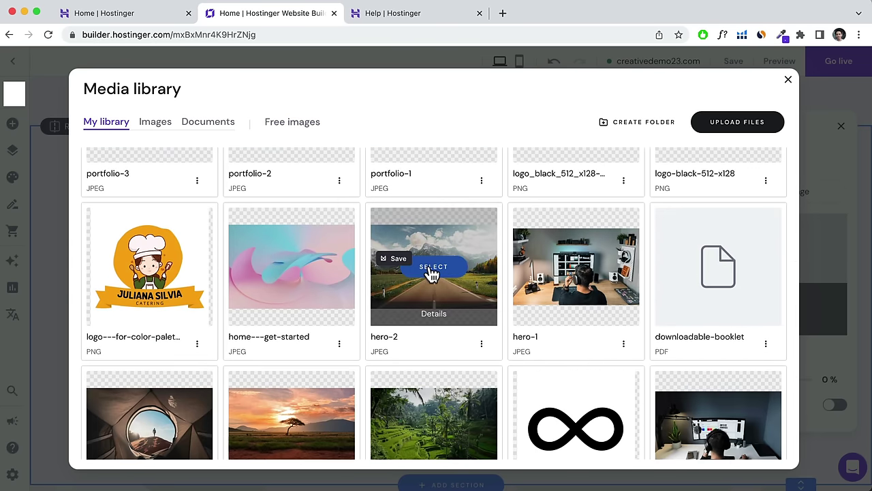
{"action": "left_click", "coordinate": [434, 268]}
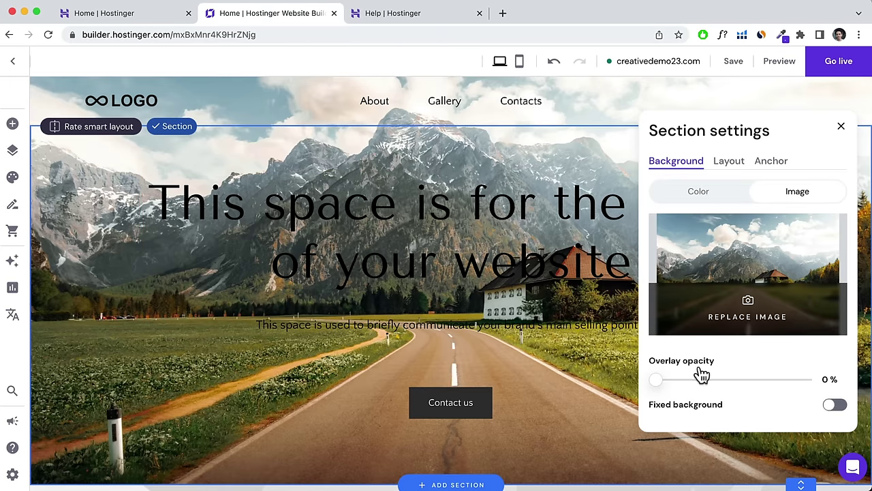
{"action": "left_click_drag", "start_coordinate": [658, 378], "coordinate": [701, 379]}
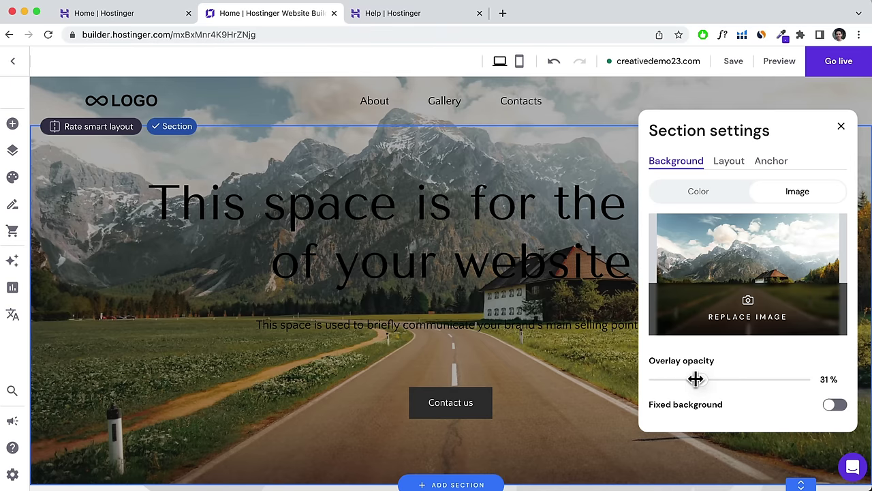
{"action": "left_click", "coordinate": [424, 235]}
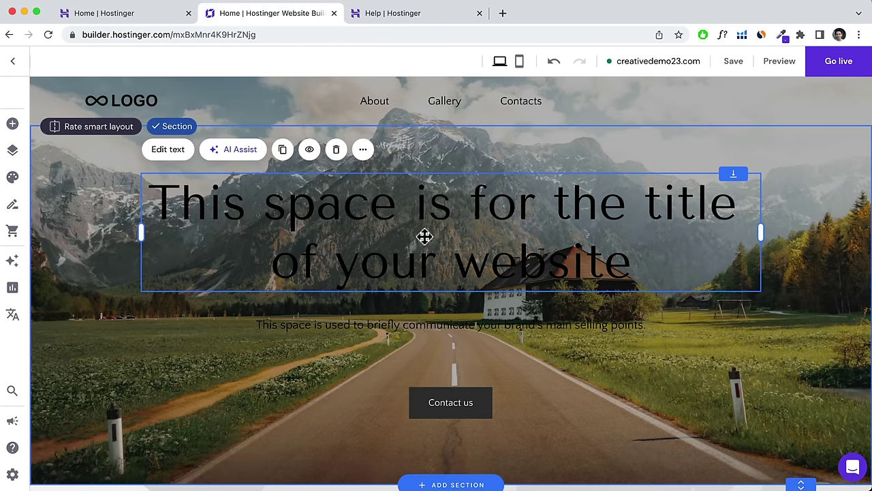
Set the hero title and subtitle text colour to white.
{"action": "left_click", "coordinate": [167, 154]}
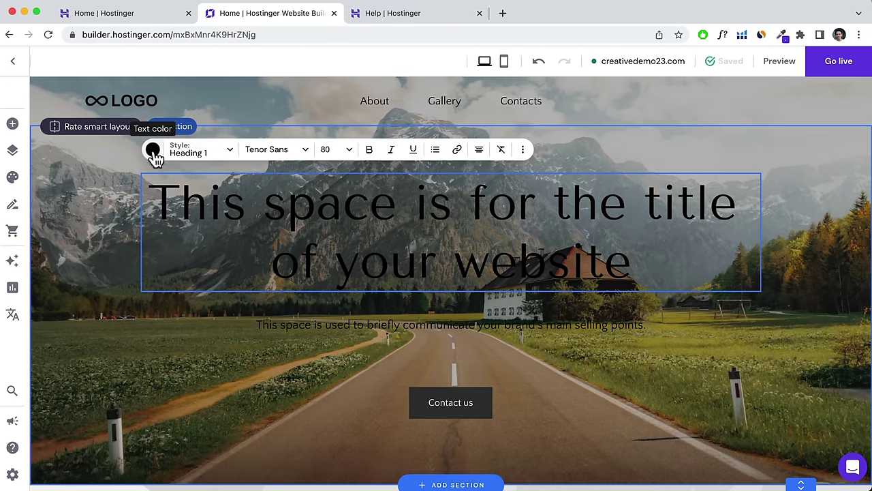
{"action": "left_click", "coordinate": [153, 151]}
{"action": "left_click", "coordinate": [193, 194]}
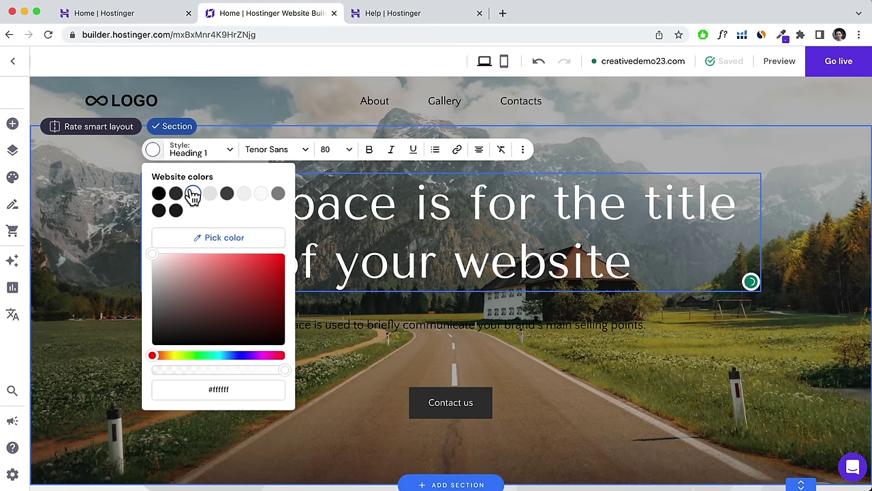
{"action": "left_click", "coordinate": [462, 328]}
{"action": "left_click", "coordinate": [230, 296]}
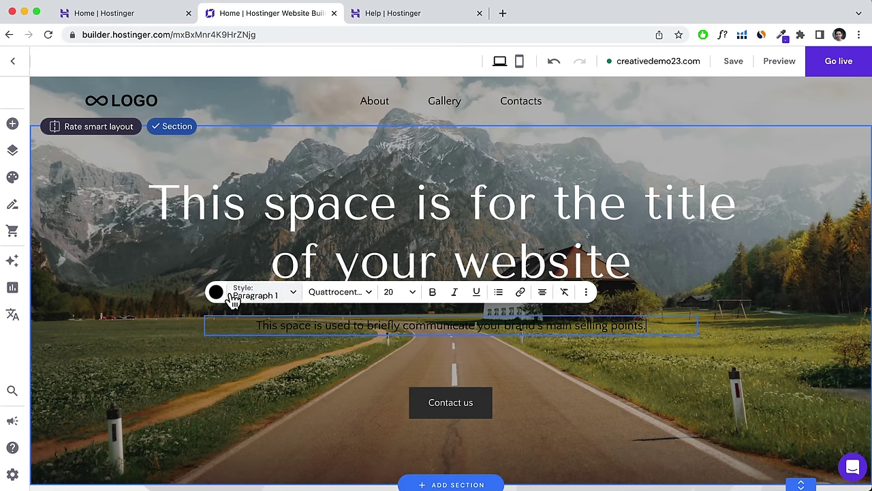
{"action": "left_click", "coordinate": [215, 292]}
{"action": "left_click", "coordinate": [256, 116]}
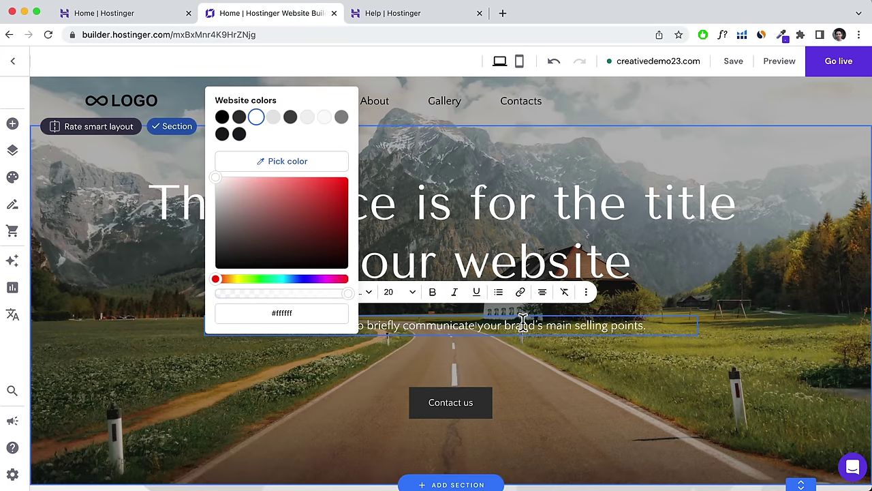
{"action": "left_click", "coordinate": [685, 328]}
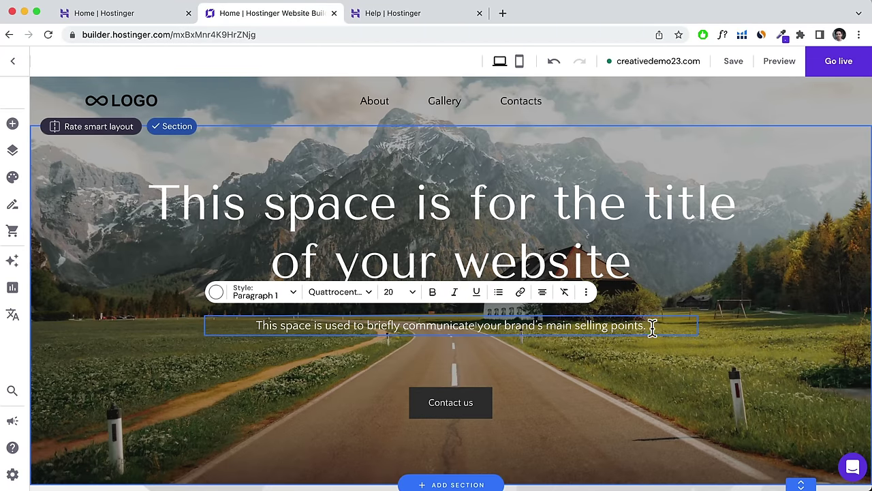
Set the subtitle font size to 24, and open then close link options for 'communicate' without adding a link.
{"action": "left_click_drag", "start_coordinate": [651, 327], "coordinate": [260, 325]}
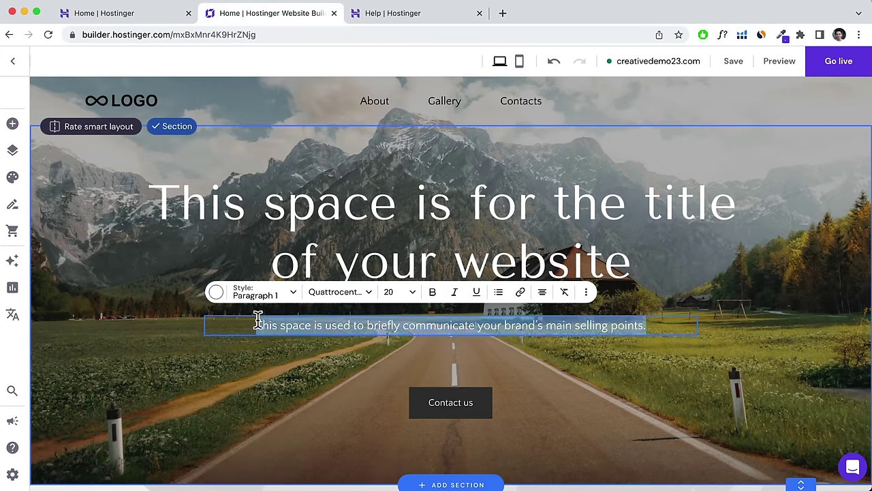
{"action": "left_click", "coordinate": [402, 291]}
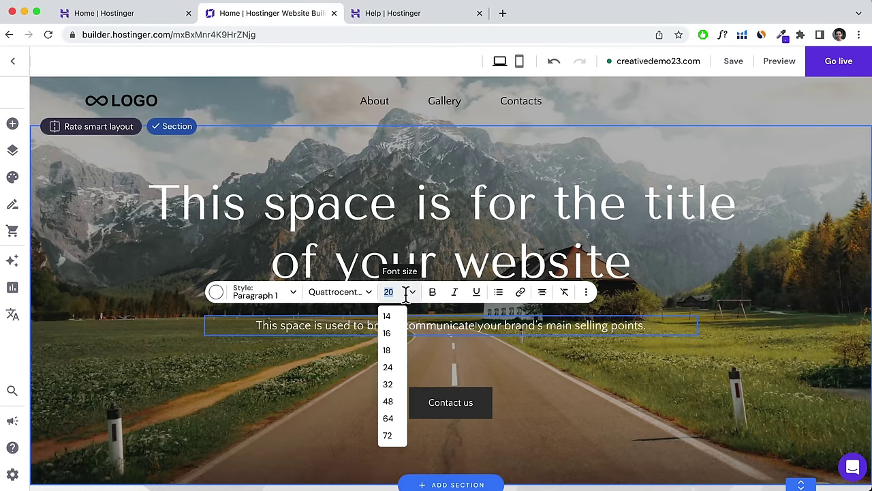
{"action": "left_click", "coordinate": [395, 371]}
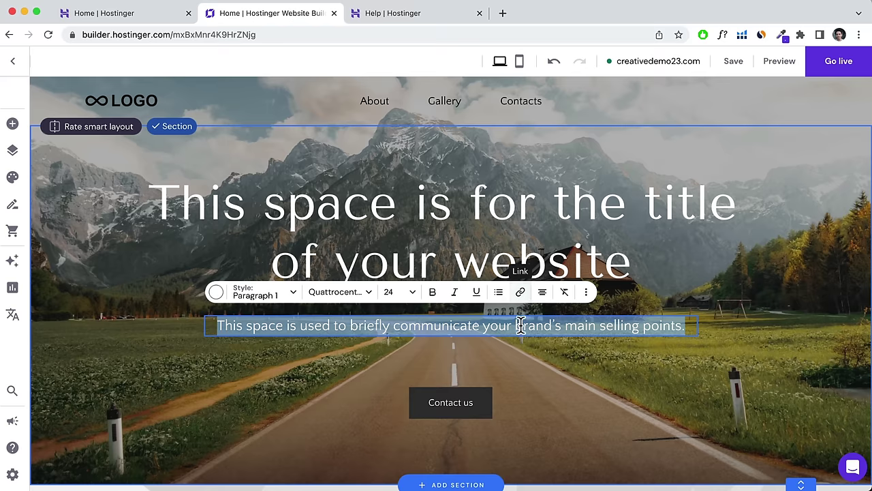
{"action": "left_click_drag", "start_coordinate": [481, 325], "coordinate": [398, 325]}
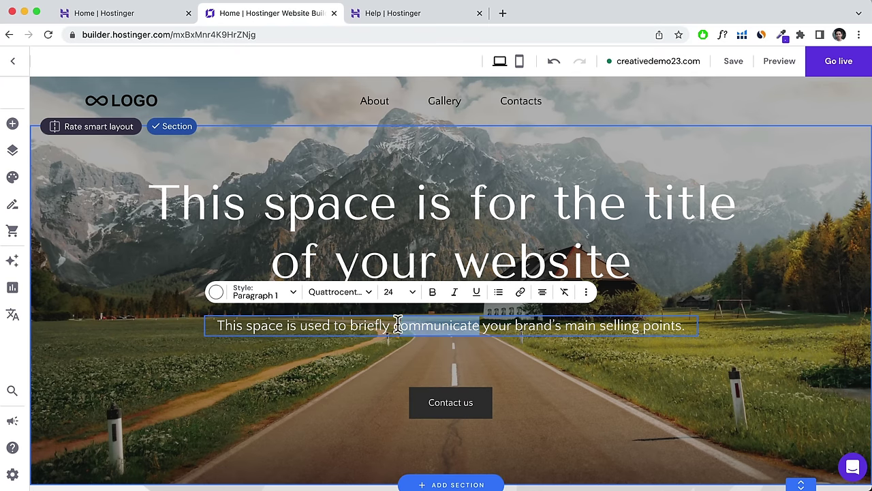
{"action": "left_click", "coordinate": [520, 291]}
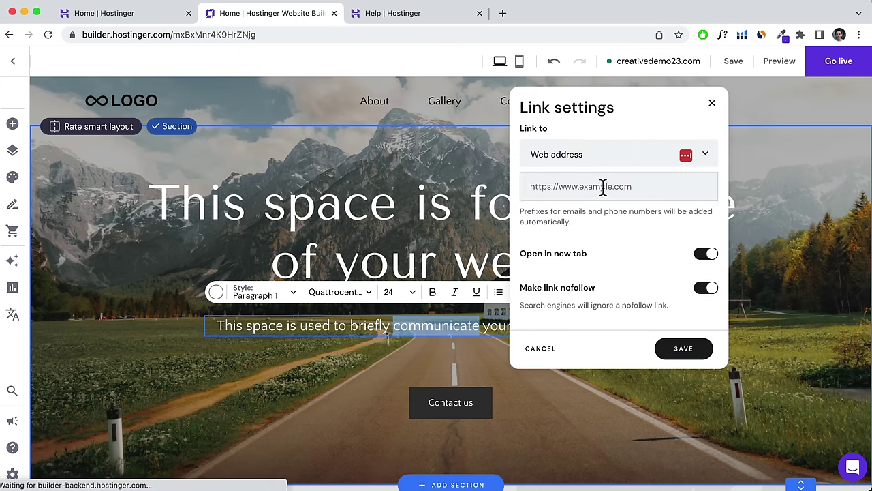
{"action": "left_click", "coordinate": [712, 103]}
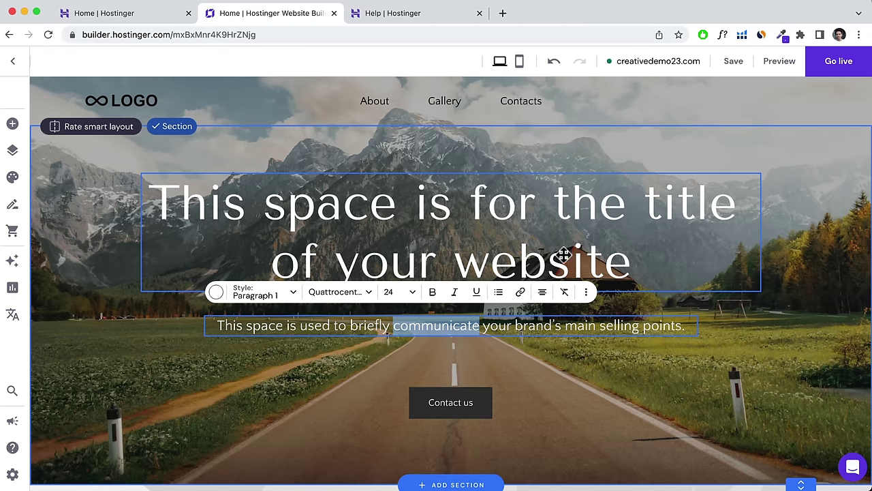
Replace the placeholder hero title with a 'Hi, I'm …' greeting naming the site owner.
{"action": "left_click", "coordinate": [520, 257]}
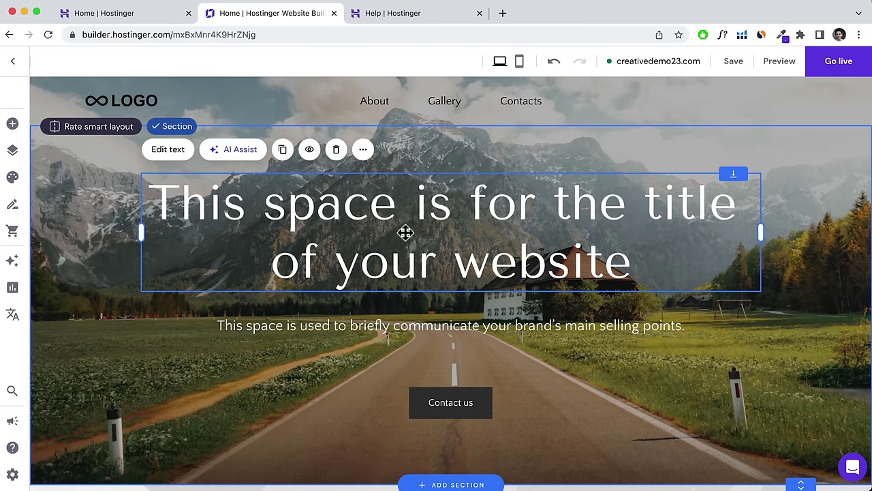
{"action": "left_click", "coordinate": [171, 155]}
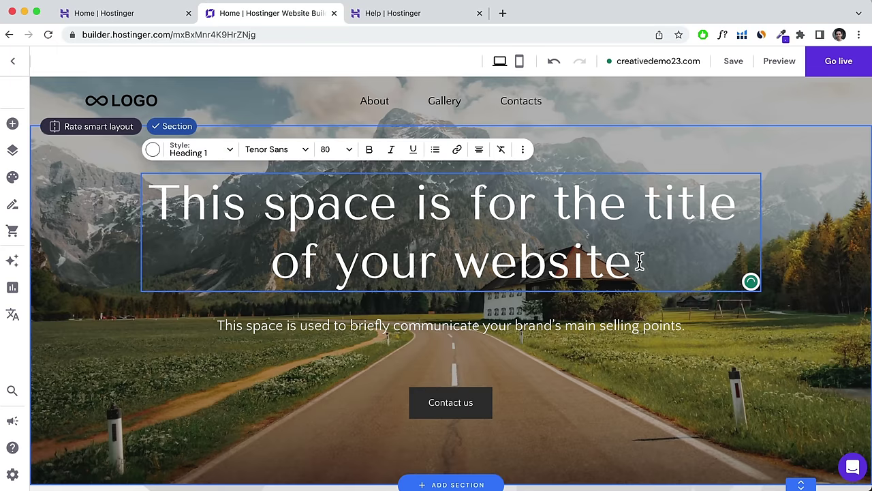
{"action": "left_click_drag", "start_coordinate": [637, 260], "coordinate": [140, 218]}
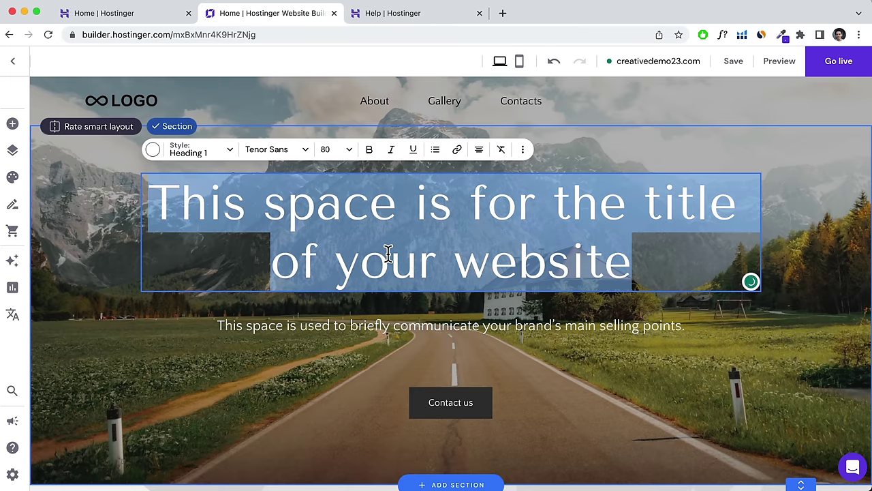
{"action": "type", "text": "Hi, I'm"}
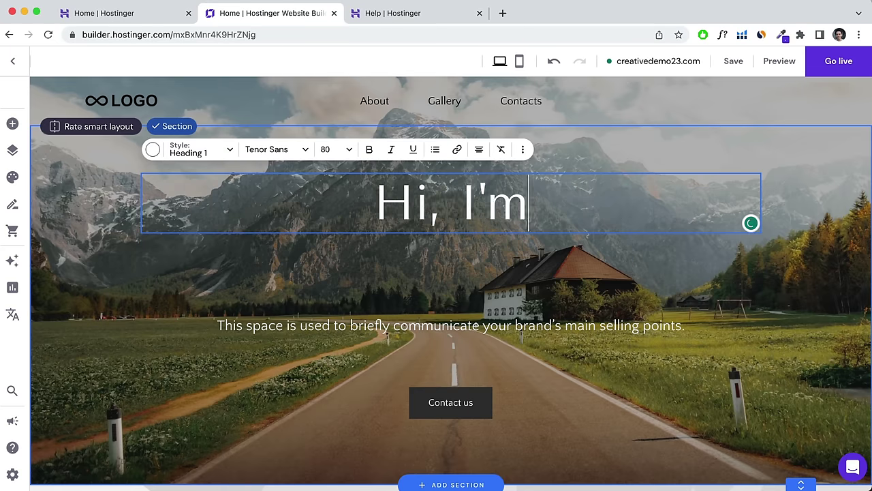
{"action": "type", "text": " Hogan."}
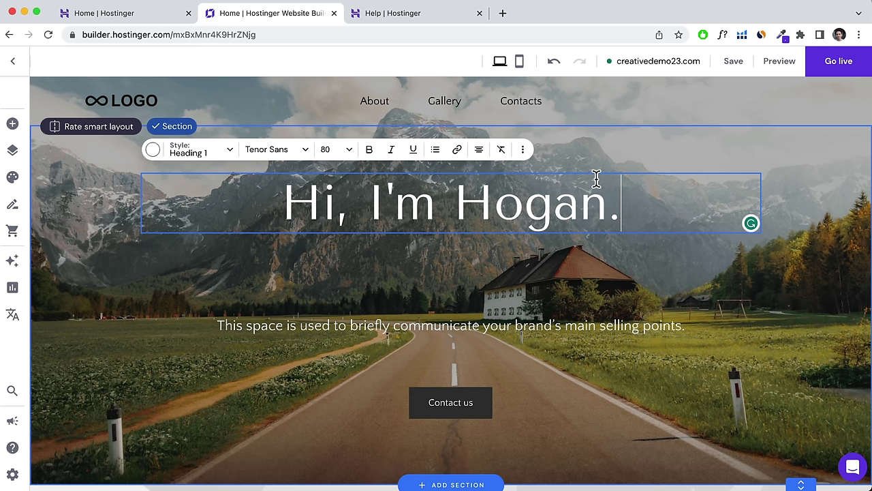
{"action": "key", "text": "Escape"}
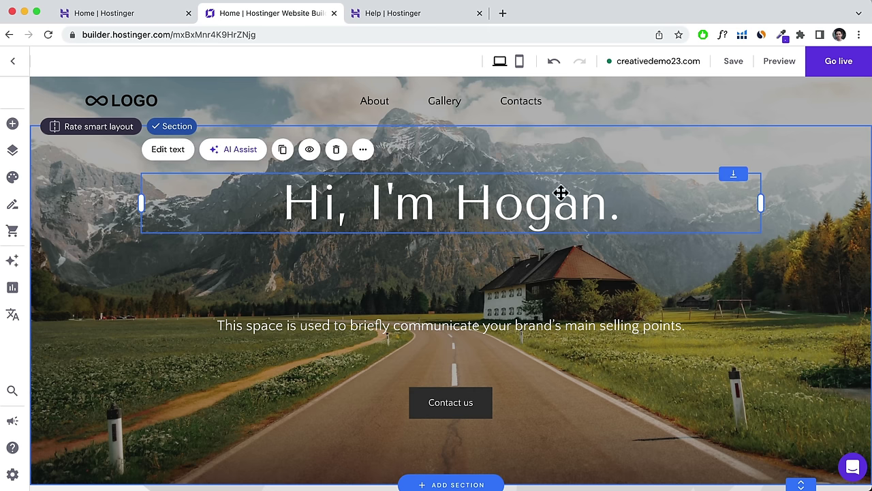
Move the greeting heading down so it sits just above the subtitle.
{"action": "left_click_drag", "start_coordinate": [560, 193], "coordinate": [563, 273]}
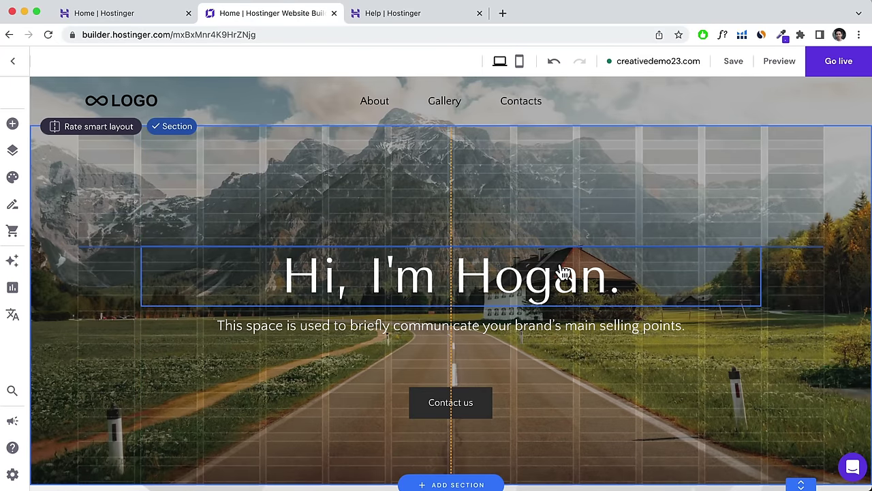
{"action": "left_click_drag", "start_coordinate": [563, 272], "coordinate": [563, 272]}
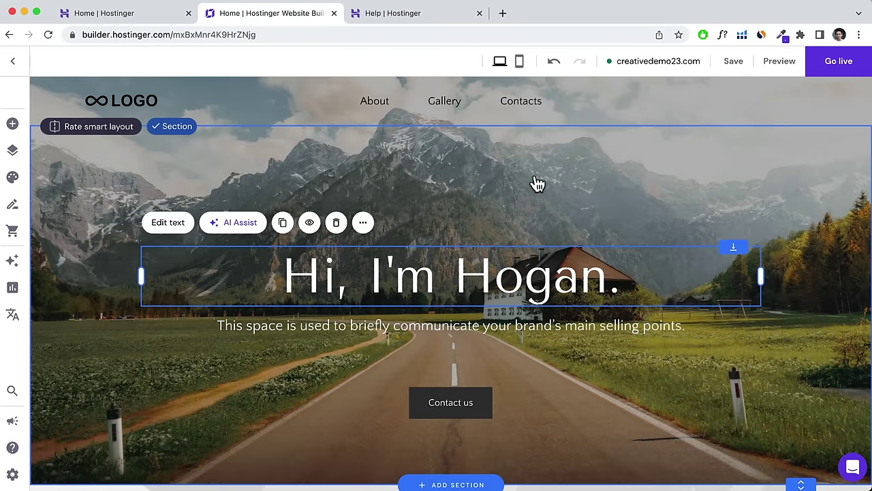
{"action": "left_click", "coordinate": [544, 178]}
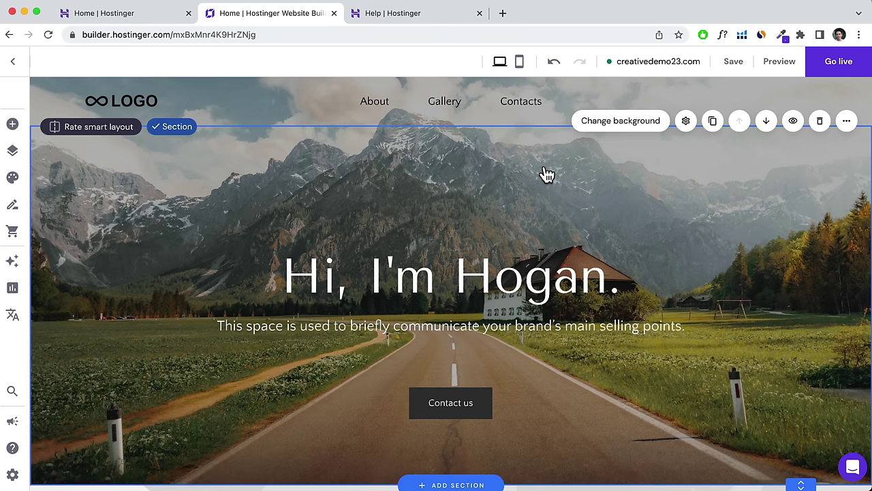
Turn off Transparent header and set the header background colour to white.
{"action": "left_click", "coordinate": [737, 101]}
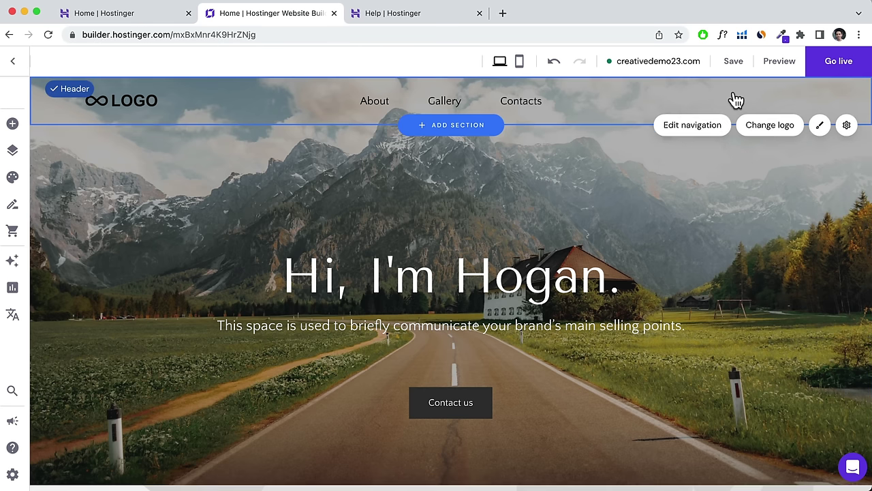
{"action": "left_click", "coordinate": [777, 126]}
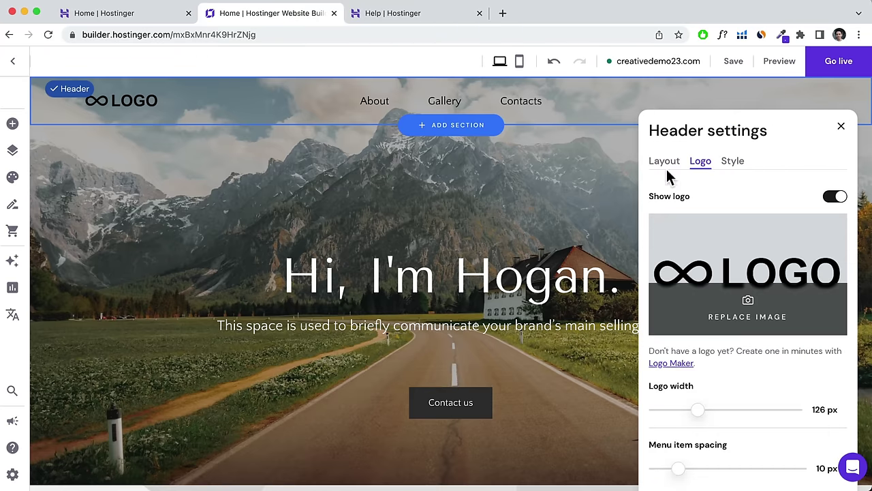
{"action": "left_click", "coordinate": [730, 163]}
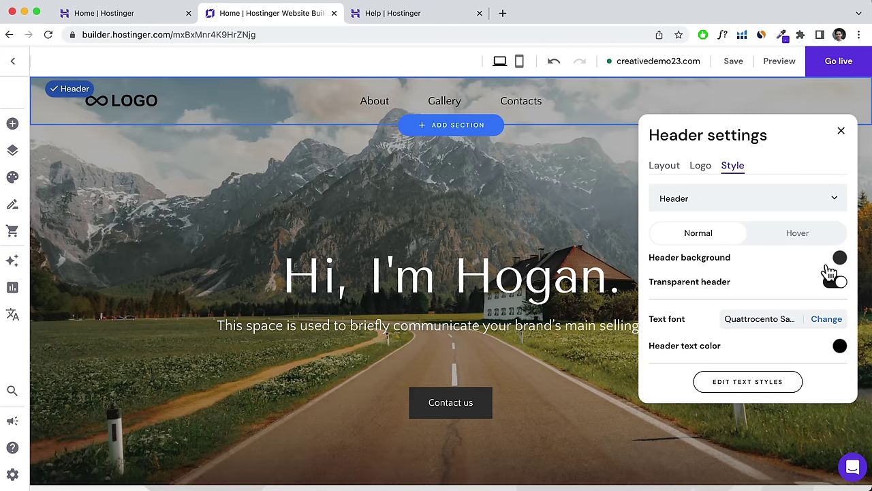
{"action": "left_click", "coordinate": [837, 284]}
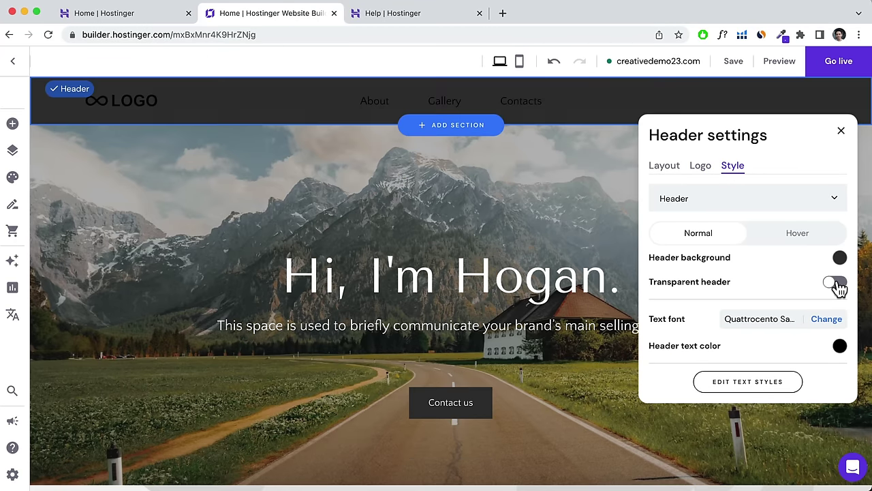
{"action": "left_click", "coordinate": [839, 259]}
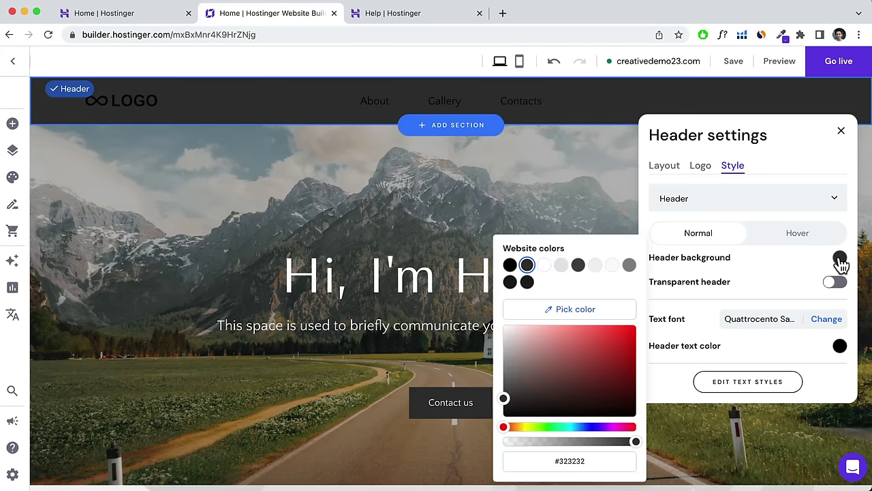
{"action": "left_click", "coordinate": [560, 266]}
{"action": "left_click", "coordinate": [735, 67]}
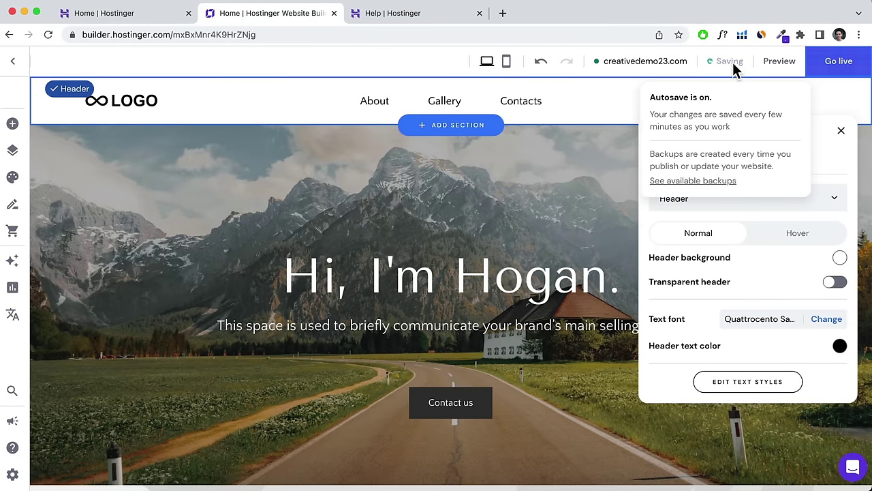
{"action": "left_click", "coordinate": [842, 133]}
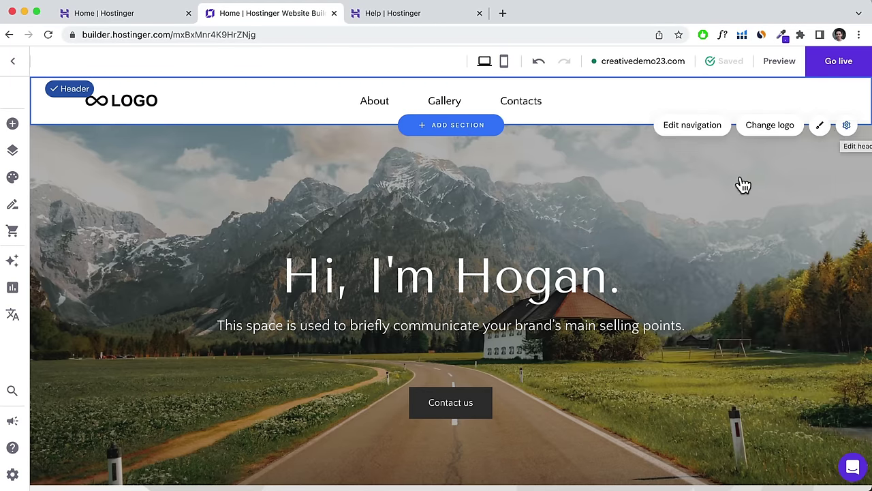
{"action": "scroll", "coordinate": [655, 256], "scroll_direction": "down", "scroll_amount": 1}
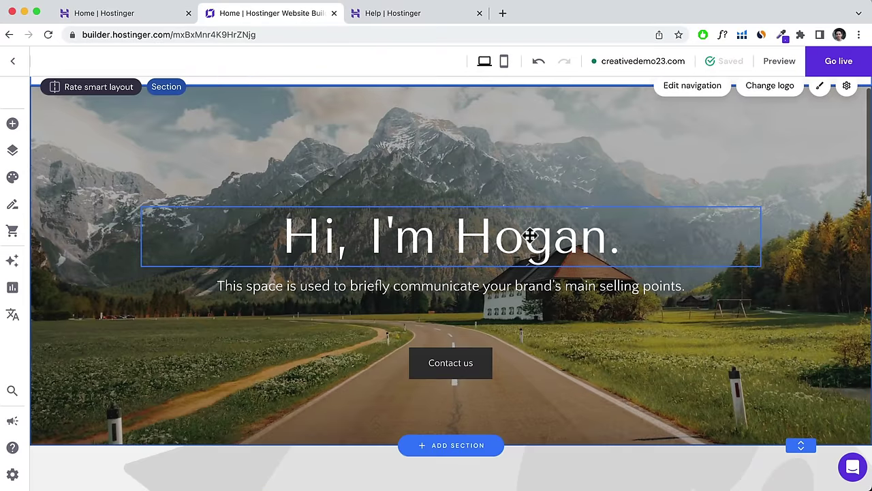
Make the whole greeting heading text bold.
{"action": "left_click", "coordinate": [532, 236]}
{"action": "left_click", "coordinate": [172, 186]}
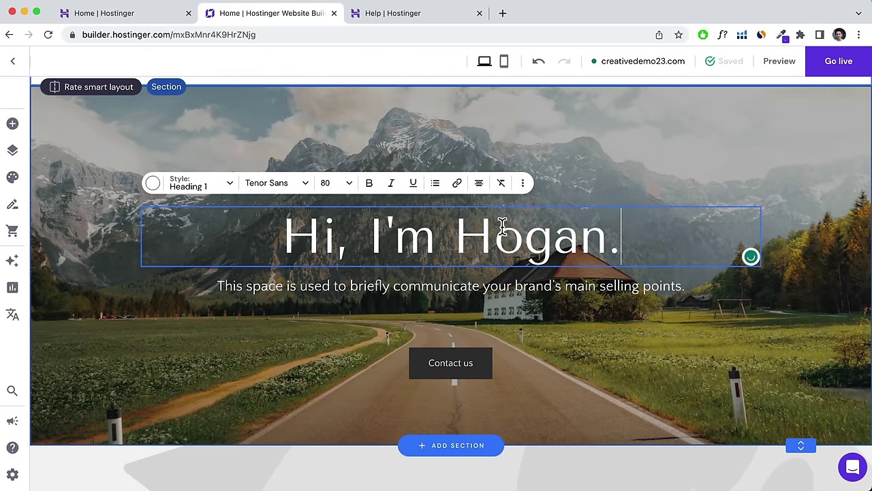
{"action": "left_click_drag", "start_coordinate": [626, 239], "coordinate": [249, 240]}
{"action": "left_click", "coordinate": [369, 184]}
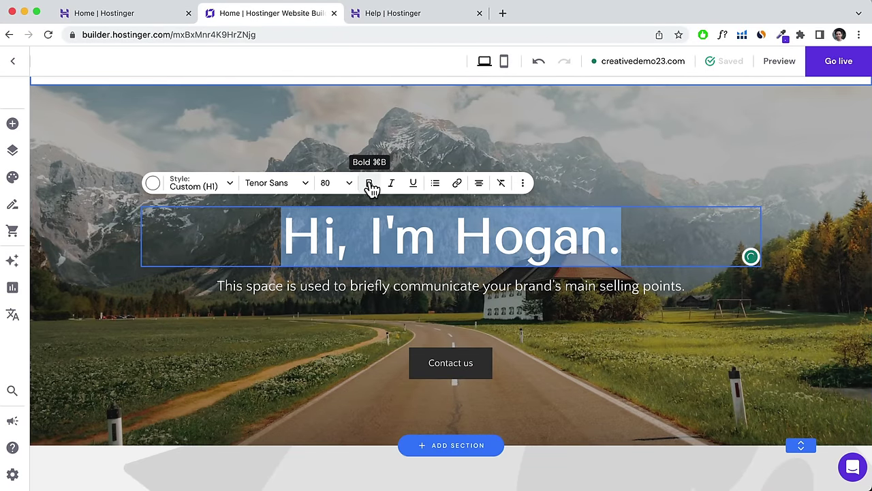
{"action": "key", "text": "Escape"}
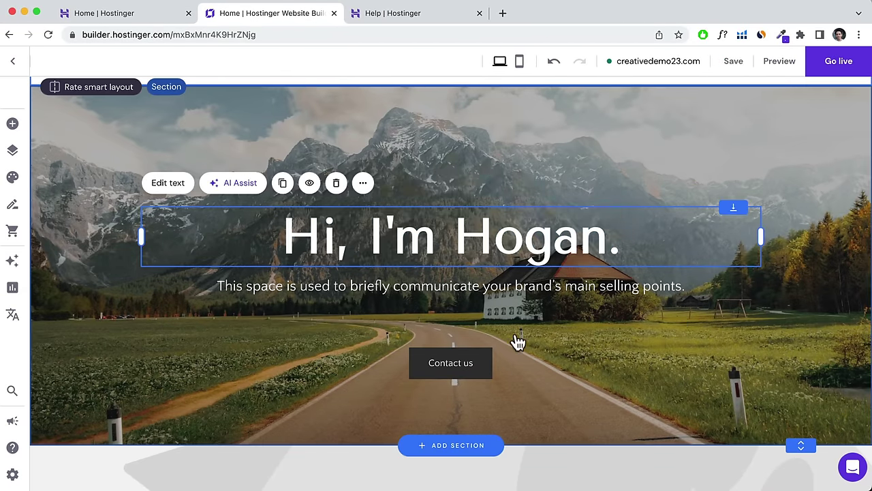
Move Contact us up near the subtitle and place a new Button element beside it.
{"action": "left_click_drag", "start_coordinate": [468, 371], "coordinate": [432, 334]}
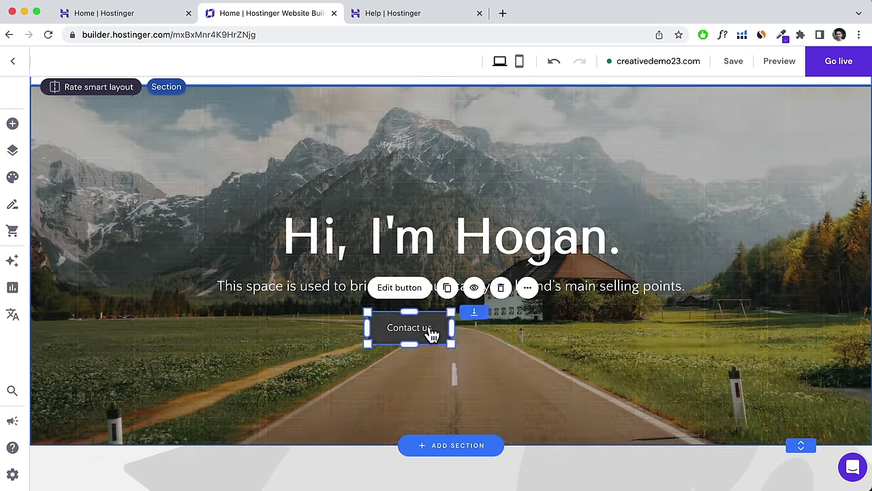
{"action": "left_click", "coordinate": [12, 125]}
{"action": "left_click_drag", "start_coordinate": [140, 164], "coordinate": [500, 323]}
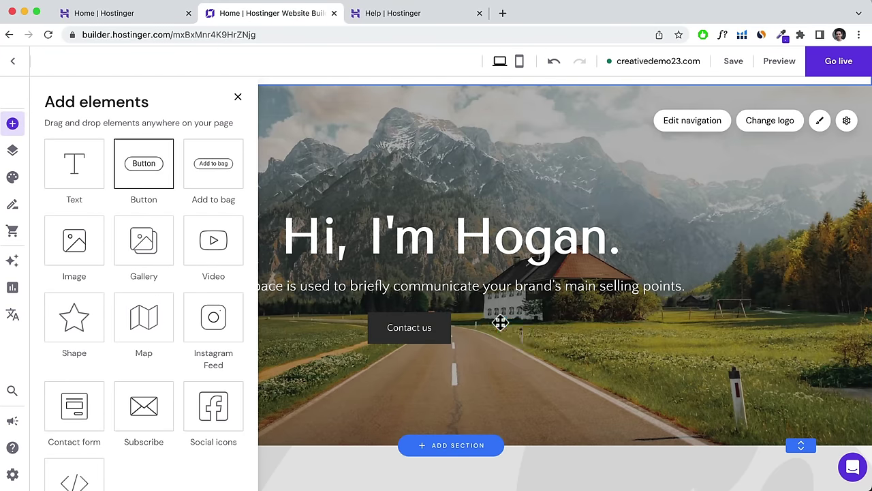
{"action": "left_click_drag", "start_coordinate": [545, 343], "coordinate": [512, 339]}
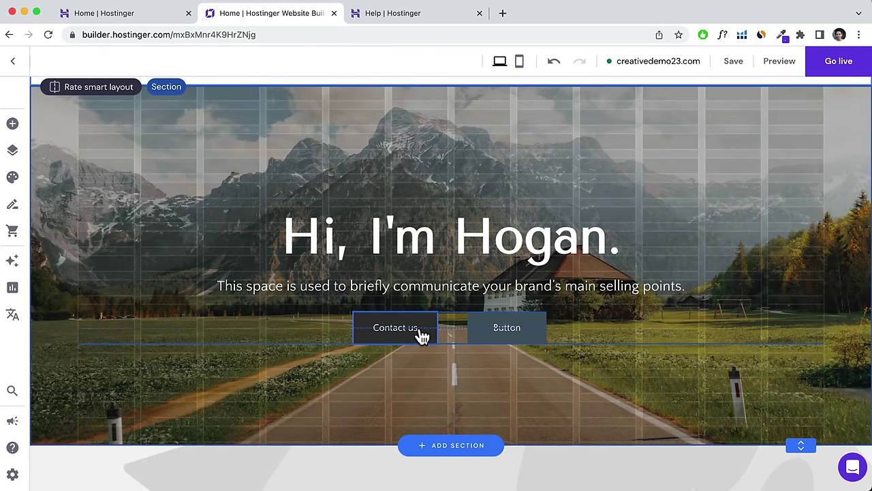
{"action": "left_click", "coordinate": [421, 334]}
{"action": "left_click_drag", "start_coordinate": [491, 331], "coordinate": [489, 334]}
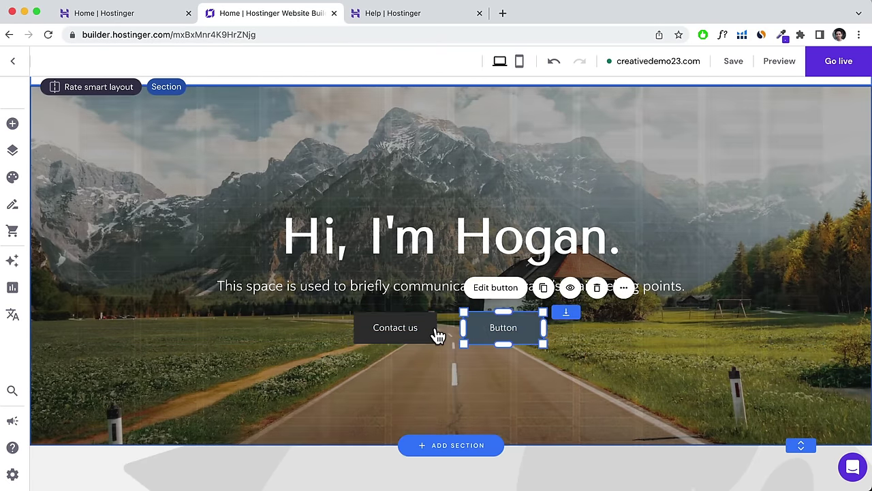
{"action": "left_click", "coordinate": [426, 333]}
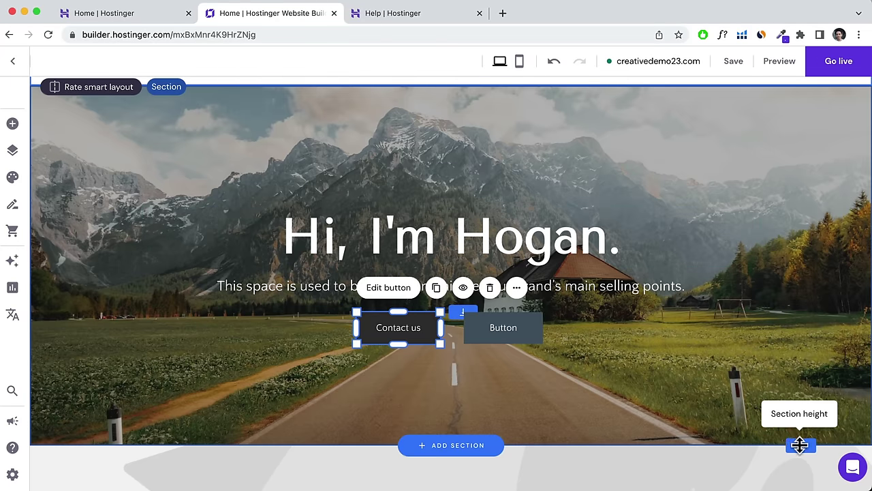
Make the hero section taller to show more of the mountain road photo.
{"action": "scroll", "coordinate": [799, 445], "scroll_direction": "down", "scroll_amount": 5}
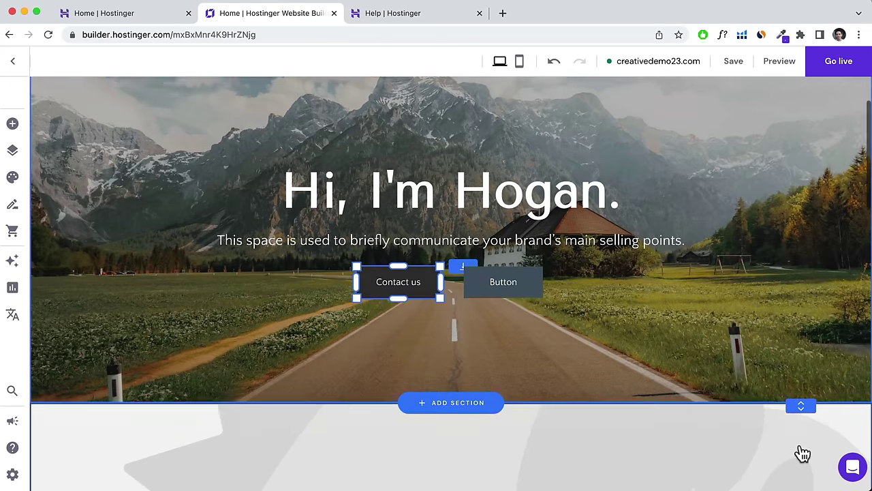
{"action": "left_click_drag", "start_coordinate": [800, 271], "coordinate": [800, 307]}
{"action": "scroll", "coordinate": [708, 259], "scroll_direction": "up", "scroll_amount": 4}
{"action": "scroll", "coordinate": [709, 259], "scroll_direction": "up", "scroll_amount": 1}
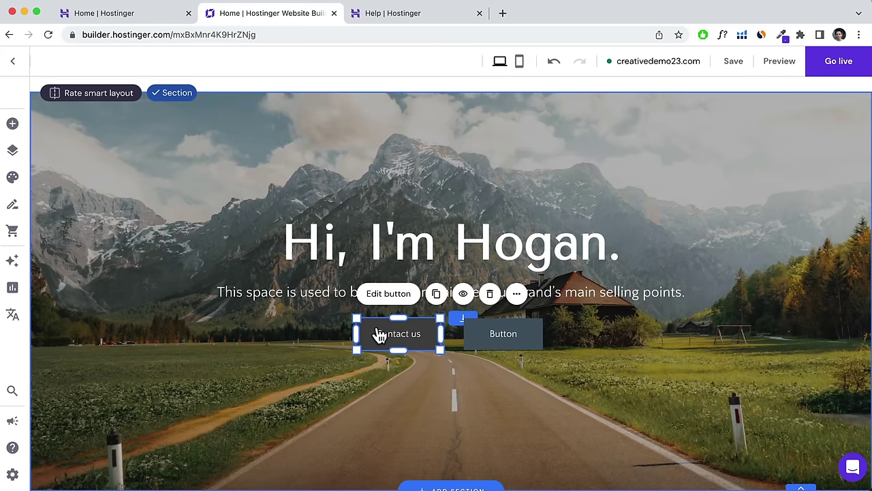
Change the Contact us button's Link to from the Contacts page to Section, after trying Web address.
{"action": "left_click", "coordinate": [380, 294]}
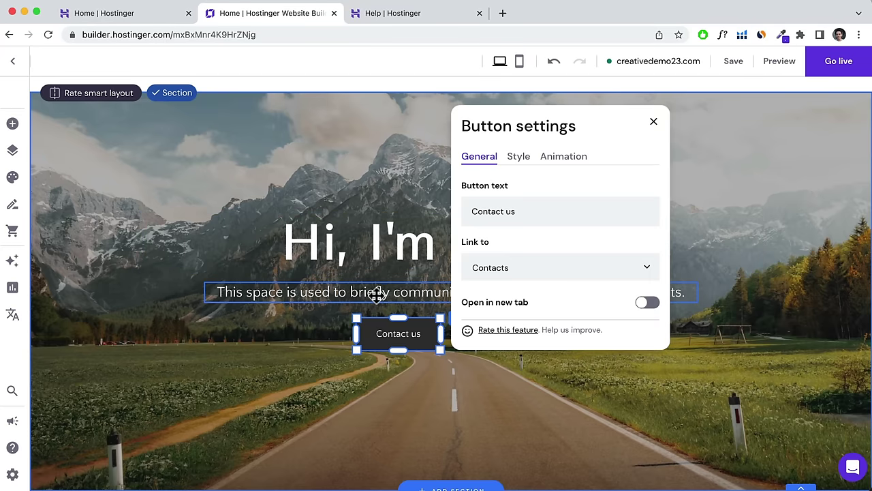
{"action": "left_click_drag", "start_coordinate": [544, 215], "coordinate": [473, 210]}
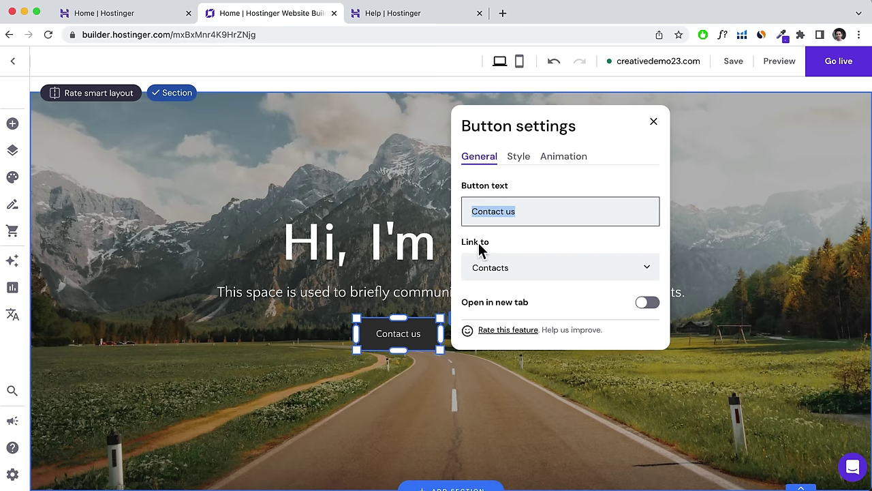
{"action": "left_click", "coordinate": [505, 270]}
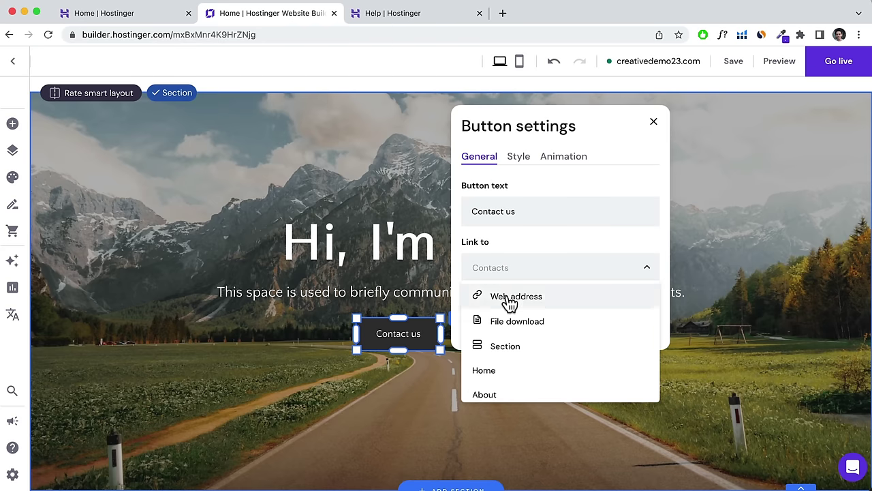
{"action": "scroll", "coordinate": [527, 337], "scroll_direction": "down", "scroll_amount": 1}
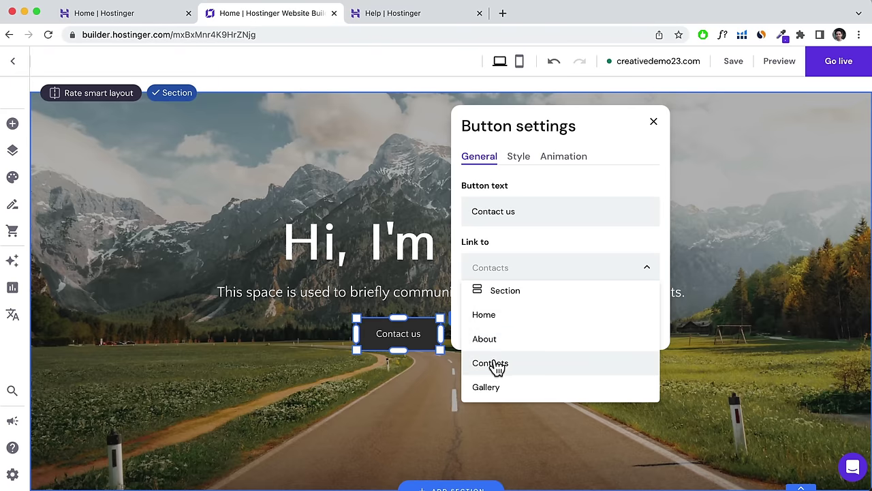
{"action": "scroll", "coordinate": [508, 348], "scroll_direction": "up", "scroll_amount": 3}
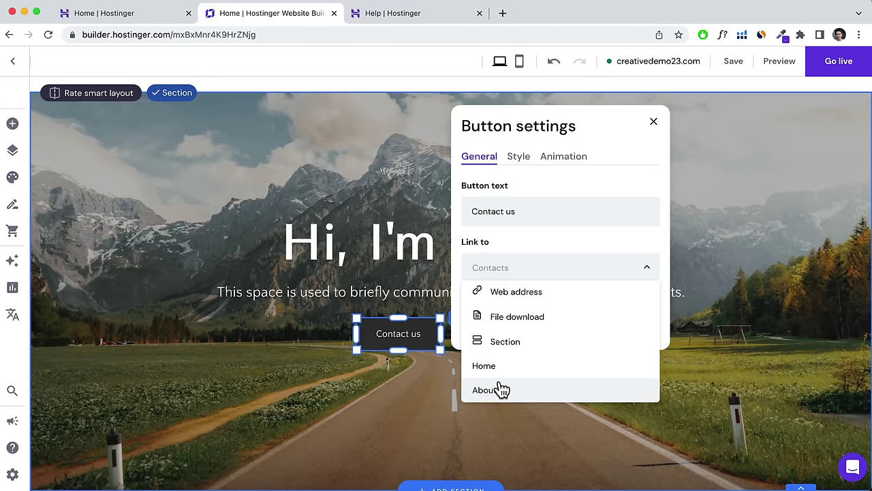
{"action": "left_click", "coordinate": [523, 292]}
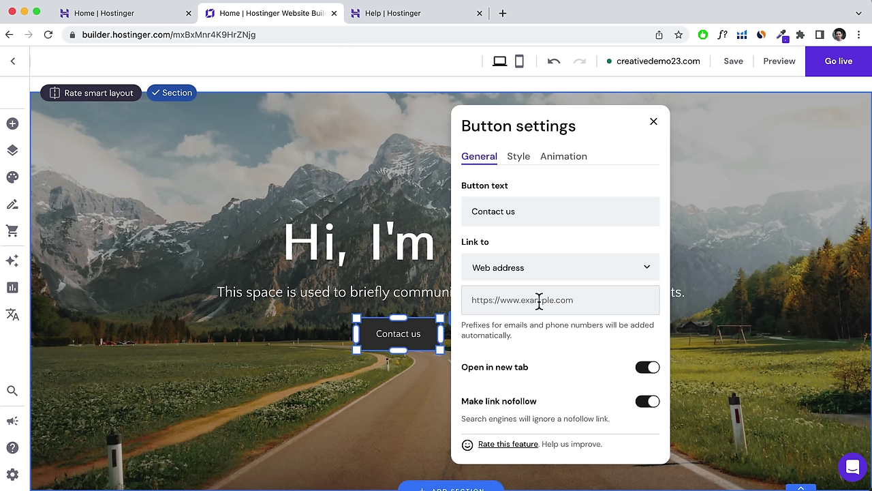
{"action": "left_click", "coordinate": [472, 301]}
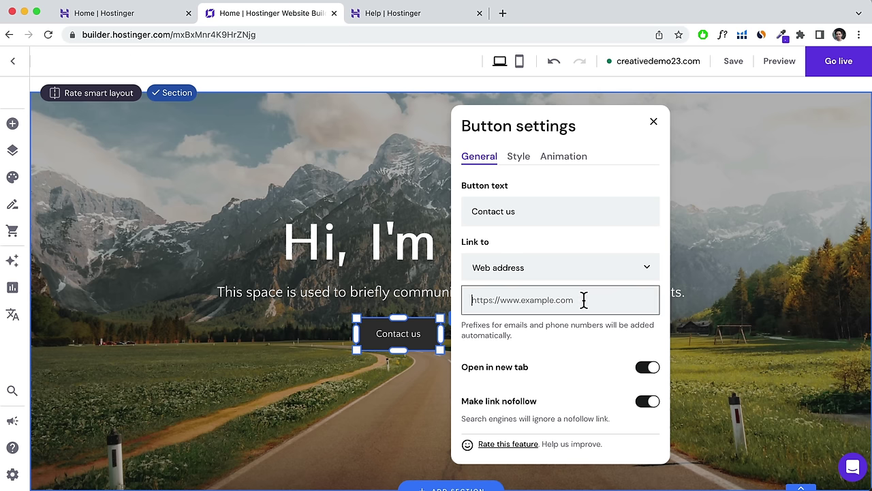
{"action": "left_click", "coordinate": [532, 270]}
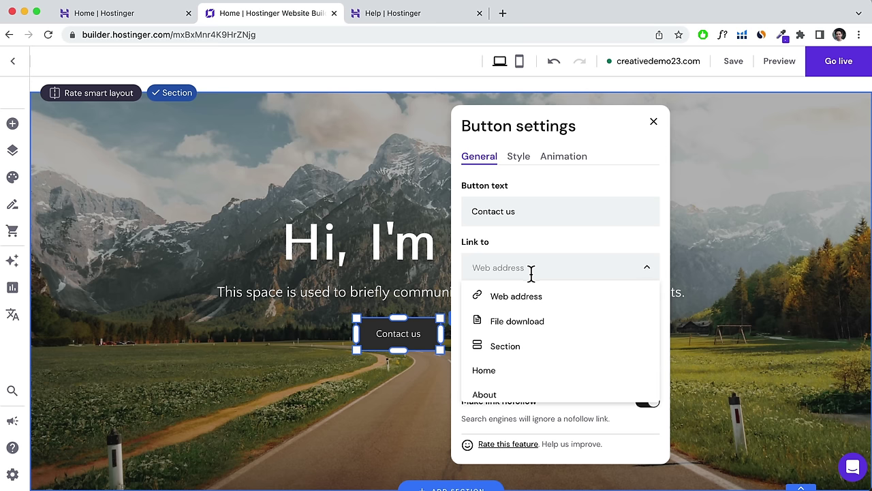
{"action": "left_click", "coordinate": [500, 351]}
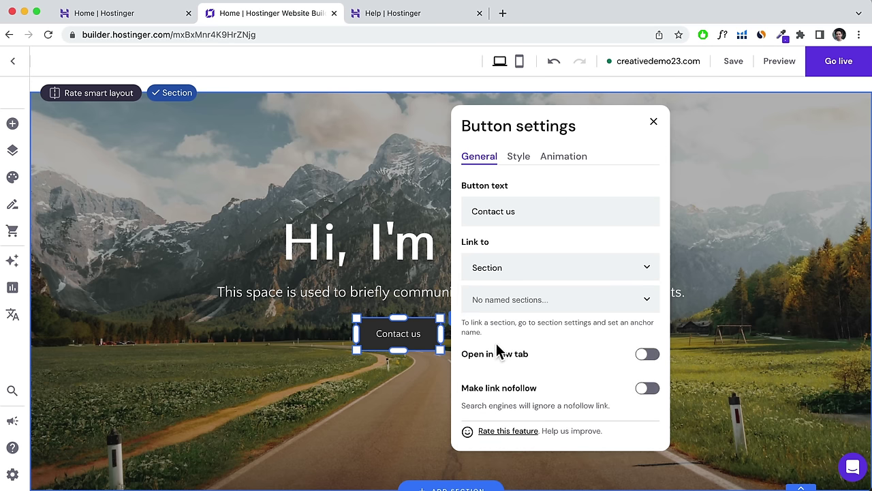
{"action": "left_click", "coordinate": [653, 124]}
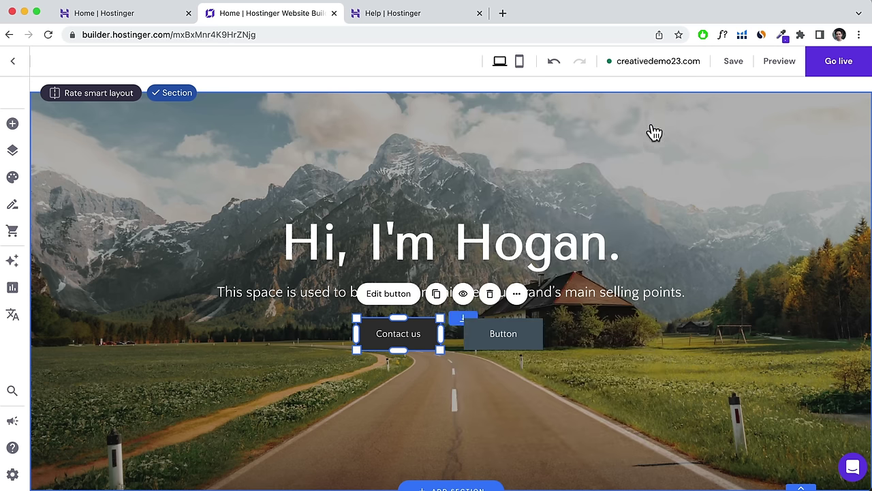
In the Ready to upgrade section's Anchor settings, enter 'bottom' as the anchor name.
{"action": "scroll", "coordinate": [649, 314], "scroll_direction": "down", "scroll_amount": 3}
{"action": "scroll", "coordinate": [353, 316], "scroll_direction": "down", "scroll_amount": 1}
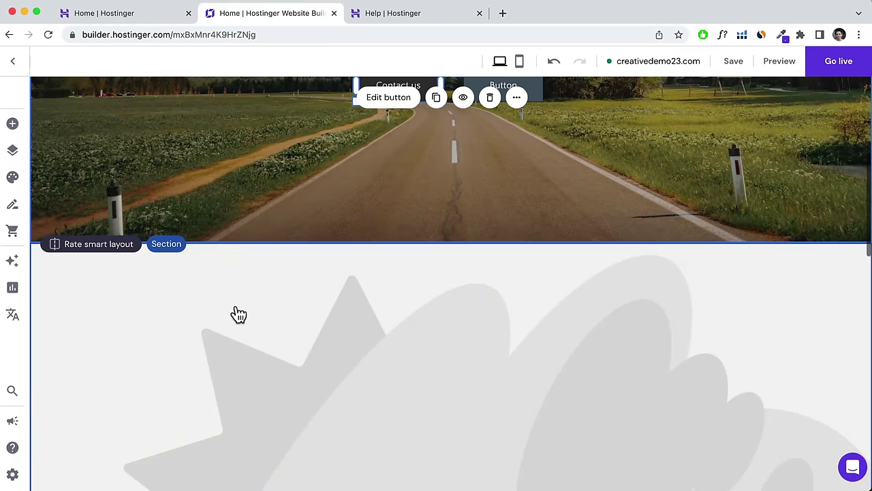
{"action": "scroll", "coordinate": [281, 357], "scroll_direction": "down", "scroll_amount": 10}
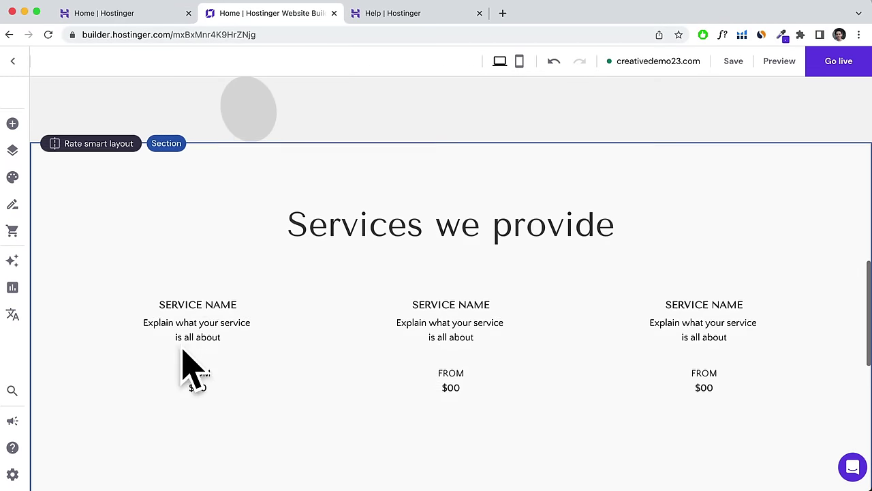
{"action": "scroll", "coordinate": [192, 342], "scroll_direction": "up", "scroll_amount": 2}
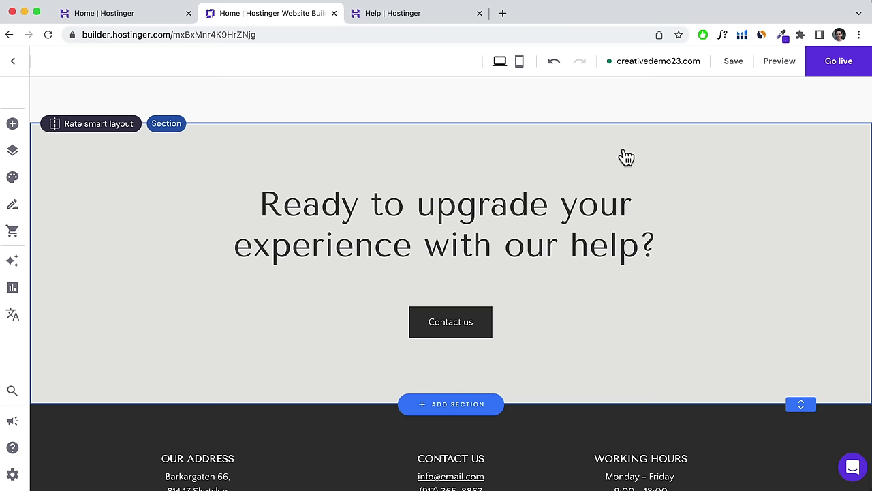
{"action": "left_click", "coordinate": [407, 164]}
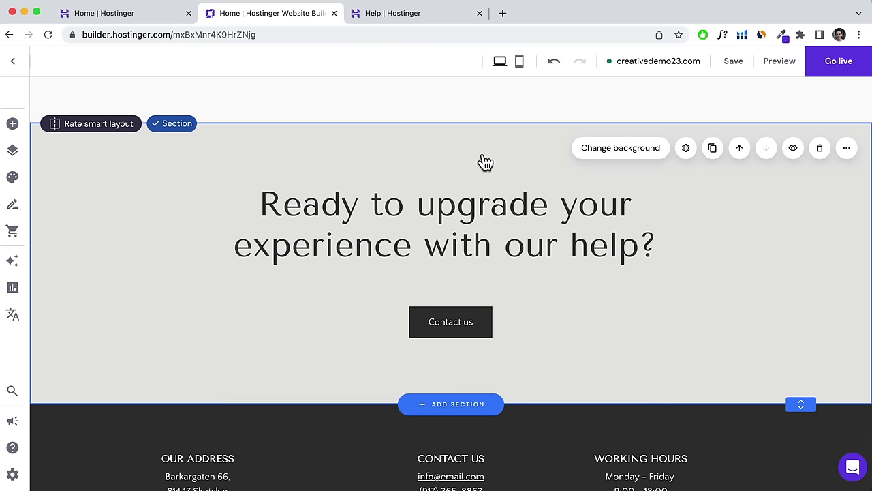
{"action": "left_click", "coordinate": [687, 150]}
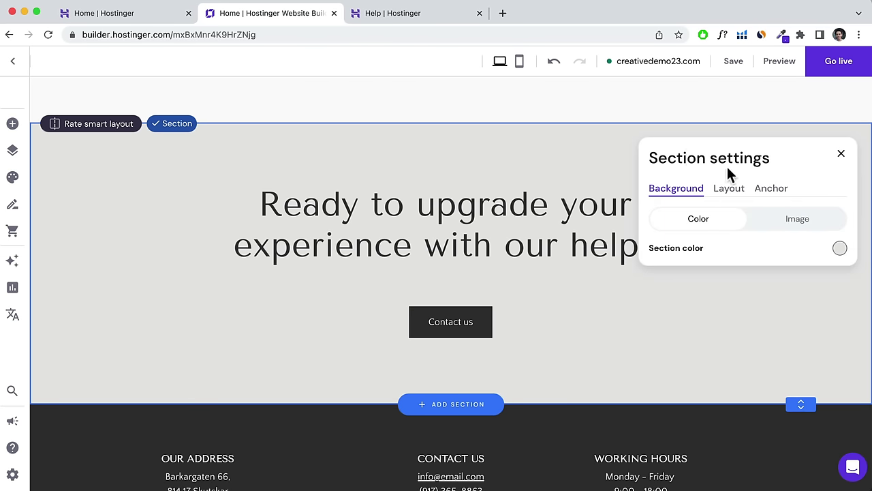
{"action": "left_click", "coordinate": [771, 193]}
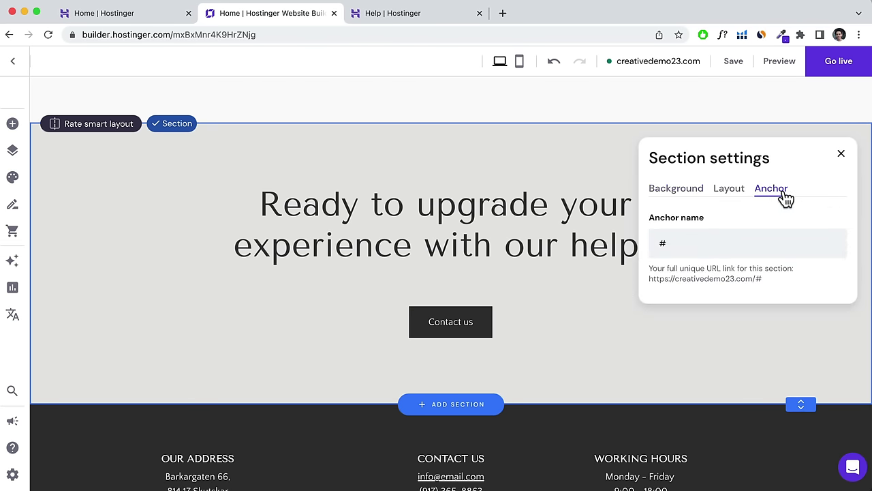
{"action": "left_click", "coordinate": [681, 240]}
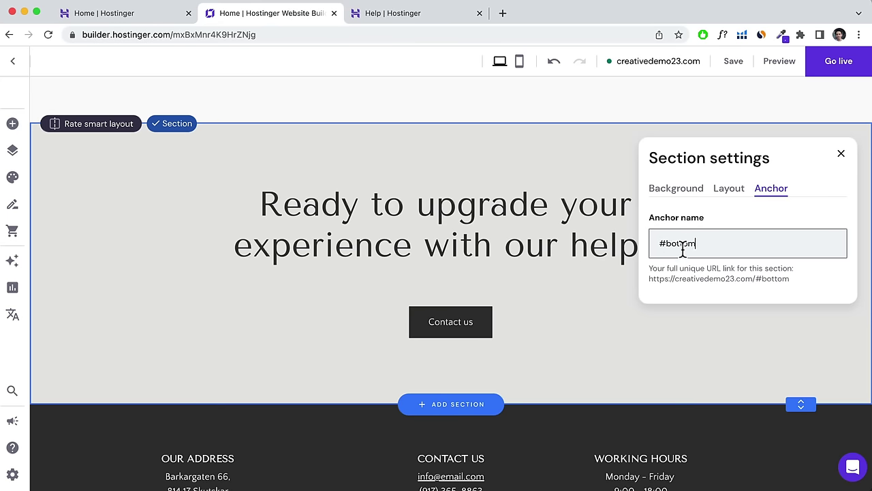
{"action": "left_click", "coordinate": [842, 155]}
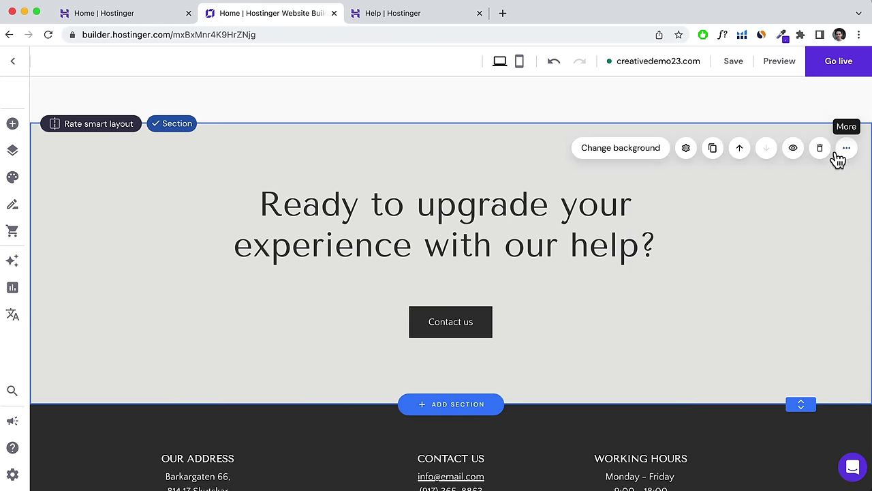
{"action": "scroll", "coordinate": [796, 165], "scroll_direction": "up", "scroll_amount": 20}
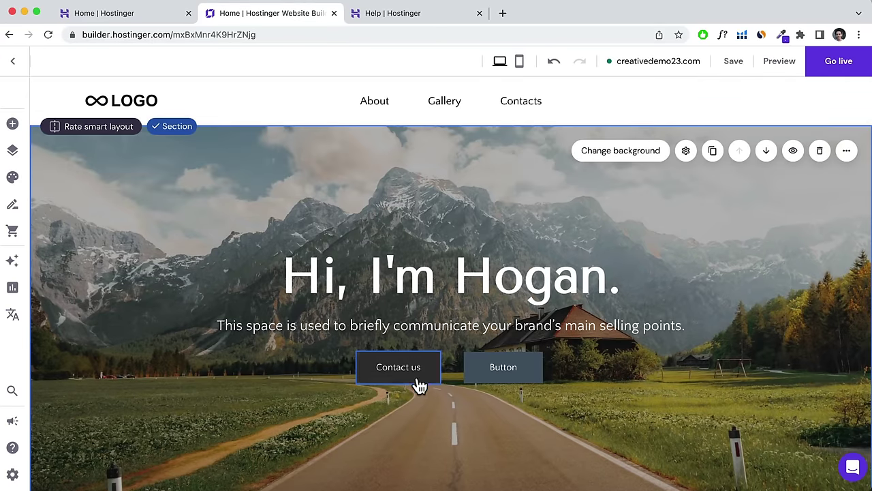
Link the Contact us button to Section 'bottom in Home page'.
{"action": "left_click", "coordinate": [417, 381]}
{"action": "left_click", "coordinate": [402, 328]}
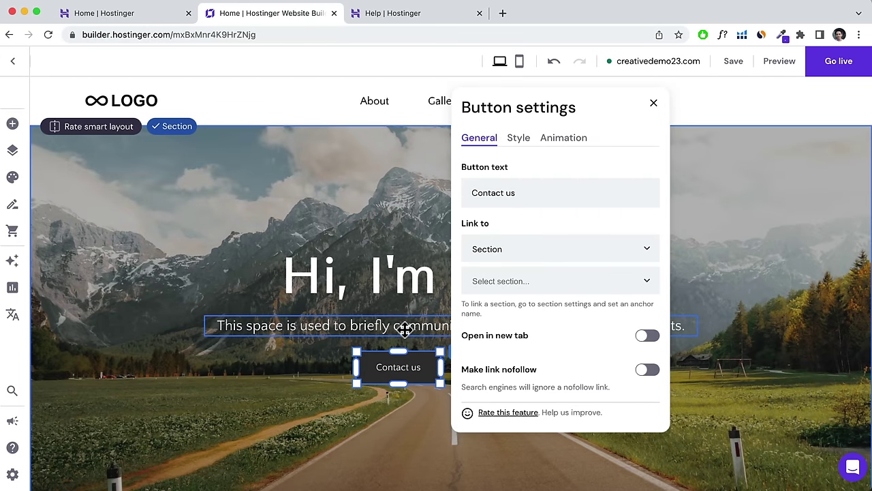
{"action": "left_click", "coordinate": [649, 252]}
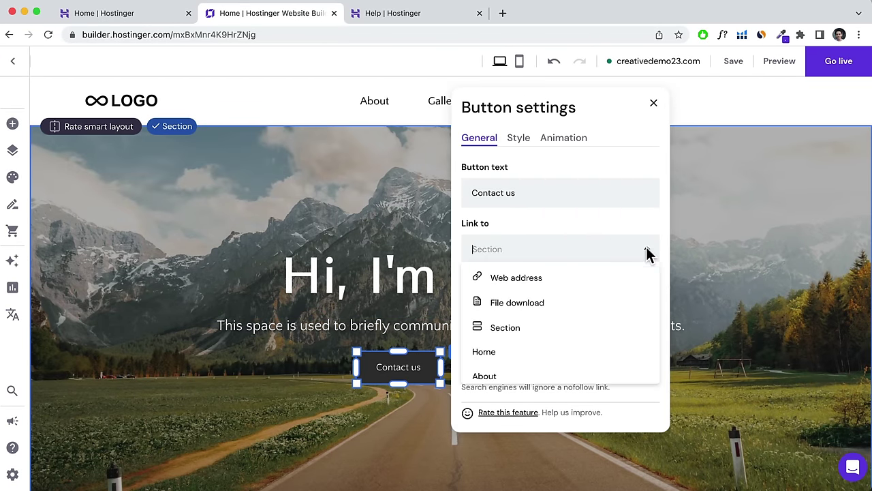
{"action": "left_click", "coordinate": [510, 327]}
{"action": "left_click", "coordinate": [564, 280]}
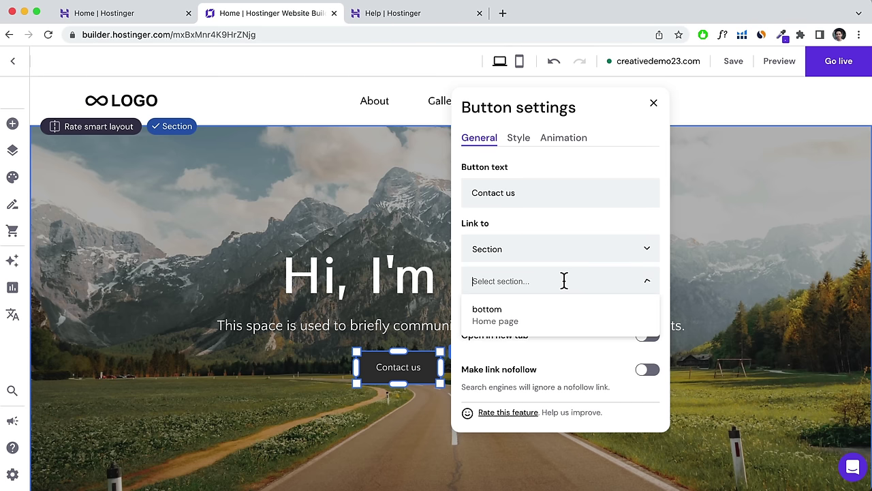
{"action": "left_click", "coordinate": [508, 330]}
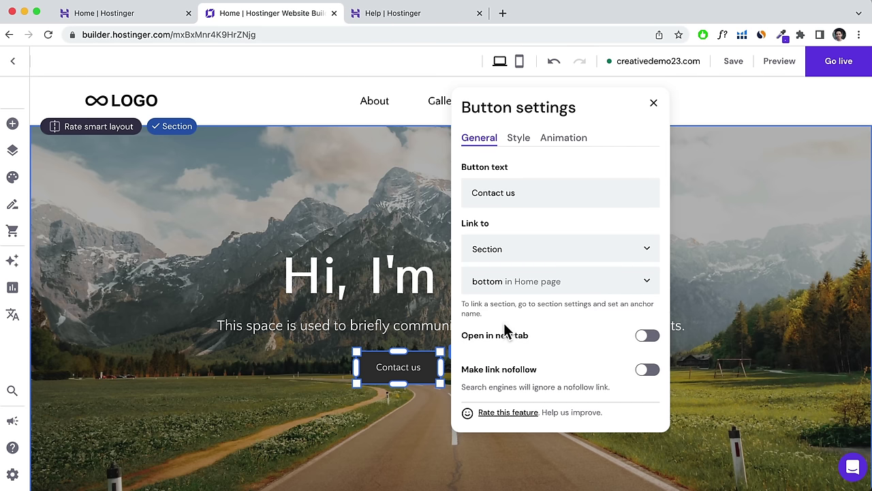
Save the site and confirm in Preview that Contact us jumps to the bottom section.
{"action": "left_click", "coordinate": [729, 59]}
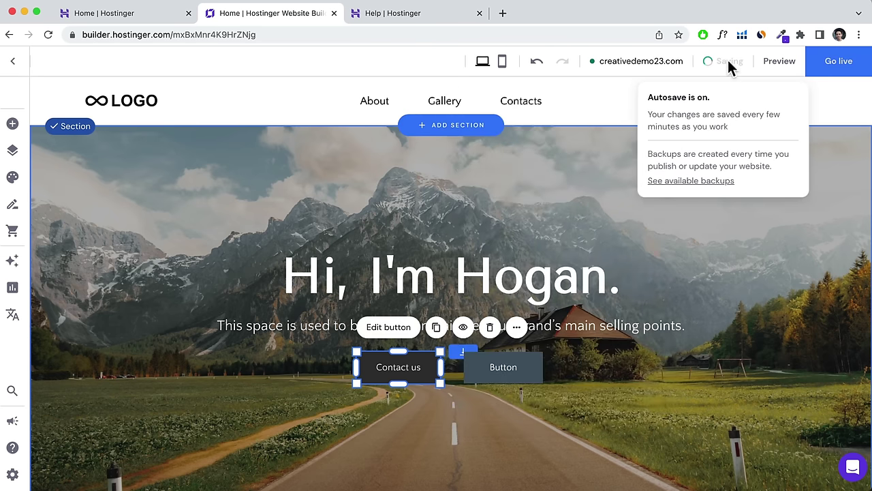
{"action": "left_click", "coordinate": [779, 63]}
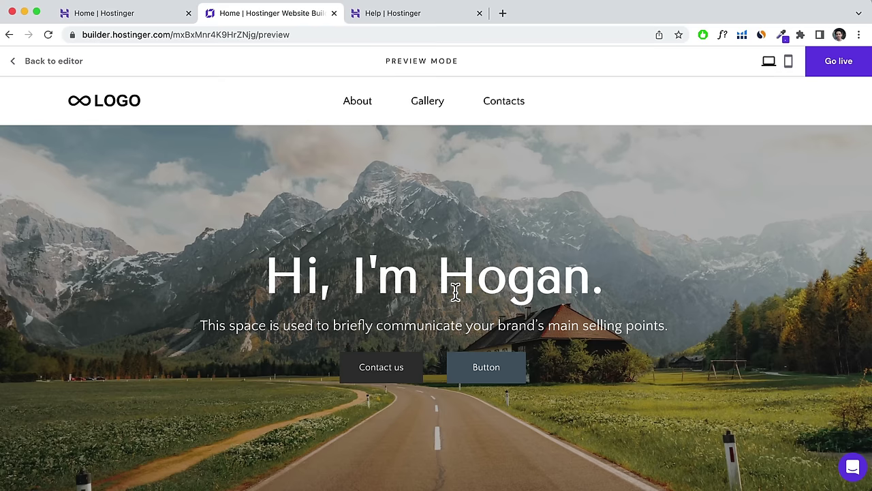
{"action": "left_click", "coordinate": [381, 366]}
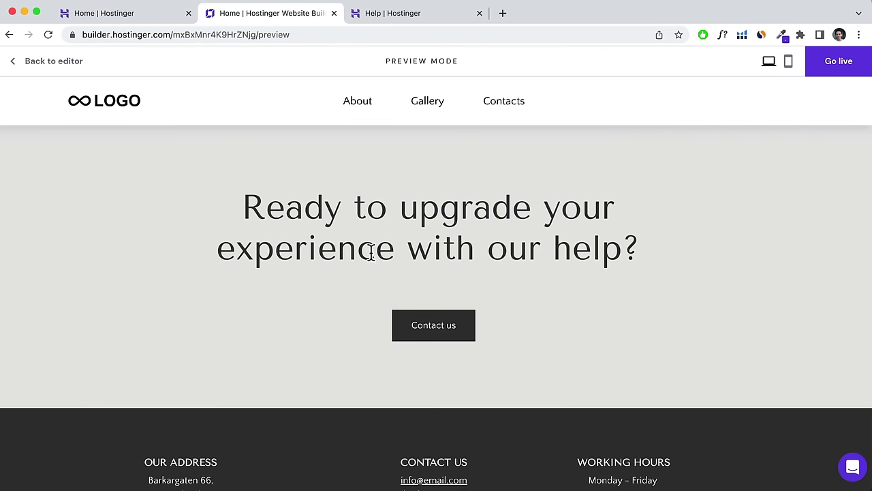
{"action": "left_click", "coordinate": [54, 60]}
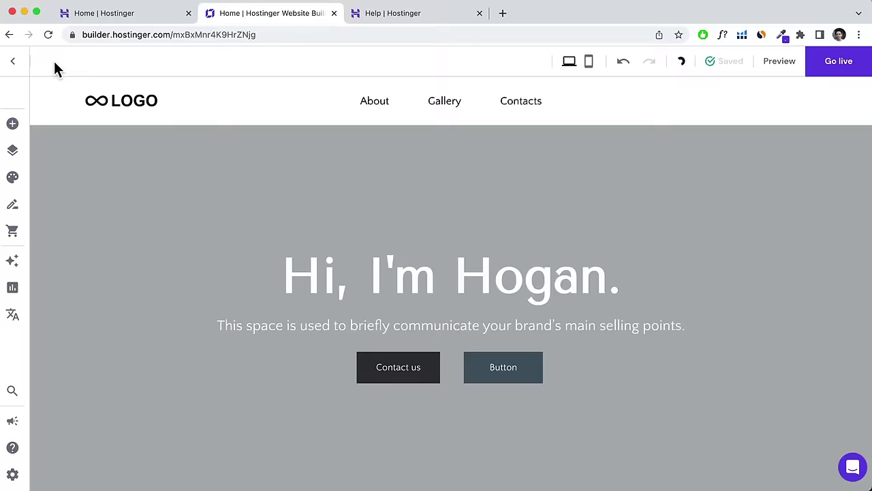
{"action": "scroll", "coordinate": [491, 266], "scroll_direction": "down", "scroll_amount": 2}
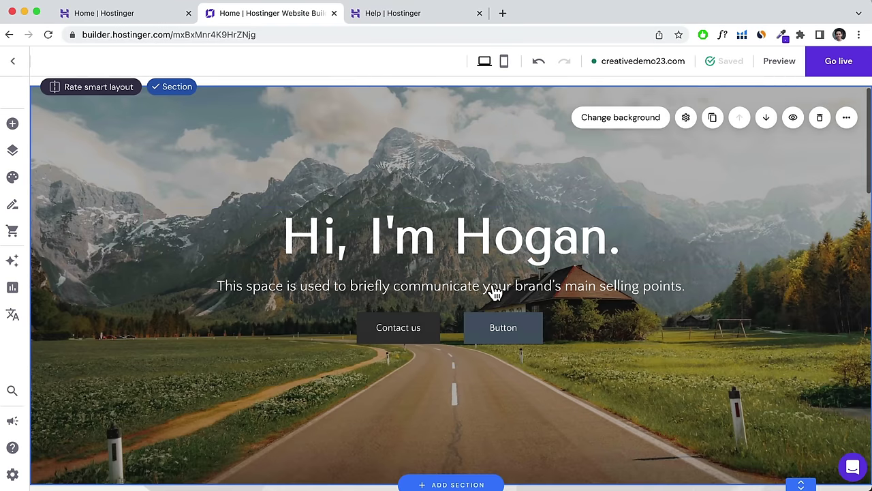
Set the second hero button to File download of downloadable-booklet.pdf and save the site.
{"action": "left_click", "coordinate": [521, 328]}
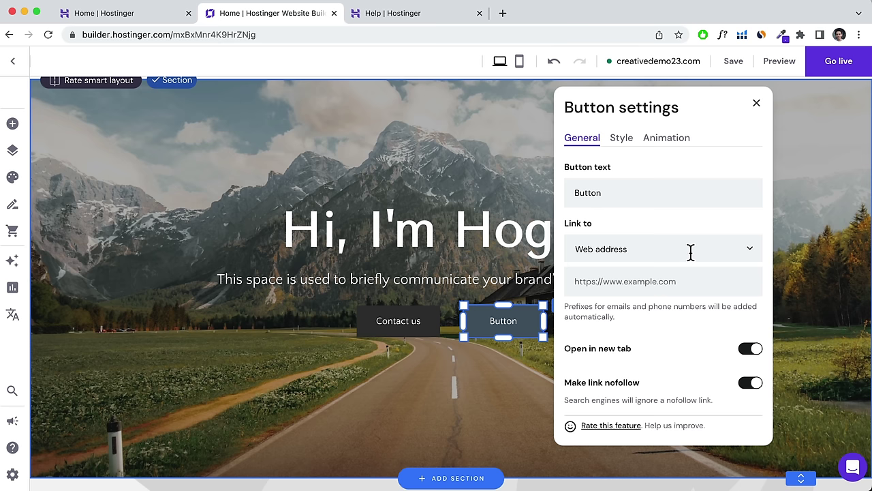
{"action": "left_click", "coordinate": [751, 250]}
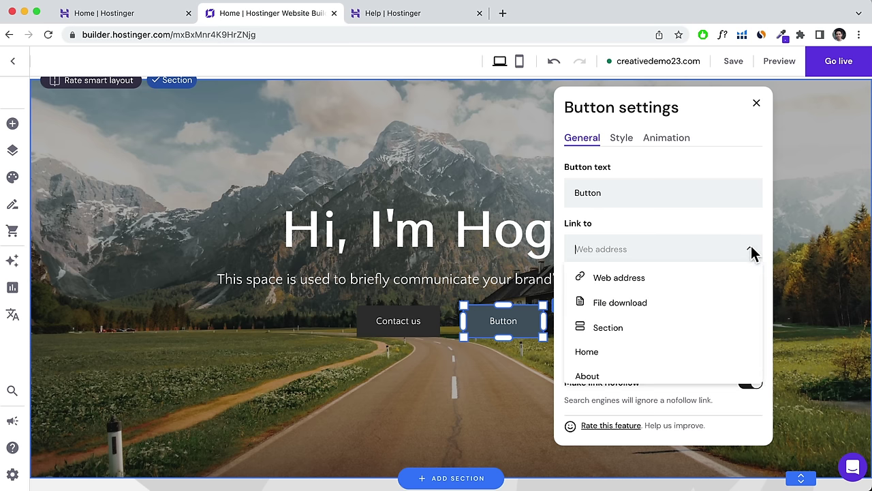
{"action": "left_click", "coordinate": [618, 304]}
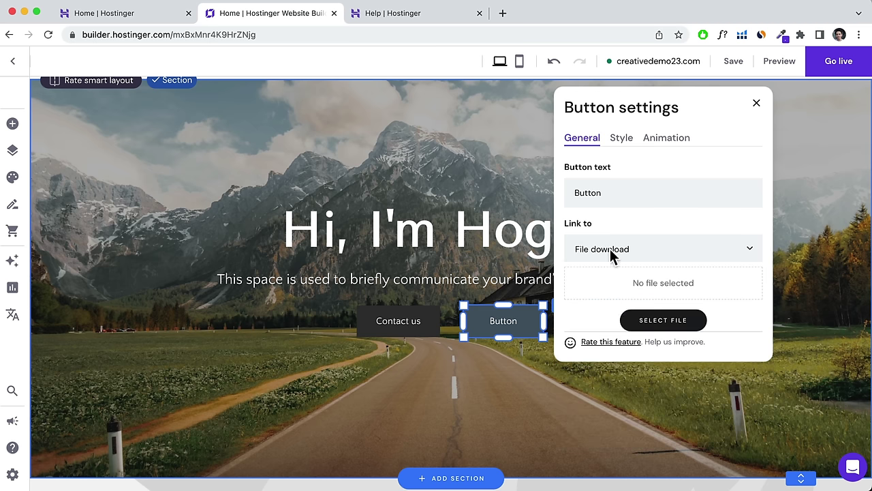
{"action": "left_click", "coordinate": [648, 321]}
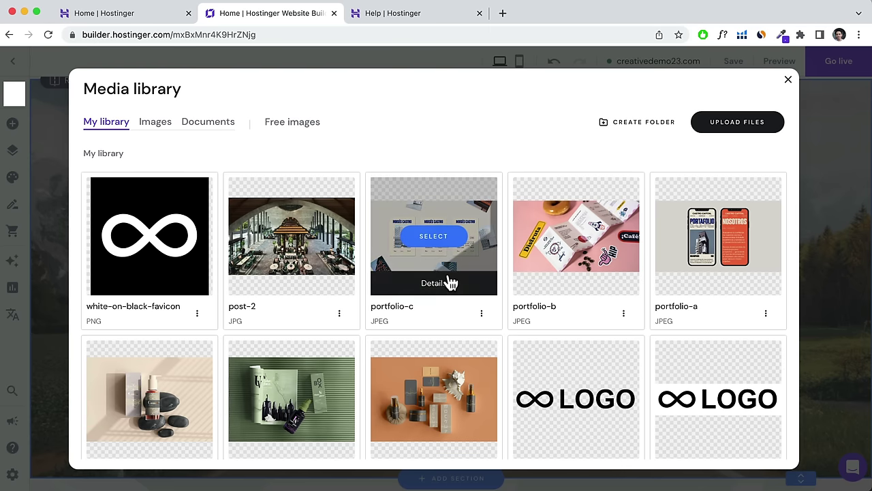
{"action": "scroll", "coordinate": [447, 282], "scroll_direction": "down", "scroll_amount": 3}
{"action": "scroll", "coordinate": [448, 282], "scroll_direction": "down", "scroll_amount": 3}
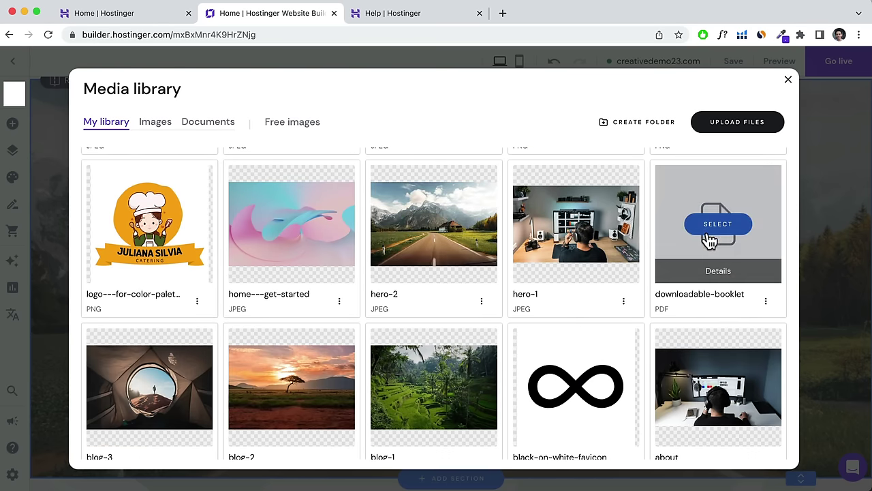
{"action": "left_click", "coordinate": [708, 225]}
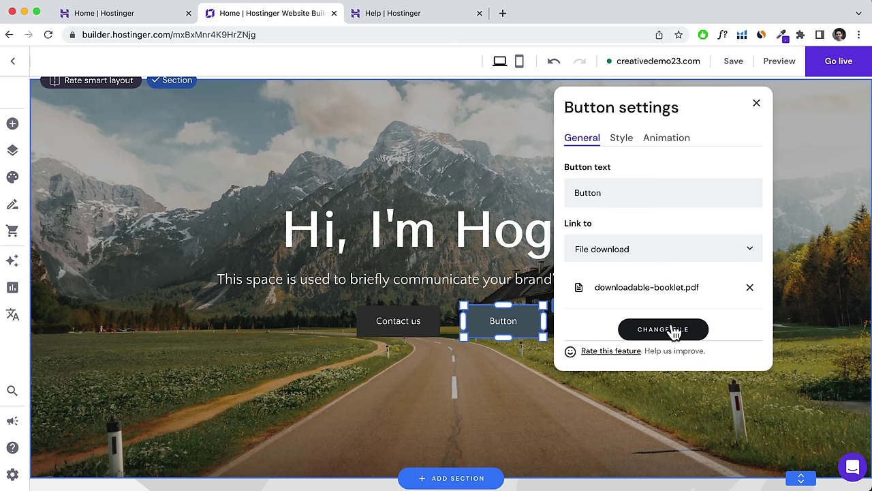
{"action": "scroll", "coordinate": [673, 331], "scroll_direction": "down", "scroll_amount": 1}
{"action": "scroll", "coordinate": [749, 178], "scroll_direction": "up", "scroll_amount": 2}
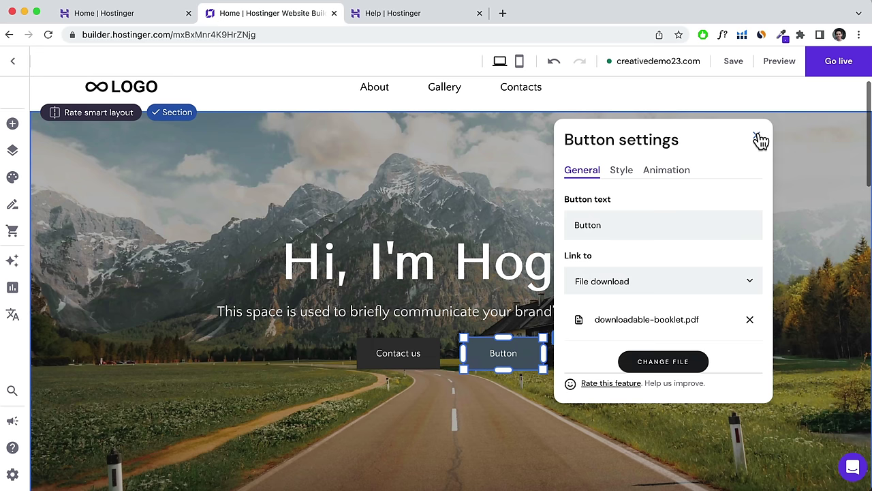
{"action": "left_click", "coordinate": [758, 137]}
{"action": "left_click", "coordinate": [743, 65]}
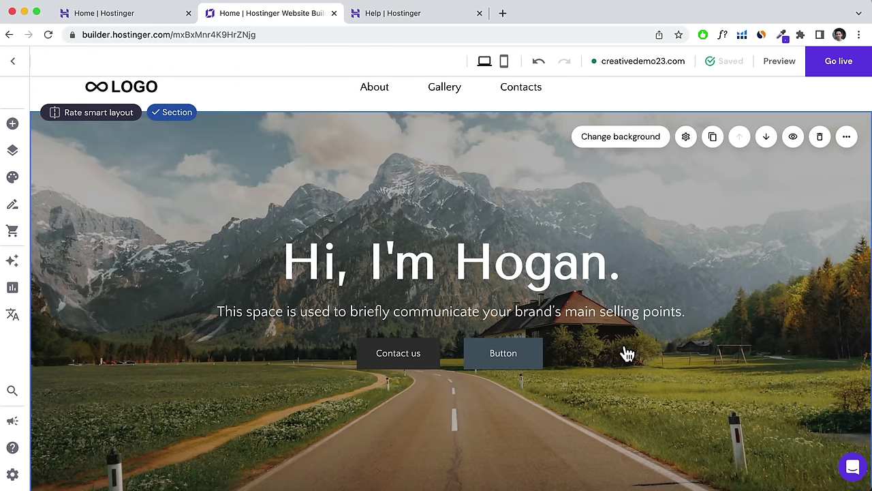
Set the hero background overlay opacity to 20% and switch on Fixed background.
{"action": "left_click", "coordinate": [626, 140]}
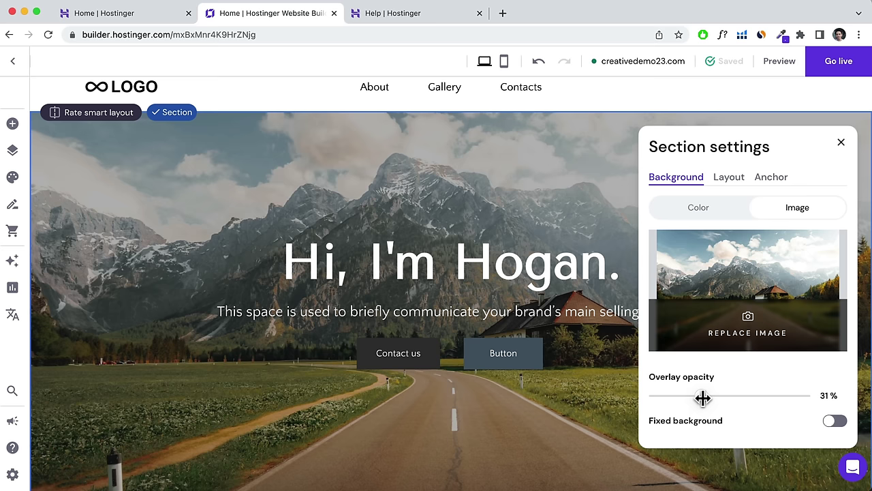
{"action": "left_click_drag", "start_coordinate": [703, 398], "coordinate": [685, 398]}
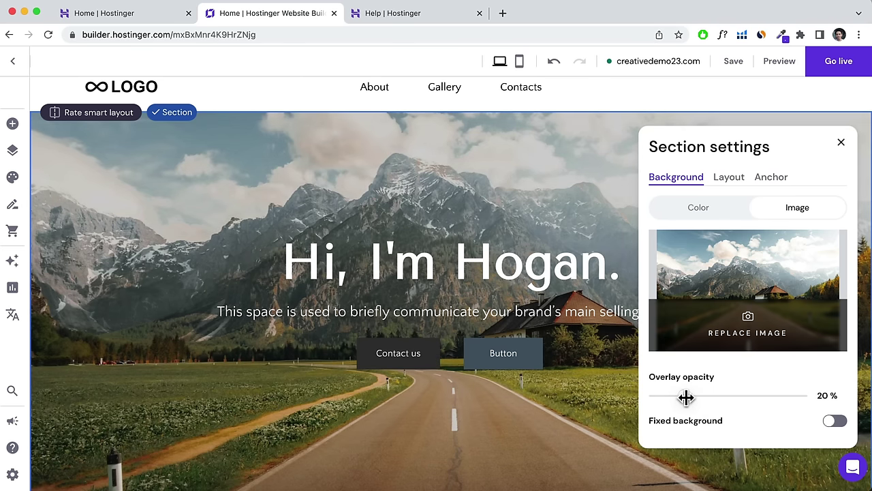
{"action": "left_click", "coordinate": [833, 424]}
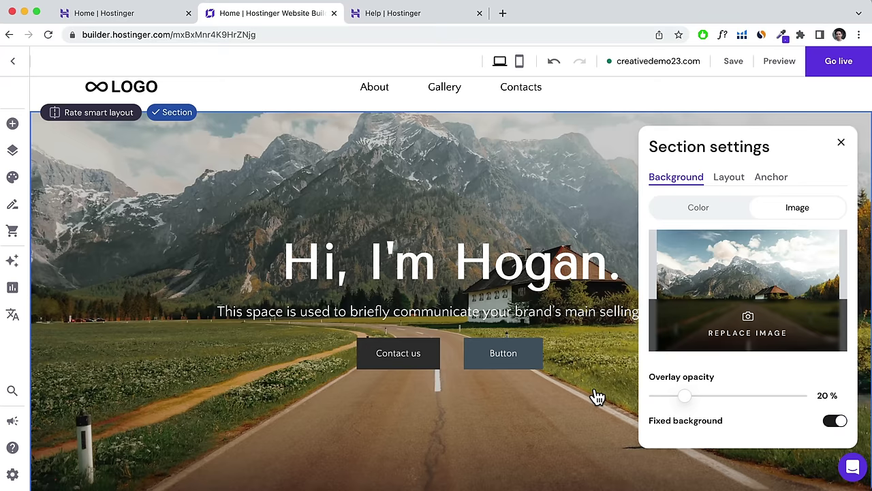
{"action": "scroll", "coordinate": [597, 397], "scroll_direction": "down", "scroll_amount": 4}
{"action": "scroll", "coordinate": [598, 398], "scroll_direction": "up", "scroll_amount": 5}
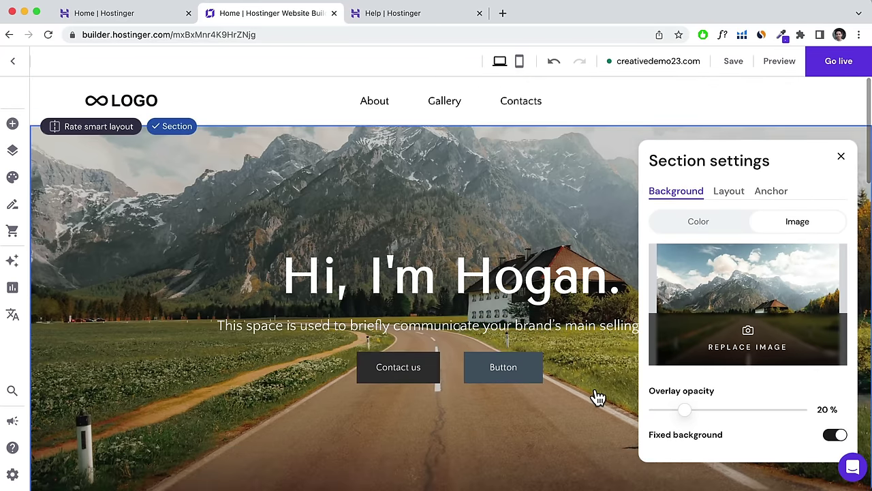
{"action": "scroll", "coordinate": [597, 397], "scroll_direction": "down", "scroll_amount": 3}
{"action": "scroll", "coordinate": [594, 399], "scroll_direction": "up", "scroll_amount": 3}
{"action": "left_click", "coordinate": [841, 156]}
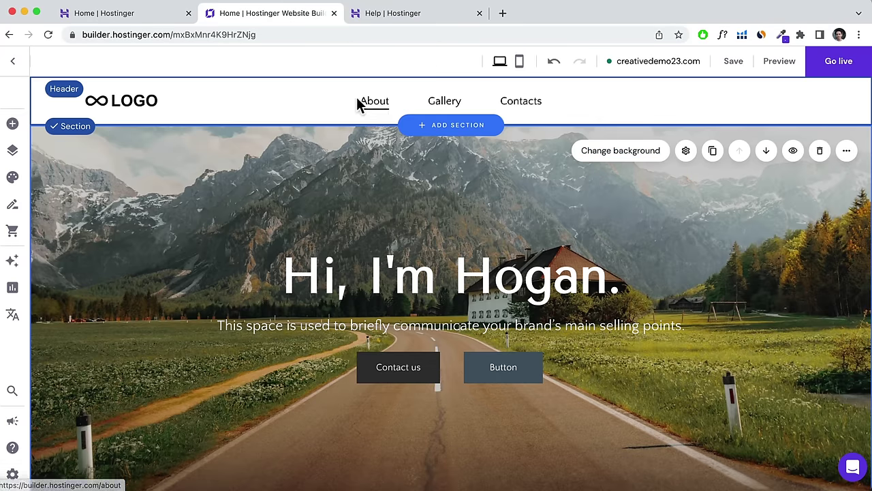
Add a new Services page using the second Services template.
{"action": "left_click", "coordinate": [12, 154]}
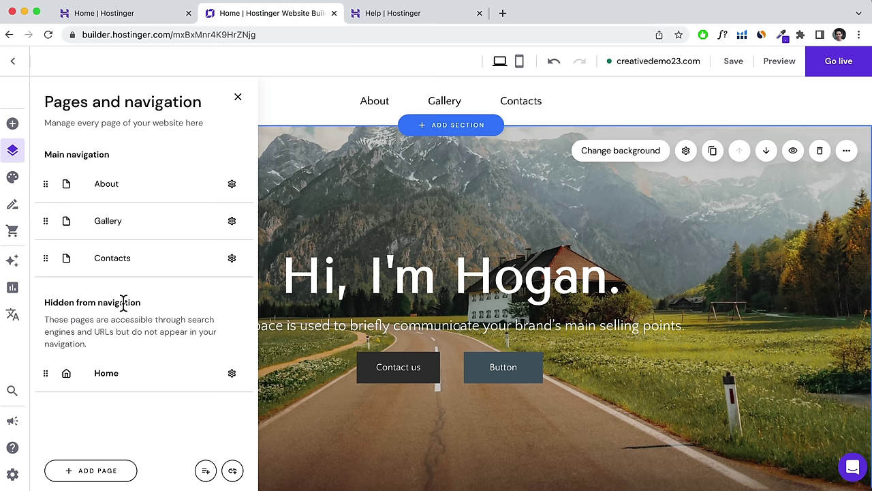
{"action": "left_click", "coordinate": [98, 471]}
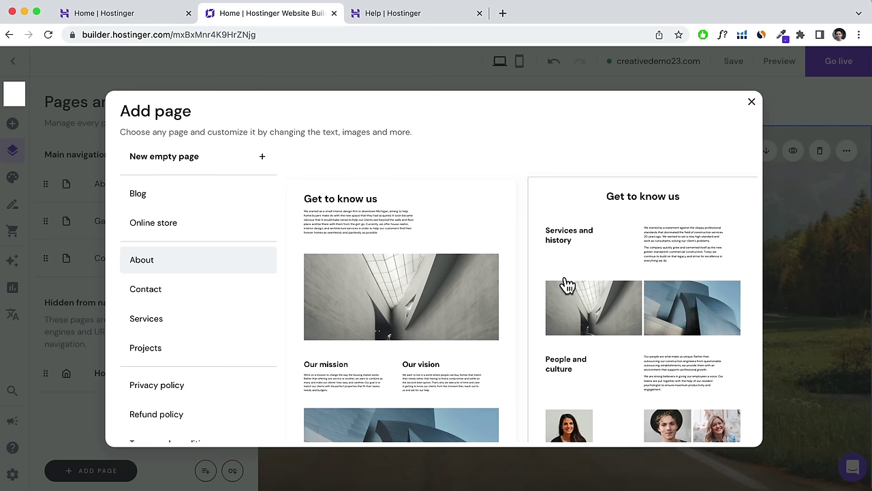
{"action": "left_click", "coordinate": [145, 320]}
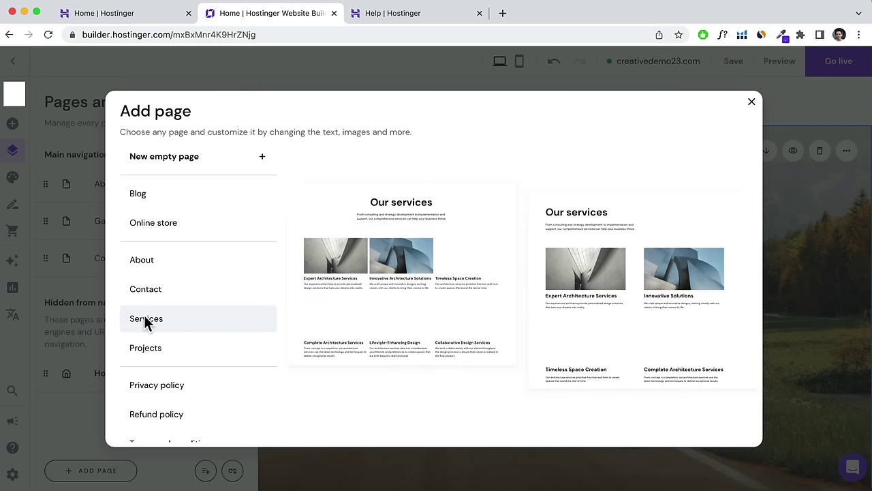
{"action": "left_click", "coordinate": [578, 237]}
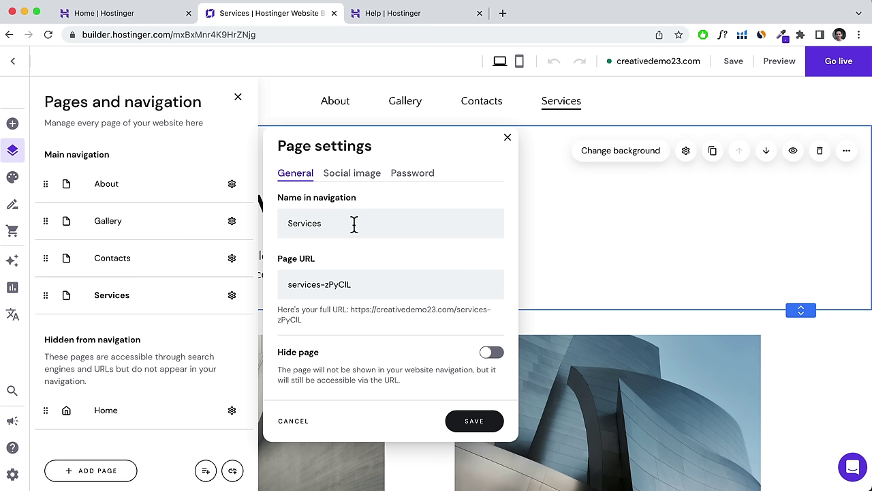
Keep the navigation name Services, trim the page URL to 'services', and try Hide page.
{"action": "left_click_drag", "start_coordinate": [345, 225], "coordinate": [296, 225]}
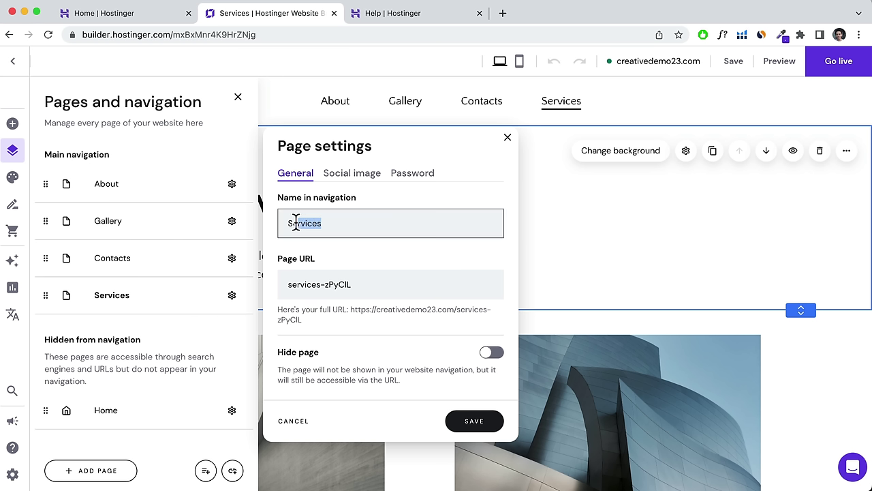
{"action": "left_click", "coordinate": [336, 224]}
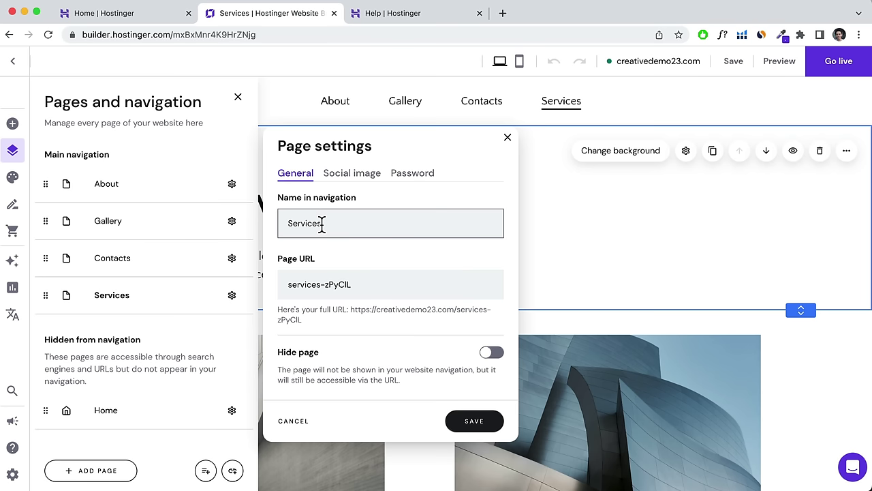
{"action": "left_click_drag", "start_coordinate": [366, 285], "coordinate": [329, 287]}
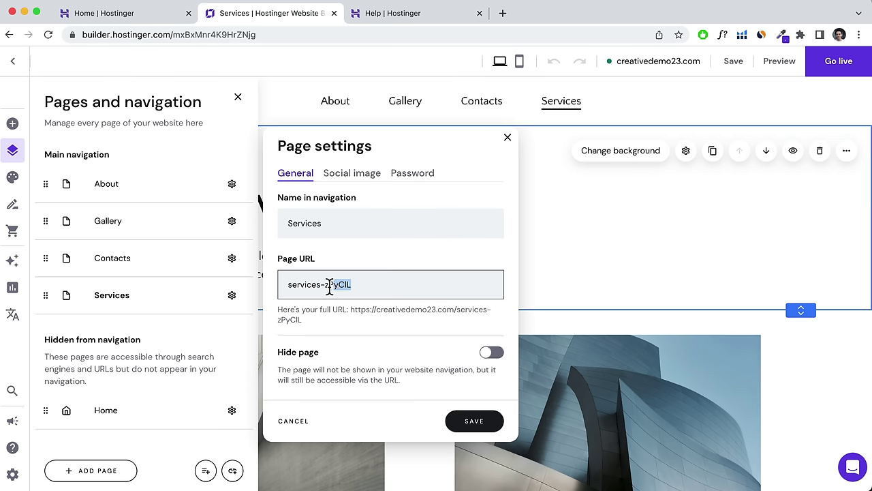
{"action": "key", "text": "BackSpace"}
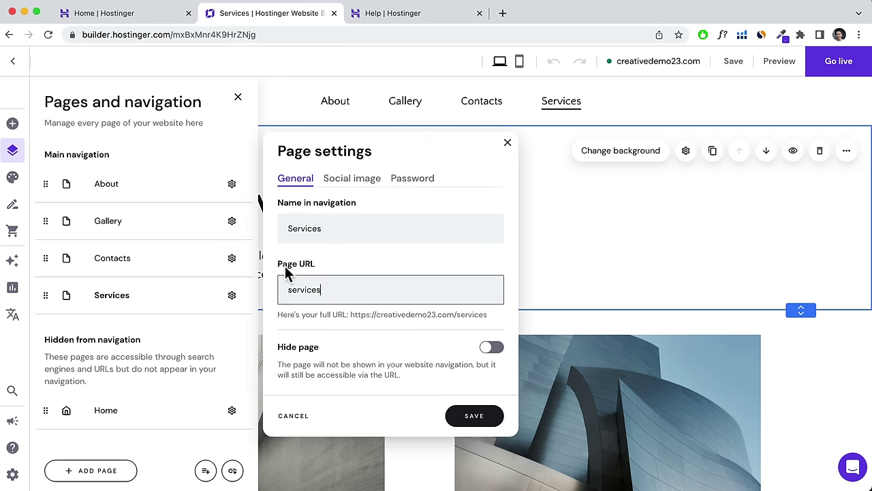
{"action": "left_click", "coordinate": [491, 348]}
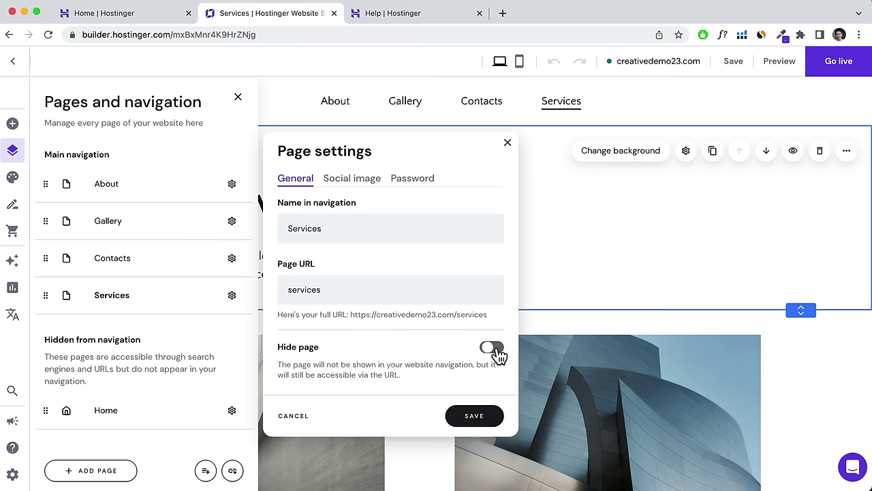
Choose portfolio-c from the Media library as the Services social image and save page settings.
{"action": "left_click", "coordinate": [361, 182]}
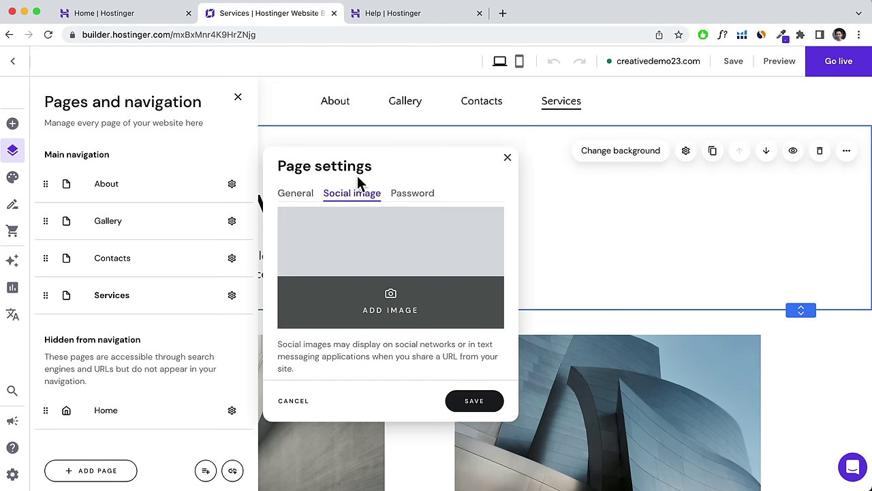
{"action": "left_click", "coordinate": [406, 238]}
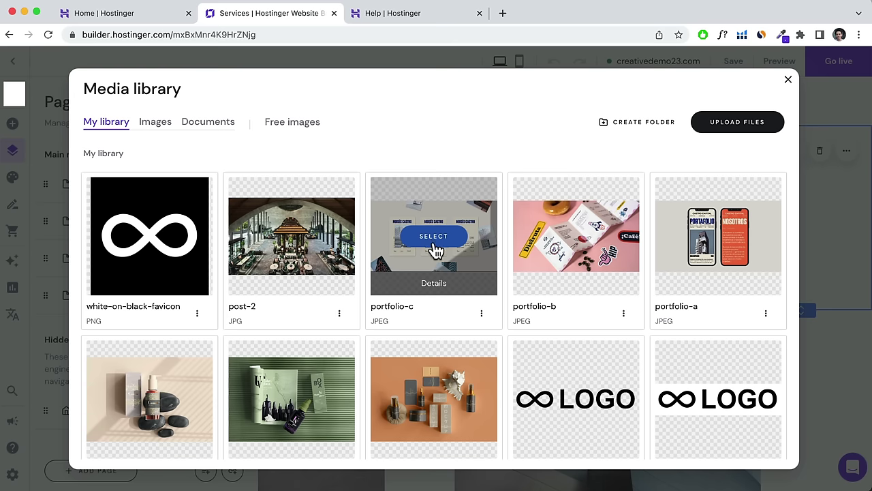
{"action": "left_click", "coordinate": [432, 245]}
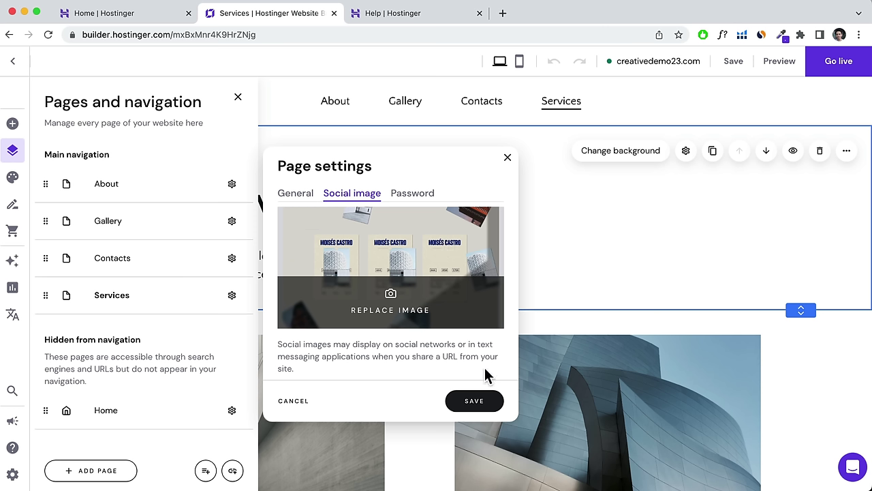
{"action": "left_click", "coordinate": [422, 195]}
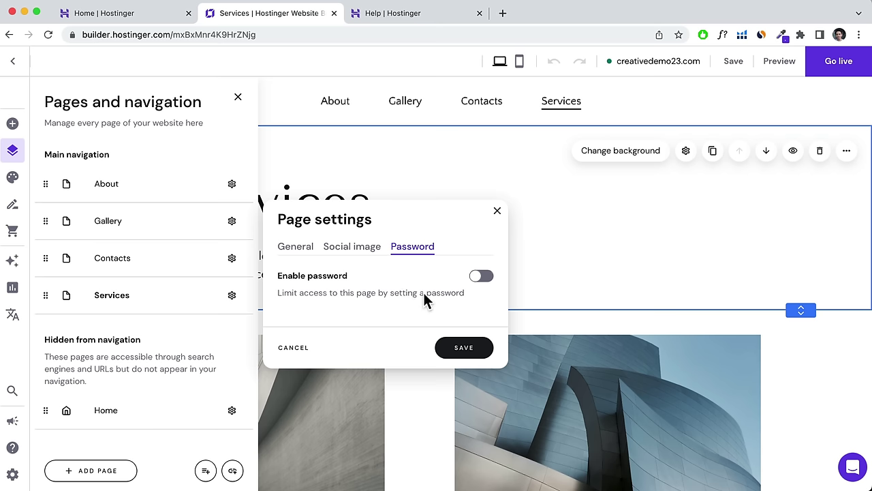
{"action": "left_click", "coordinate": [467, 355]}
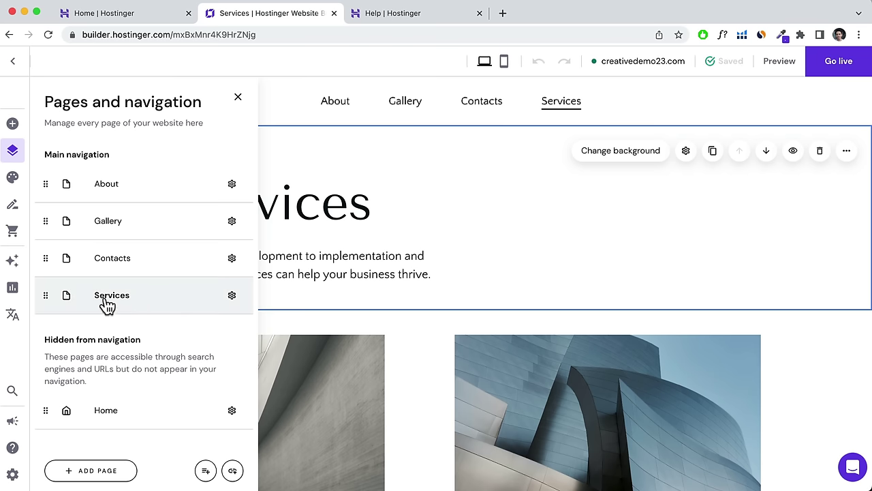
Move Services after About, then add an 'Our projects' template page with the URL 'projects'.
{"action": "left_click_drag", "start_coordinate": [45, 295], "coordinate": [43, 218]}
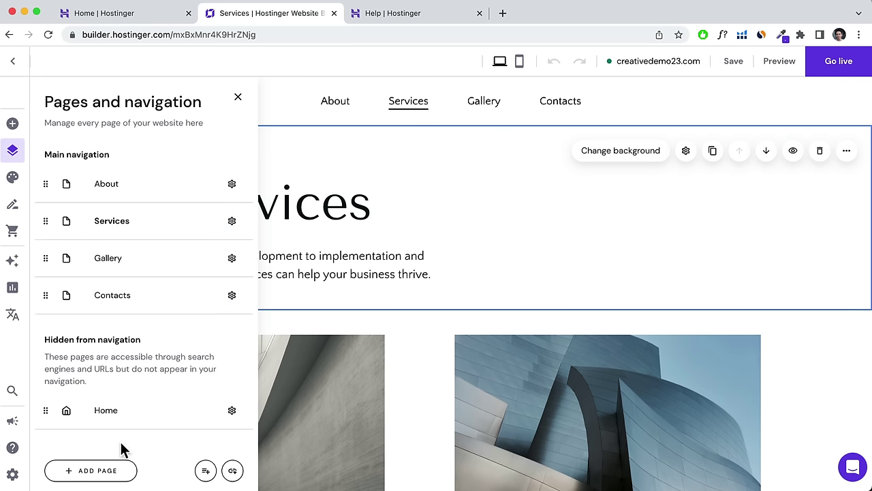
{"action": "left_click", "coordinate": [95, 470]}
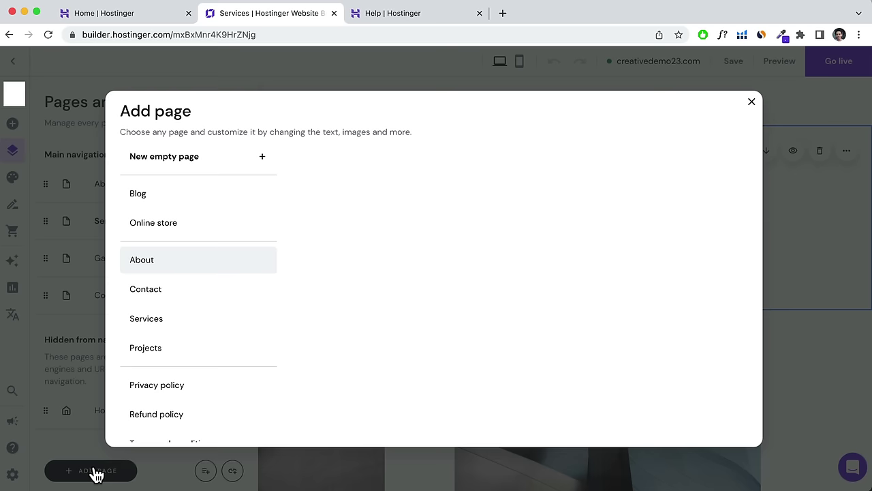
{"action": "left_click", "coordinate": [157, 350]}
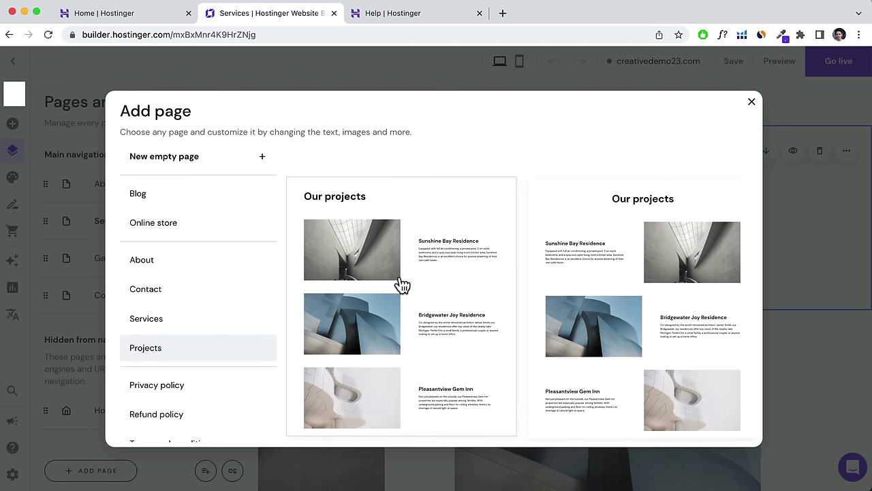
{"action": "left_click", "coordinate": [409, 237]}
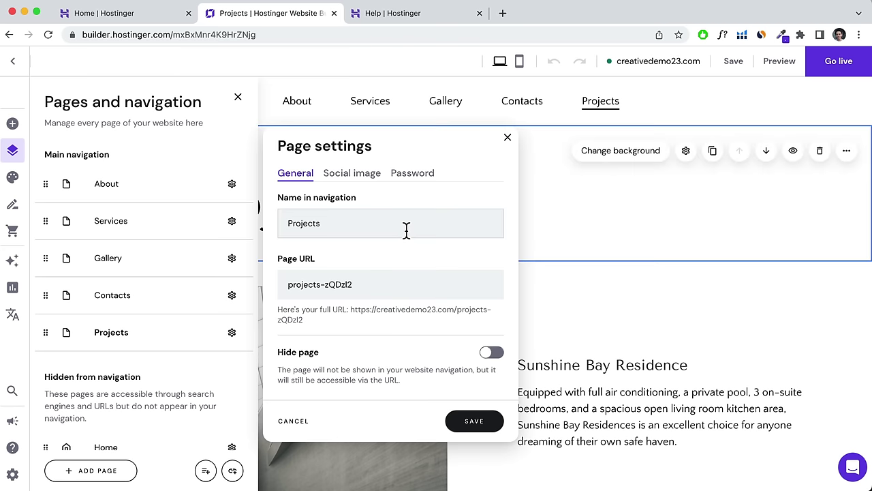
{"action": "left_click_drag", "start_coordinate": [373, 284], "coordinate": [330, 286]}
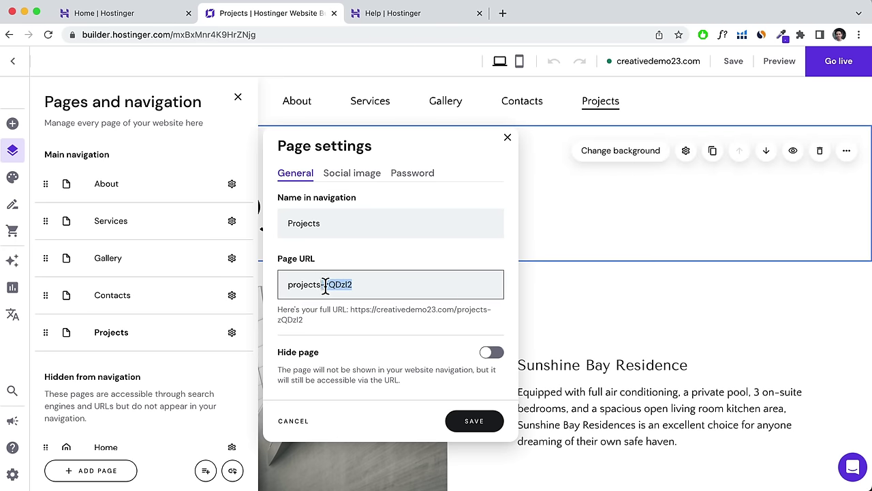
{"action": "key", "text": "BackSpace"}
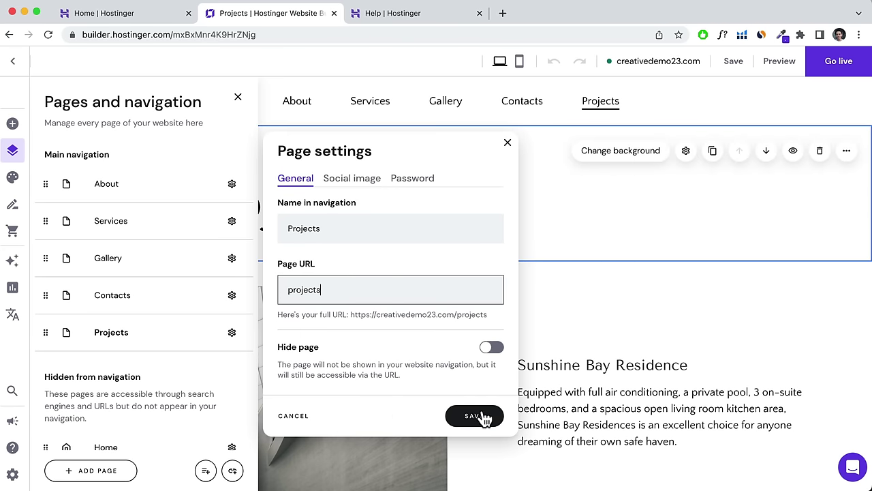
{"action": "left_click", "coordinate": [479, 415]}
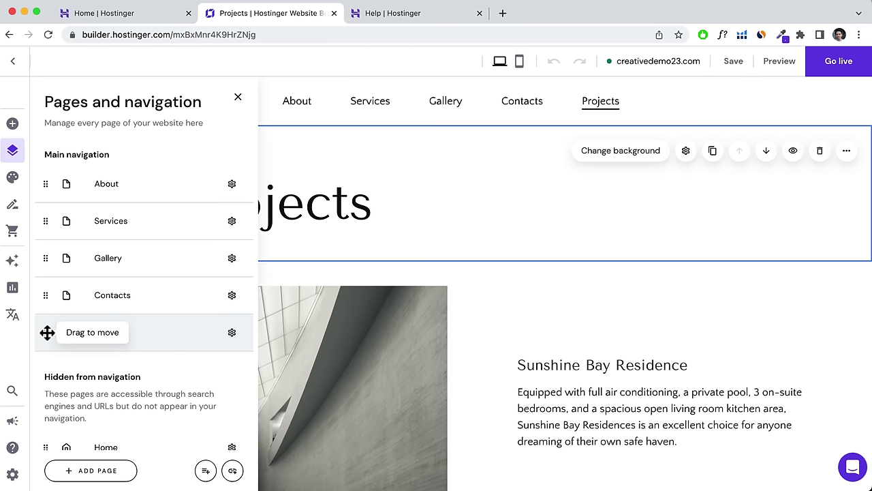
Drag Projects under Services as a subpage, close the Pages panel and save the site.
{"action": "left_click_drag", "start_coordinate": [45, 331], "coordinate": [65, 237]}
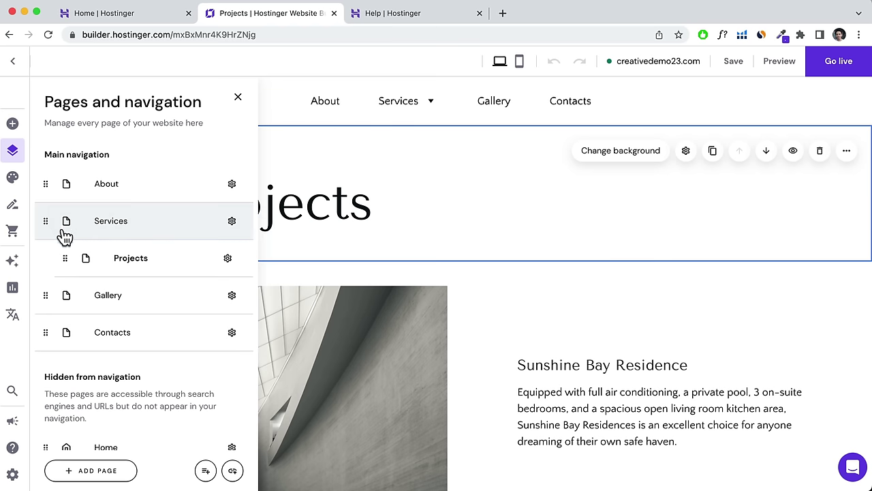
{"action": "mouse_move", "coordinate": [413, 108]}
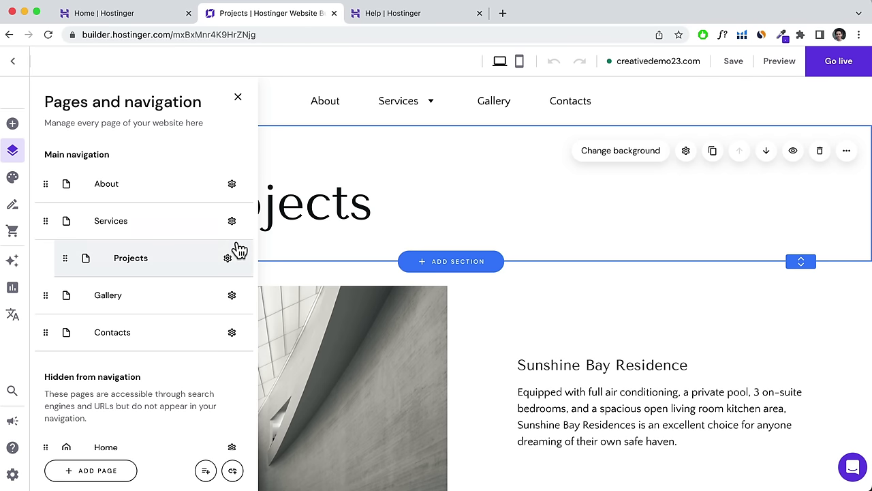
{"action": "scroll", "coordinate": [202, 276], "scroll_direction": "down", "scroll_amount": 1}
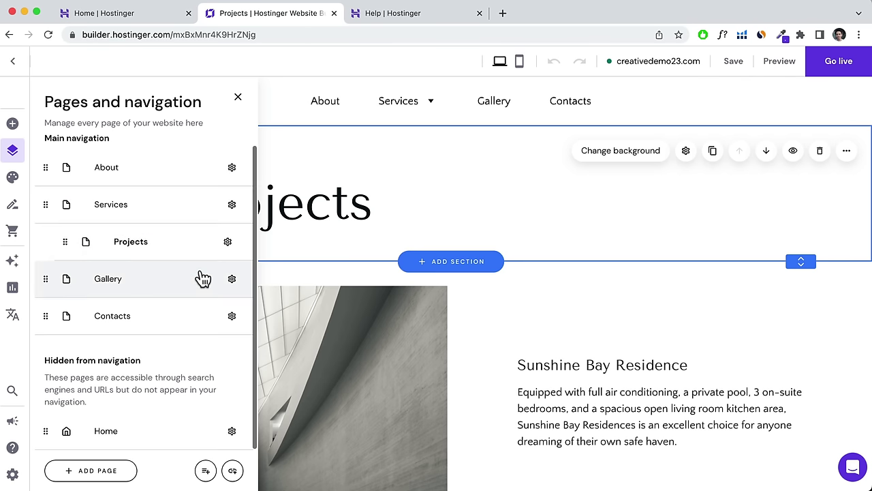
{"action": "scroll", "coordinate": [202, 274], "scroll_direction": "up", "scroll_amount": 1}
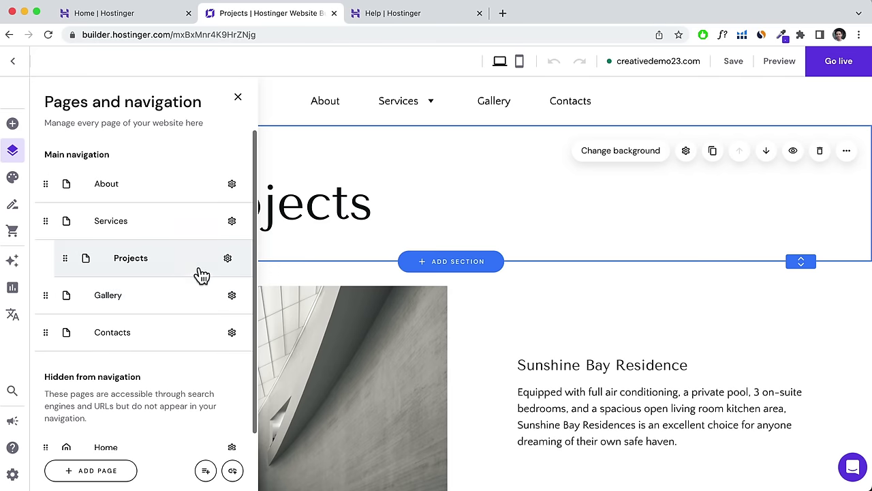
{"action": "mouse_move", "coordinate": [432, 119]}
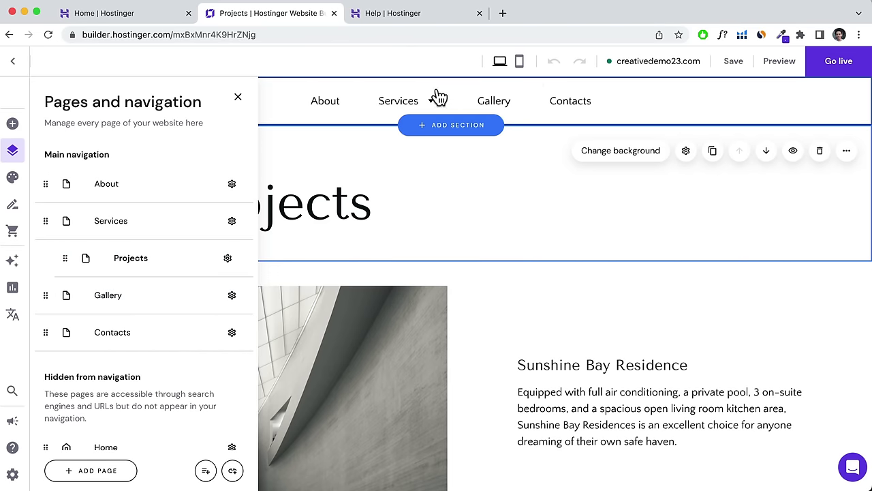
{"action": "left_click", "coordinate": [237, 98]}
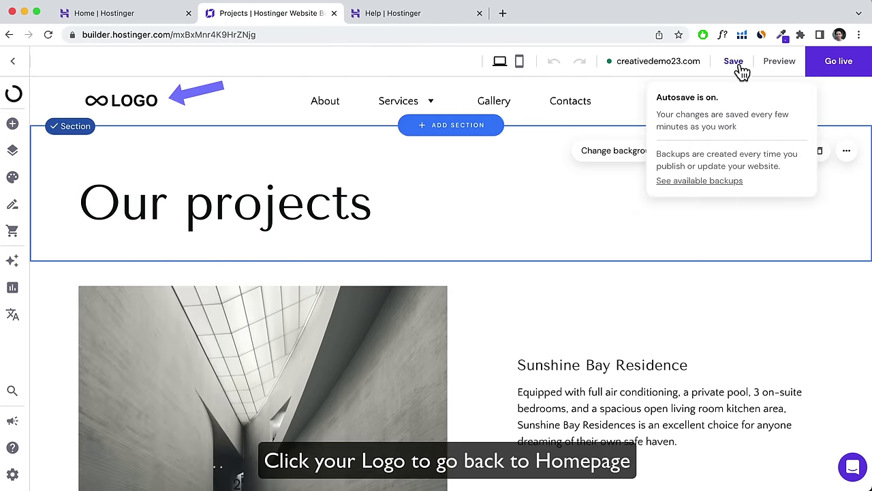
{"action": "left_click", "coordinate": [734, 63]}
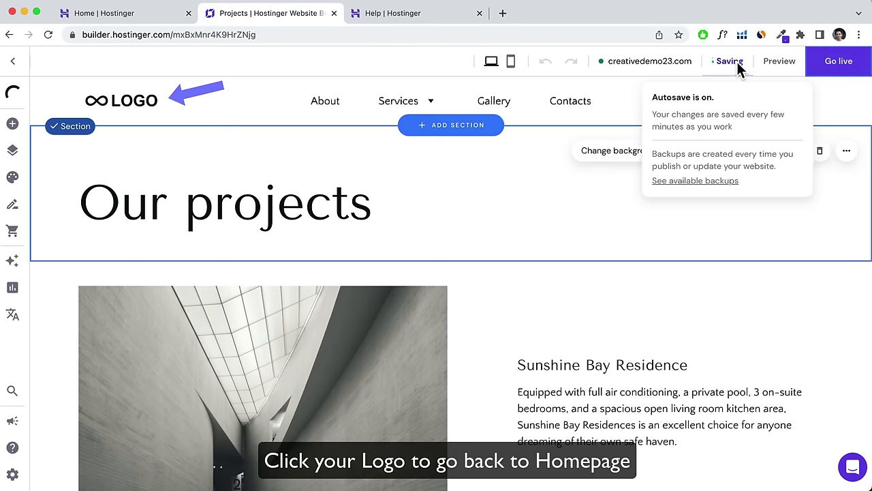
Return to the homepage via the logo and scroll below the hero.
{"action": "left_click", "coordinate": [134, 105]}
{"action": "left_click", "coordinate": [134, 105]}
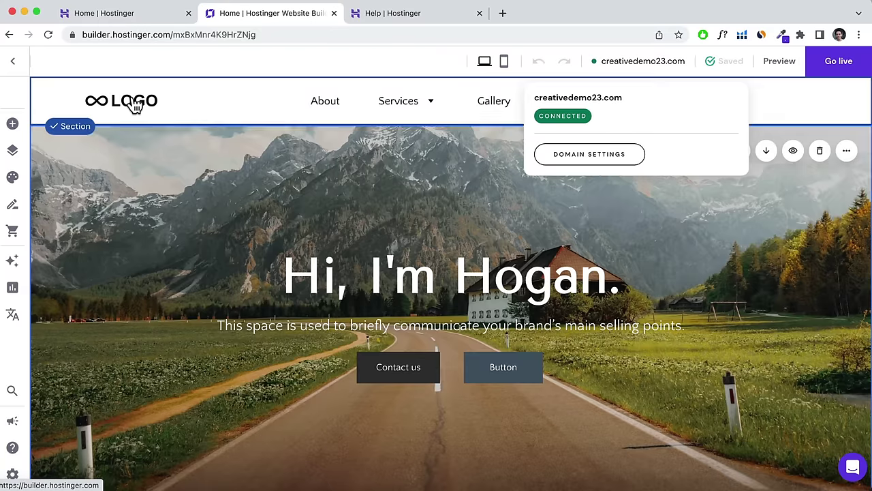
{"action": "scroll", "coordinate": [234, 166], "scroll_direction": "down", "scroll_amount": 3}
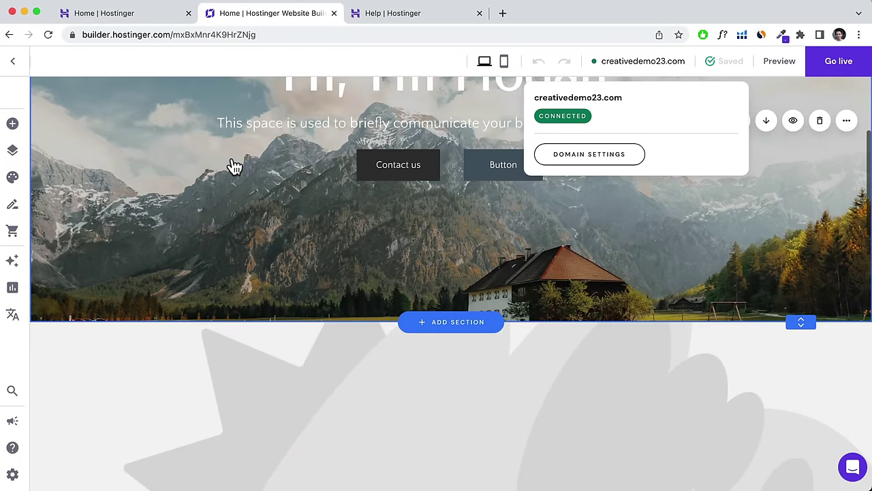
{"action": "scroll", "coordinate": [234, 166], "scroll_direction": "down", "scroll_amount": 2}
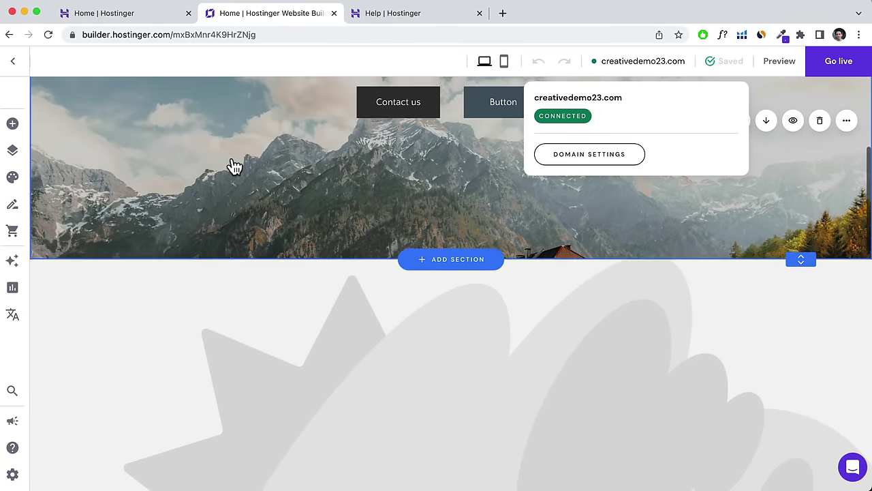
Add an About section using the text-and-image layout below the hero.
{"action": "left_click", "coordinate": [431, 252]}
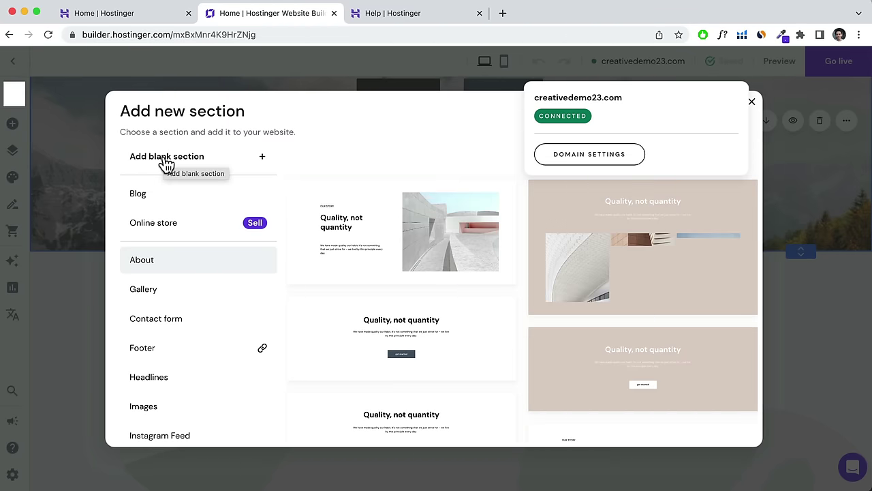
{"action": "scroll", "coordinate": [355, 259], "scroll_direction": "down", "scroll_amount": 2}
{"action": "scroll", "coordinate": [354, 259], "scroll_direction": "down", "scroll_amount": 3}
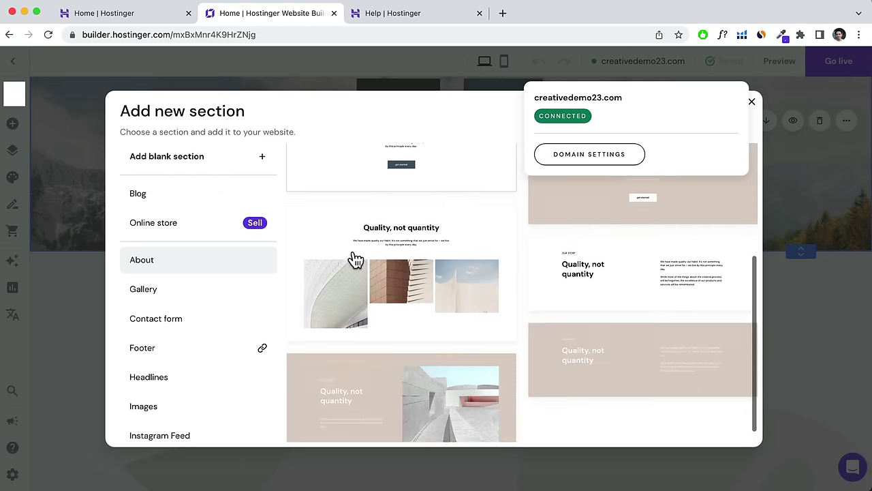
{"action": "scroll", "coordinate": [354, 259], "scroll_direction": "up", "scroll_amount": 2}
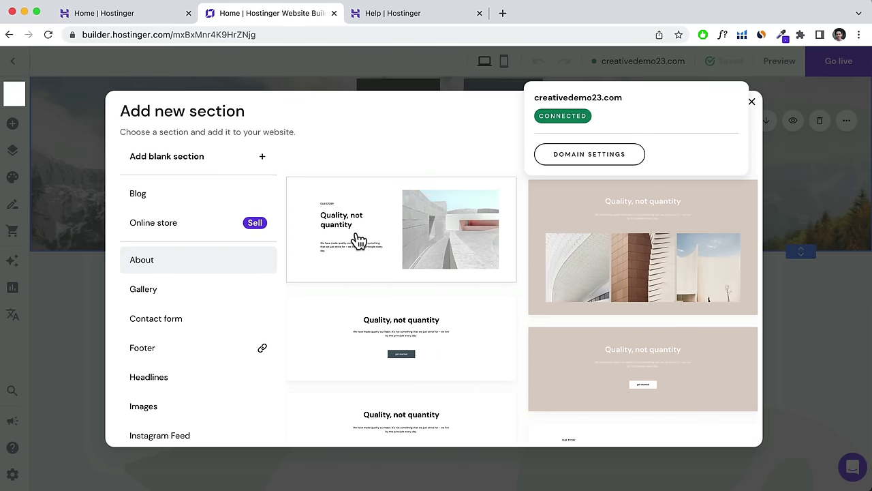
{"action": "left_click", "coordinate": [357, 240]}
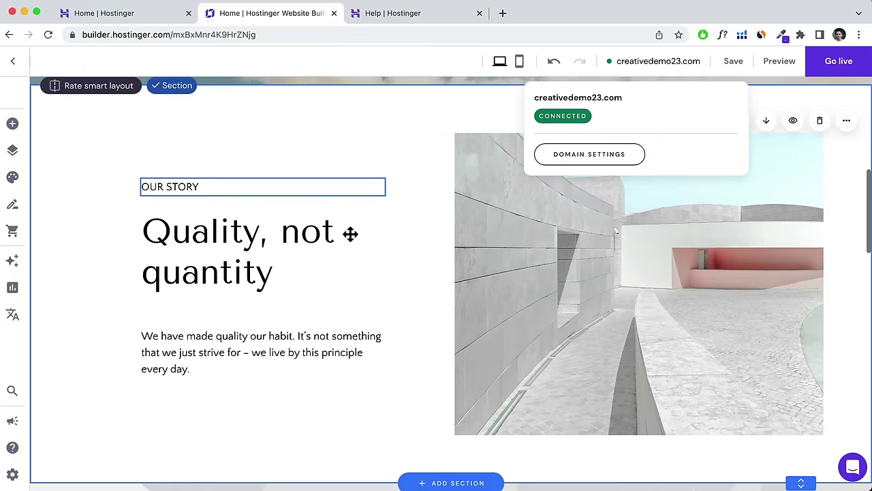
Replace the 'Quality, not quantity' heading text with 'About Me'.
{"action": "left_click", "coordinate": [158, 188]}
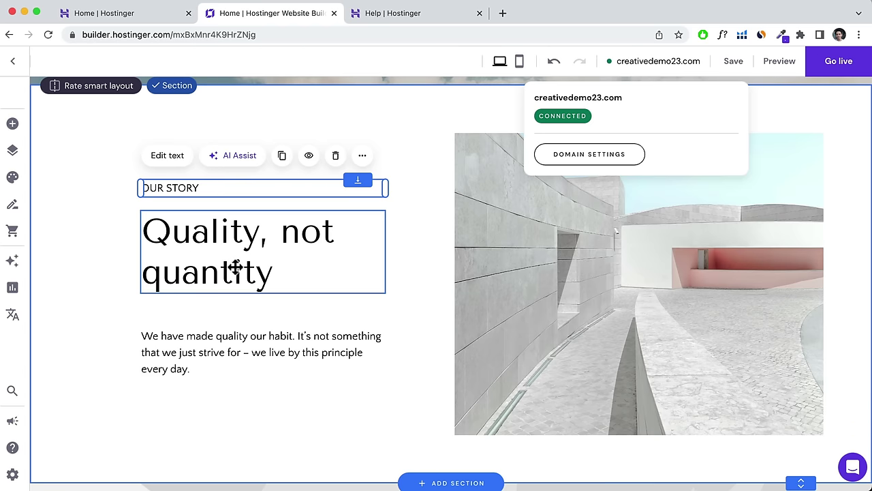
{"action": "scroll", "coordinate": [271, 271], "scroll_direction": "up", "scroll_amount": 2}
{"action": "left_click", "coordinate": [194, 352]}
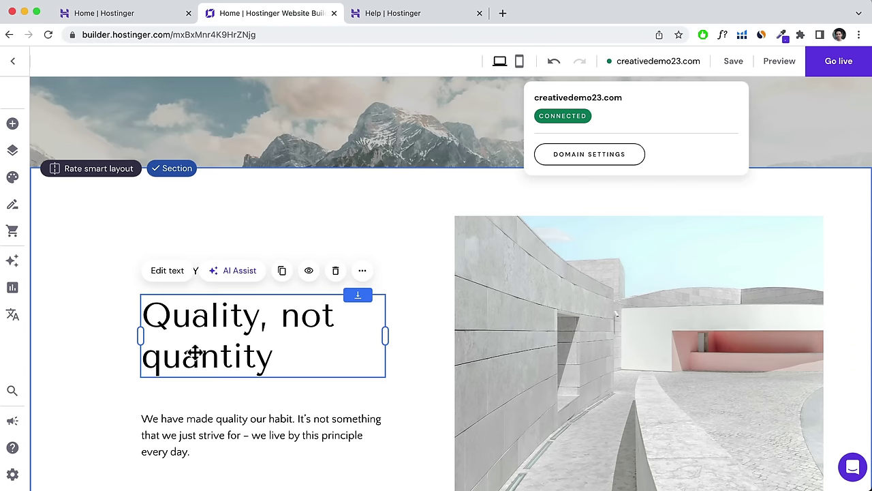
{"action": "left_click", "coordinate": [167, 271]}
{"action": "left_click_drag", "start_coordinate": [274, 356], "coordinate": [128, 318]}
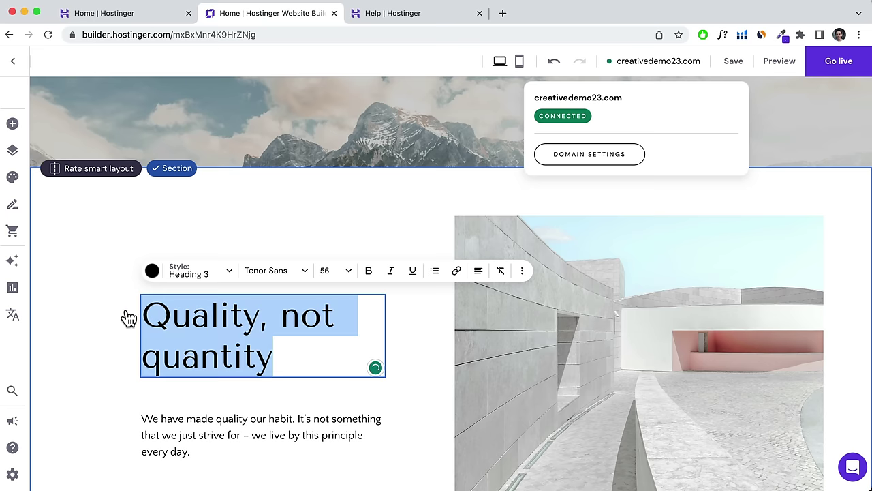
{"action": "type", "text": "About Me"}
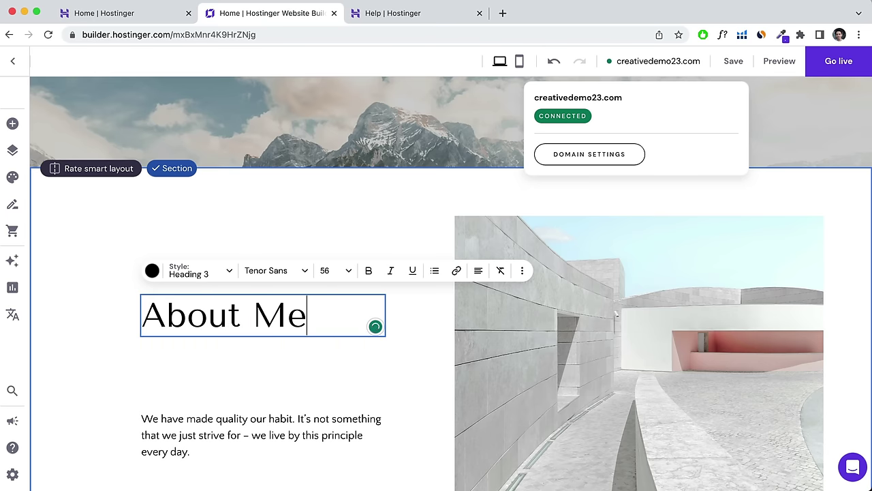
{"action": "left_click", "coordinate": [187, 426]}
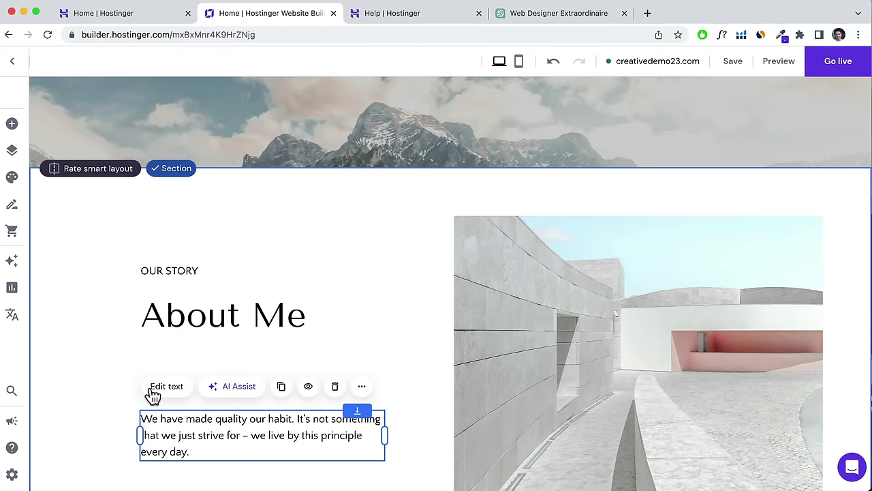
Open AI Assist for the paragraph and copy the freelance web designer prompt from ChatGPT.
{"action": "left_click", "coordinate": [224, 394]}
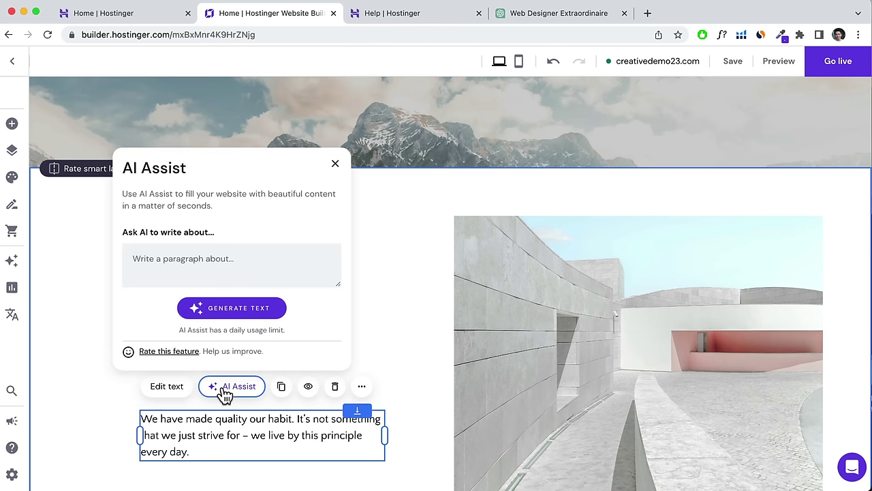
{"action": "left_click", "coordinate": [179, 262]}
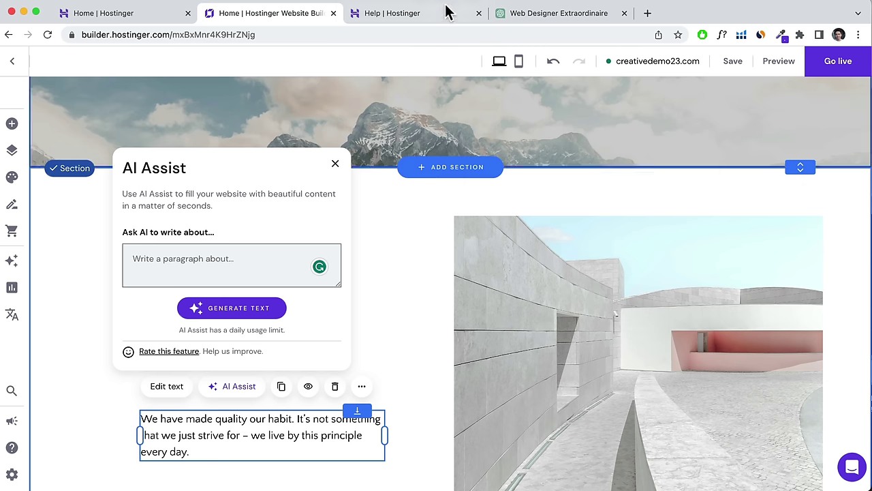
{"action": "left_click", "coordinate": [544, 17]}
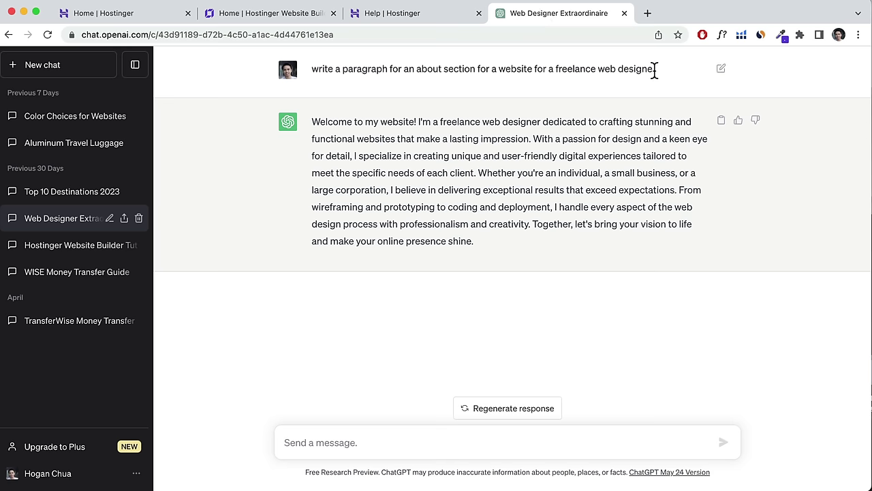
{"action": "left_click_drag", "start_coordinate": [656, 68], "coordinate": [315, 69]}
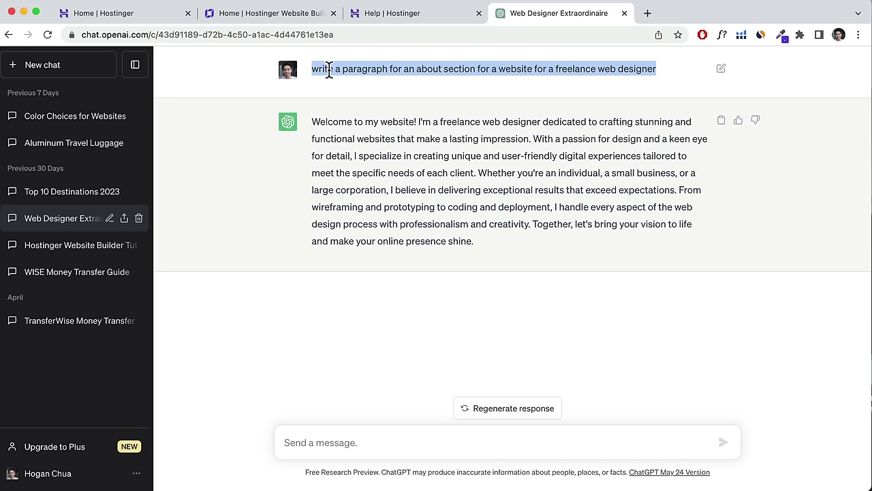
{"action": "right_click", "coordinate": [329, 69]}
{"action": "left_click", "coordinate": [349, 95]}
Paste the freelance web designer prompt into AI Assist and generate the paragraph text.
{"action": "left_click", "coordinate": [246, 19]}
{"action": "right_click", "coordinate": [195, 266]}
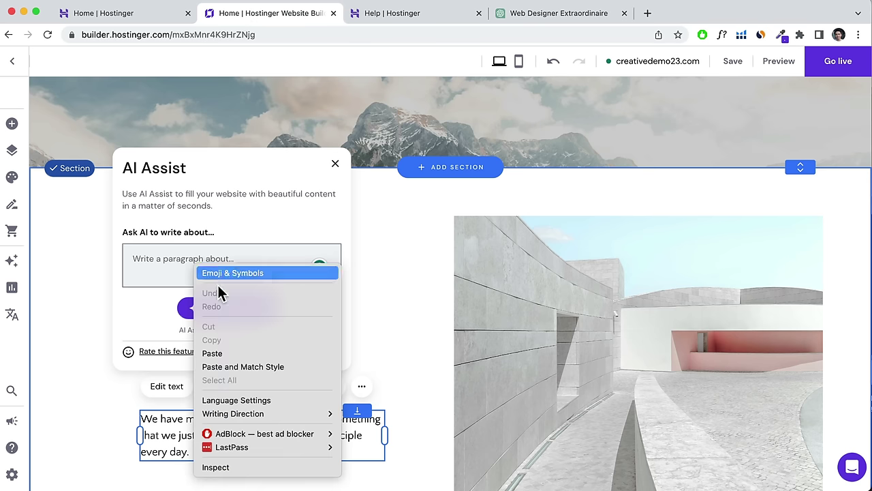
{"action": "left_click", "coordinate": [234, 366]}
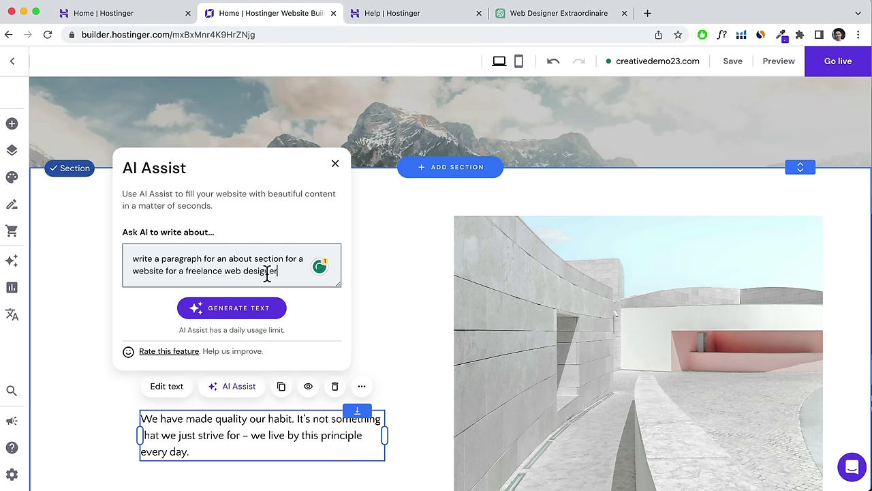
{"action": "left_click", "coordinate": [234, 308]}
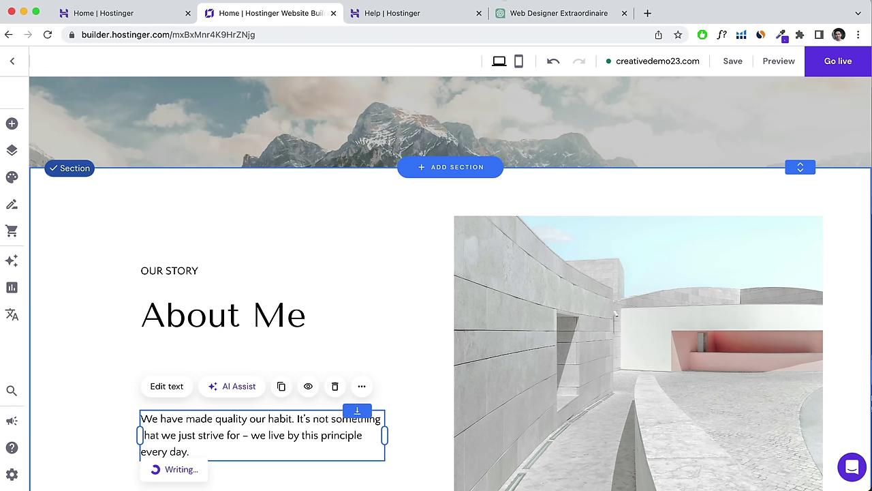
Copy ChatGPT's full answer paragraph and return to the website builder.
{"action": "left_click", "coordinate": [503, 14]}
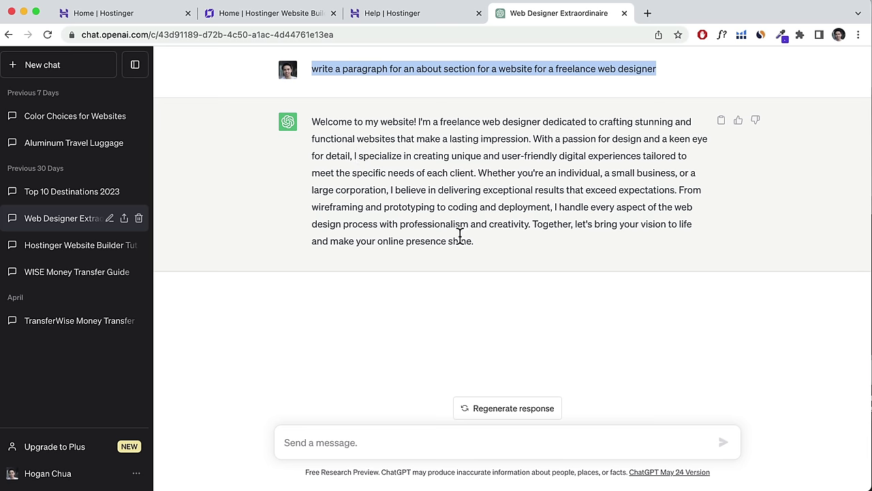
{"action": "left_click_drag", "start_coordinate": [475, 241], "coordinate": [310, 121]}
{"action": "right_click", "coordinate": [350, 139]}
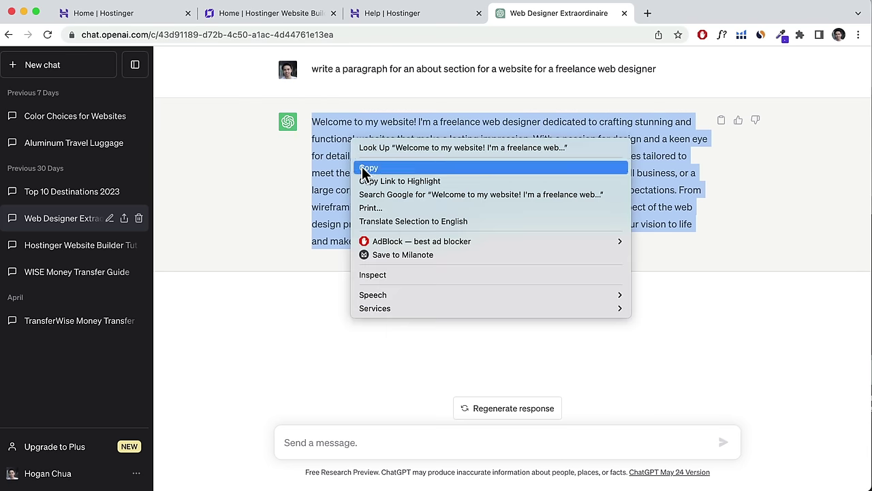
{"action": "left_click", "coordinate": [365, 168]}
{"action": "left_click", "coordinate": [252, 13]}
{"action": "scroll", "coordinate": [206, 346], "scroll_direction": "down", "scroll_amount": 4}
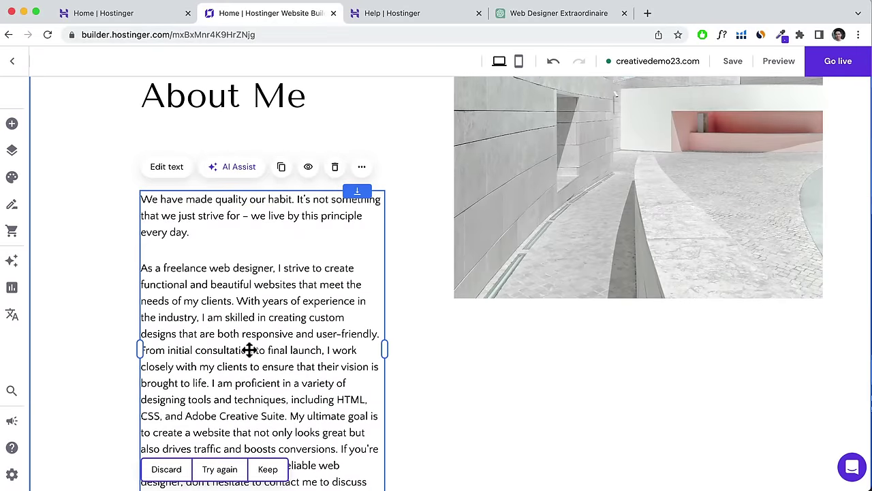
Replace the About Me paragraph with ChatGPT's 'Welcome to my website!' answer, matching style.
{"action": "scroll", "coordinate": [250, 350], "scroll_direction": "down", "scroll_amount": 3}
{"action": "scroll", "coordinate": [254, 263], "scroll_direction": "up", "scroll_amount": 2}
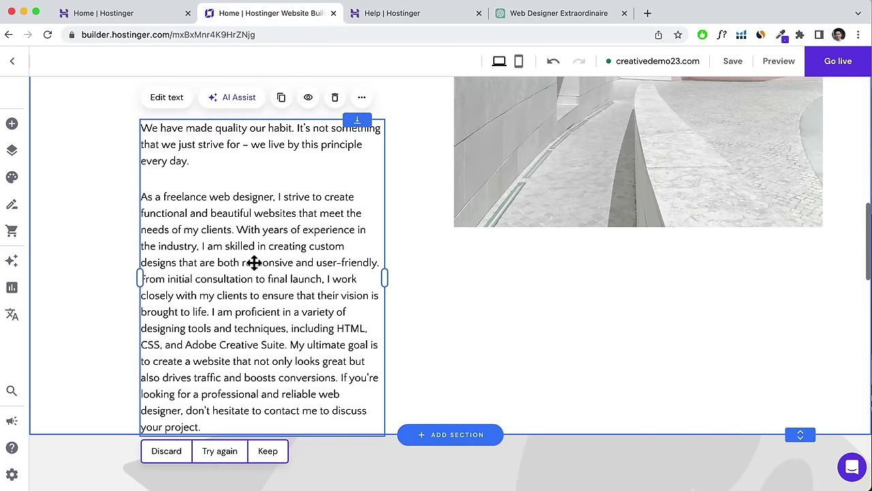
{"action": "scroll", "coordinate": [253, 269], "scroll_direction": "up", "scroll_amount": 1}
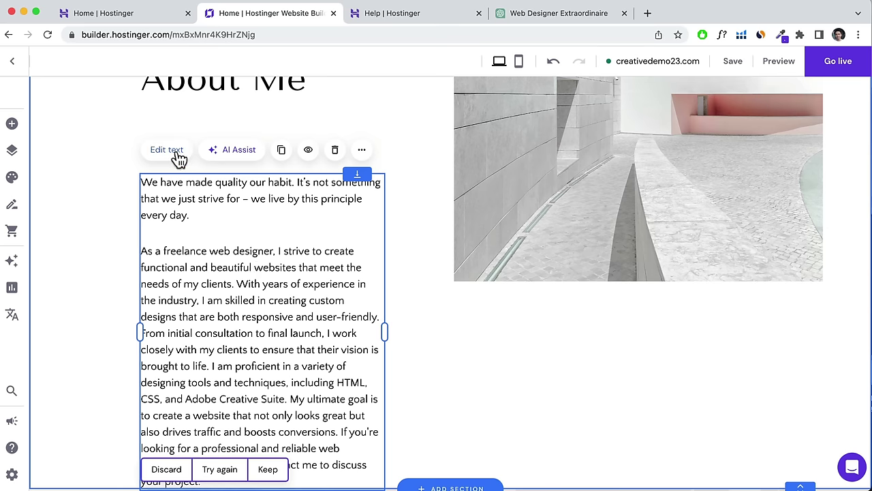
{"action": "left_click", "coordinate": [178, 158]}
{"action": "scroll", "coordinate": [249, 316], "scroll_direction": "down", "scroll_amount": 2}
{"action": "scroll", "coordinate": [250, 327], "scroll_direction": "up", "scroll_amount": 1}
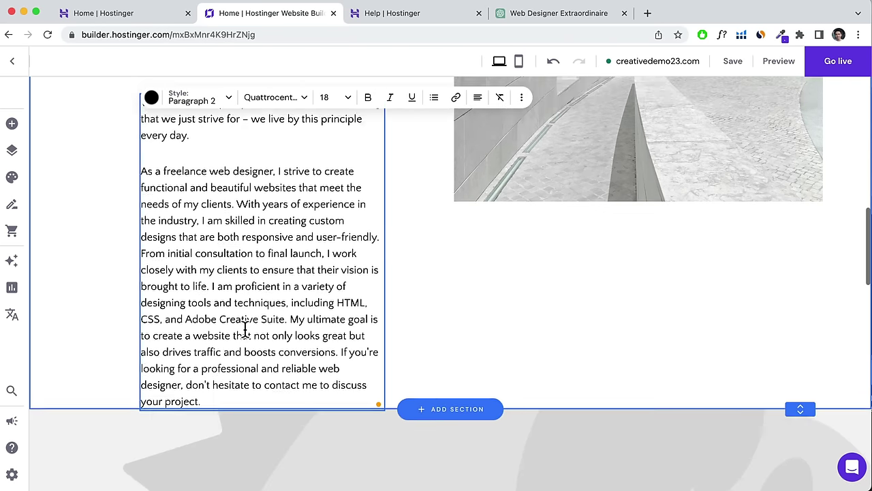
{"action": "left_click_drag", "start_coordinate": [204, 402], "coordinate": [159, 174]}
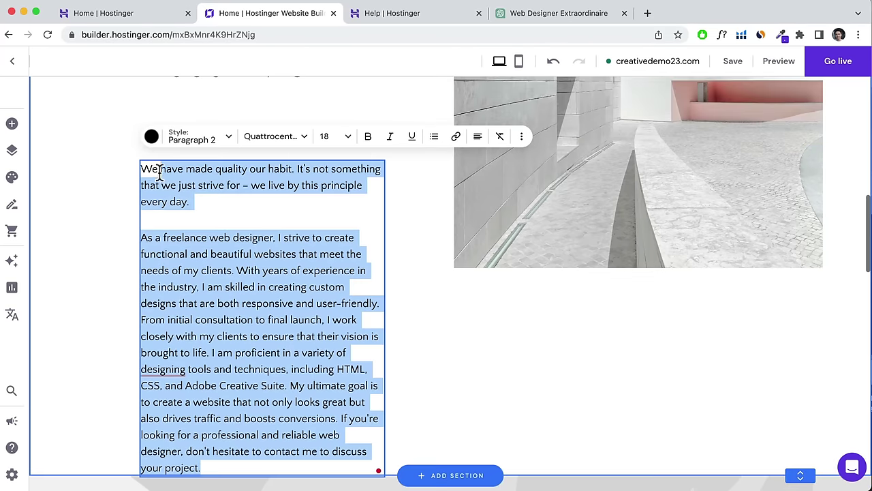
{"action": "right_click", "coordinate": [158, 172]}
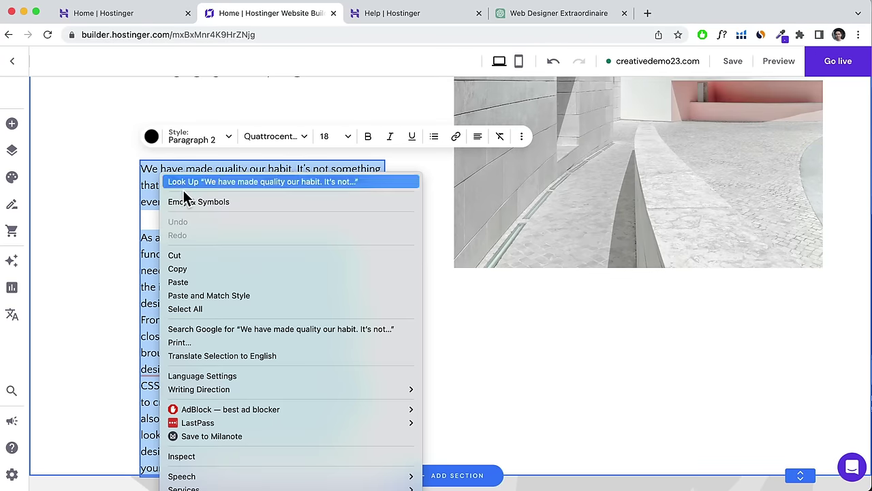
{"action": "left_click", "coordinate": [219, 300]}
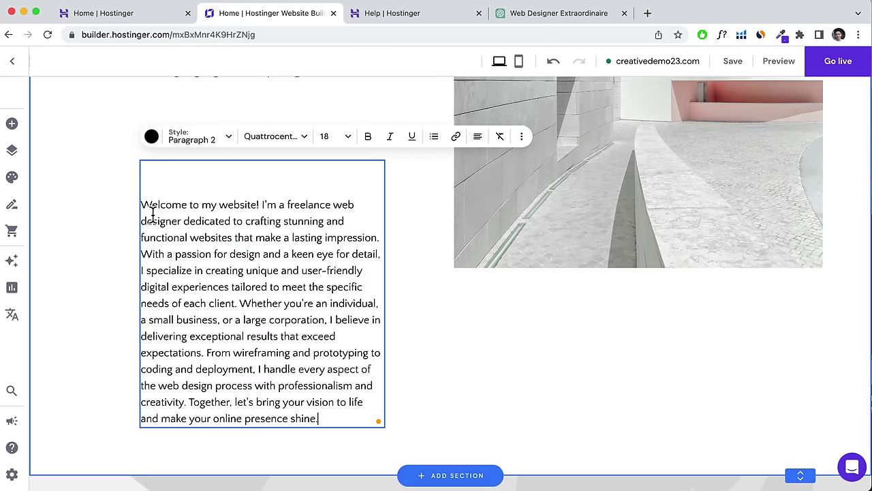
Remove the blank first line, start a new paragraph at 'Whether', and cut the closing 'Together…' sentence.
{"action": "left_click", "coordinate": [146, 207]}
{"action": "key", "text": "BackSpace"}
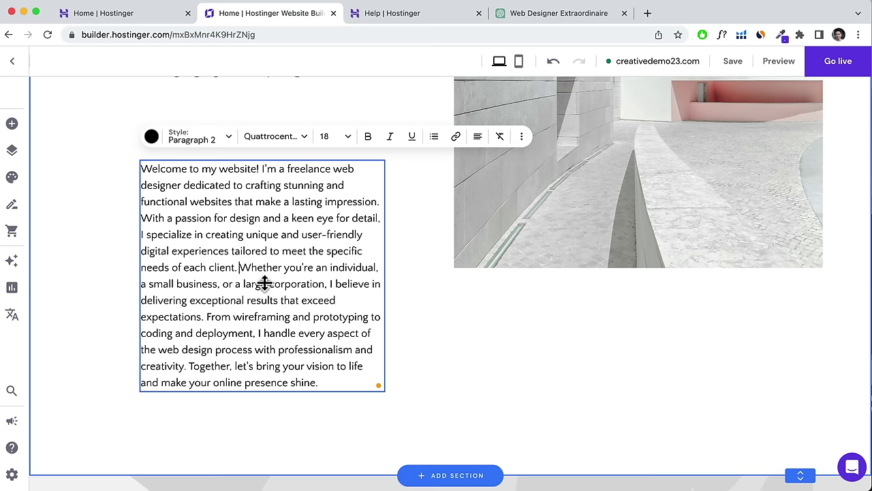
{"action": "key", "text": "Return"}
{"action": "key", "text": "Return"}
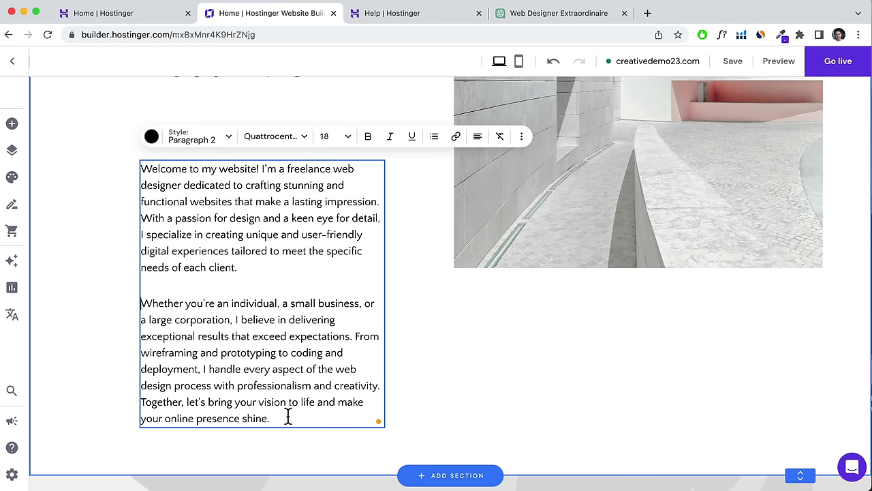
{"action": "left_click_drag", "start_coordinate": [288, 416], "coordinate": [144, 405]}
{"action": "right_click", "coordinate": [160, 412]}
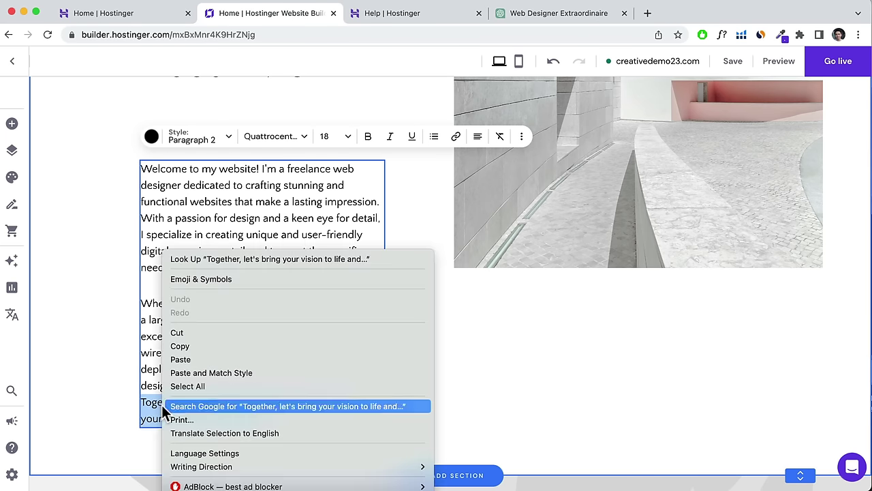
{"action": "left_click", "coordinate": [178, 334]}
{"action": "scroll", "coordinate": [267, 325], "scroll_direction": "up", "scroll_amount": 3}
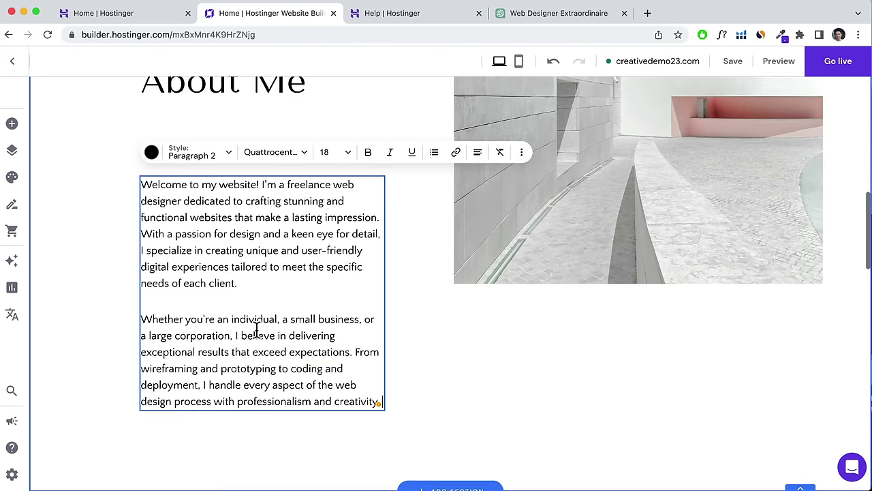
Move the About Me paragraph up so it sits directly beneath the heading.
{"action": "left_click", "coordinate": [93, 274]}
{"action": "left_click_drag", "start_coordinate": [190, 318], "coordinate": [193, 238]}
{"action": "scroll", "coordinate": [189, 164], "scroll_direction": "up", "scroll_amount": 2}
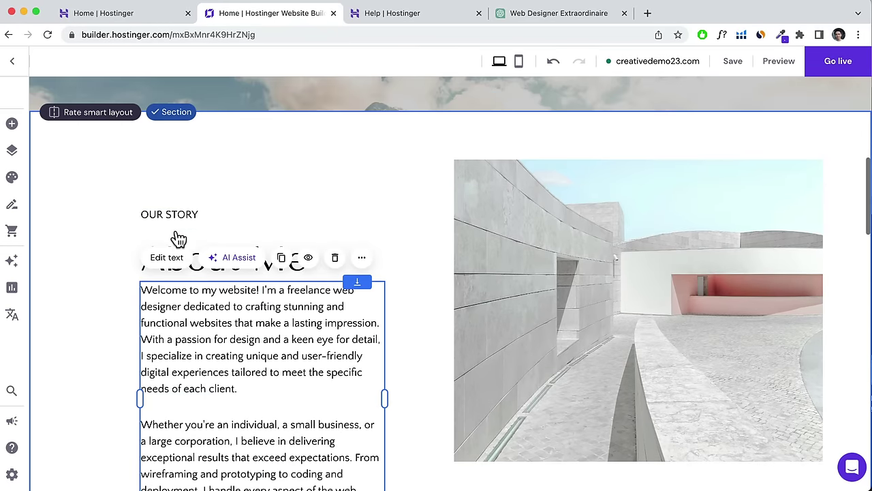
{"action": "left_click", "coordinate": [210, 251]}
{"action": "left_click_drag", "start_coordinate": [211, 249], "coordinate": [212, 246]}
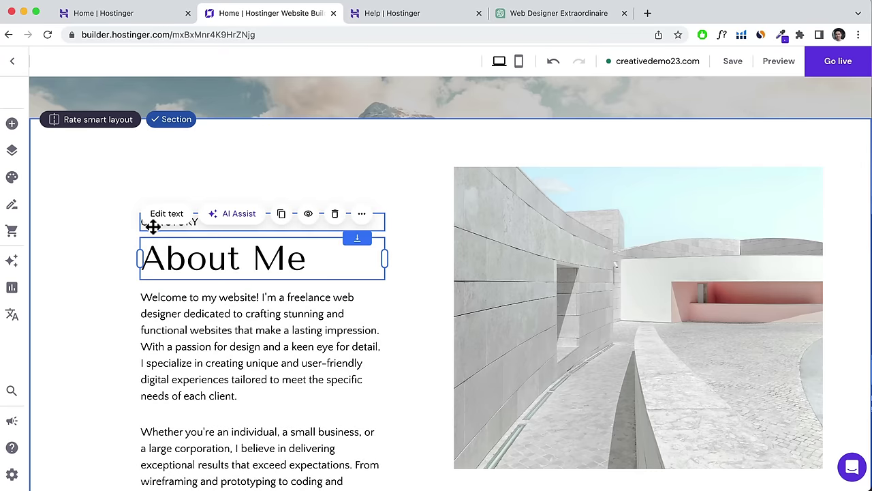
{"action": "left_click_drag", "start_coordinate": [154, 226], "coordinate": [154, 234]}
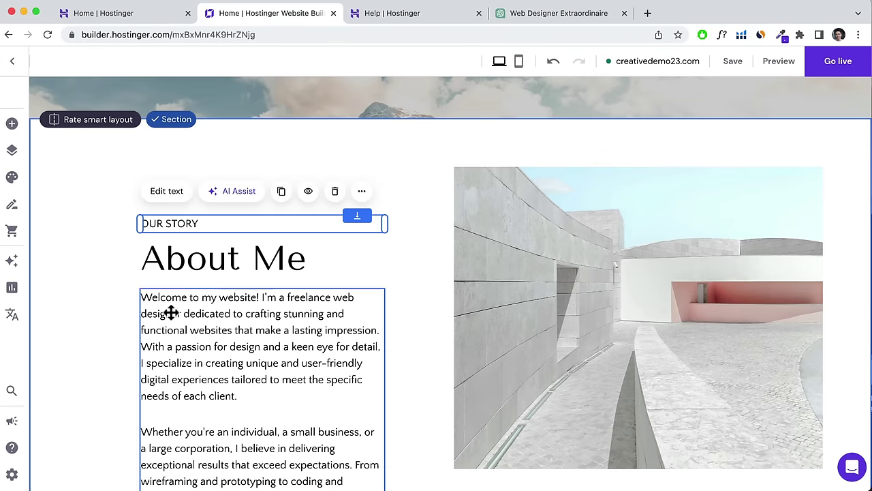
{"action": "left_click", "coordinate": [109, 266]}
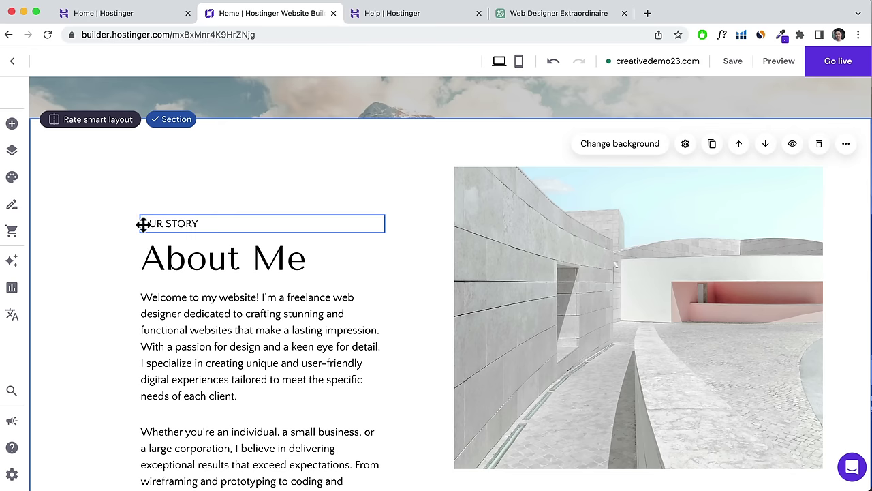
{"action": "left_click_drag", "start_coordinate": [179, 316], "coordinate": [258, 305]}
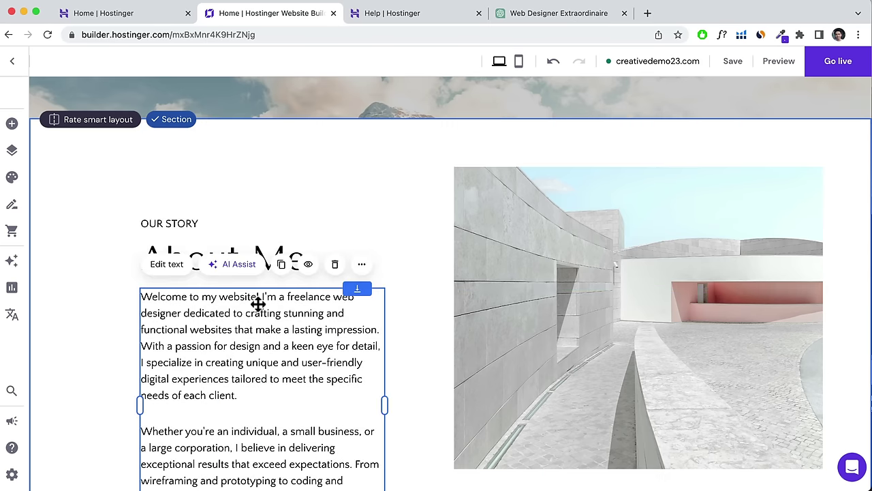
Open the About Me section's layout settings showing row height 24 and row gap 16.
{"action": "left_click", "coordinate": [400, 189]}
{"action": "scroll", "coordinate": [823, 170], "scroll_direction": "up", "scroll_amount": 2}
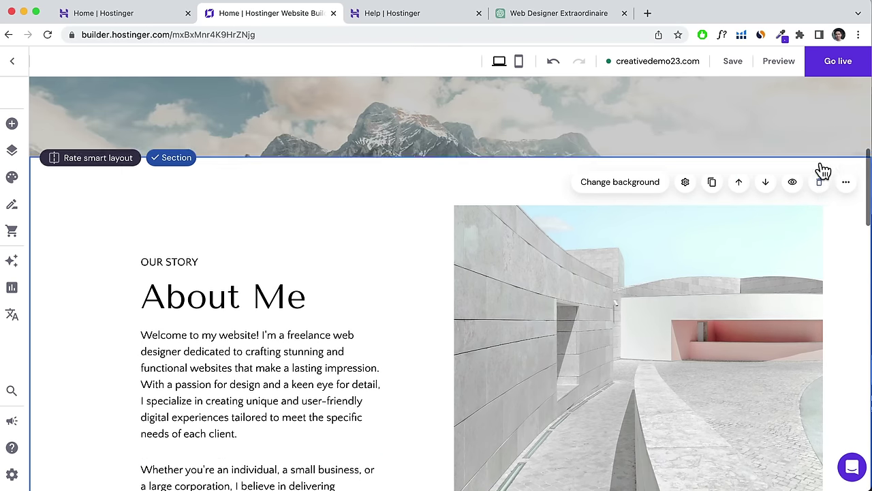
{"action": "left_click", "coordinate": [686, 225]}
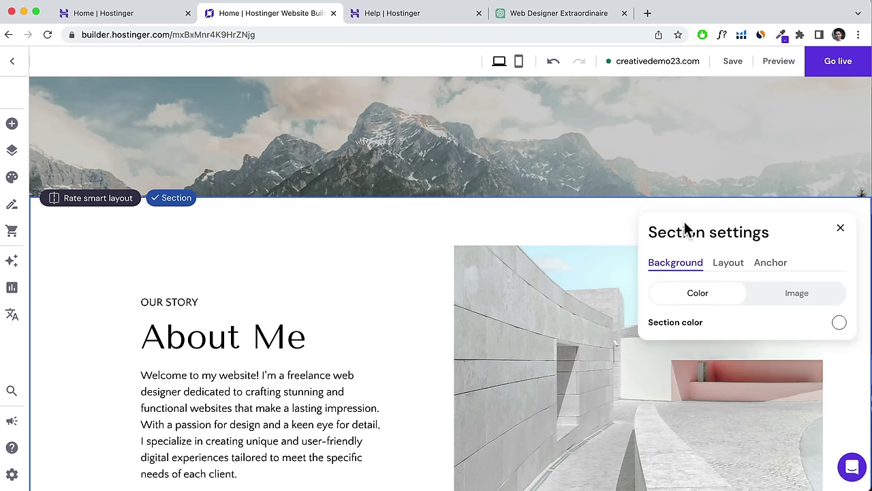
{"action": "left_click", "coordinate": [728, 265]}
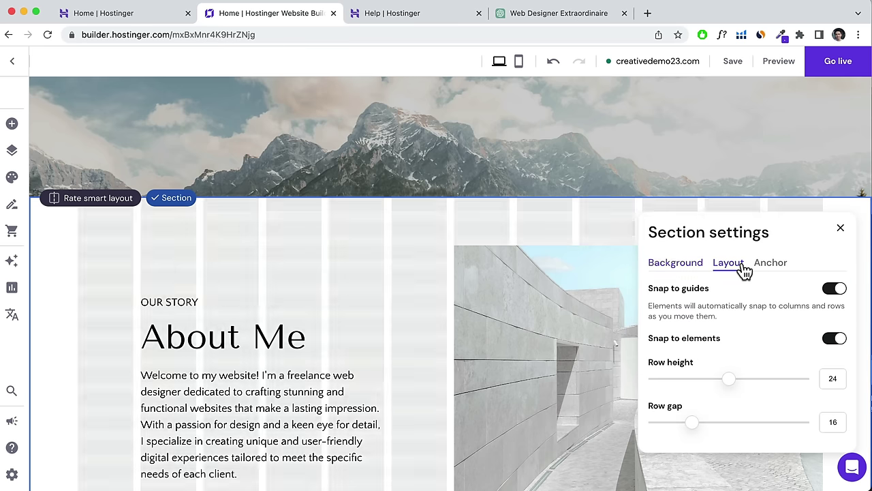
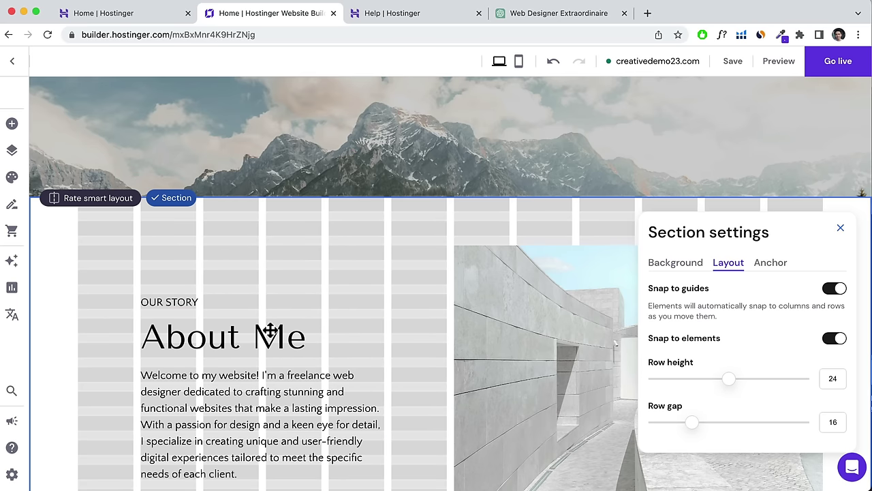
Replace the hero subtitle with 'Together, let's bring your vision to life' using Paste and Match Style.
{"action": "left_click", "coordinate": [840, 228]}
{"action": "scroll", "coordinate": [318, 334], "scroll_direction": "up", "scroll_amount": 5}
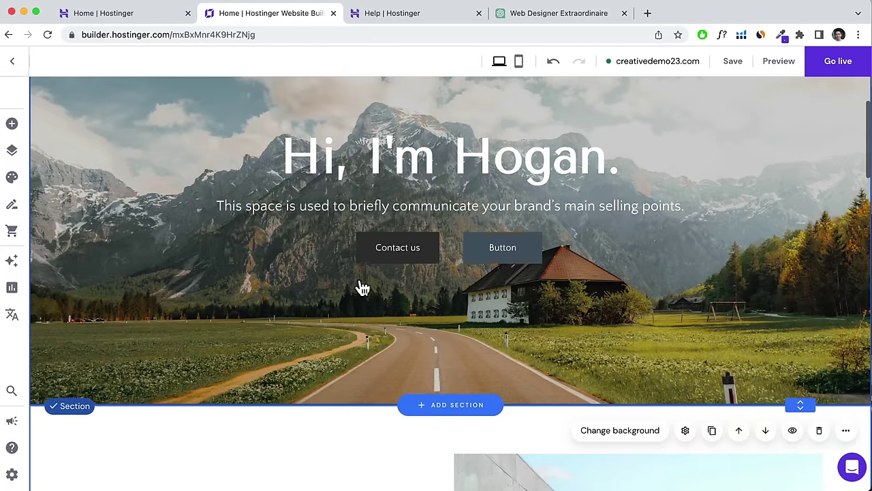
{"action": "left_click", "coordinate": [426, 214]}
{"action": "left_click", "coordinate": [244, 190]}
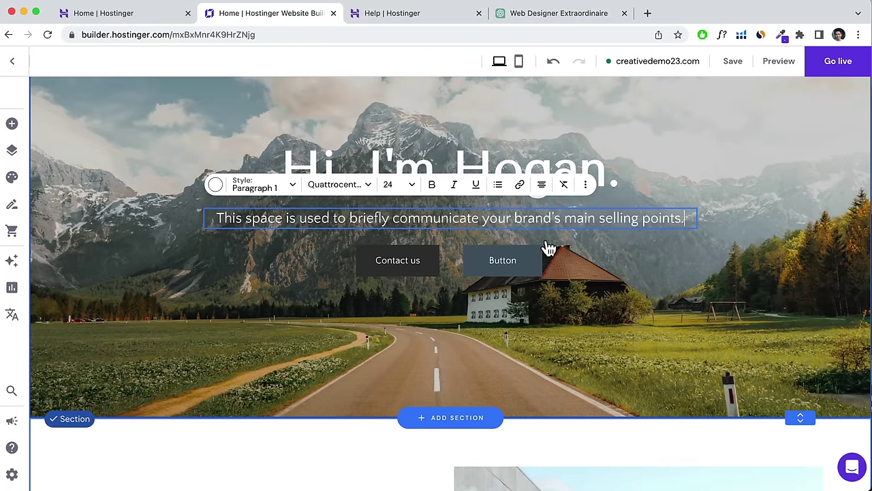
{"action": "triple_click", "coordinate": [561, 220]}
{"action": "right_click", "coordinate": [554, 223]}
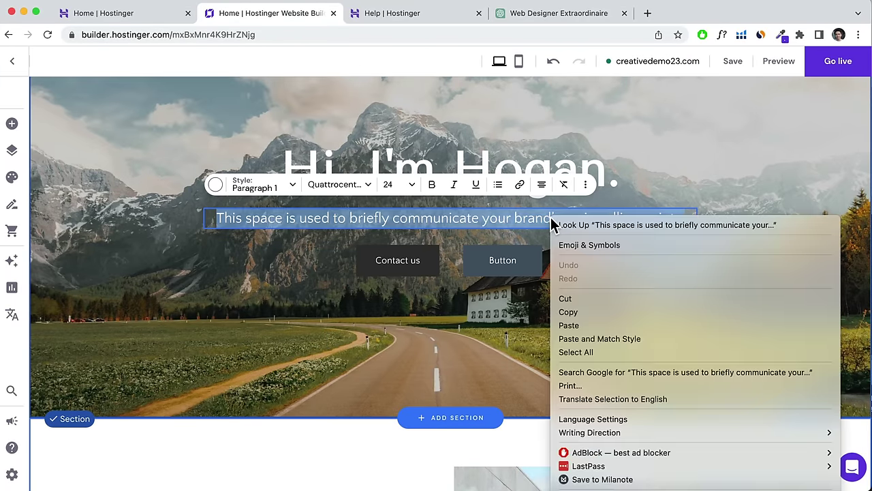
{"action": "left_click", "coordinate": [601, 339]}
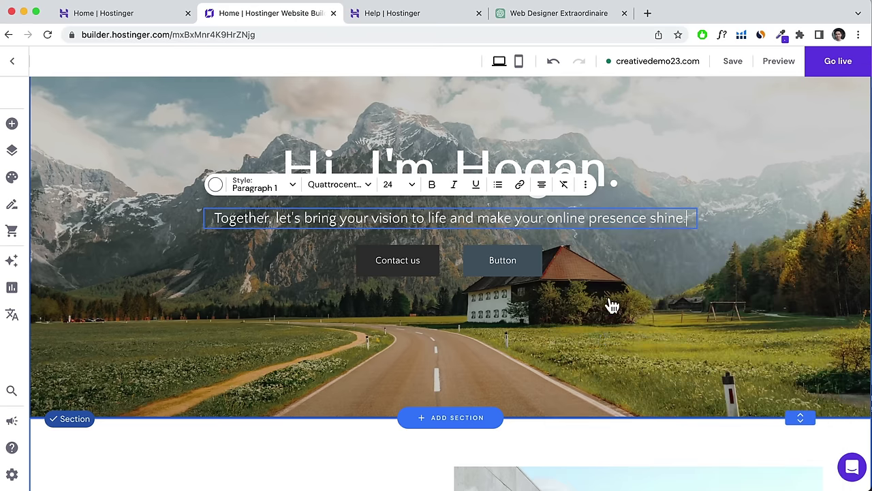
Delete the About Me photo, leaving only the freelance web designer story text.
{"action": "scroll", "coordinate": [668, 288], "scroll_direction": "down", "scroll_amount": 5}
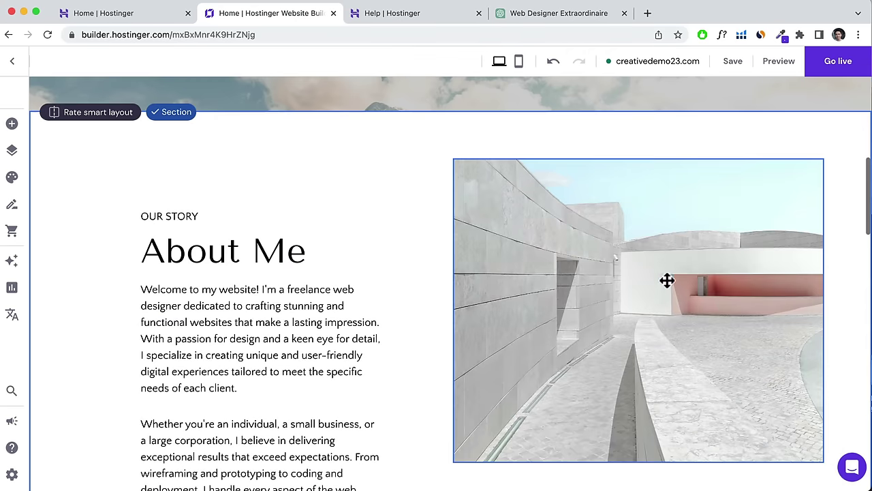
{"action": "left_click", "coordinate": [611, 260]}
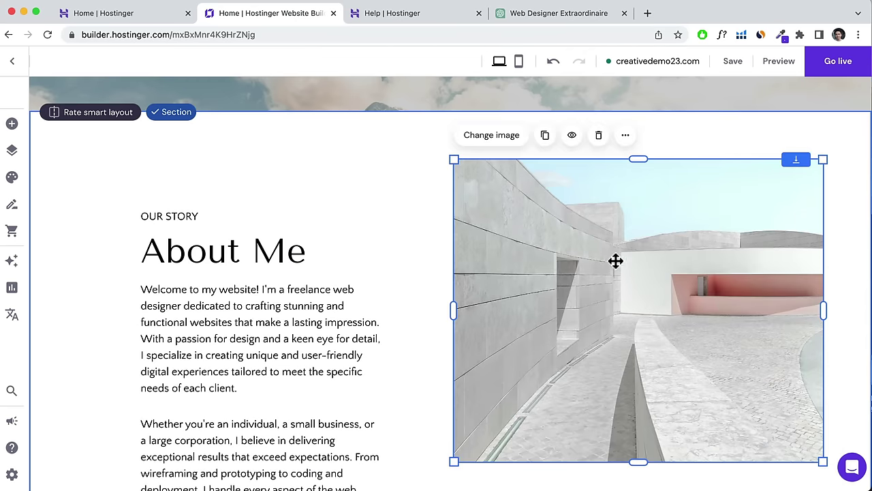
{"action": "left_click", "coordinate": [511, 143]}
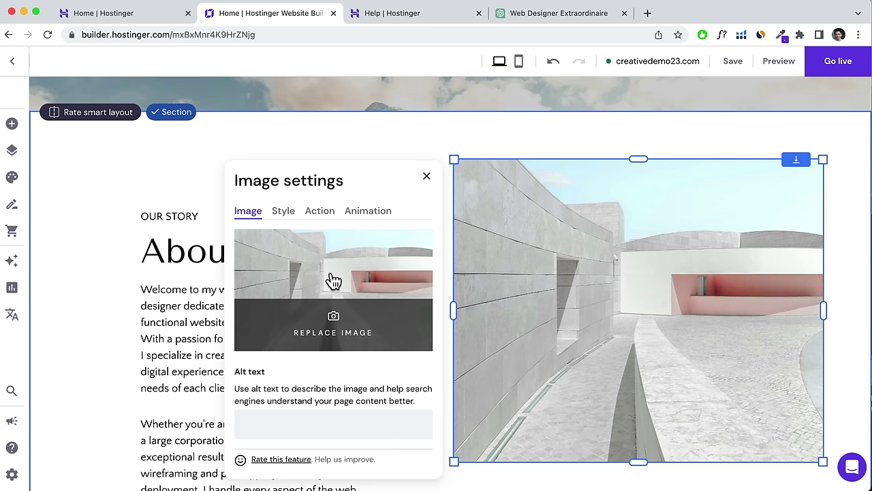
{"action": "left_click", "coordinate": [427, 181]}
{"action": "left_click", "coordinate": [603, 139]}
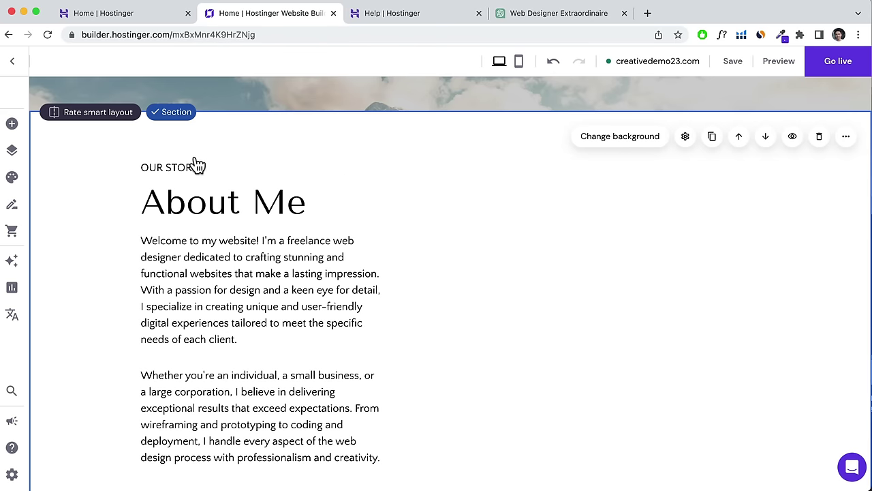
Add a YouTube trailer video beside the About Me text, check its link, and enlarge it slightly.
{"action": "left_click", "coordinate": [12, 123]}
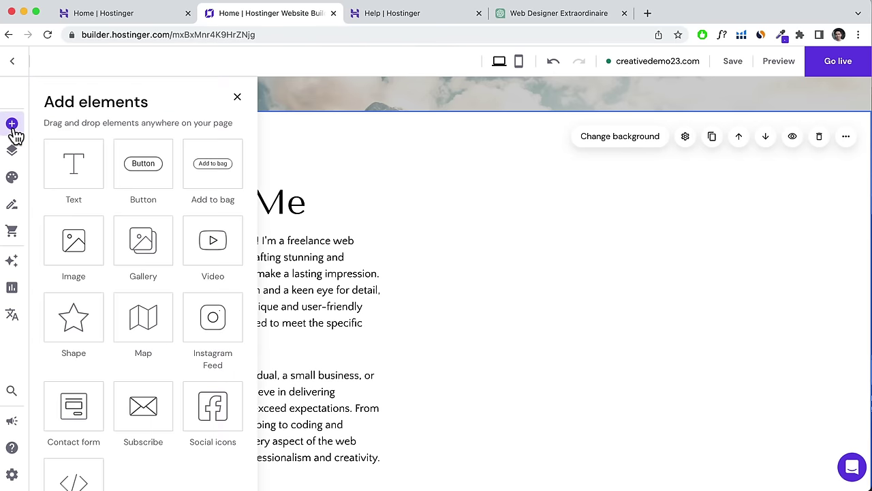
{"action": "left_click_drag", "start_coordinate": [204, 240], "coordinate": [572, 310]}
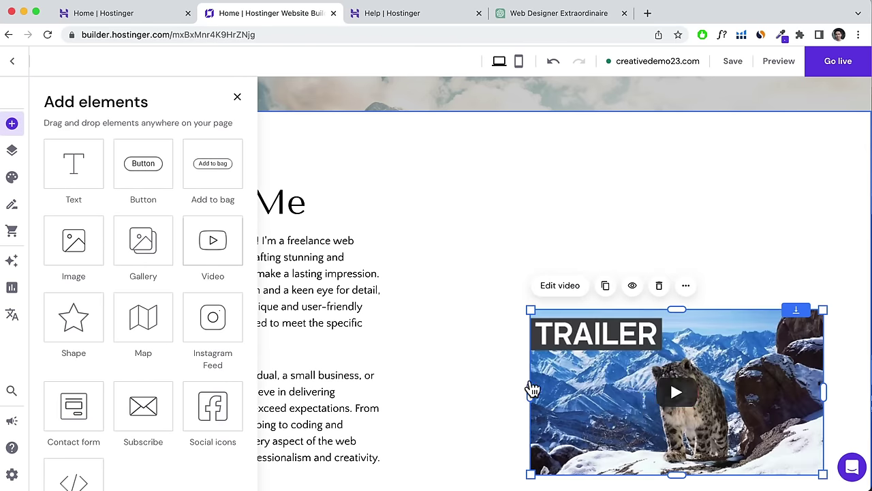
{"action": "left_click_drag", "start_coordinate": [608, 360], "coordinate": [544, 312]}
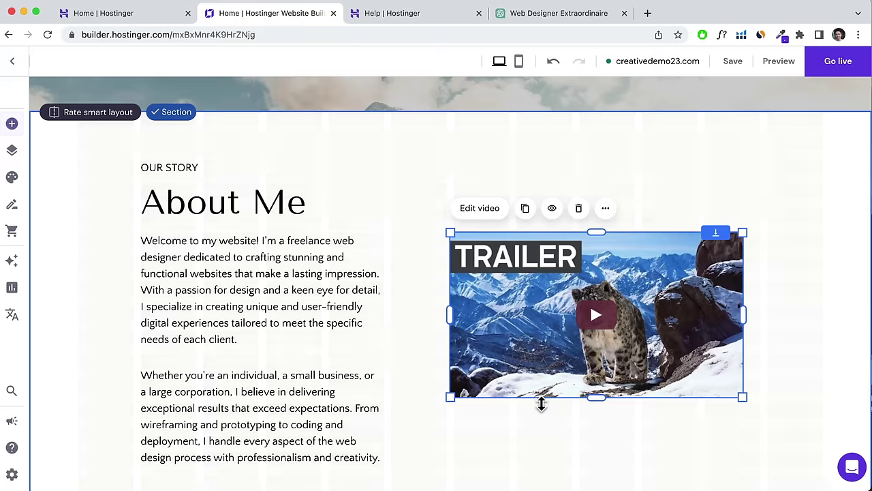
{"action": "scroll", "coordinate": [541, 382], "scroll_direction": "down", "scroll_amount": 2}
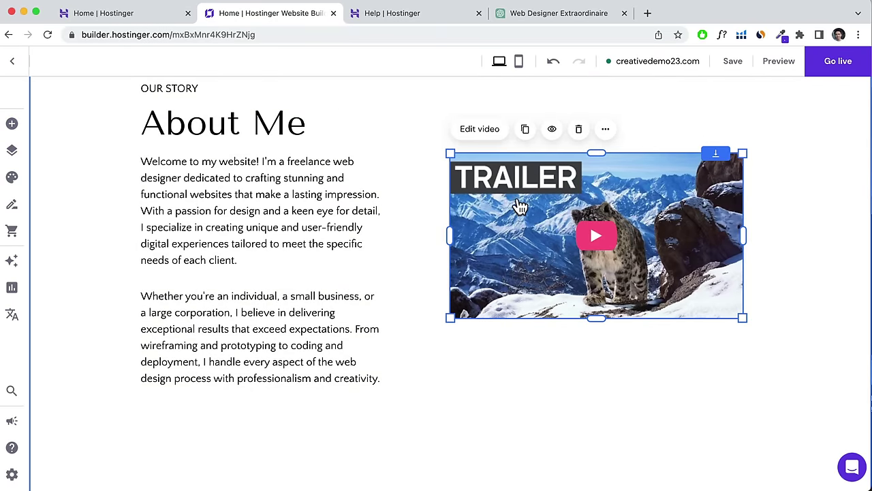
{"action": "left_click", "coordinate": [480, 129]}
{"action": "left_click_drag", "start_coordinate": [239, 195], "coordinate": [436, 210]}
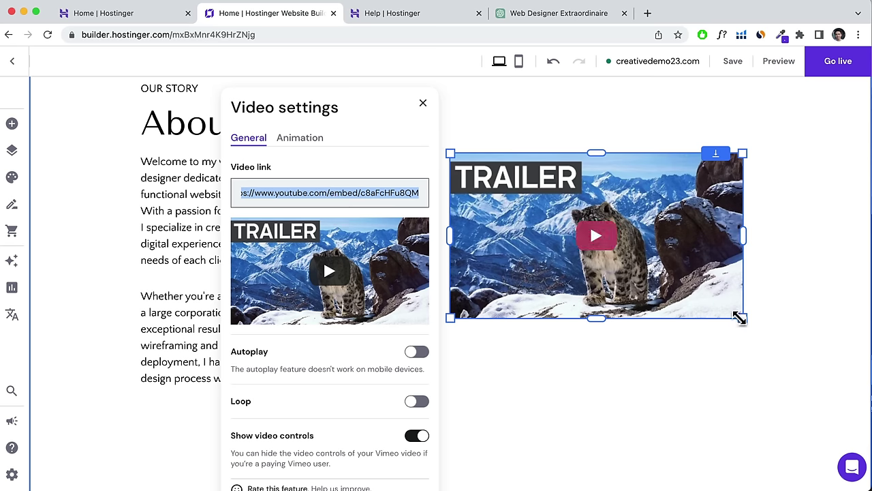
{"action": "left_click_drag", "start_coordinate": [742, 318], "coordinate": [762, 353]}
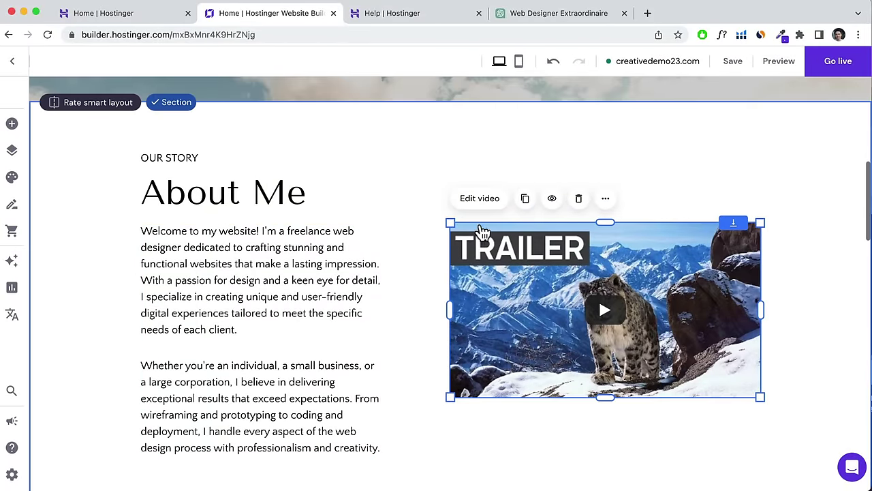
Undo four times to remove the video and restore the About Me photo.
{"action": "left_click", "coordinate": [554, 65]}
{"action": "left_click", "coordinate": [554, 65]}
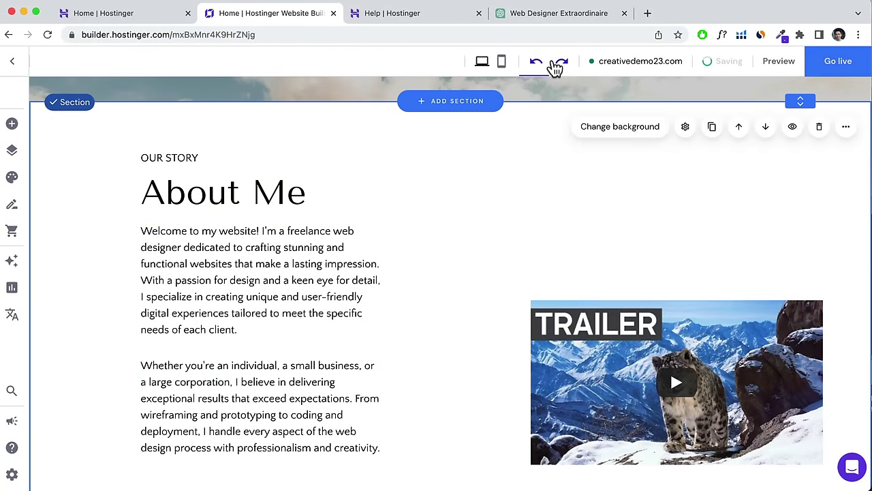
{"action": "left_click", "coordinate": [537, 67]}
{"action": "left_click", "coordinate": [537, 67]}
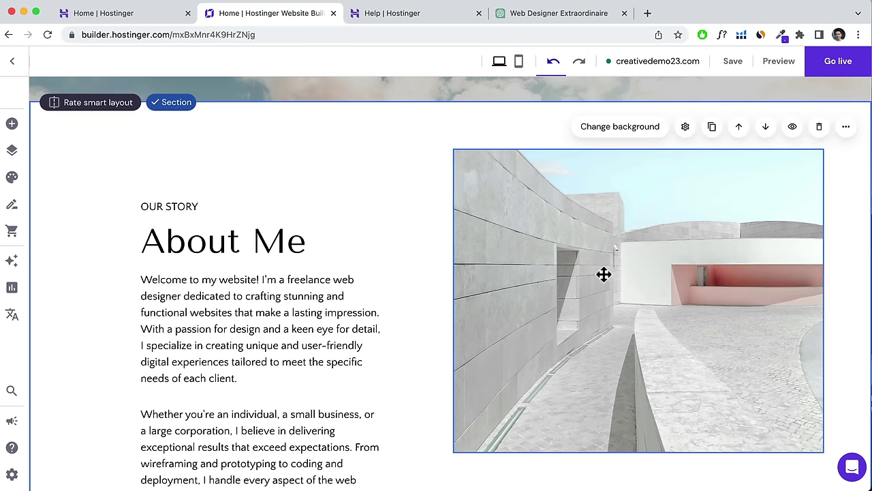
Replace the About Me photo with hero-1 from the Media library and nudge it into place.
{"action": "left_click", "coordinate": [603, 129]}
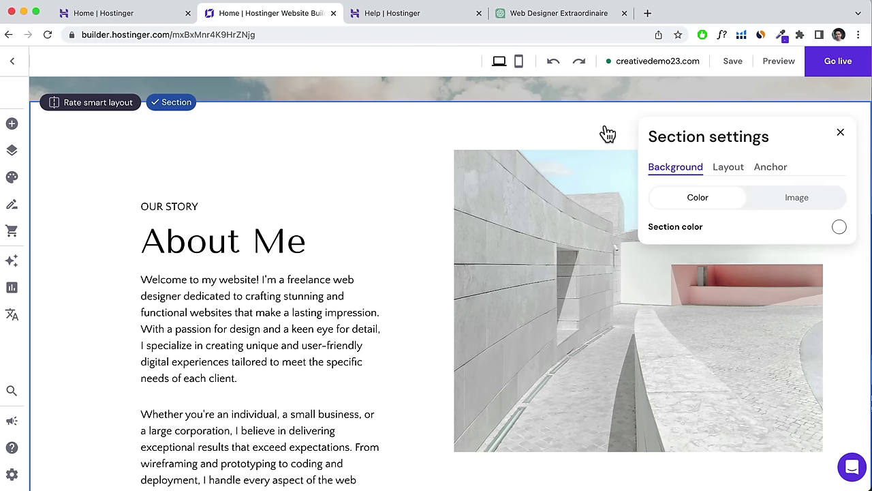
{"action": "left_click", "coordinate": [591, 229]}
{"action": "left_click", "coordinate": [508, 126]}
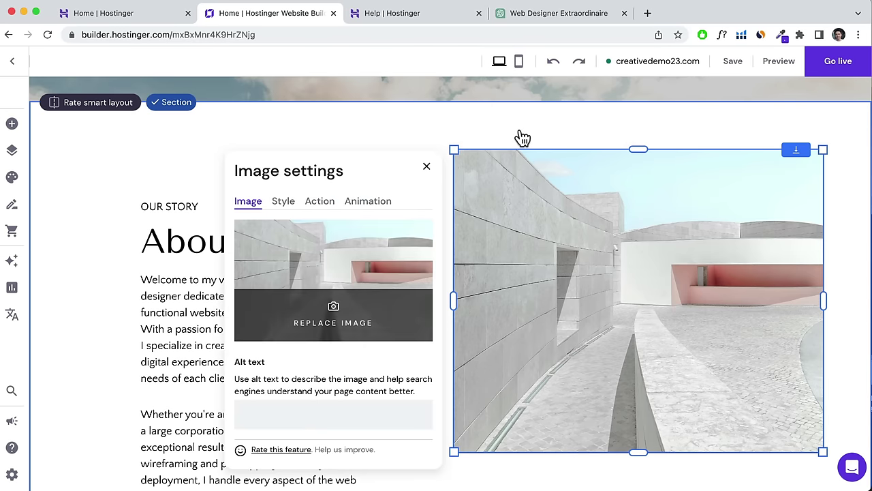
{"action": "left_click", "coordinate": [327, 262]}
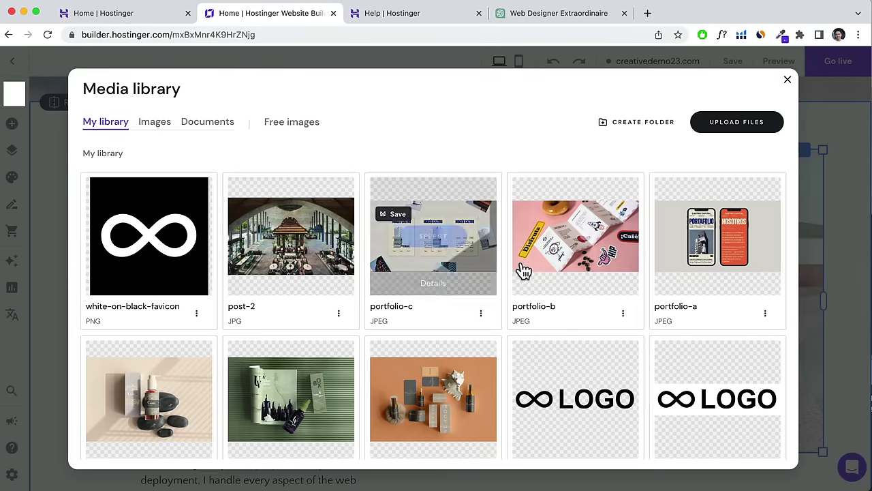
{"action": "scroll", "coordinate": [523, 270], "scroll_direction": "down", "scroll_amount": 5}
{"action": "scroll", "coordinate": [522, 270], "scroll_direction": "down", "scroll_amount": 1}
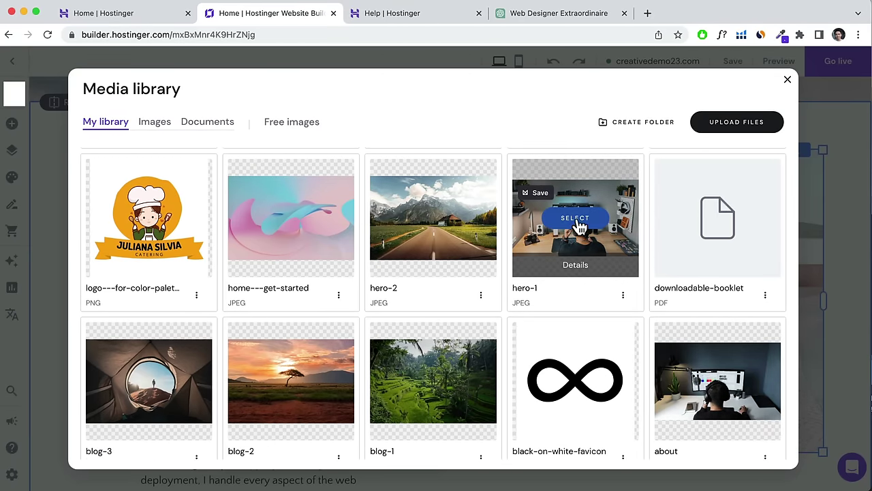
{"action": "left_click", "coordinate": [575, 219]}
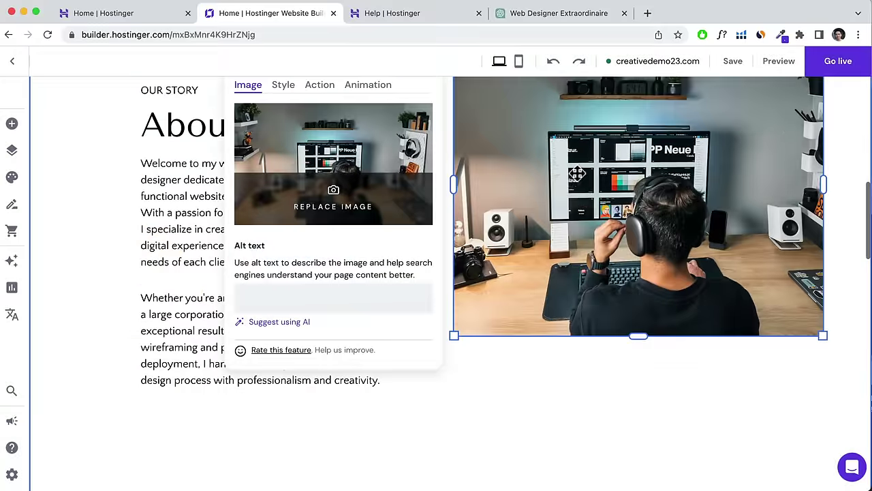
{"action": "left_click_drag", "start_coordinate": [578, 225], "coordinate": [581, 266]}
{"action": "scroll", "coordinate": [582, 270], "scroll_direction": "down", "scroll_amount": 10}
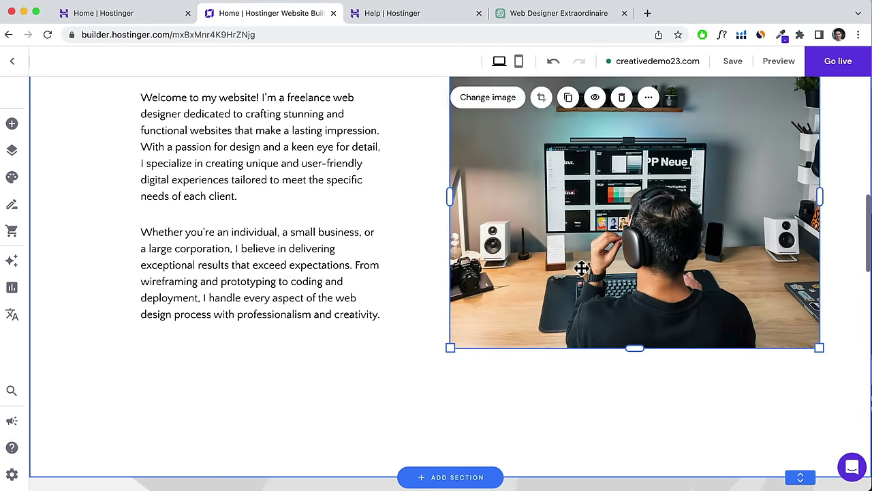
Delete the grey placeholder section.
{"action": "scroll", "coordinate": [583, 274], "scroll_direction": "up", "scroll_amount": 1}
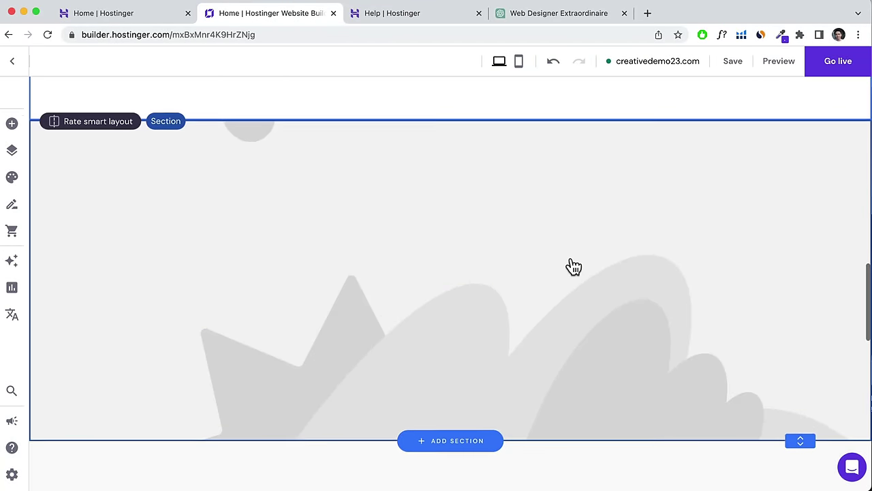
{"action": "left_click", "coordinate": [715, 187]}
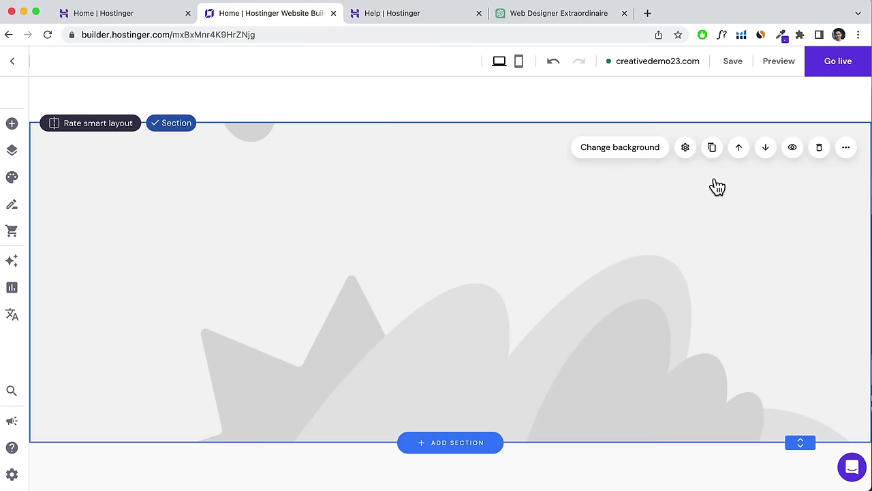
{"action": "left_click", "coordinate": [818, 151]}
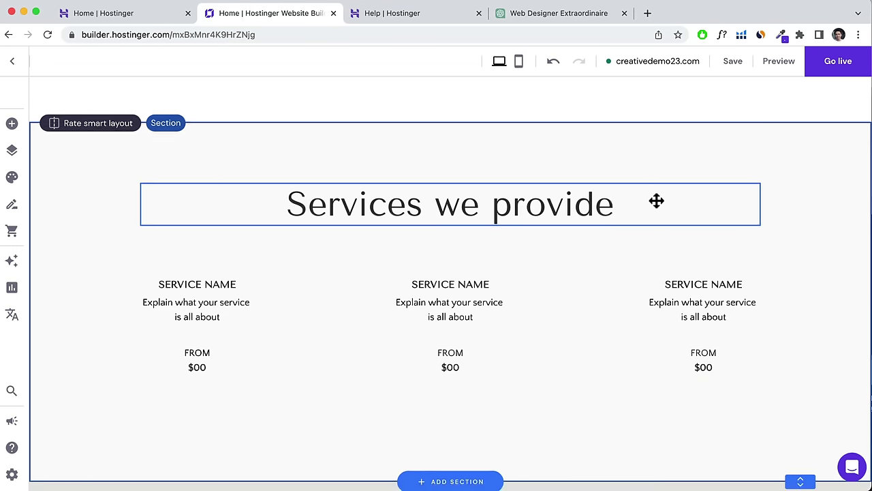
Move the About Me section down the page to the bottom.
{"action": "scroll", "coordinate": [656, 204], "scroll_direction": "up", "scroll_amount": 2}
{"action": "scroll", "coordinate": [656, 208], "scroll_direction": "down", "scroll_amount": 5}
{"action": "scroll", "coordinate": [657, 204], "scroll_direction": "up", "scroll_amount": 10}
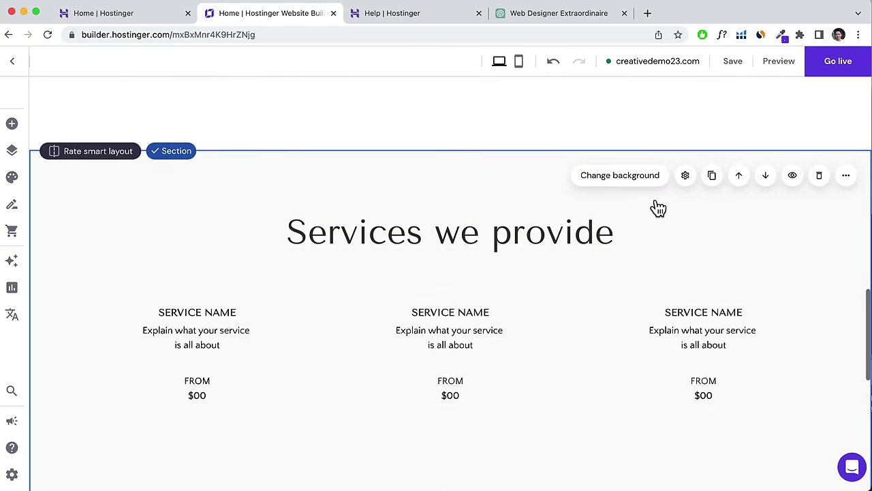
{"action": "scroll", "coordinate": [656, 202], "scroll_direction": "up", "scroll_amount": 1}
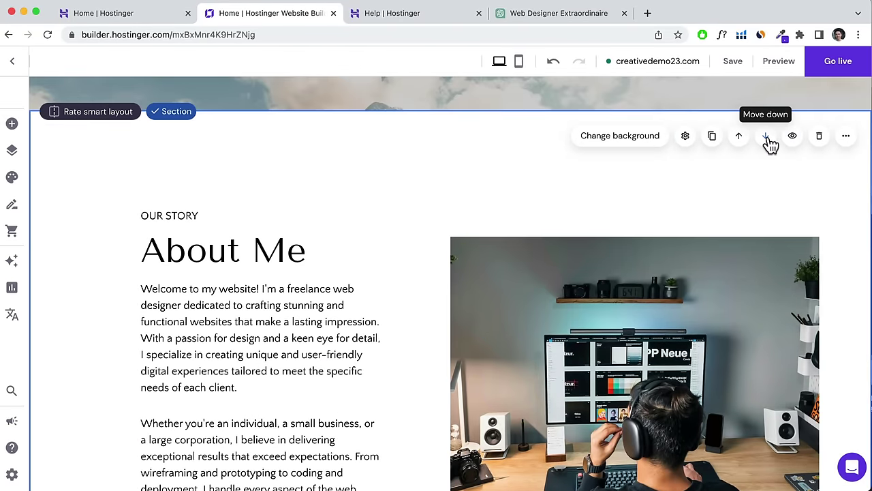
{"action": "left_click", "coordinate": [766, 138]}
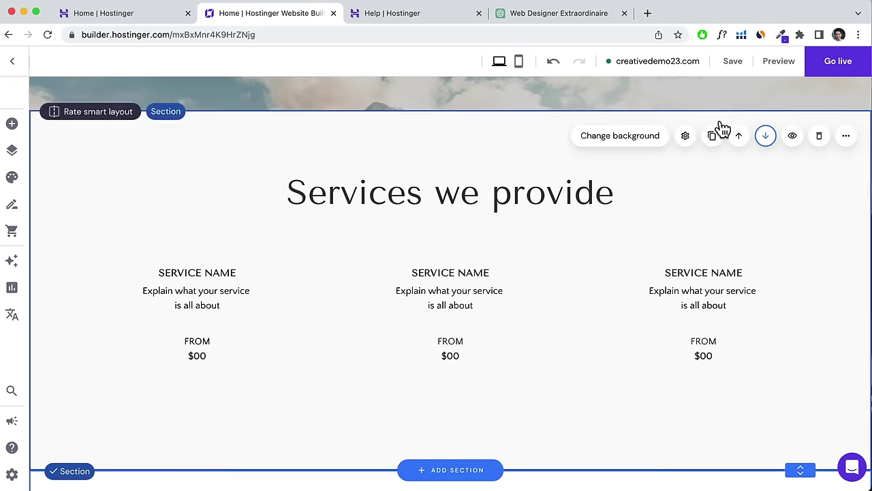
{"action": "left_click", "coordinate": [766, 138]}
Move the About Me section back up until it sits directly above Services.
{"action": "scroll", "coordinate": [611, 264], "scroll_direction": "down", "scroll_amount": 3}
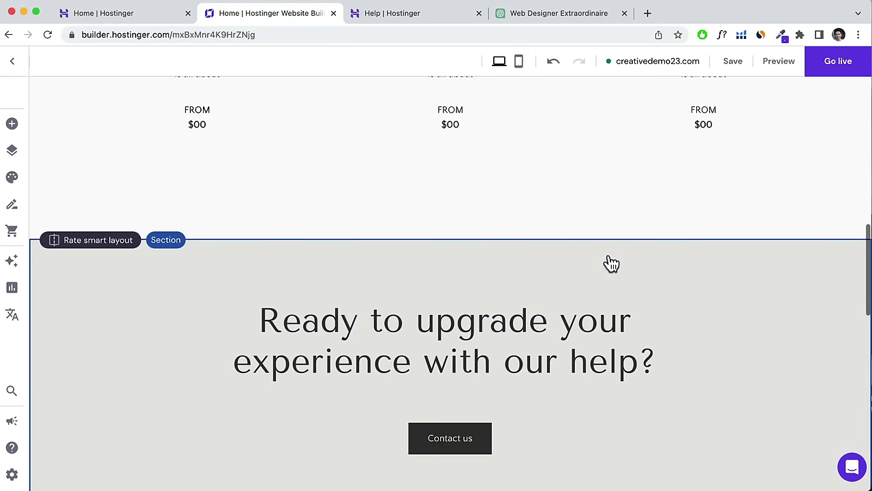
{"action": "scroll", "coordinate": [609, 259], "scroll_direction": "up", "scroll_amount": 10}
{"action": "scroll", "coordinate": [609, 257], "scroll_direction": "down", "scroll_amount": 15}
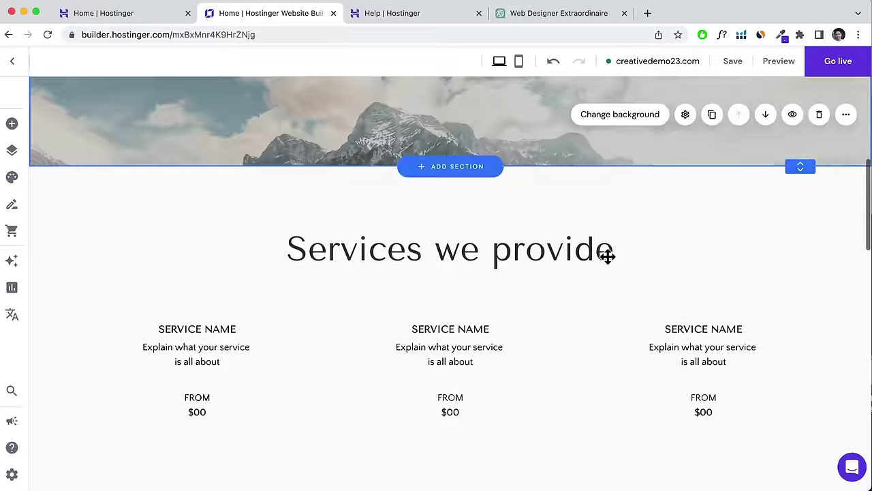
{"action": "scroll", "coordinate": [607, 257], "scroll_direction": "up", "scroll_amount": 3}
{"action": "scroll", "coordinate": [606, 260], "scroll_direction": "up", "scroll_amount": 2}
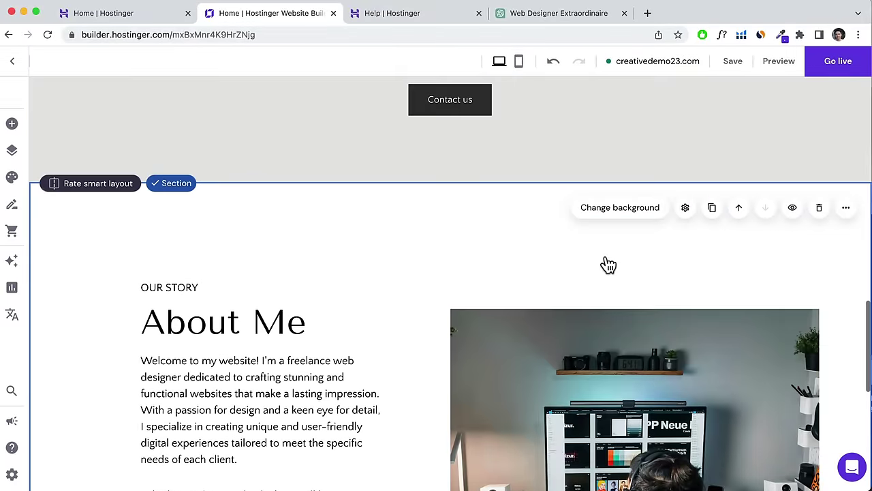
{"action": "left_click", "coordinate": [741, 212]}
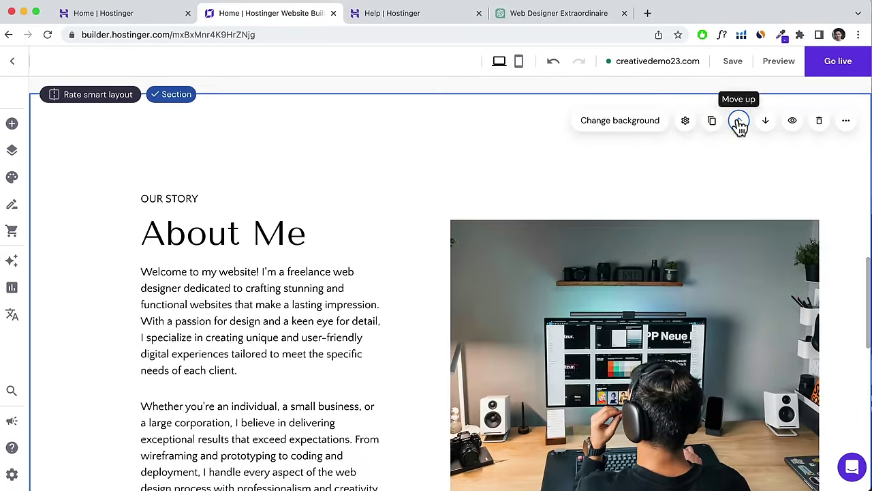
{"action": "left_click", "coordinate": [739, 121]}
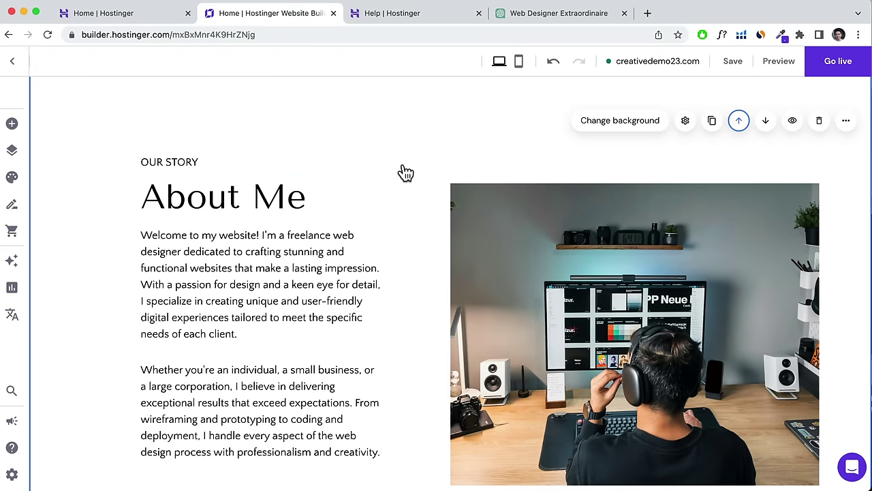
{"action": "scroll", "coordinate": [406, 174], "scroll_direction": "down", "scroll_amount": 5}
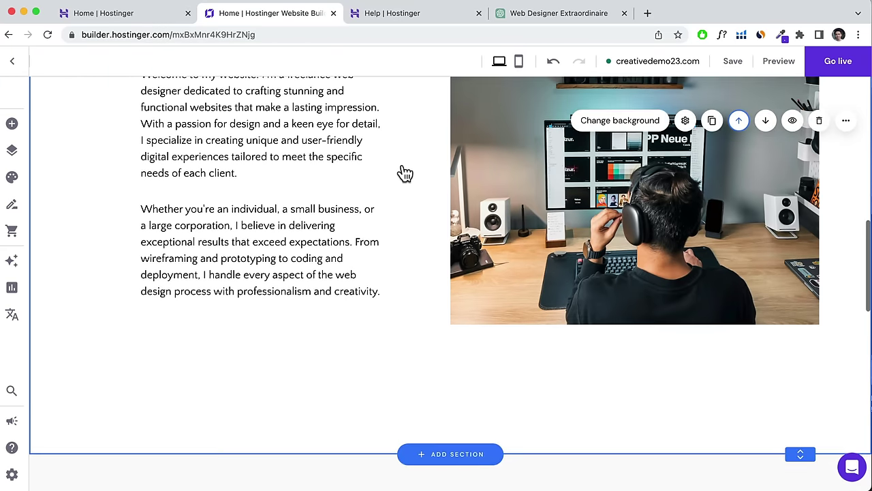
{"action": "scroll", "coordinate": [406, 174], "scroll_direction": "down", "scroll_amount": 1}
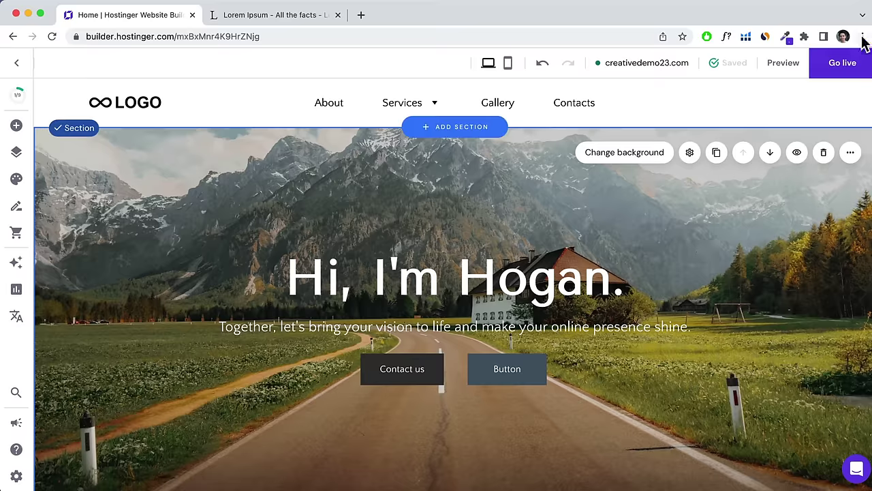
Shorten the heading 'Services we provide' to 'Services'.
{"action": "left_click", "coordinate": [860, 37]}
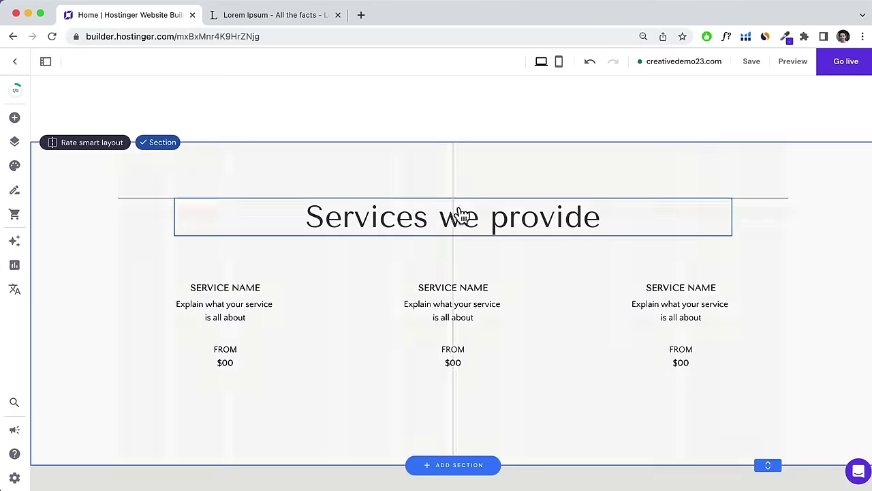
{"action": "left_click", "coordinate": [460, 216]}
{"action": "left_click_drag", "start_coordinate": [593, 216], "coordinate": [425, 216]}
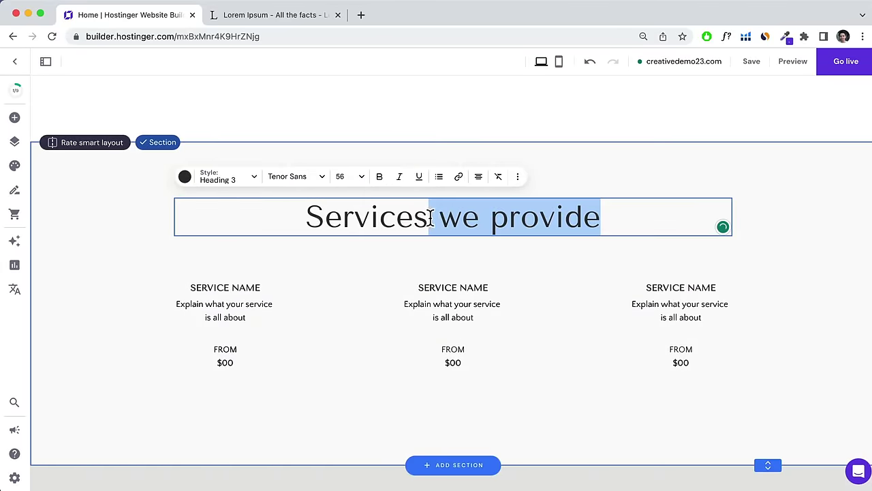
{"action": "key", "text": "BackSpace"}
{"action": "left_click", "coordinate": [578, 196]}
{"action": "scroll", "coordinate": [578, 196], "scroll_direction": "up", "scroll_amount": 6}
{"action": "left_click_drag", "start_coordinate": [191, 162], "coordinate": [456, 286]}
Relabel OUR STORY as WHAT WE DO and rename the services WEB DESIGN, BRANDING, PHOTOGRAPHY.
{"action": "double_click", "coordinate": [456, 289]}
{"action": "type", "text": "WHAT WE DO"}
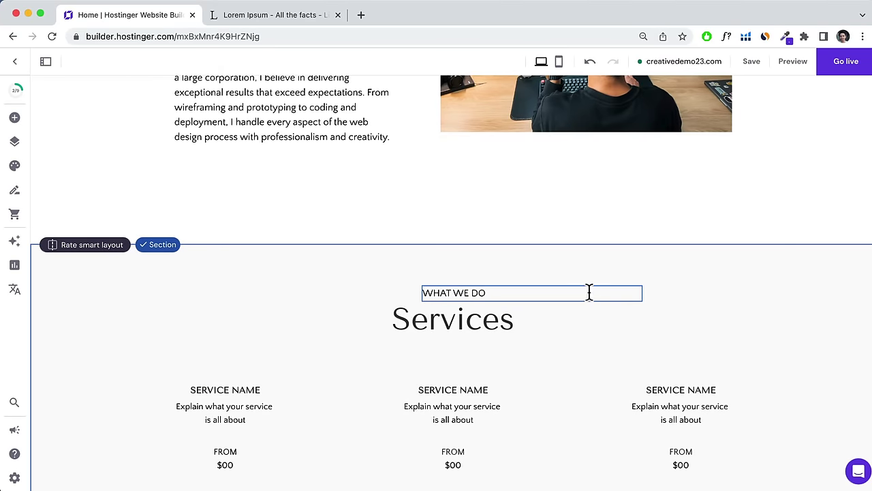
{"action": "left_click_drag", "start_coordinate": [590, 291], "coordinate": [446, 302]}
{"action": "scroll", "coordinate": [234, 275], "scroll_direction": "down", "scroll_amount": 3}
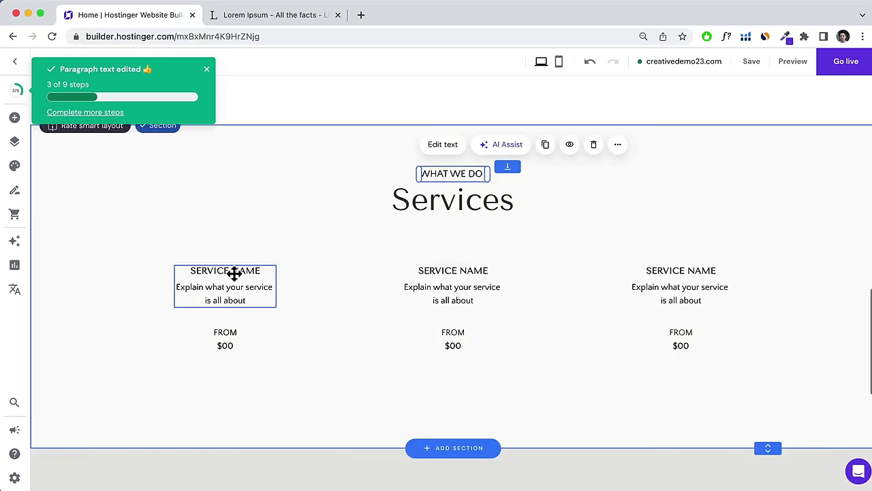
{"action": "double_click", "coordinate": [195, 270]}
{"action": "type", "text": "WEB DESIGN"}
{"action": "double_click", "coordinate": [489, 269]}
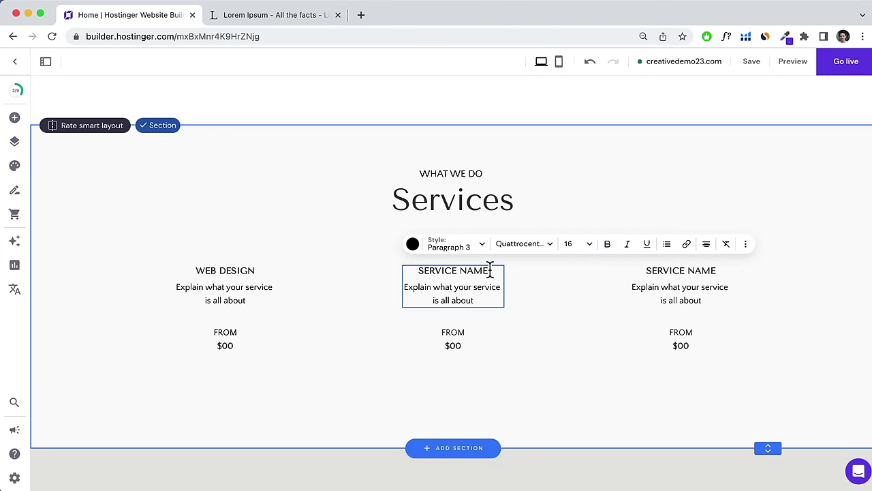
{"action": "type", "text": "BRANDING"}
{"action": "double_click", "coordinate": [645, 270]}
{"action": "type", "text": "PHOTOGRAPHY"}
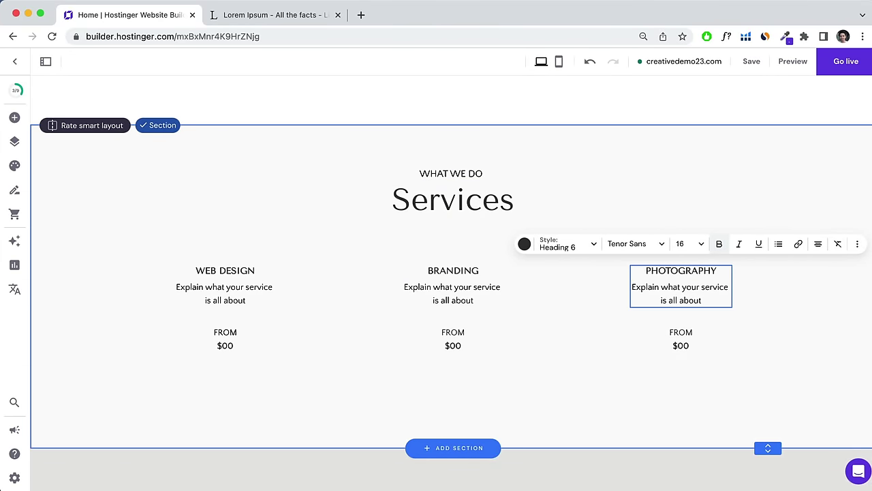
Copy a Lorem Ipsum paragraph into the PHOTOGRAPHY description and widen its box.
{"action": "key", "text": "super+2"}
{"action": "left_click_drag", "start_coordinate": [162, 270], "coordinate": [288, 283]}
{"action": "right_click", "coordinate": [288, 283]}
{"action": "left_click", "coordinate": [381, 307]}
{"action": "key", "text": "super+1"}
{"action": "double_click", "coordinate": [713, 298]}
{"action": "right_click", "coordinate": [713, 298]}
{"action": "left_click", "coordinate": [731, 340]}
{"action": "left_click_drag", "start_coordinate": [641, 326], "coordinate": [576, 325]}
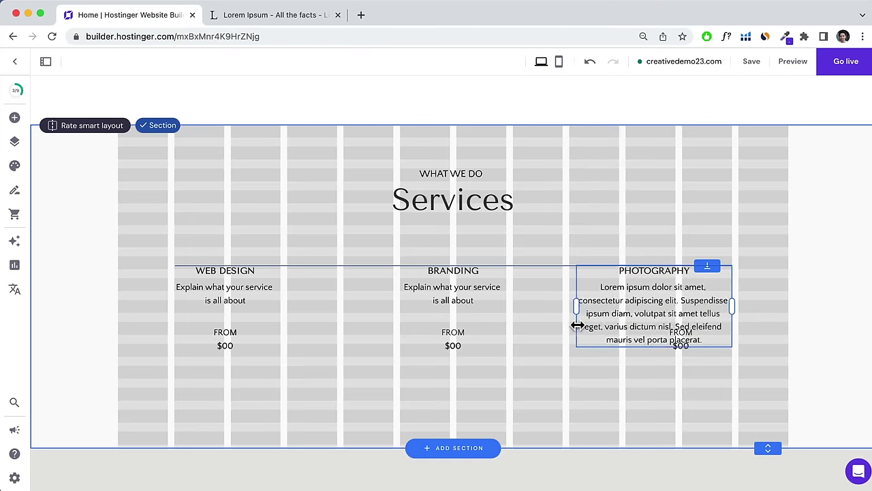
Paste the lorem text into the BRANDING description, widen it, and move its price below.
{"action": "left_click", "coordinate": [427, 269]}
{"action": "double_click", "coordinate": [417, 290]}
{"action": "right_click", "coordinate": [417, 289]}
{"action": "left_click", "coordinate": [467, 340]}
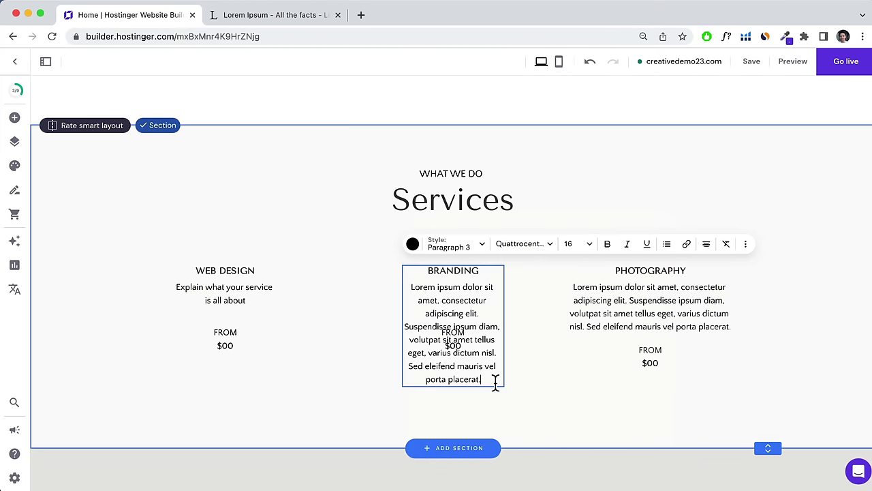
{"action": "left_click_drag", "start_coordinate": [401, 320], "coordinate": [341, 315]}
{"action": "left_click_drag", "start_coordinate": [454, 339], "coordinate": [426, 394]}
{"action": "left_click_drag", "start_coordinate": [502, 320], "coordinate": [504, 306]}
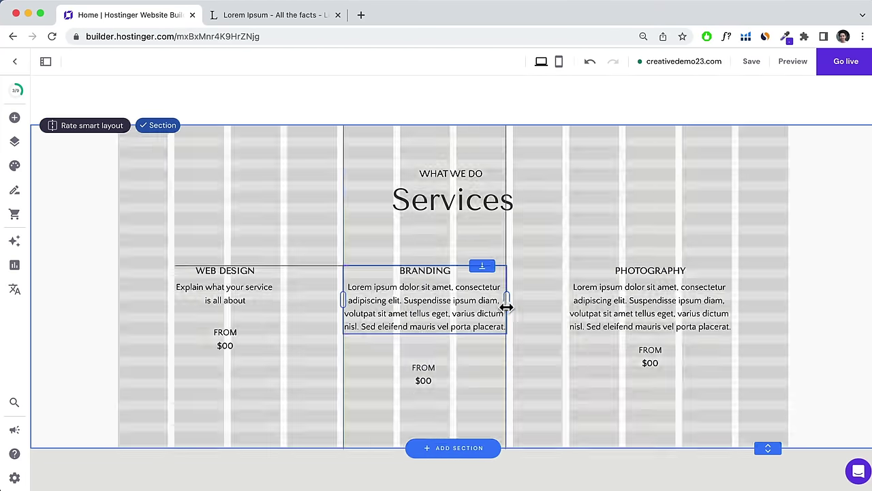
{"action": "left_click_drag", "start_coordinate": [409, 382], "coordinate": [386, 366]}
Paste the lorem text into the WEB DESIGN description, widen it, and move its price below.
{"action": "left_click", "coordinate": [247, 298]}
{"action": "double_click", "coordinate": [247, 298]}
{"action": "key", "text": "super+v"}
{"action": "left_click", "coordinate": [275, 328]}
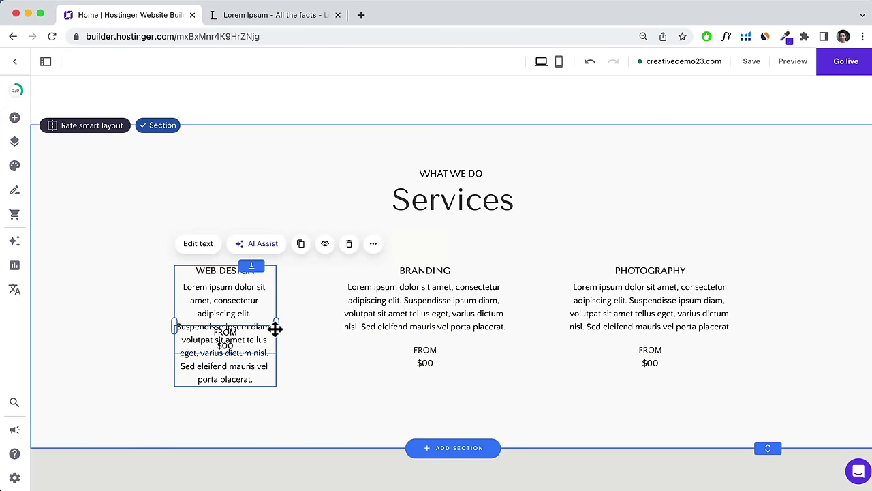
{"action": "left_click_drag", "start_coordinate": [176, 327], "coordinate": [209, 380]}
{"action": "left_click_drag", "start_coordinate": [218, 308], "coordinate": [249, 311]}
Realign the three description boxes and centre each price under its text.
{"action": "left_click_drag", "start_coordinate": [401, 308], "coordinate": [429, 311]}
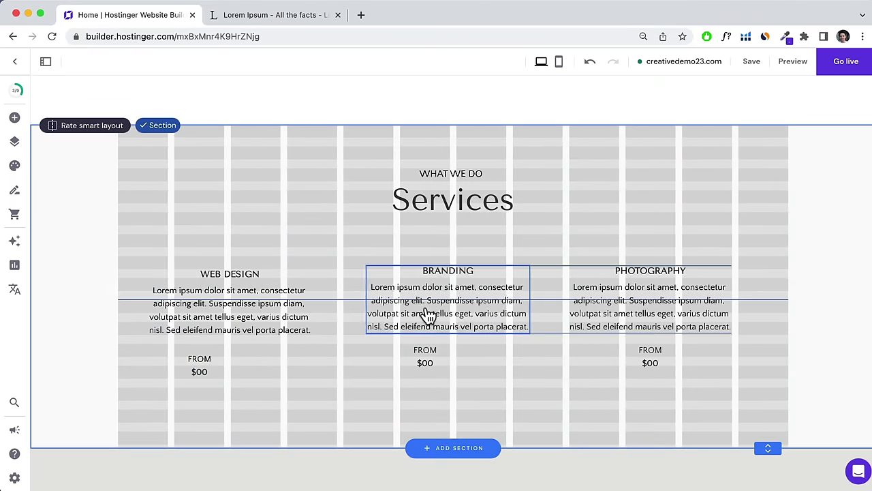
{"action": "left_click_drag", "start_coordinate": [657, 312], "coordinate": [673, 312]}
{"action": "left_click_drag", "start_coordinate": [200, 364], "coordinate": [229, 361]}
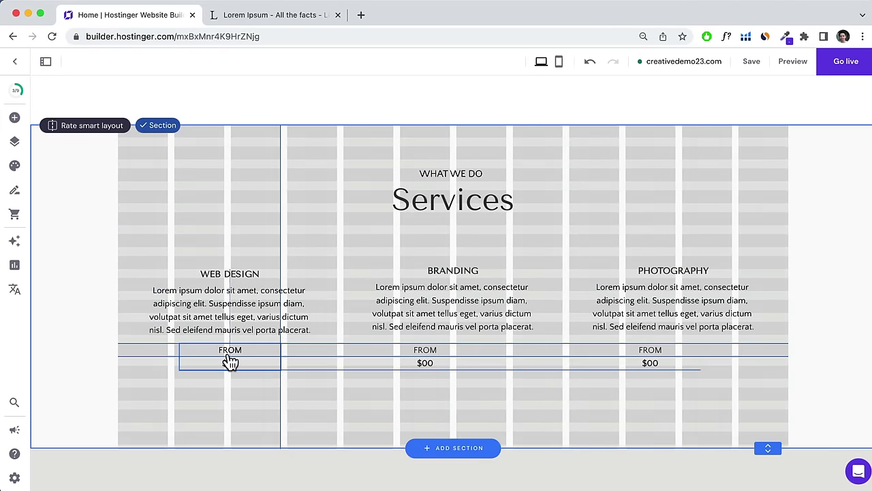
{"action": "left_click_drag", "start_coordinate": [425, 361], "coordinate": [453, 361]}
{"action": "left_click_drag", "start_coordinate": [664, 364], "coordinate": [689, 364]}
Set the prices to $3000 for WEB DESIGN, $2500 for BRANDING and $1500 for PHOTOGRAPHY.
{"action": "double_click", "coordinate": [225, 355]}
{"action": "type", "text": "30"}
{"action": "left_click", "coordinate": [449, 361]}
{"action": "double_click", "coordinate": [450, 360]}
{"action": "type", "text": "25"}
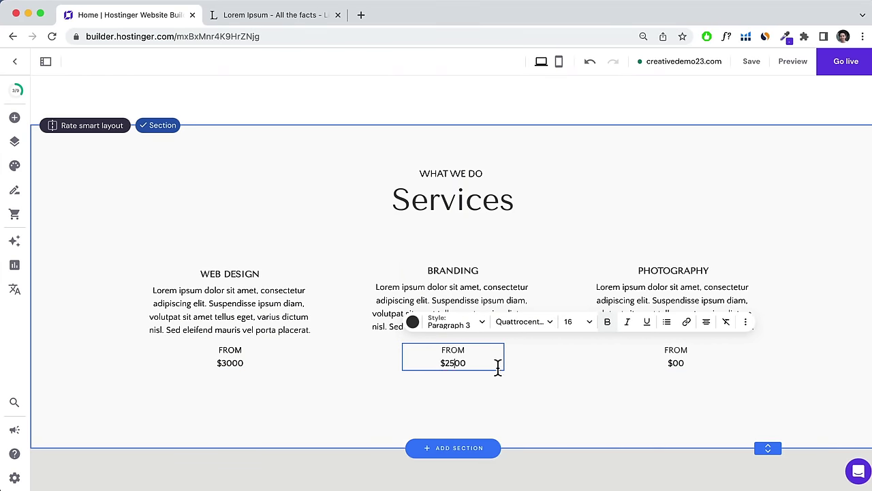
{"action": "double_click", "coordinate": [675, 362]}
{"action": "type", "text": "15"}
{"action": "left_click", "coordinate": [453, 447]}
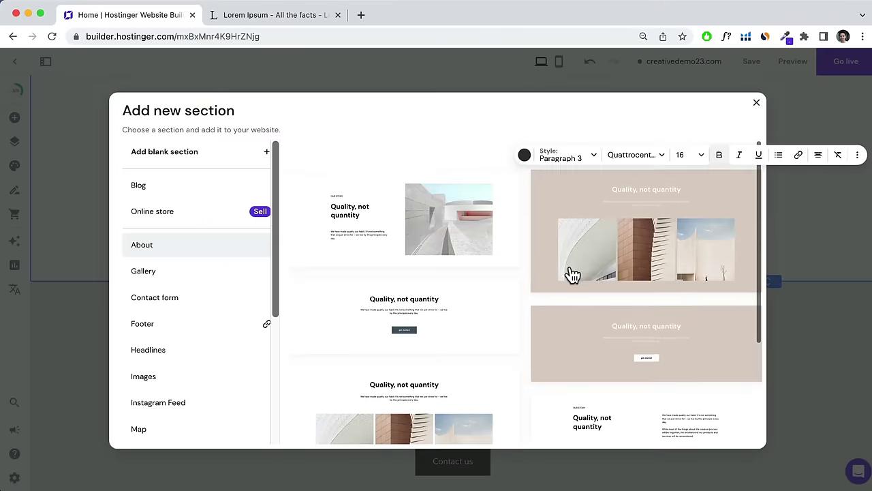
Add the 'Quality, not quantity' section and replace its three images, using portfolio-1 on the right.
{"action": "left_click", "coordinate": [571, 273]}
{"action": "scroll", "coordinate": [496, 257], "scroll_direction": "up", "scroll_amount": 3}
{"action": "left_click", "coordinate": [177, 204]}
{"action": "left_click", "coordinate": [443, 346]}
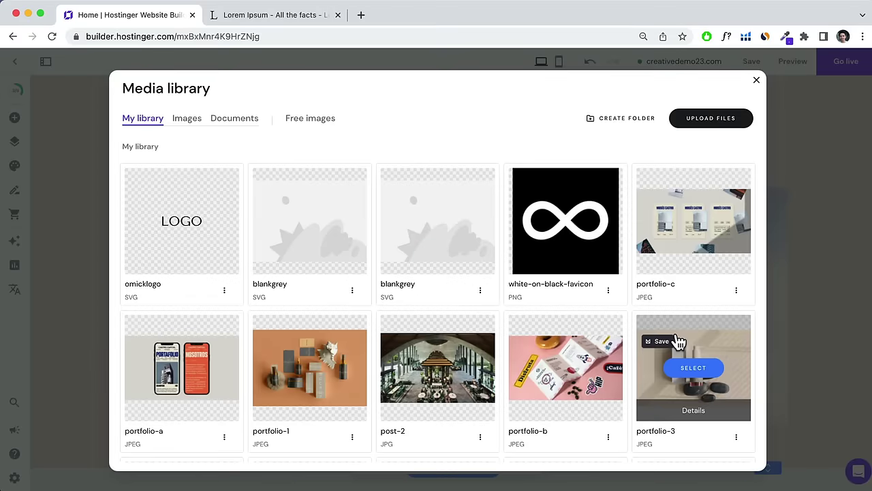
{"action": "left_click", "coordinate": [693, 364]}
{"action": "left_click", "coordinate": [399, 195]}
{"action": "left_click", "coordinate": [671, 336]}
{"action": "left_click", "coordinate": [181, 320]}
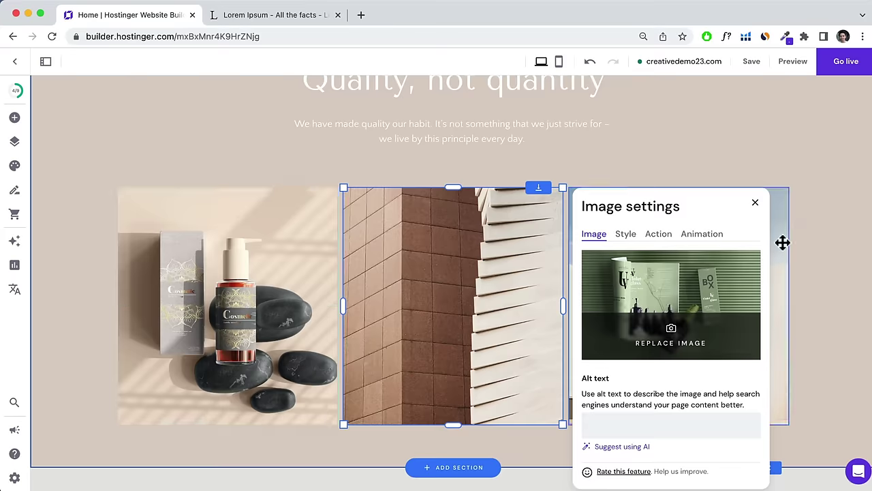
{"action": "left_click", "coordinate": [781, 241]}
{"action": "left_click", "coordinate": [496, 280]}
{"action": "left_click", "coordinate": [276, 185]}
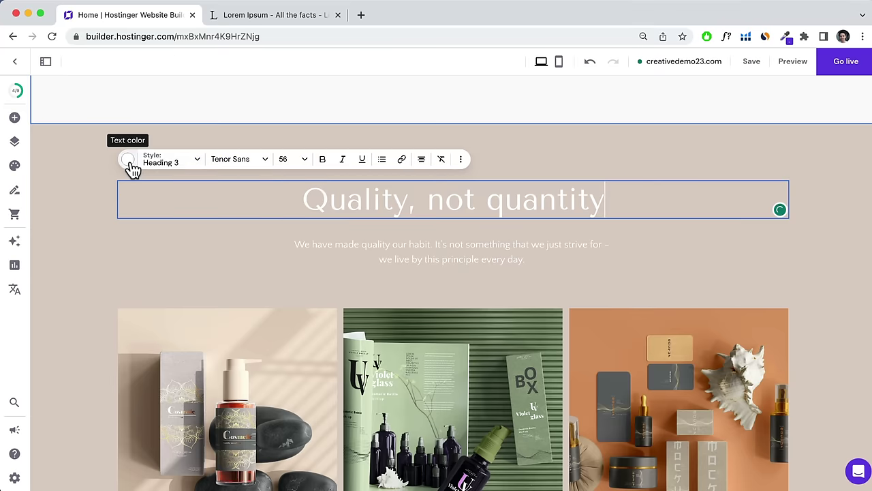
Review text colour choices for the 'Quality, not quantity' heading and paragraph.
{"action": "left_click", "coordinate": [130, 159]}
{"action": "left_click", "coordinate": [481, 253]}
{"action": "left_click", "coordinate": [298, 217]}
Give the Ready to upgrade section an image background and a website-colour heading.
{"action": "scroll", "coordinate": [552, 229], "scroll_direction": "down", "scroll_amount": 6}
{"action": "left_click", "coordinate": [649, 181]}
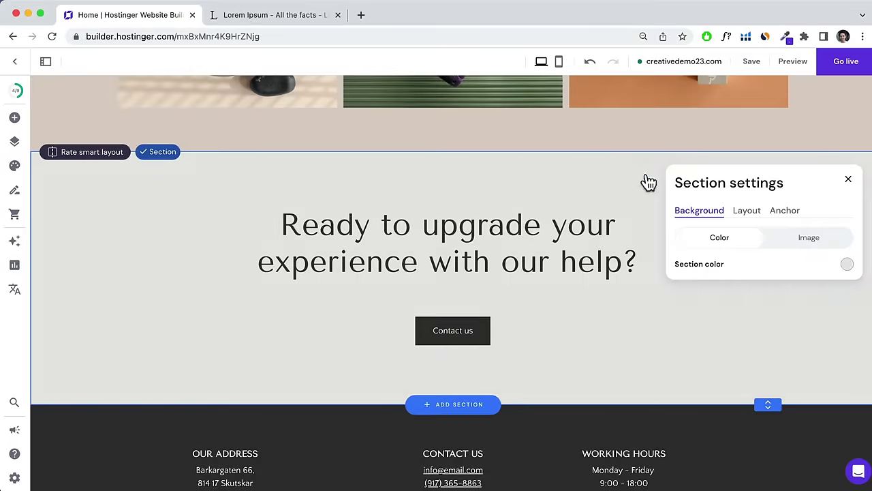
{"action": "left_click", "coordinate": [809, 237]}
{"action": "left_click", "coordinate": [809, 343]}
{"action": "scroll", "coordinate": [496, 234], "scroll_direction": "down", "scroll_amount": 5}
{"action": "left_click", "coordinate": [181, 255]}
{"action": "left_click", "coordinate": [432, 249]}
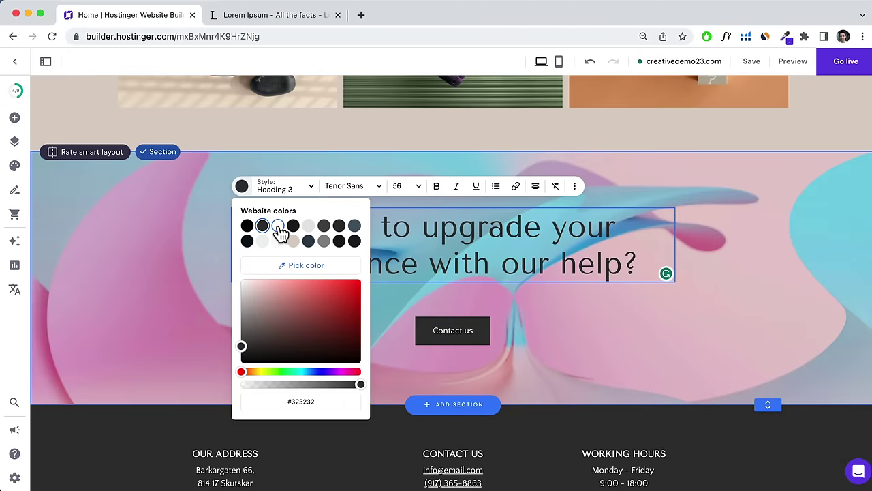
{"action": "scroll", "coordinate": [370, 293], "scroll_direction": "up", "scroll_amount": 10}
{"action": "left_click", "coordinate": [452, 155]}
{"action": "scroll", "coordinate": [475, 137], "scroll_direction": "down", "scroll_amount": 2}
Change the label to PORTFOLIO and the 'Quality, not quantity' heading to 'My Work'.
{"action": "left_click", "coordinate": [461, 401]}
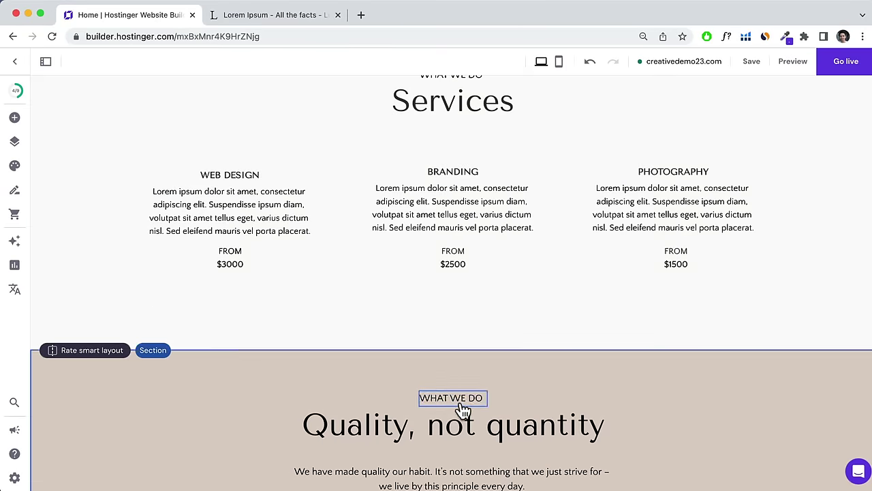
{"action": "left_click_drag", "start_coordinate": [486, 399], "coordinate": [423, 396]}
{"action": "type", "text": "PORTFOLIO"}
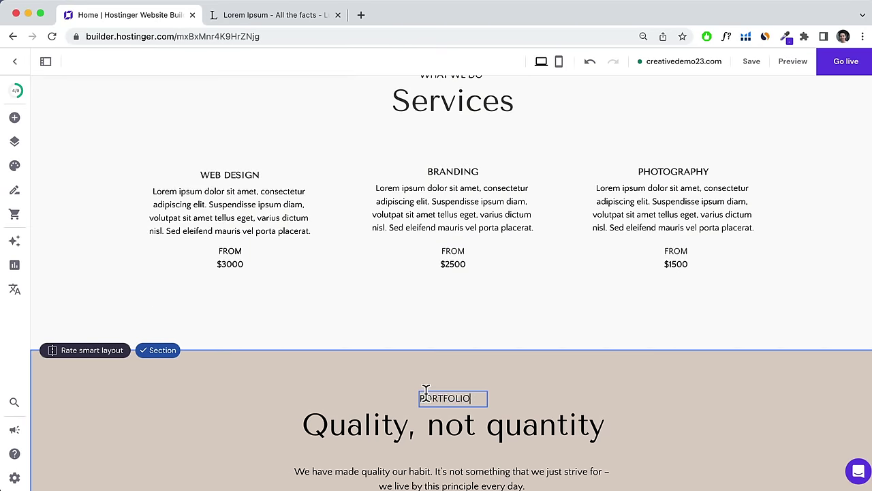
{"action": "triple_click", "coordinate": [432, 425]}
{"action": "type", "text": "My Work"}
Set the portfolio section's background colour to white.
{"action": "scroll", "coordinate": [78, 191], "scroll_direction": "down", "scroll_amount": 3}
{"action": "left_click", "coordinate": [673, 172]}
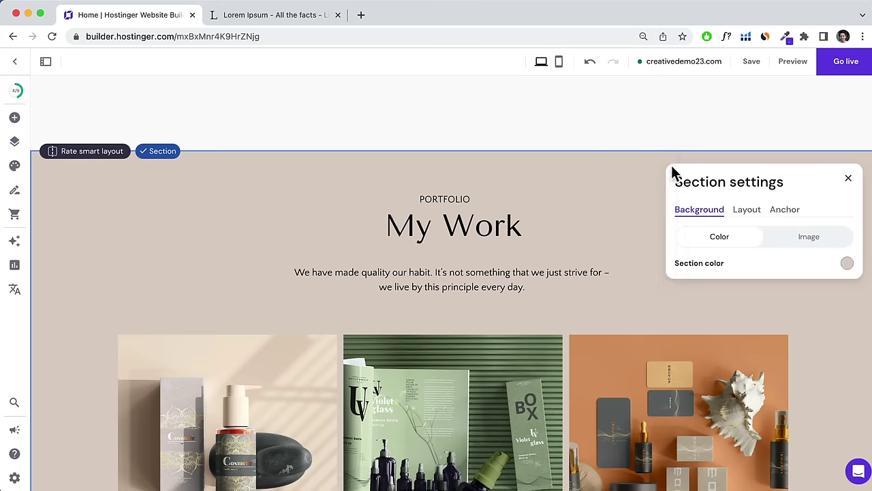
{"action": "left_click", "coordinate": [847, 262]}
{"action": "left_click", "coordinate": [580, 180]}
{"action": "scroll", "coordinate": [461, 205], "scroll_direction": "down", "scroll_amount": 5}
Scroll through About Me, Services and My Work, select the PORTFOLIO label, and continue to the footer.
{"action": "scroll", "coordinate": [757, 361], "scroll_direction": "up", "scroll_amount": 15}
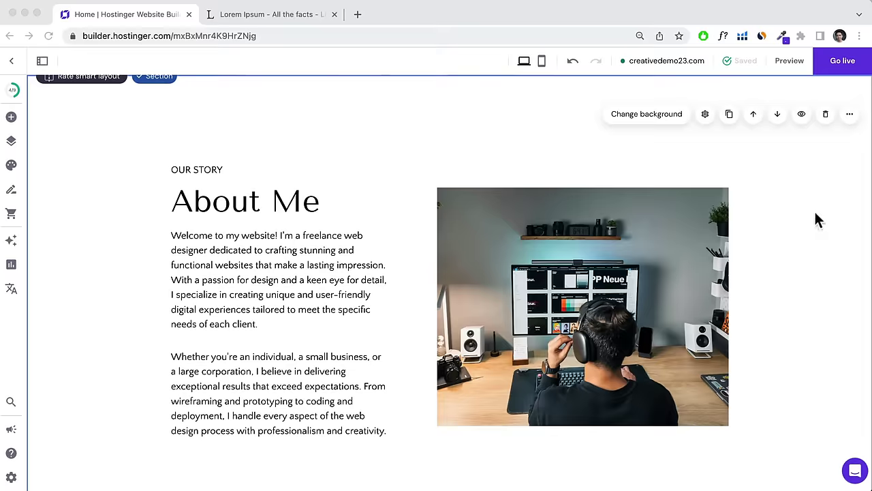
{"action": "scroll", "coordinate": [821, 215], "scroll_direction": "down", "scroll_amount": 3}
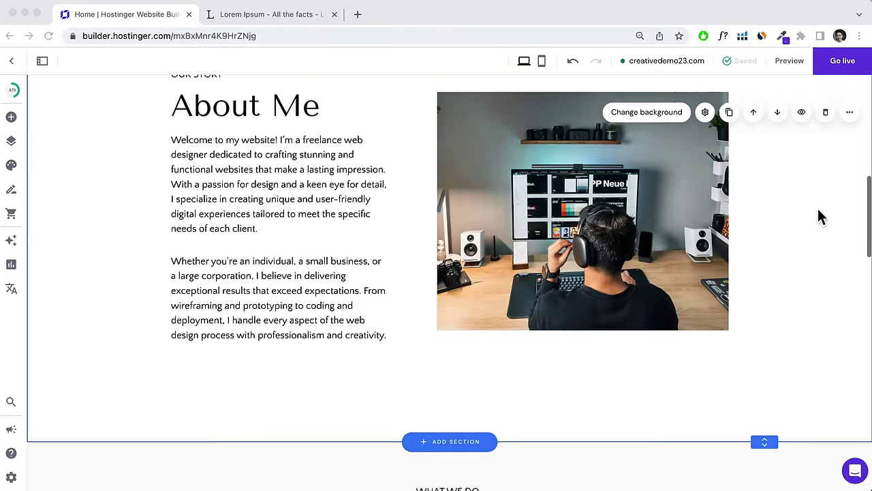
{"action": "scroll", "coordinate": [821, 215], "scroll_direction": "down", "scroll_amount": 6}
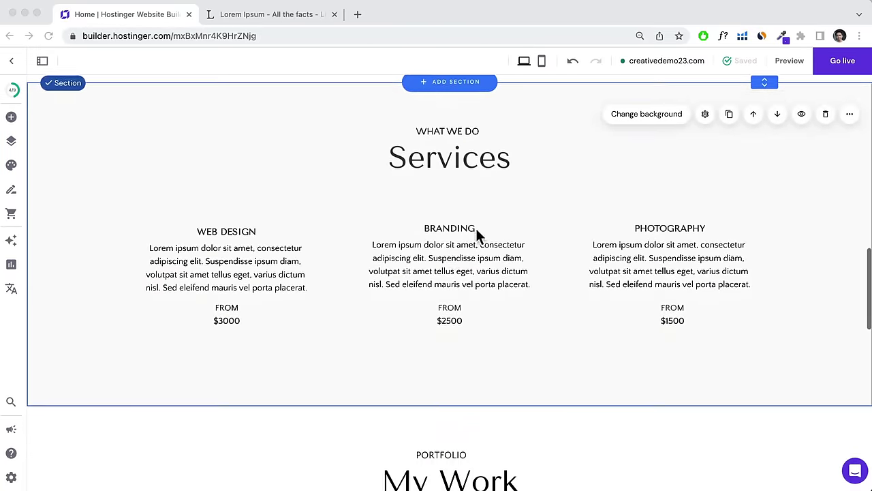
{"action": "scroll", "coordinate": [471, 162], "scroll_direction": "down", "scroll_amount": 3}
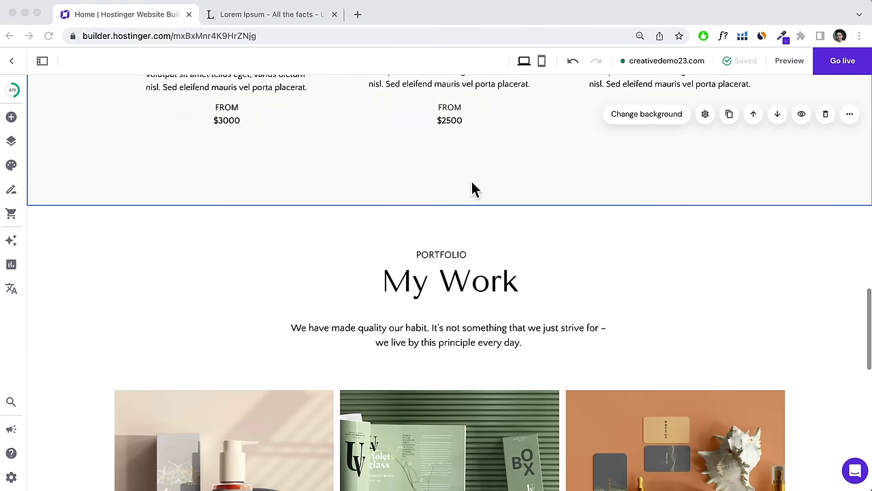
{"action": "scroll", "coordinate": [471, 180], "scroll_direction": "down", "scroll_amount": 2}
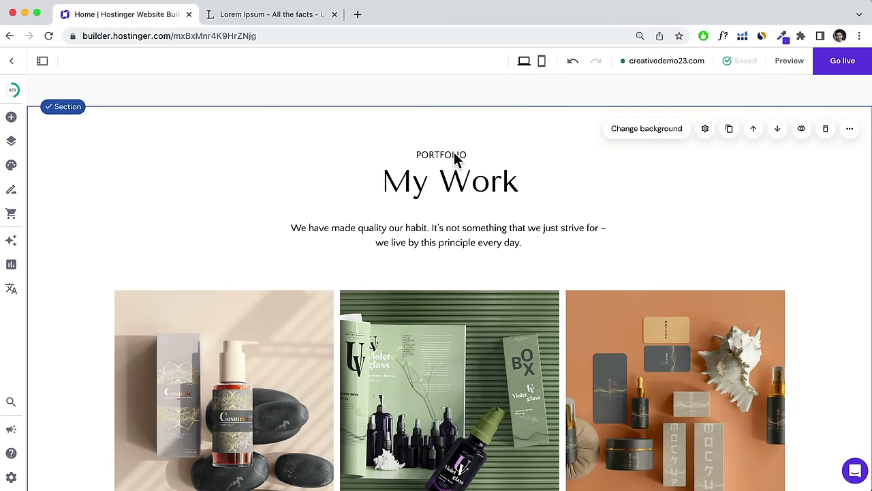
{"action": "left_click", "coordinate": [463, 162]}
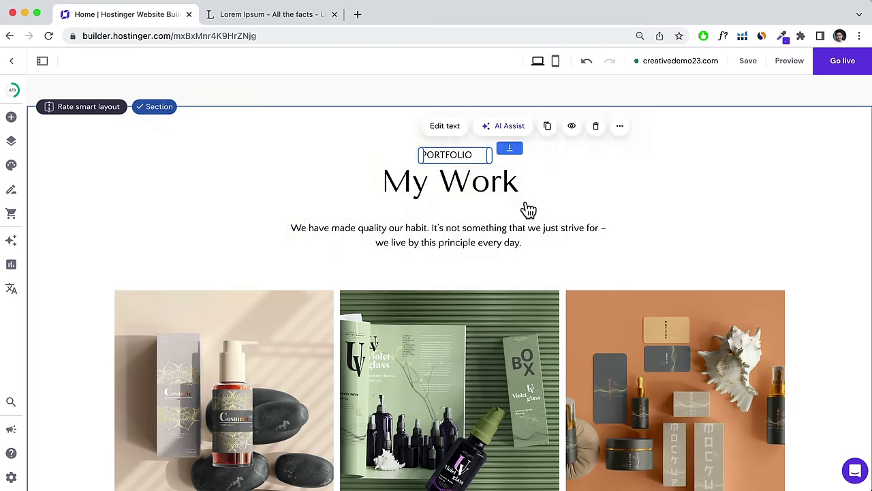
{"action": "scroll", "coordinate": [529, 210], "scroll_direction": "down", "scroll_amount": 8}
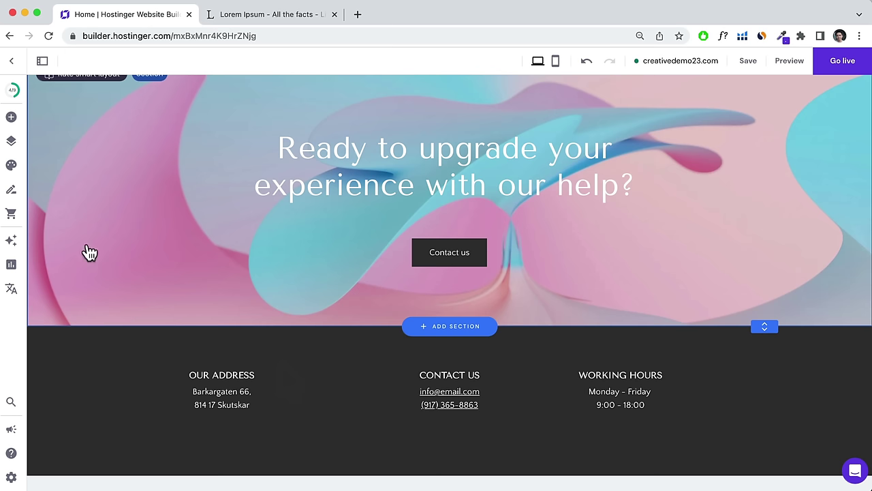
{"action": "left_click", "coordinate": [11, 119]}
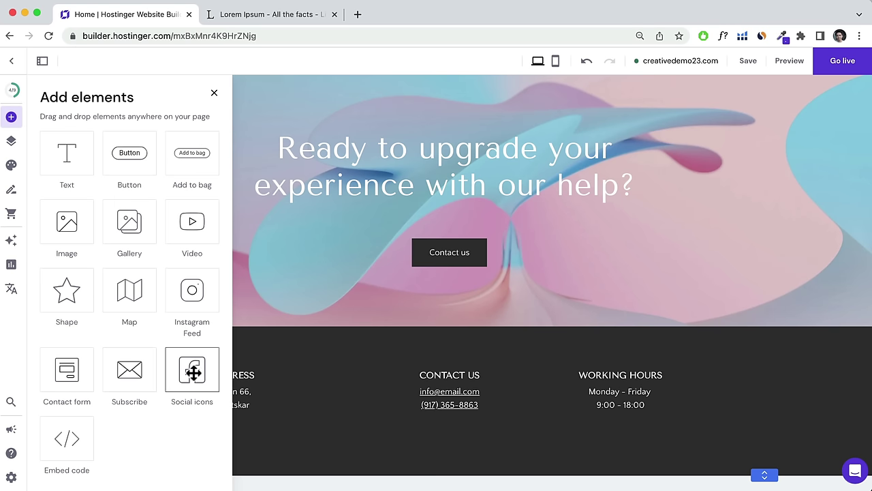
{"action": "left_click_drag", "start_coordinate": [193, 371], "coordinate": [440, 431]}
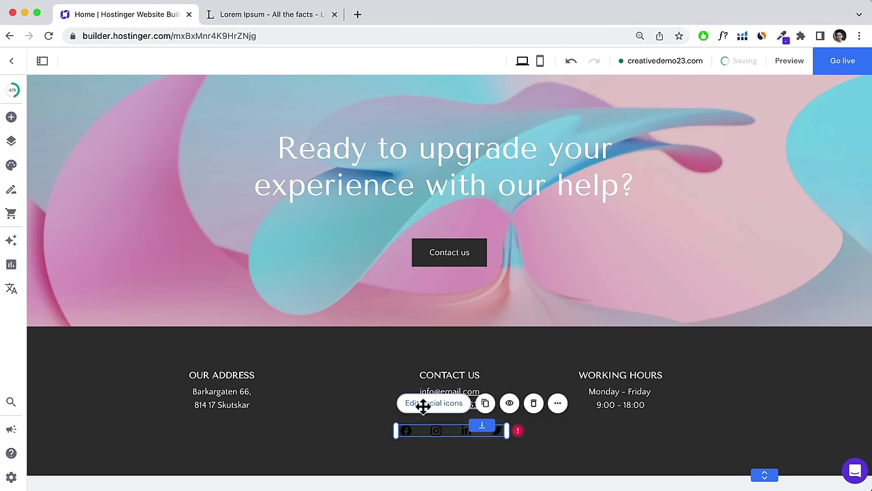
{"action": "left_click", "coordinate": [422, 406]}
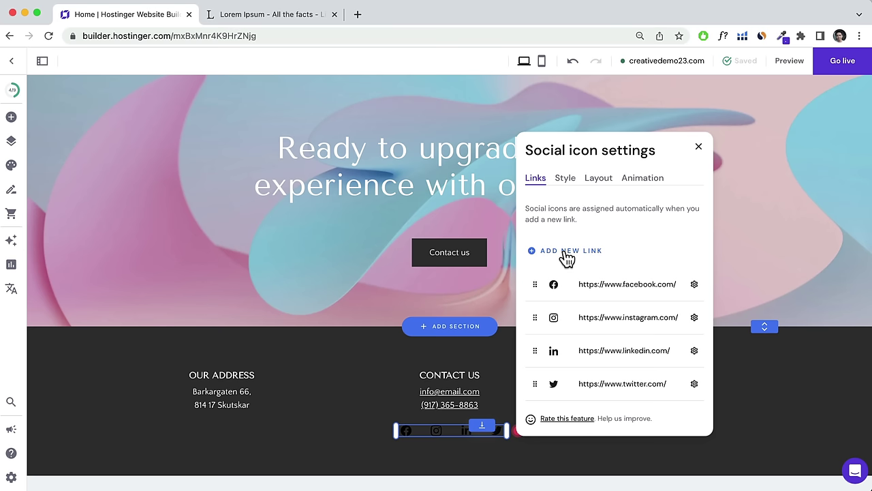
{"action": "left_click", "coordinate": [694, 285]}
{"action": "left_click", "coordinate": [675, 315]}
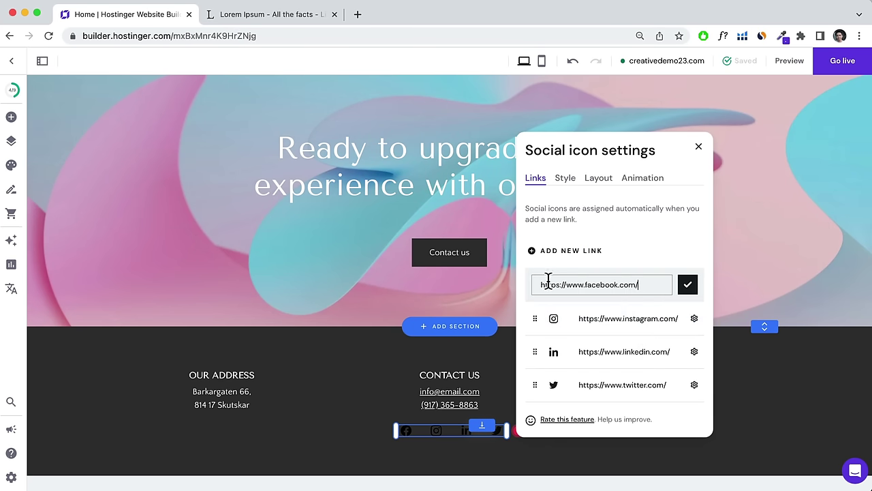
{"action": "left_click", "coordinate": [688, 286]}
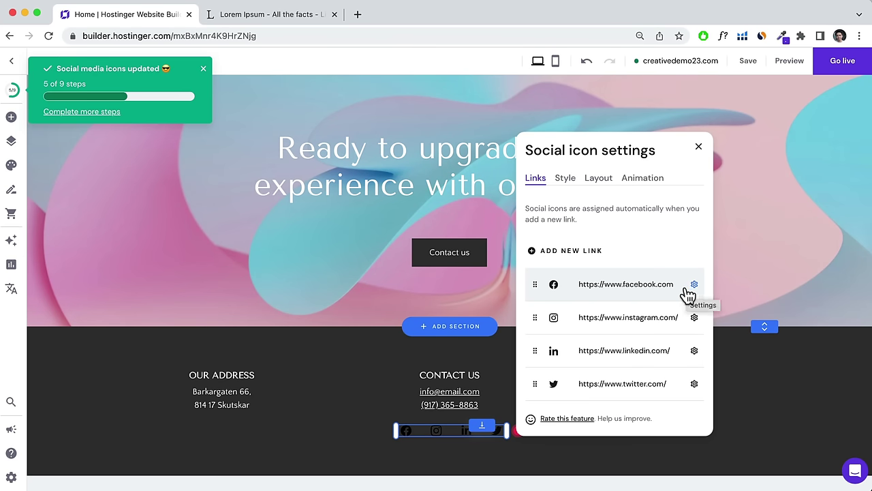
Set the social icons' colour to white.
{"action": "left_click", "coordinate": [567, 180]}
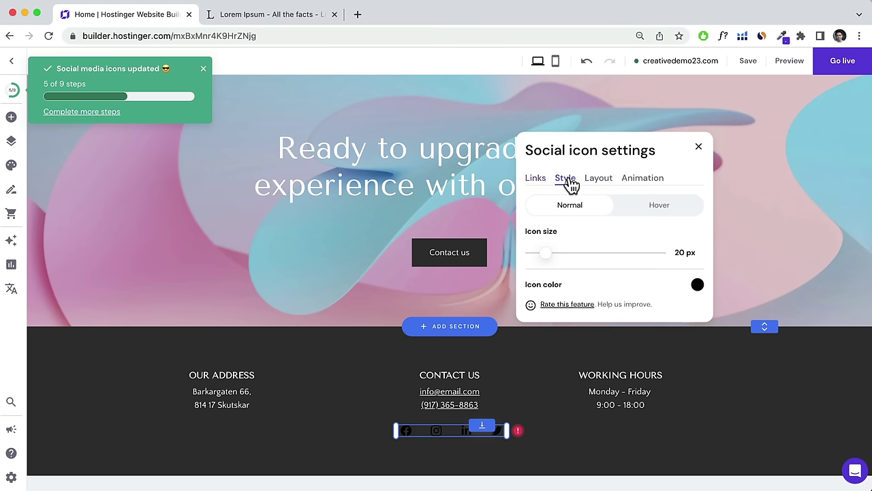
{"action": "left_click", "coordinate": [697, 288]}
{"action": "left_click", "coordinate": [754, 290]}
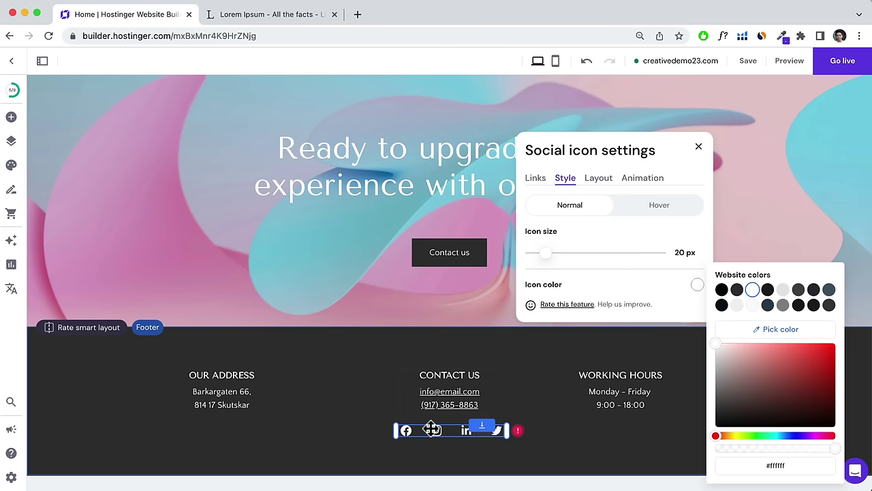
{"action": "left_click", "coordinate": [699, 147]}
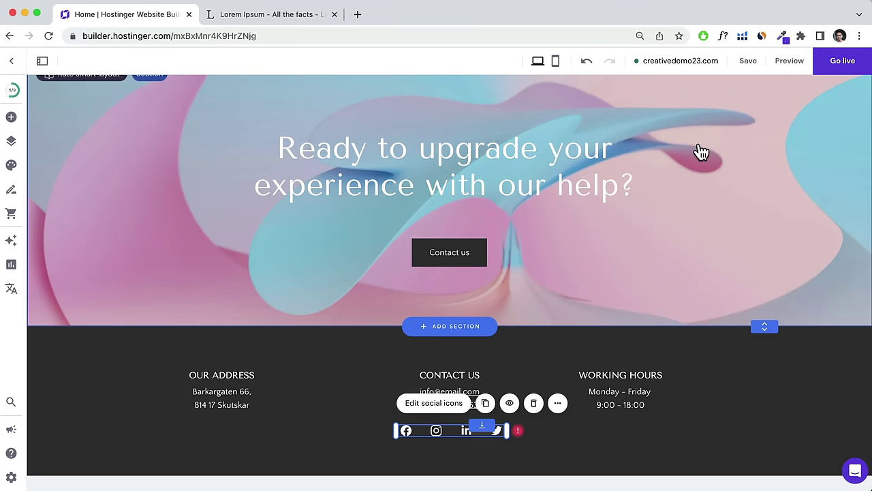
{"action": "scroll", "coordinate": [387, 225], "scroll_direction": "up", "scroll_amount": 15}
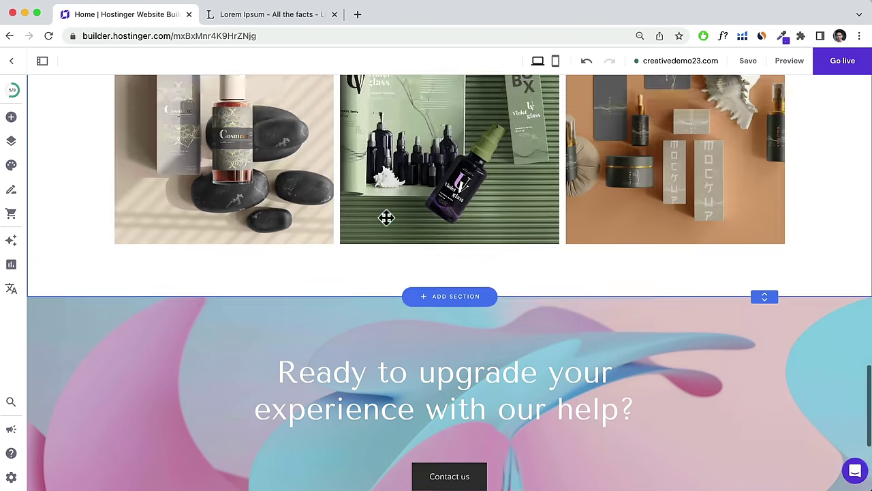
{"action": "scroll", "coordinate": [387, 225], "scroll_direction": "up", "scroll_amount": 5}
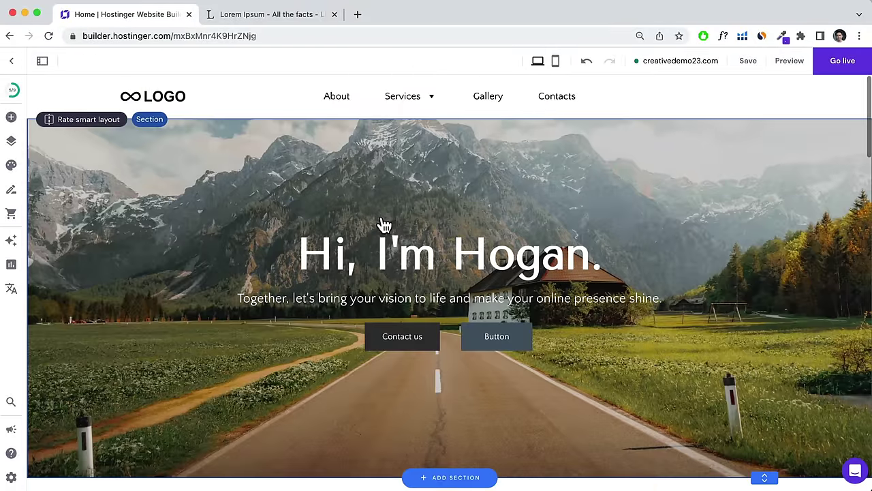
{"action": "mouse_move", "coordinate": [408, 104]}
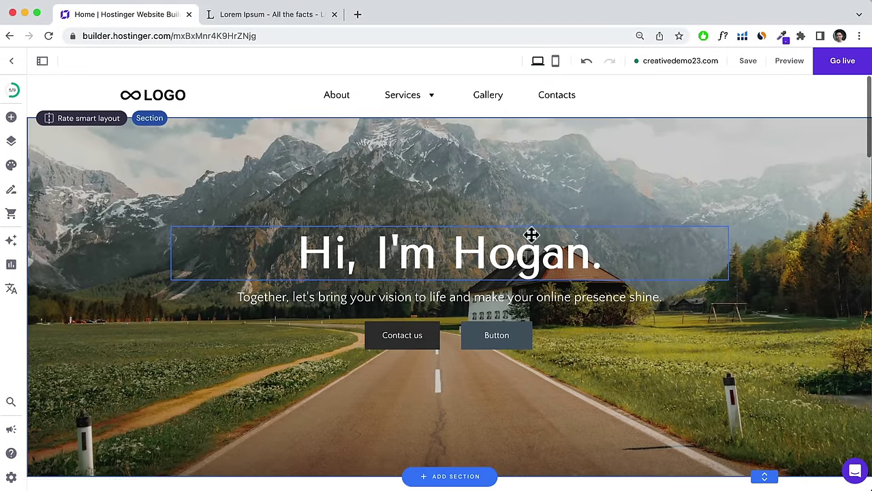
{"action": "scroll", "coordinate": [532, 235], "scroll_direction": "down", "scroll_amount": 15}
{"action": "scroll", "coordinate": [530, 240], "scroll_direction": "down", "scroll_amount": 2}
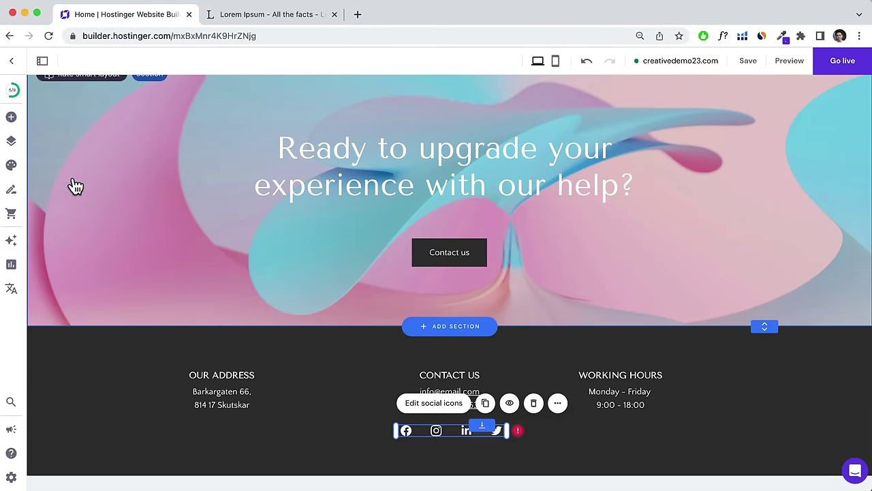
Duplicate the footer address block and place the copy between the address and contact columns.
{"action": "left_click", "coordinate": [206, 398]}
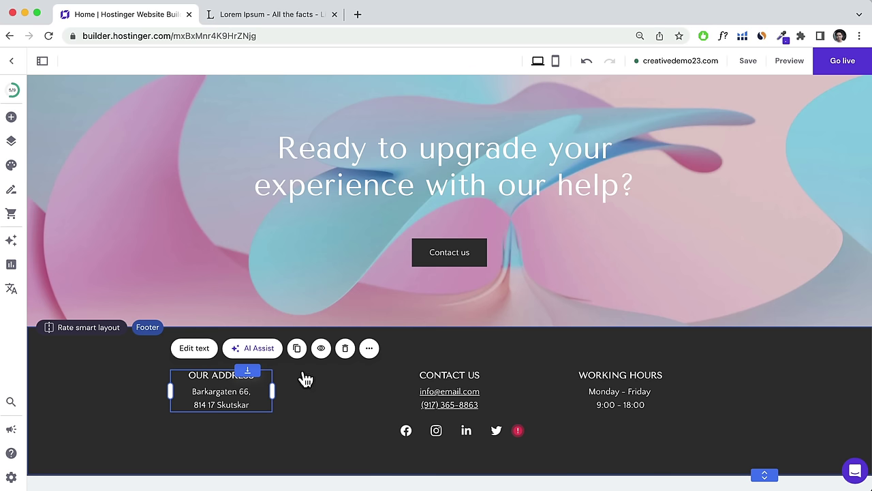
{"action": "left_click", "coordinate": [296, 348]}
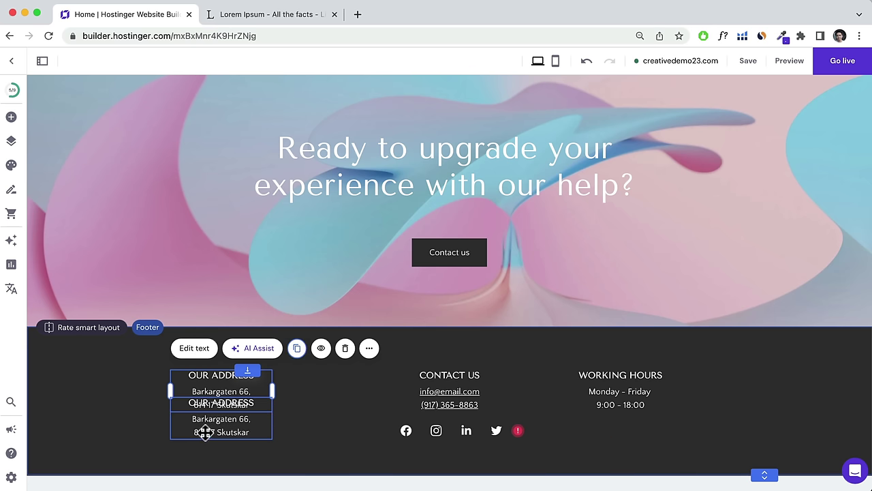
{"action": "left_click_drag", "start_coordinate": [204, 432], "coordinate": [314, 406]}
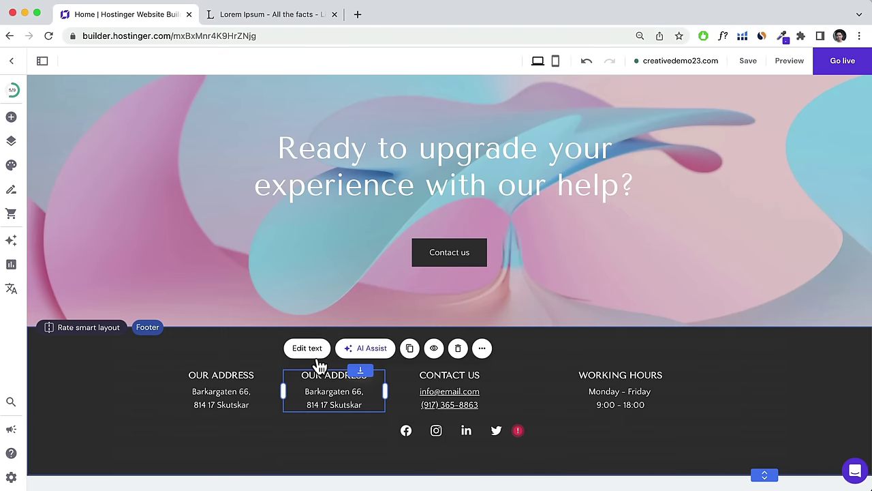
Replace the copy's text with About, Services and Portfolio lines and adjust the line spacing.
{"action": "left_click", "coordinate": [320, 366]}
{"action": "left_click", "coordinate": [316, 383]}
{"action": "left_click", "coordinate": [308, 349]}
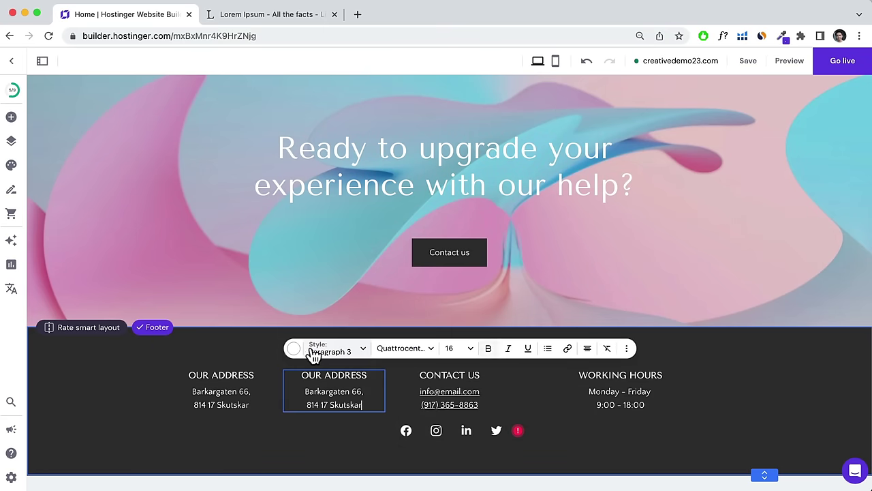
{"action": "left_click_drag", "start_coordinate": [363, 404], "coordinate": [296, 376]}
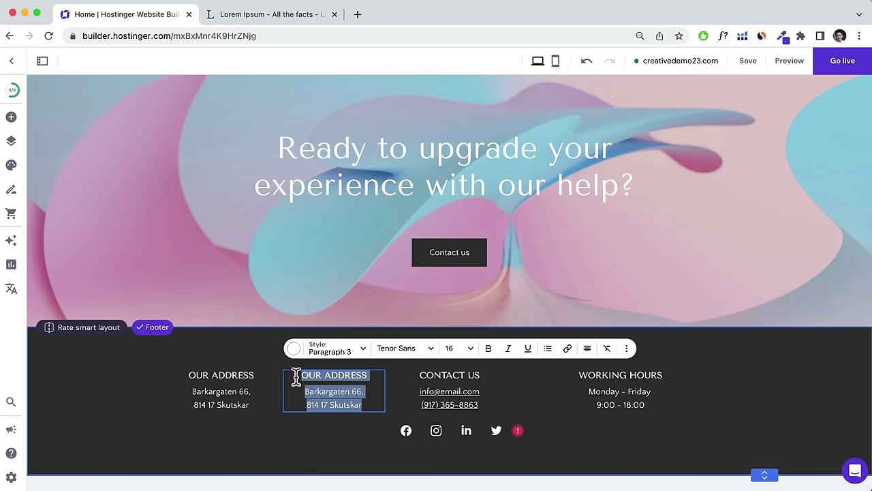
{"action": "type", "text": "About"}
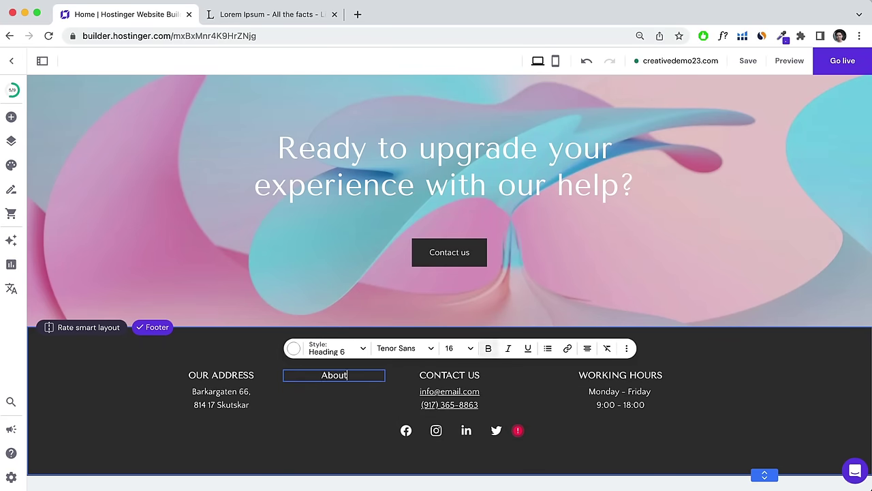
{"action": "key", "text": "Return"}
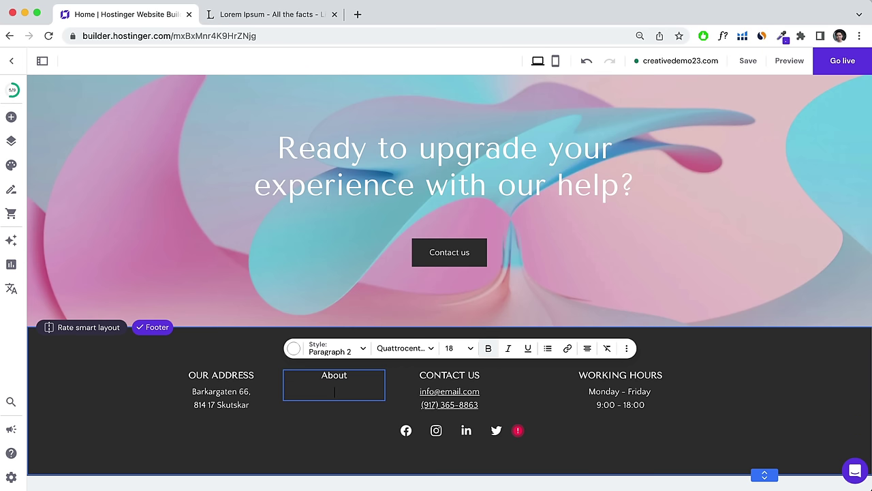
{"action": "type", "text": "Services"}
{"action": "key", "text": "Return"}
{"action": "key", "text": "Return"}
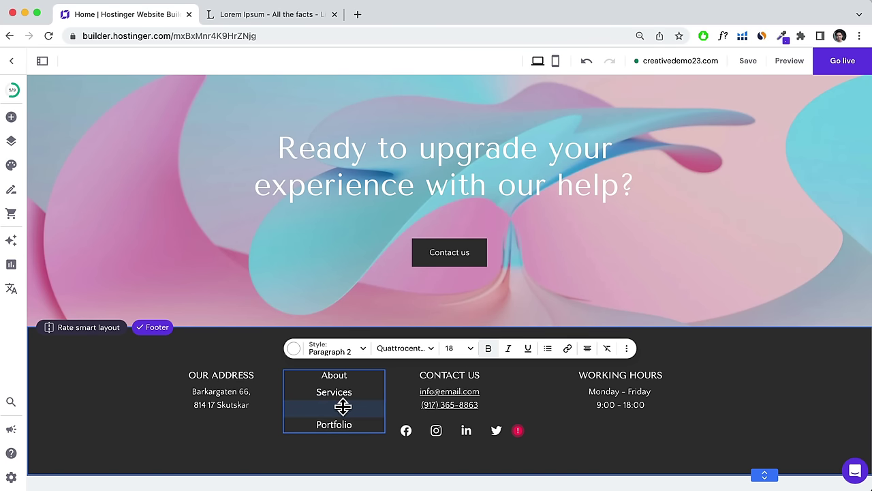
{"action": "left_click_drag", "start_coordinate": [356, 407], "coordinate": [352, 387]}
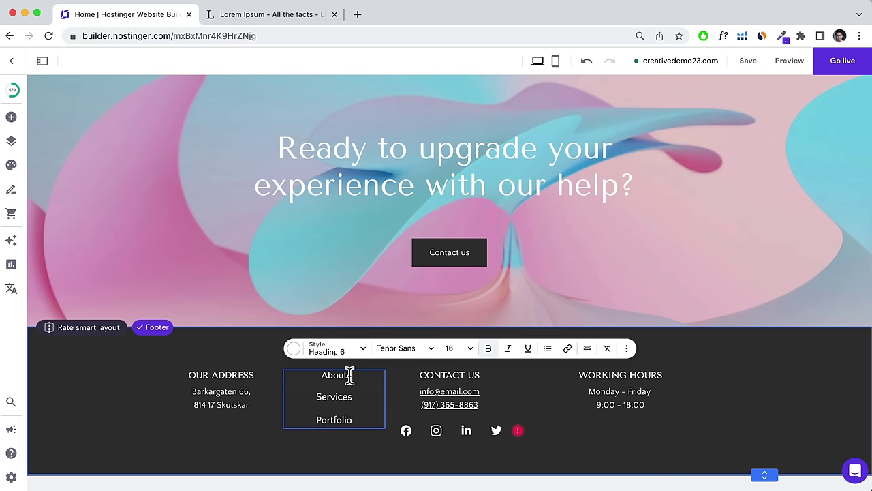
Link the footer's About text to the About page.
{"action": "left_click_drag", "start_coordinate": [350, 376], "coordinate": [322, 376]}
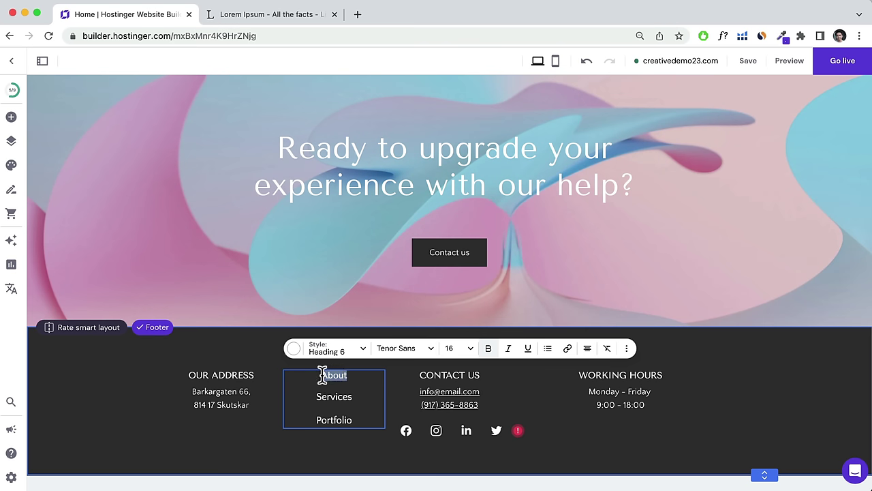
{"action": "left_click", "coordinate": [568, 349]}
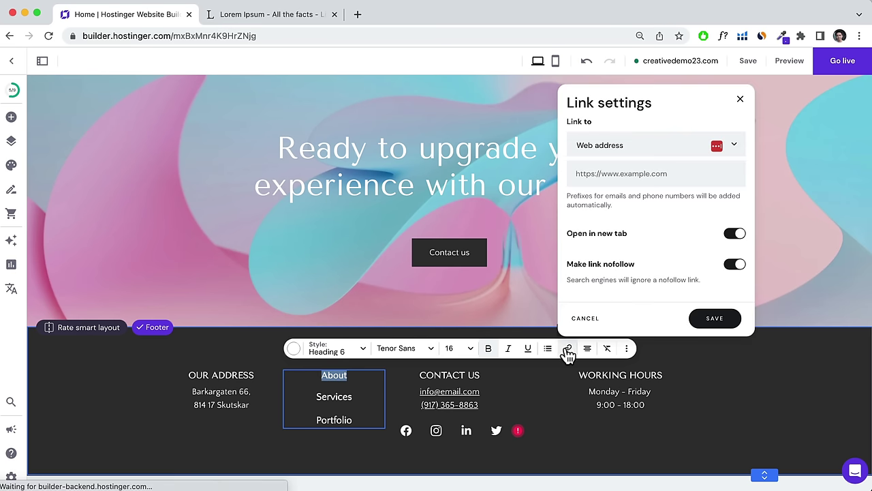
{"action": "left_click", "coordinate": [633, 146]}
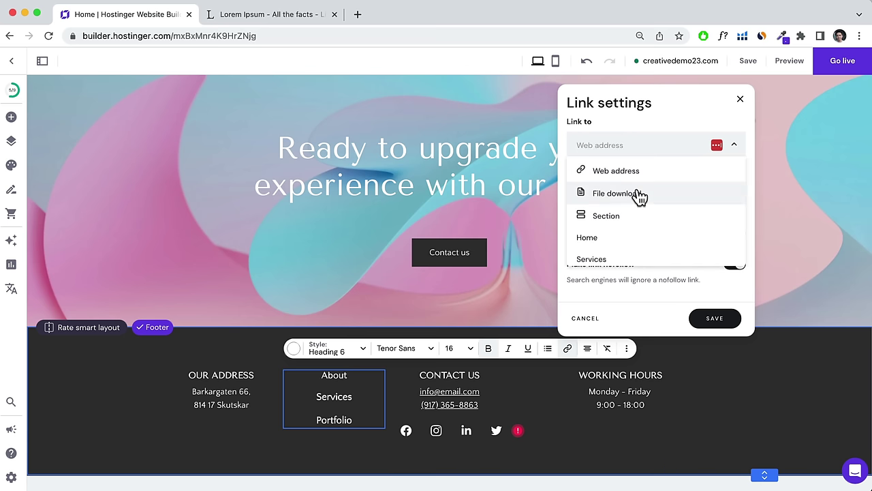
{"action": "scroll", "coordinate": [639, 196], "scroll_direction": "down", "scroll_amount": 4}
{"action": "left_click", "coordinate": [593, 218]}
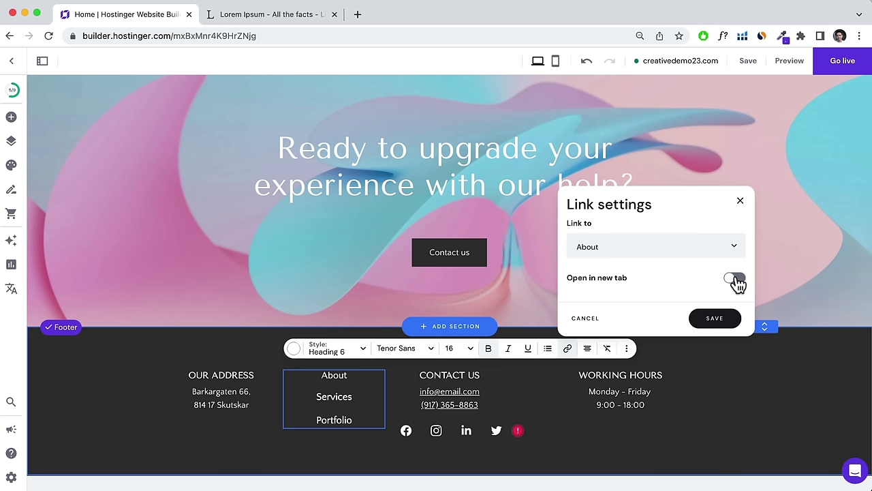
{"action": "left_click", "coordinate": [715, 320]}
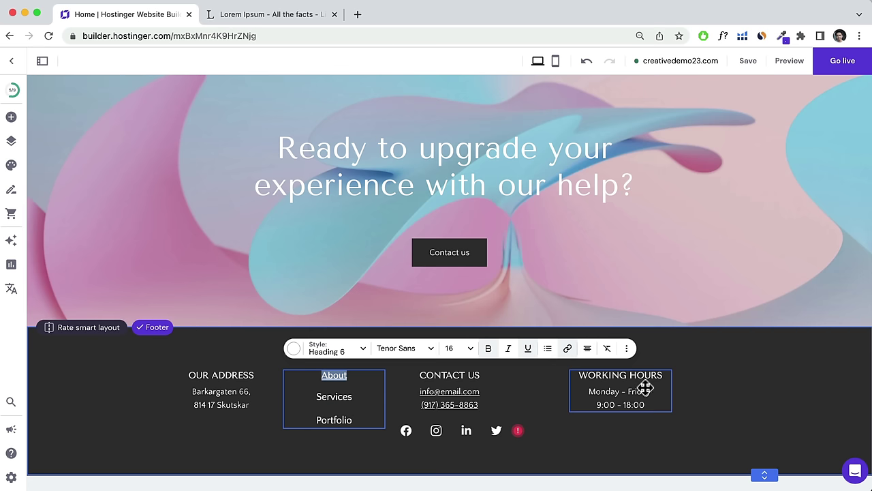
Shift the Working Hours and About columns right to space the footer evenly.
{"action": "left_click_drag", "start_coordinate": [625, 386], "coordinate": [681, 391]}
{"action": "left_click", "coordinate": [390, 373]}
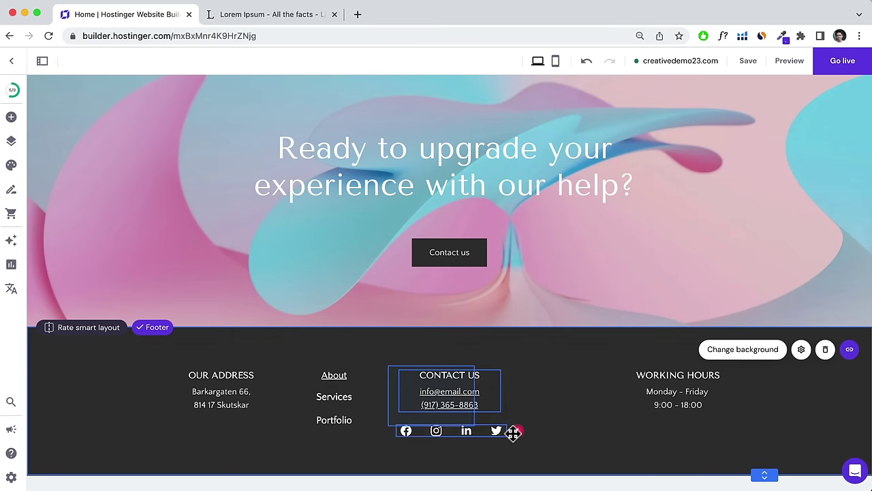
{"action": "left_click_drag", "start_coordinate": [335, 388], "coordinate": [363, 387]}
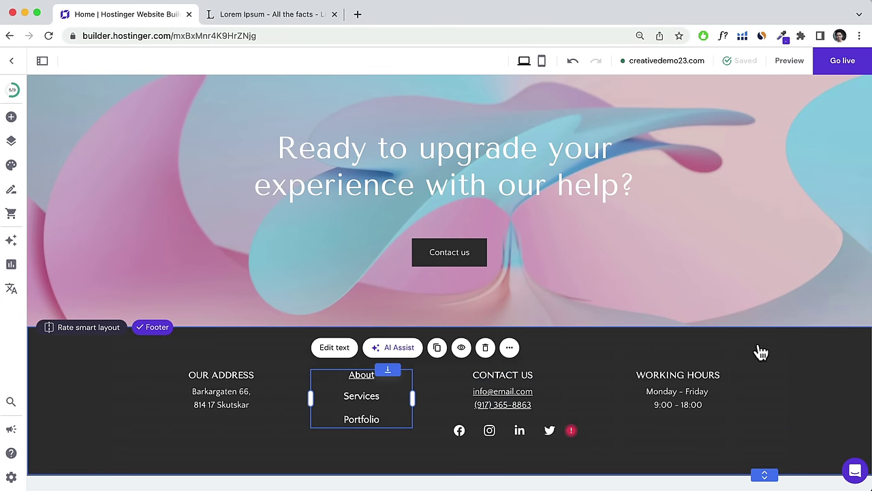
{"action": "left_click", "coordinate": [762, 351]}
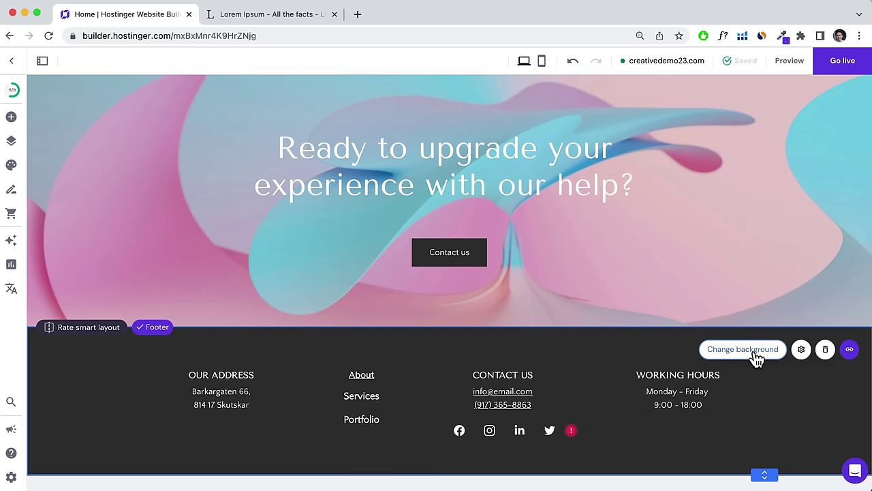
Set the footer background to dark blue #303f4e, checking the Image and Anchor options.
{"action": "left_click", "coordinate": [757, 351]}
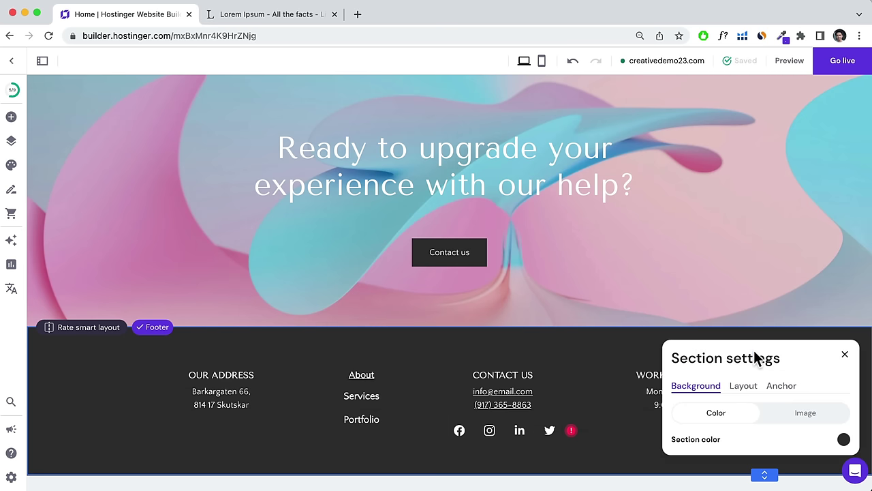
{"action": "left_click", "coordinate": [844, 439]}
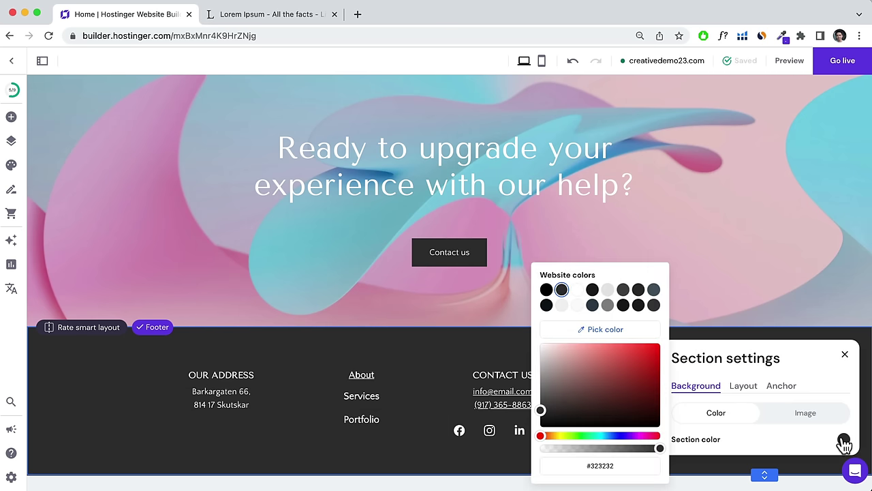
{"action": "left_click", "coordinate": [592, 306]}
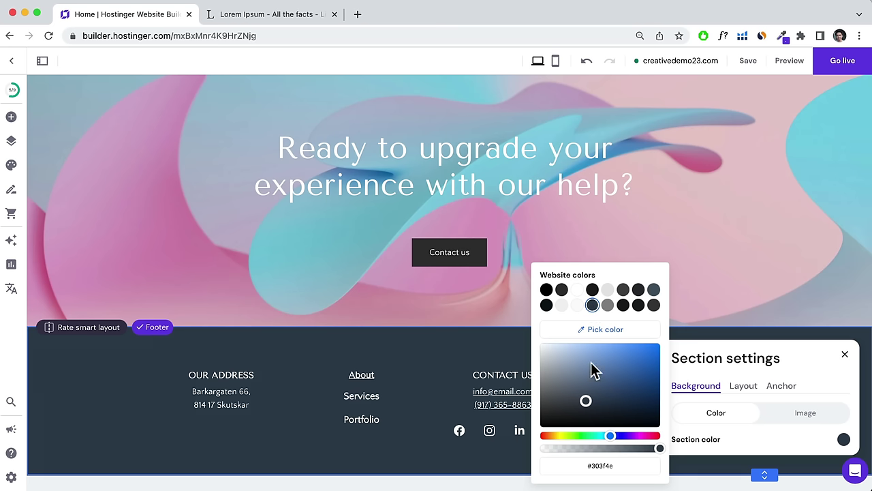
{"action": "left_click", "coordinate": [789, 409]}
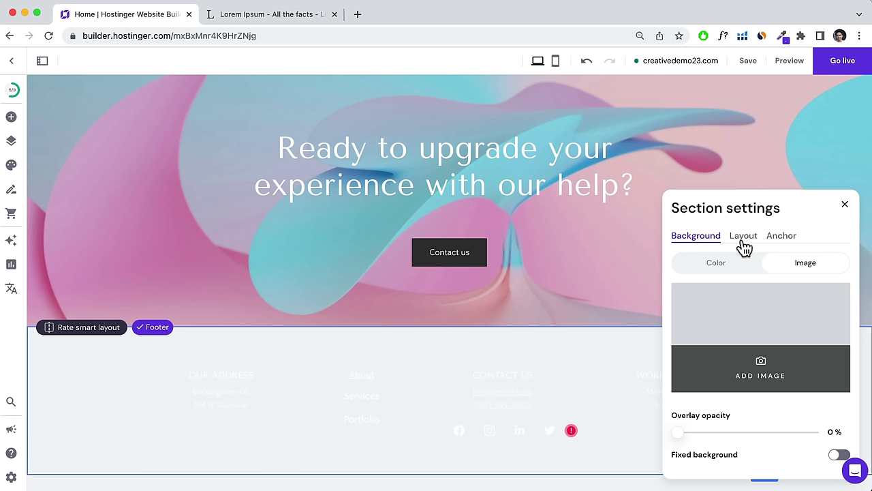
{"action": "left_click", "coordinate": [705, 269]}
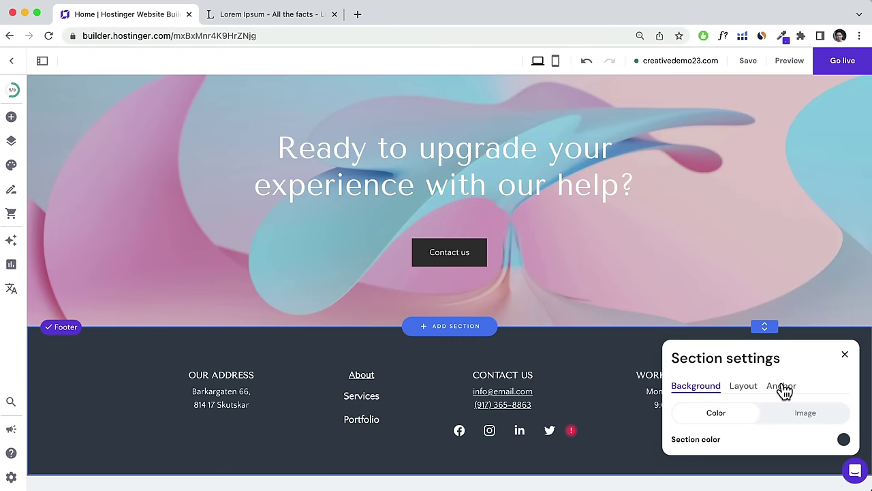
{"action": "left_click", "coordinate": [782, 386]}
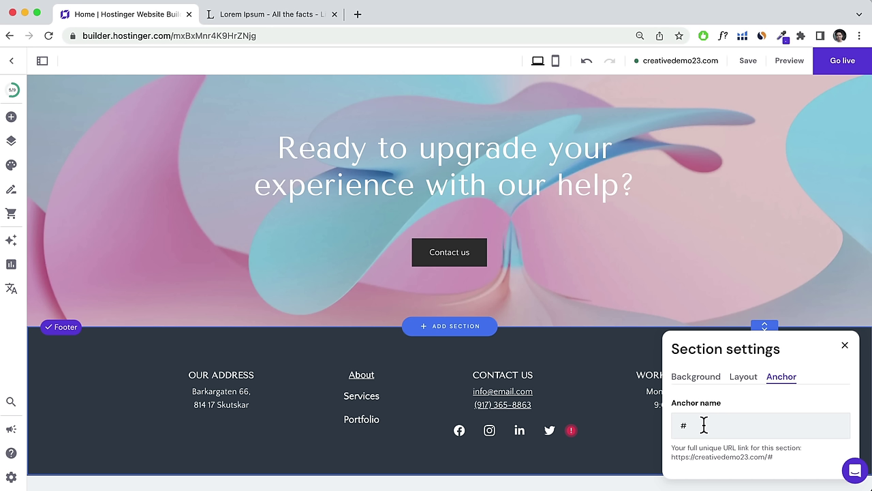
{"action": "left_click", "coordinate": [845, 349]}
{"action": "left_click", "coordinate": [850, 350]}
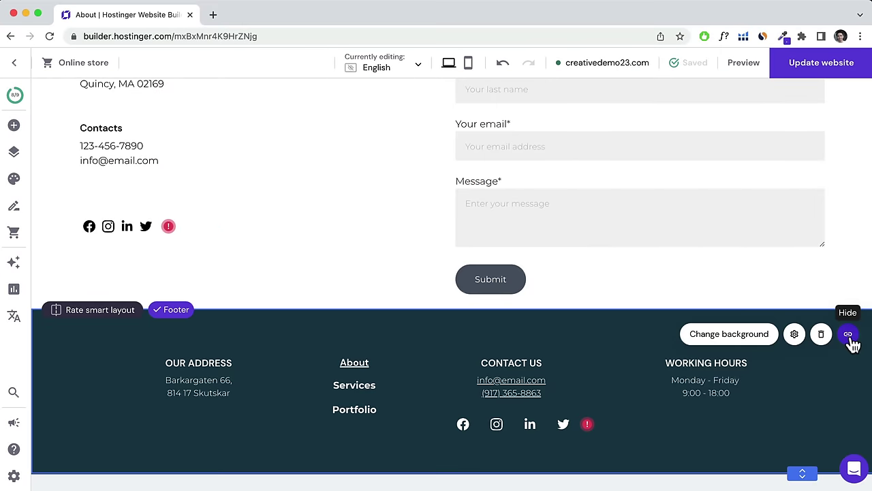
Hide the footer on the About page only, then scroll back up to the hero.
{"action": "left_click", "coordinate": [848, 333]}
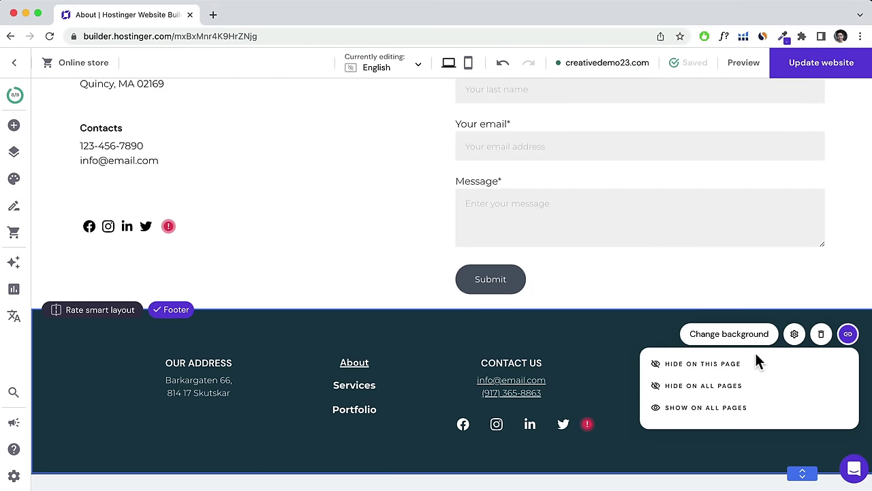
{"action": "left_click", "coordinate": [723, 365]}
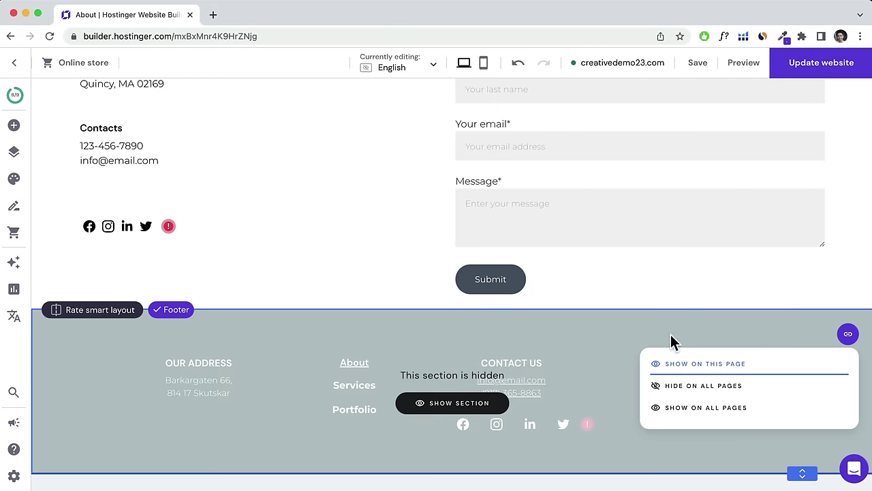
{"action": "scroll", "coordinate": [644, 307], "scroll_direction": "up", "scroll_amount": 1}
{"action": "scroll", "coordinate": [644, 307], "scroll_direction": "up", "scroll_amount": 5}
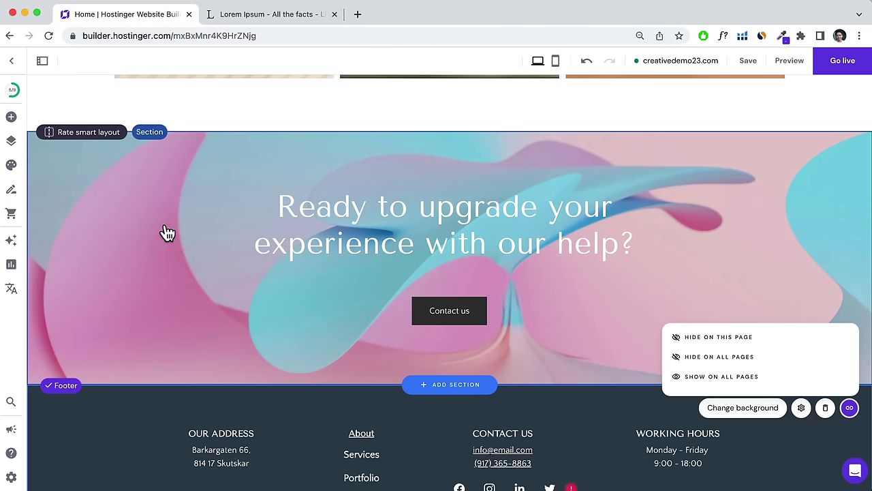
{"action": "scroll", "coordinate": [539, 413], "scroll_direction": "down", "scroll_amount": 2}
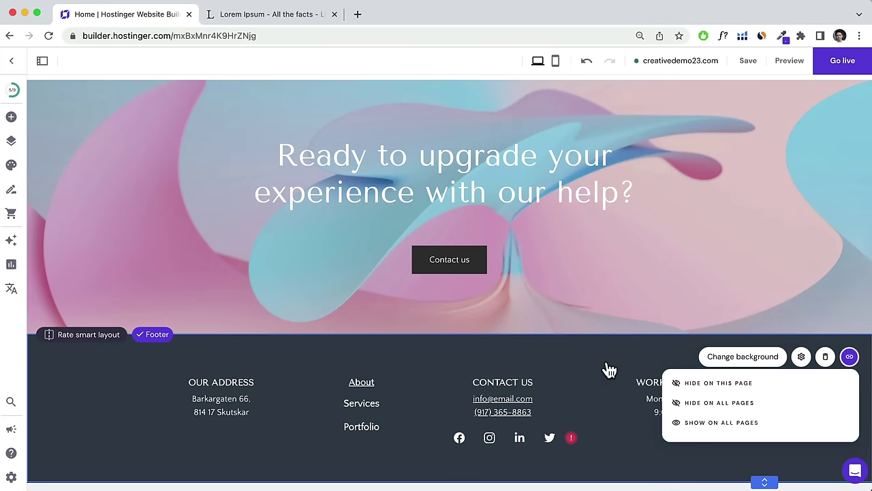
{"action": "scroll", "coordinate": [586, 366], "scroll_direction": "up", "scroll_amount": 1}
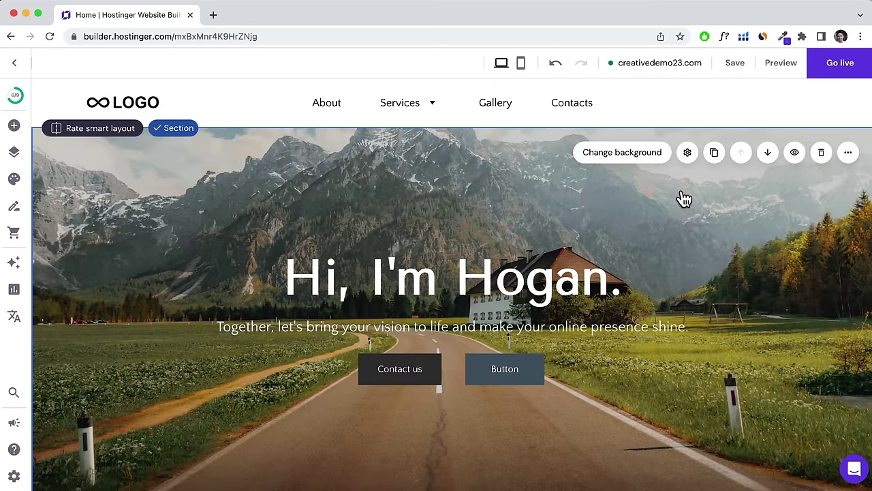
Switch the editor to the mobile layout and scroll down the page.
{"action": "left_click", "coordinate": [521, 64]}
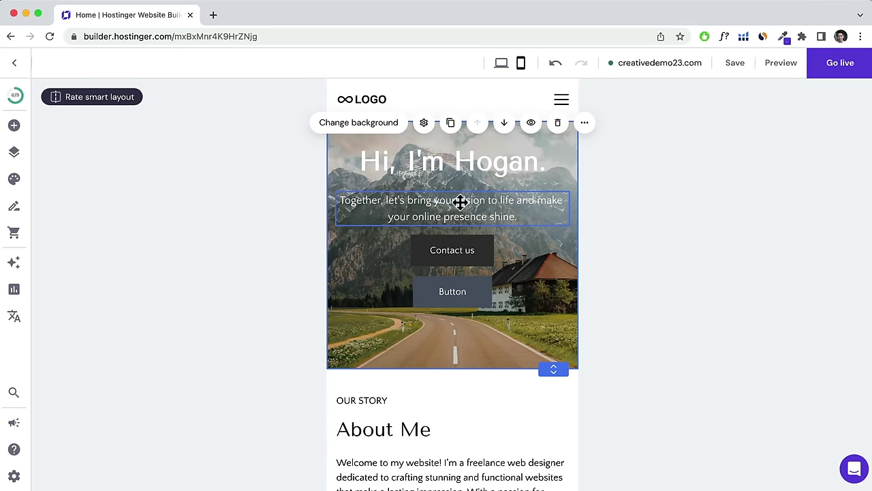
{"action": "scroll", "coordinate": [446, 259], "scroll_direction": "down", "scroll_amount": 5}
{"action": "scroll", "coordinate": [443, 253], "scroll_direction": "down", "scroll_amount": 5}
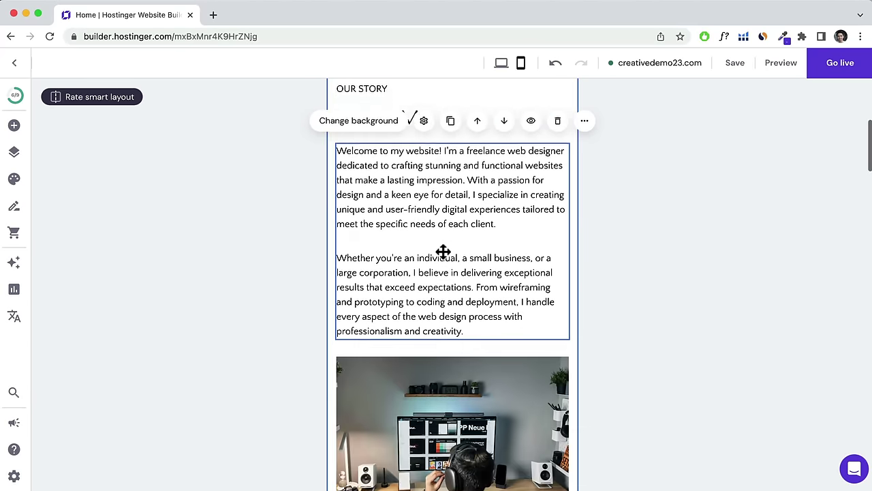
{"action": "scroll", "coordinate": [441, 252], "scroll_direction": "down", "scroll_amount": 3}
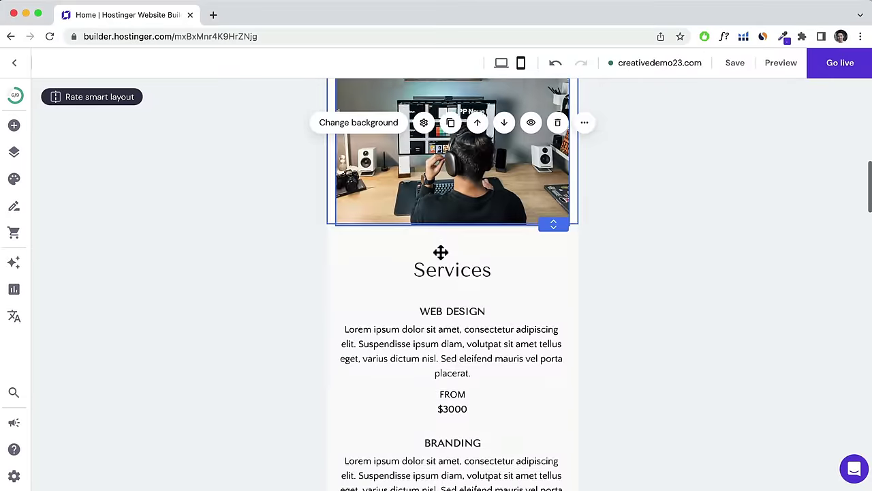
{"action": "scroll", "coordinate": [440, 242], "scroll_direction": "down", "scroll_amount": 2}
{"action": "scroll", "coordinate": [440, 242], "scroll_direction": "down", "scroll_amount": 4}
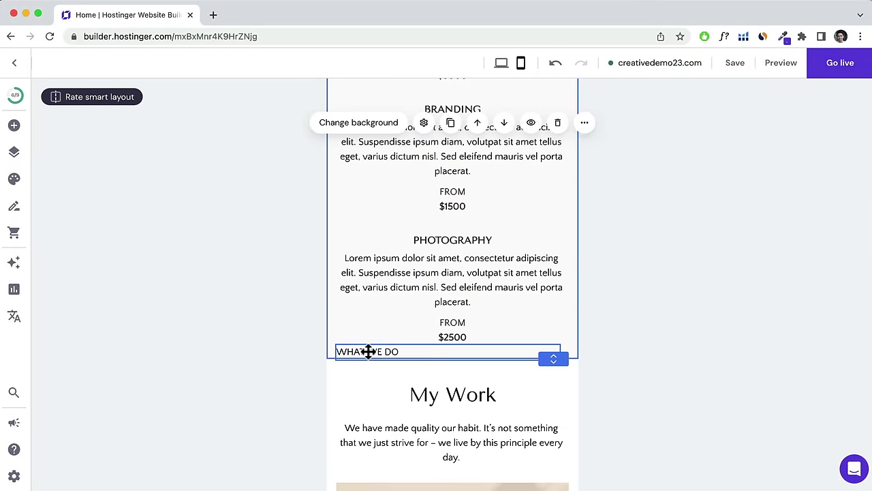
Move the WHAT WE DO label just above the Services heading and narrow it to its text.
{"action": "left_click_drag", "start_coordinate": [368, 351], "coordinate": [388, 271]}
{"action": "scroll", "coordinate": [440, 262], "scroll_direction": "up", "scroll_amount": 5}
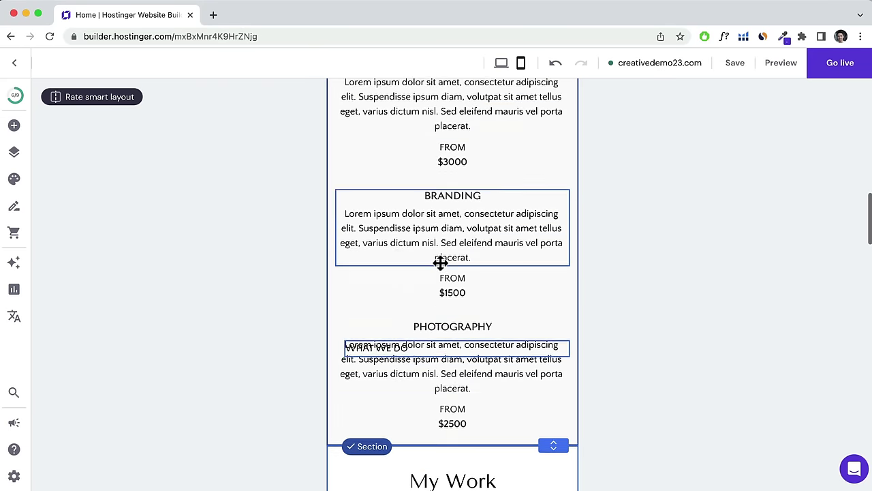
{"action": "scroll", "coordinate": [442, 266], "scroll_direction": "up", "scroll_amount": 2}
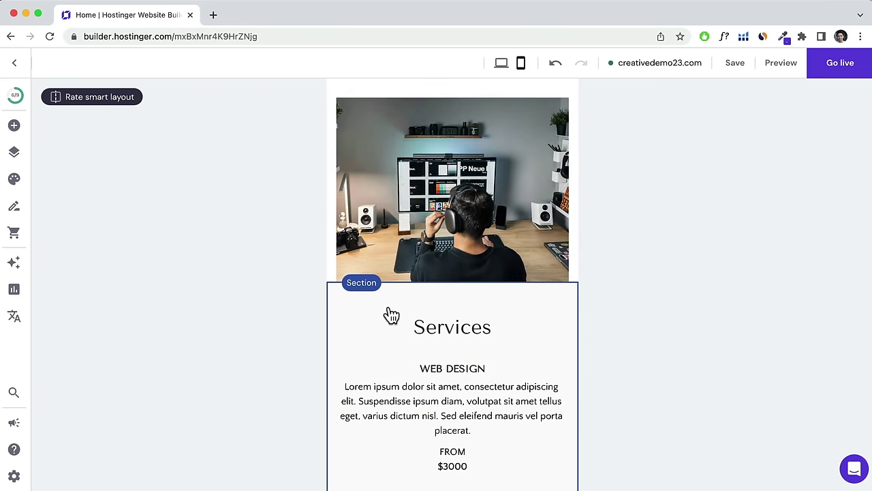
{"action": "scroll", "coordinate": [391, 315], "scroll_direction": "down", "scroll_amount": 8}
{"action": "left_click_drag", "start_coordinate": [384, 421], "coordinate": [405, 204]}
{"action": "scroll", "coordinate": [405, 204], "scroll_direction": "up", "scroll_amount": 5}
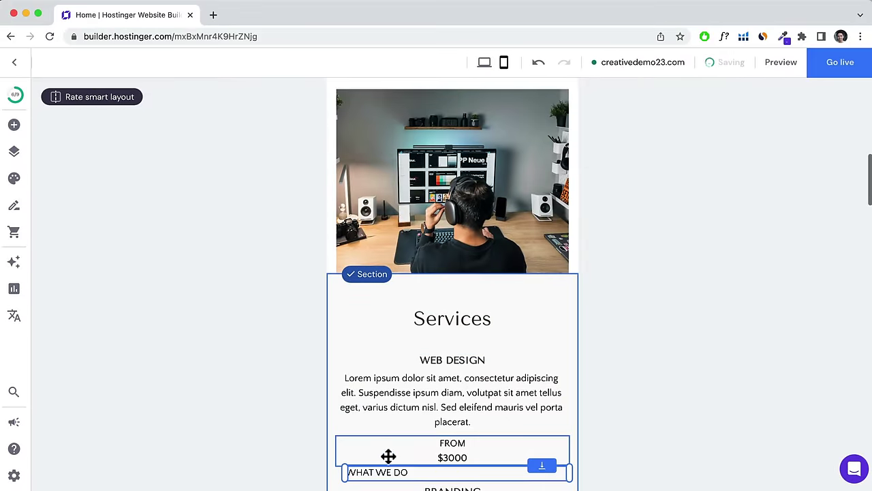
{"action": "left_click_drag", "start_coordinate": [380, 472], "coordinate": [417, 346]}
{"action": "left_click_drag", "start_coordinate": [419, 315], "coordinate": [440, 308]}
{"action": "left_click_drag", "start_coordinate": [570, 300], "coordinate": [452, 308]}
Reposition the green product image in the mobile layout.
{"action": "scroll", "coordinate": [477, 319], "scroll_direction": "down", "scroll_amount": 10}
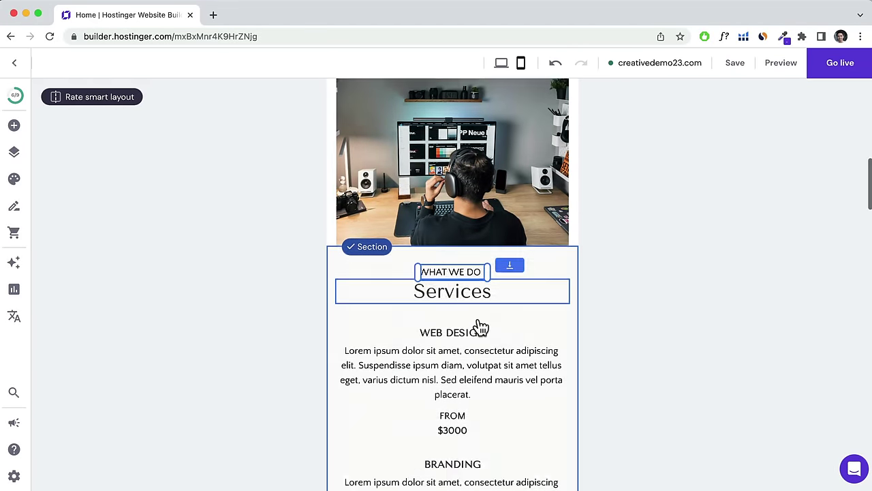
{"action": "scroll", "coordinate": [477, 319], "scroll_direction": "down", "scroll_amount": 3}
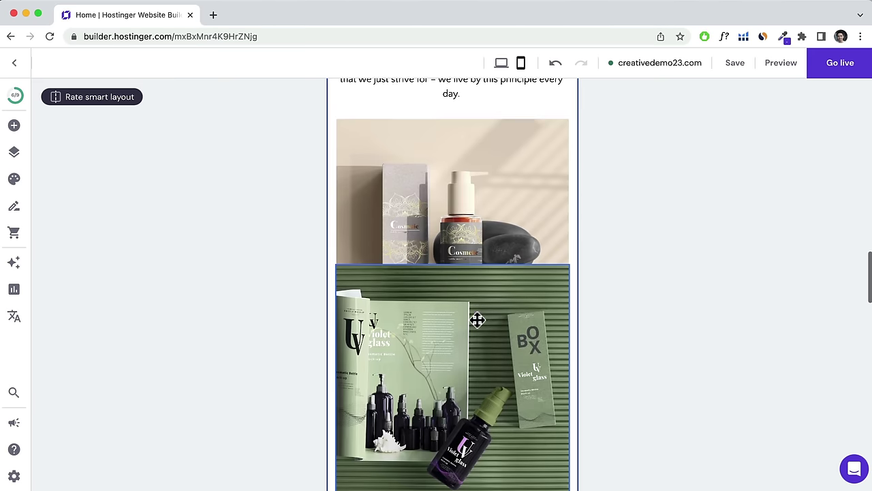
{"action": "scroll", "coordinate": [479, 271], "scroll_direction": "down", "scroll_amount": 4}
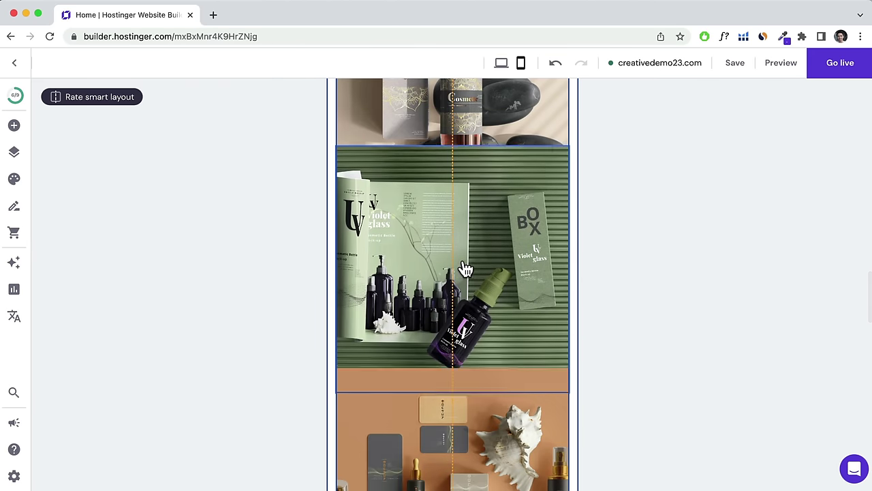
{"action": "left_click", "coordinate": [462, 339]}
{"action": "scroll", "coordinate": [458, 311], "scroll_direction": "down", "scroll_amount": 3}
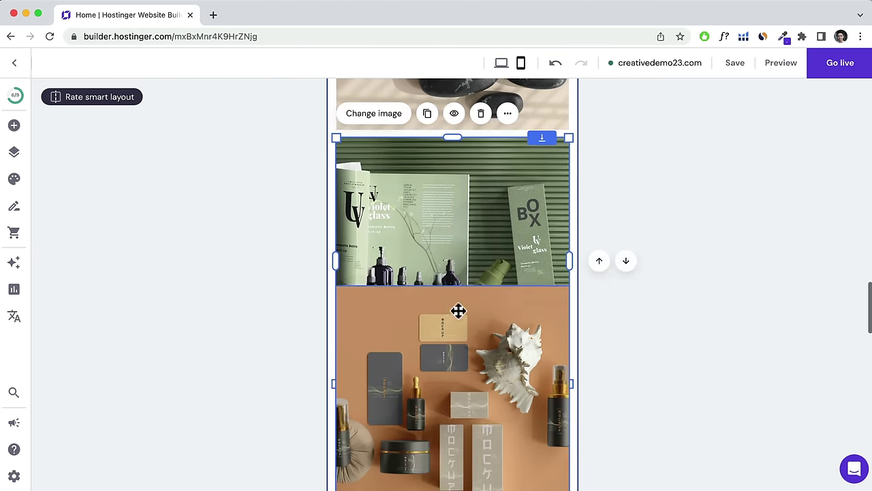
{"action": "left_click_drag", "start_coordinate": [463, 305], "coordinate": [452, 157]}
{"action": "scroll", "coordinate": [366, 345], "scroll_direction": "up", "scroll_amount": 3}
Stack the footer blocks vertically: links, OUR ADDRESS, CONTACT US, WORKING HOURS.
{"action": "scroll", "coordinate": [499, 266], "scroll_direction": "down", "scroll_amount": 5}
{"action": "scroll", "coordinate": [496, 259], "scroll_direction": "up", "scroll_amount": 5}
{"action": "left_click_drag", "start_coordinate": [471, 298], "coordinate": [465, 156]}
{"action": "scroll", "coordinate": [462, 317], "scroll_direction": "down", "scroll_amount": 10}
{"action": "scroll", "coordinate": [515, 238], "scroll_direction": "down", "scroll_amount": 10}
{"action": "left_click_drag", "start_coordinate": [404, 265], "coordinate": [450, 300]}
{"action": "scroll", "coordinate": [504, 395], "scroll_direction": "down", "scroll_amount": 5}
{"action": "scroll", "coordinate": [529, 345], "scroll_direction": "up", "scroll_amount": 3}
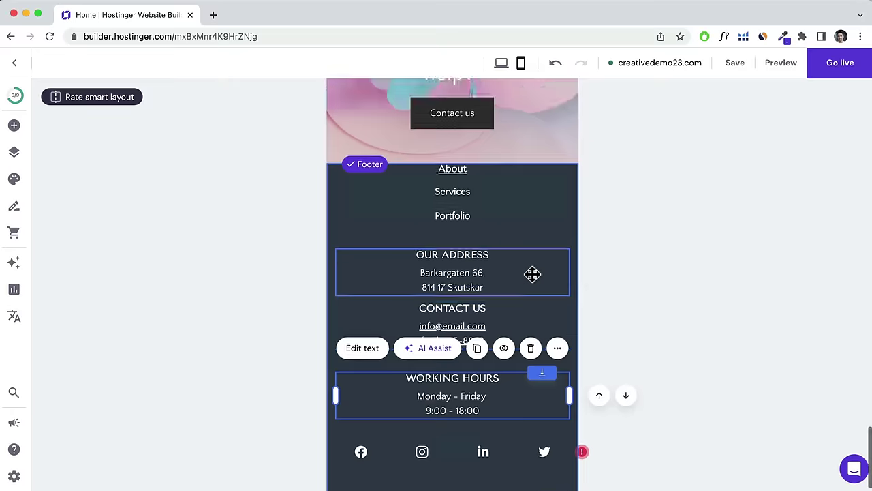
Check the footer's links, OUR ADDRESS and WORKING HOURS blocks, then scroll up the mobile page.
{"action": "left_click", "coordinate": [532, 272]}
{"action": "left_click", "coordinate": [456, 174]}
{"action": "left_click", "coordinate": [452, 382]}
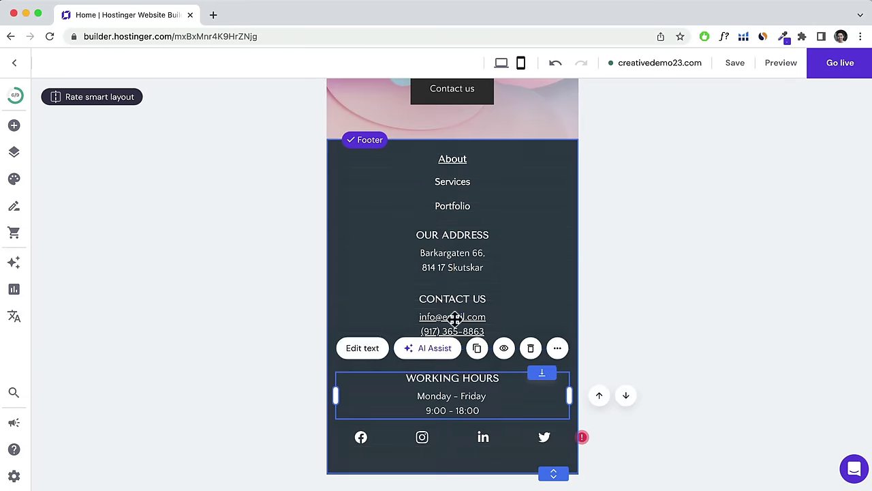
{"action": "left_click", "coordinate": [453, 259]}
{"action": "left_click", "coordinate": [454, 181]}
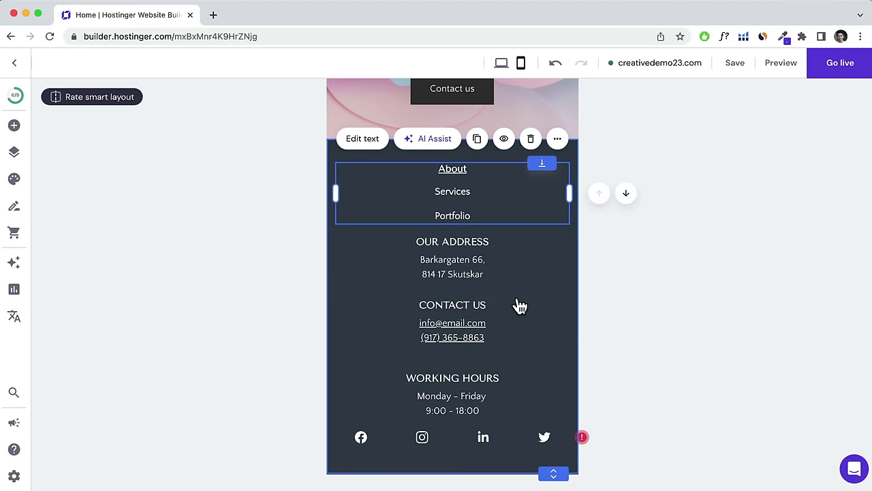
{"action": "scroll", "coordinate": [518, 304], "scroll_direction": "up", "scroll_amount": 5}
{"action": "scroll", "coordinate": [518, 300], "scroll_direction": "up", "scroll_amount": 10}
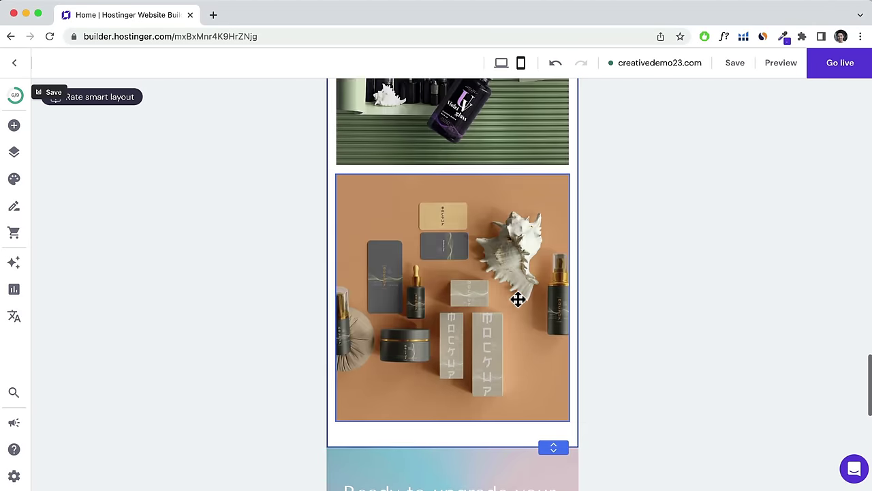
{"action": "scroll", "coordinate": [477, 293], "scroll_direction": "up", "scroll_amount": 1}
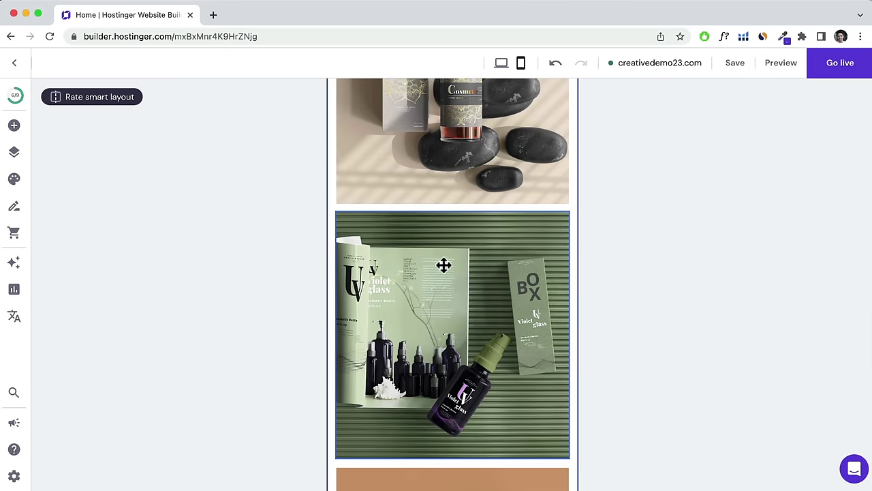
{"action": "scroll", "coordinate": [444, 265], "scroll_direction": "up", "scroll_amount": 8}
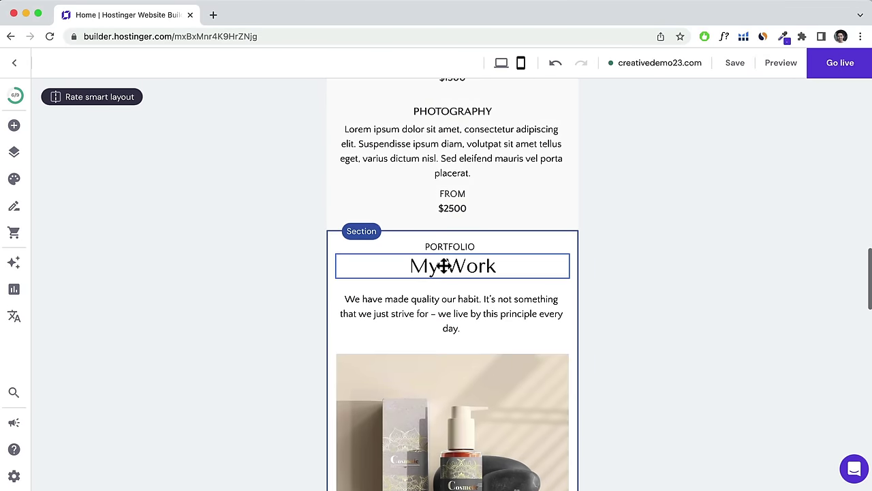
{"action": "scroll", "coordinate": [444, 265], "scroll_direction": "up", "scroll_amount": 4}
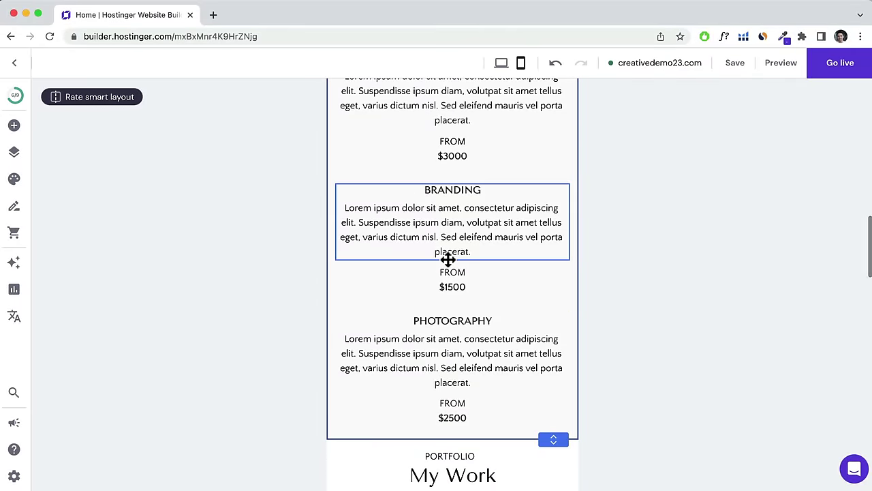
{"action": "scroll", "coordinate": [447, 260], "scroll_direction": "up", "scroll_amount": 9}
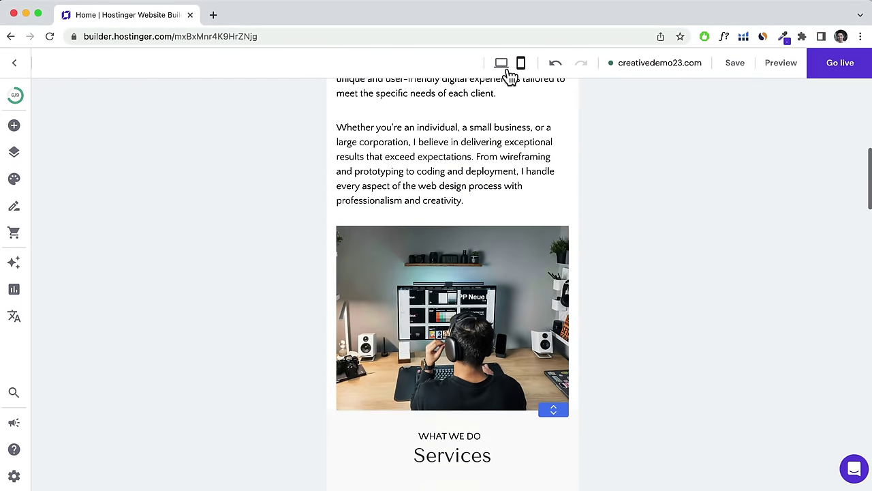
Return to the desktop layout at the top hero section.
{"action": "left_click", "coordinate": [503, 65]}
{"action": "scroll", "coordinate": [391, 319], "scroll_direction": "up", "scroll_amount": 1}
{"action": "scroll", "coordinate": [394, 320], "scroll_direction": "down", "scroll_amount": 6}
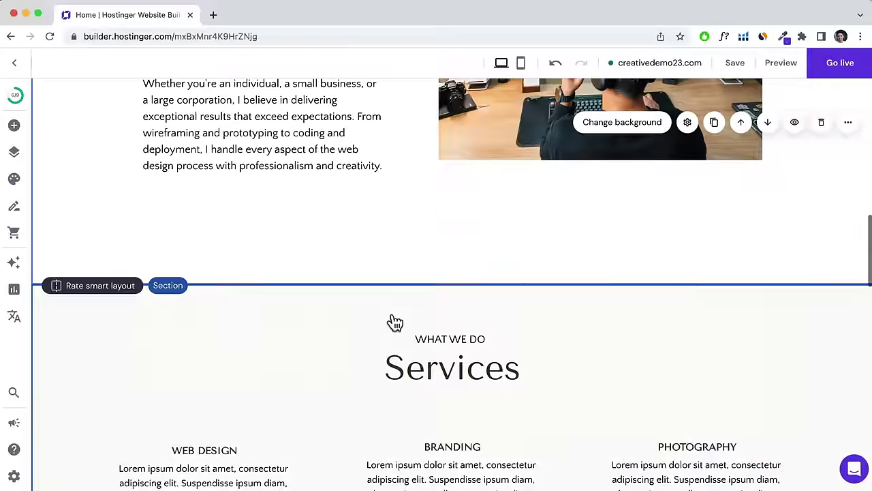
{"action": "scroll", "coordinate": [396, 321], "scroll_direction": "down", "scroll_amount": 10}
{"action": "scroll", "coordinate": [396, 319], "scroll_direction": "up", "scroll_amount": 8}
{"action": "scroll", "coordinate": [395, 319], "scroll_direction": "up", "scroll_amount": 20}
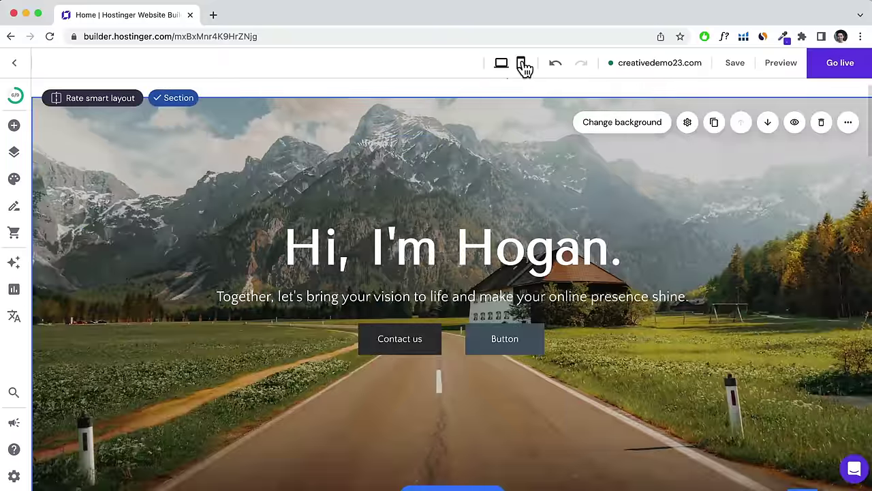
Compare the hero's Contact us button in mobile and desktop layouts, ending in mobile view.
{"action": "left_click", "coordinate": [522, 64]}
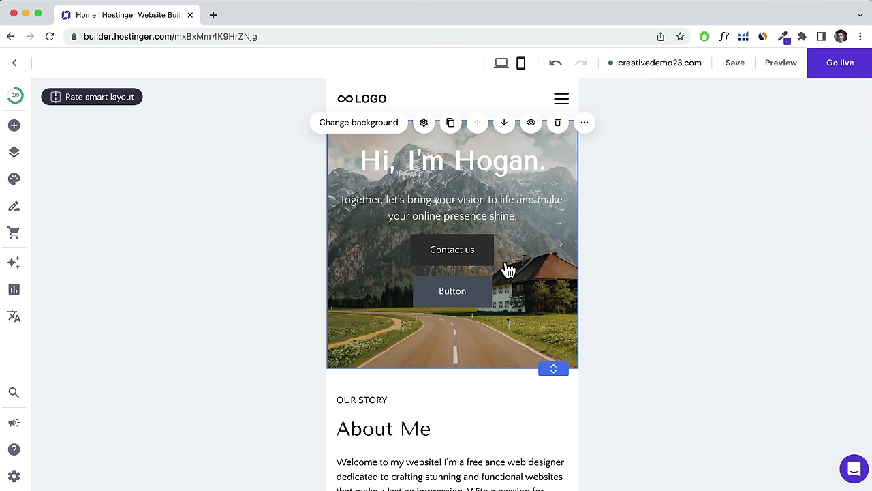
{"action": "left_click", "coordinate": [502, 64]}
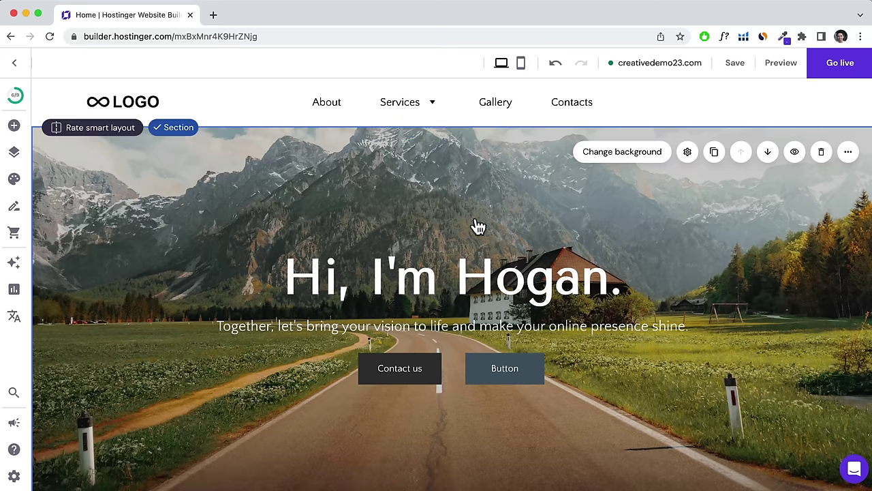
{"action": "left_click", "coordinate": [403, 366]}
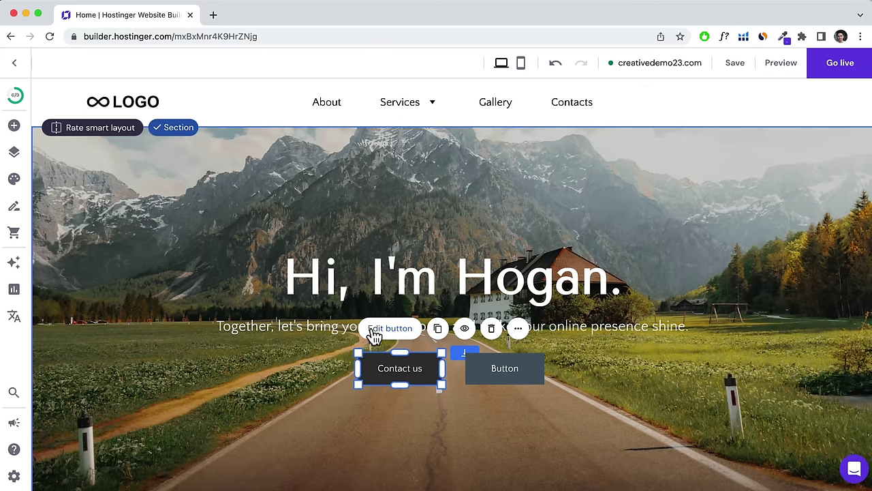
{"action": "scroll", "coordinate": [368, 327], "scroll_direction": "down", "scroll_amount": 20}
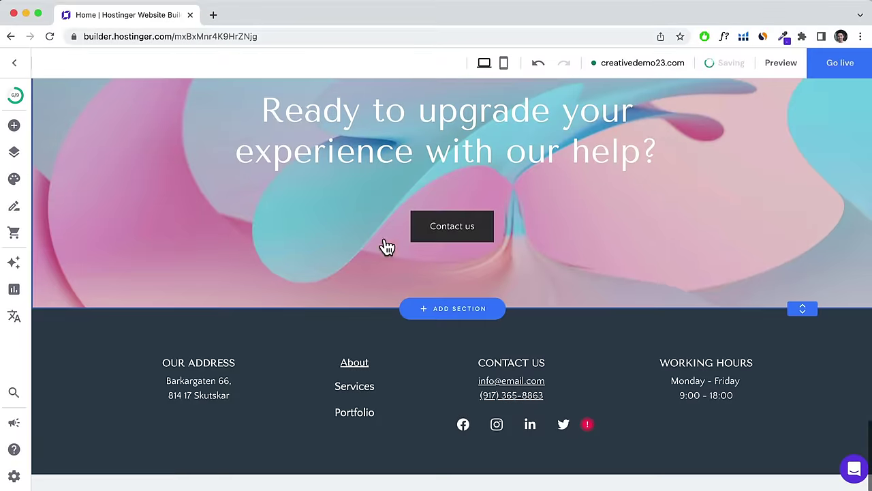
{"action": "scroll", "coordinate": [272, 232], "scroll_direction": "up", "scroll_amount": 5}
{"action": "scroll", "coordinate": [302, 264], "scroll_direction": "up", "scroll_amount": 15}
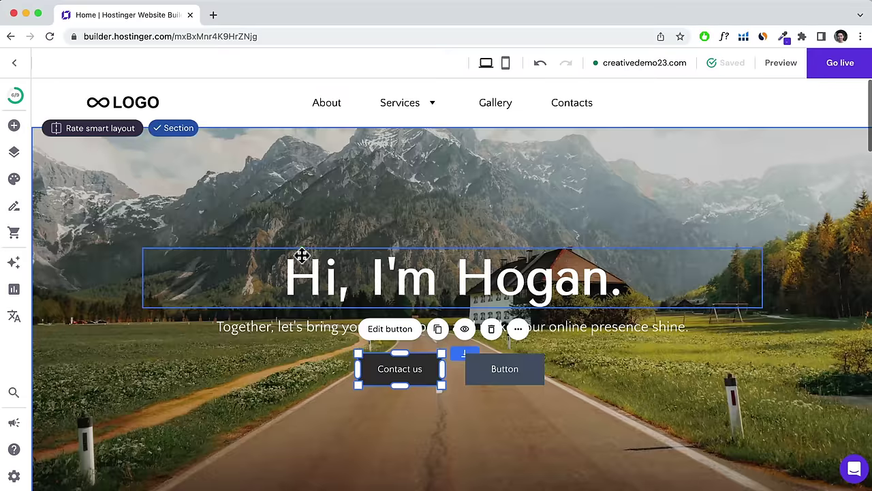
{"action": "left_click", "coordinate": [506, 65]}
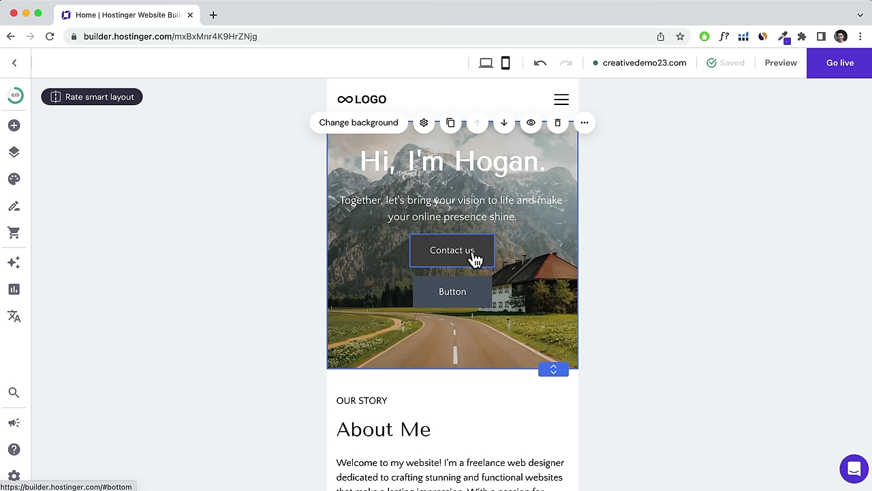
Duplicate the Contact us button and hide the original on mobile.
{"action": "left_click", "coordinate": [471, 258]}
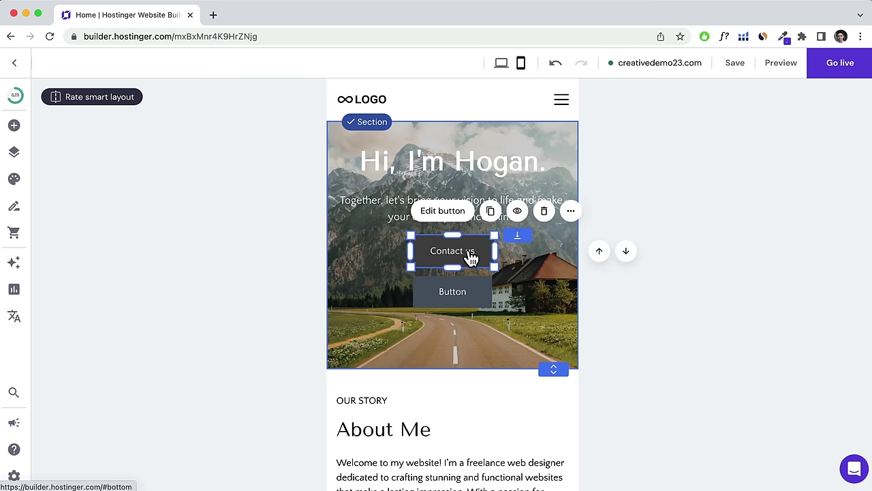
{"action": "left_click", "coordinate": [491, 212]}
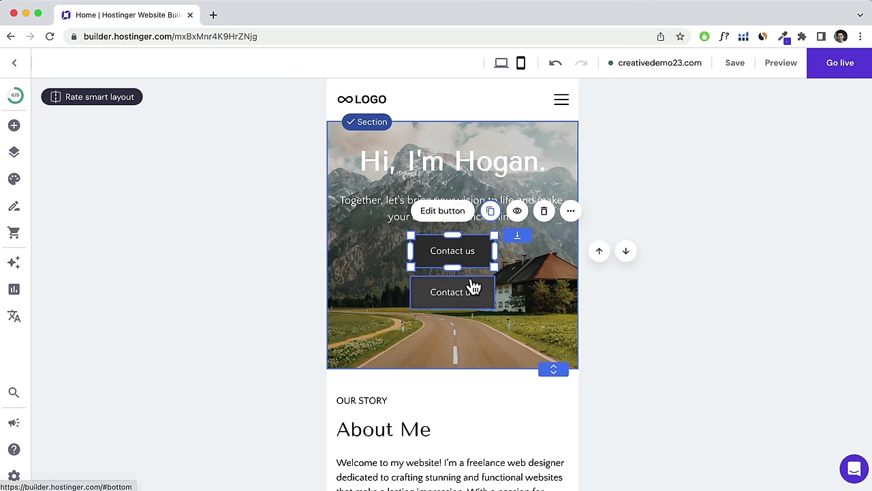
{"action": "left_click_drag", "start_coordinate": [480, 291], "coordinate": [547, 284]}
{"action": "left_click", "coordinate": [463, 255]}
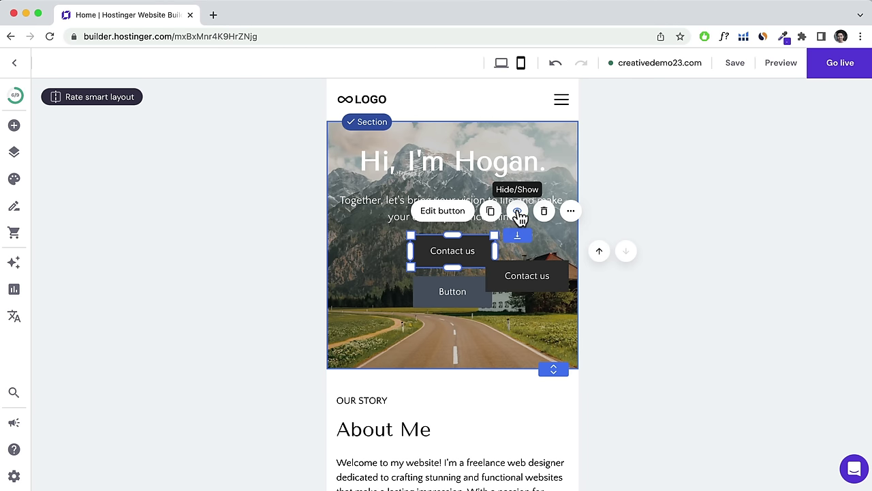
{"action": "left_click", "coordinate": [519, 213]}
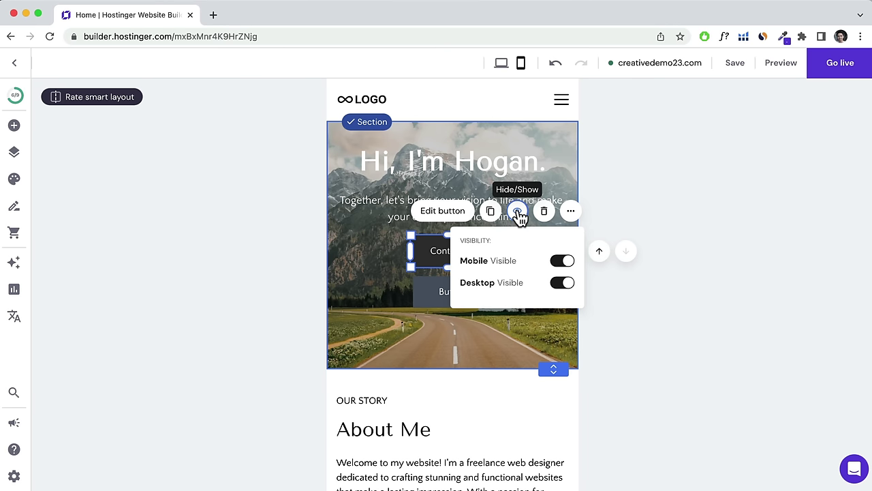
{"action": "left_click", "coordinate": [563, 261]}
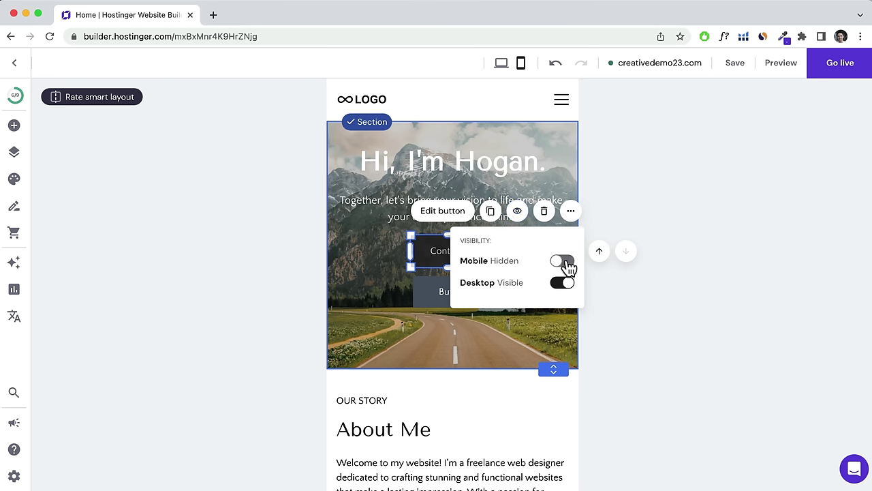
{"action": "left_click", "coordinate": [725, 307]}
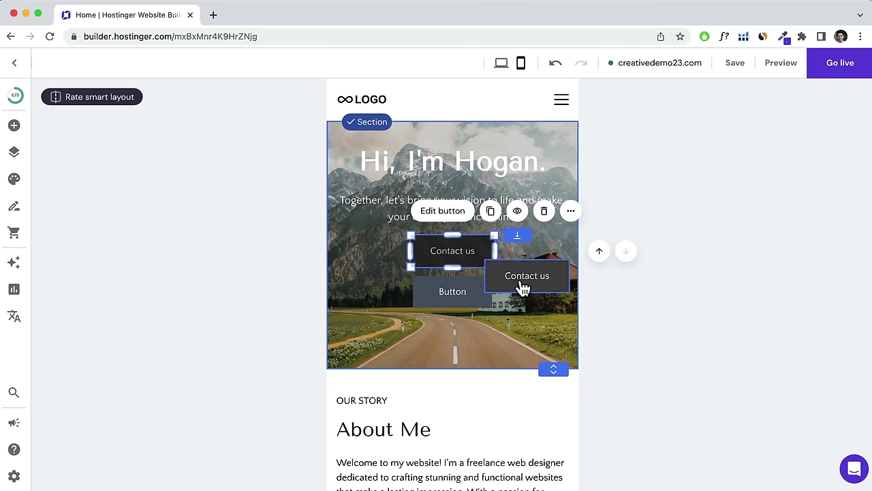
Hide the copied button on desktop and move it into the original's spot.
{"action": "left_click_drag", "start_coordinate": [519, 289], "coordinate": [522, 271]}
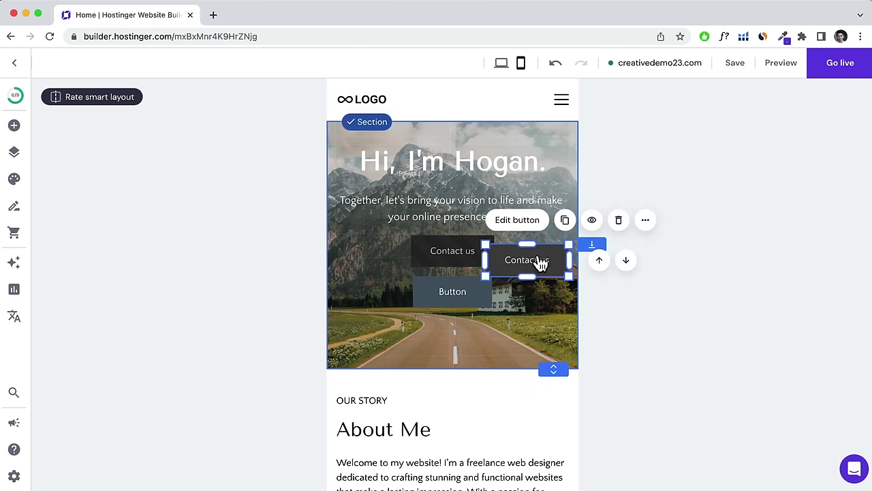
{"action": "left_click", "coordinate": [590, 221]}
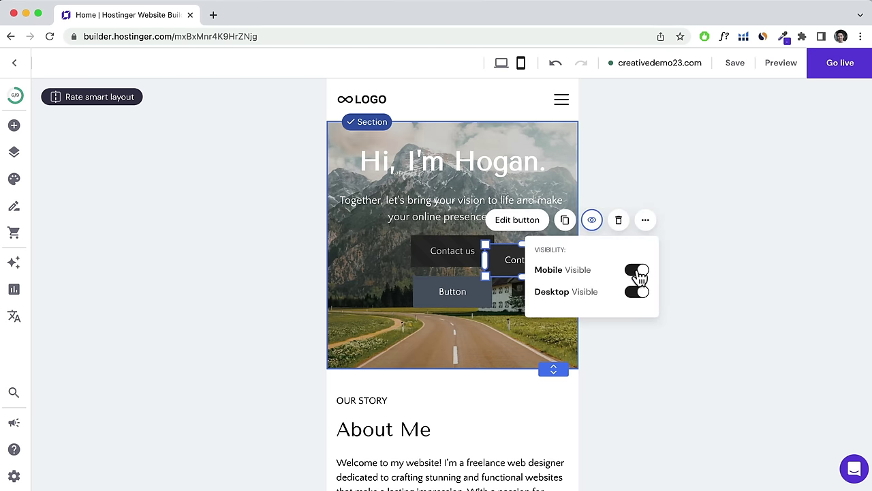
{"action": "left_click", "coordinate": [638, 295]}
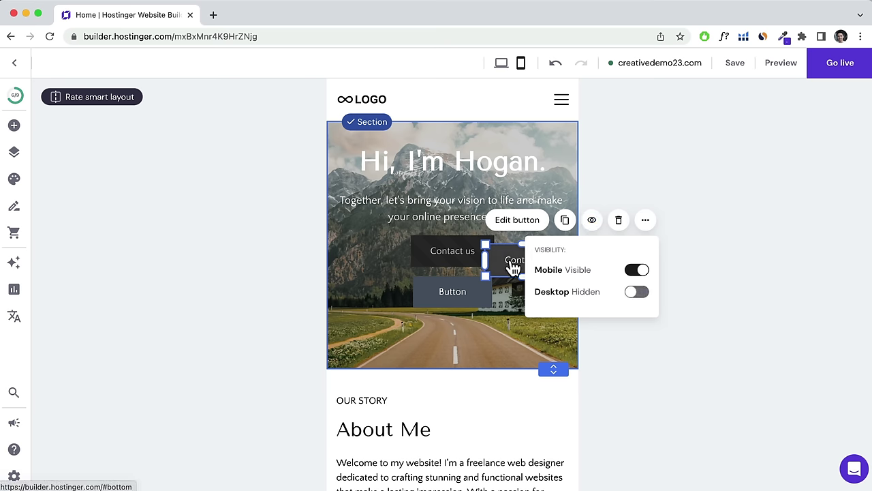
{"action": "left_click_drag", "start_coordinate": [515, 268], "coordinate": [443, 253]}
Relabel the copied hero button 'Call Now', link it to a tel: web address, and save.
{"action": "left_click", "coordinate": [452, 212]}
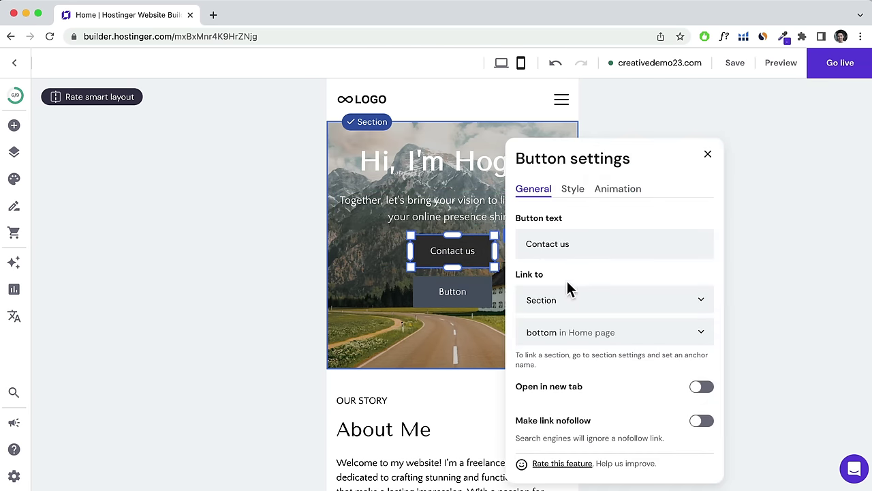
{"action": "left_click_drag", "start_coordinate": [588, 247], "coordinate": [535, 246]}
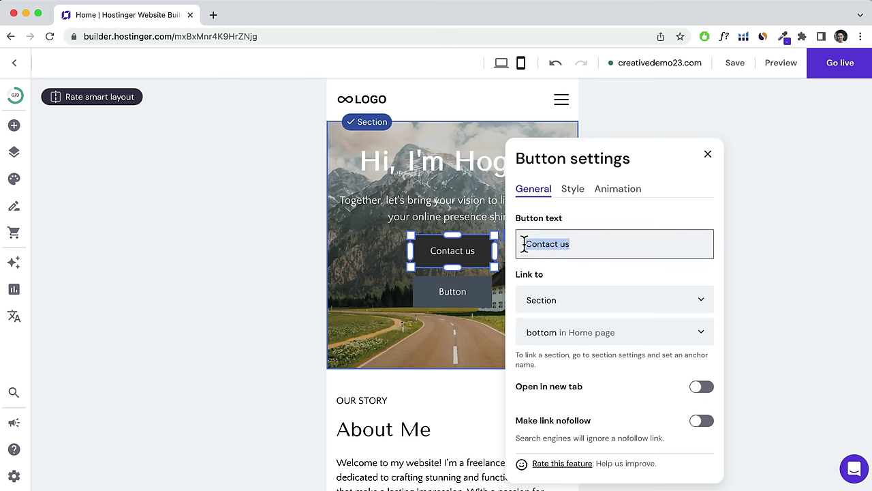
{"action": "type", "text": "Call Now"}
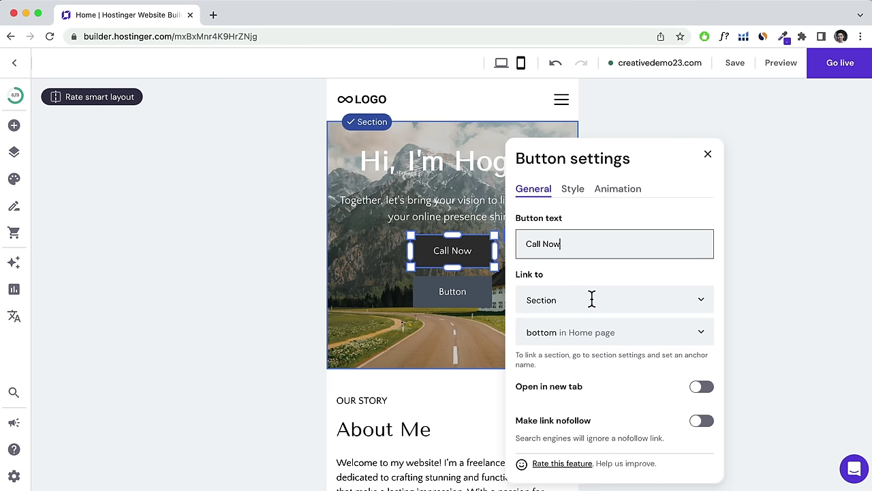
{"action": "left_click", "coordinate": [592, 300]}
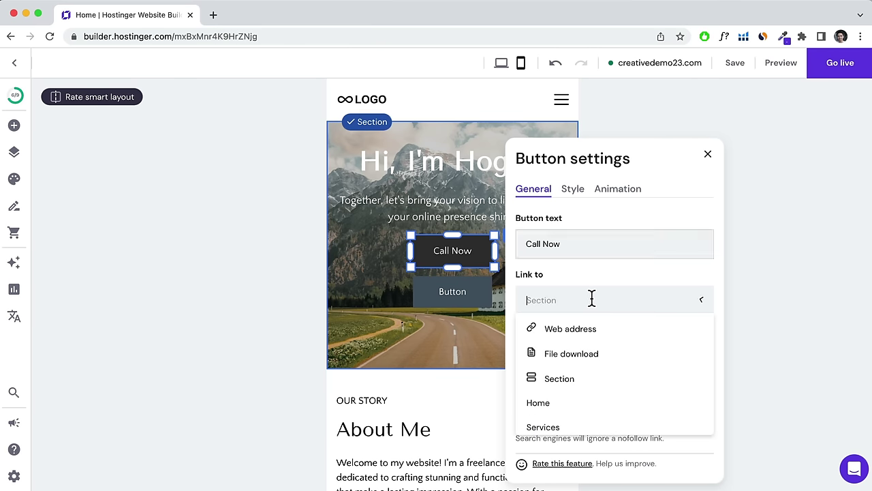
{"action": "left_click", "coordinate": [590, 332]}
{"action": "left_click", "coordinate": [567, 334]}
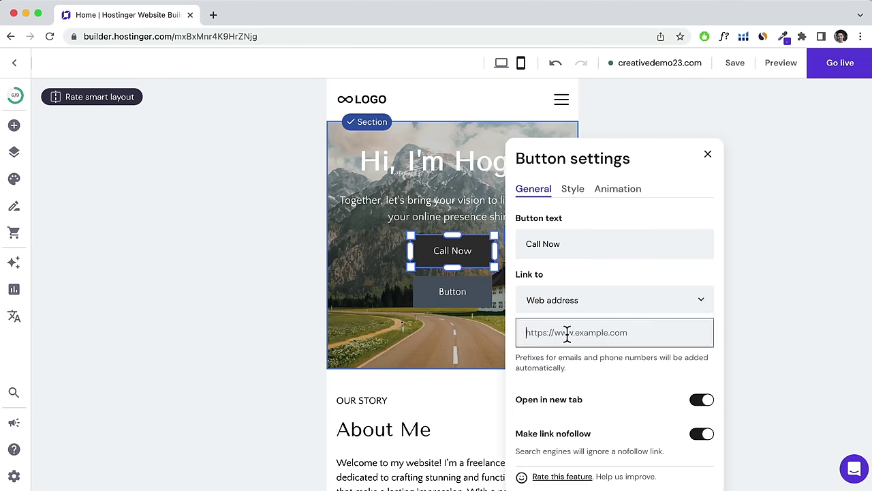
{"action": "type", "text": "tel: 9000 0000"}
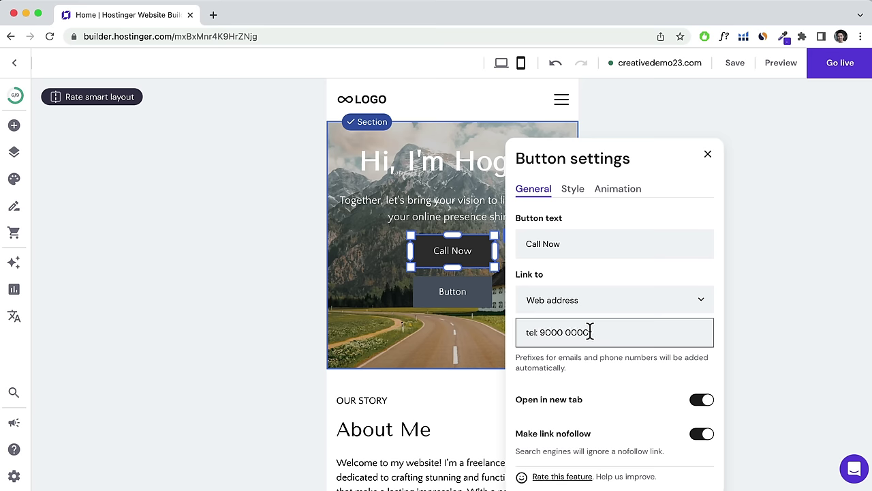
{"action": "scroll", "coordinate": [590, 332], "scroll_direction": "down", "scroll_amount": 3}
{"action": "scroll", "coordinate": [591, 337], "scroll_direction": "up", "scroll_amount": 2}
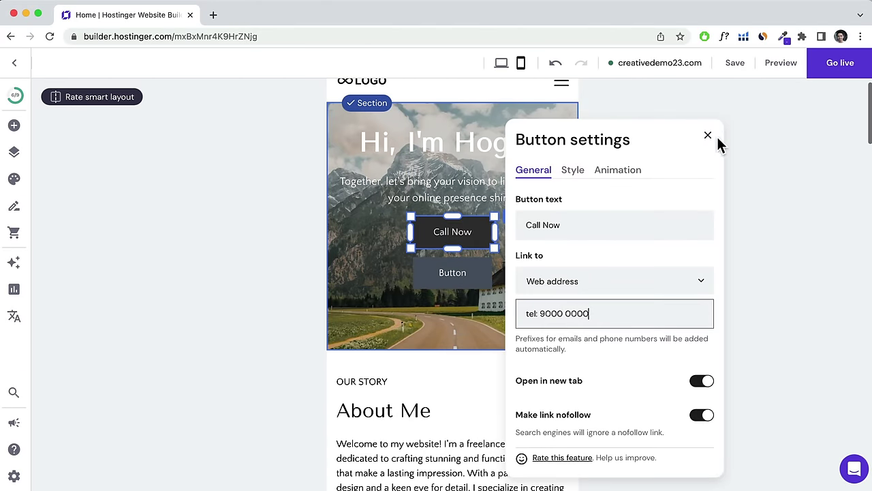
{"action": "left_click", "coordinate": [743, 63]}
Switch to desktop view, preview the site, and test where the Contact us button leads.
{"action": "left_click", "coordinate": [501, 62]}
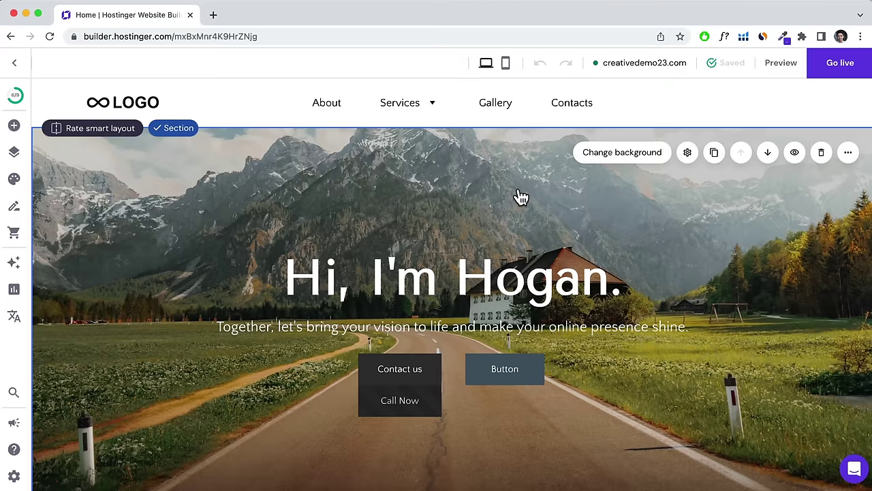
{"action": "left_click", "coordinate": [785, 68]}
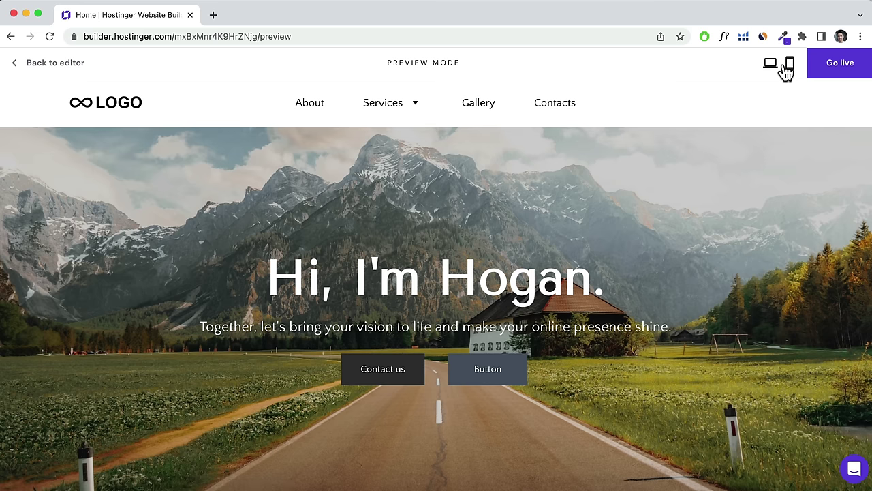
{"action": "left_click", "coordinate": [395, 370]}
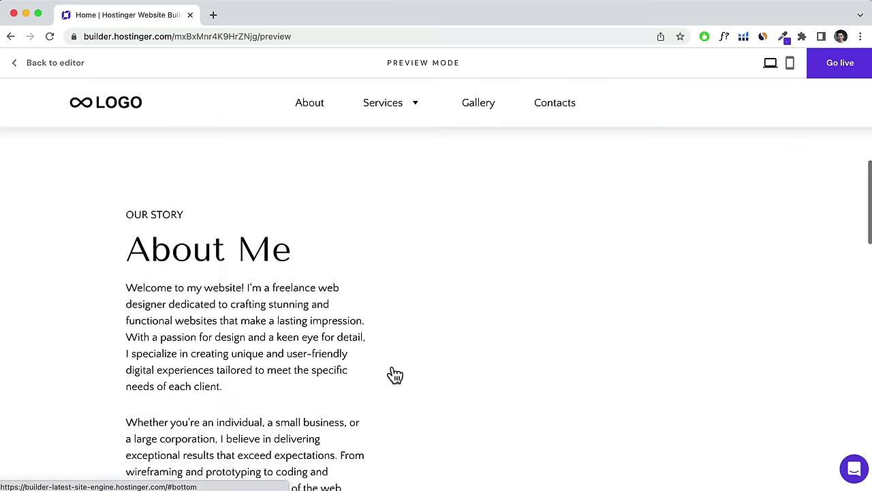
Test the Call Now phone link in mobile preview, then return to the editor in desktop view.
{"action": "left_click", "coordinate": [792, 65]}
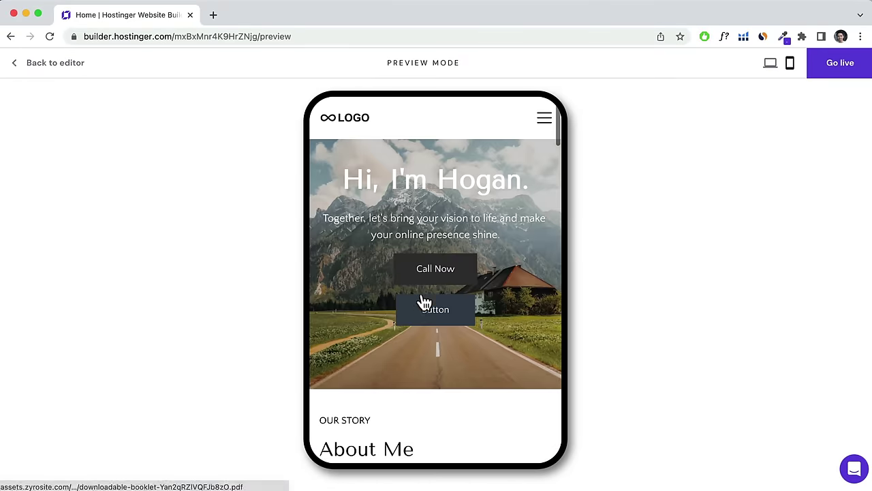
{"action": "left_click", "coordinate": [440, 279]}
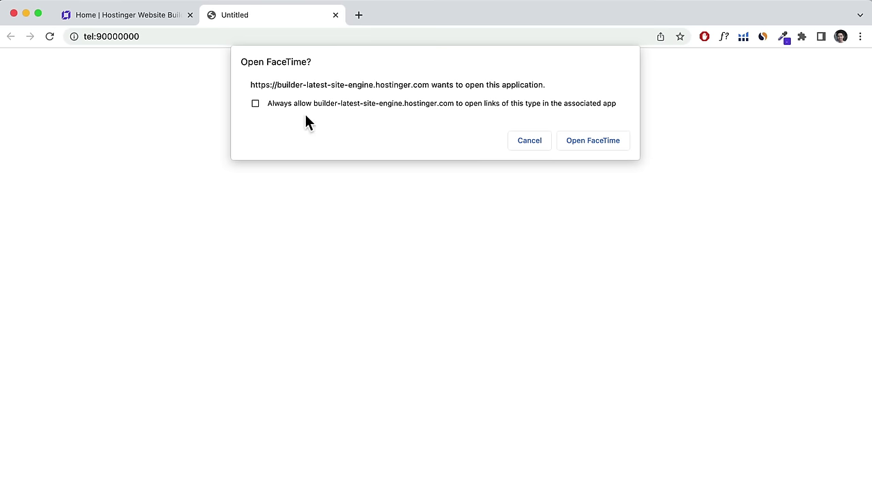
{"action": "left_click", "coordinate": [154, 16]}
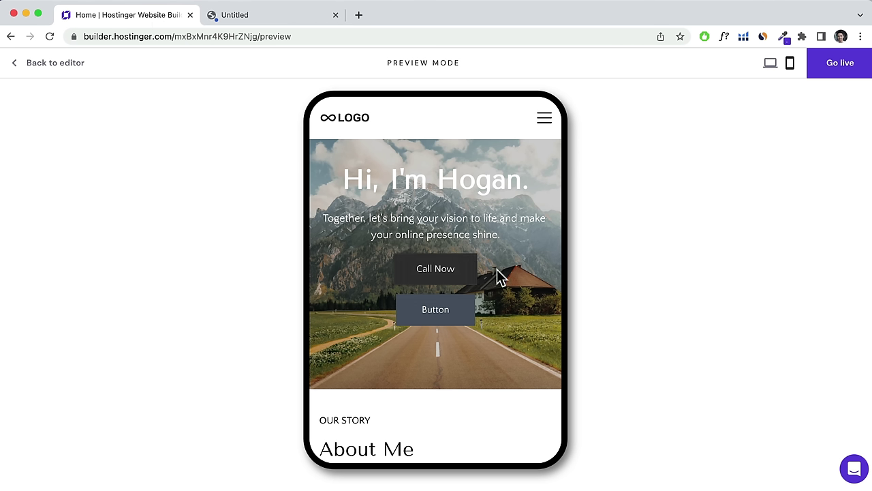
{"action": "left_click", "coordinate": [75, 65]}
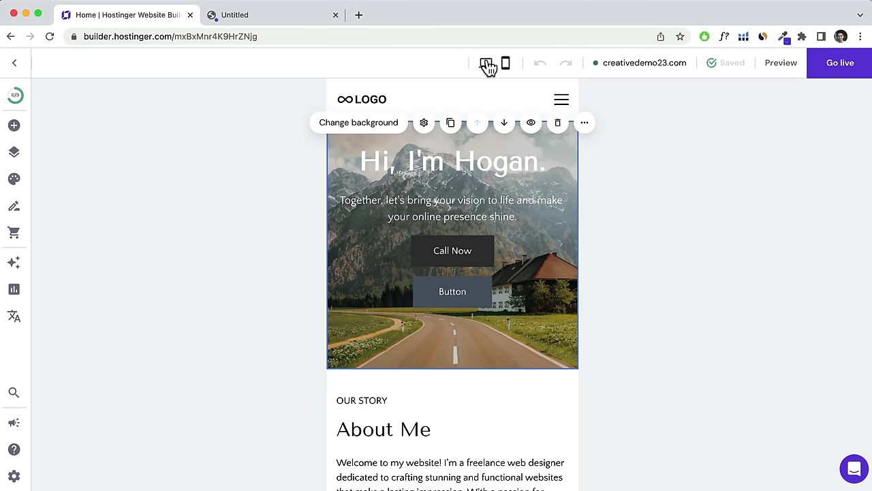
{"action": "left_click", "coordinate": [487, 65]}
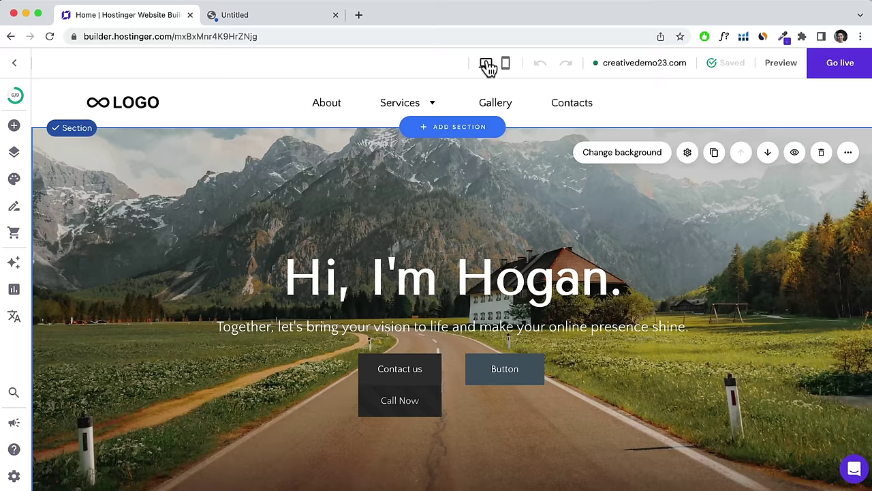
On the Contacts page, review the contact form's settings, leaving the notification e-mail unchanged.
{"action": "left_click", "coordinate": [578, 107]}
{"action": "scroll", "coordinate": [580, 111], "scroll_direction": "down", "scroll_amount": 1}
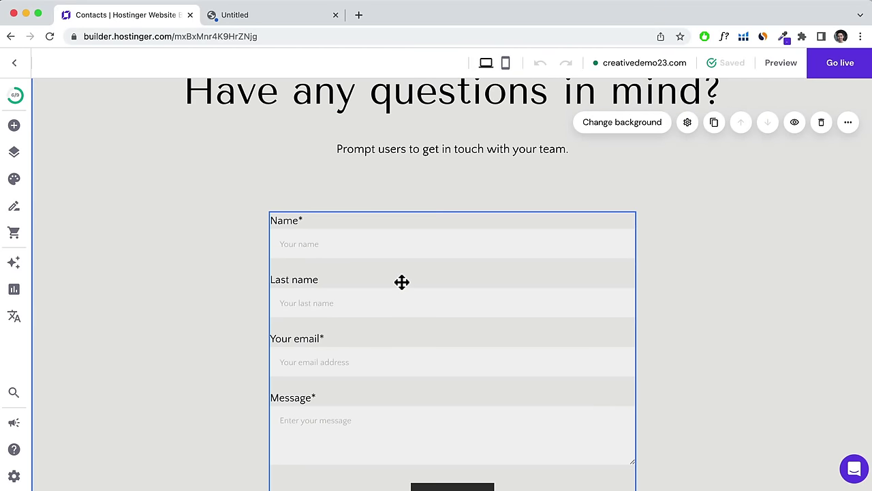
{"action": "scroll", "coordinate": [404, 275], "scroll_direction": "down", "scroll_amount": 2}
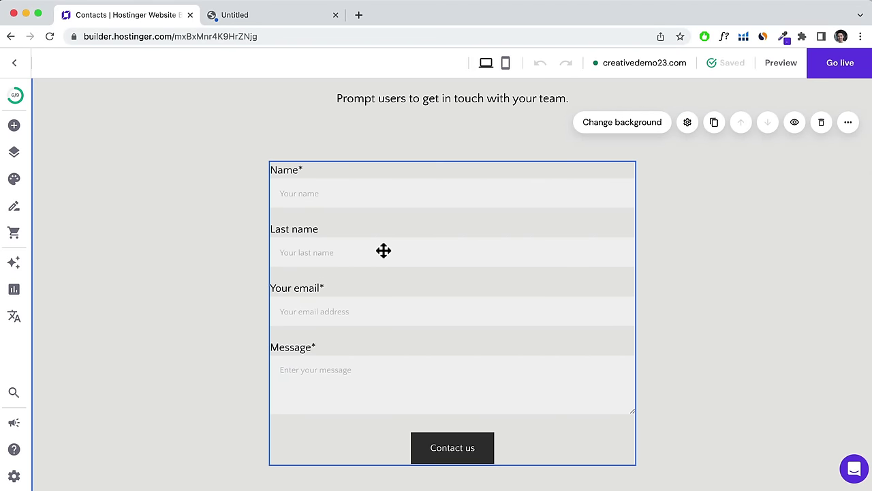
{"action": "left_click", "coordinate": [384, 251]}
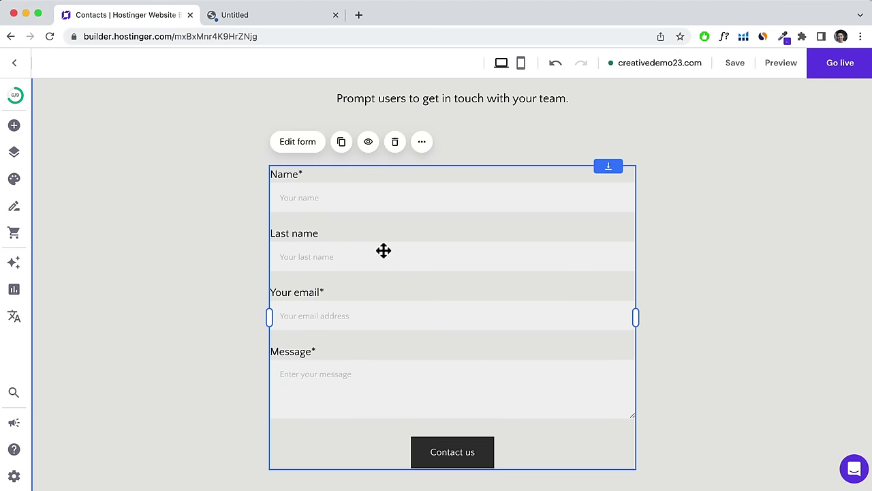
{"action": "left_click", "coordinate": [299, 145]}
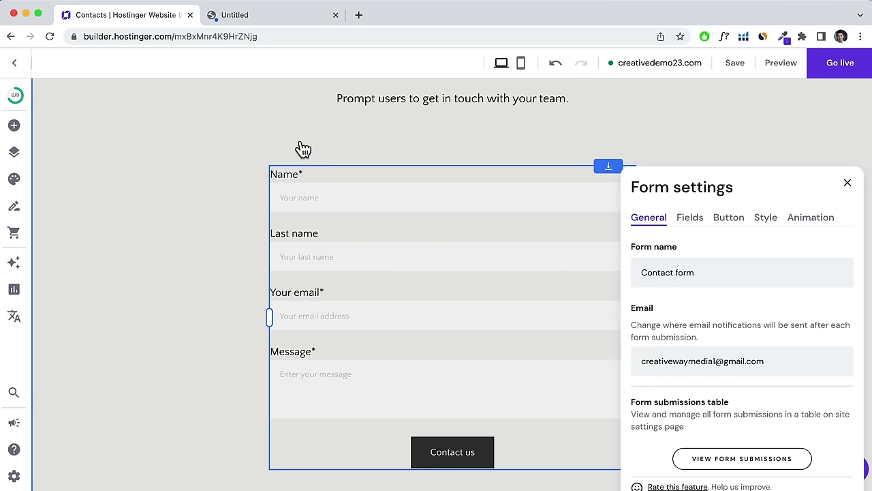
{"action": "left_click_drag", "start_coordinate": [775, 362], "coordinate": [648, 353]}
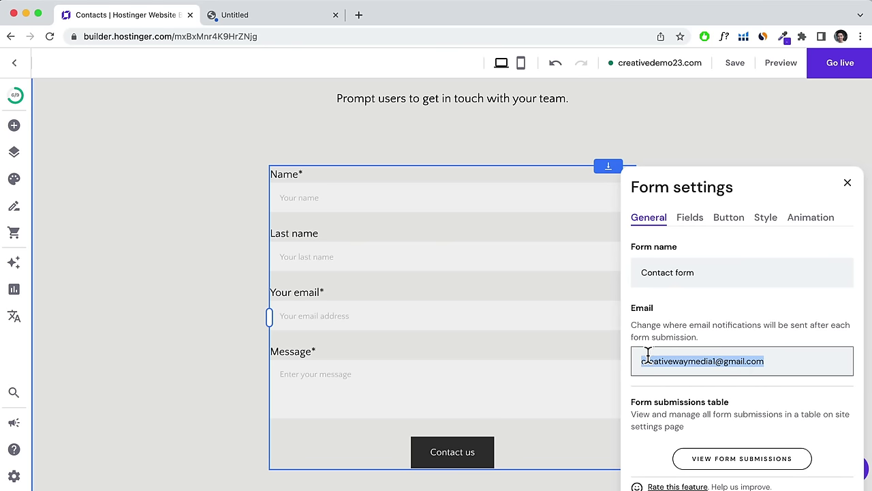
{"action": "left_click", "coordinate": [693, 322]}
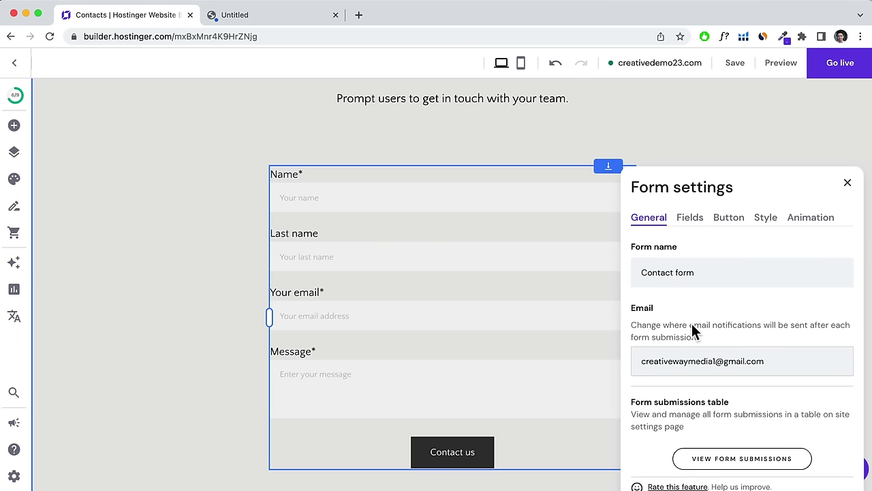
Close the form settings and drag the contact form to the section's left side.
{"action": "scroll", "coordinate": [734, 319], "scroll_direction": "down", "scroll_amount": 2}
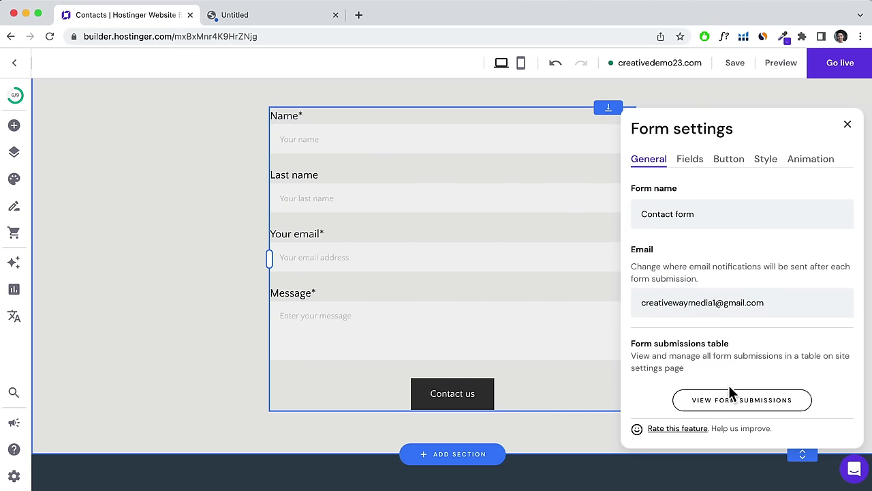
{"action": "left_click", "coordinate": [14, 477]}
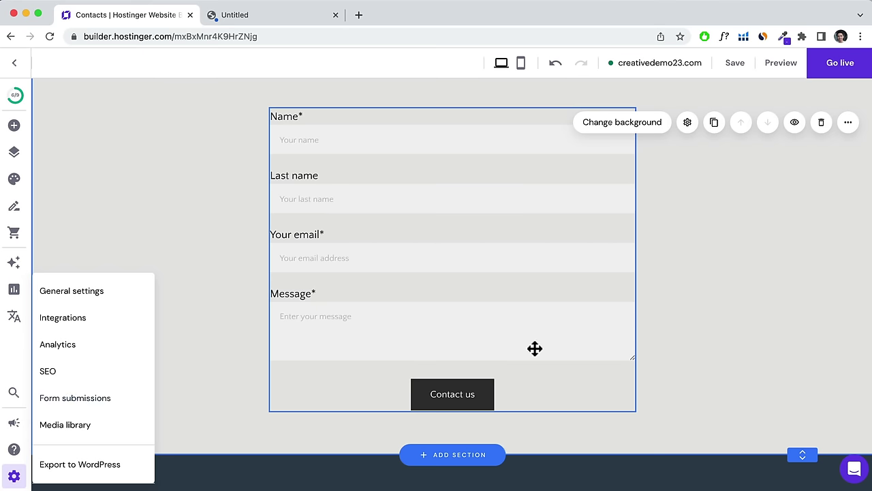
{"action": "scroll", "coordinate": [534, 348], "scroll_direction": "up", "scroll_amount": 5}
{"action": "scroll", "coordinate": [481, 380], "scroll_direction": "down", "scroll_amount": 2}
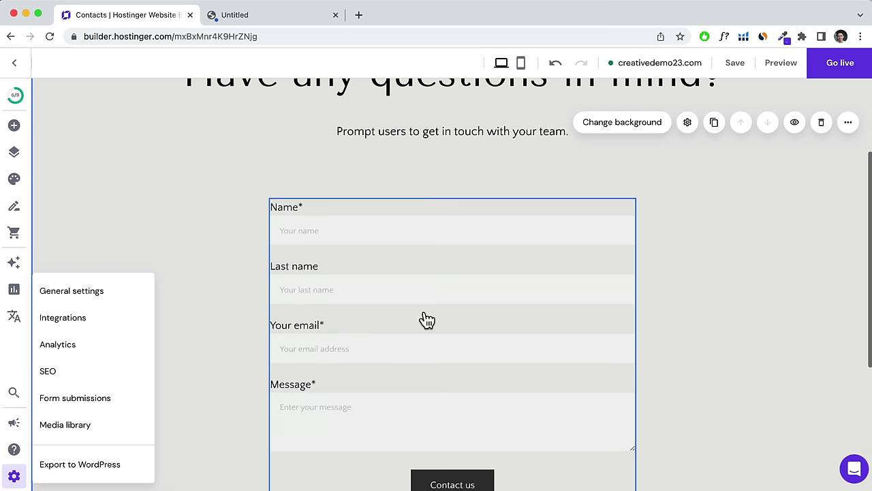
{"action": "left_click_drag", "start_coordinate": [427, 320], "coordinate": [280, 306]}
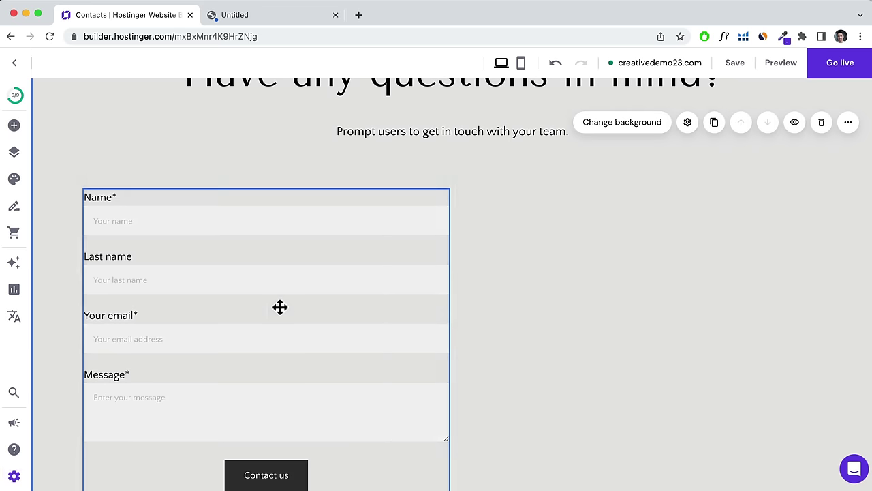
Add a Google map beside the contact form, check its business address, and save.
{"action": "left_click", "coordinate": [13, 126]}
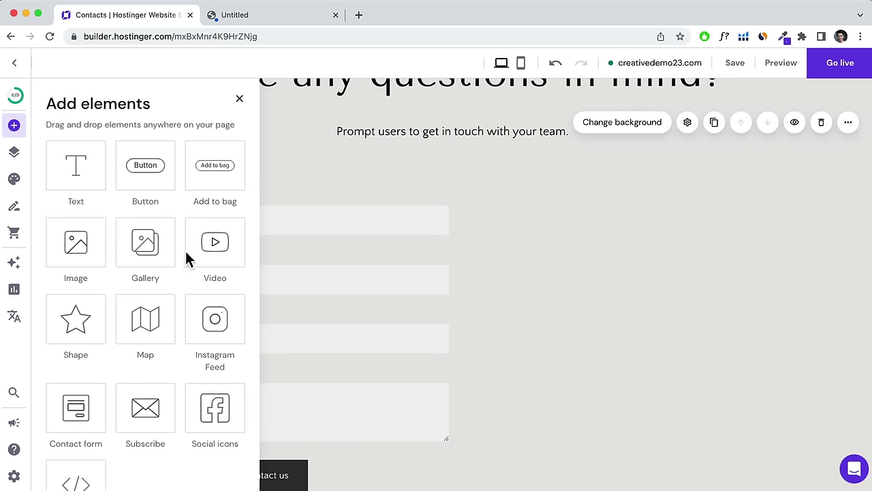
{"action": "left_click_drag", "start_coordinate": [145, 317], "coordinate": [633, 294]}
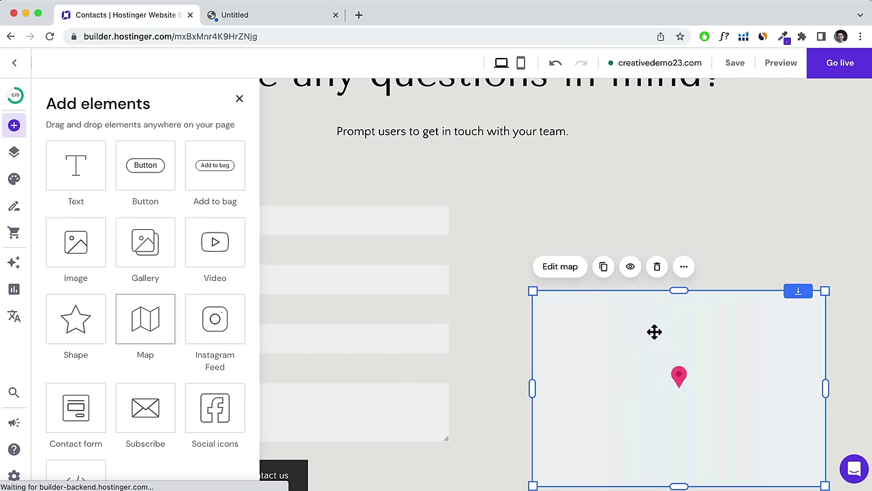
{"action": "left_click_drag", "start_coordinate": [654, 331], "coordinate": [636, 264]}
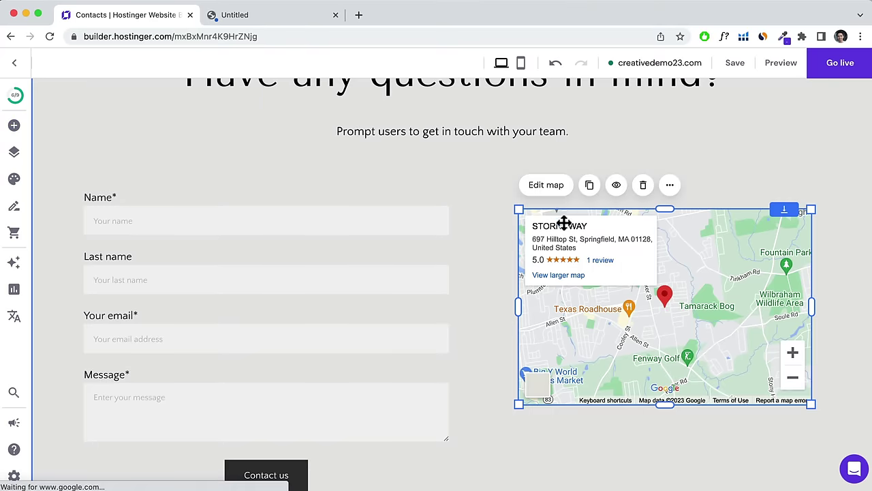
{"action": "left_click", "coordinate": [558, 193]}
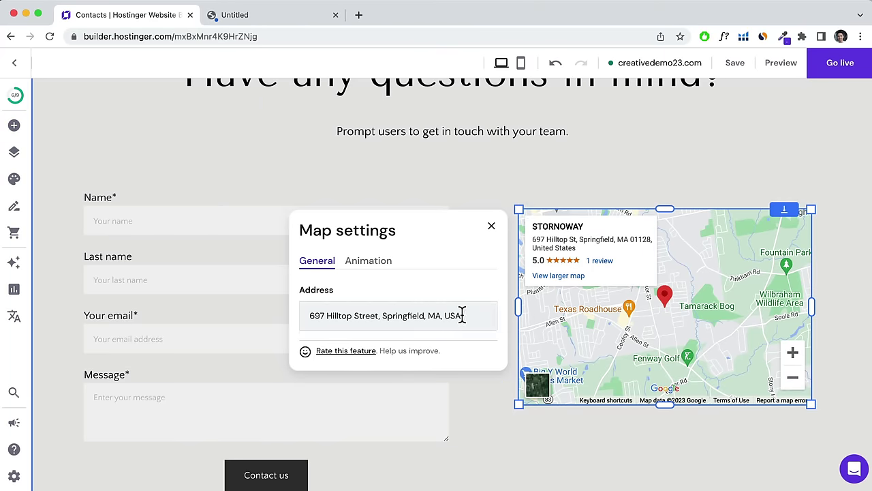
{"action": "scroll", "coordinate": [596, 255], "scroll_direction": "up", "scroll_amount": 3}
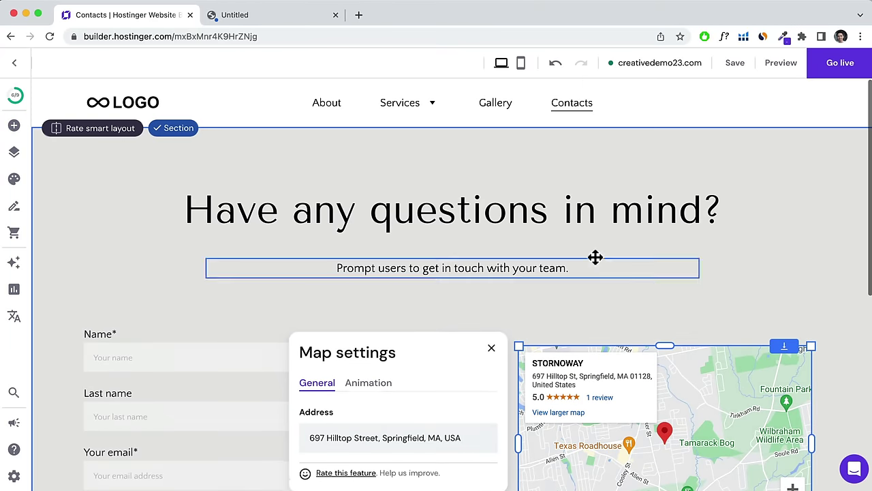
{"action": "scroll", "coordinate": [614, 334], "scroll_direction": "down", "scroll_amount": 1}
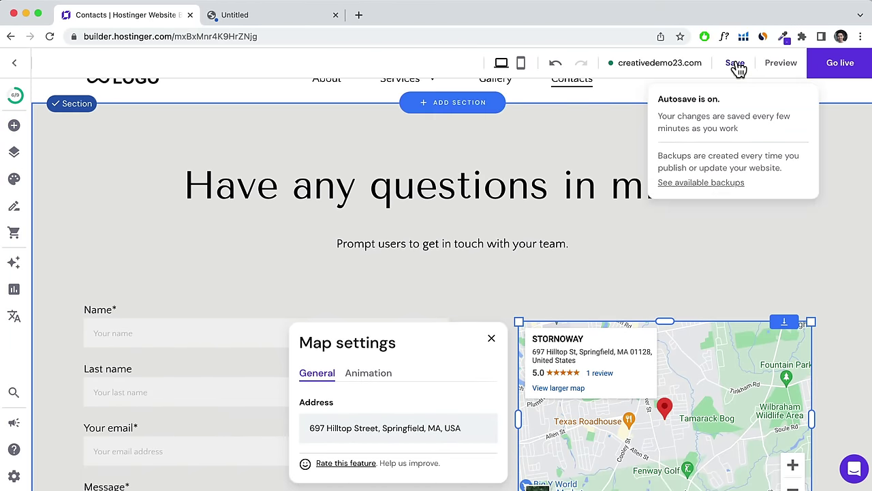
{"action": "left_click", "coordinate": [737, 65]}
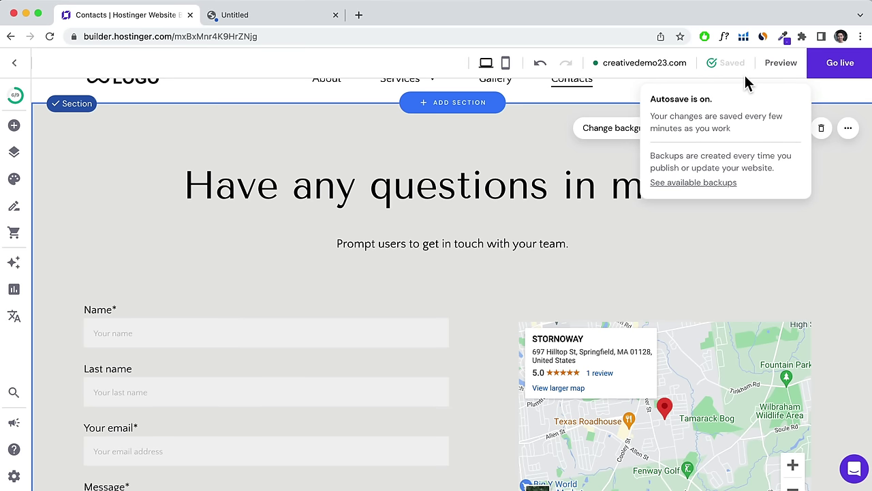
From the Home page, look through the site-wide Colors, Text, Buttons and Animations styles.
{"action": "left_click", "coordinate": [150, 88]}
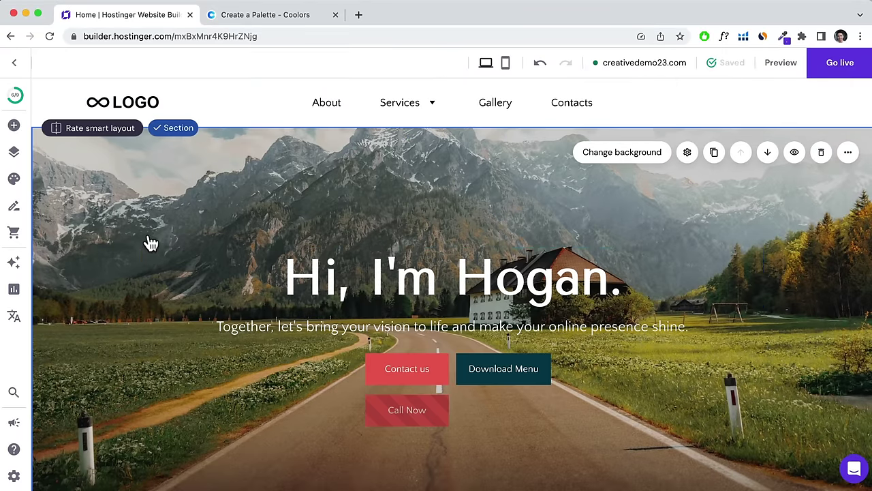
{"action": "left_click", "coordinate": [15, 180]}
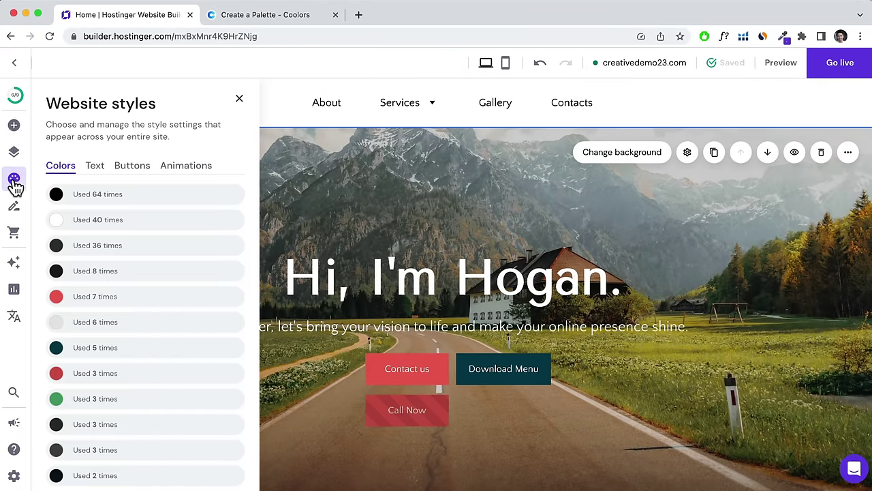
{"action": "left_click", "coordinate": [95, 171]}
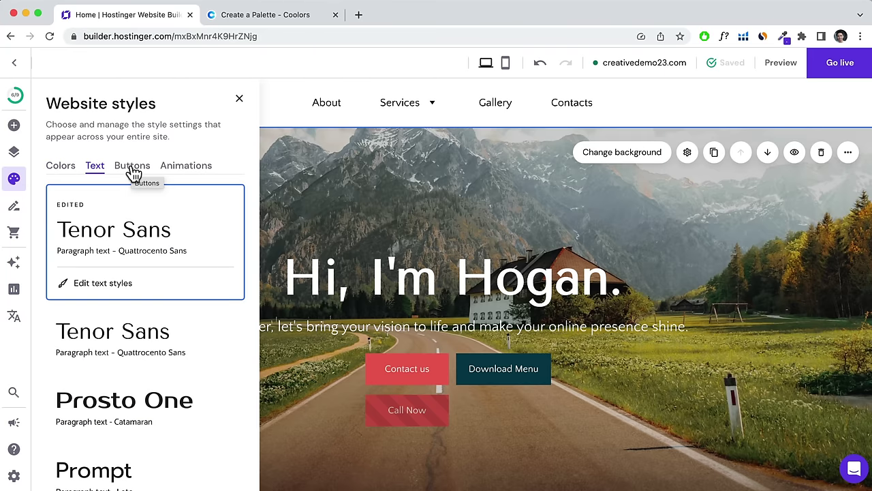
{"action": "left_click", "coordinate": [132, 172]}
{"action": "left_click", "coordinate": [200, 173]}
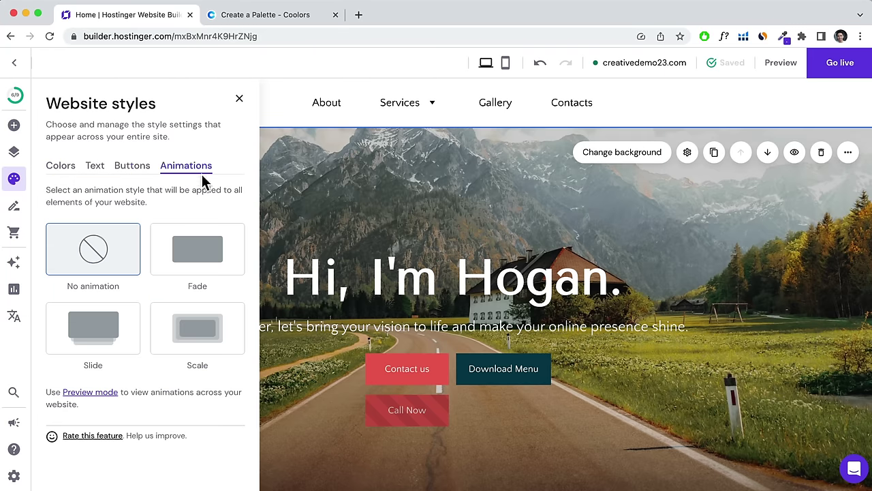
{"action": "left_click", "coordinate": [68, 171]}
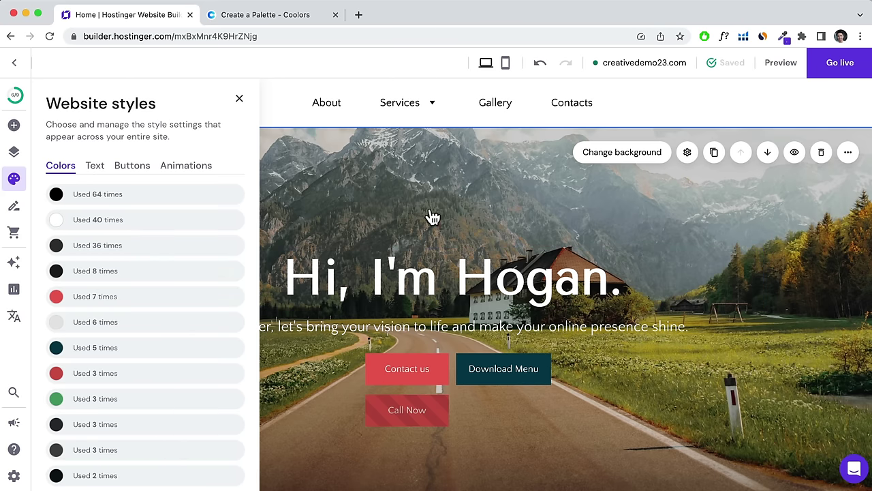
Compare the builder page with the Coolors palette EB5E55, 499F68, 77B28C, 118AB2, 073B4C.
{"action": "left_click", "coordinate": [296, 23]}
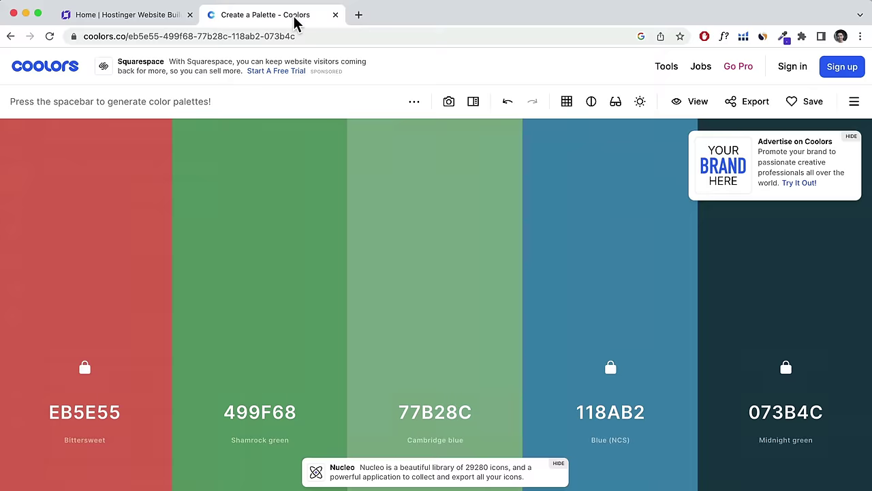
{"action": "left_click", "coordinate": [130, 23]}
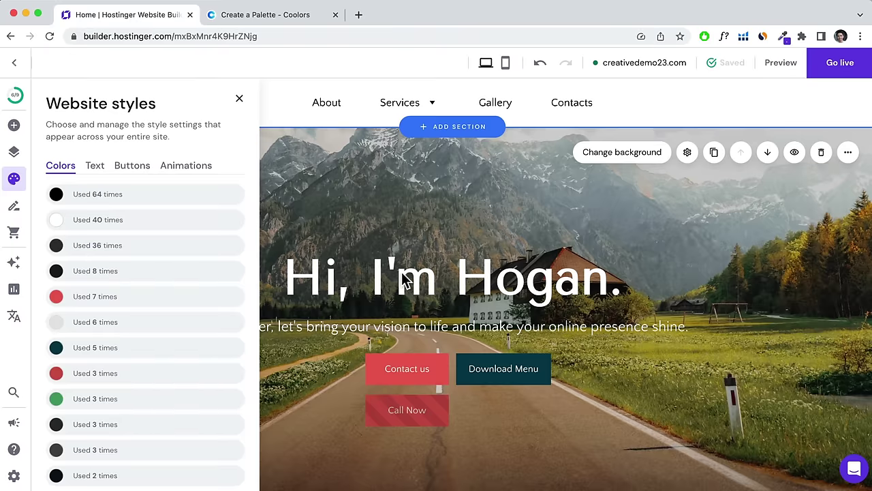
{"action": "scroll", "coordinate": [402, 283], "scroll_direction": "down", "scroll_amount": 10}
{"action": "scroll", "coordinate": [393, 285], "scroll_direction": "up", "scroll_amount": 1}
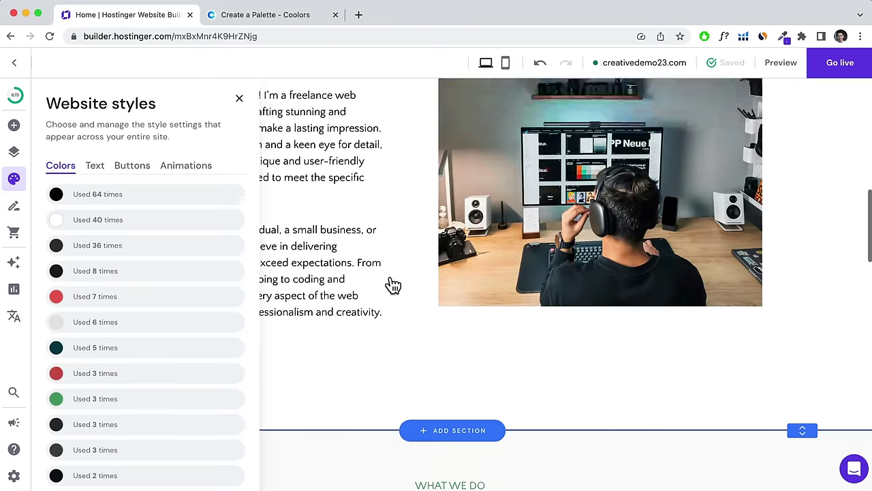
{"action": "scroll", "coordinate": [393, 285], "scroll_direction": "down", "scroll_amount": 5}
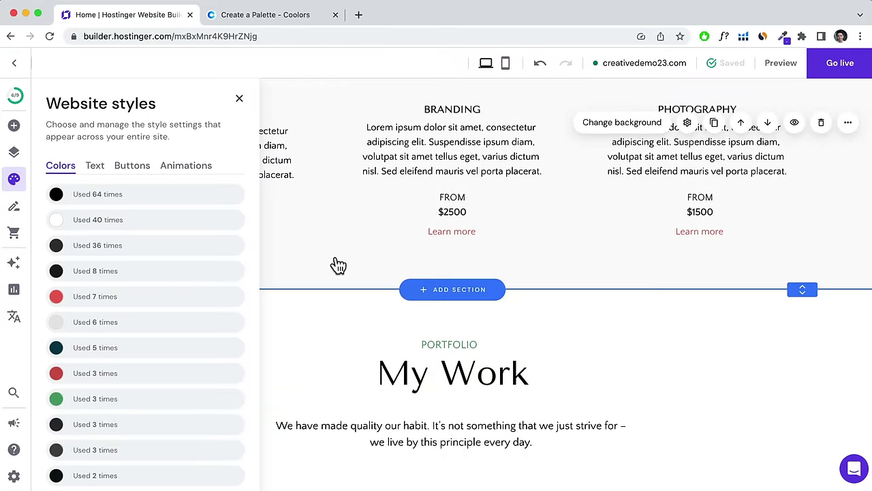
{"action": "scroll", "coordinate": [345, 265], "scroll_direction": "up", "scroll_amount": 5}
{"action": "scroll", "coordinate": [343, 264], "scroll_direction": "down", "scroll_amount": 5}
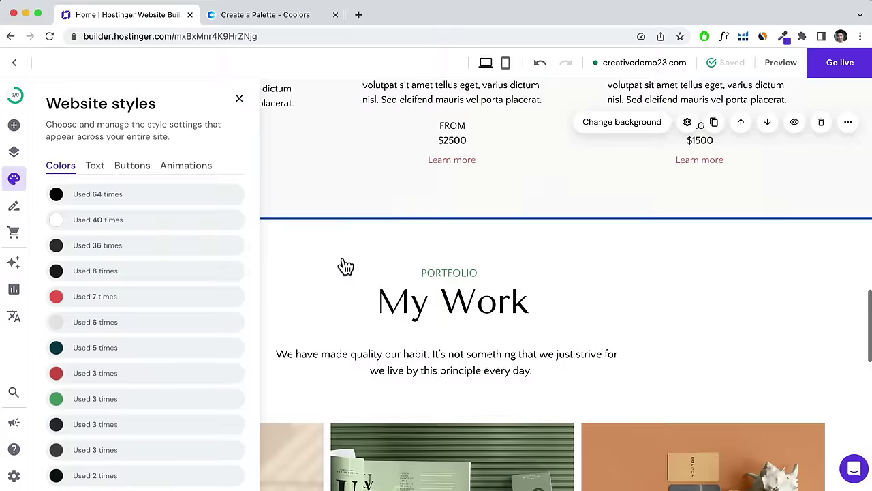
{"action": "scroll", "coordinate": [450, 195], "scroll_direction": "up", "scroll_amount": 1}
{"action": "scroll", "coordinate": [447, 195], "scroll_direction": "down", "scroll_amount": 4}
{"action": "scroll", "coordinate": [444, 198], "scroll_direction": "down", "scroll_amount": 5}
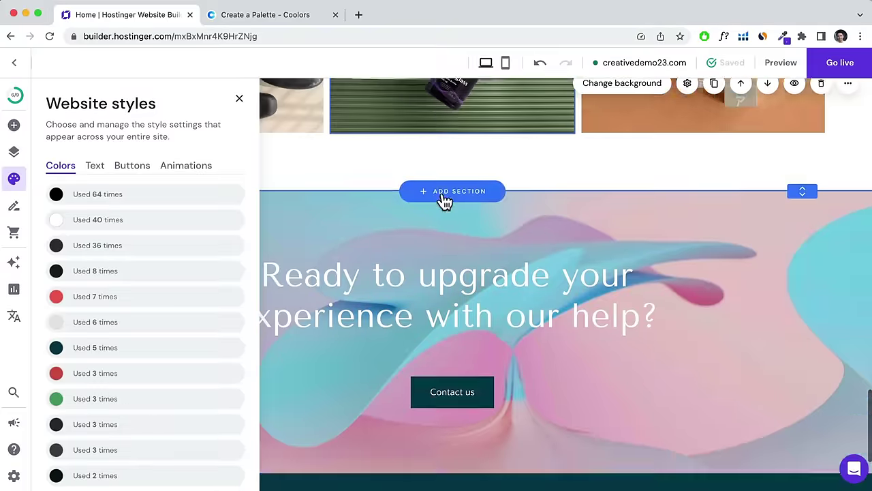
{"action": "scroll", "coordinate": [438, 244], "scroll_direction": "up", "scroll_amount": 8}
{"action": "scroll", "coordinate": [435, 246], "scroll_direction": "up", "scroll_amount": 10}
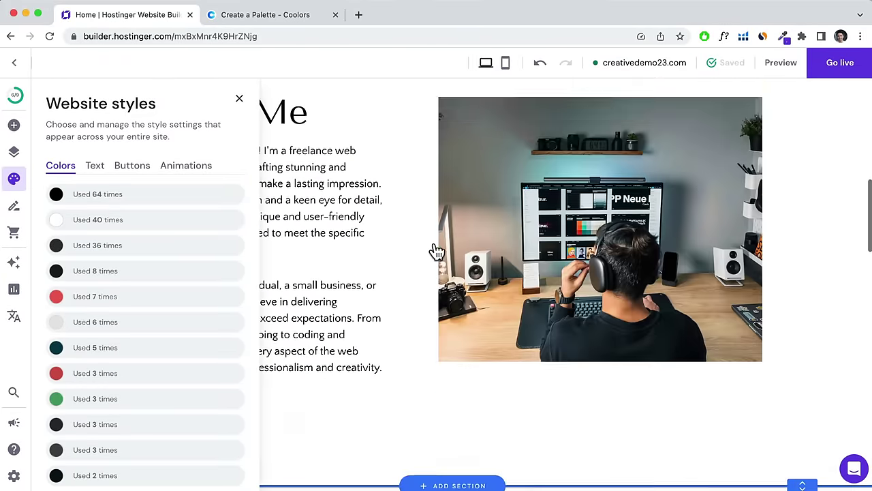
{"action": "scroll", "coordinate": [419, 231], "scroll_direction": "up", "scroll_amount": 2}
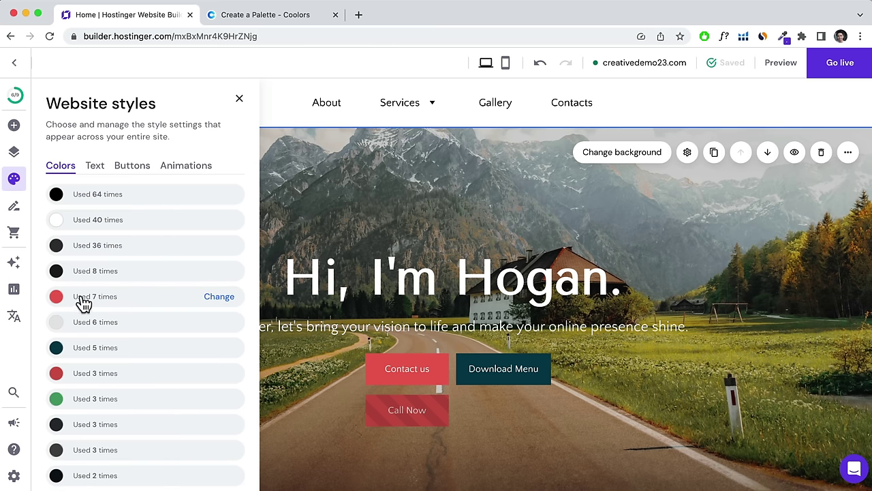
{"action": "left_click", "coordinate": [261, 16]}
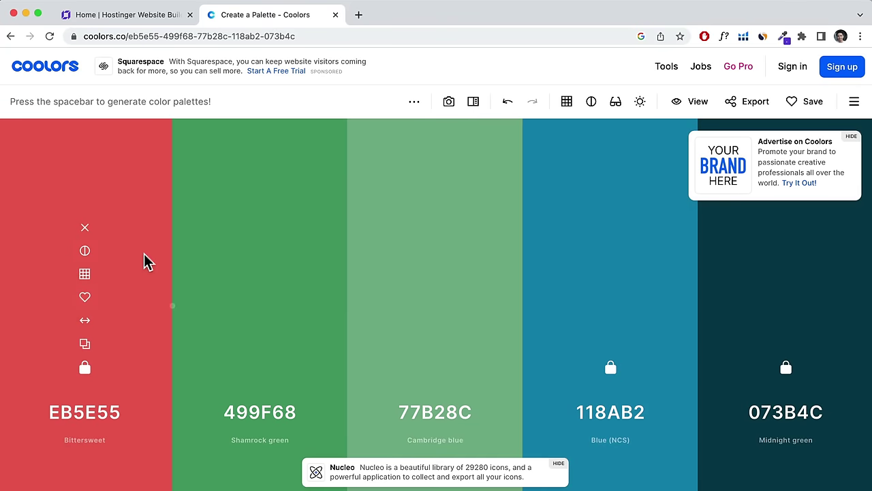
Unlock the red Bittersweet column, regenerate until coral EF8354 appears, and copy its hex code.
{"action": "left_click", "coordinate": [85, 370]}
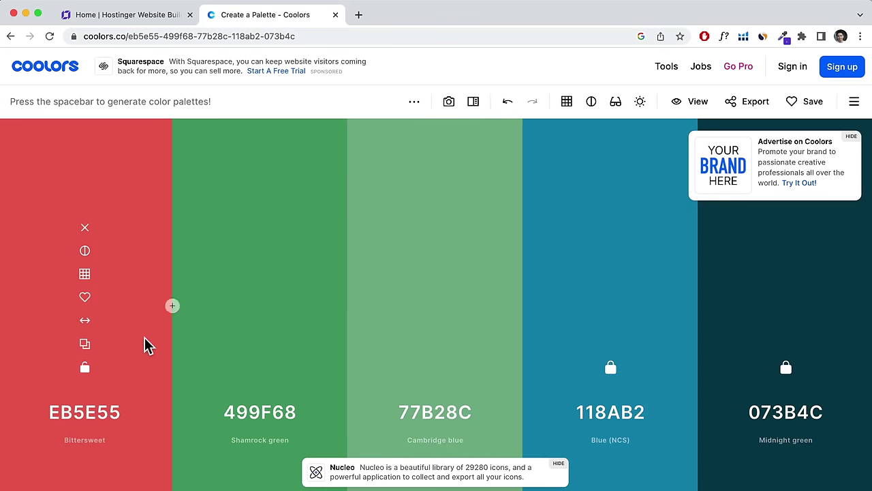
{"action": "key", "text": "space"}
{"action": "key", "text": "space"}
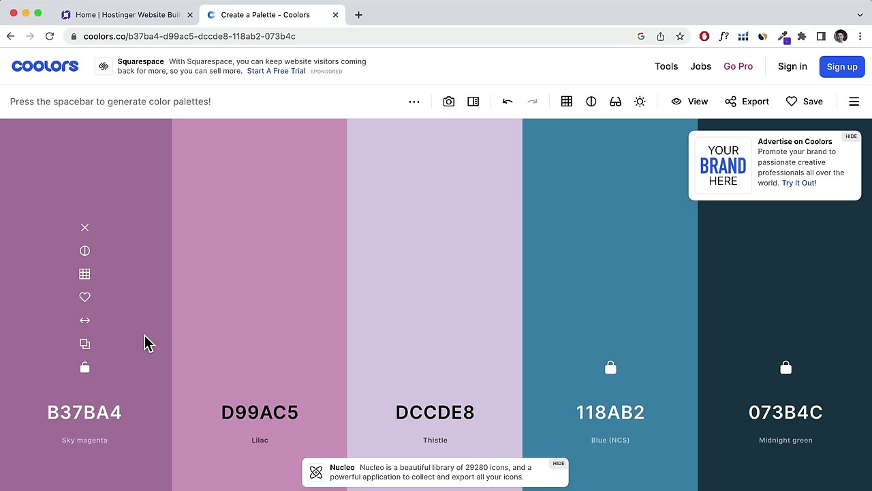
{"action": "key", "text": "space"}
{"action": "key", "text": "space"}
{"action": "key", "text": "space"}
{"action": "key", "text": "space"}
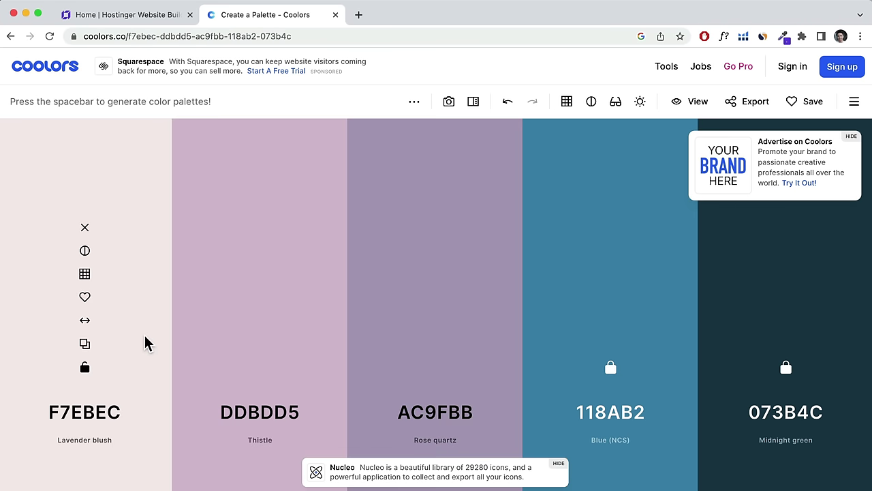
{"action": "key", "text": "space"}
{"action": "key", "text": "space"}
{"action": "key", "text": "space"}
{"action": "key", "text": "space"}
{"action": "key", "text": "space"}
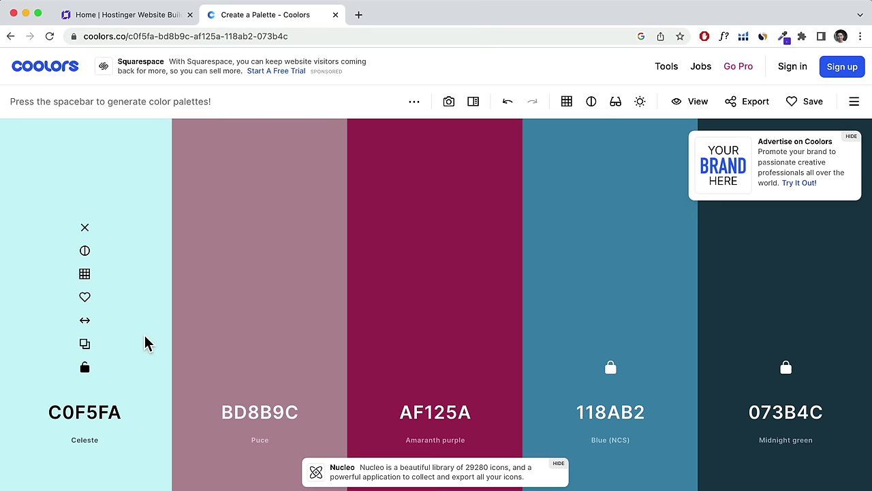
{"action": "key", "text": "space"}
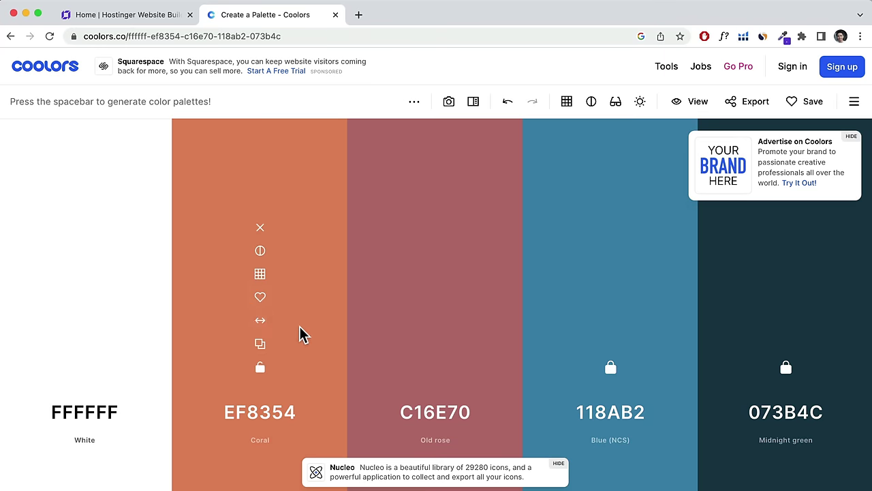
{"action": "left_click", "coordinate": [261, 351]}
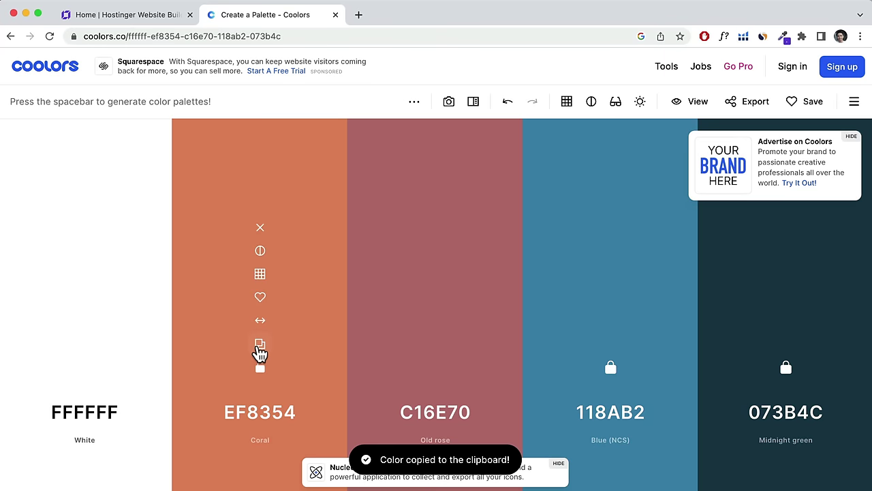
{"action": "left_click", "coordinate": [158, 17]}
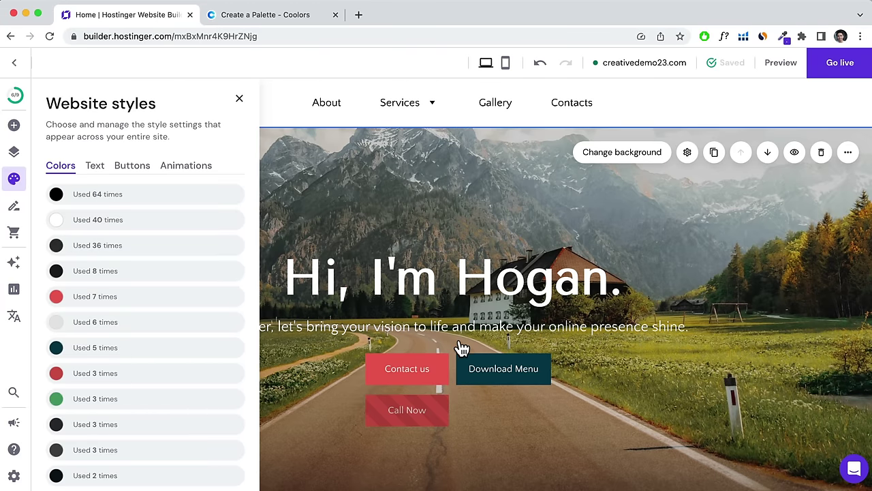
Start replacing the site-wide red EB5E55 accent and open its full colour picker.
{"action": "scroll", "coordinate": [434, 364], "scroll_direction": "down", "scroll_amount": 2}
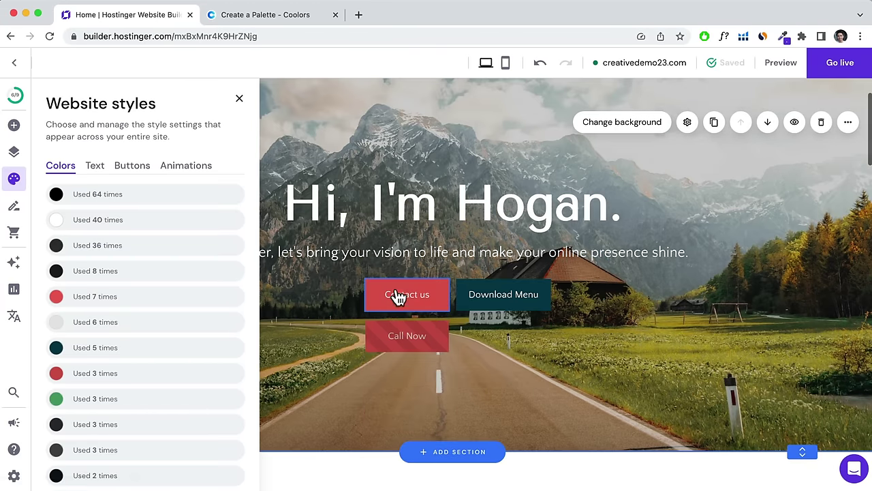
{"action": "scroll", "coordinate": [392, 299], "scroll_direction": "up", "scroll_amount": 2}
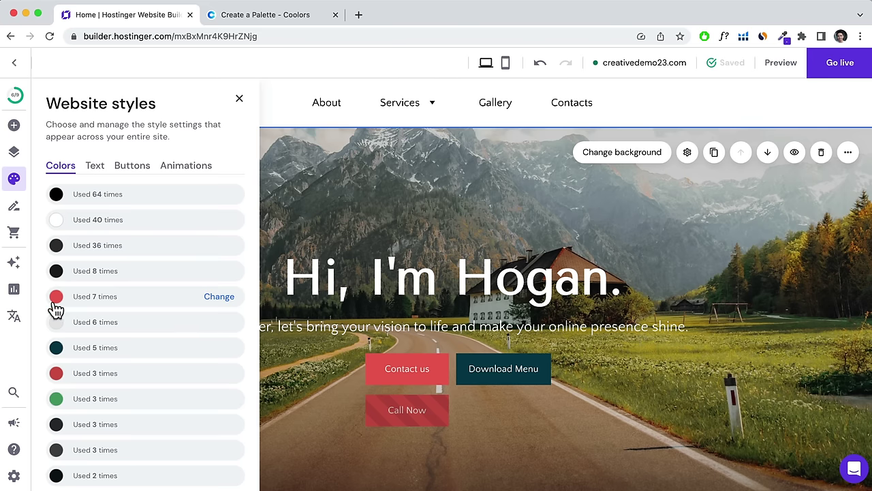
{"action": "left_click", "coordinate": [213, 304]}
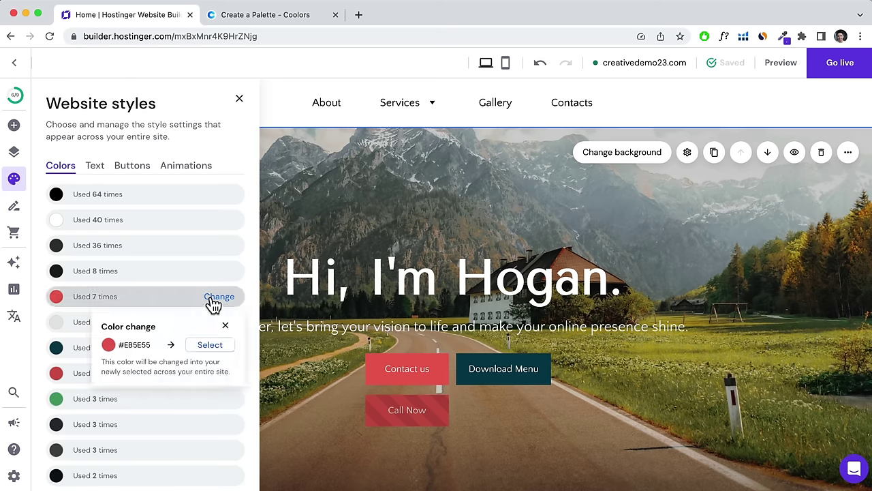
{"action": "left_click", "coordinate": [214, 345]}
Paste coral EF8354 as the hex value and apply it across the site.
{"action": "left_click", "coordinate": [184, 432]}
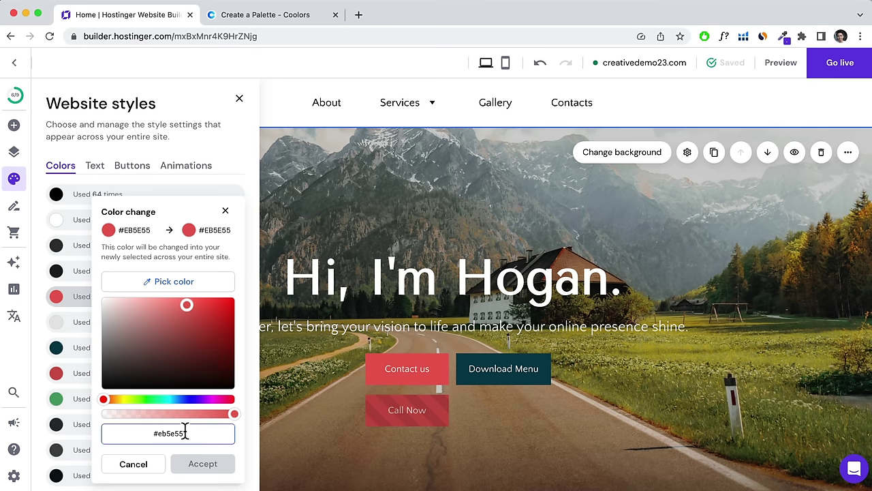
{"action": "left_click_drag", "start_coordinate": [166, 433], "coordinate": [159, 433]}
{"action": "triple_click", "coordinate": [161, 433]}
{"action": "right_click", "coordinate": [161, 434]}
{"action": "left_click", "coordinate": [197, 379]}
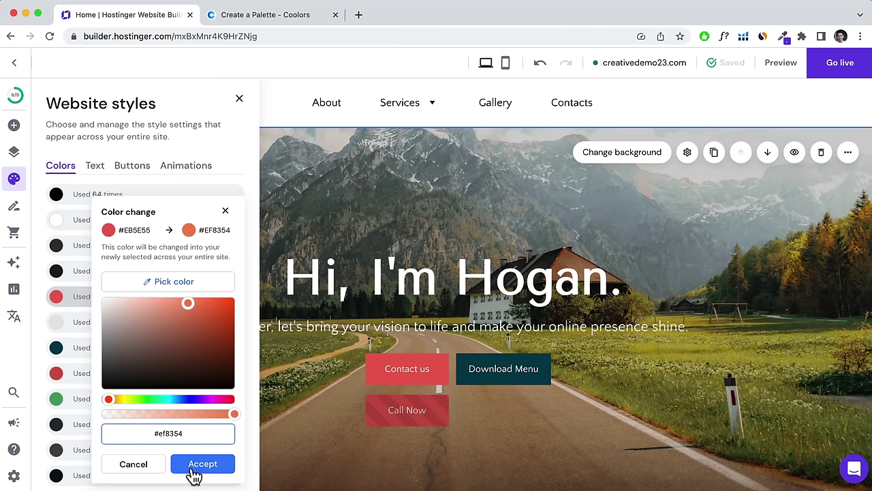
{"action": "left_click", "coordinate": [202, 464]}
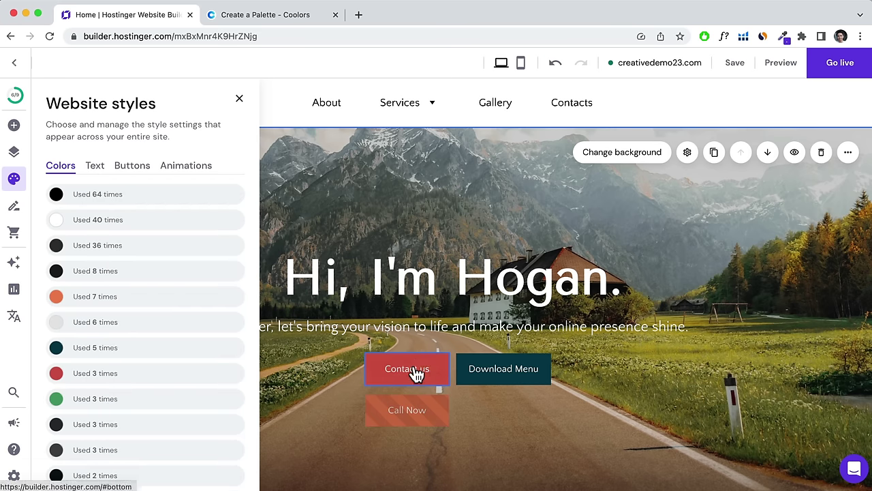
{"action": "scroll", "coordinate": [543, 396], "scroll_direction": "down", "scroll_amount": 6}
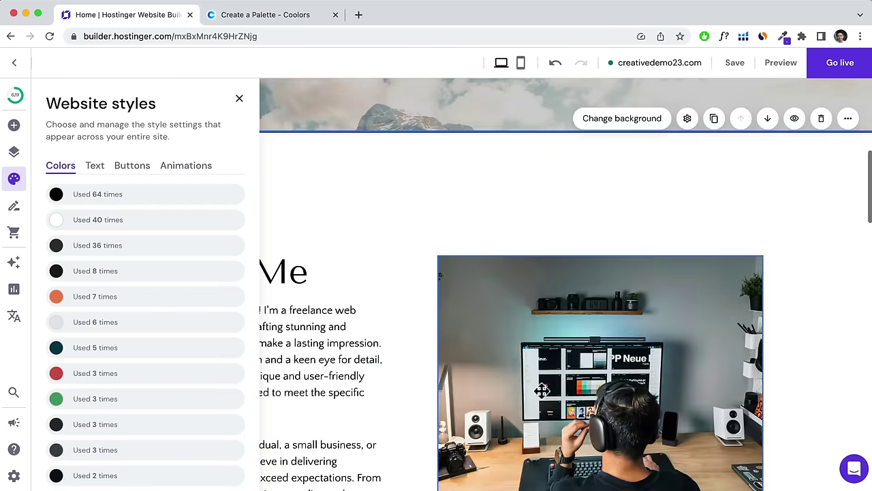
{"action": "scroll", "coordinate": [541, 390], "scroll_direction": "down", "scroll_amount": 10}
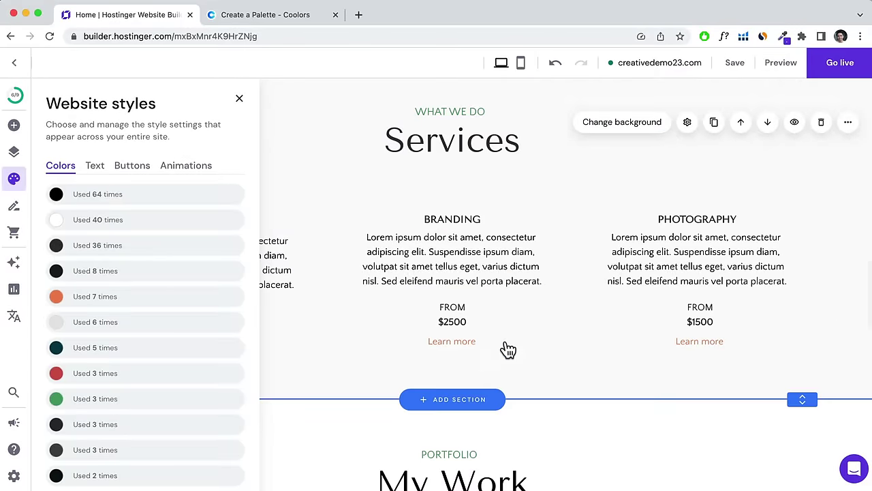
{"action": "scroll", "coordinate": [508, 350], "scroll_direction": "down", "scroll_amount": 8}
{"action": "scroll", "coordinate": [505, 350], "scroll_direction": "up", "scroll_amount": 20}
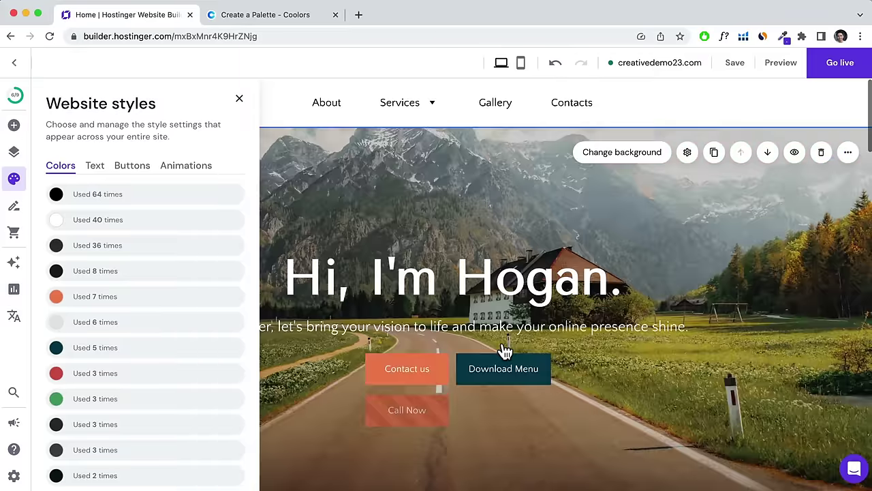
Apply the Fira Sans / Montserrat font pairing, confirming the reset of earlier text edits.
{"action": "mouse_move", "coordinate": [194, 375]}
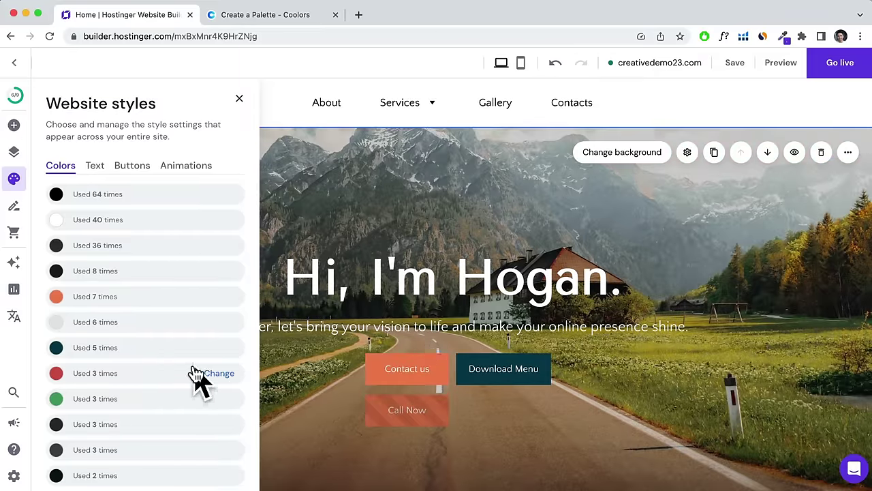
{"action": "left_click", "coordinate": [96, 167]}
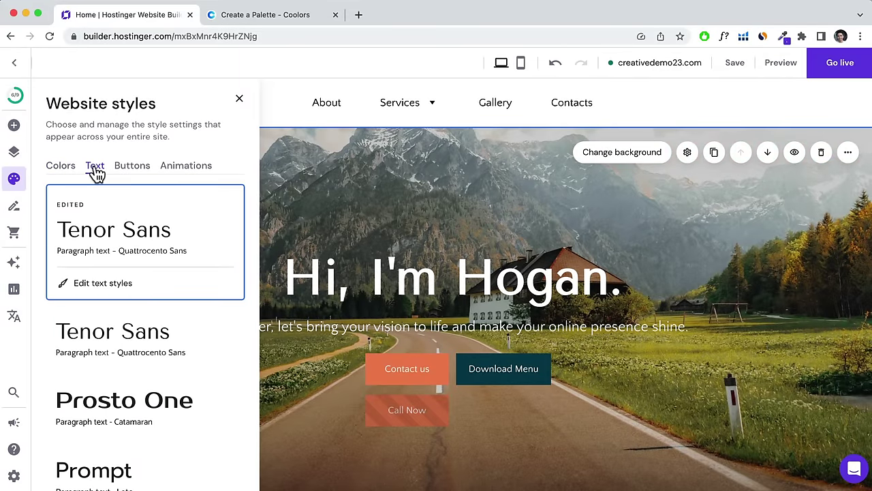
{"action": "scroll", "coordinate": [448, 265], "scroll_direction": "down", "scroll_amount": 5}
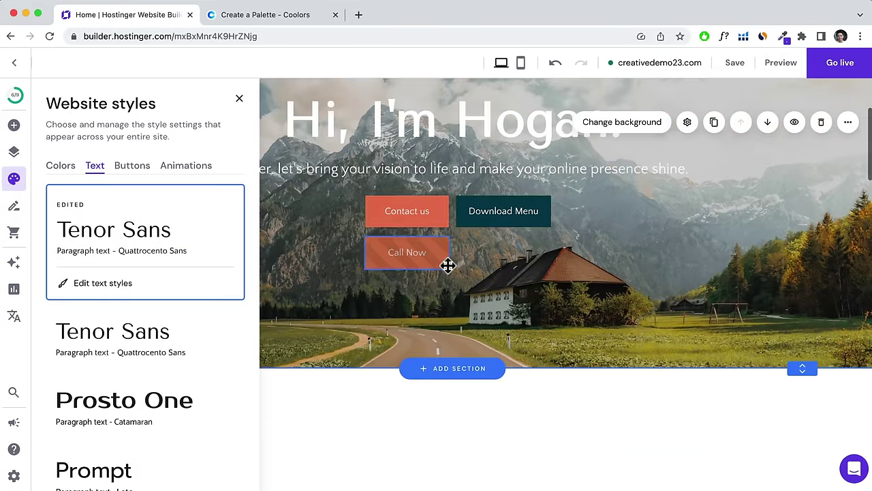
{"action": "scroll", "coordinate": [156, 409], "scroll_direction": "down", "scroll_amount": 3}
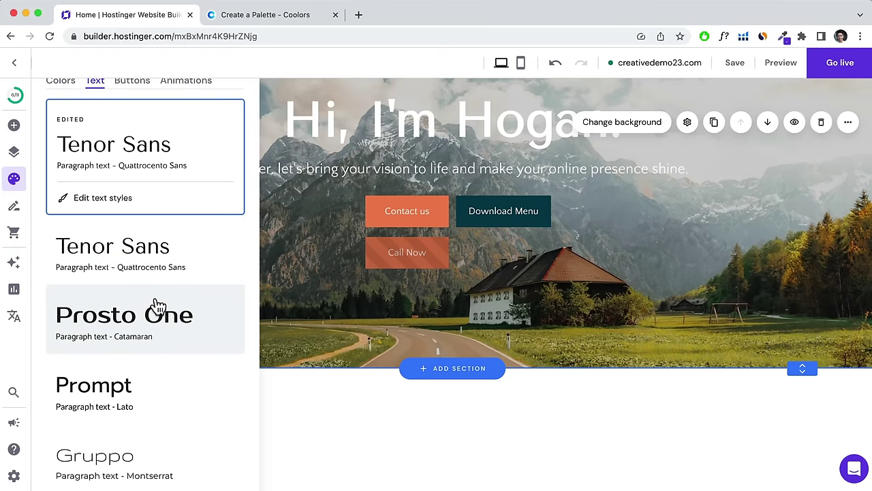
{"action": "scroll", "coordinate": [156, 304], "scroll_direction": "down", "scroll_amount": 8}
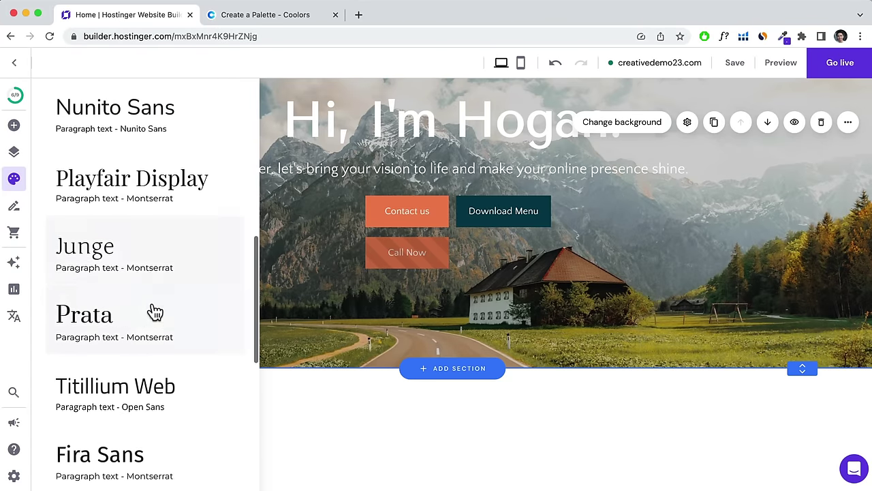
{"action": "scroll", "coordinate": [152, 312], "scroll_direction": "down", "scroll_amount": 4}
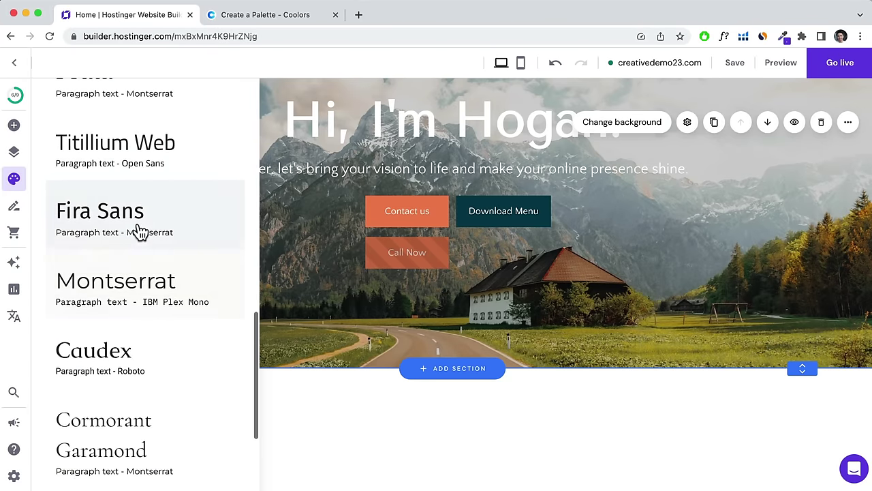
{"action": "key", "text": "Escape"}
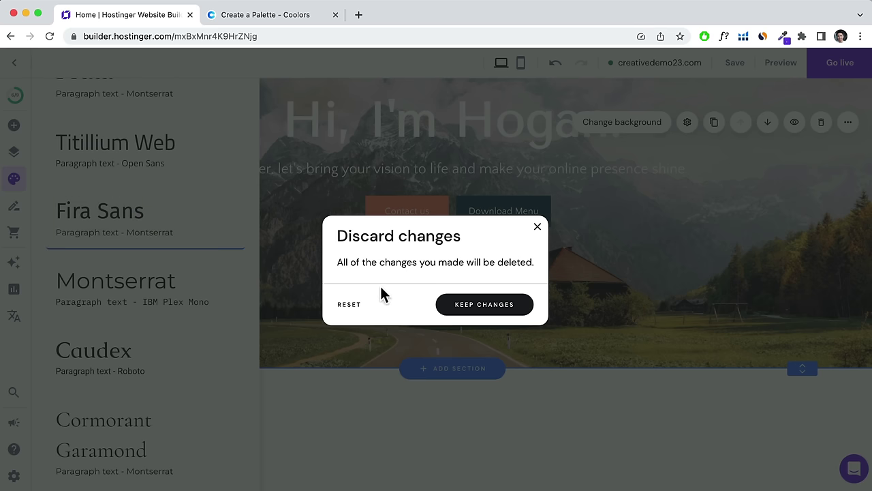
{"action": "left_click", "coordinate": [349, 307]}
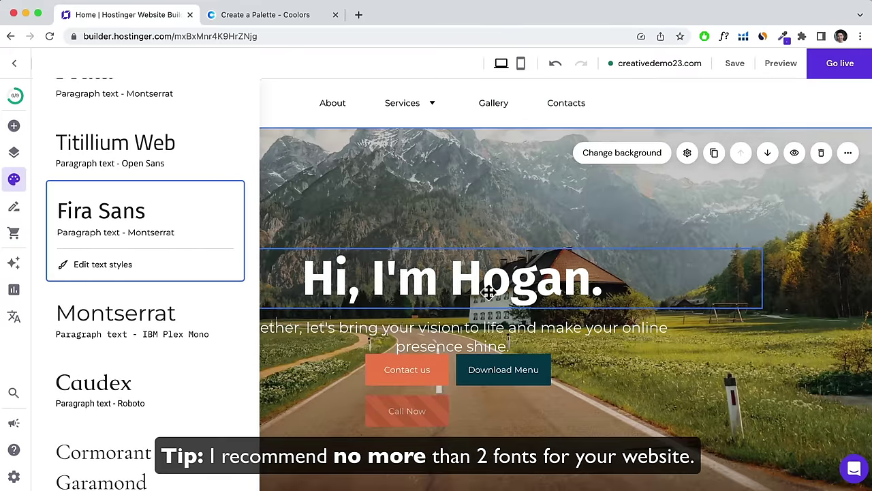
{"action": "scroll", "coordinate": [488, 291], "scroll_direction": "down", "scroll_amount": 10}
{"action": "scroll", "coordinate": [486, 303], "scroll_direction": "down", "scroll_amount": 6}
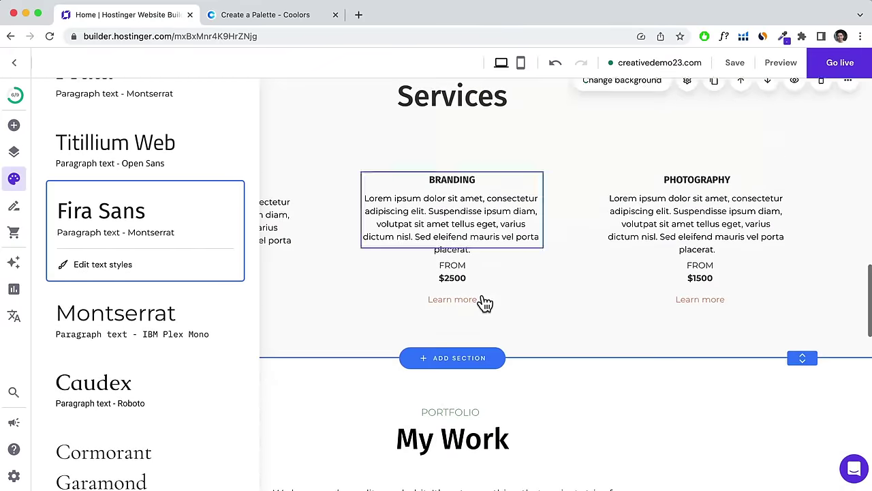
{"action": "scroll", "coordinate": [486, 303], "scroll_direction": "down", "scroll_amount": 3}
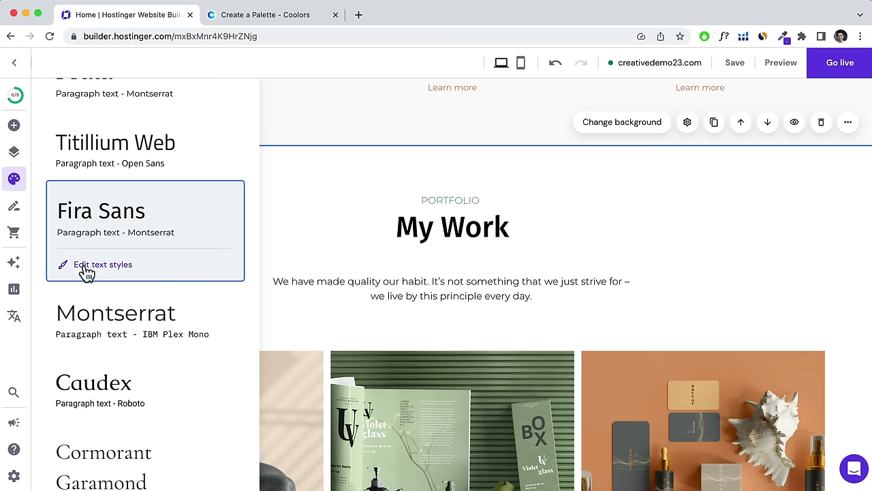
Check the pairing's Heading 1 style: Fira Sans at 500 weight, 80px.
{"action": "left_click", "coordinate": [90, 269]}
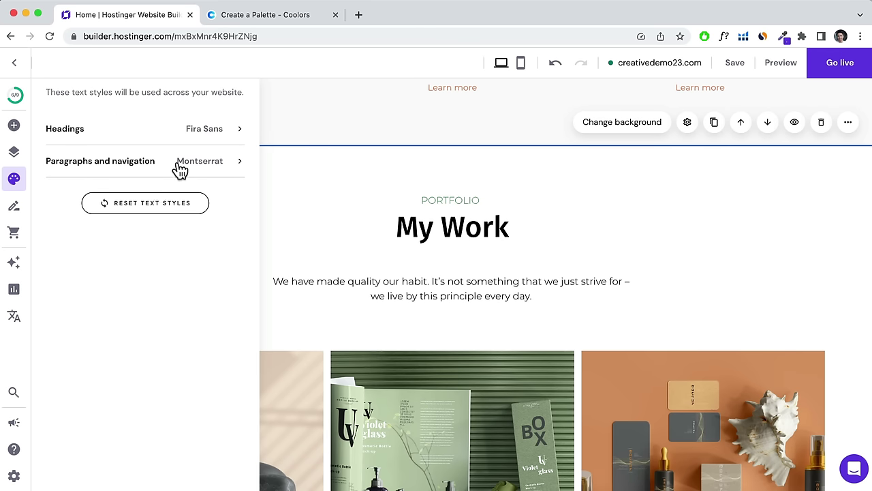
{"action": "left_click", "coordinate": [195, 135]}
{"action": "left_click", "coordinate": [189, 193]}
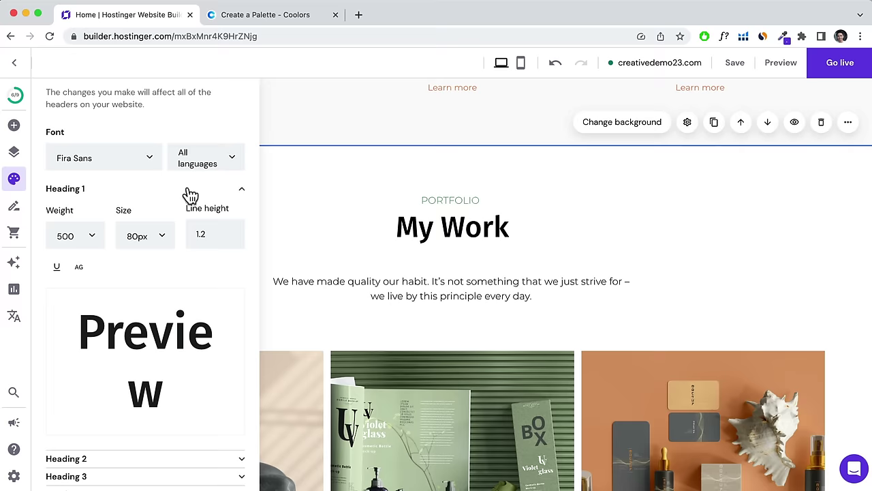
{"action": "scroll", "coordinate": [176, 246], "scroll_direction": "down", "scroll_amount": 2}
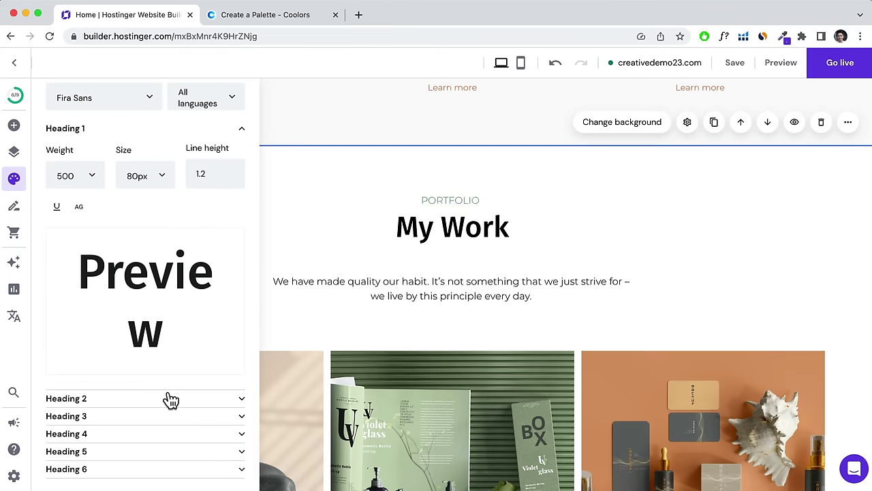
{"action": "scroll", "coordinate": [520, 277], "scroll_direction": "up", "scroll_amount": 10}
{"action": "scroll", "coordinate": [342, 265], "scroll_direction": "up", "scroll_amount": 5}
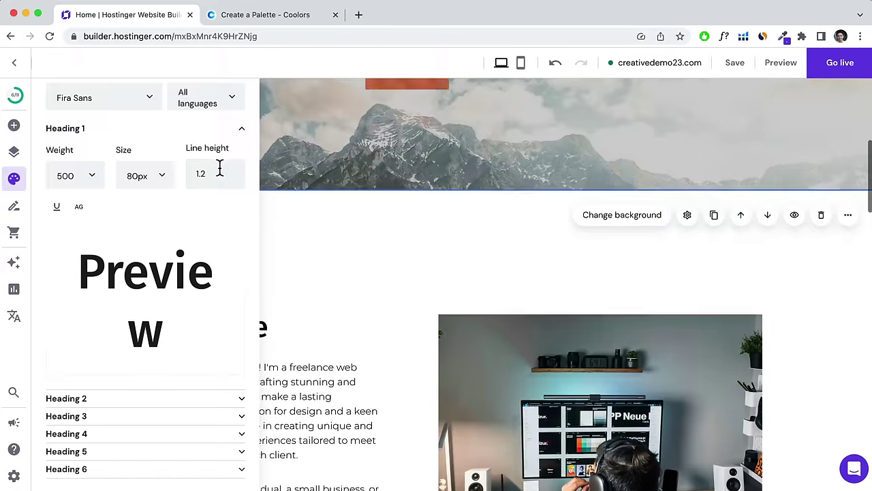
{"action": "scroll", "coordinate": [209, 163], "scroll_direction": "up", "scroll_amount": 3}
{"action": "left_click", "coordinate": [58, 106]}
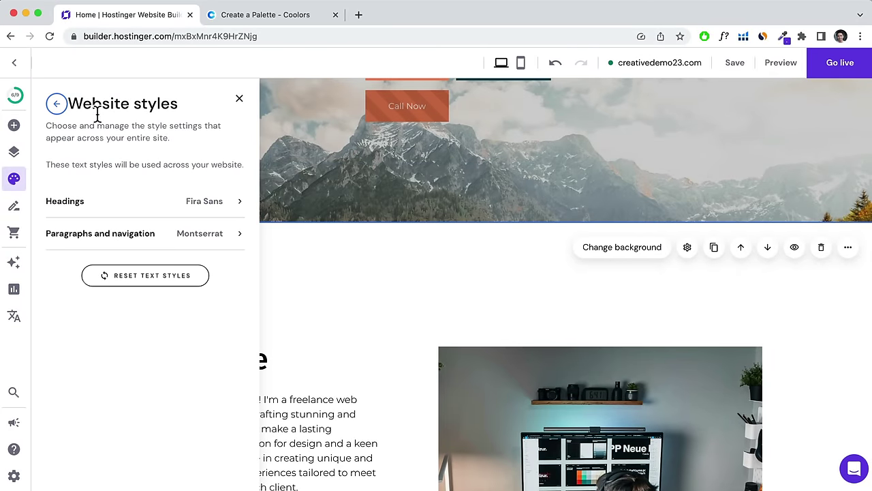
{"action": "left_click", "coordinate": [60, 107]}
{"action": "scroll", "coordinate": [423, 302], "scroll_direction": "down", "scroll_amount": 5}
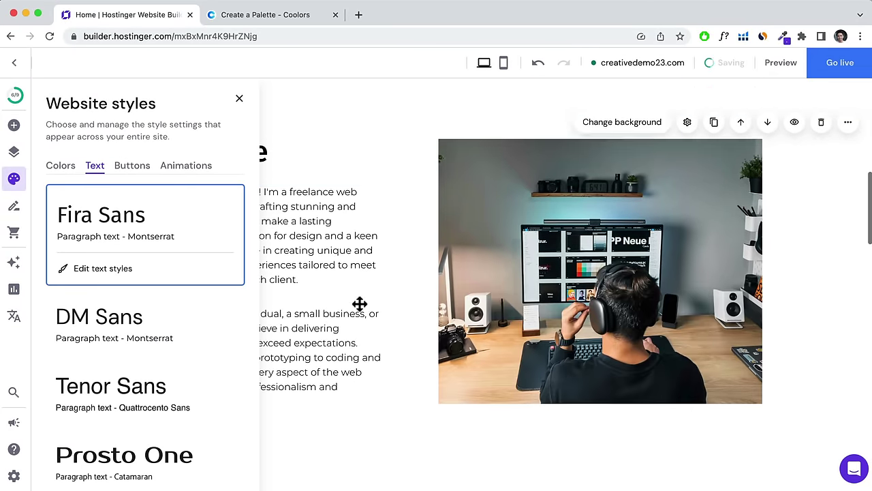
{"action": "scroll", "coordinate": [357, 298], "scroll_direction": "down", "scroll_amount": 5}
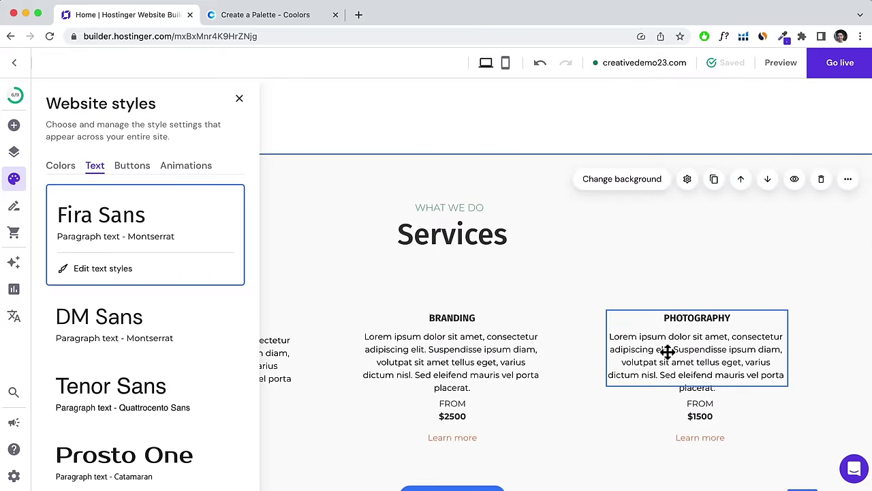
Set every button on the site to the rounded style.
{"action": "left_click", "coordinate": [131, 167]}
{"action": "scroll", "coordinate": [399, 231], "scroll_direction": "up", "scroll_amount": 10}
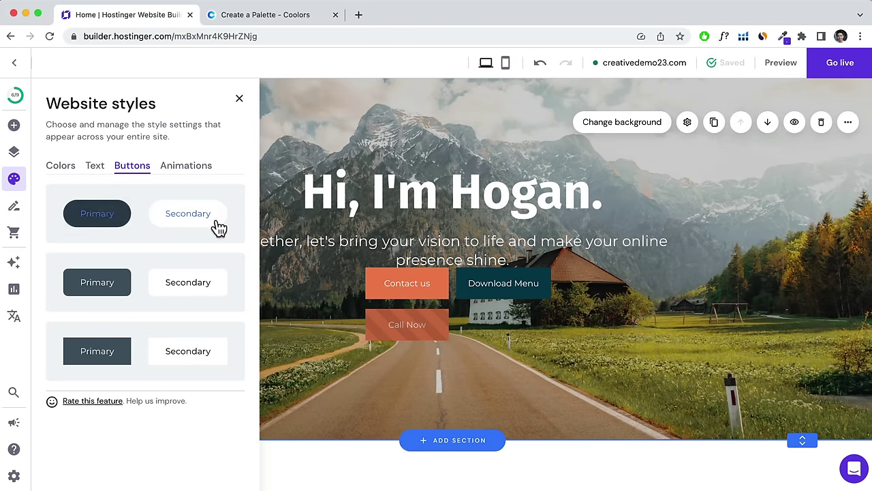
{"action": "left_click", "coordinate": [136, 203]}
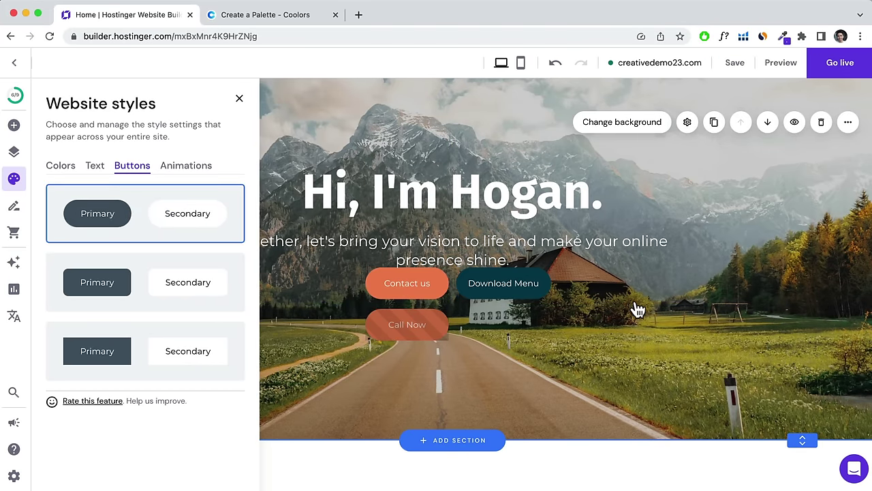
{"action": "scroll", "coordinate": [634, 307], "scroll_direction": "up", "scroll_amount": 2}
{"action": "scroll", "coordinate": [627, 307], "scroll_direction": "down", "scroll_amount": 10}
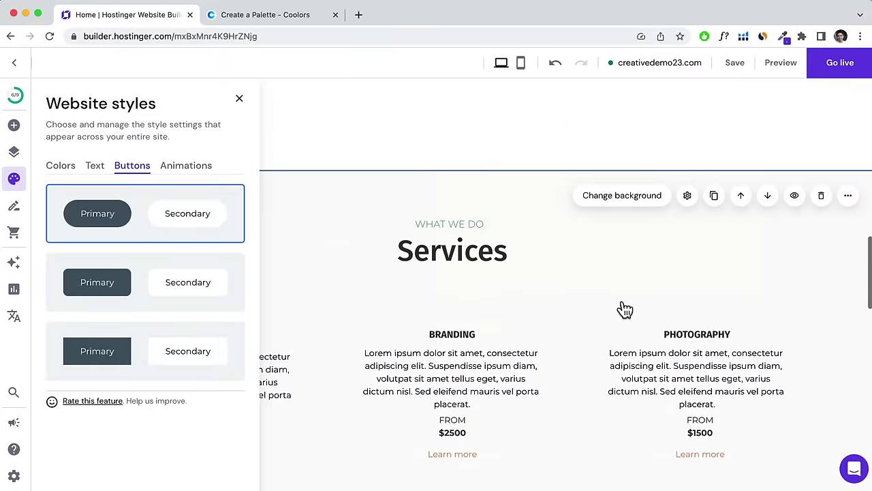
{"action": "scroll", "coordinate": [620, 307], "scroll_direction": "down", "scroll_amount": 10}
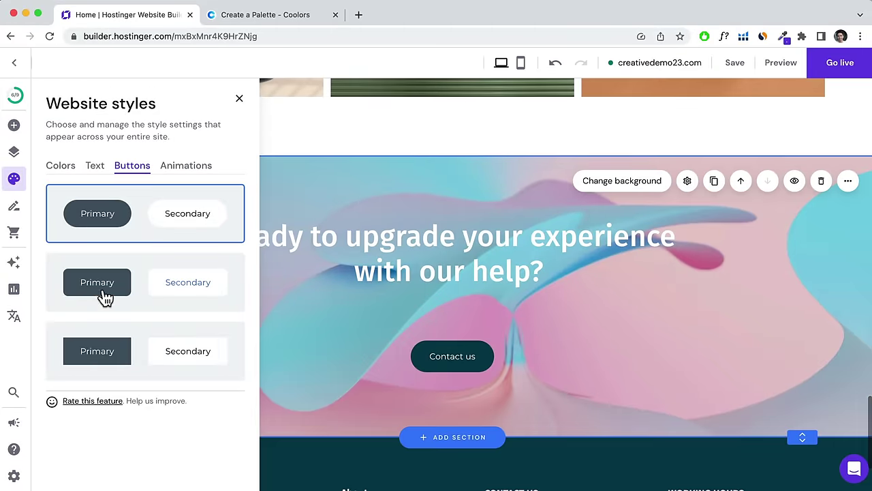
{"action": "scroll", "coordinate": [551, 272], "scroll_direction": "up", "scroll_amount": 10}
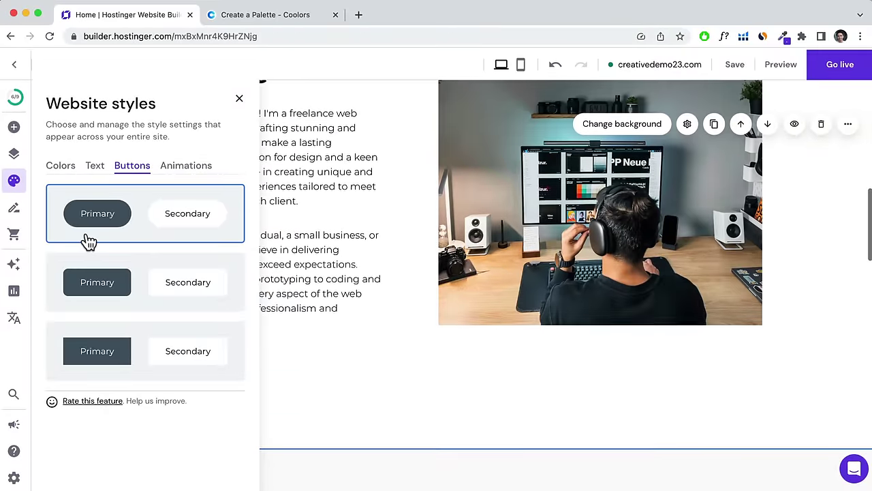
Review the animation options, close the website styles panel, and bring up blog setup.
{"action": "left_click", "coordinate": [175, 173]}
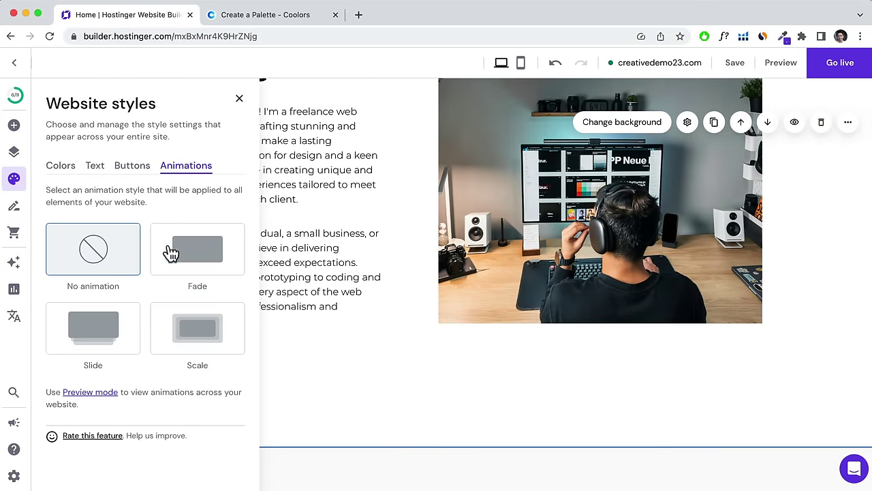
{"action": "scroll", "coordinate": [432, 256], "scroll_direction": "up", "scroll_amount": 3}
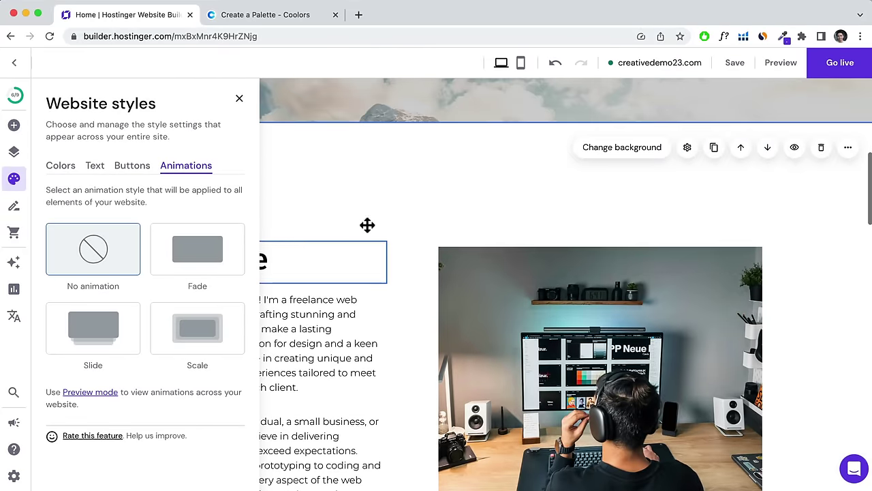
{"action": "scroll", "coordinate": [388, 203], "scroll_direction": "up", "scroll_amount": 5}
{"action": "left_click", "coordinate": [383, 200]}
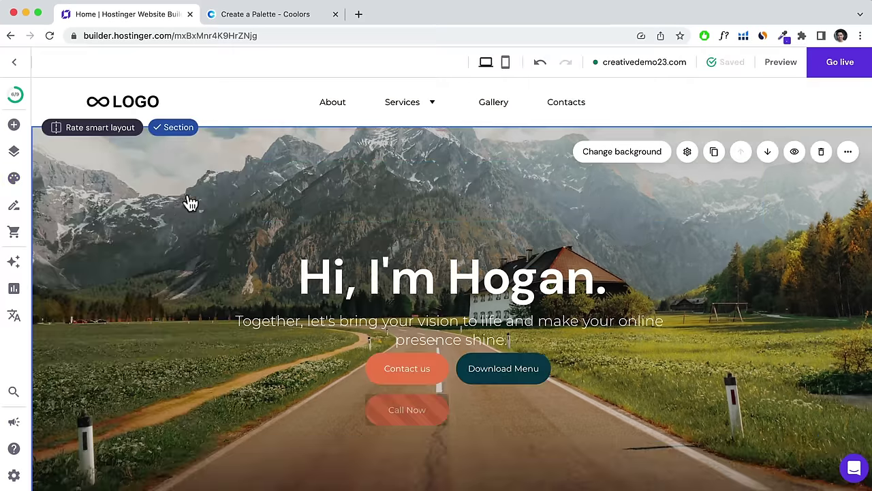
{"action": "left_click", "coordinate": [14, 206]}
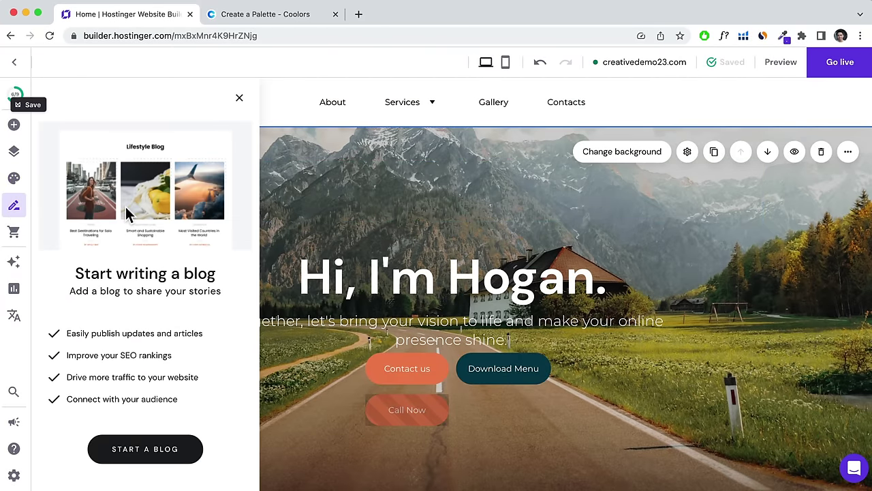
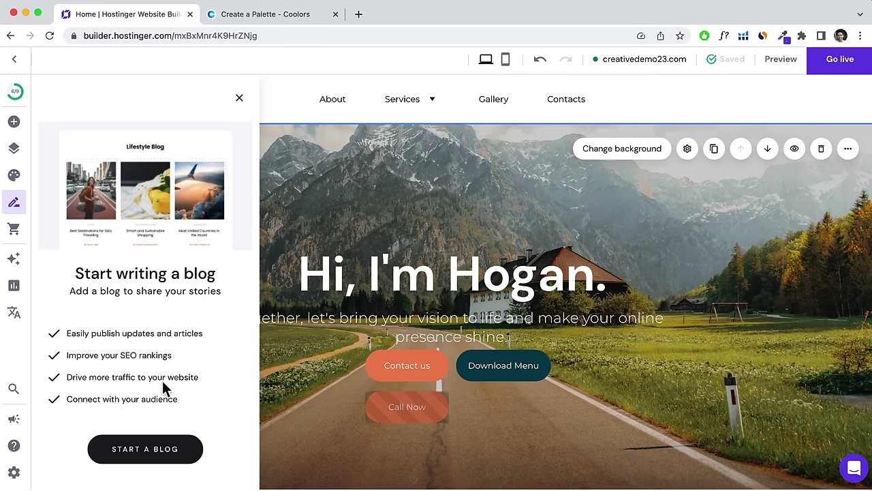
Start a blog and open the first 'Your blog post' sample entry for editing.
{"action": "left_click", "coordinate": [141, 455]}
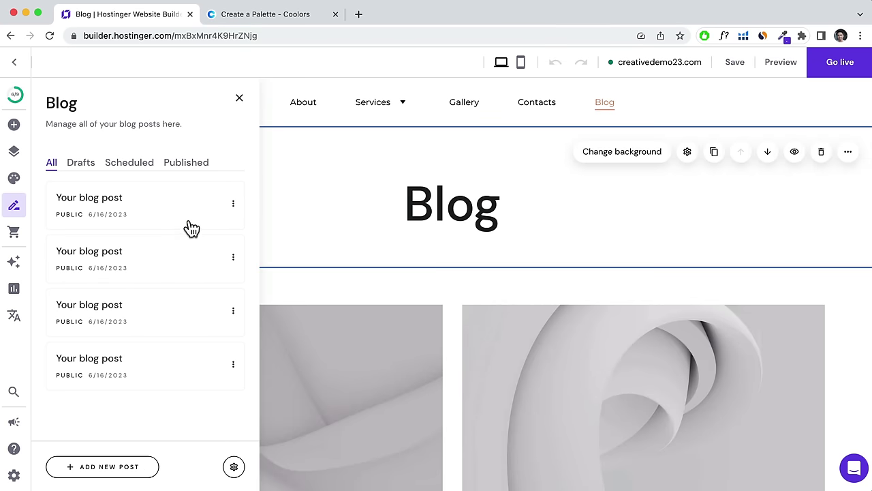
{"action": "left_click", "coordinate": [233, 204]}
{"action": "left_click", "coordinate": [280, 214]}
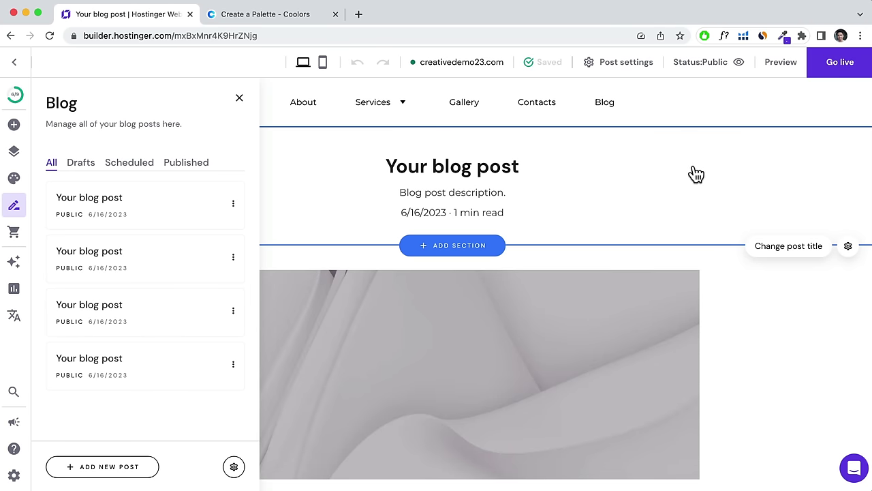
Replace the post title with 'The Top 10 Must-Visit Destinations in 2023', copied from ChatGPT.
{"action": "left_click", "coordinate": [782, 250]}
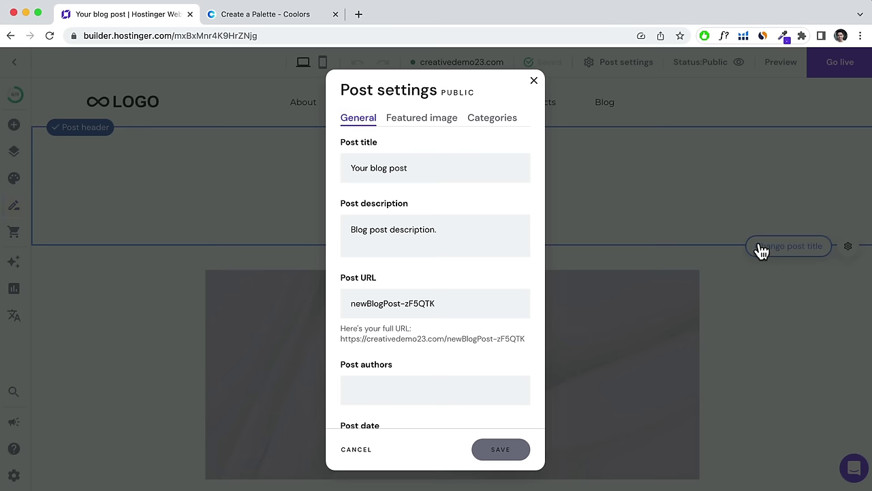
{"action": "left_click_drag", "start_coordinate": [441, 173], "coordinate": [344, 171]}
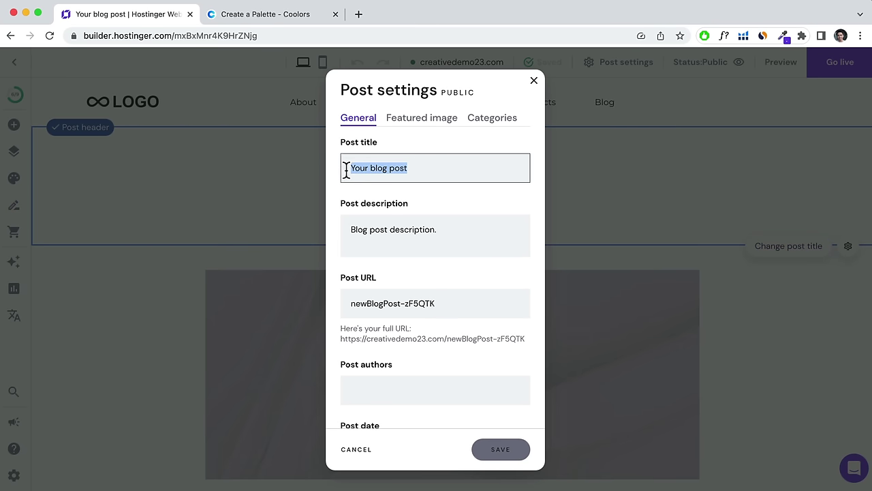
{"action": "left_click", "coordinate": [239, 16]}
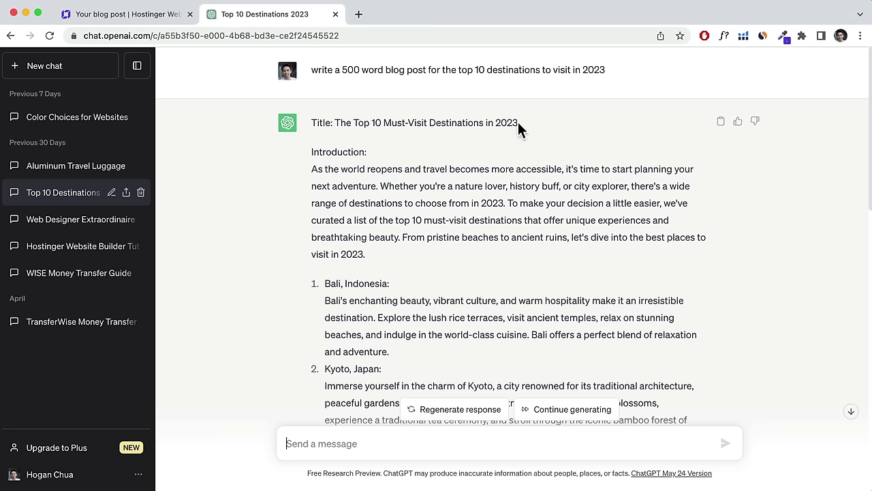
{"action": "left_click_drag", "start_coordinate": [518, 124], "coordinate": [338, 121]}
{"action": "right_click", "coordinate": [337, 122]}
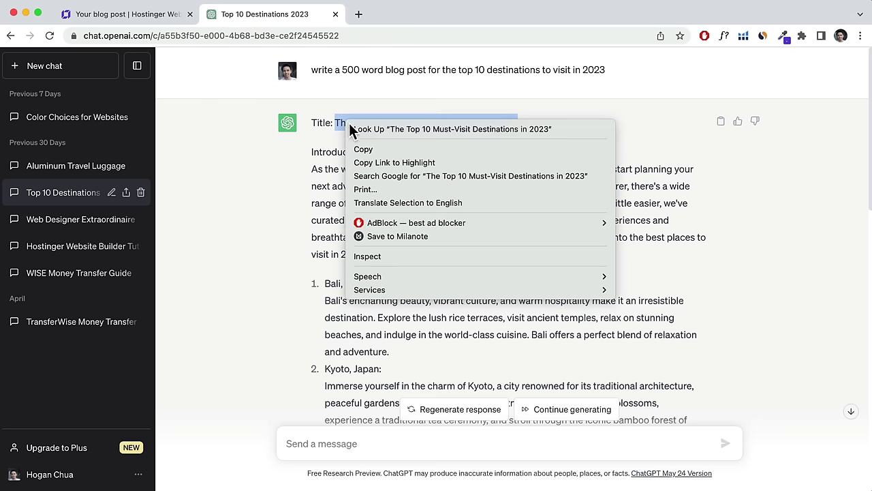
{"action": "left_click", "coordinate": [368, 143]}
{"action": "left_click", "coordinate": [135, 15]}
{"action": "right_click", "coordinate": [378, 168]}
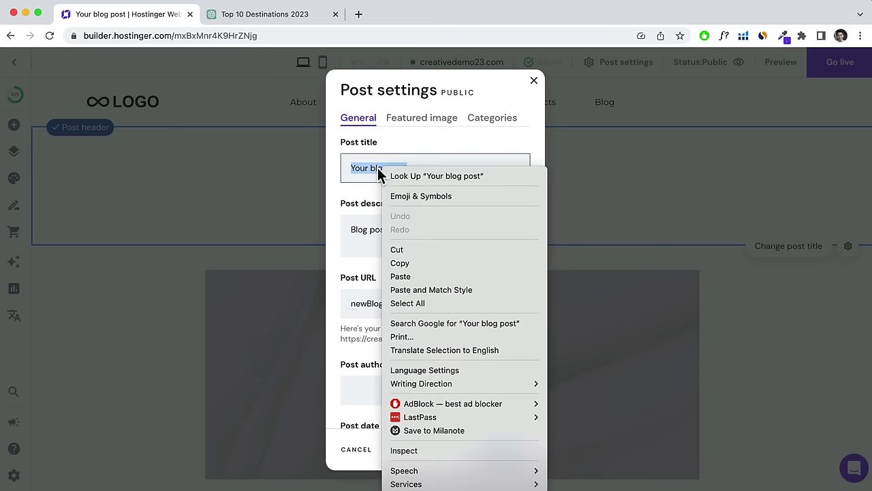
{"action": "left_click", "coordinate": [430, 287]}
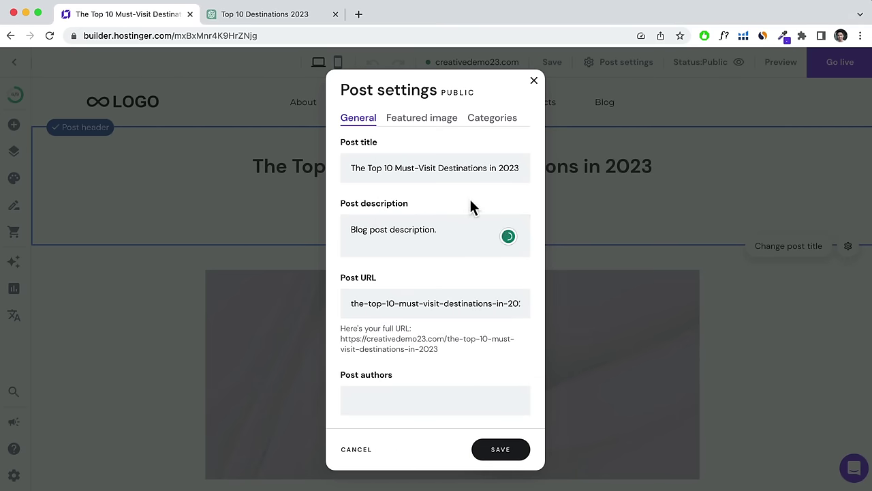
Check the post description and URL slug, and enter the author's name in Post authors.
{"action": "left_click_drag", "start_coordinate": [471, 232], "coordinate": [349, 231]}
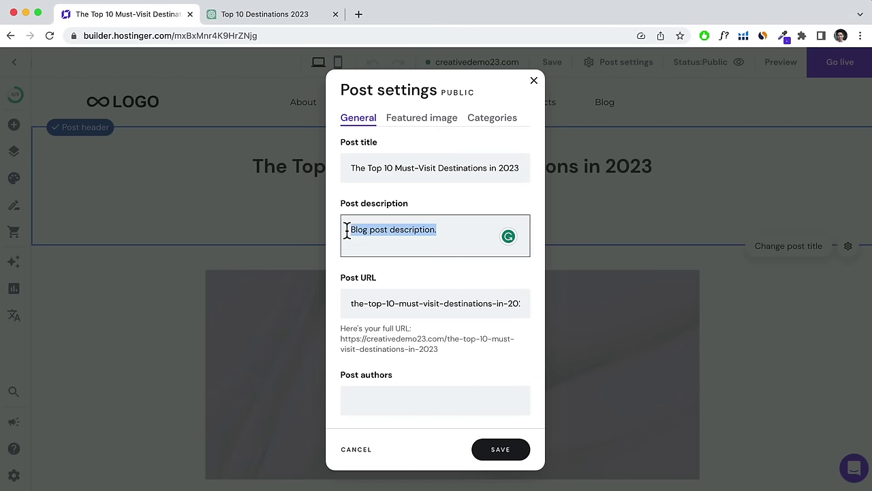
{"action": "left_click_drag", "start_coordinate": [350, 303], "coordinate": [525, 302]}
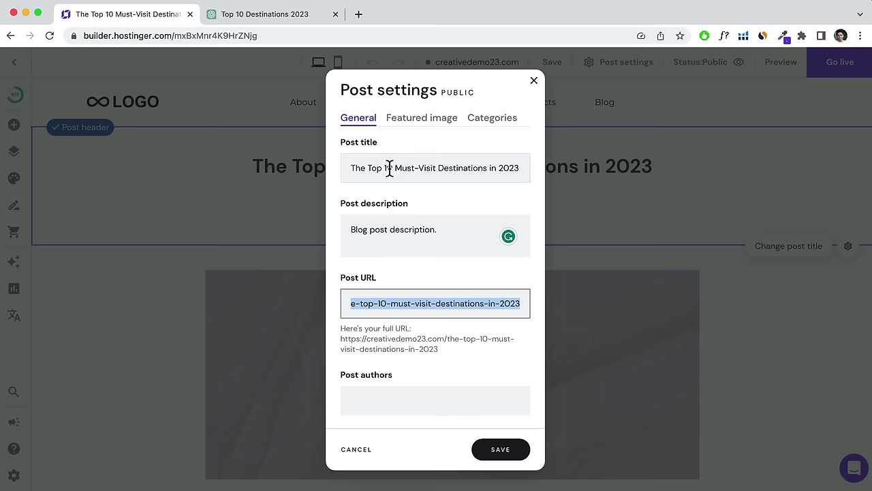
{"action": "left_click", "coordinate": [373, 397]}
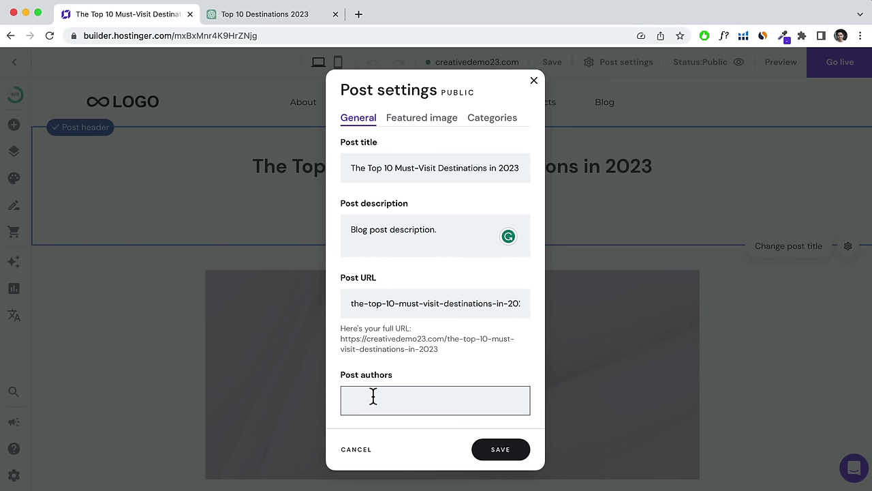
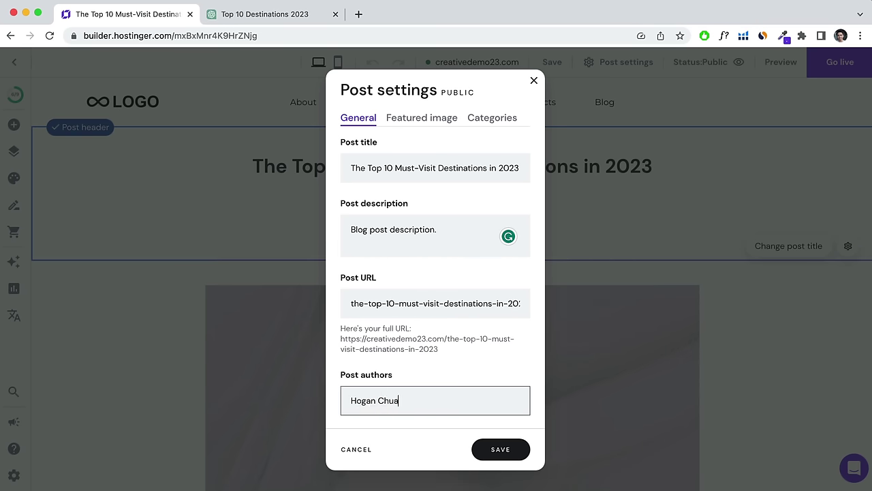
{"action": "scroll", "coordinate": [442, 362], "scroll_direction": "down", "scroll_amount": 2}
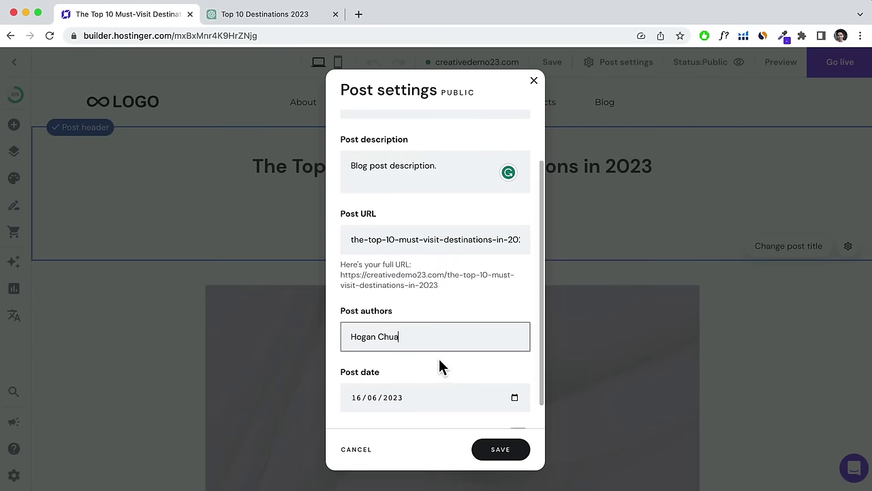
{"action": "scroll", "coordinate": [439, 358], "scroll_direction": "down", "scroll_amount": 1}
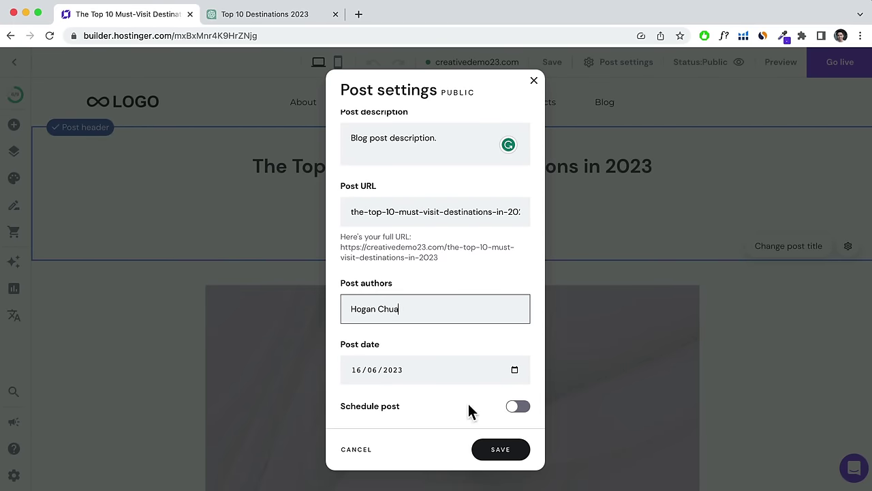
{"action": "scroll", "coordinate": [464, 396], "scroll_direction": "up", "scroll_amount": 3}
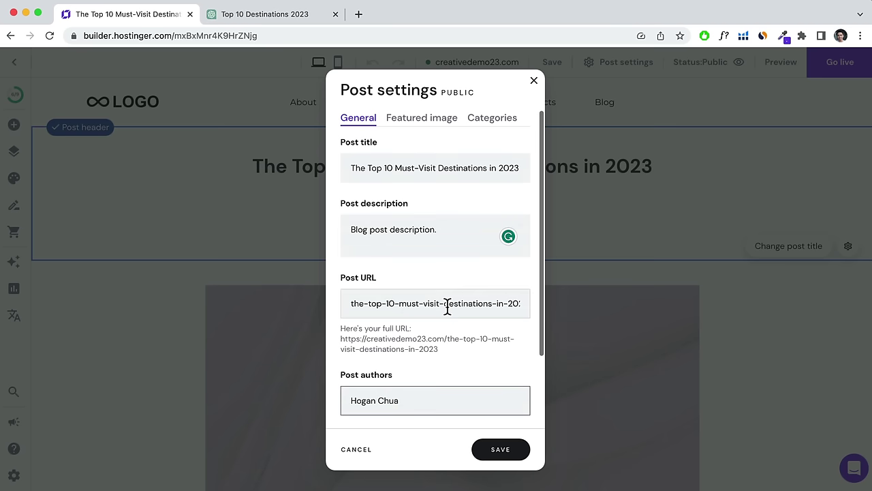
Set the post's featured image to the blog-2 sunset from the Media library.
{"action": "left_click", "coordinate": [421, 124]}
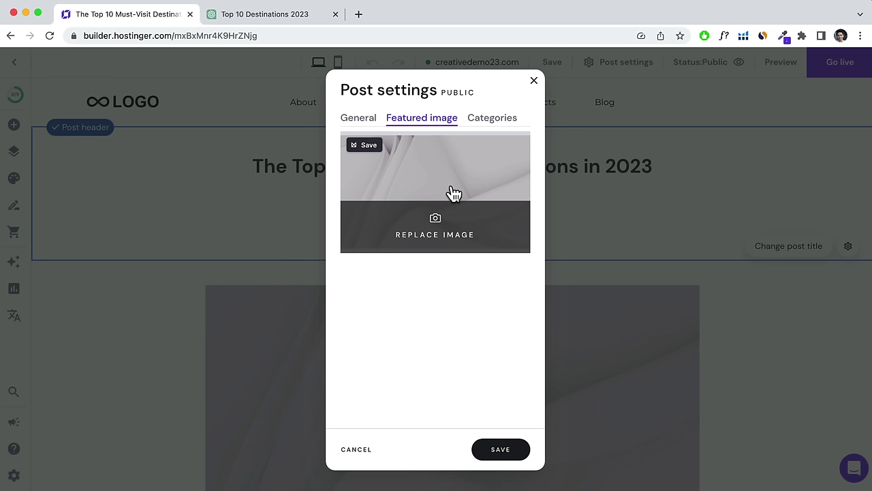
{"action": "left_click", "coordinate": [413, 176]}
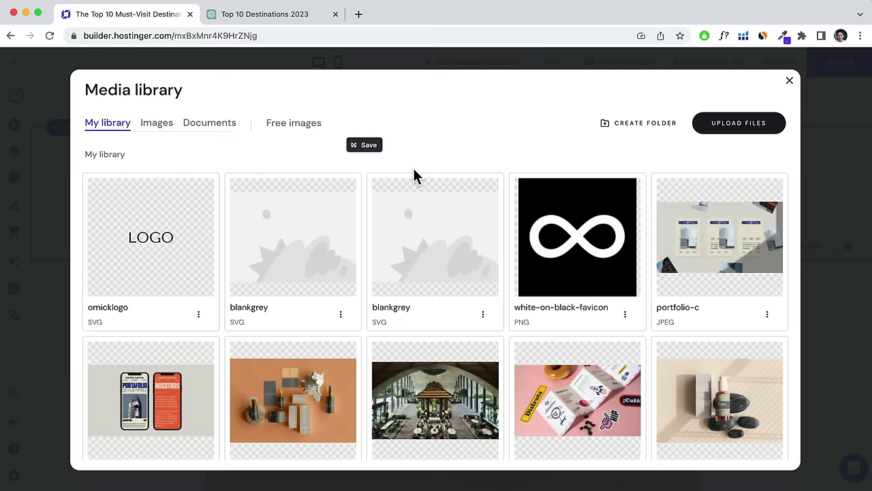
{"action": "scroll", "coordinate": [556, 245], "scroll_direction": "down", "scroll_amount": 4}
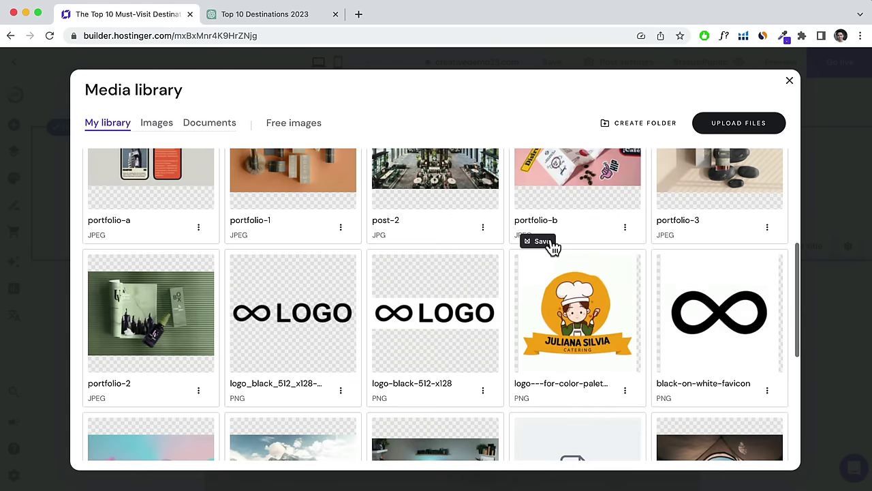
{"action": "scroll", "coordinate": [516, 298], "scroll_direction": "down", "scroll_amount": 4}
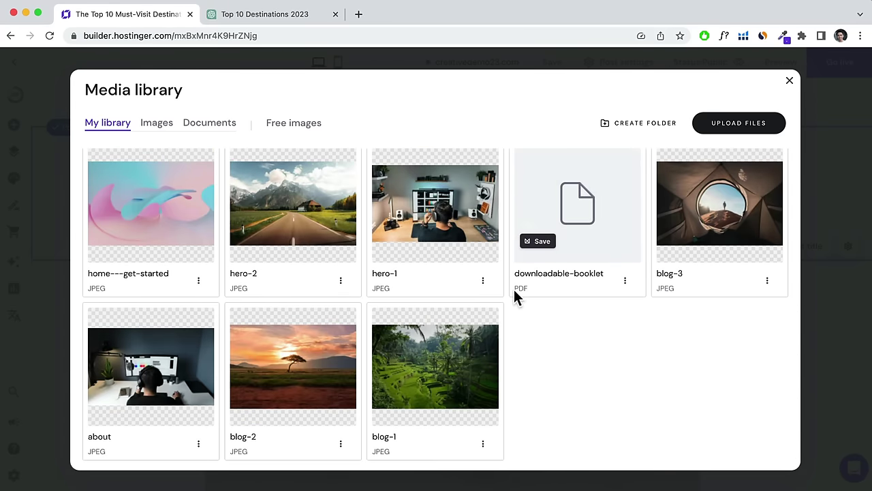
{"action": "mouse_move", "coordinate": [267, 366]}
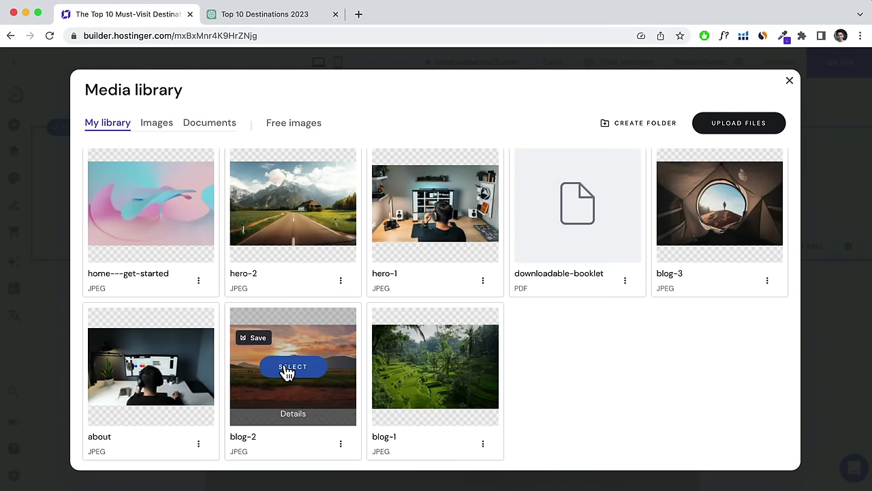
{"action": "left_click", "coordinate": [287, 373]}
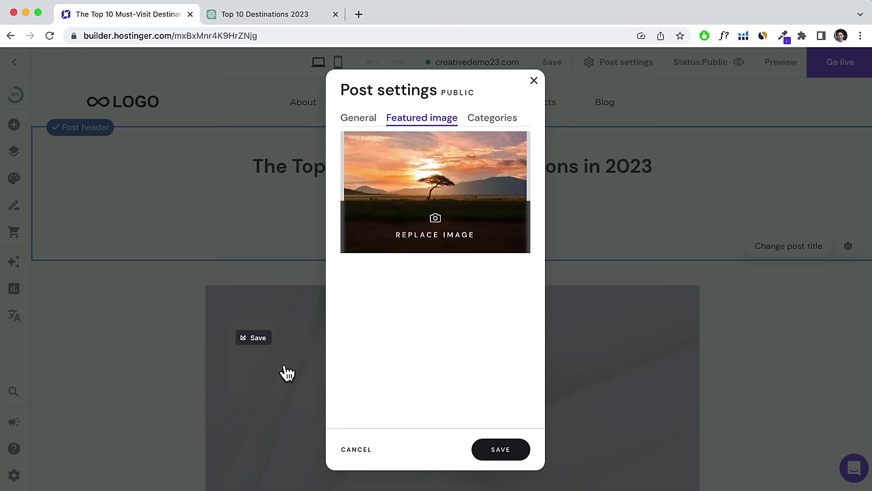
Add a new 'Travel' category to the post and save the post settings.
{"action": "left_click", "coordinate": [485, 122]}
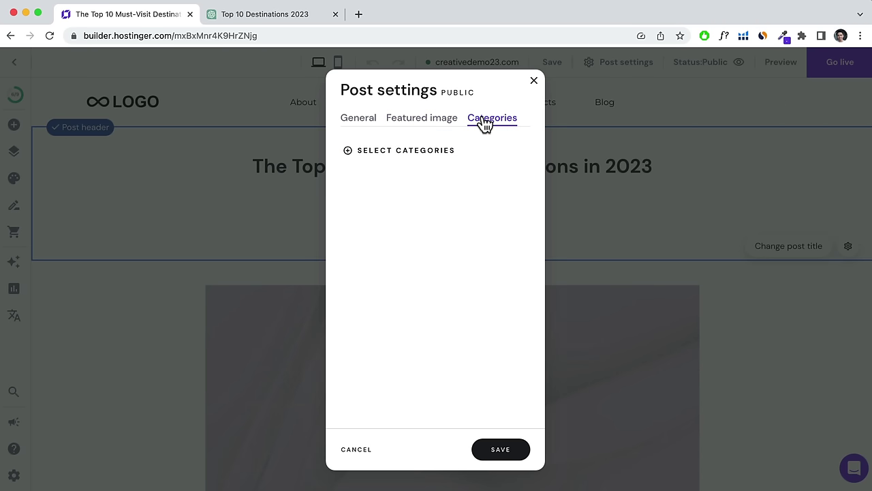
{"action": "left_click", "coordinate": [390, 155]}
{"action": "left_click", "coordinate": [393, 184]}
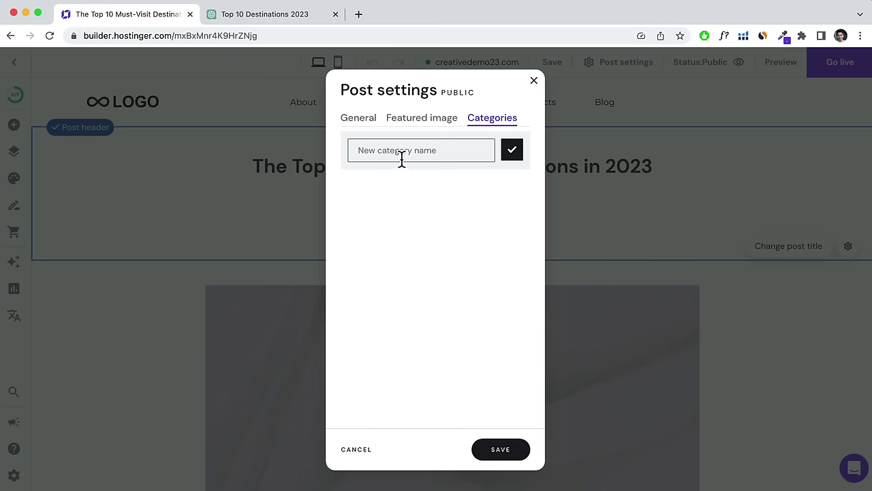
{"action": "type", "text": "Travel"}
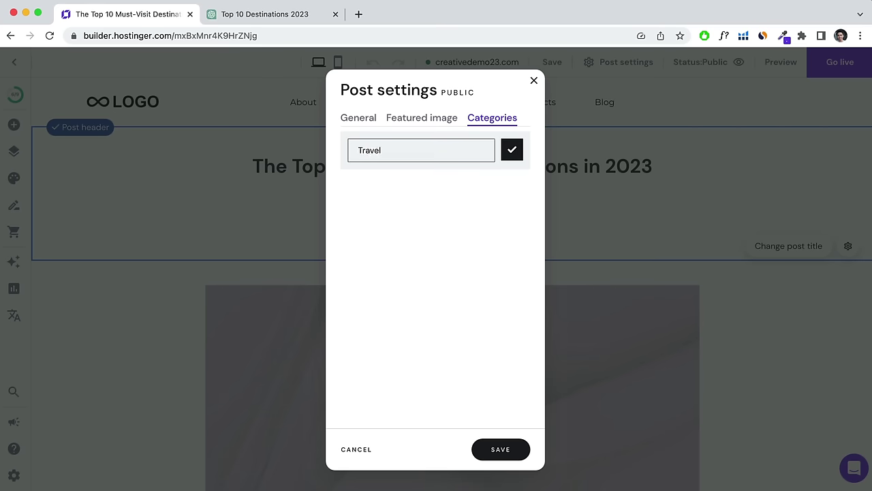
{"action": "left_click", "coordinate": [512, 152]}
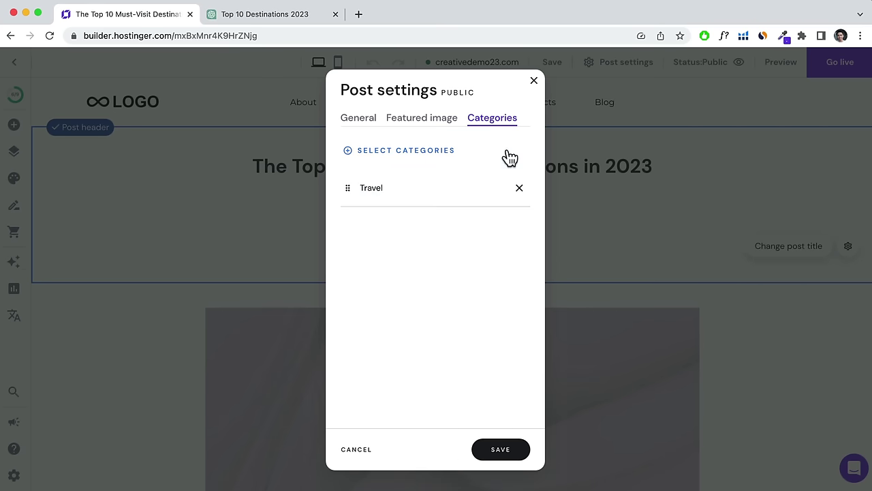
{"action": "left_click", "coordinate": [501, 450]}
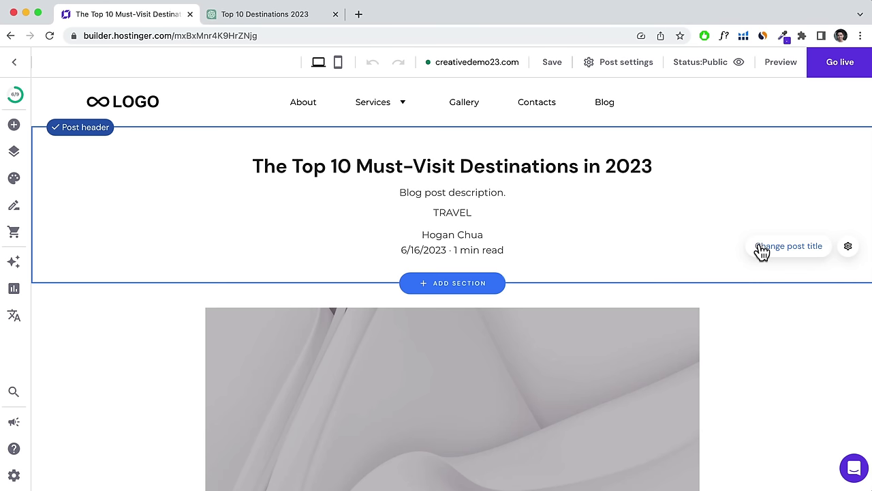
Hide the description in the post header settings.
{"action": "left_click", "coordinate": [849, 247]}
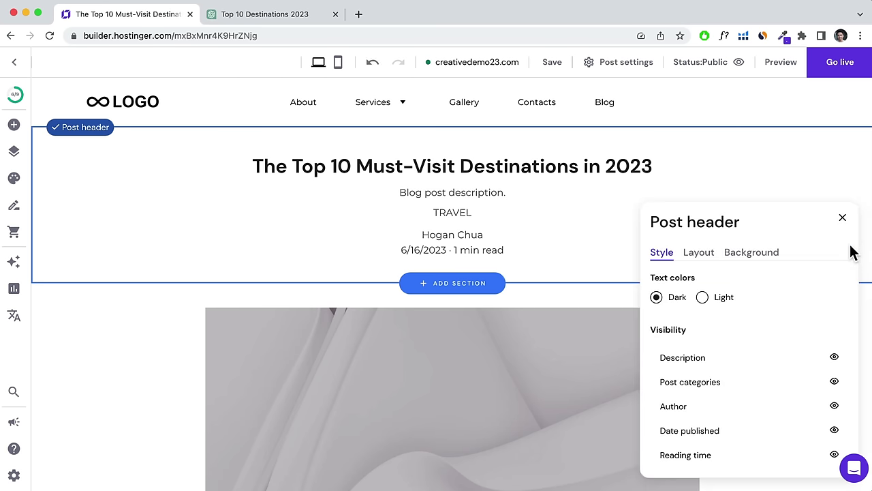
{"action": "scroll", "coordinate": [731, 337], "scroll_direction": "down", "scroll_amount": 2}
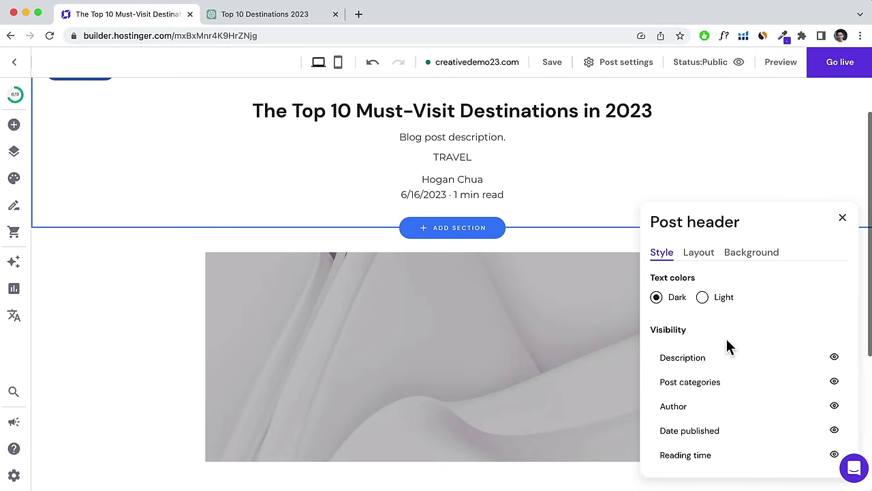
{"action": "scroll", "coordinate": [727, 345], "scroll_direction": "up", "scroll_amount": 1}
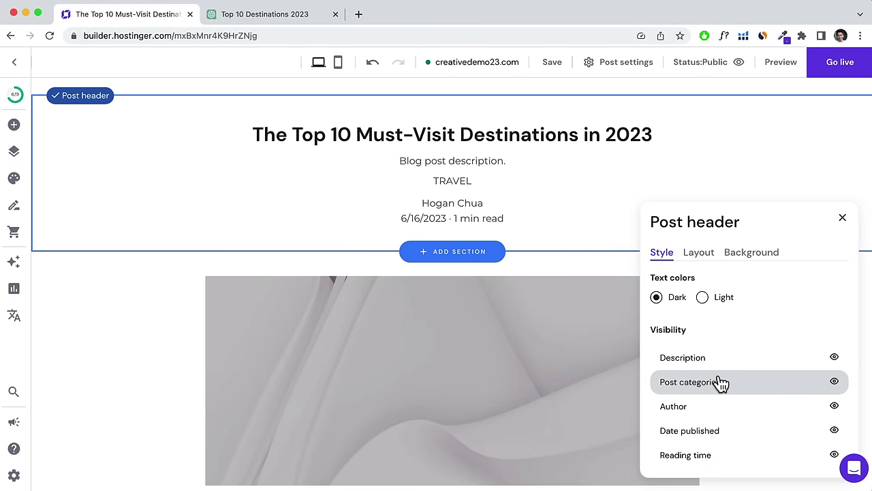
{"action": "left_click", "coordinate": [834, 358]}
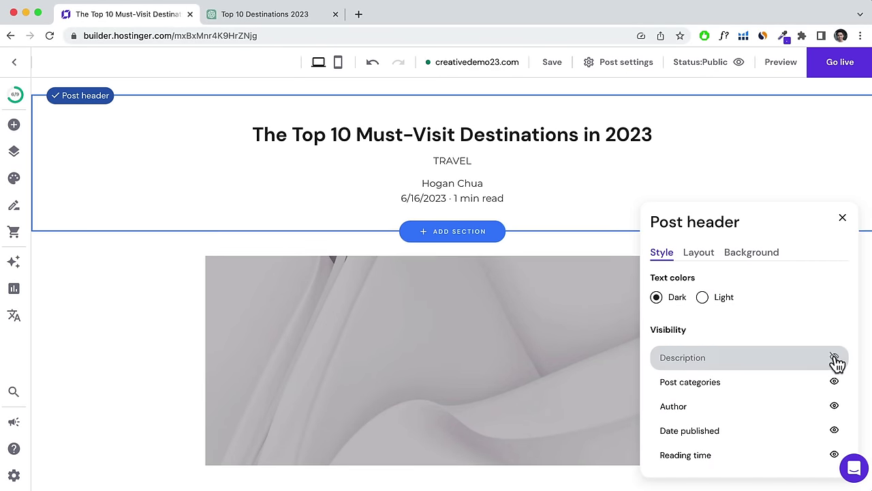
Adjust the header's top/bottom padding in Layout, then close the header settings.
{"action": "left_click", "coordinate": [699, 256]}
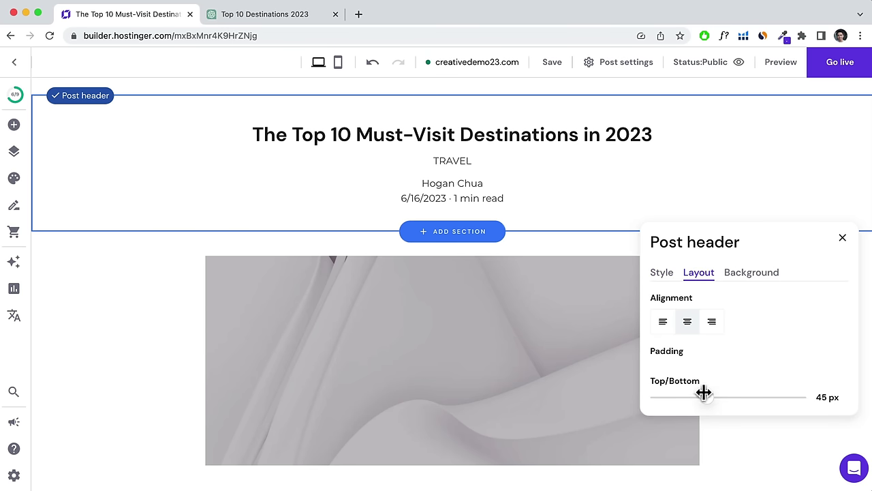
{"action": "left_click_drag", "start_coordinate": [705, 397], "coordinate": [726, 399]}
{"action": "left_click", "coordinate": [752, 275]}
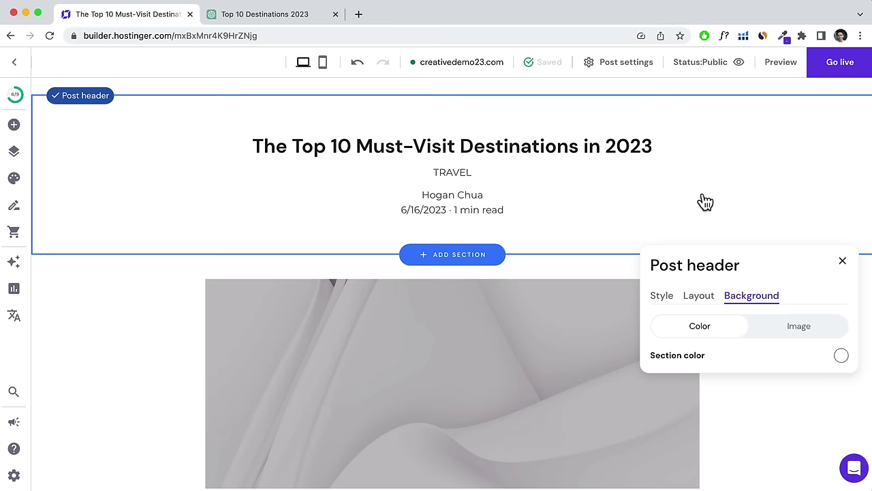
{"action": "left_click", "coordinate": [845, 265]}
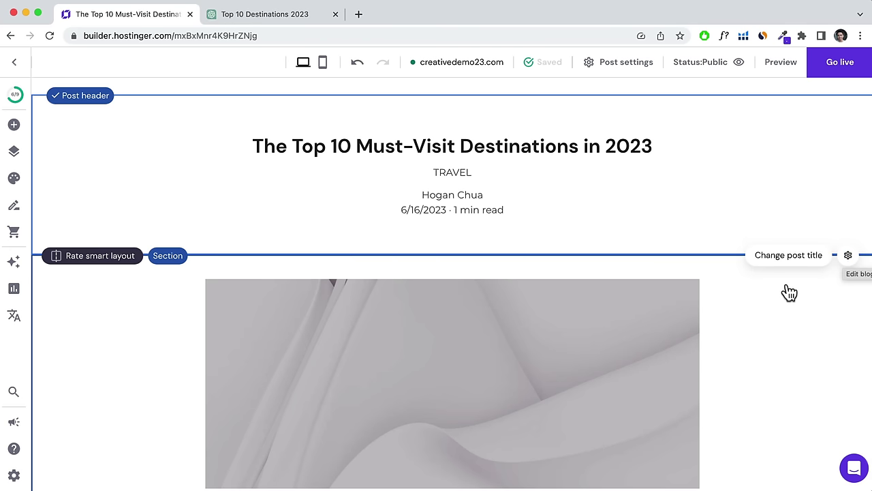
{"action": "scroll", "coordinate": [786, 292], "scroll_direction": "down", "scroll_amount": 2}
{"action": "scroll", "coordinate": [789, 292], "scroll_direction": "up", "scroll_amount": 2}
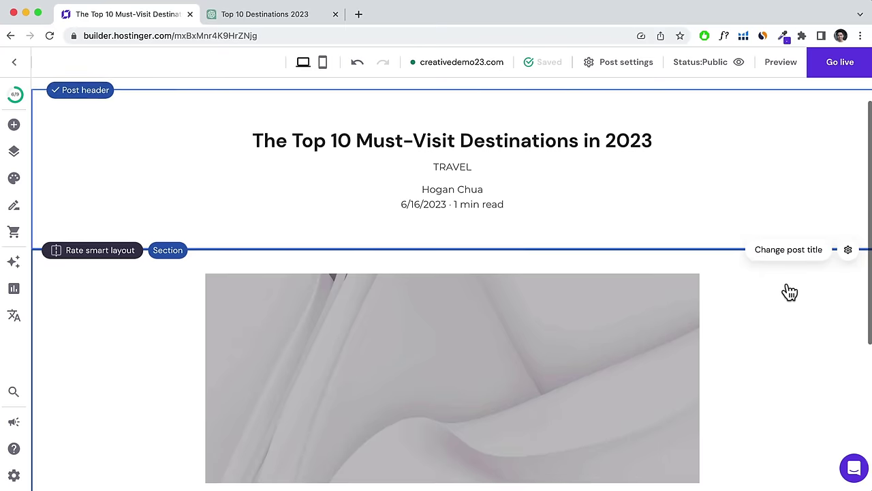
Replace the grey placeholder image with the blog-2 sunset savanna photo.
{"action": "scroll", "coordinate": [788, 291], "scroll_direction": "down", "scroll_amount": 2}
{"action": "left_click", "coordinate": [788, 291]}
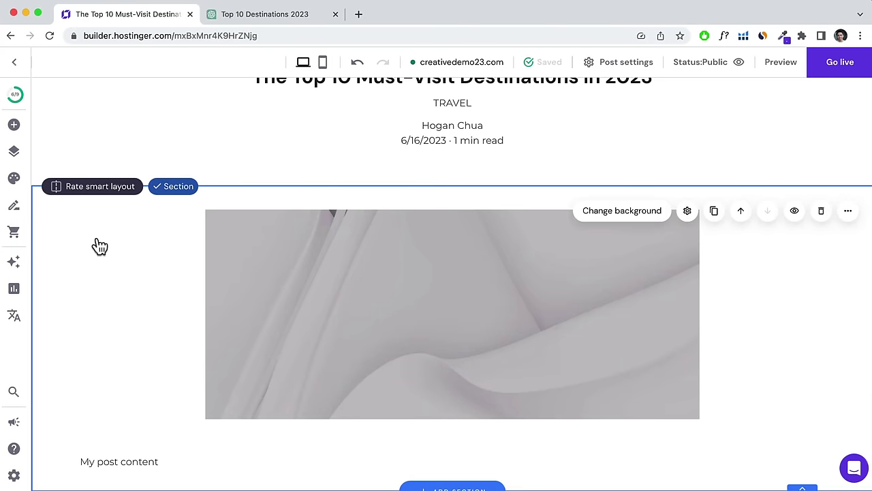
{"action": "scroll", "coordinate": [82, 259], "scroll_direction": "up", "scroll_amount": 2}
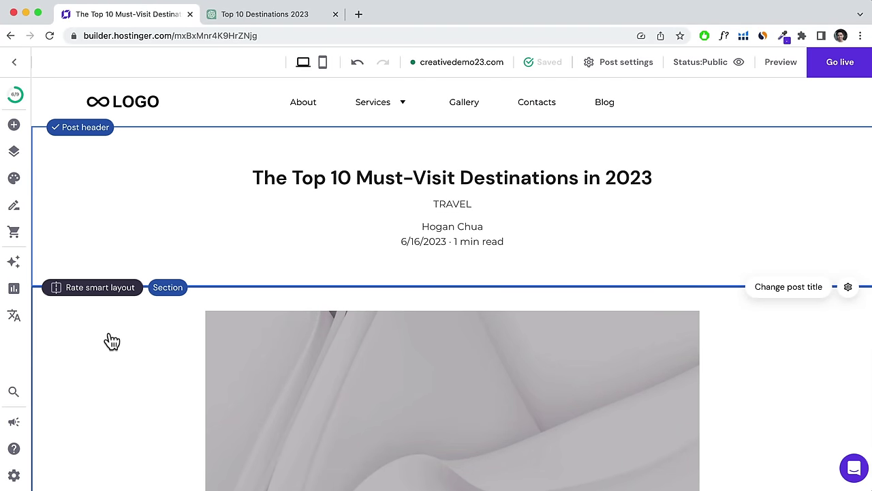
{"action": "scroll", "coordinate": [109, 341], "scroll_direction": "down", "scroll_amount": 3}
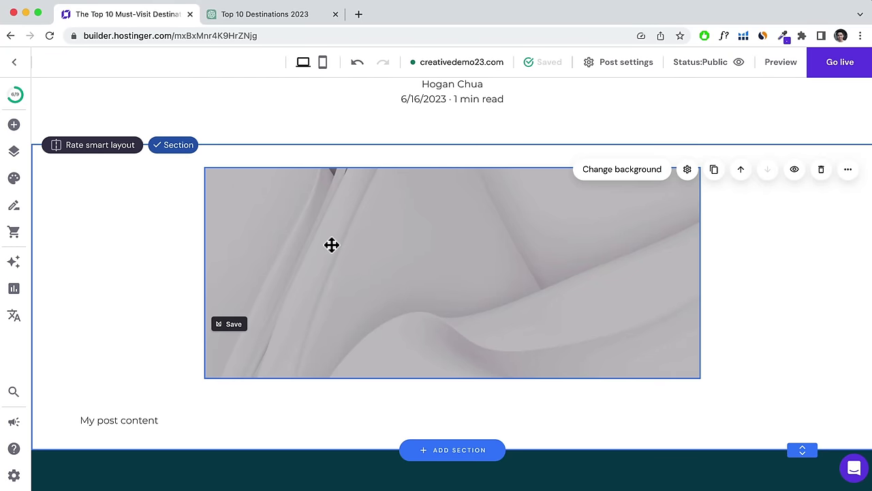
{"action": "left_click", "coordinate": [332, 244]}
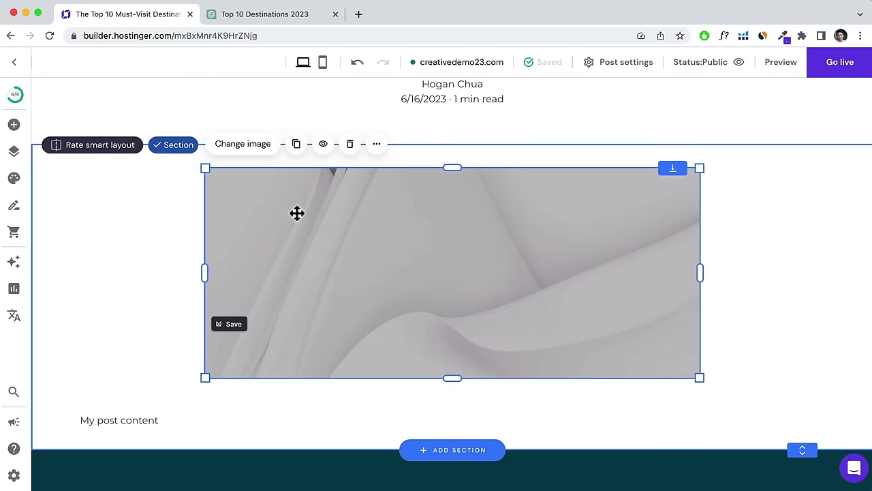
{"action": "left_click", "coordinate": [255, 150]}
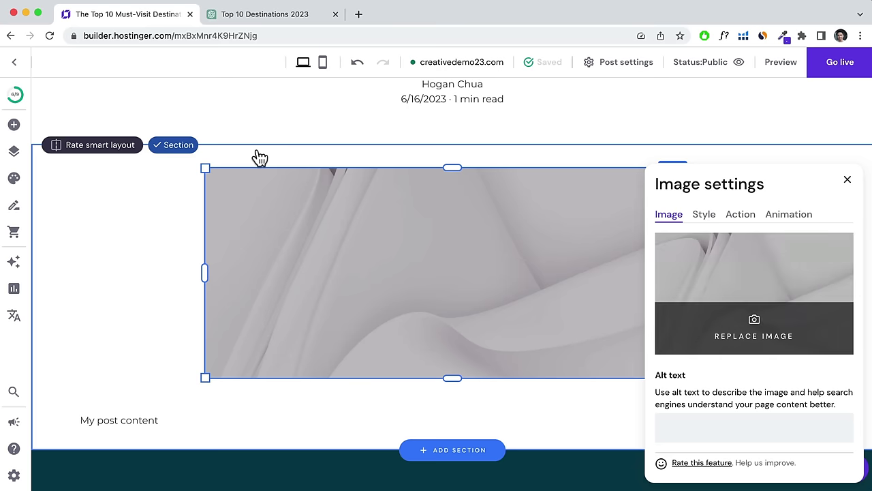
{"action": "left_click", "coordinate": [757, 274]}
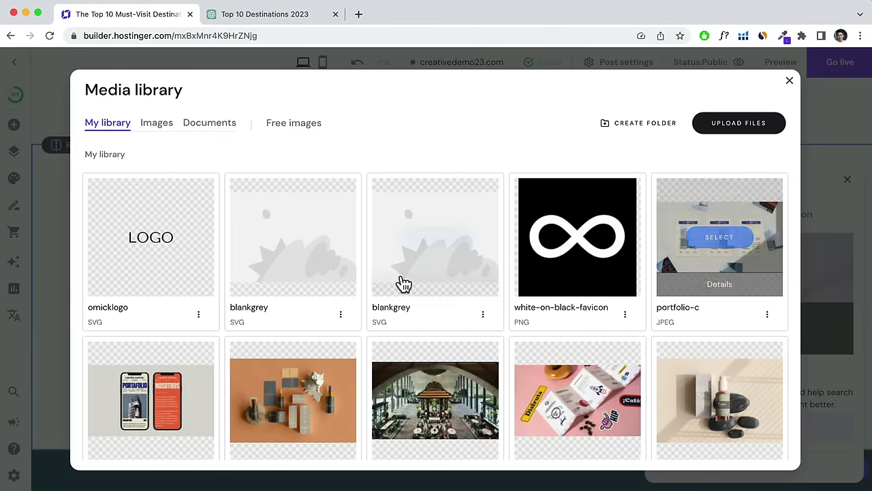
{"action": "scroll", "coordinate": [400, 283], "scroll_direction": "down", "scroll_amount": 10}
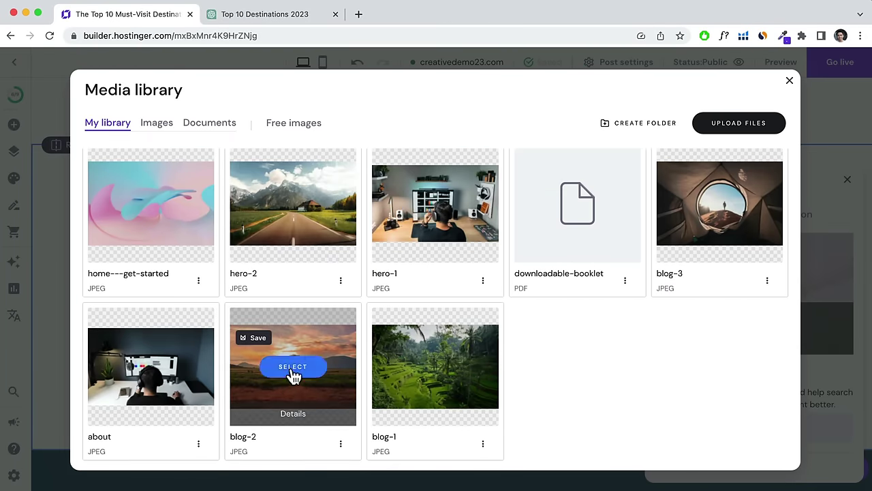
{"action": "left_click", "coordinate": [292, 366]}
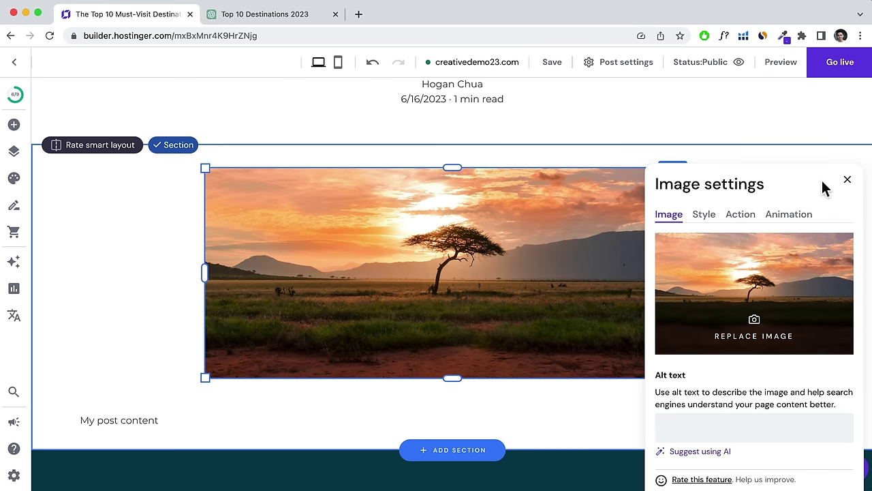
{"action": "left_click", "coordinate": [848, 181]}
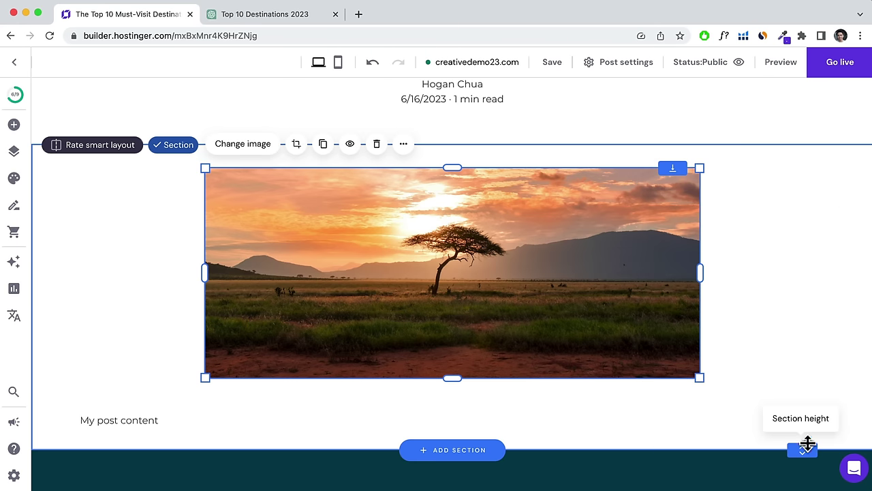
Drag the section height handle down to make the post content section taller.
{"action": "scroll", "coordinate": [804, 453], "scroll_direction": "down", "scroll_amount": 4}
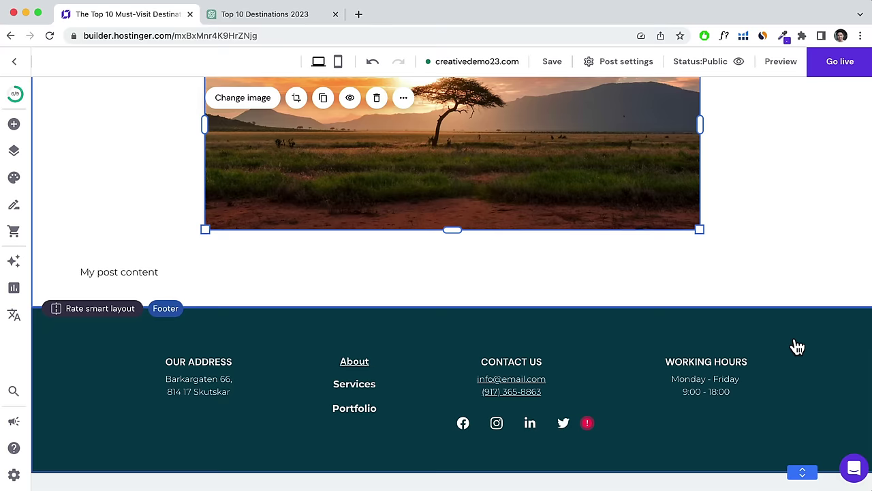
{"action": "left_click_drag", "start_coordinate": [801, 304], "coordinate": [798, 433]}
{"action": "scroll", "coordinate": [762, 362], "scroll_direction": "down", "scroll_amount": 3}
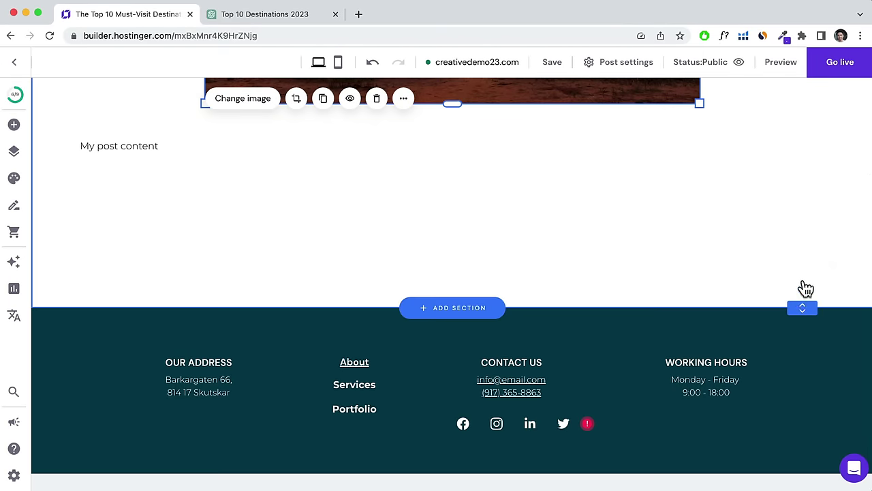
{"action": "left_click_drag", "start_coordinate": [802, 306], "coordinate": [798, 449]}
{"action": "scroll", "coordinate": [781, 343], "scroll_direction": "down", "scroll_amount": 4}
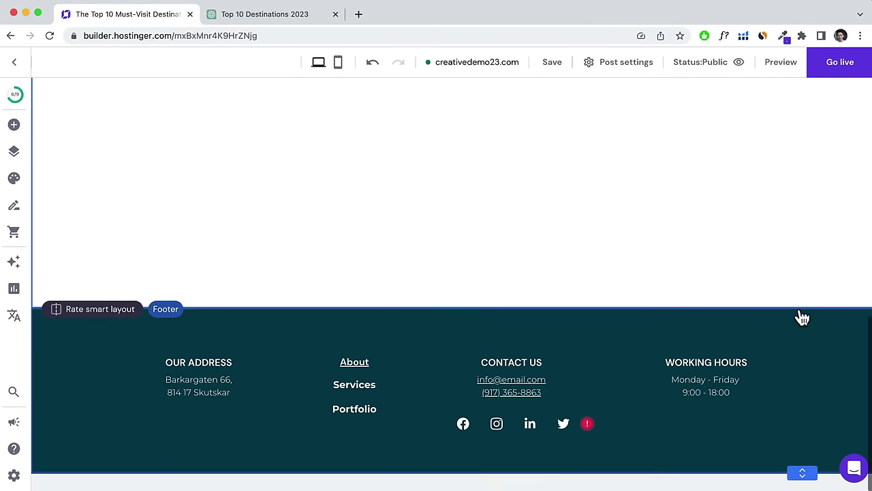
{"action": "left_click_drag", "start_coordinate": [800, 306], "coordinate": [806, 469]}
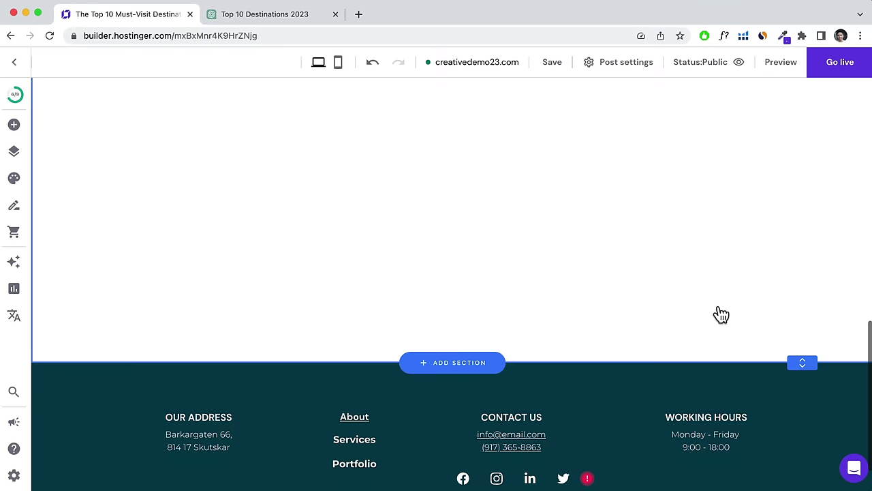
{"action": "scroll", "coordinate": [720, 314], "scroll_direction": "up", "scroll_amount": 5}
{"action": "scroll", "coordinate": [721, 315], "scroll_direction": "up", "scroll_amount": 1}
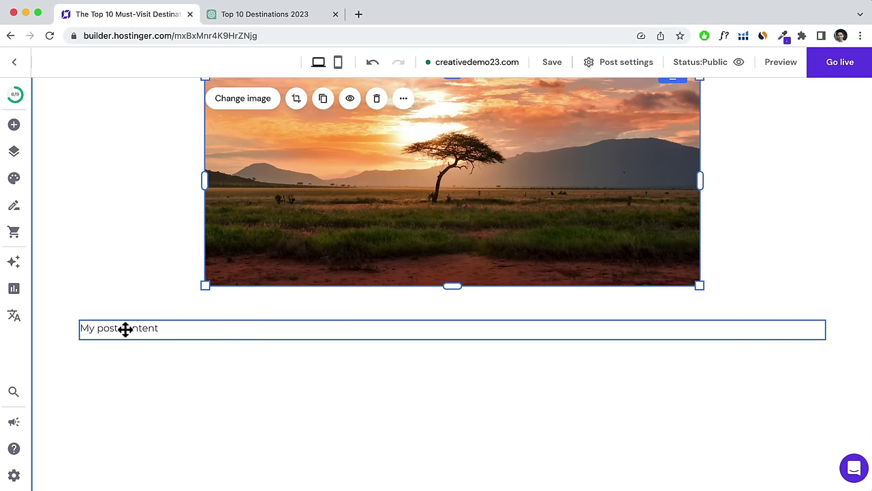
Narrow the 'My post content' text box to the sunset image's width and select its placeholder text.
{"action": "left_click", "coordinate": [125, 329]}
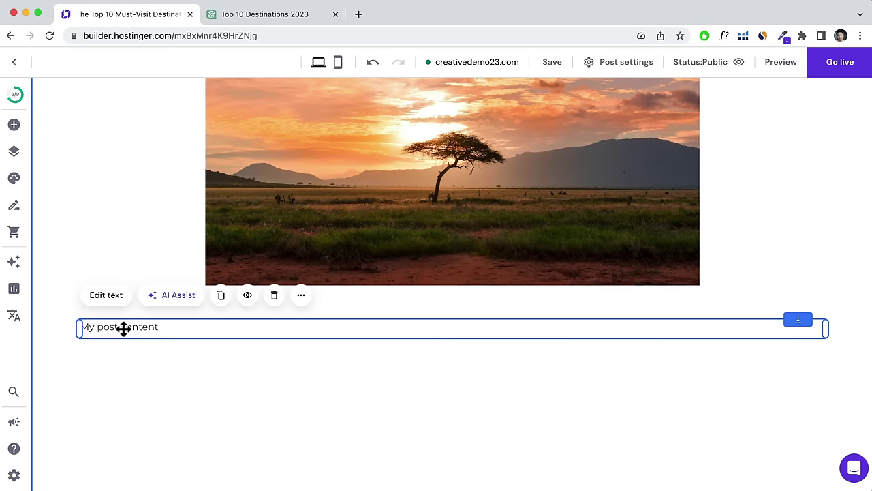
{"action": "left_click_drag", "start_coordinate": [76, 328], "coordinate": [204, 329]}
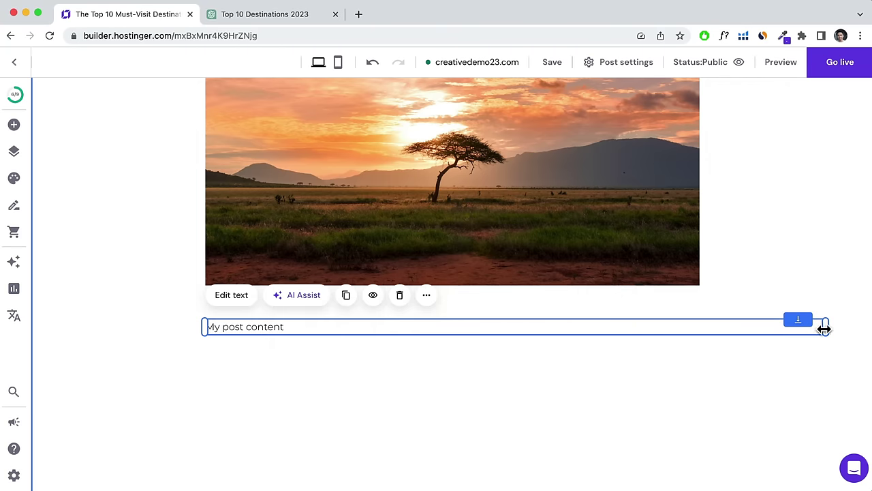
{"action": "left_click_drag", "start_coordinate": [825, 329], "coordinate": [700, 327]}
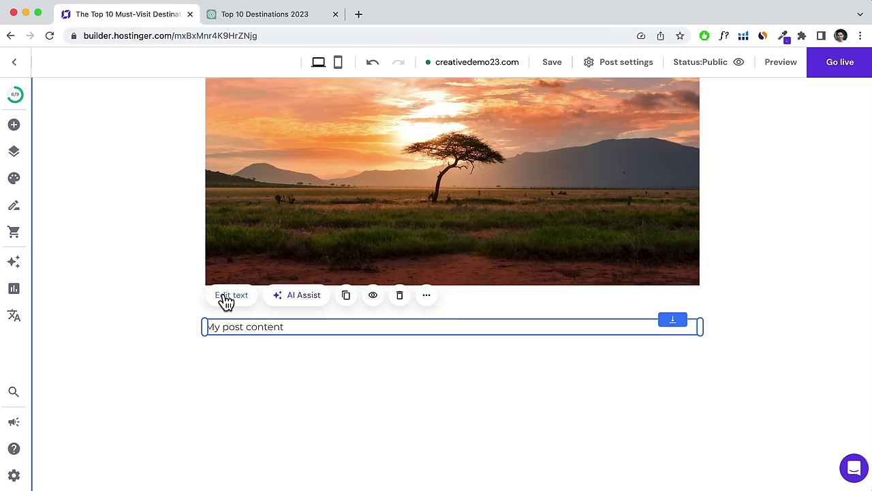
{"action": "left_click", "coordinate": [228, 296]}
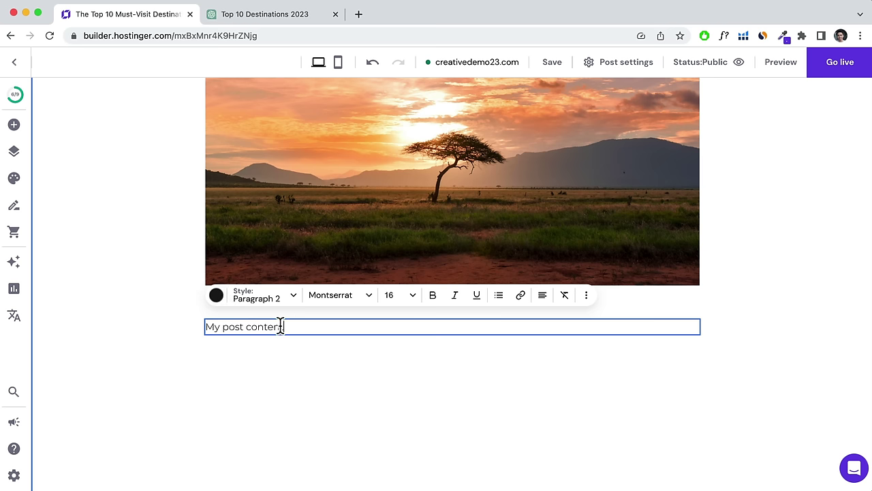
{"action": "left_click_drag", "start_coordinate": [283, 327], "coordinate": [207, 326]}
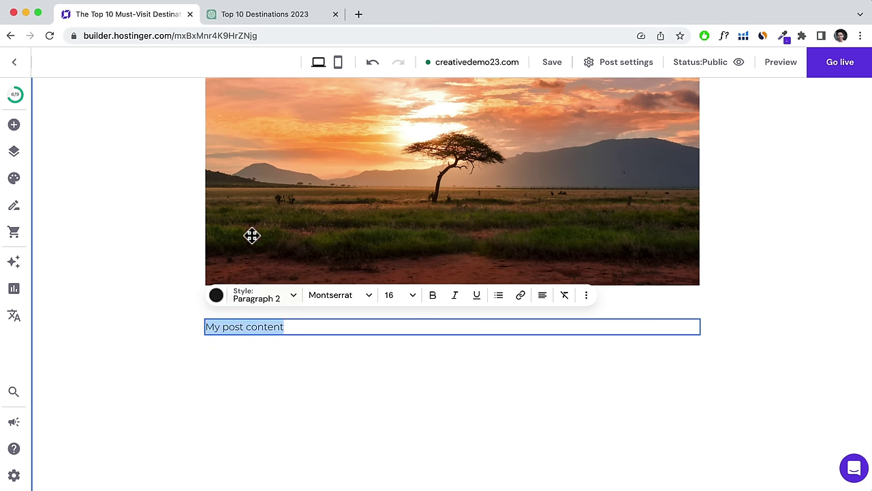
Copy ChatGPT's introduction and Bali, Indonesia entry, then return to the builder's placeholder text.
{"action": "left_click", "coordinate": [244, 16]}
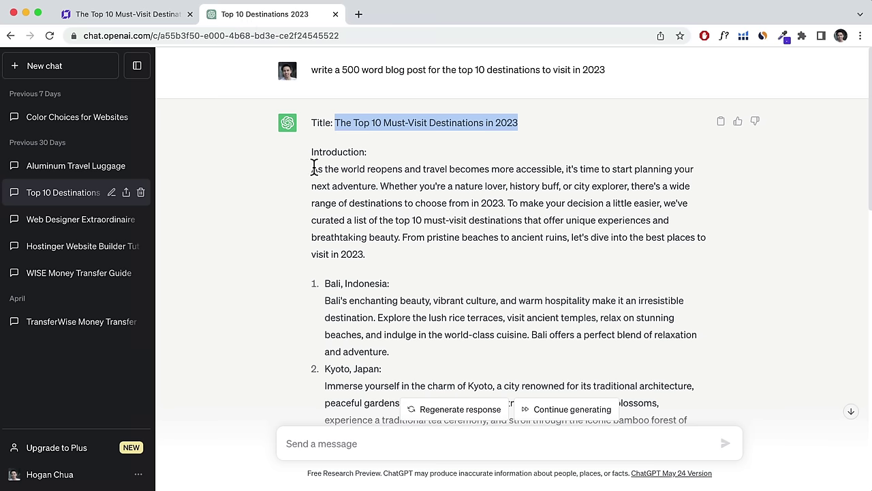
{"action": "left_click_drag", "start_coordinate": [314, 168], "coordinate": [682, 346]}
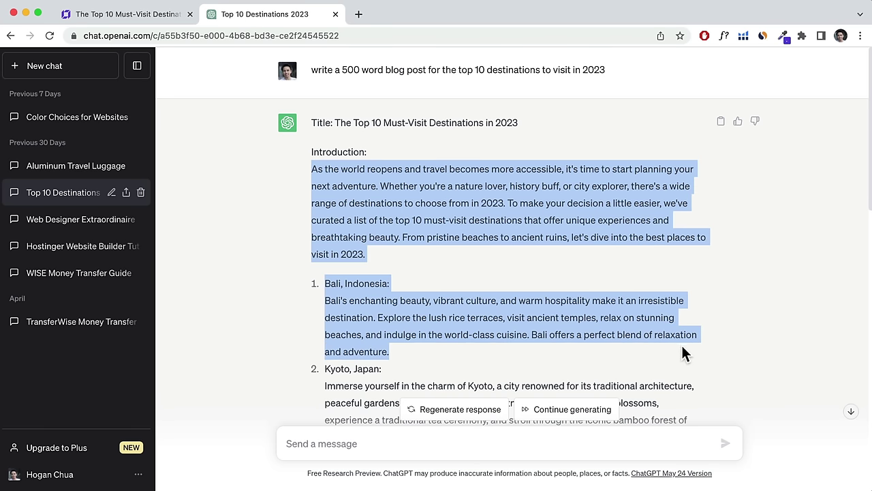
{"action": "right_click", "coordinate": [396, 196]}
{"action": "left_click", "coordinate": [423, 227]}
{"action": "left_click", "coordinate": [129, 15]}
{"action": "right_click", "coordinate": [275, 327]}
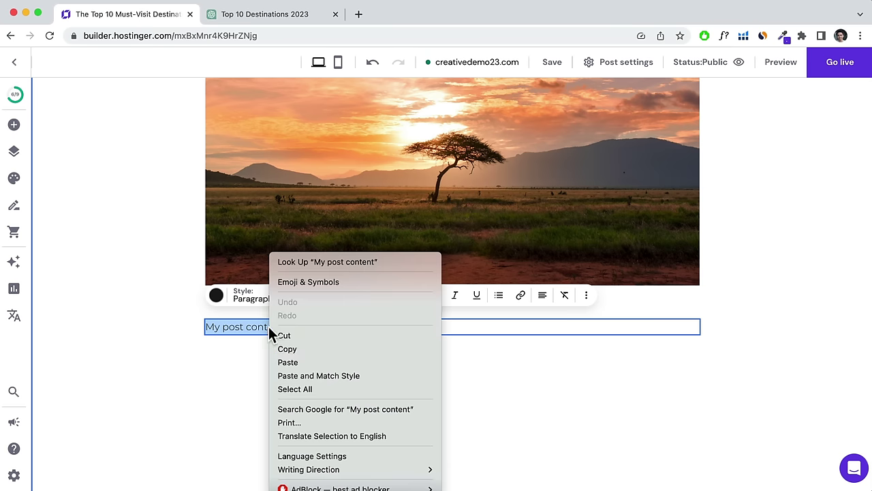
Paste the copied introduction and Bali entry over the placeholder, matching the post's style.
{"action": "left_click", "coordinate": [318, 375]}
{"action": "scroll", "coordinate": [320, 355], "scroll_direction": "down", "scroll_amount": 2}
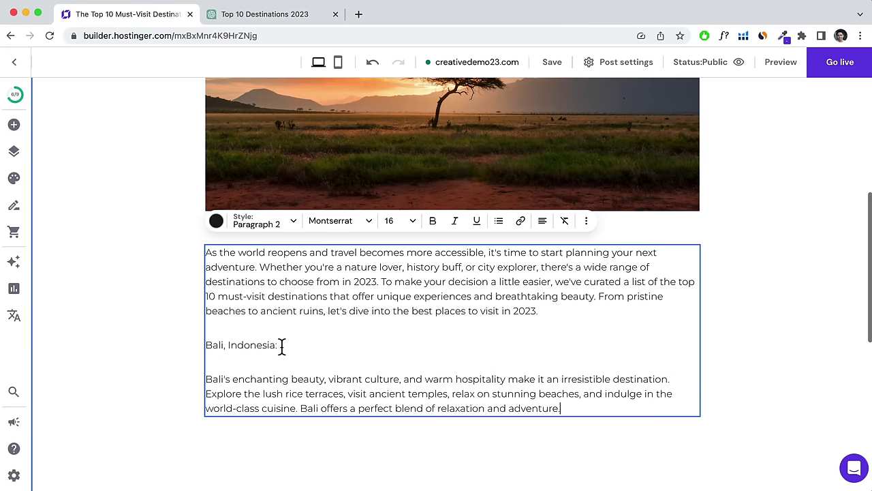
{"action": "left_click_drag", "start_coordinate": [283, 346], "coordinate": [206, 344]}
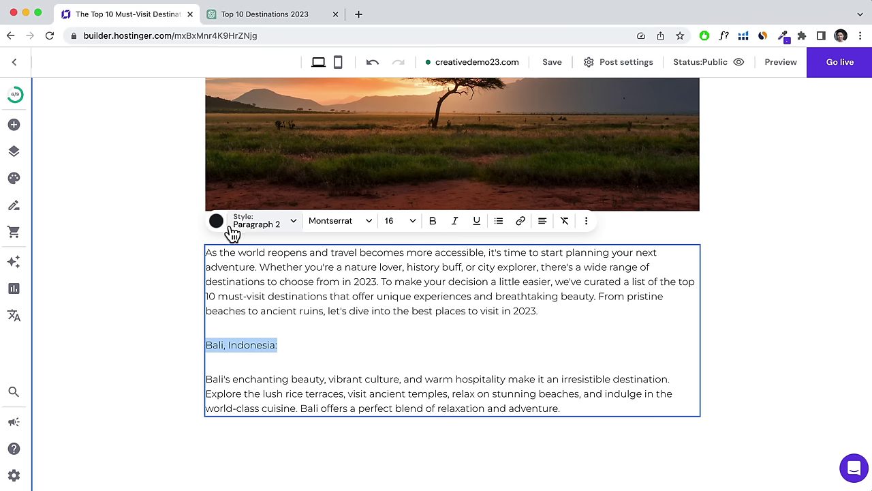
Format the 'Bali, Indonesia:' line as Heading 4.
{"action": "left_click", "coordinate": [266, 226]}
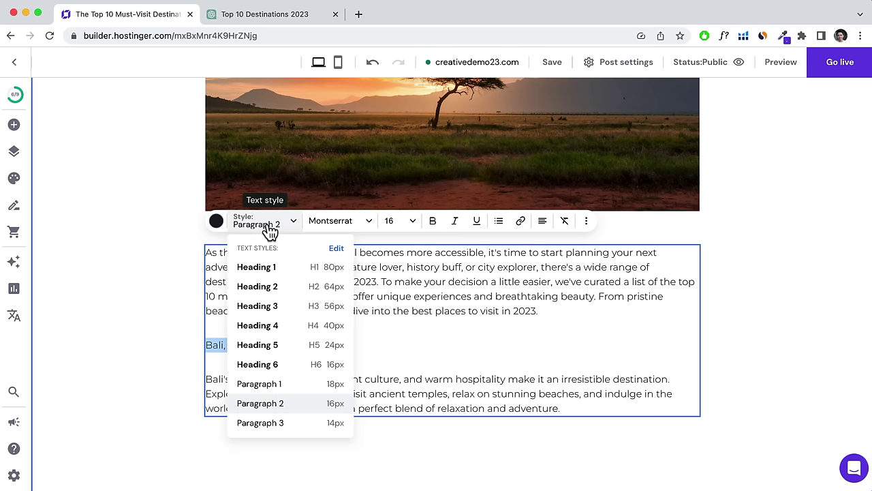
{"action": "left_click", "coordinate": [258, 306]}
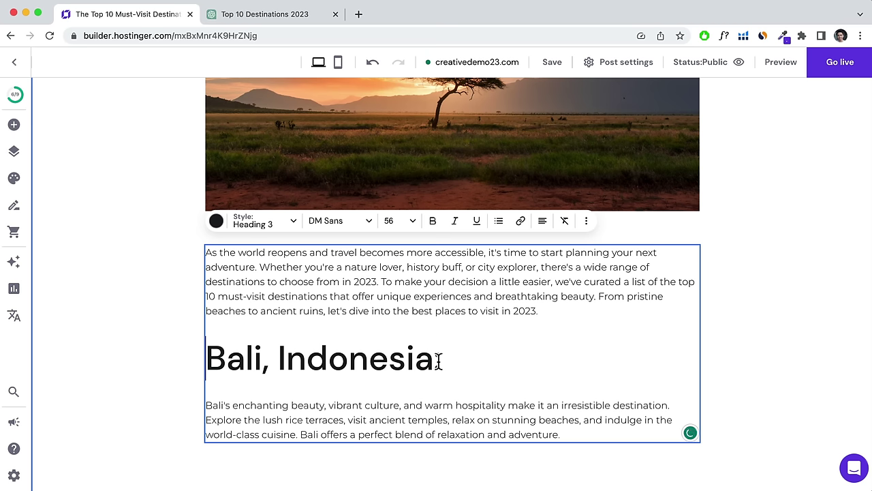
{"action": "left_click_drag", "start_coordinate": [438, 360], "coordinate": [206, 356]}
{"action": "left_click", "coordinate": [278, 229]}
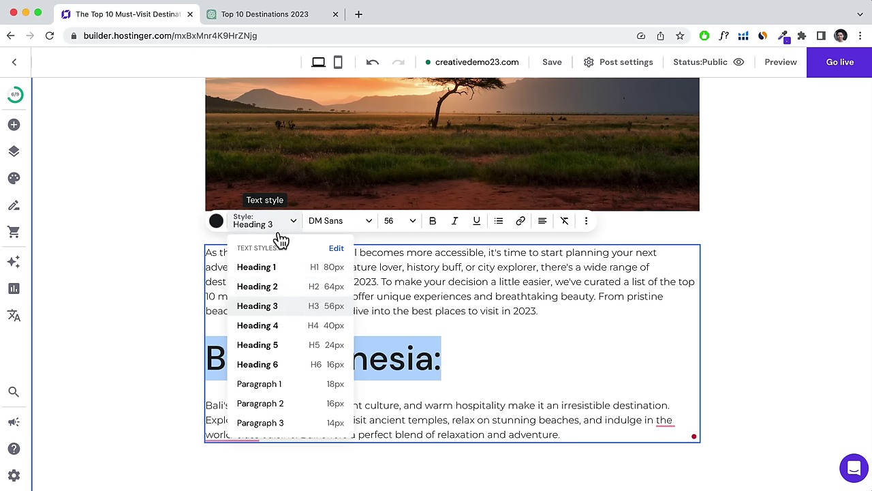
{"action": "left_click", "coordinate": [265, 326]}
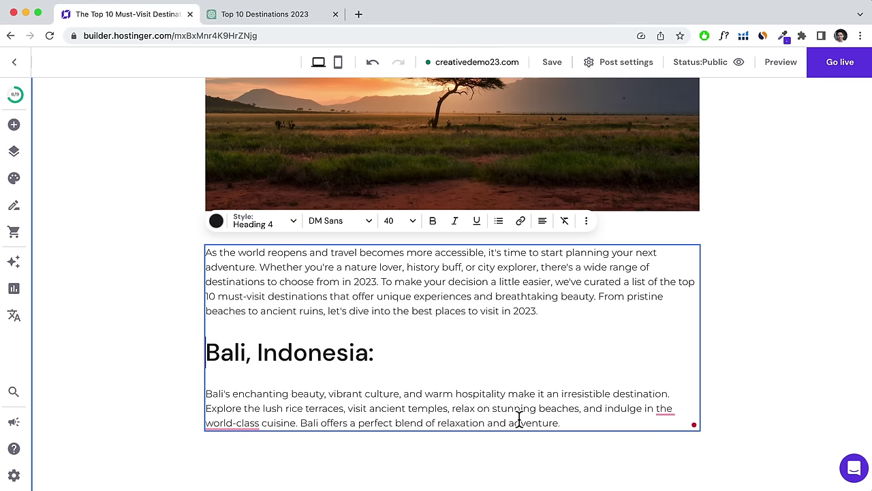
{"action": "scroll", "coordinate": [541, 396], "scroll_direction": "down", "scroll_amount": 2}
{"action": "scroll", "coordinate": [541, 395], "scroll_direction": "up", "scroll_amount": 3}
{"action": "scroll", "coordinate": [540, 397], "scroll_direction": "down", "scroll_amount": 3}
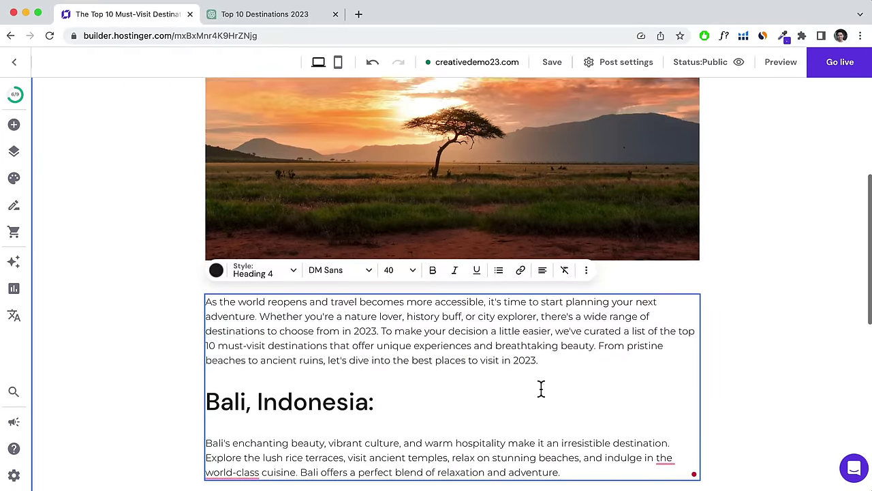
{"action": "scroll", "coordinate": [539, 399], "scroll_direction": "down", "scroll_amount": 4}
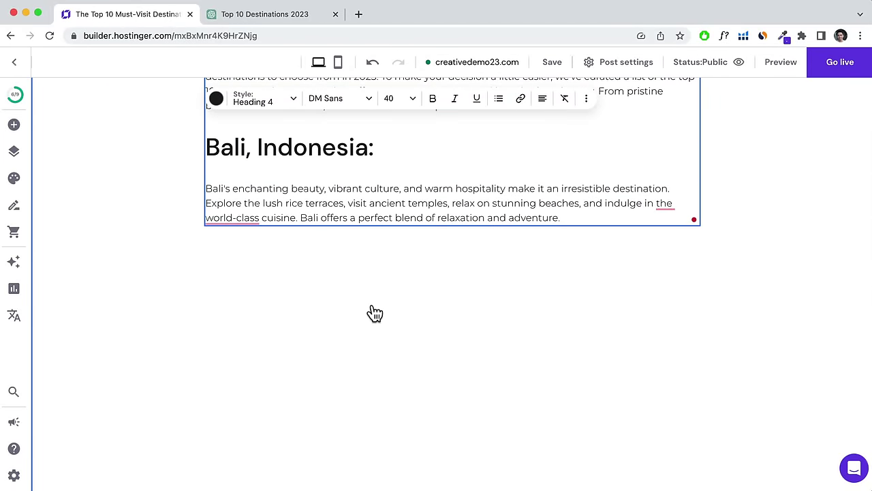
Add a new image element under the Bali paragraph and resize and position it.
{"action": "left_click", "coordinate": [14, 127]}
{"action": "left_click_drag", "start_coordinate": [130, 249], "coordinate": [443, 293]}
{"action": "left_click_drag", "start_coordinate": [526, 336], "coordinate": [323, 284]}
{"action": "scroll", "coordinate": [442, 331], "scroll_direction": "down", "scroll_amount": 3}
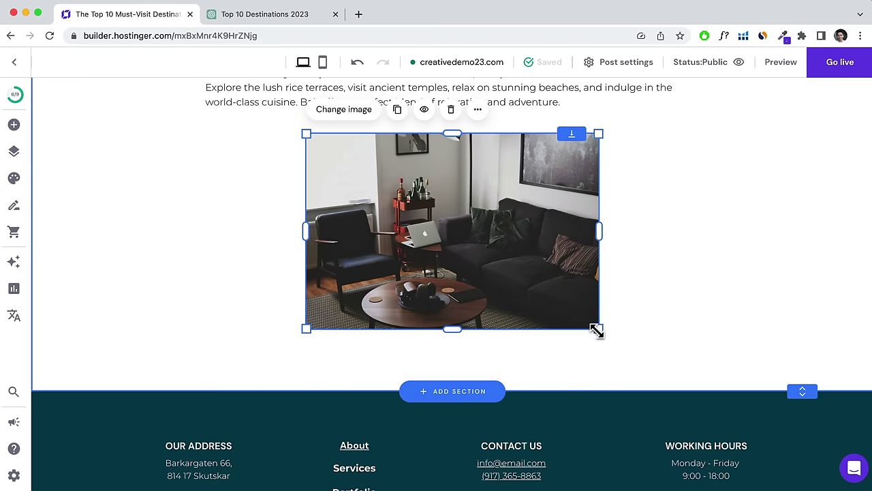
{"action": "left_click_drag", "start_coordinate": [597, 328], "coordinate": [637, 353]}
{"action": "left_click_drag", "start_coordinate": [570, 297], "coordinate": [552, 300]}
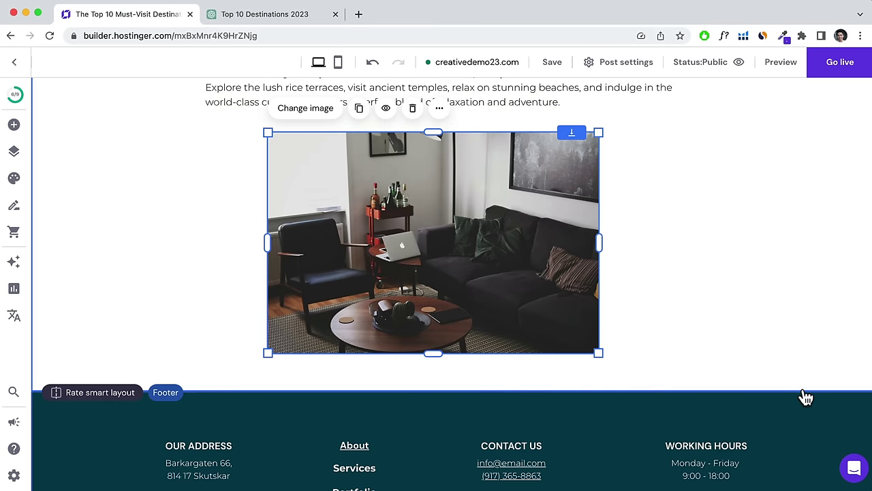
{"action": "left_click_drag", "start_coordinate": [803, 390], "coordinate": [802, 477]}
{"action": "scroll", "coordinate": [469, 302], "scroll_direction": "up", "scroll_amount": 3}
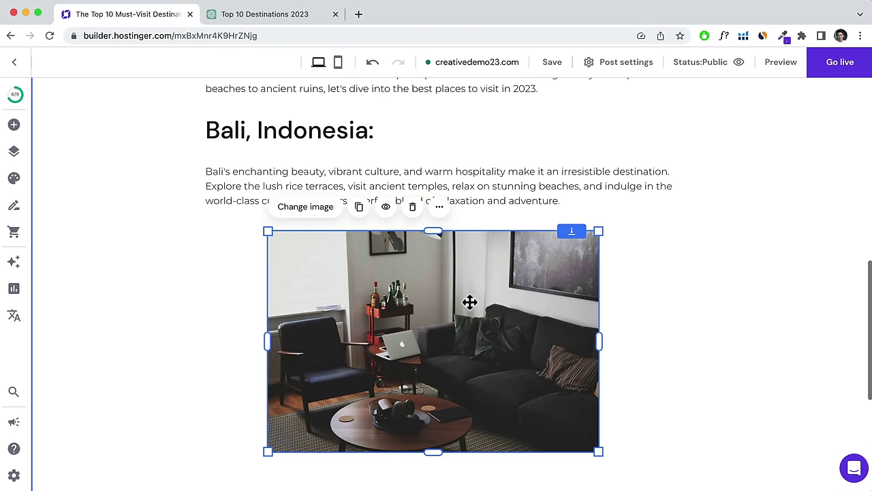
Replace the new image's picture with the blog-1 rice terraces photo from the Media library.
{"action": "left_click", "coordinate": [316, 210]}
{"action": "left_click", "coordinate": [747, 262]}
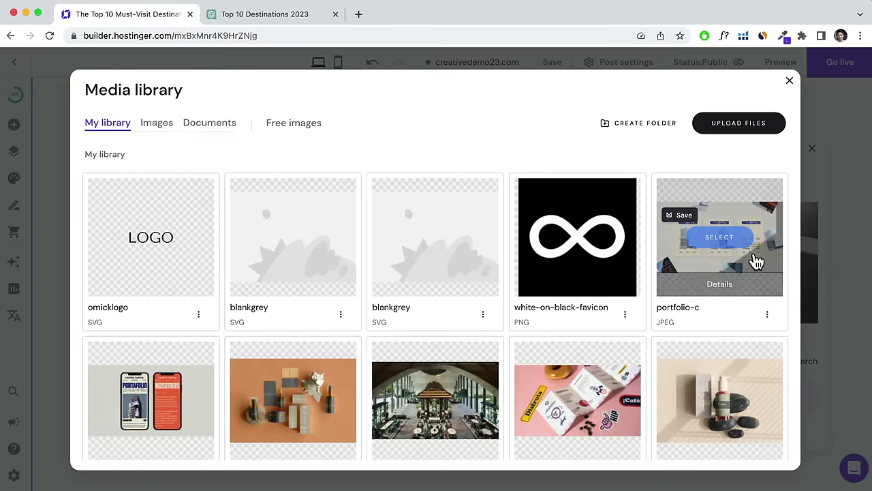
{"action": "scroll", "coordinate": [526, 311], "scroll_direction": "down", "scroll_amount": 8}
{"action": "scroll", "coordinate": [526, 315], "scroll_direction": "down", "scroll_amount": 2}
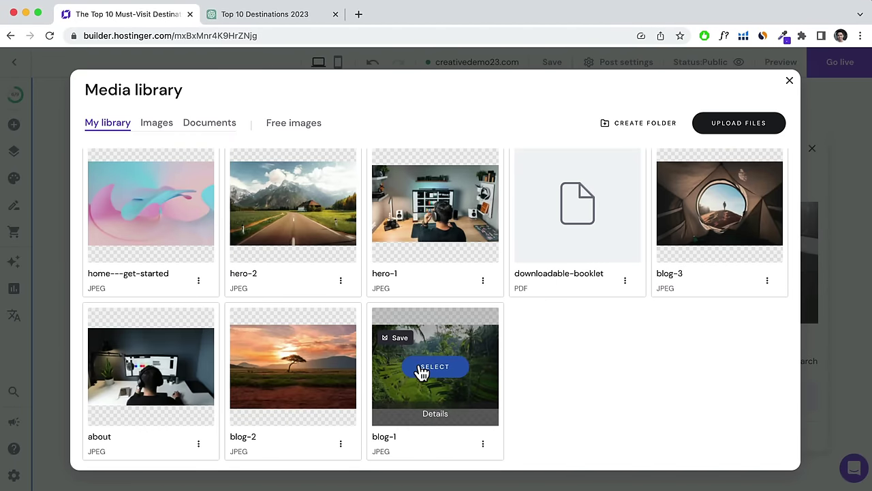
{"action": "left_click", "coordinate": [422, 370]}
{"action": "scroll", "coordinate": [421, 362], "scroll_direction": "up", "scroll_amount": 3}
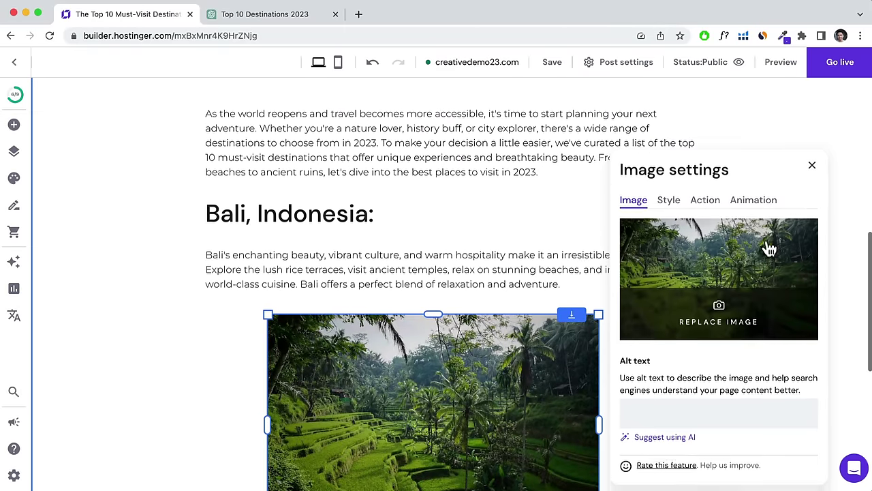
{"action": "left_click", "coordinate": [812, 175]}
{"action": "scroll", "coordinate": [762, 232], "scroll_direction": "up", "scroll_amount": 5}
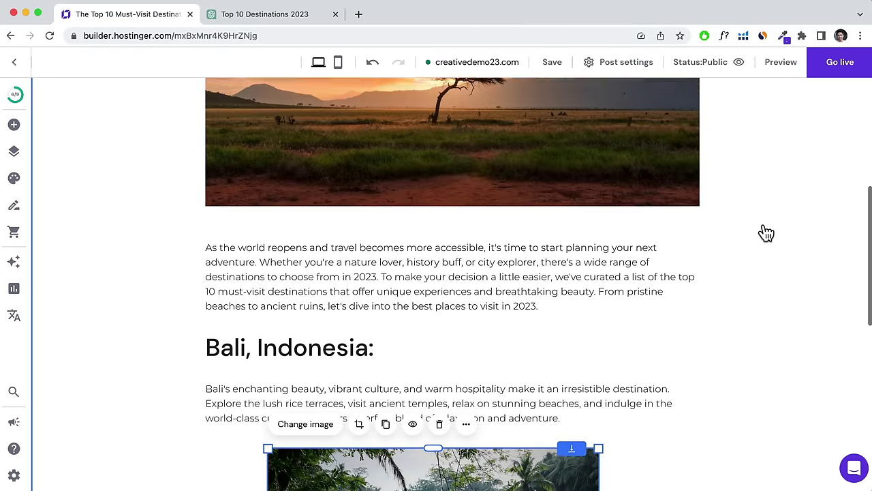
{"action": "scroll", "coordinate": [755, 239], "scroll_direction": "up", "scroll_amount": 2}
{"action": "scroll", "coordinate": [754, 239], "scroll_direction": "down", "scroll_amount": 6}
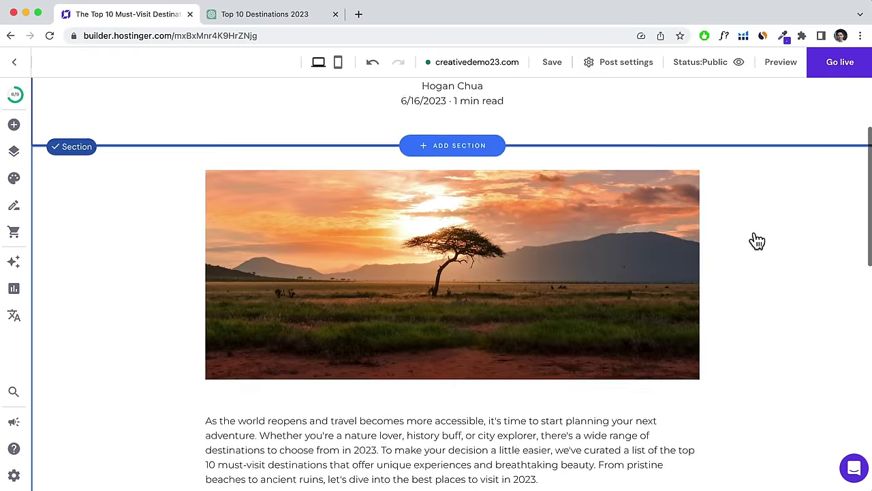
{"action": "scroll", "coordinate": [419, 216], "scroll_direction": "down", "scroll_amount": 3}
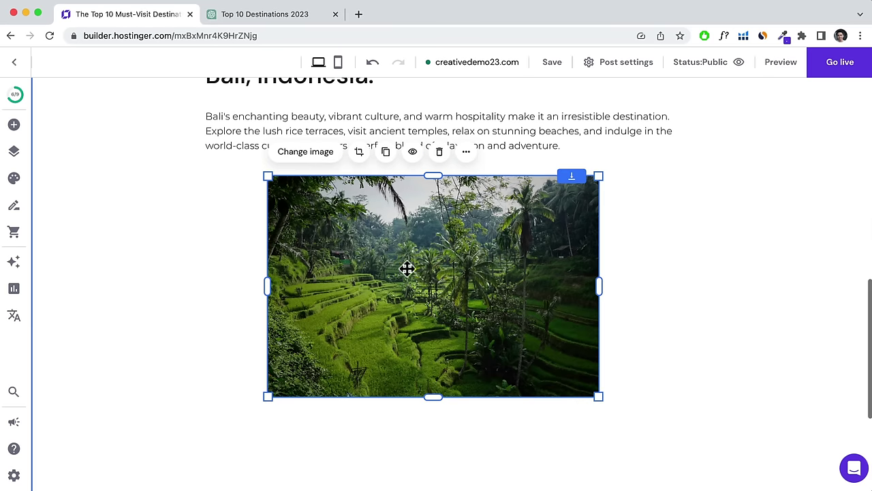
Enlarge the section to add blank space above the footer, then save the post.
{"action": "left_click", "coordinate": [17, 125]}
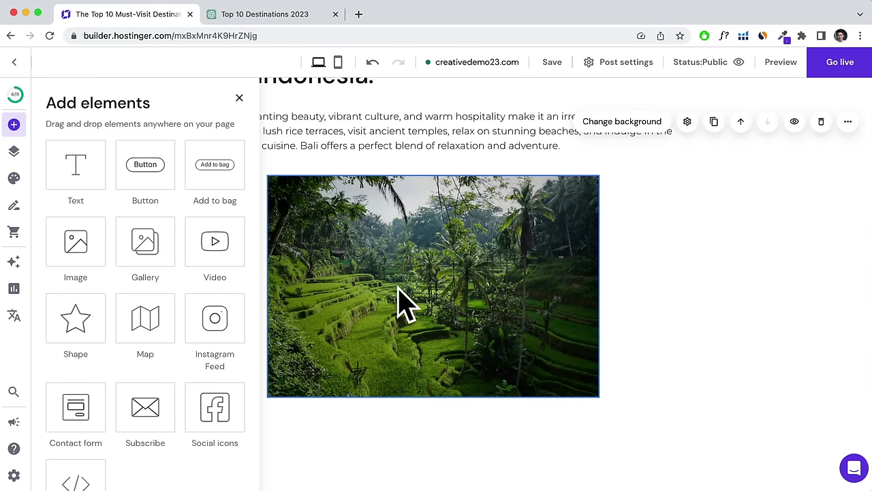
{"action": "scroll", "coordinate": [746, 335], "scroll_direction": "down", "scroll_amount": 3}
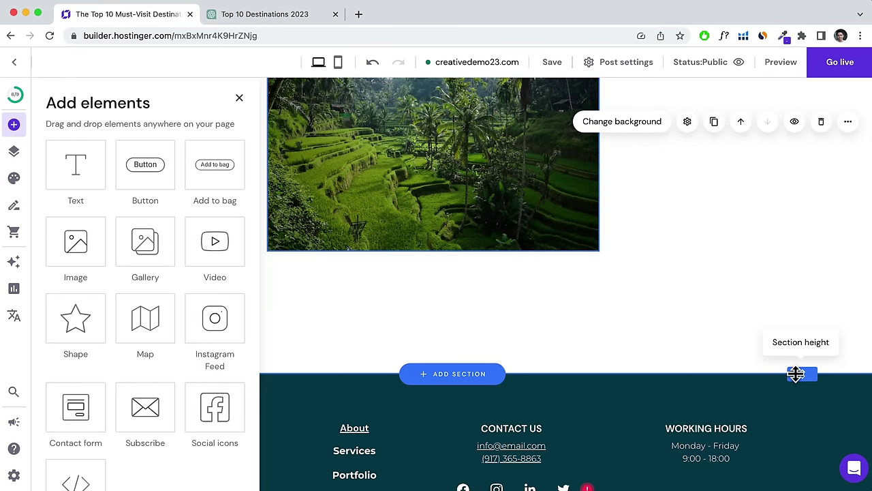
{"action": "left_click_drag", "start_coordinate": [796, 374], "coordinate": [808, 397]}
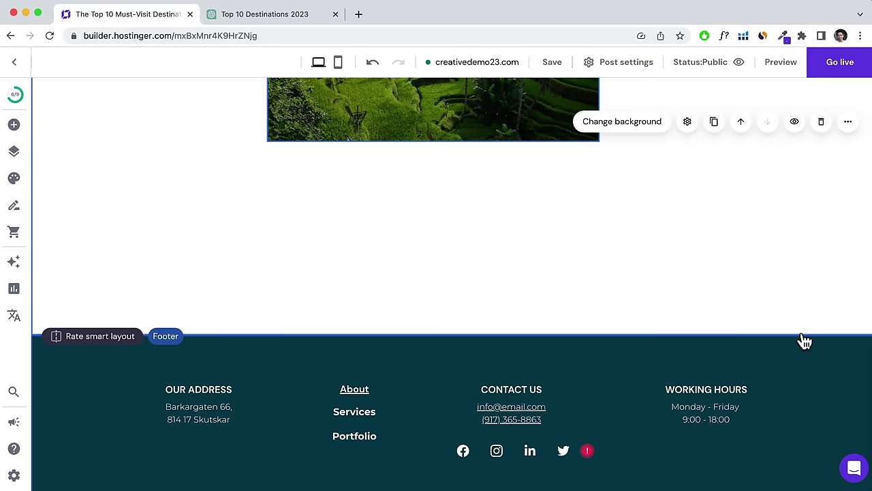
{"action": "left_click_drag", "start_coordinate": [800, 332], "coordinate": [801, 409]}
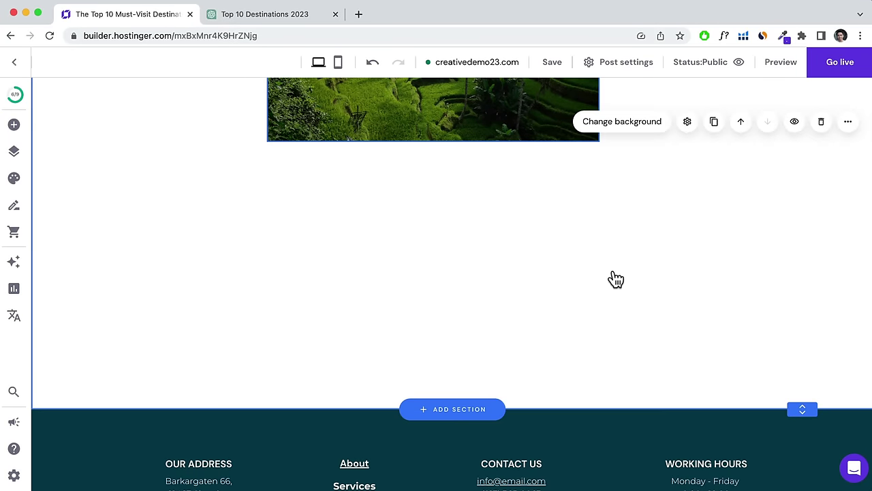
{"action": "left_click", "coordinate": [553, 64]}
{"action": "scroll", "coordinate": [682, 126], "scroll_direction": "up", "scroll_amount": 15}
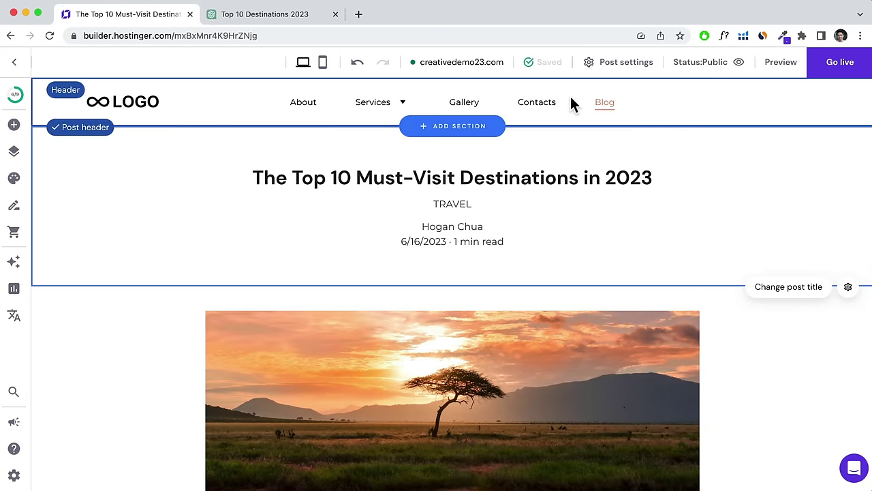
Go to the Blog page and scroll through its posts.
{"action": "left_click", "coordinate": [602, 103]}
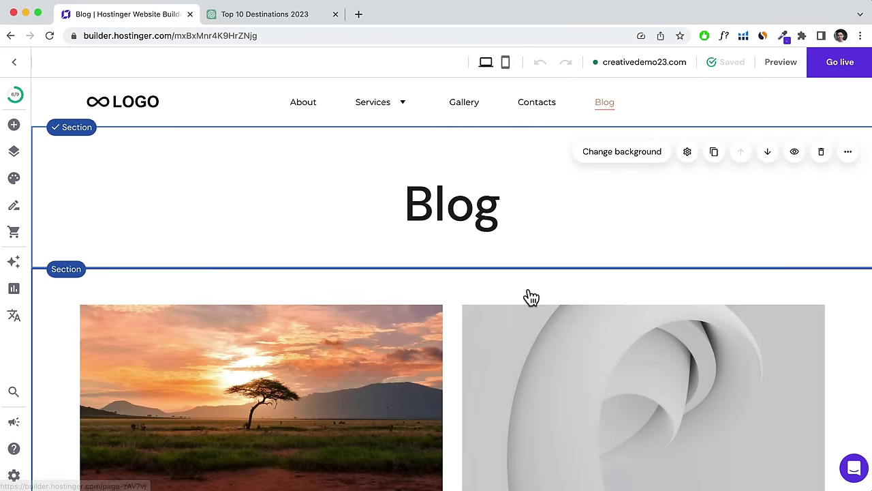
{"action": "scroll", "coordinate": [526, 295], "scroll_direction": "down", "scroll_amount": 3}
{"action": "scroll", "coordinate": [343, 340], "scroll_direction": "down", "scroll_amount": 3}
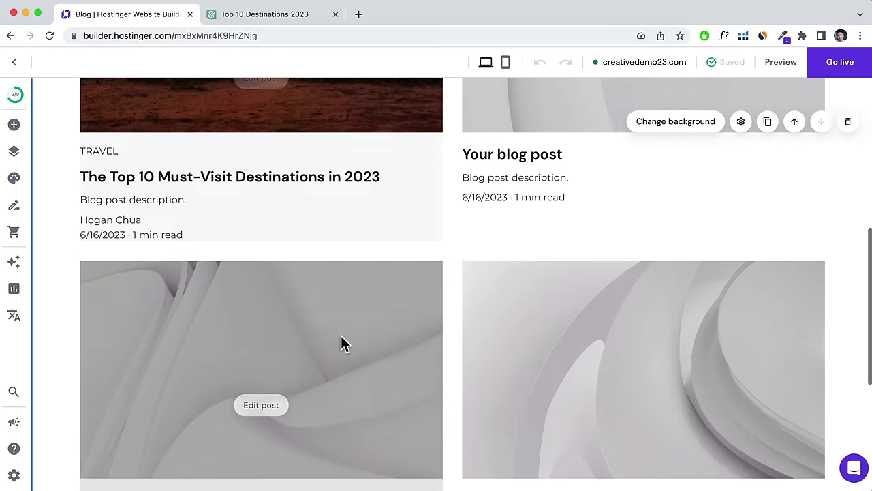
{"action": "scroll", "coordinate": [506, 218], "scroll_direction": "down", "scroll_amount": 2}
{"action": "scroll", "coordinate": [506, 222], "scroll_direction": "up", "scroll_amount": 8}
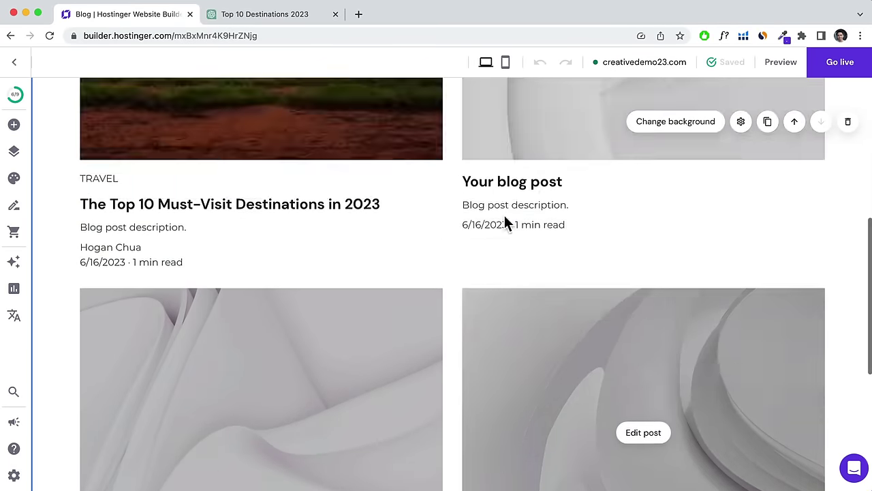
{"action": "scroll", "coordinate": [409, 313], "scroll_direction": "down", "scroll_amount": 2}
{"action": "scroll", "coordinate": [355, 321], "scroll_direction": "up", "scroll_amount": 2}
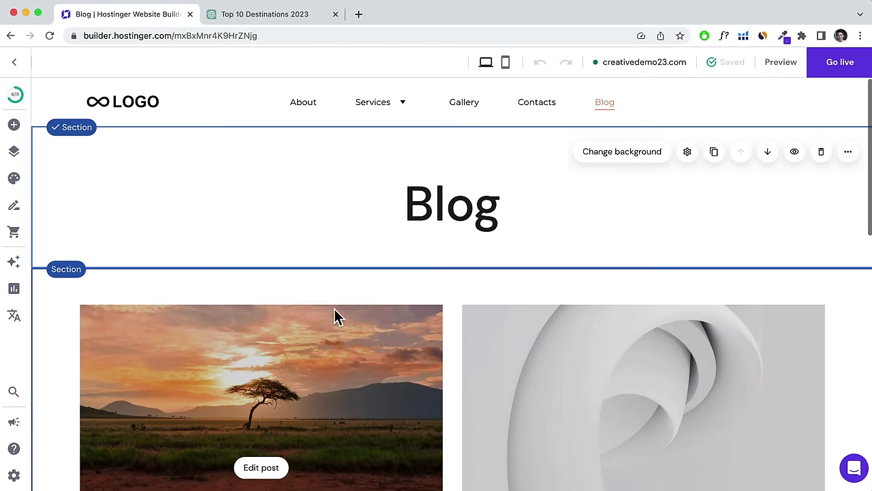
Return to Home via the logo and add a section above 'Ready to upgrade'.
{"action": "left_click", "coordinate": [123, 103]}
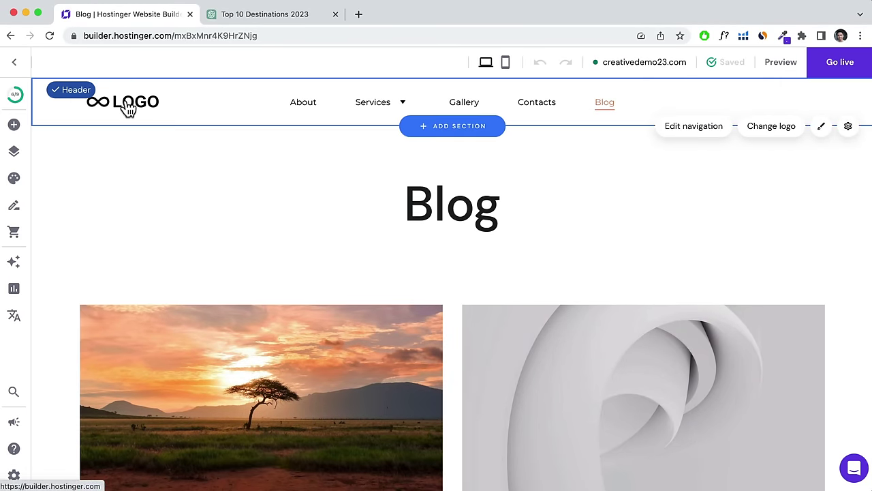
{"action": "left_click", "coordinate": [124, 106]}
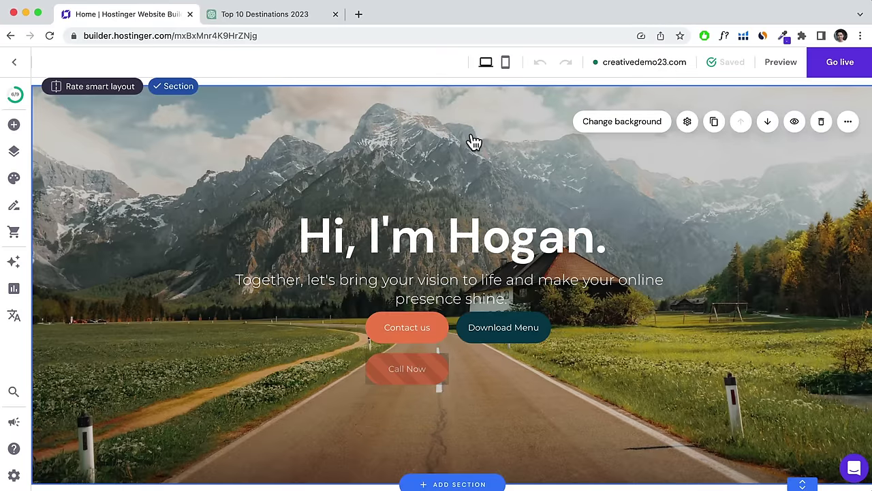
{"action": "scroll", "coordinate": [474, 143], "scroll_direction": "down", "scroll_amount": 10}
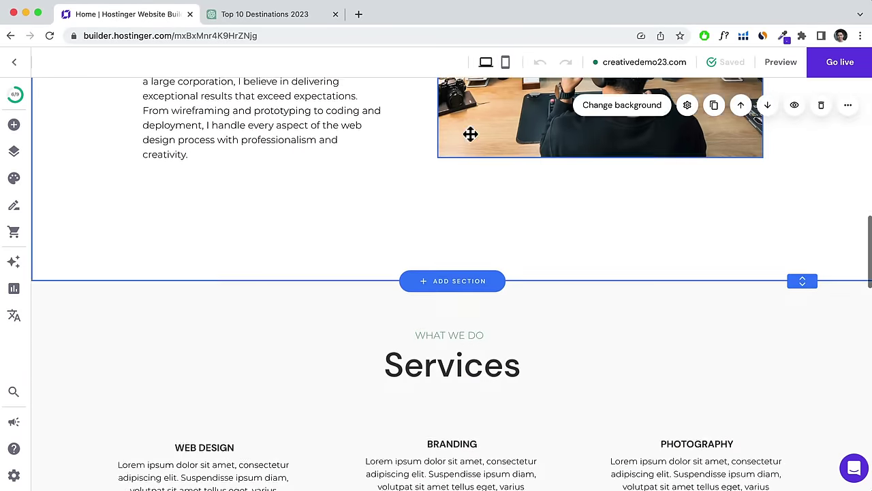
{"action": "scroll", "coordinate": [470, 135], "scroll_direction": "down", "scroll_amount": 12}
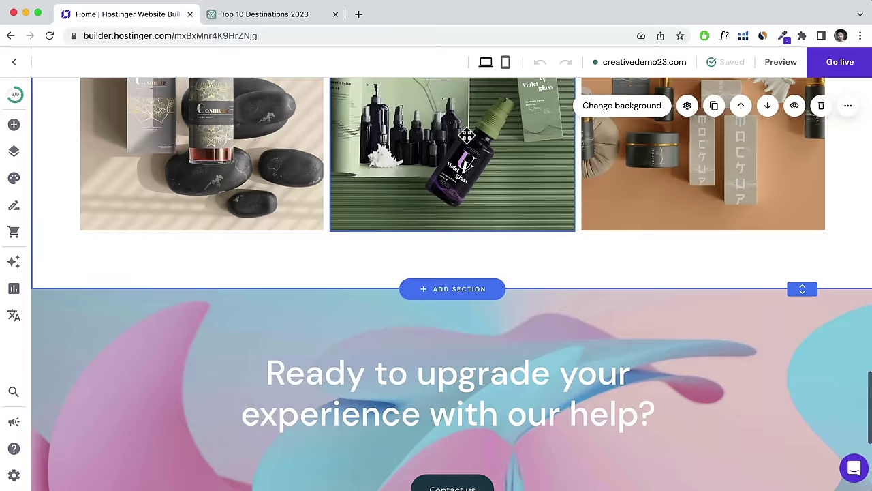
{"action": "scroll", "coordinate": [467, 134], "scroll_direction": "down", "scroll_amount": 3}
{"action": "scroll", "coordinate": [468, 140], "scroll_direction": "up", "scroll_amount": 5}
{"action": "scroll", "coordinate": [468, 136], "scroll_direction": "down", "scroll_amount": 5}
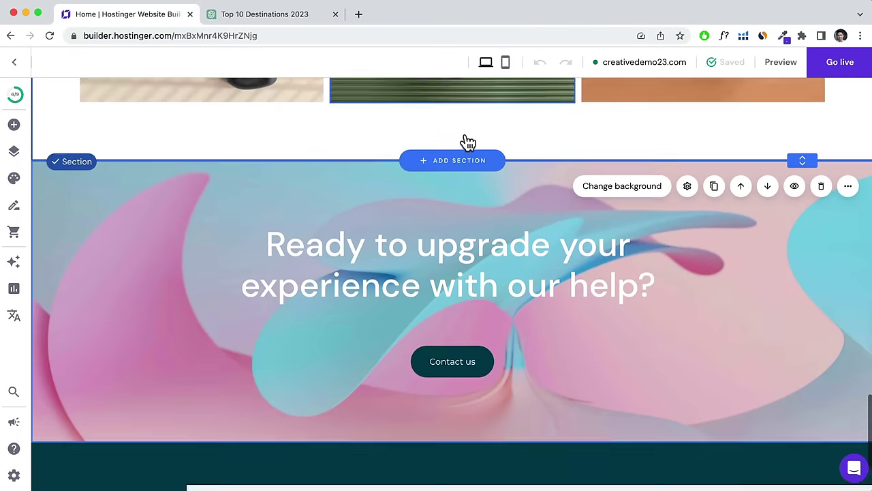
{"action": "scroll", "coordinate": [467, 141], "scroll_direction": "up", "scroll_amount": 5}
{"action": "scroll", "coordinate": [389, 163], "scroll_direction": "down", "scroll_amount": 3}
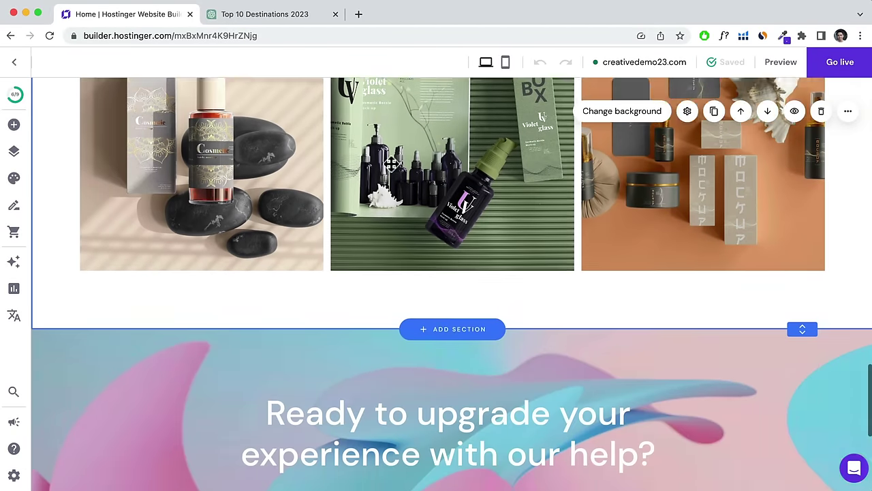
{"action": "scroll", "coordinate": [391, 162], "scroll_direction": "down", "scroll_amount": 3}
{"action": "left_click", "coordinate": [446, 231]}
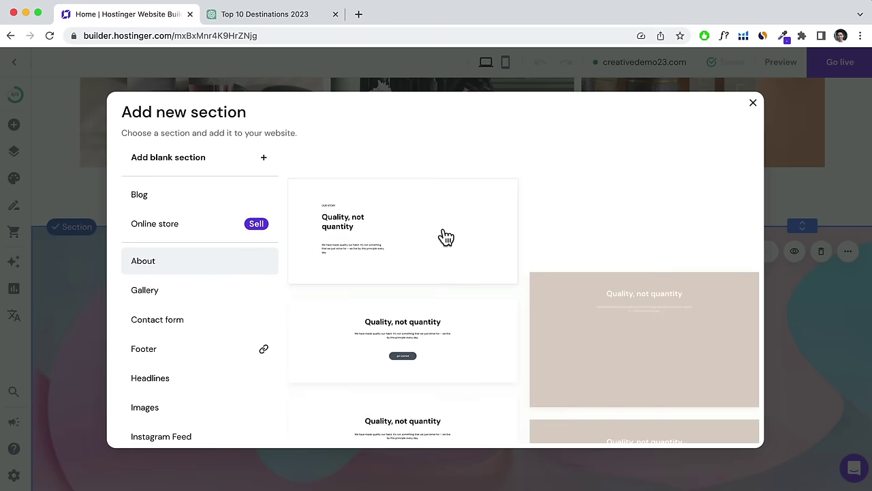
Add a blog post list section to Home showing 3 posts per page.
{"action": "left_click", "coordinate": [145, 197]}
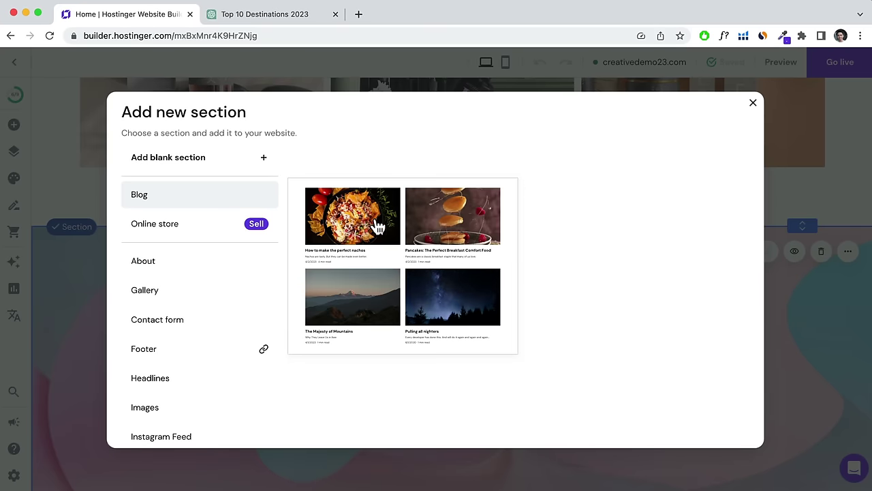
{"action": "left_click", "coordinate": [376, 227]}
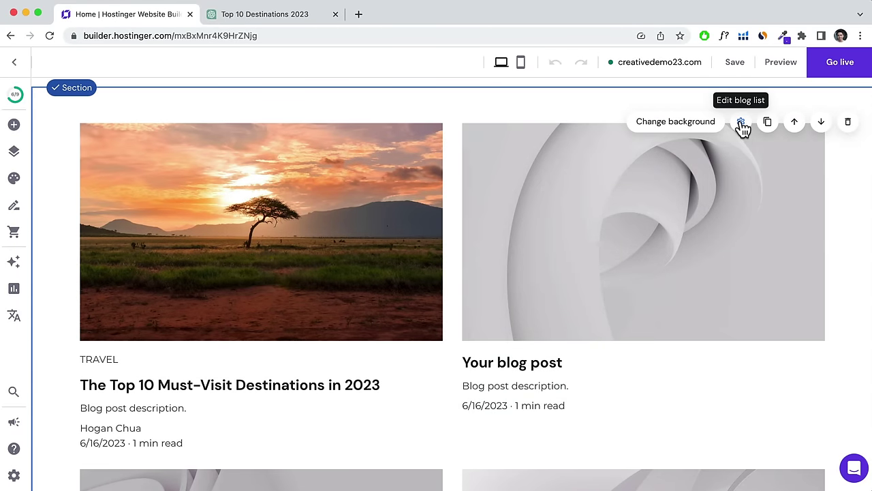
{"action": "left_click", "coordinate": [741, 122]}
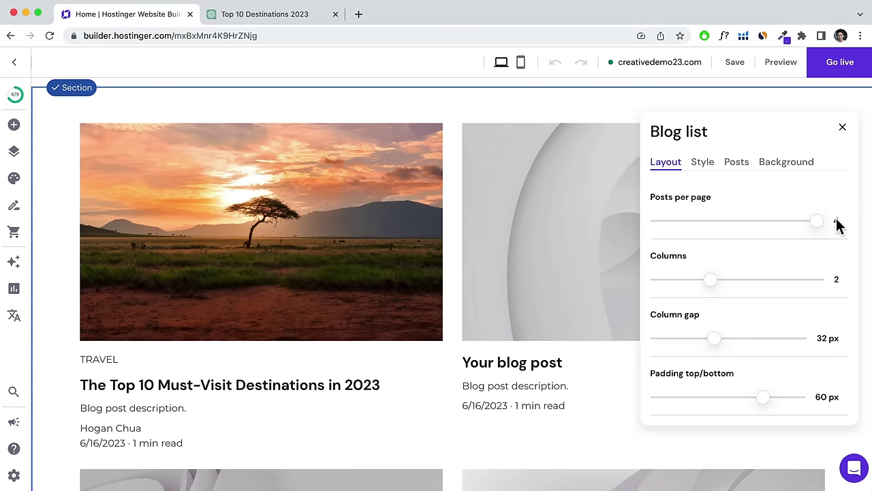
{"action": "left_click_drag", "start_coordinate": [818, 220], "coordinate": [746, 221]}
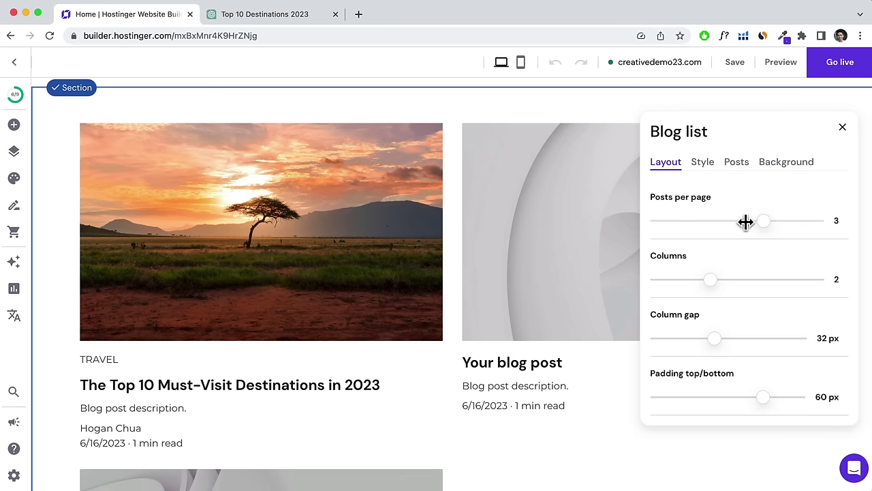
{"action": "scroll", "coordinate": [515, 274], "scroll_direction": "down", "scroll_amount": 1}
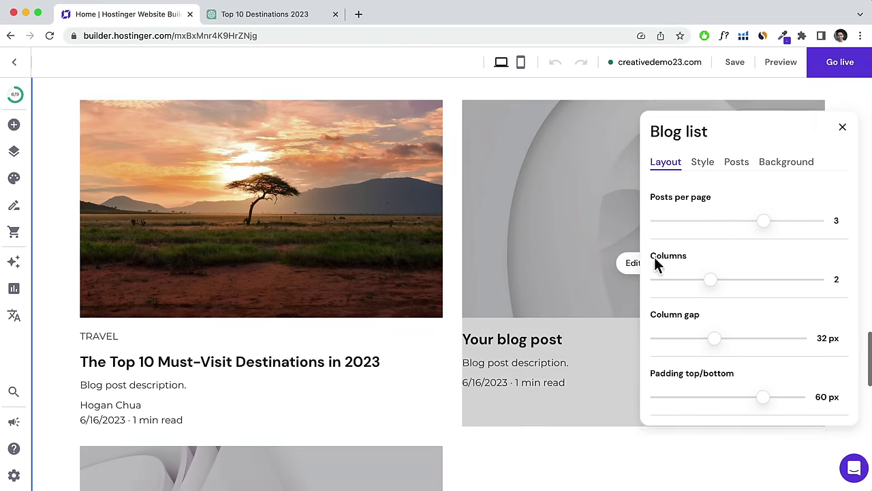
{"action": "left_click_drag", "start_coordinate": [711, 280], "coordinate": [744, 285]}
{"action": "scroll", "coordinate": [418, 247], "scroll_direction": "up", "scroll_amount": 5}
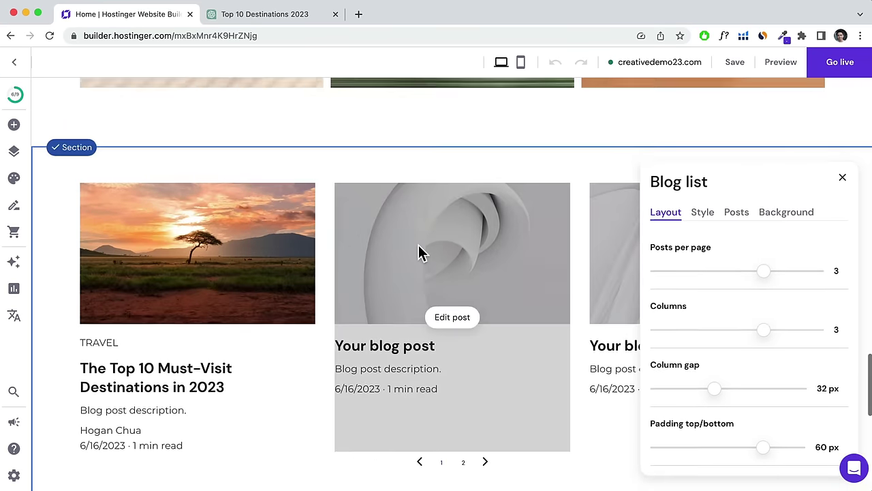
{"action": "scroll", "coordinate": [419, 247], "scroll_direction": "down", "scroll_amount": 4}
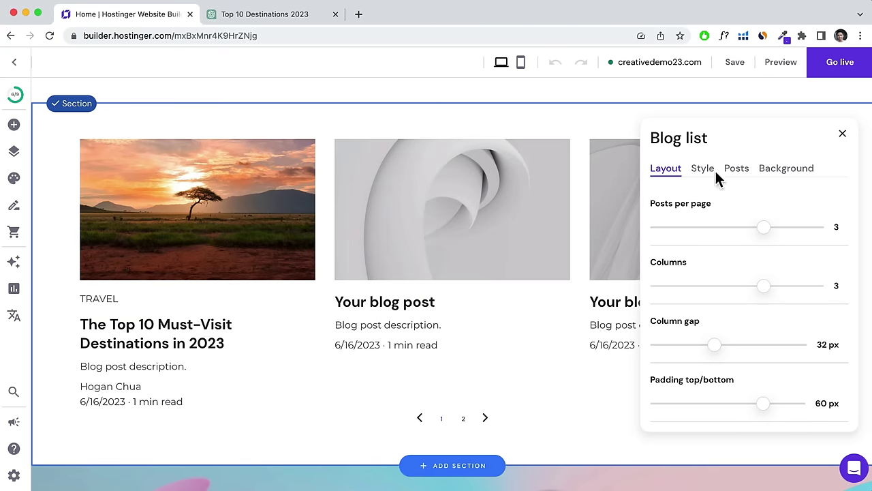
Turn off Description in the blog list style, then review the Posts and Background settings.
{"action": "left_click", "coordinate": [702, 170]}
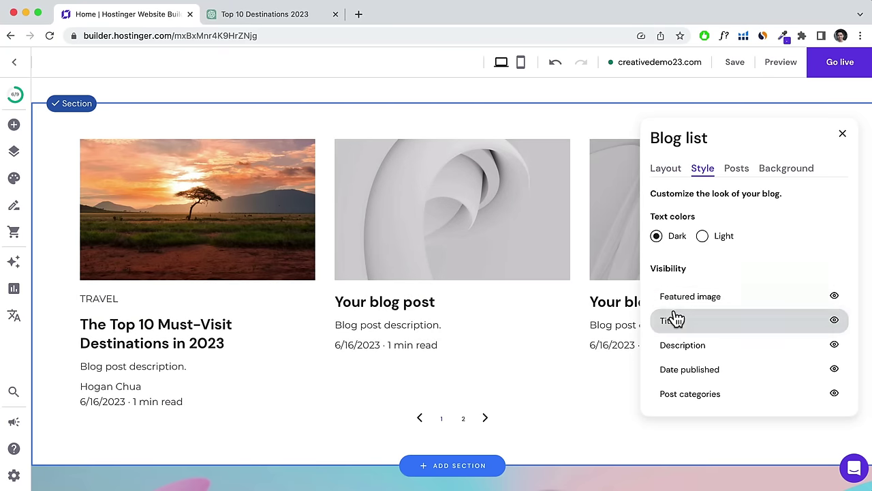
{"action": "left_click", "coordinate": [834, 346]}
{"action": "left_click", "coordinate": [736, 168]}
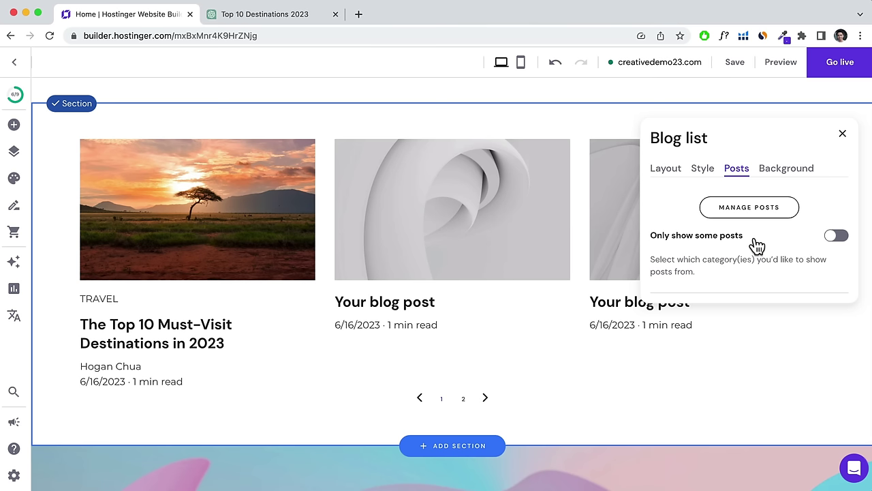
{"action": "left_click", "coordinate": [792, 171]}
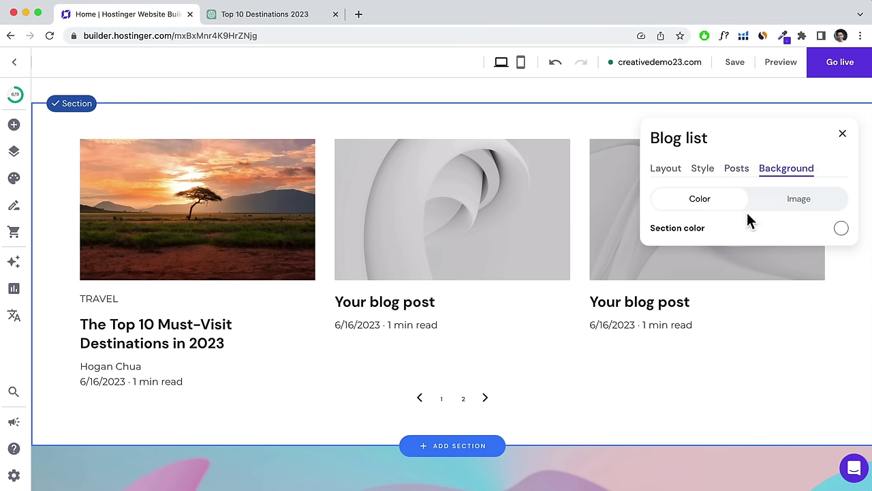
{"action": "scroll", "coordinate": [771, 164], "scroll_direction": "up", "scroll_amount": 2}
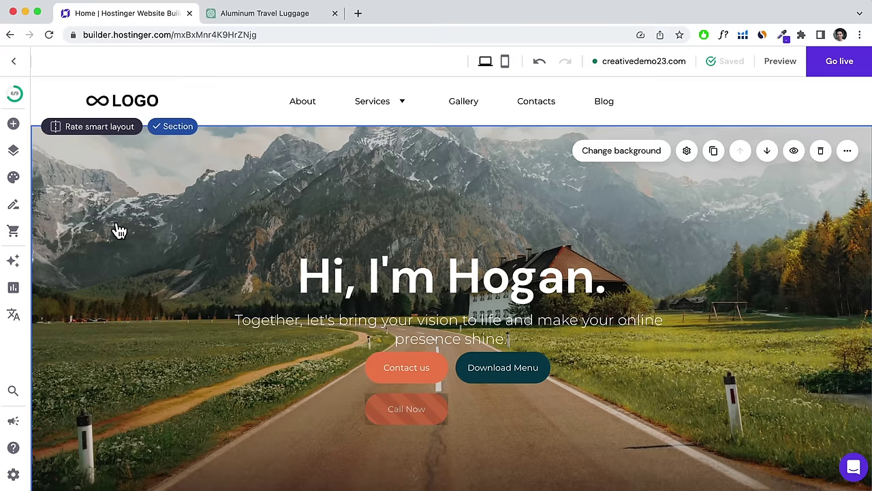
Add an online store with sample bowl and vase products, then go to store management.
{"action": "left_click", "coordinate": [13, 235]}
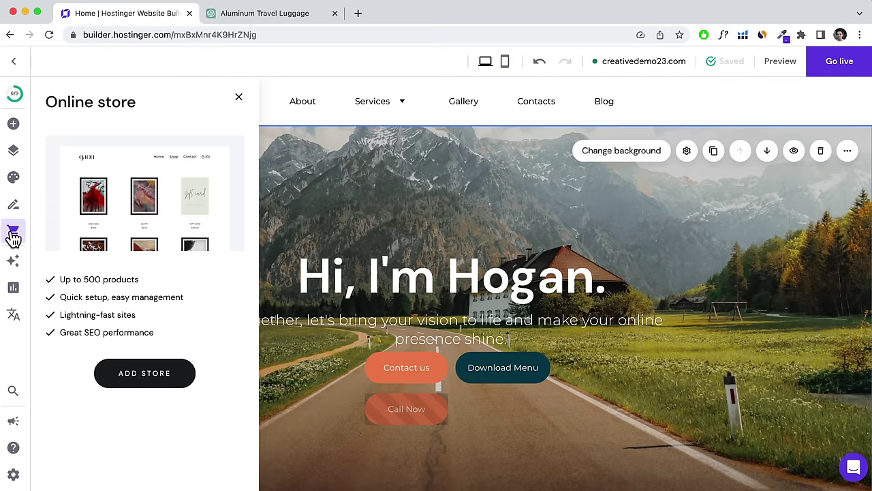
{"action": "left_click", "coordinate": [139, 383]}
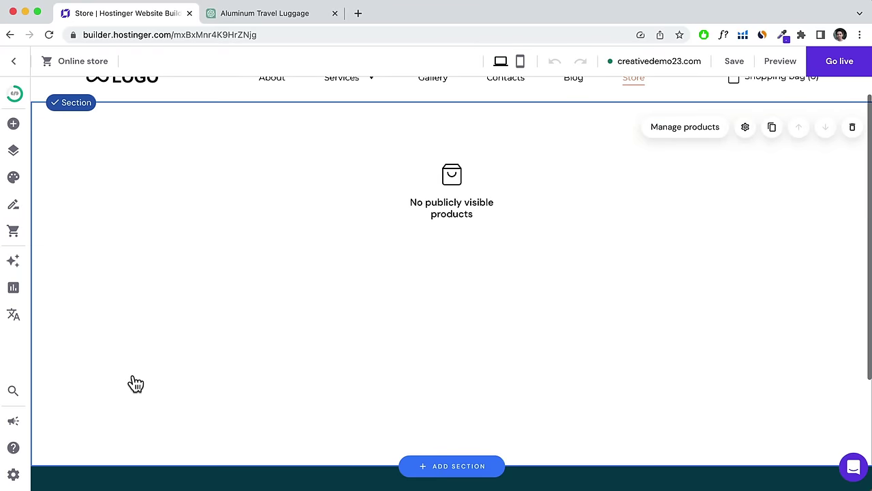
{"action": "scroll", "coordinate": [263, 281], "scroll_direction": "down", "scroll_amount": 7}
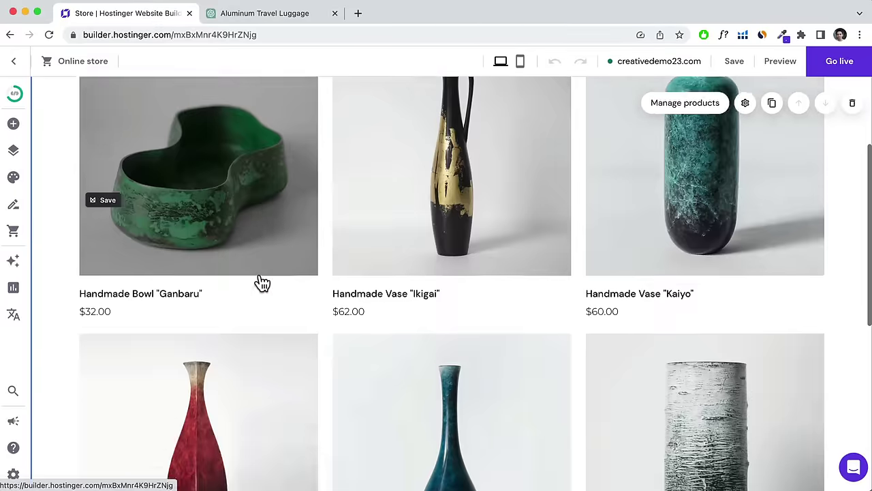
{"action": "scroll", "coordinate": [262, 283], "scroll_direction": "up", "scroll_amount": 8}
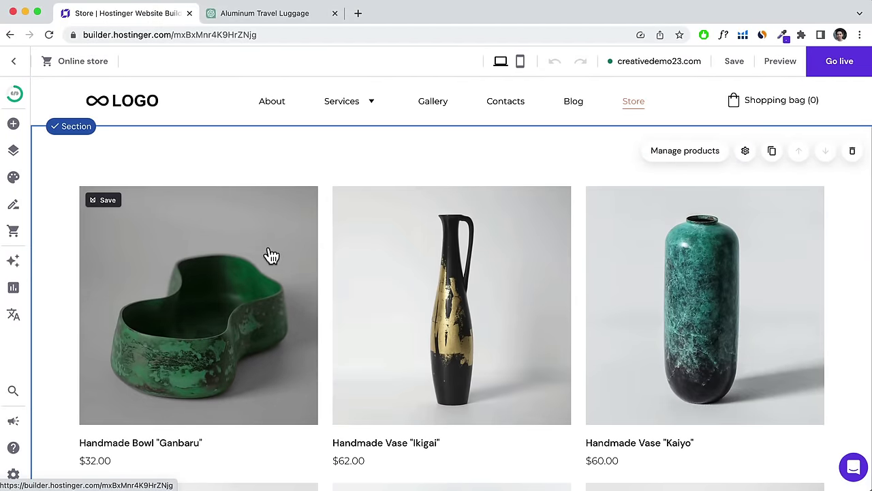
{"action": "left_click", "coordinate": [14, 234]}
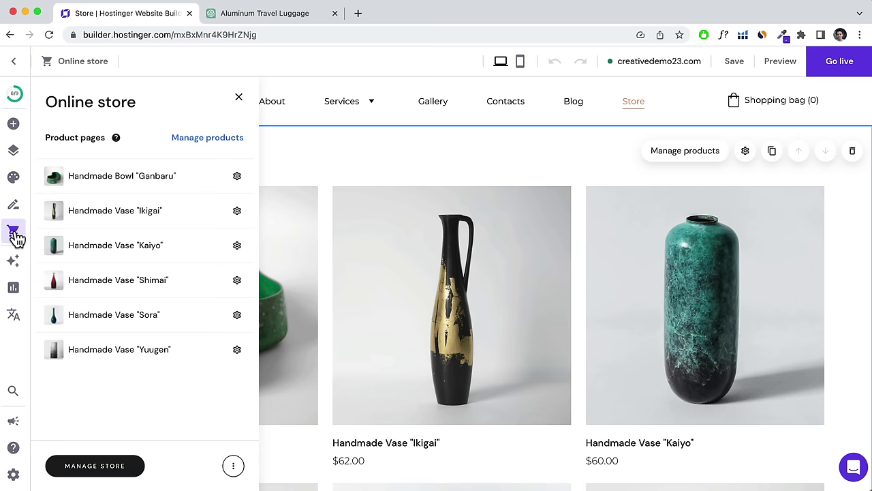
{"action": "left_click", "coordinate": [117, 480]}
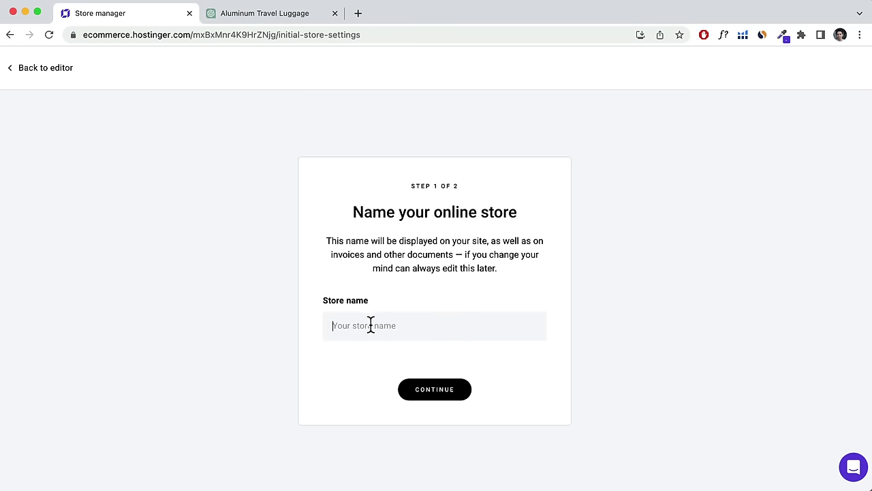
Enter a store name, set the store country to Australia with AUD, and finish setup.
{"action": "type", "text": "Hogan's Store"}
{"action": "left_click", "coordinate": [435, 390]}
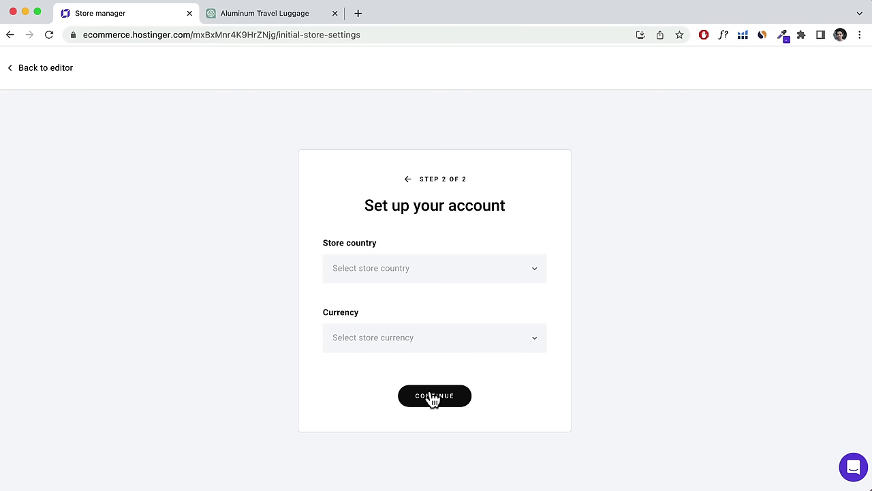
{"action": "left_click", "coordinate": [416, 270]}
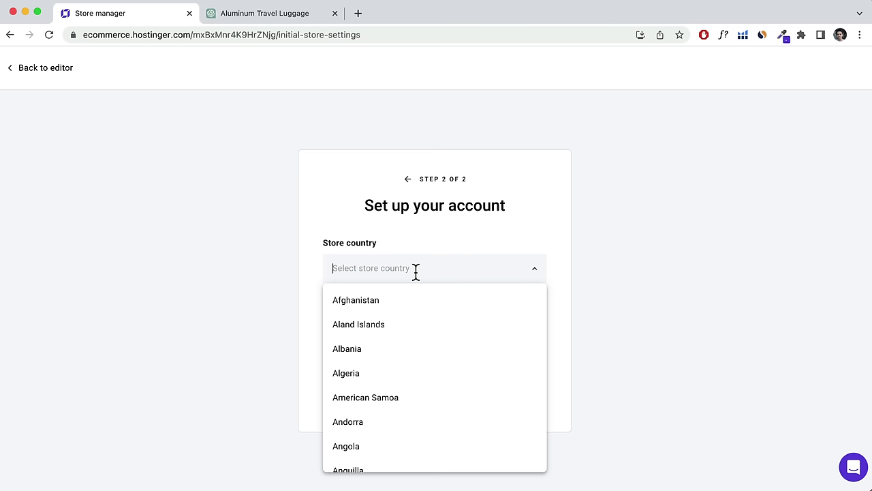
{"action": "type", "text": "austra"}
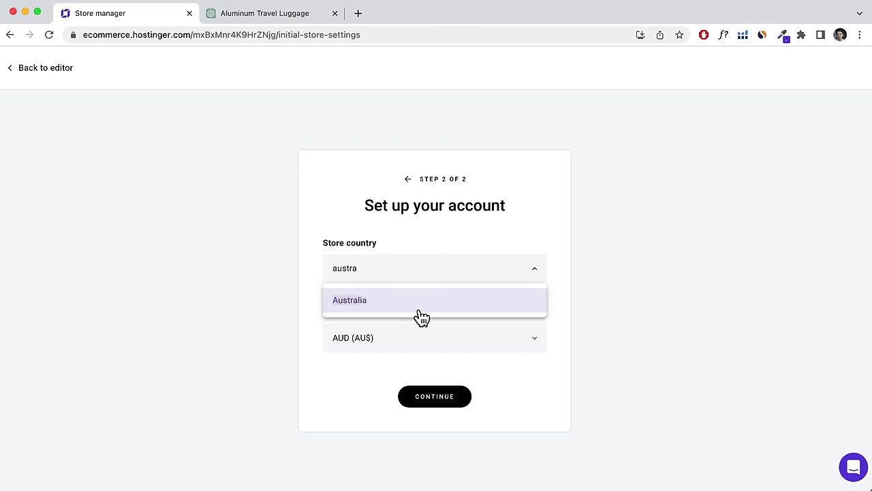
{"action": "left_click", "coordinate": [421, 312]}
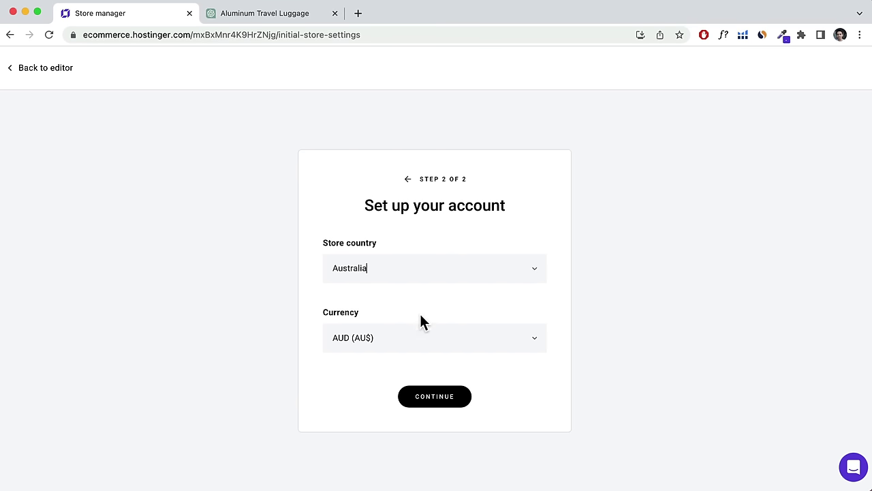
{"action": "left_click", "coordinate": [440, 397]}
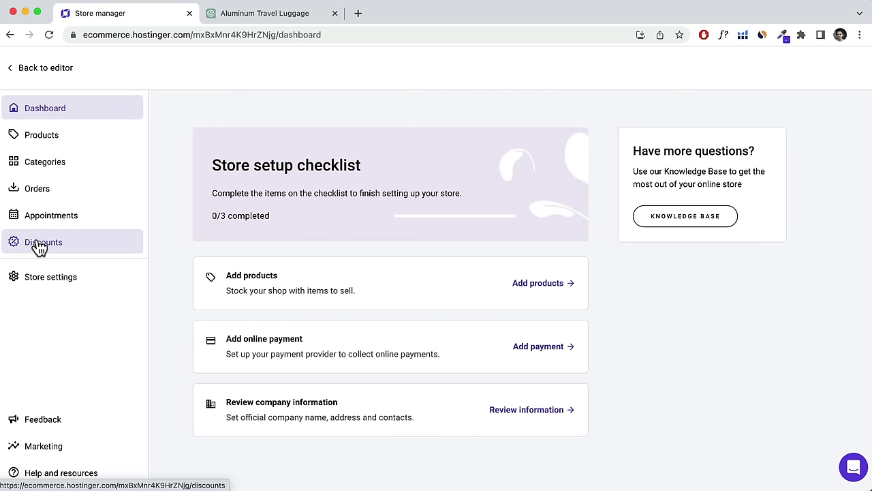
Open Store settings and look over the Payments settings.
{"action": "left_click", "coordinate": [30, 282]}
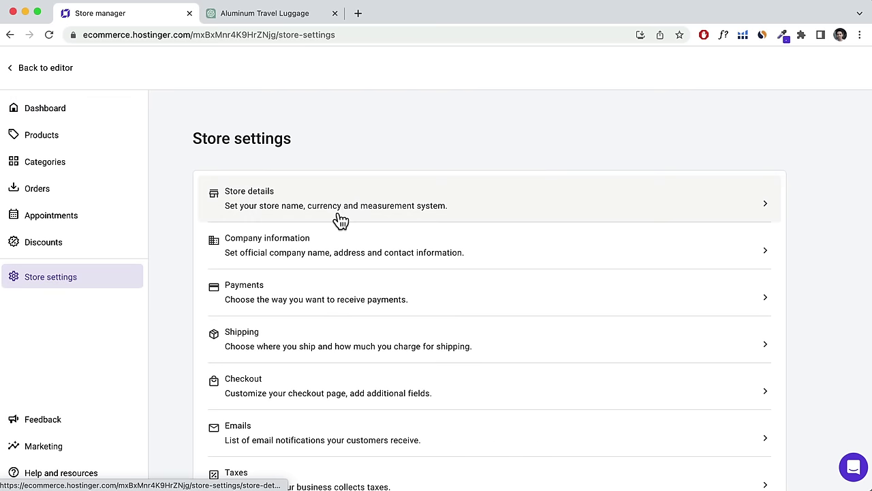
{"action": "scroll", "coordinate": [341, 220], "scroll_direction": "down", "scroll_amount": 1}
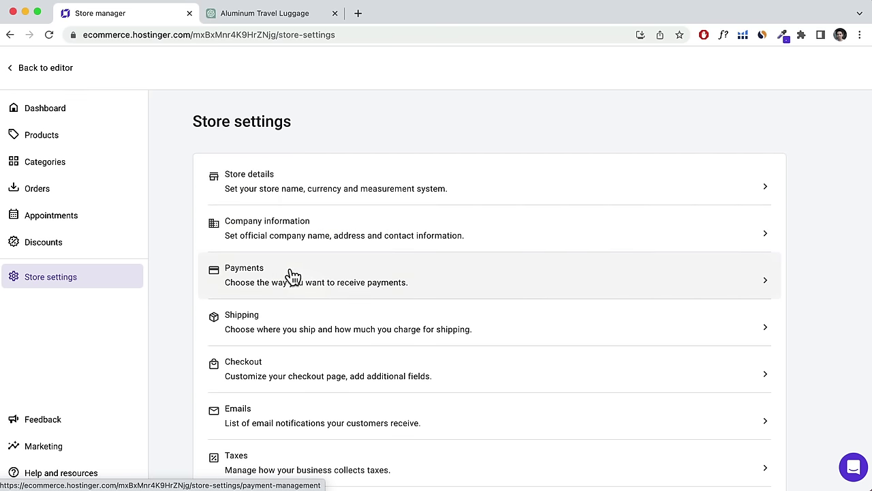
{"action": "left_click", "coordinate": [287, 275]}
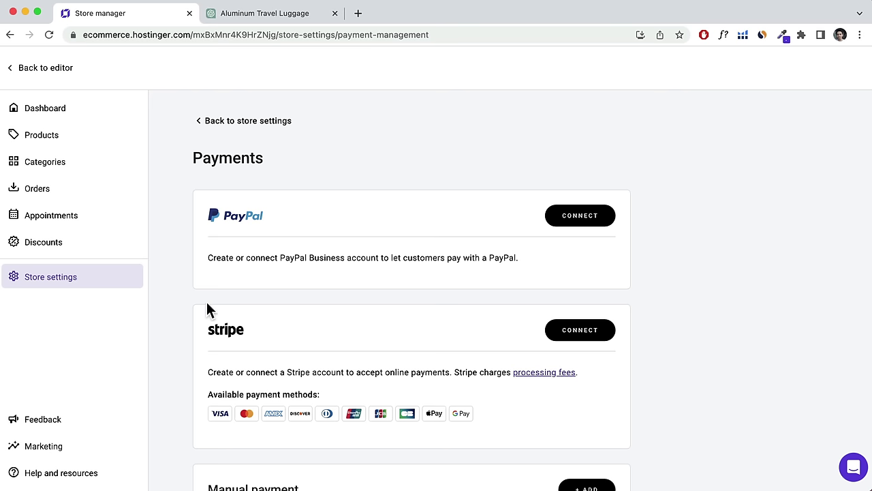
{"action": "left_click", "coordinate": [221, 121]}
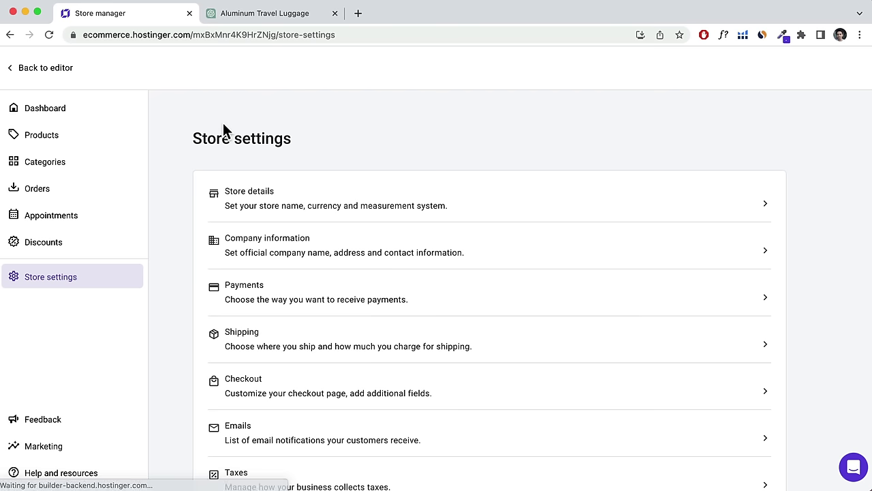
Open the Shipping settings showing the Regular Australia zone at AU$0.00.
{"action": "scroll", "coordinate": [302, 206], "scroll_direction": "down", "scroll_amount": 2}
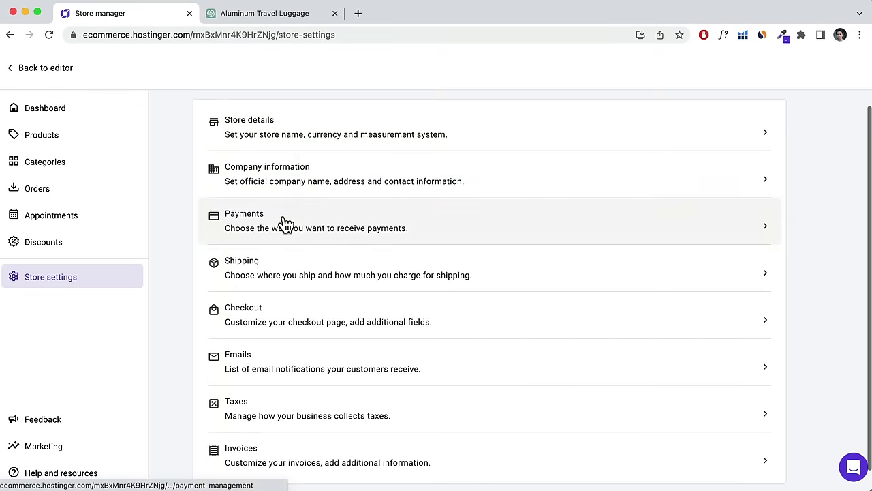
{"action": "scroll", "coordinate": [286, 225], "scroll_direction": "up", "scroll_amount": 2}
{"action": "scroll", "coordinate": [284, 225], "scroll_direction": "up", "scroll_amount": 1}
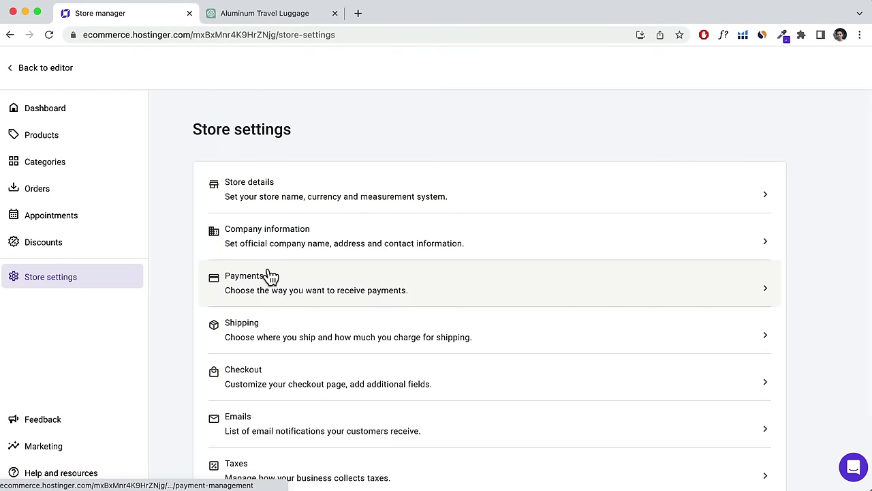
{"action": "scroll", "coordinate": [259, 280], "scroll_direction": "down", "scroll_amount": 2}
{"action": "left_click", "coordinate": [256, 281]}
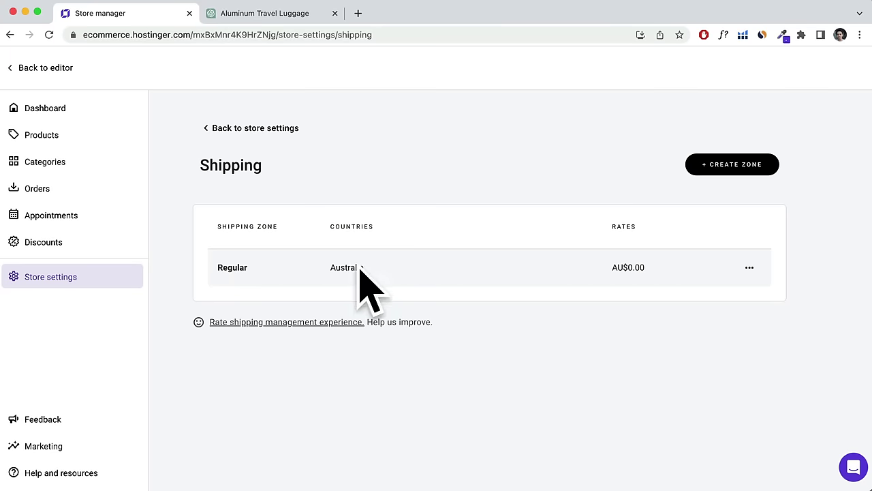
Change the Regular zone's option to Standard Shipping at AU$10.
{"action": "left_click", "coordinate": [567, 283]}
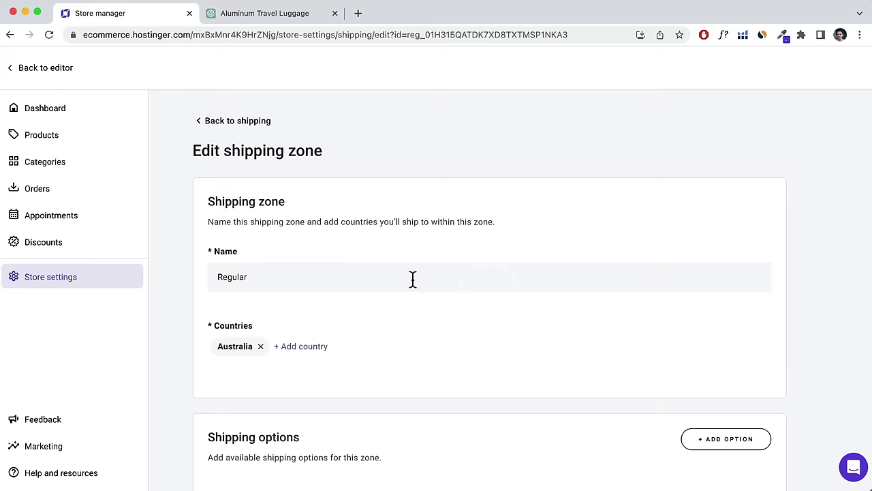
{"action": "scroll", "coordinate": [412, 279], "scroll_direction": "down", "scroll_amount": 4}
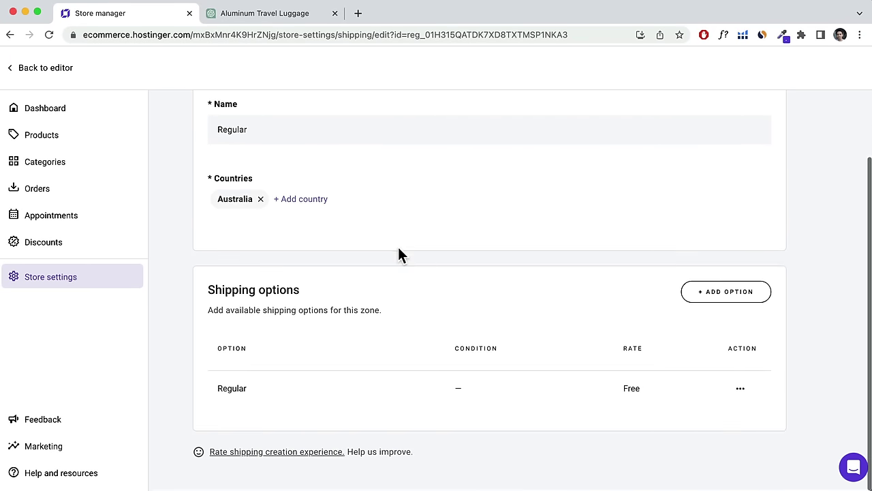
{"action": "scroll", "coordinate": [338, 255], "scroll_direction": "up", "scroll_amount": 2}
{"action": "scroll", "coordinate": [340, 255], "scroll_direction": "down", "scroll_amount": 2}
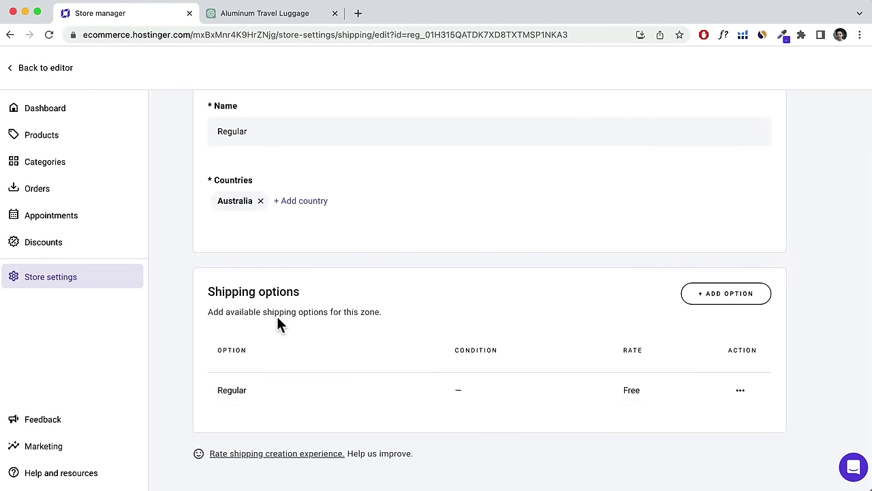
{"action": "left_click", "coordinate": [294, 384]}
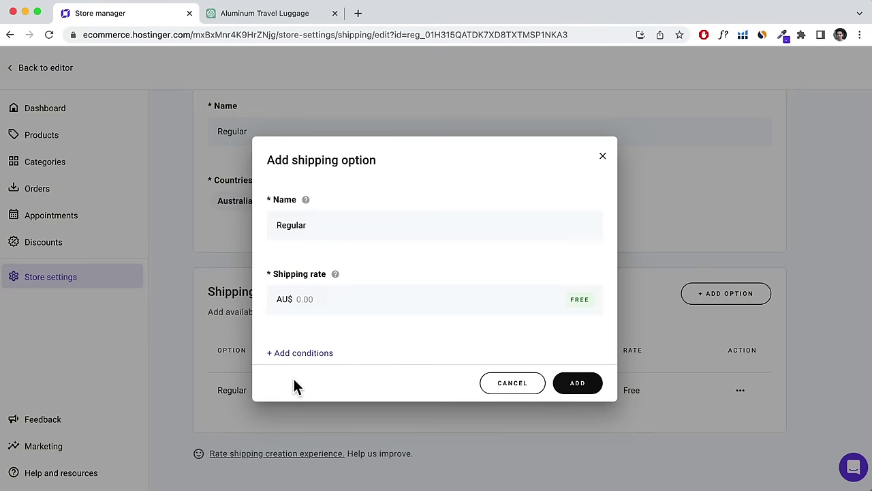
{"action": "left_click", "coordinate": [334, 300]}
{"action": "type", "text": "10"}
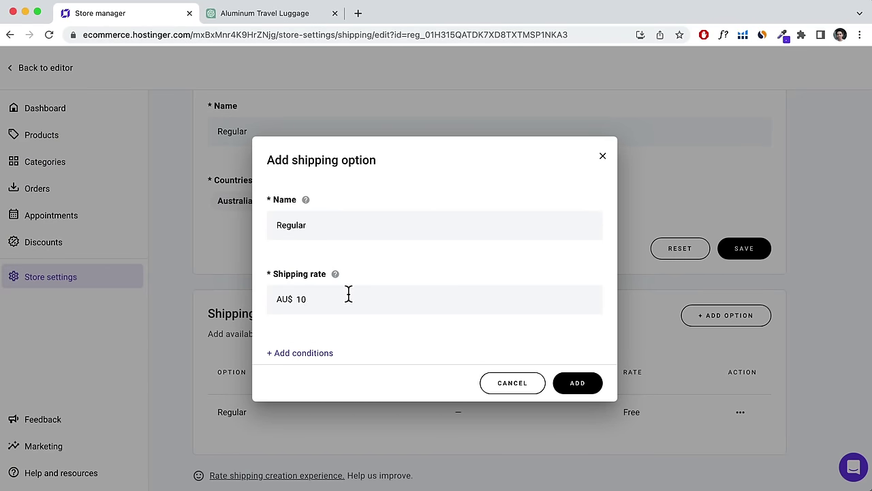
{"action": "left_click_drag", "start_coordinate": [366, 230], "coordinate": [269, 218]}
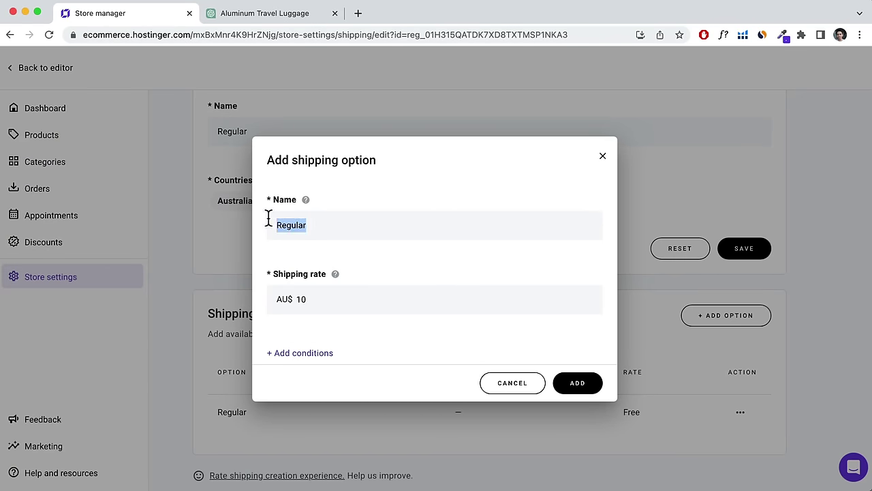
{"action": "type", "text": "Standard Shipping"}
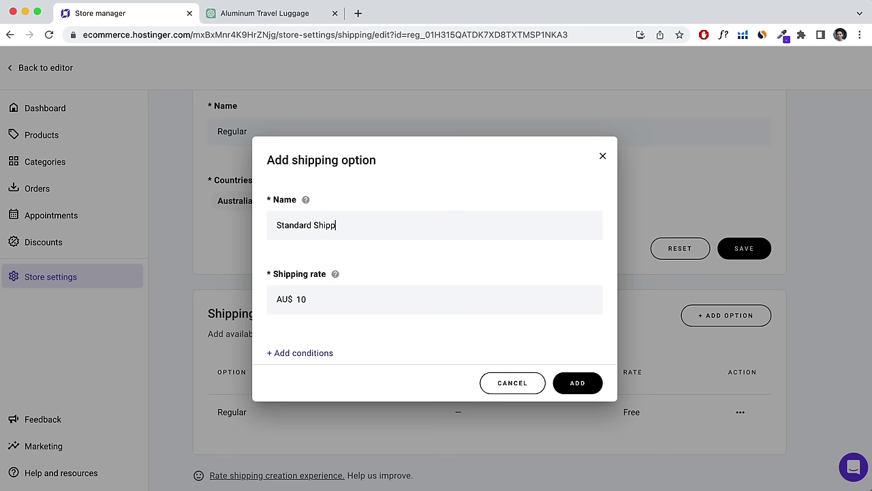
{"action": "left_click", "coordinate": [576, 383]}
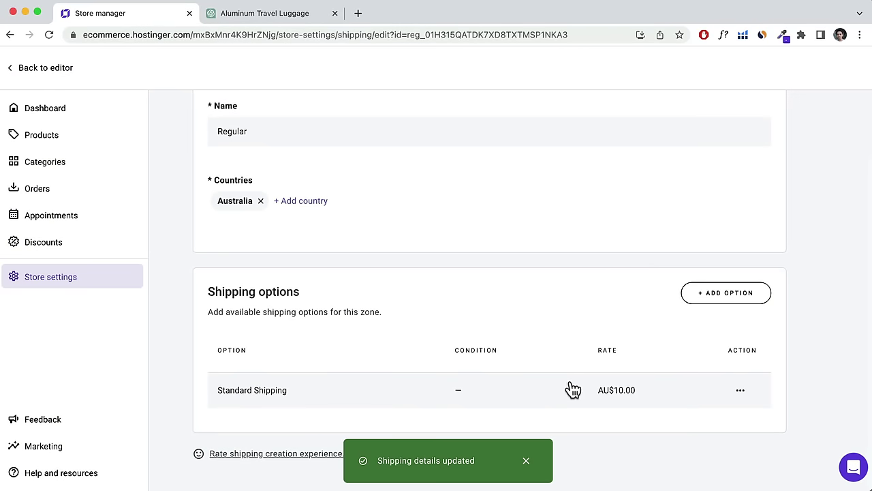
{"action": "left_click", "coordinate": [526, 461]}
Add a Free Shipping option for orders of AU$100 or more.
{"action": "left_click", "coordinate": [716, 292]}
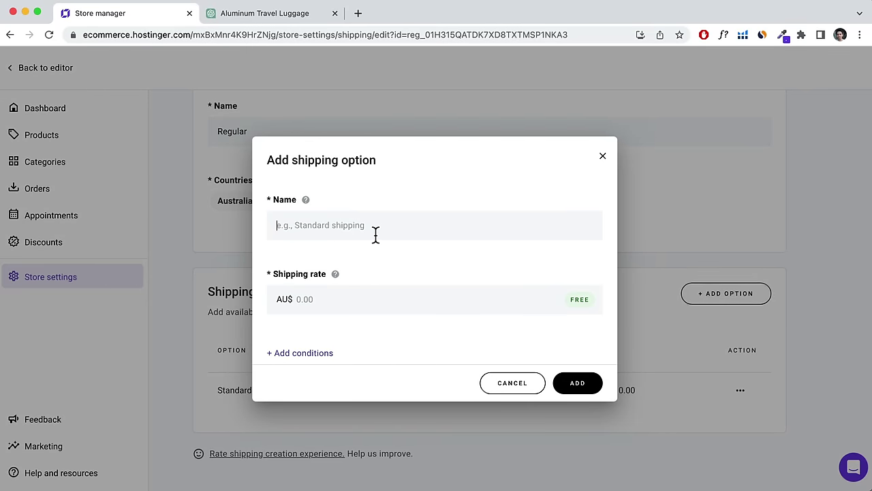
{"action": "type", "text": "Free Shipping"}
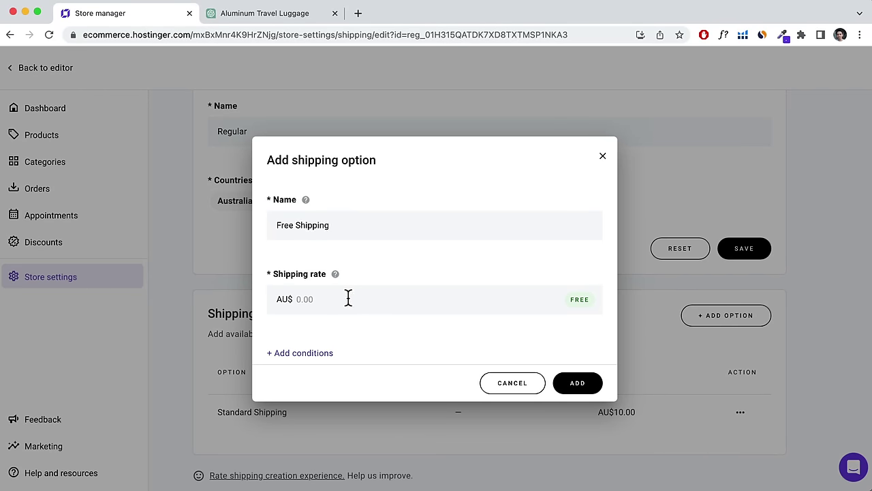
{"action": "left_click", "coordinate": [327, 356]}
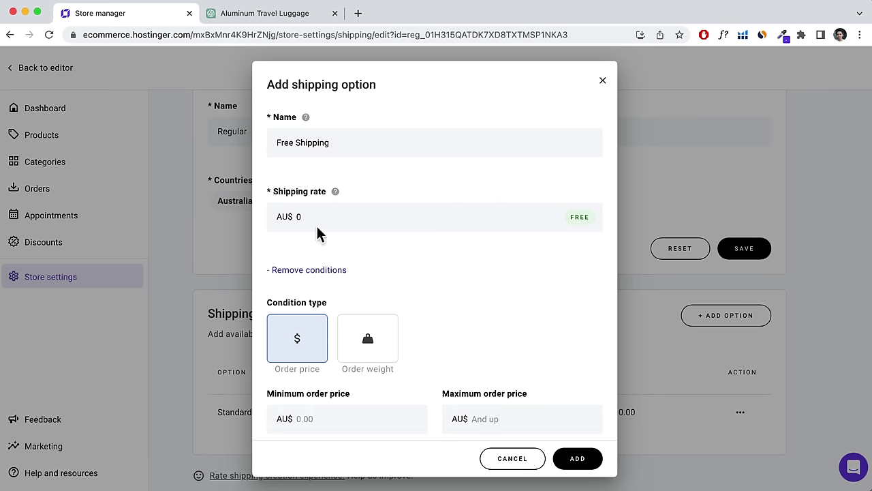
{"action": "scroll", "coordinate": [302, 337], "scroll_direction": "down", "scroll_amount": 2}
{"action": "left_click", "coordinate": [312, 351]}
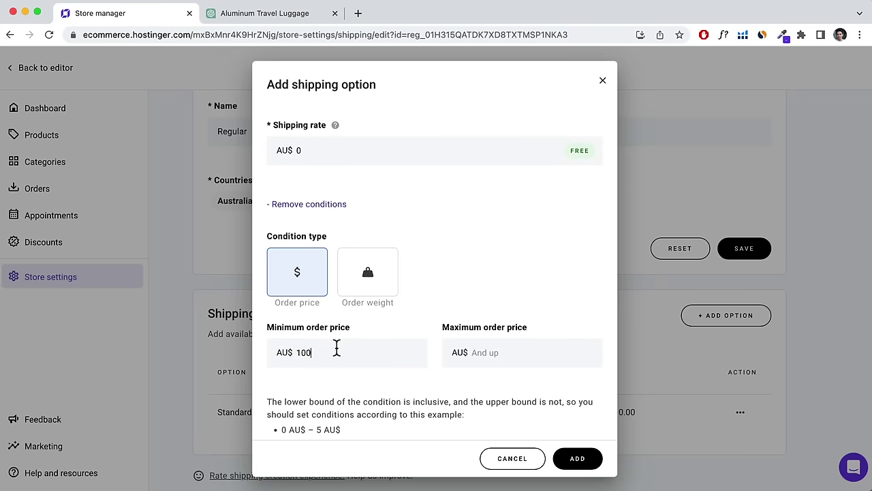
{"action": "left_click", "coordinate": [577, 458]}
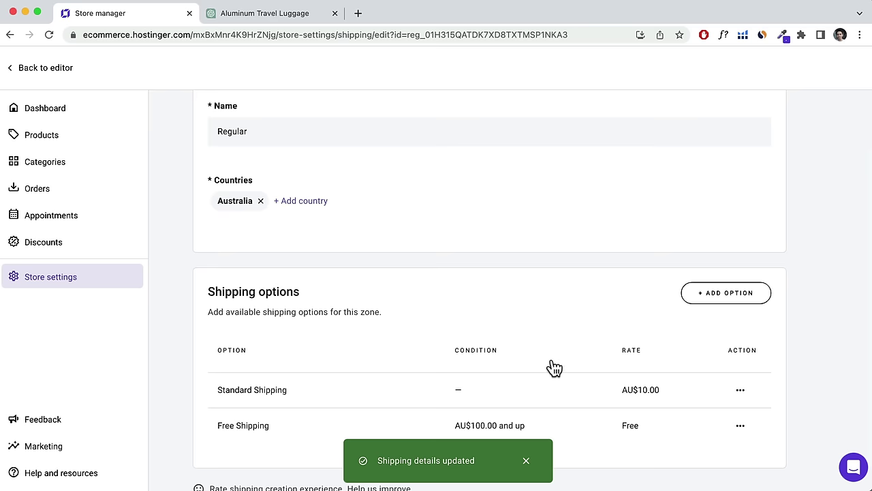
{"action": "scroll", "coordinate": [549, 364], "scroll_direction": "down", "scroll_amount": 1}
{"action": "scroll", "coordinate": [330, 281], "scroll_direction": "up", "scroll_amount": 5}
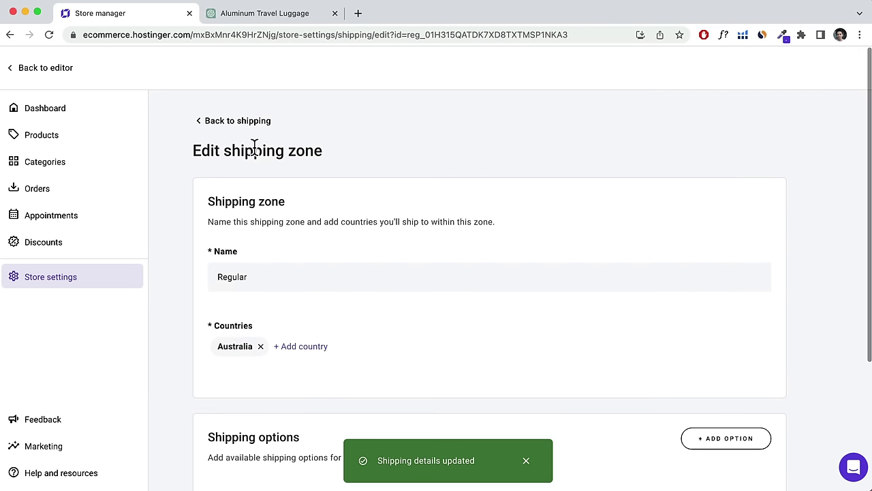
{"action": "left_click", "coordinate": [238, 121]}
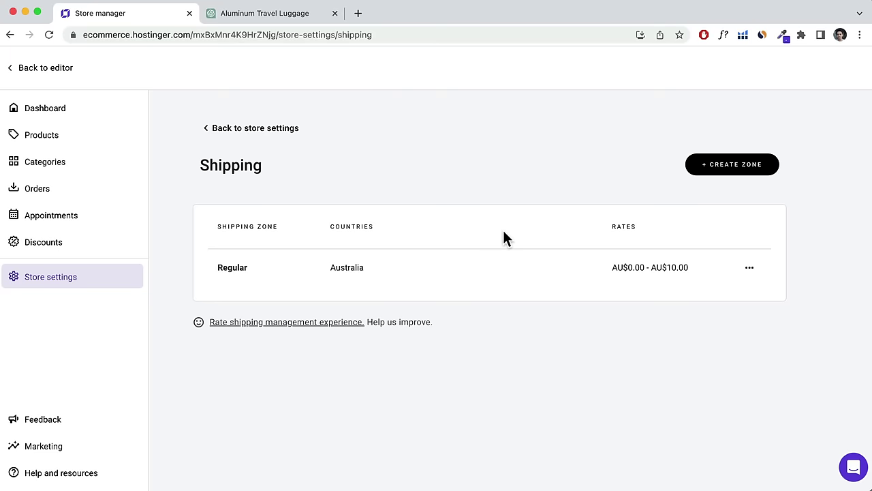
Review the Checkout settings and return to the store settings list.
{"action": "left_click", "coordinate": [274, 129]}
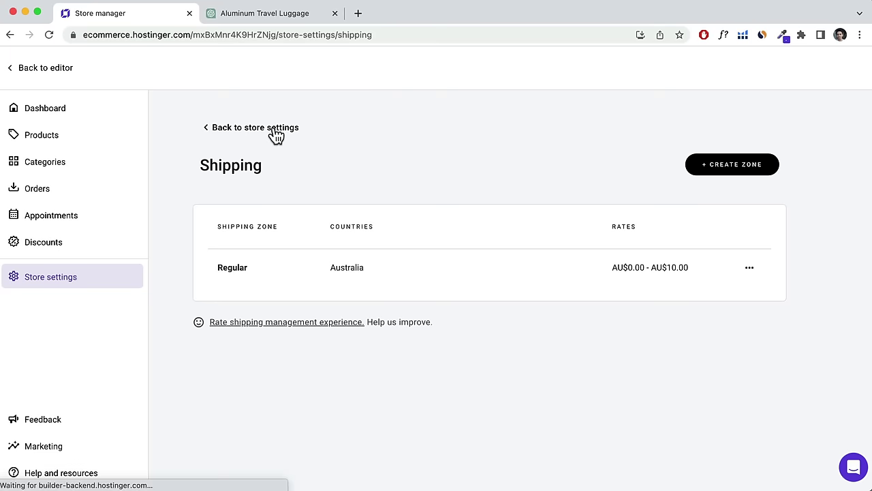
{"action": "scroll", "coordinate": [368, 234], "scroll_direction": "down", "scroll_amount": 3}
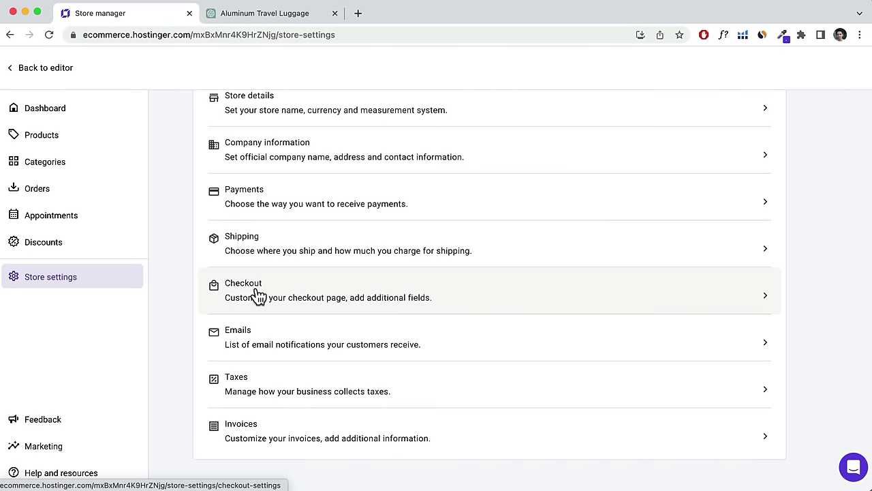
{"action": "left_click", "coordinate": [283, 295]}
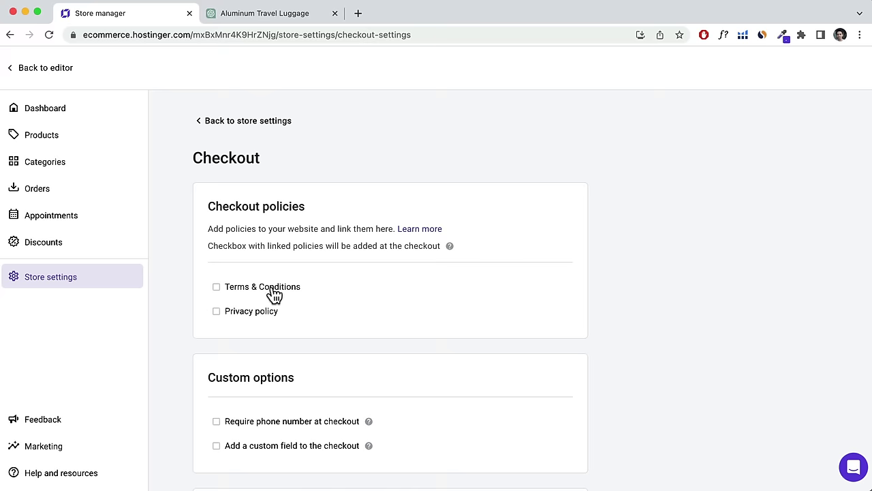
{"action": "scroll", "coordinate": [279, 286], "scroll_direction": "down", "scroll_amount": 5}
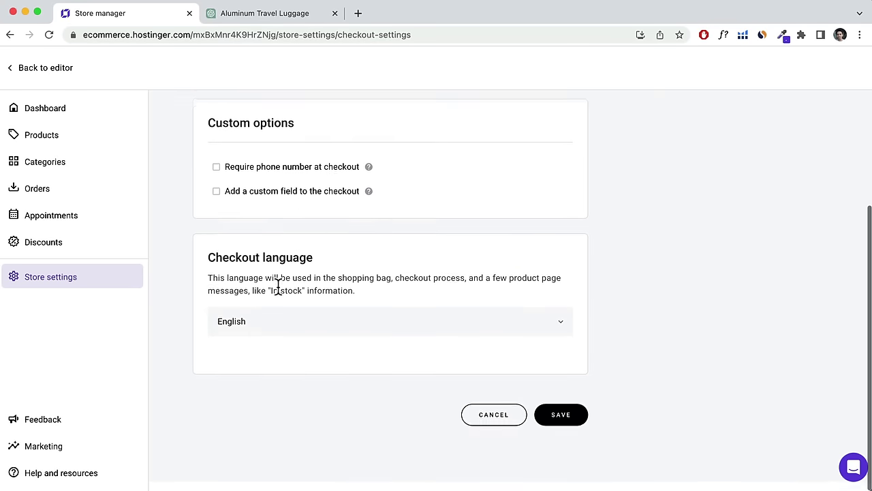
{"action": "scroll", "coordinate": [278, 290], "scroll_direction": "up", "scroll_amount": 5}
{"action": "left_click", "coordinate": [242, 122]}
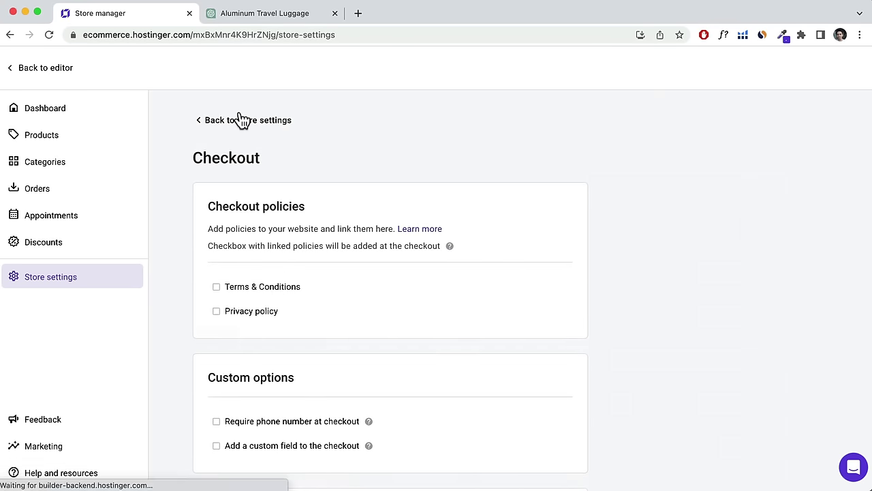
Review the automatic customer email notifications and go back to store settings.
{"action": "scroll", "coordinate": [283, 261], "scroll_direction": "down", "scroll_amount": 2}
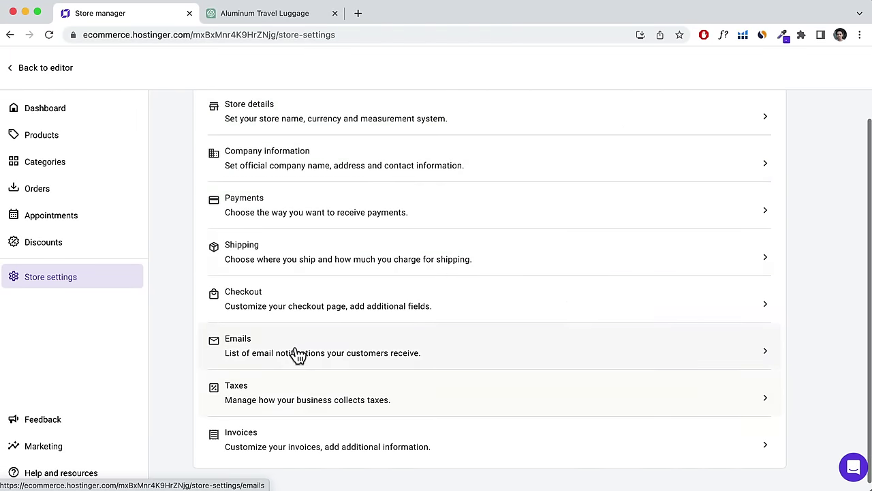
{"action": "left_click", "coordinate": [332, 351]}
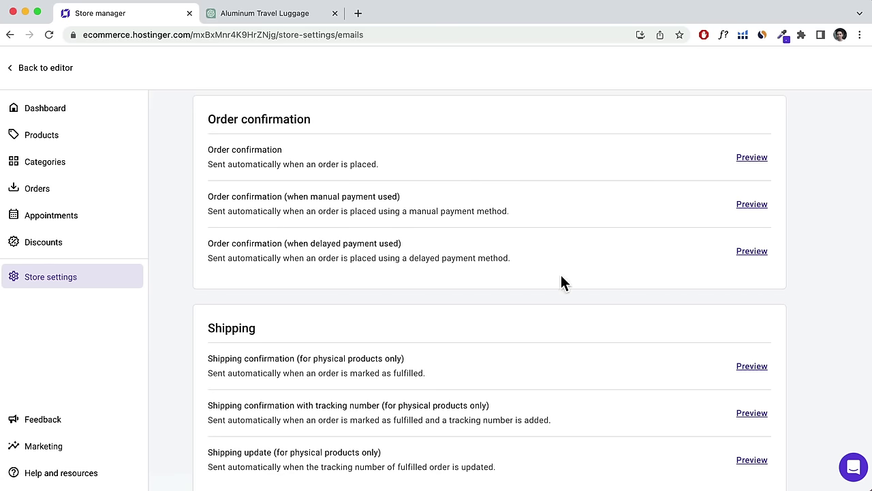
{"action": "scroll", "coordinate": [333, 208], "scroll_direction": "down", "scroll_amount": 4}
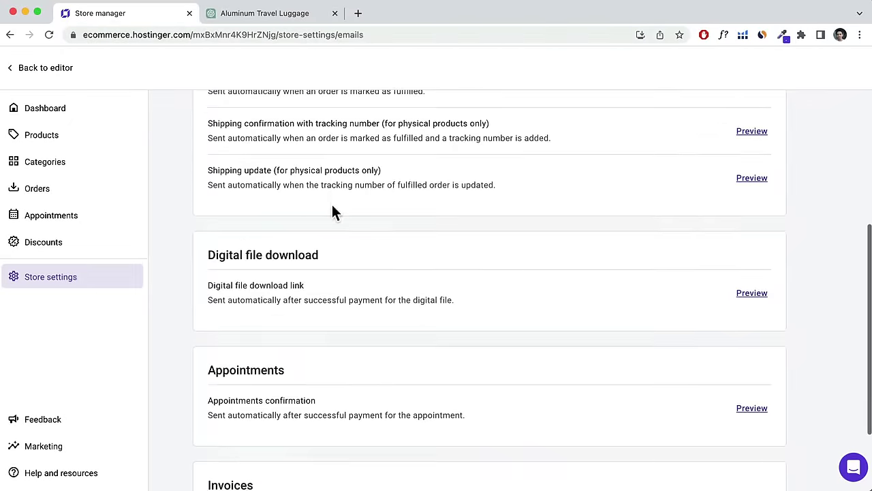
{"action": "scroll", "coordinate": [332, 212], "scroll_direction": "up", "scroll_amount": 5}
{"action": "left_click", "coordinate": [258, 124]}
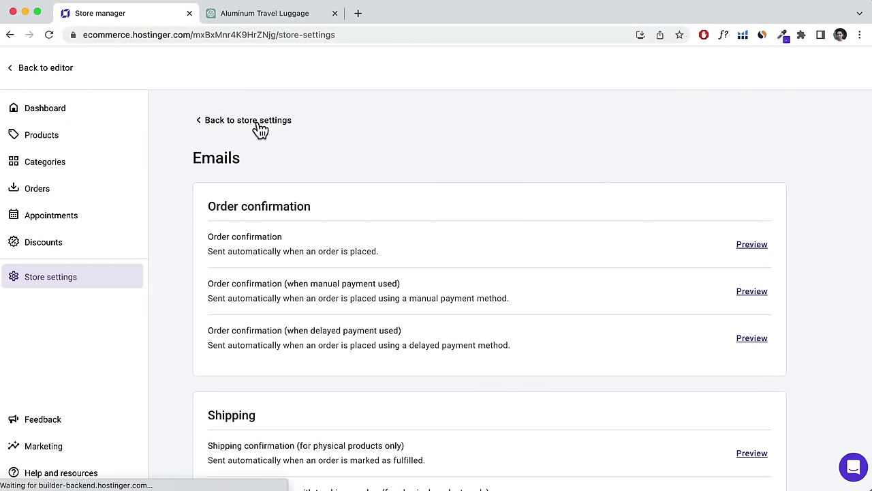
{"action": "scroll", "coordinate": [321, 290], "scroll_direction": "down", "scroll_amount": 2}
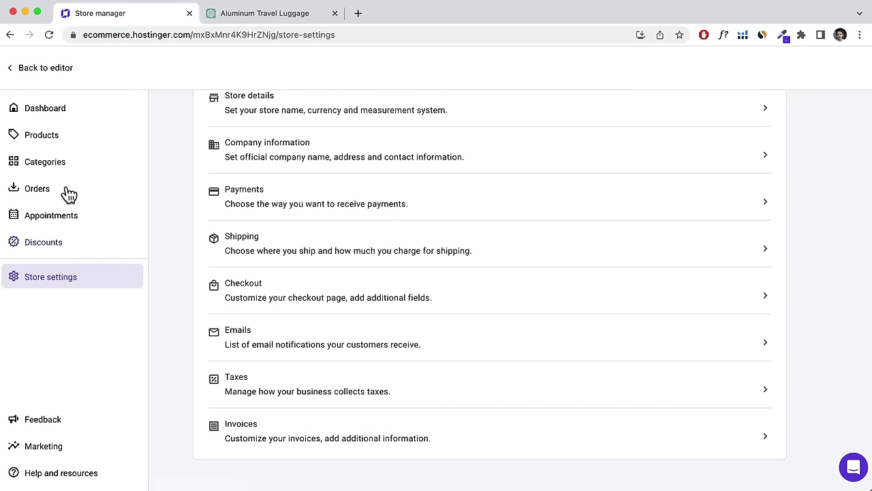
Delete the Handmade Vase "Yuugen" from the Products list, leaving five products.
{"action": "left_click", "coordinate": [36, 140]}
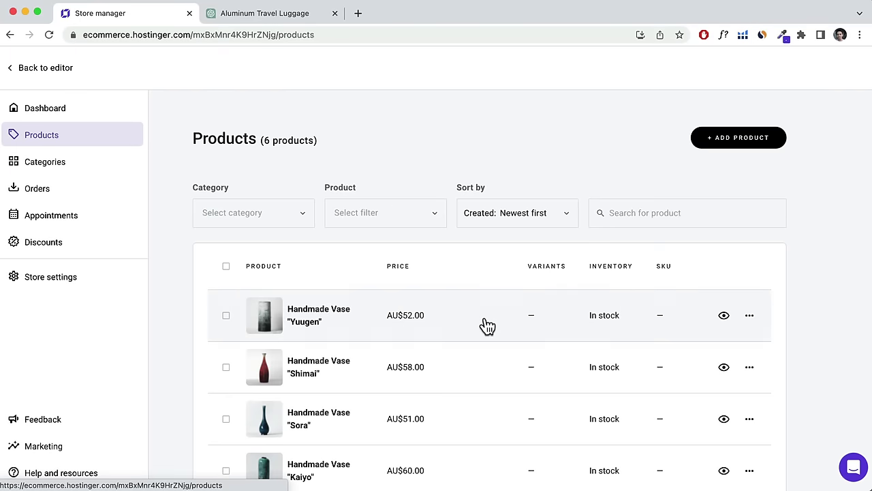
{"action": "scroll", "coordinate": [483, 325], "scroll_direction": "down", "scroll_amount": 2}
{"action": "scroll", "coordinate": [400, 275], "scroll_direction": "down", "scroll_amount": 2}
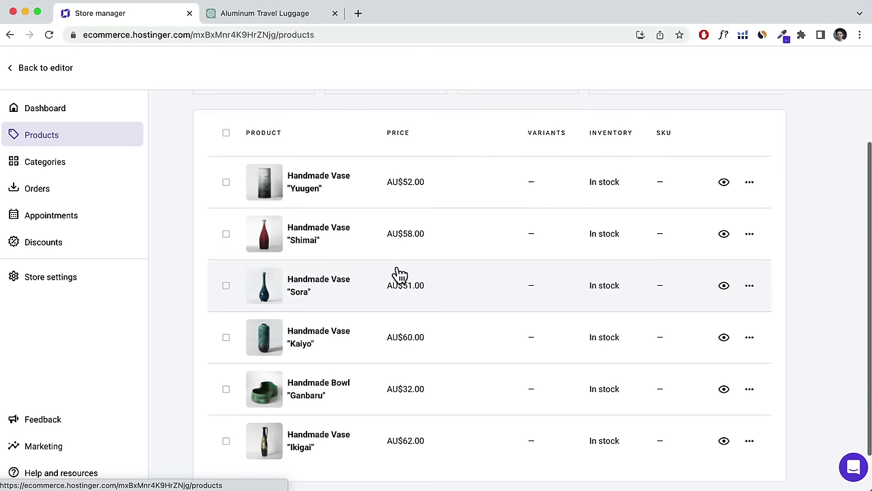
{"action": "scroll", "coordinate": [413, 274], "scroll_direction": "up", "scroll_amount": 5}
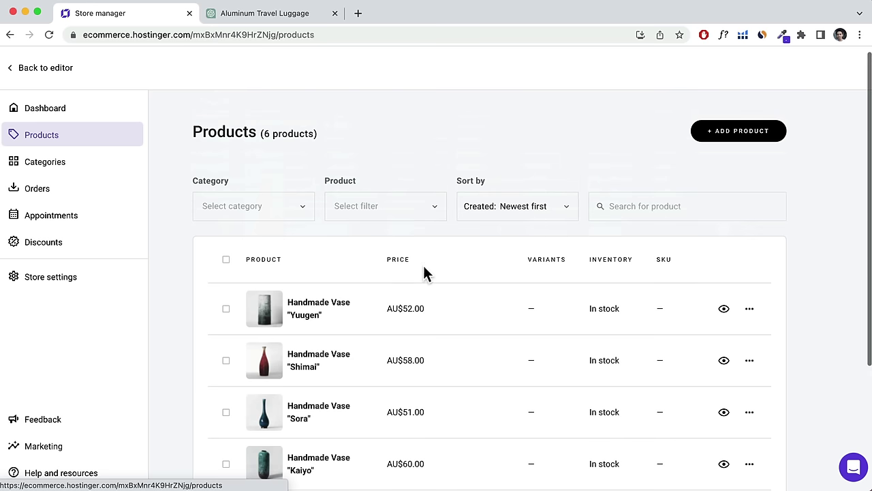
{"action": "left_click", "coordinate": [750, 312]}
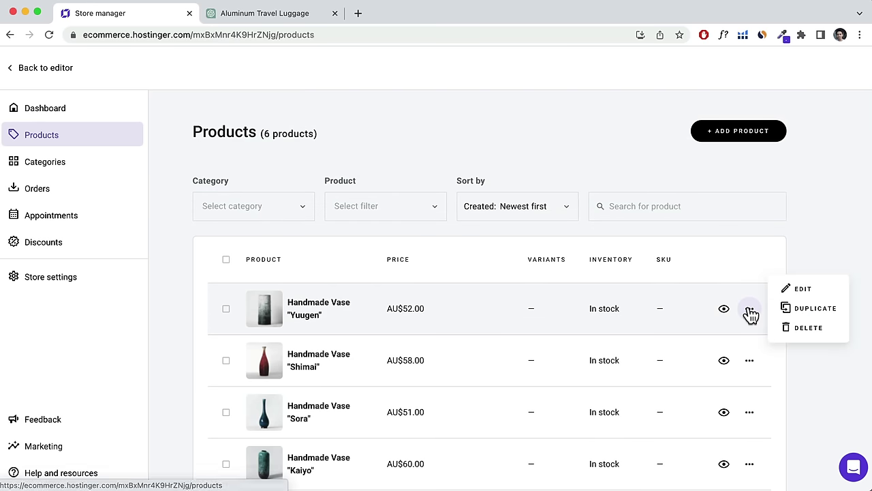
{"action": "left_click", "coordinate": [810, 328]}
{"action": "left_click", "coordinate": [535, 308]}
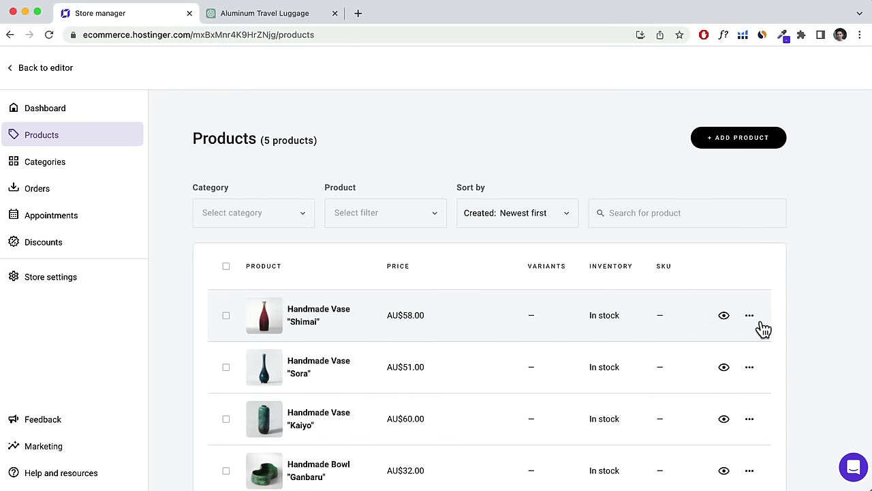
{"action": "left_click", "coordinate": [751, 318]}
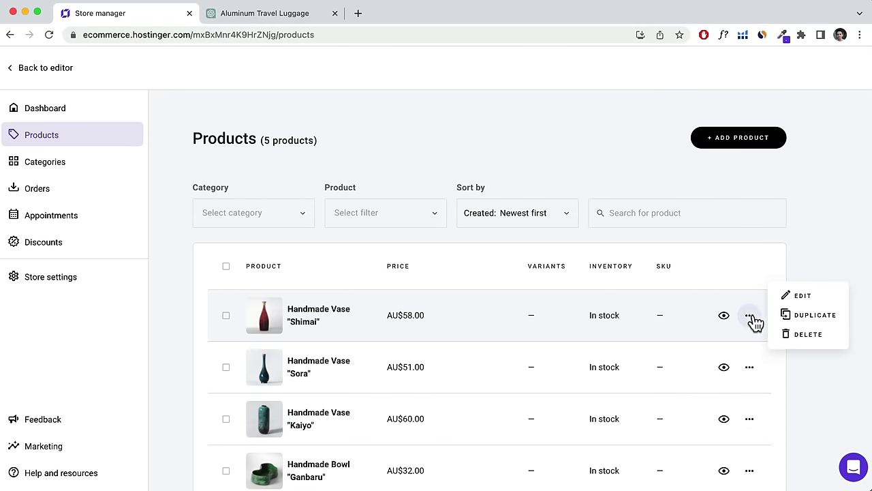
Retitle the Shimai vase product 'Aluminium Luggage'.
{"action": "left_click", "coordinate": [796, 297]}
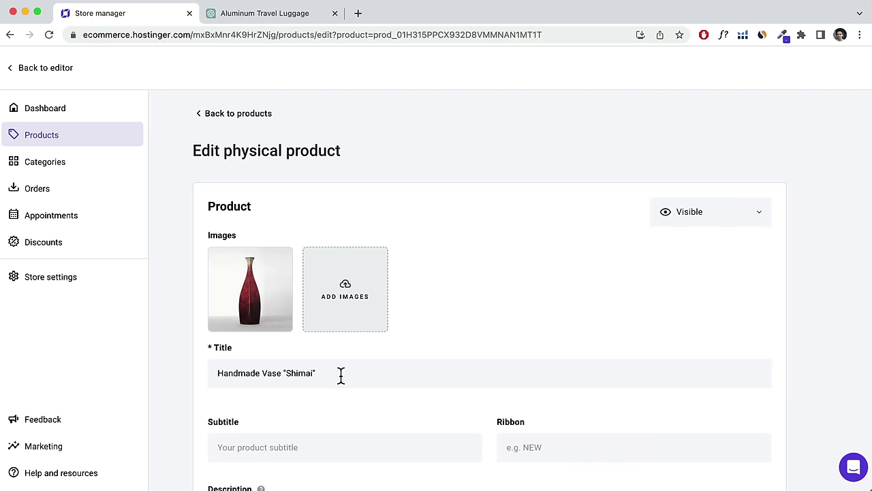
{"action": "left_click_drag", "start_coordinate": [341, 375], "coordinate": [189, 370]}
{"action": "type", "text": "age"}
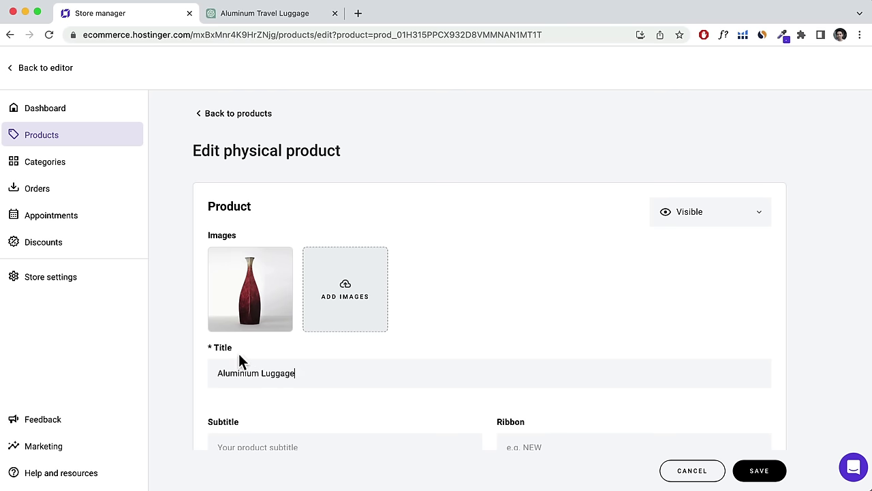
Replace the vase image with the six suitcase PNGs from the Ecommerce folder.
{"action": "left_click", "coordinate": [277, 269]}
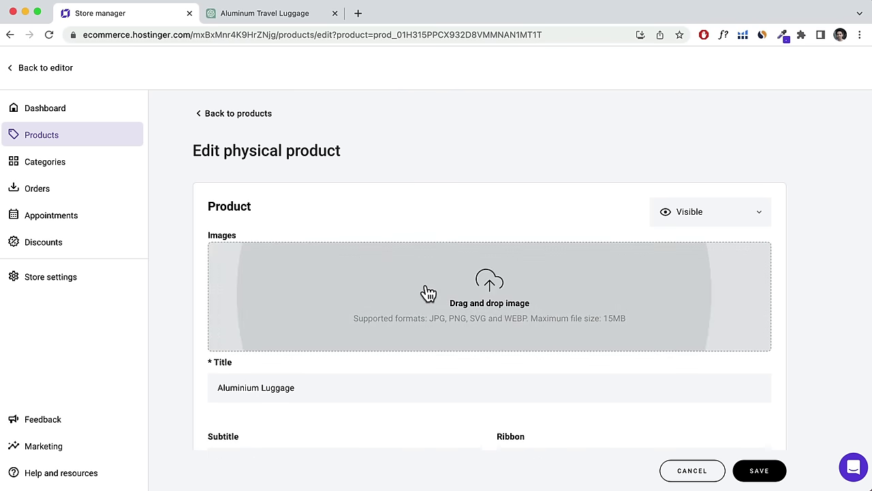
{"action": "left_click", "coordinate": [428, 293]}
{"action": "scroll", "coordinate": [380, 249], "scroll_direction": "down", "scroll_amount": 2}
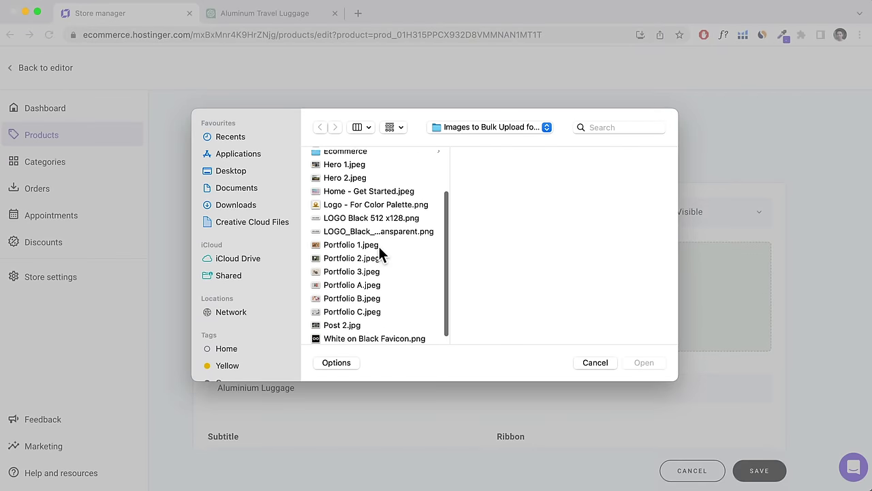
{"action": "scroll", "coordinate": [380, 253], "scroll_direction": "up", "scroll_amount": 2}
{"action": "scroll", "coordinate": [380, 249], "scroll_direction": "up", "scroll_amount": 1}
{"action": "left_click", "coordinate": [360, 237]}
{"action": "left_click", "coordinate": [506, 224]}
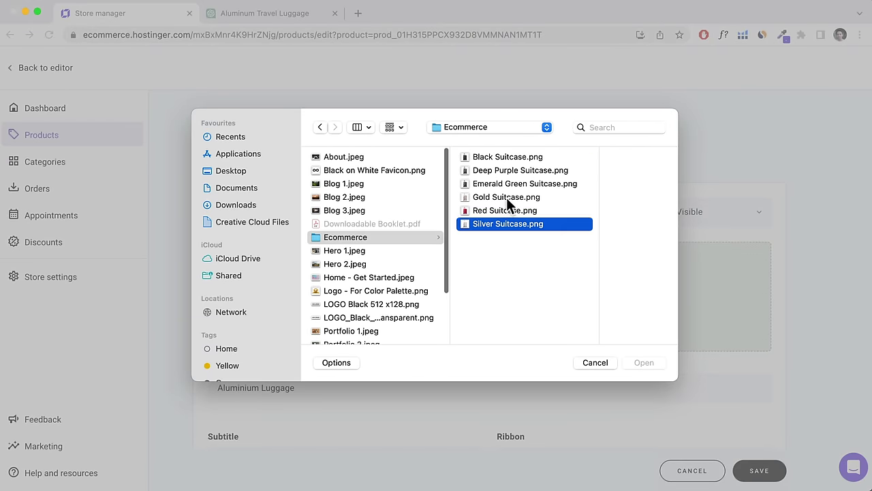
{"action": "left_click", "coordinate": [508, 157], "text": "shift"}
{"action": "left_click", "coordinate": [634, 361]}
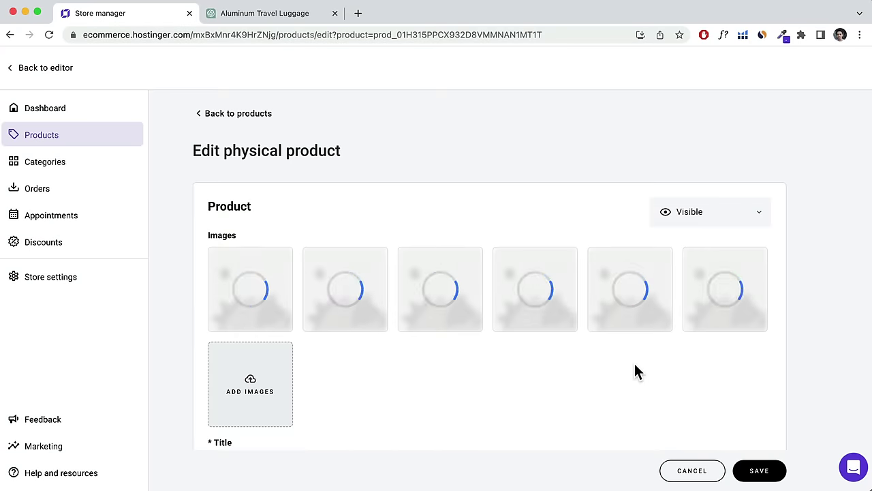
Enter 'Checked In' as the product subtitle.
{"action": "scroll", "coordinate": [634, 361], "scroll_direction": "down", "scroll_amount": 2}
{"action": "scroll", "coordinate": [632, 362], "scroll_direction": "down", "scroll_amount": 2}
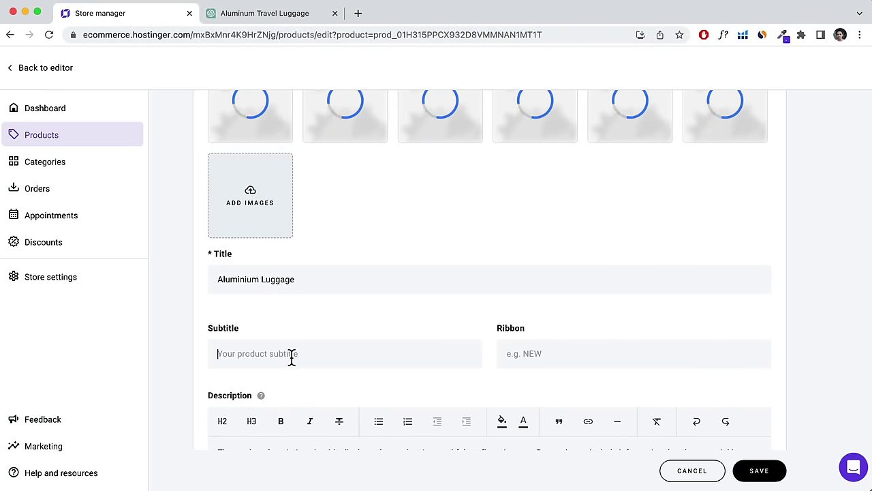
{"action": "scroll", "coordinate": [292, 362], "scroll_direction": "up", "scroll_amount": 1}
{"action": "left_click", "coordinate": [285, 381]}
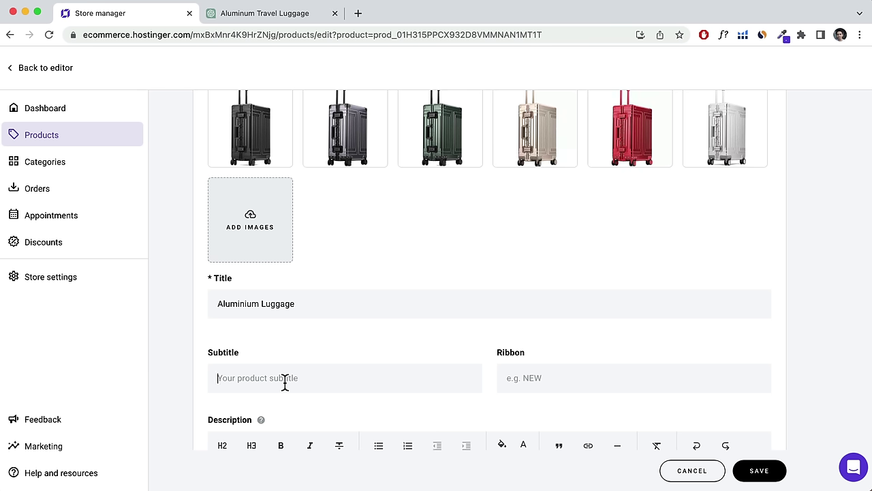
{"action": "type", "text": "Checked In"}
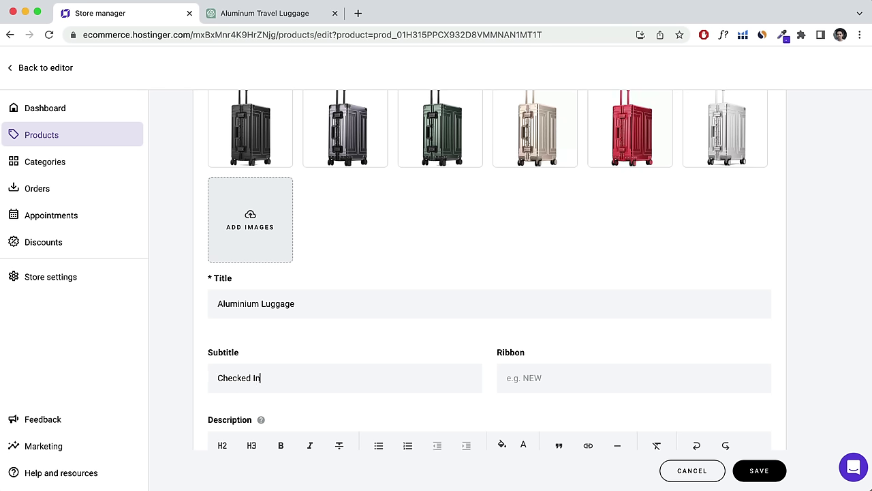
{"action": "scroll", "coordinate": [372, 243], "scroll_direction": "up", "scroll_amount": 1}
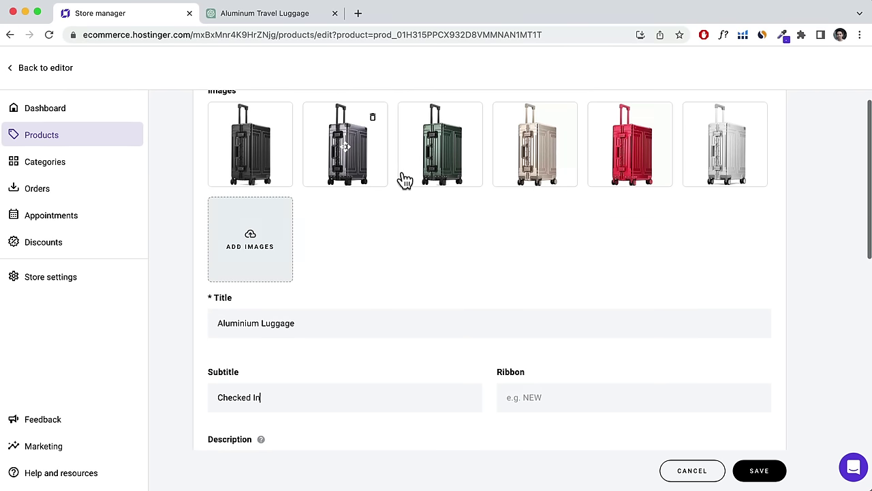
Give the product the Top Rated ribbon and a 7 kg weight.
{"action": "mouse_move", "coordinate": [366, 165]}
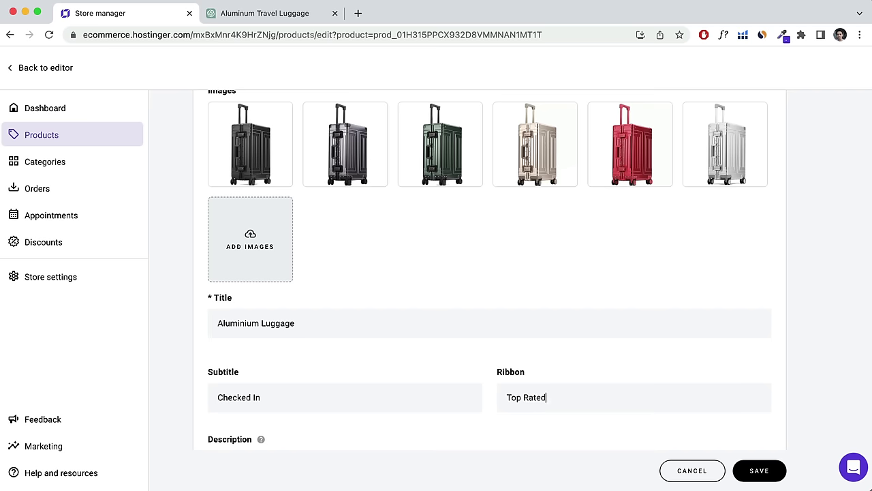
{"action": "scroll", "coordinate": [508, 386], "scroll_direction": "down", "scroll_amount": 5}
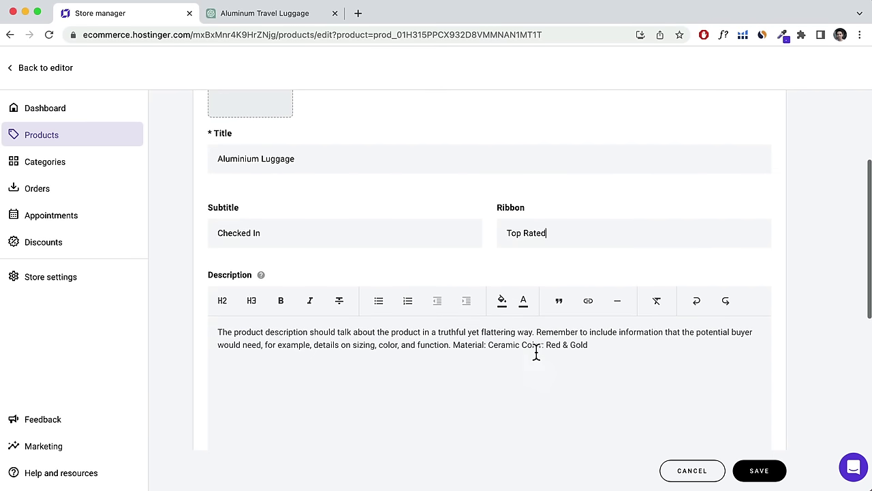
{"action": "scroll", "coordinate": [409, 334], "scroll_direction": "down", "scroll_amount": 1}
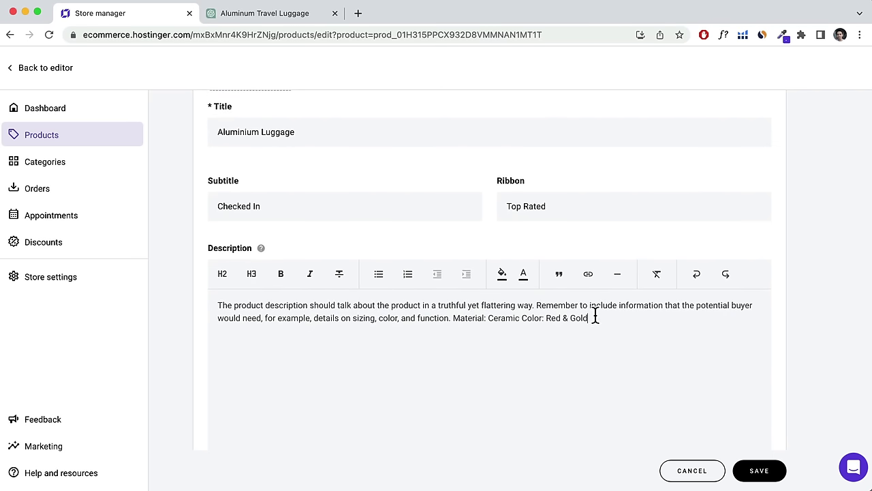
{"action": "left_click_drag", "start_coordinate": [595, 315], "coordinate": [241, 293]}
{"action": "left_click", "coordinate": [229, 297]}
{"action": "scroll", "coordinate": [351, 309], "scroll_direction": "down", "scroll_amount": 6}
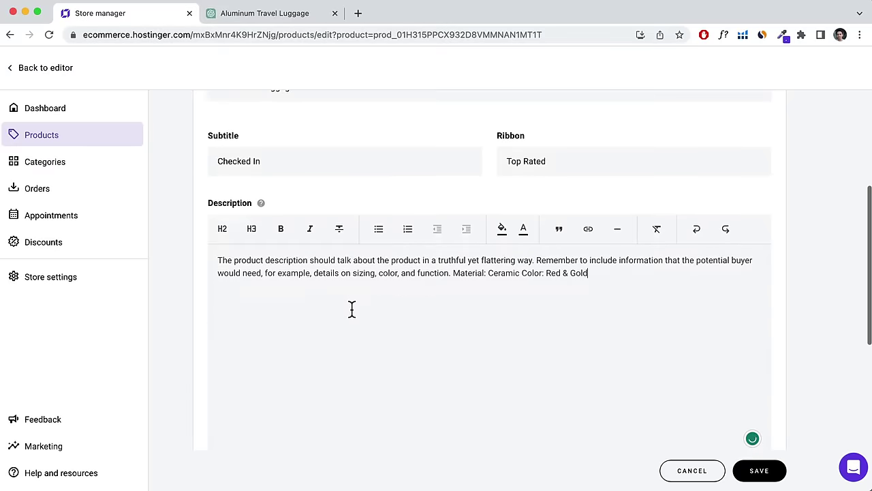
{"action": "scroll", "coordinate": [349, 308], "scroll_direction": "down", "scroll_amount": 1}
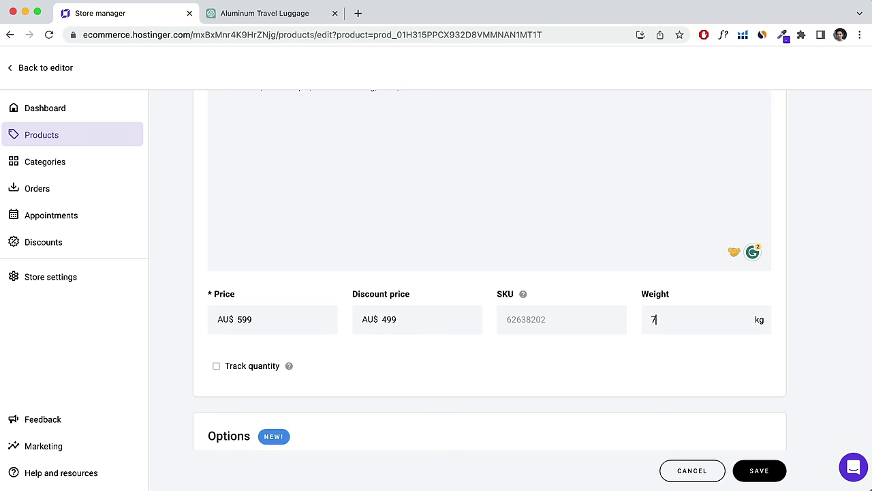
{"action": "scroll", "coordinate": [418, 329], "scroll_direction": "down", "scroll_amount": 2}
Track stock with a quantity of 50 and save Aluminium Luggage.
{"action": "left_click", "coordinate": [234, 287]}
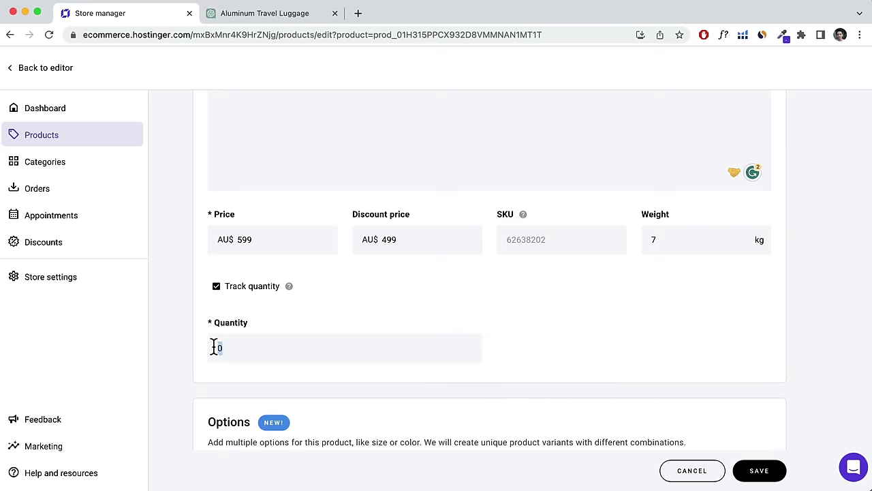
{"action": "scroll", "coordinate": [239, 348], "scroll_direction": "down", "scroll_amount": 3}
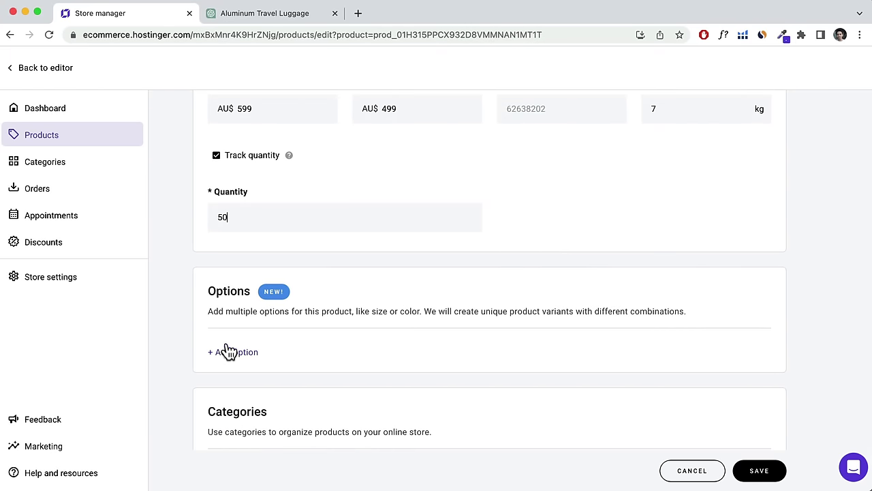
{"action": "scroll", "coordinate": [302, 325], "scroll_direction": "down", "scroll_amount": 2}
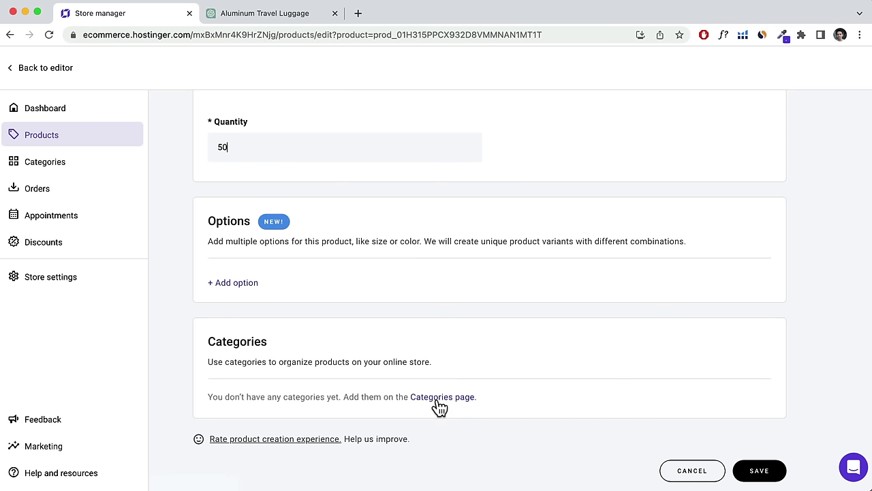
{"action": "left_click", "coordinate": [769, 475]}
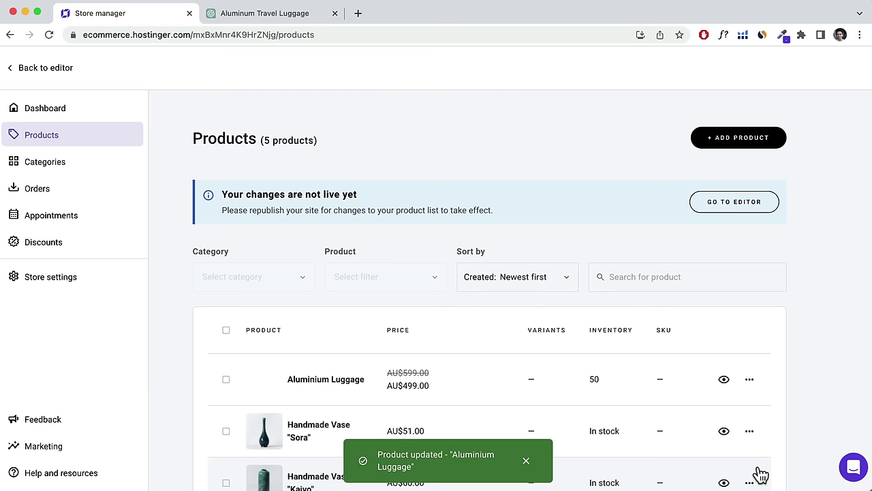
Create a new store product category named Luggage.
{"action": "left_click", "coordinate": [69, 170]}
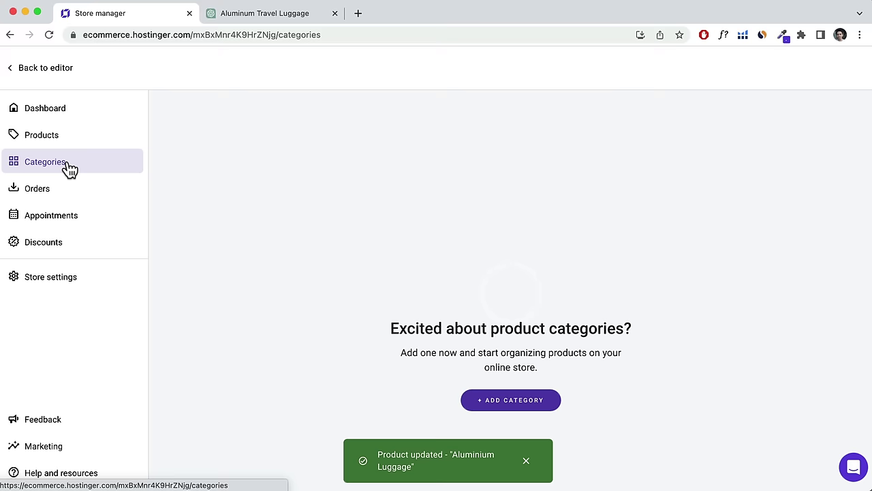
{"action": "left_click", "coordinate": [526, 402]}
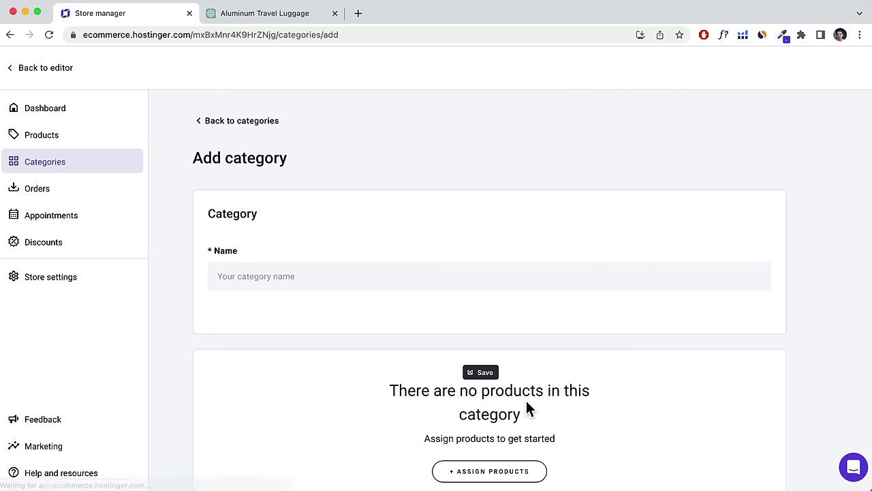
{"action": "left_click", "coordinate": [345, 279]}
{"action": "type", "text": "Luggage"}
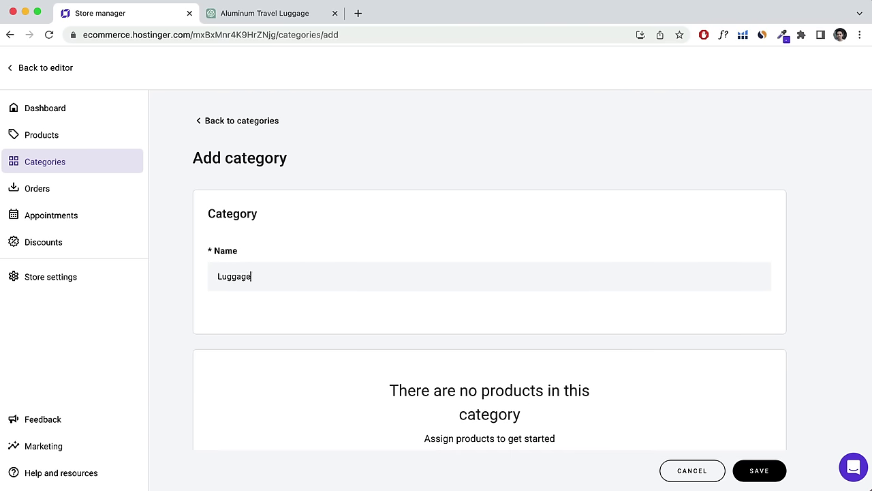
{"action": "key", "text": "Return"}
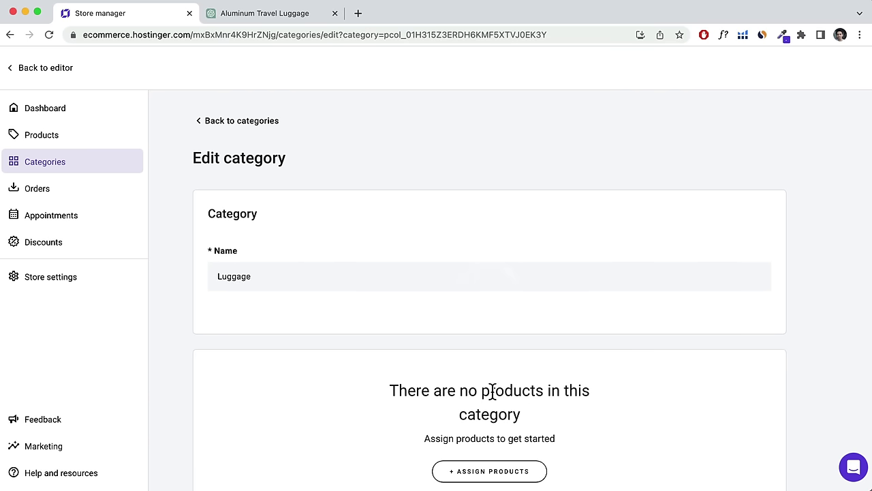
Assign Aluminium Luggage to the Luggage category, save it, and return to the website editor.
{"action": "scroll", "coordinate": [489, 393], "scroll_direction": "down", "scroll_amount": 2}
{"action": "left_click", "coordinate": [487, 398]}
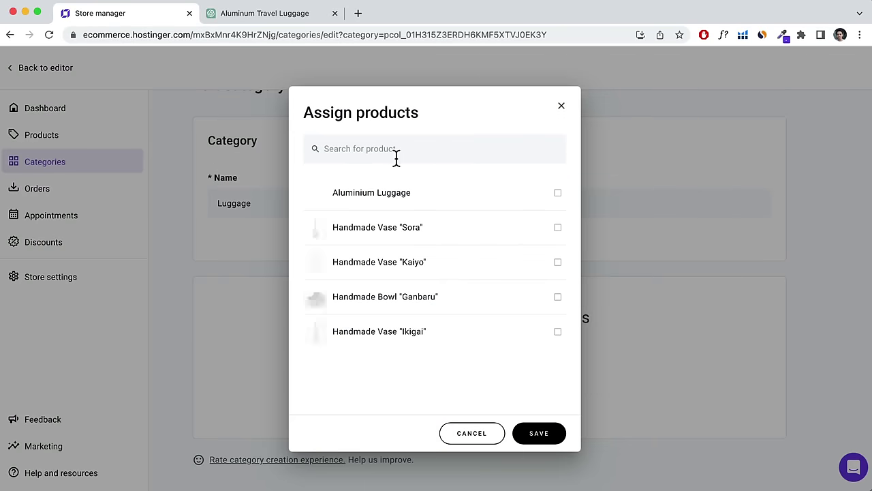
{"action": "left_click", "coordinate": [558, 193]}
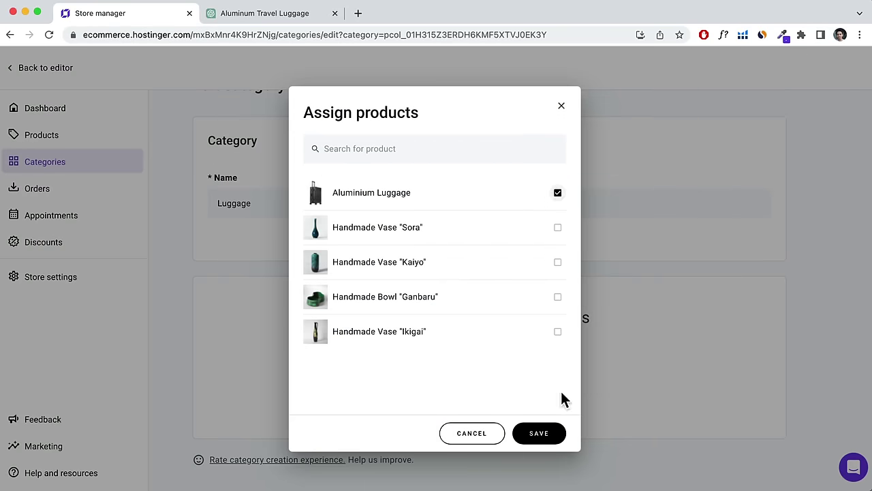
{"action": "left_click", "coordinate": [543, 437]}
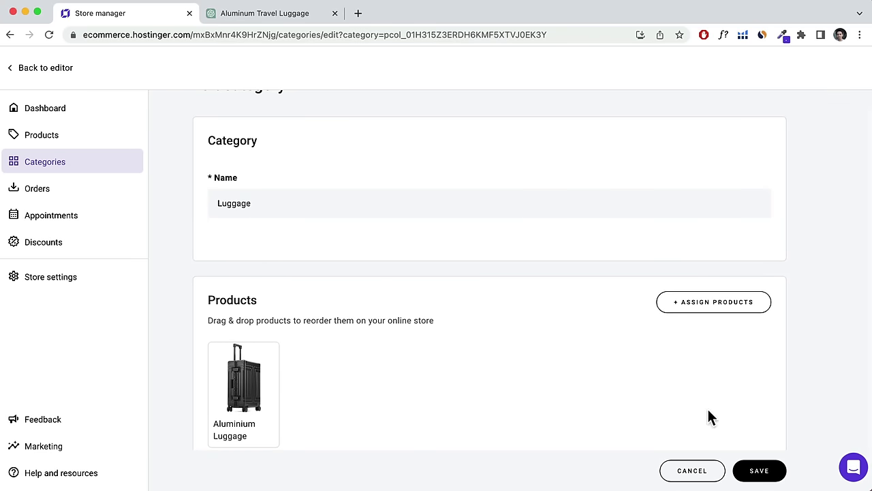
{"action": "left_click", "coordinate": [769, 468]}
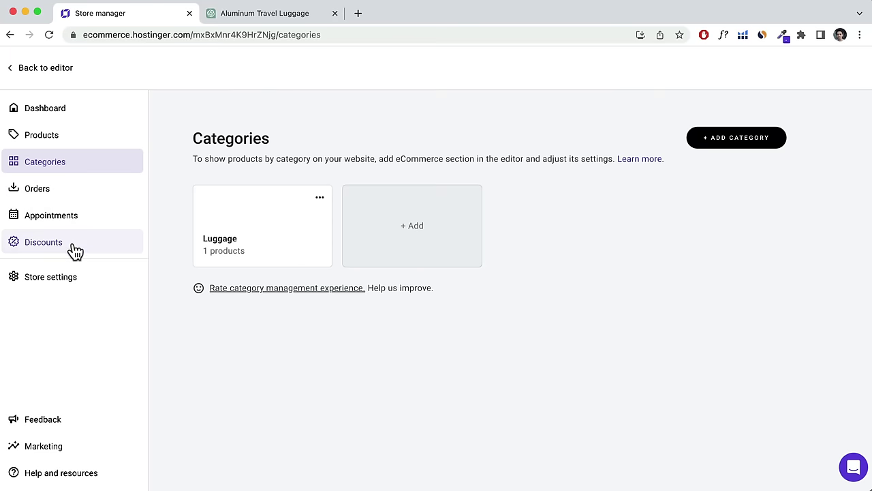
{"action": "left_click", "coordinate": [42, 70]}
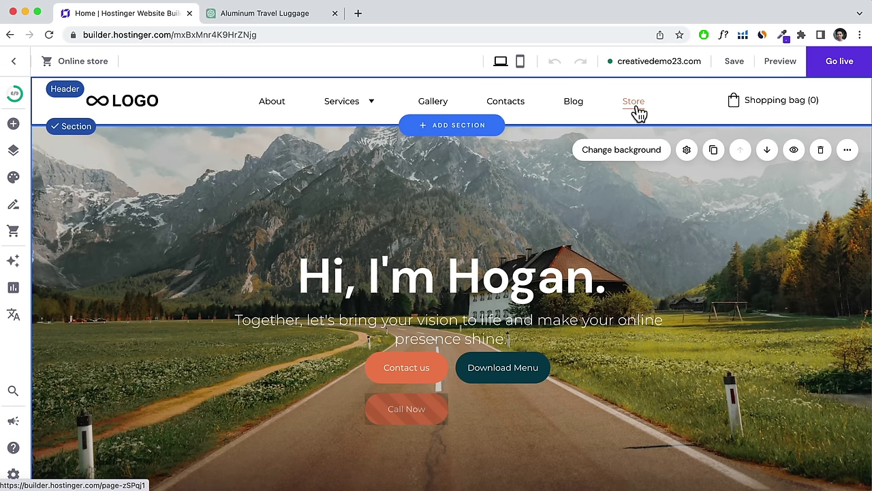
Preview the Store page's Aluminium Luggage product page, then return to editing.
{"action": "left_click", "coordinate": [636, 108]}
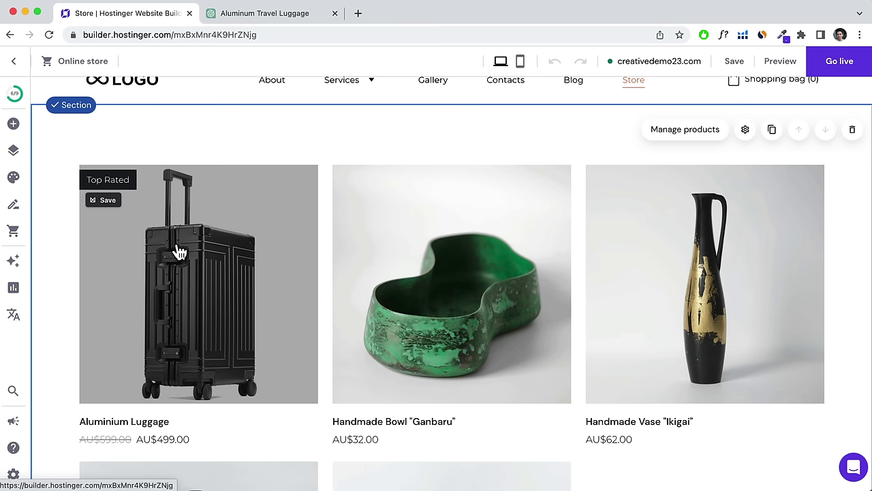
{"action": "left_click", "coordinate": [781, 62]}
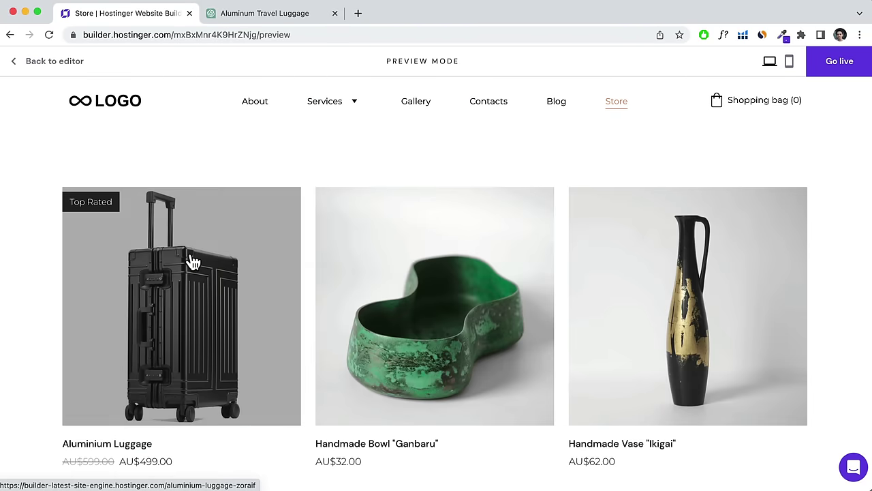
{"action": "left_click", "coordinate": [184, 285]}
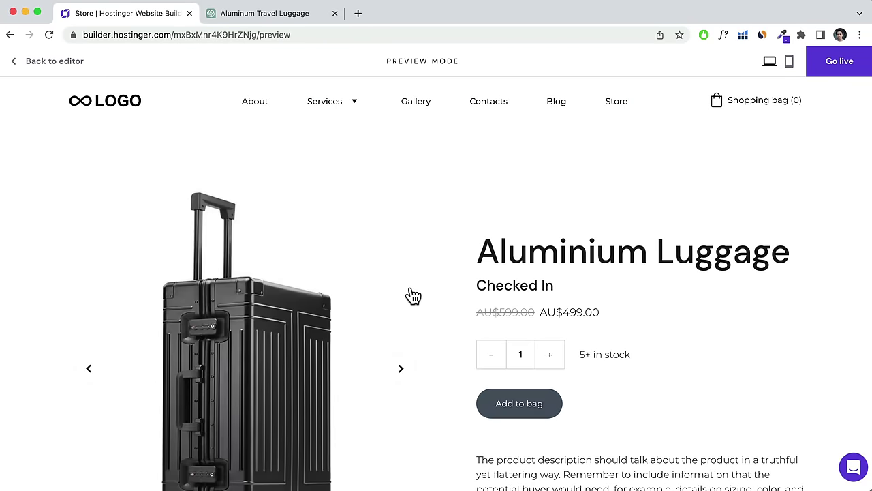
{"action": "scroll", "coordinate": [412, 295], "scroll_direction": "down", "scroll_amount": 2}
{"action": "scroll", "coordinate": [411, 295], "scroll_direction": "down", "scroll_amount": 2}
{"action": "scroll", "coordinate": [412, 295], "scroll_direction": "up", "scroll_amount": 4}
{"action": "left_click", "coordinate": [68, 62]}
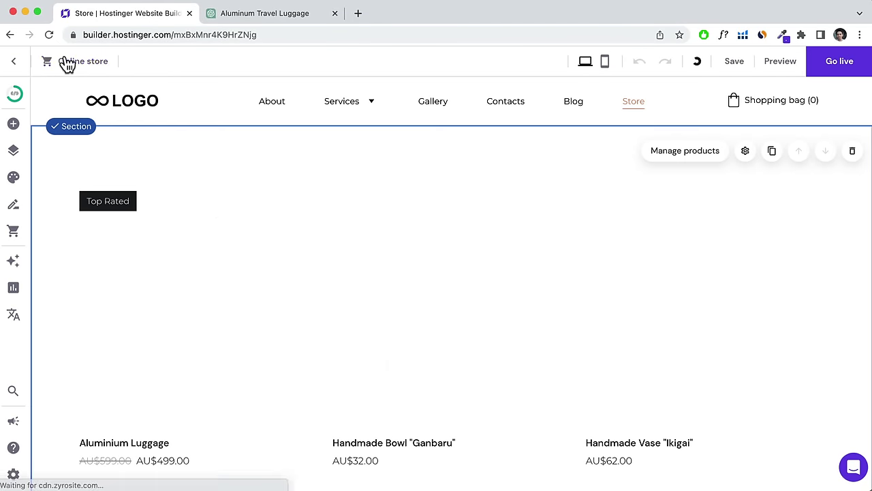
In the store section settings, show Add to bag buttons on product cards.
{"action": "left_click", "coordinate": [746, 153]}
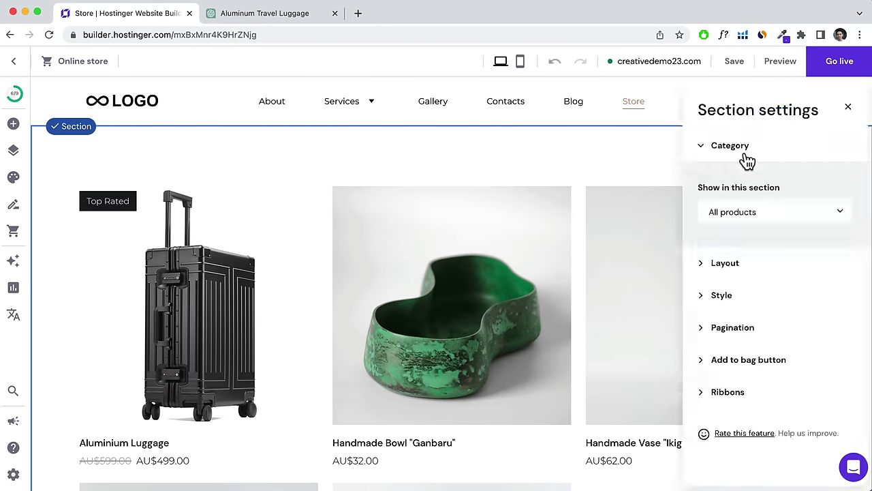
{"action": "left_click", "coordinate": [744, 264]}
{"action": "scroll", "coordinate": [773, 283], "scroll_direction": "down", "scroll_amount": 2}
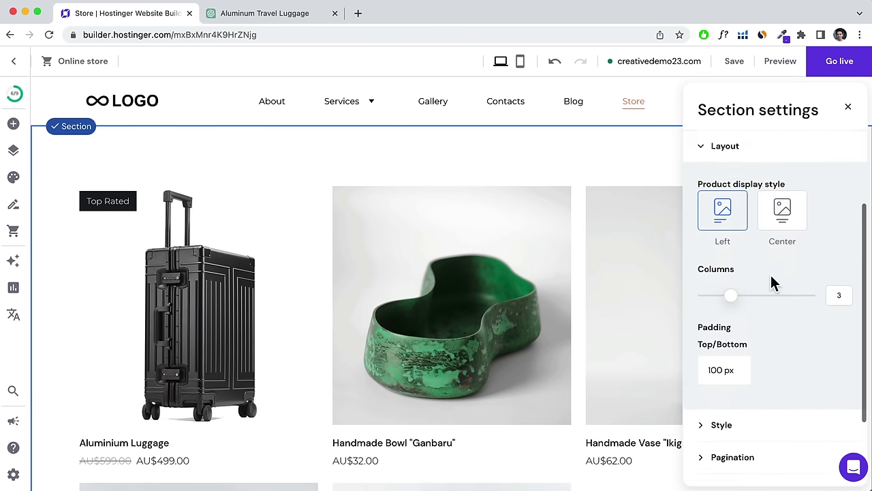
{"action": "scroll", "coordinate": [750, 320], "scroll_direction": "down", "scroll_amount": 3}
{"action": "left_click", "coordinate": [740, 344]}
{"action": "scroll", "coordinate": [740, 349], "scroll_direction": "down", "scroll_amount": 2}
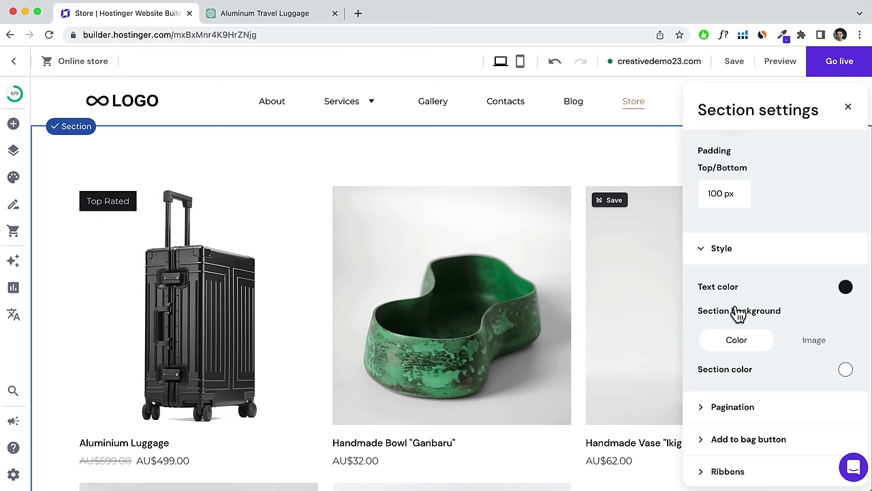
{"action": "scroll", "coordinate": [716, 341], "scroll_direction": "down", "scroll_amount": 1}
{"action": "left_click", "coordinate": [727, 359]}
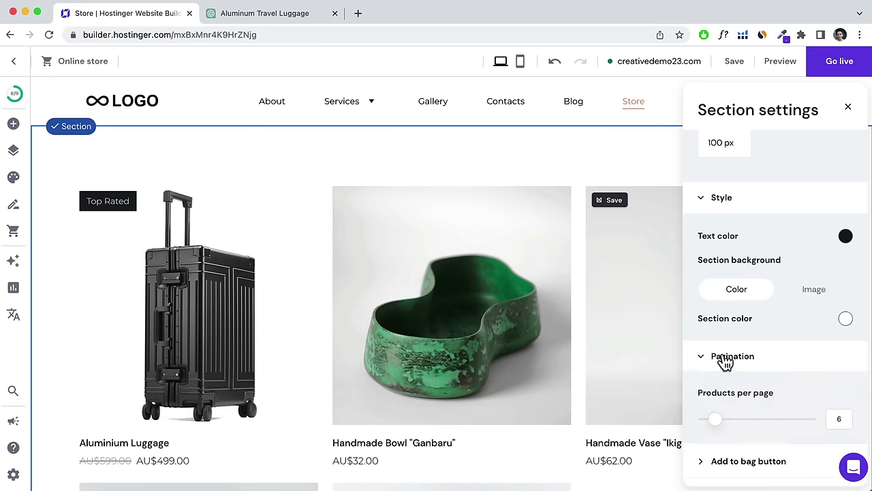
{"action": "scroll", "coordinate": [502, 355], "scroll_direction": "down", "scroll_amount": 5}
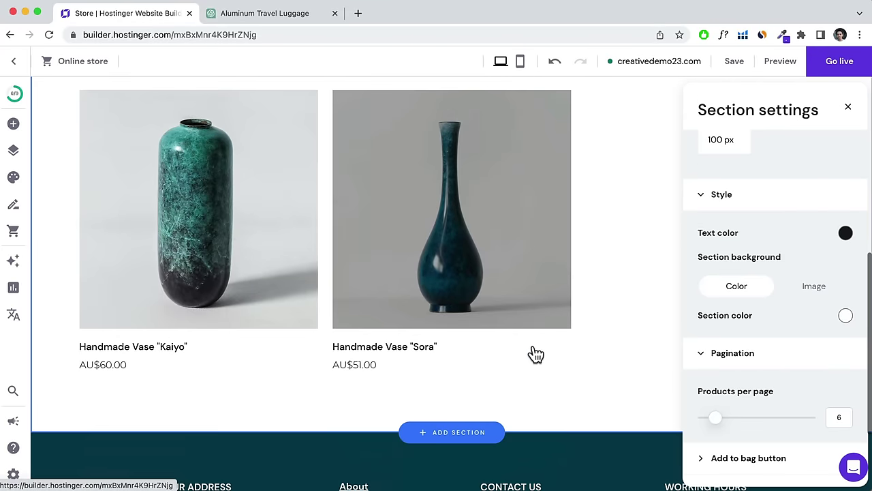
{"action": "left_click", "coordinate": [742, 457]}
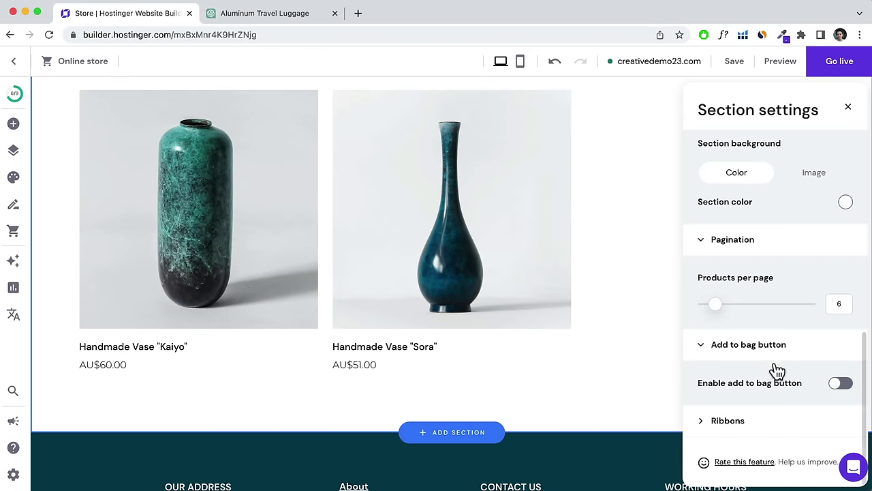
{"action": "left_click", "coordinate": [840, 385]}
Set the product ribbon fill color to orange (#ef8354) and close the section settings.
{"action": "scroll", "coordinate": [448, 354], "scroll_direction": "up", "scroll_amount": 3}
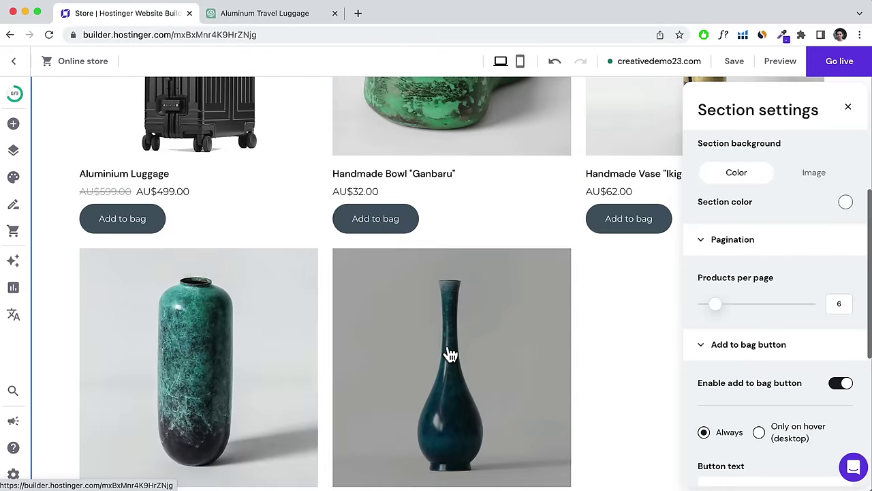
{"action": "scroll", "coordinate": [808, 351], "scroll_direction": "down", "scroll_amount": 5}
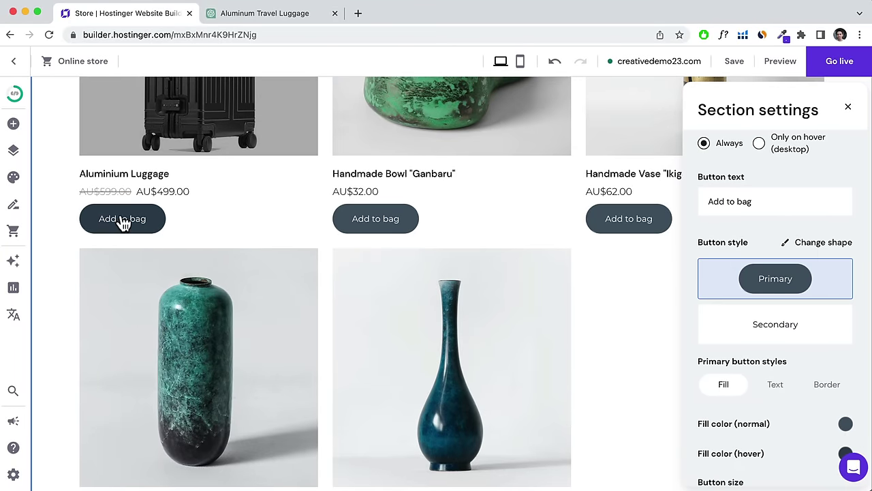
{"action": "scroll", "coordinate": [763, 320], "scroll_direction": "down", "scroll_amount": 3}
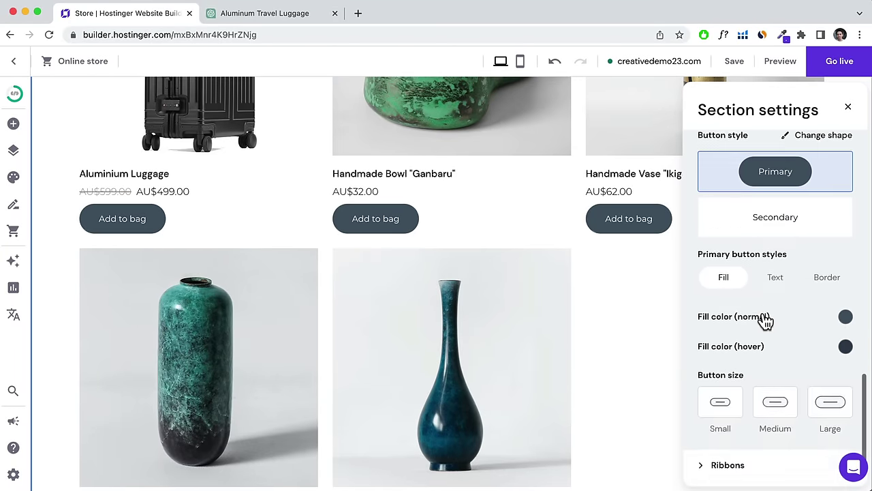
{"action": "left_click", "coordinate": [734, 422]}
{"action": "scroll", "coordinate": [752, 401], "scroll_direction": "up", "scroll_amount": 3}
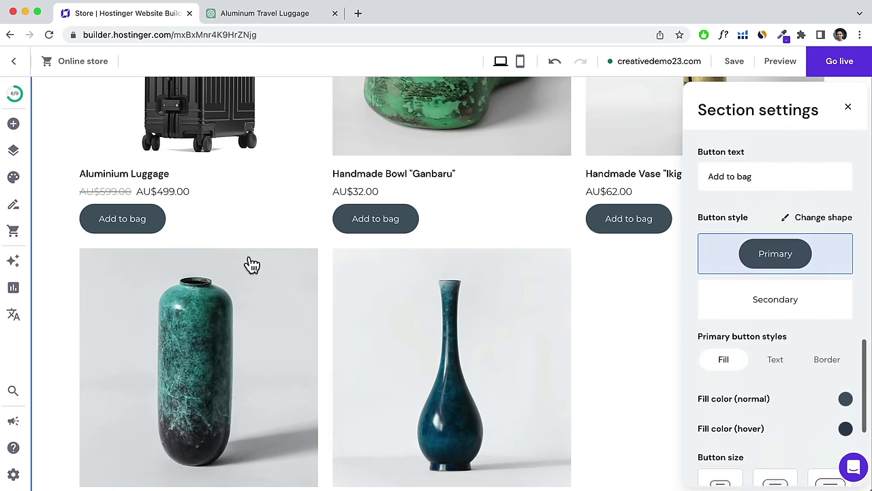
{"action": "scroll", "coordinate": [249, 265], "scroll_direction": "up", "scroll_amount": 3}
{"action": "scroll", "coordinate": [136, 225], "scroll_direction": "up", "scroll_amount": 2}
{"action": "scroll", "coordinate": [743, 365], "scroll_direction": "down", "scroll_amount": 3}
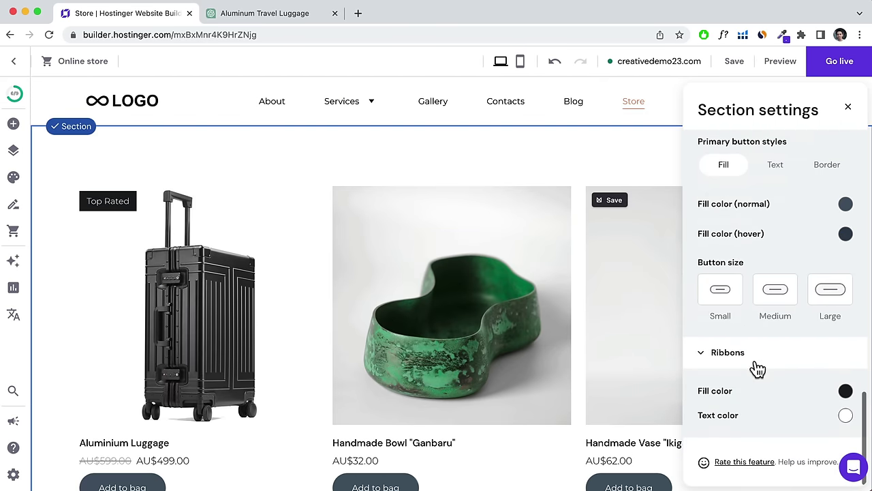
{"action": "left_click", "coordinate": [846, 394]}
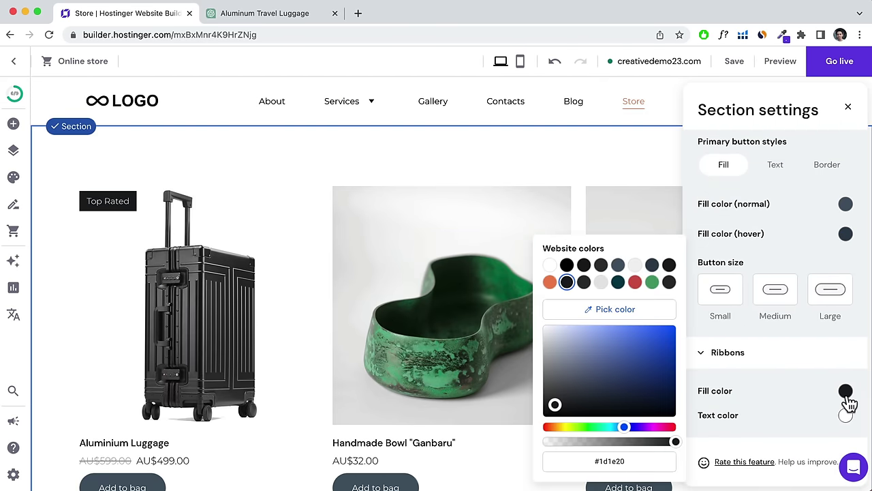
{"action": "left_click", "coordinate": [550, 282]}
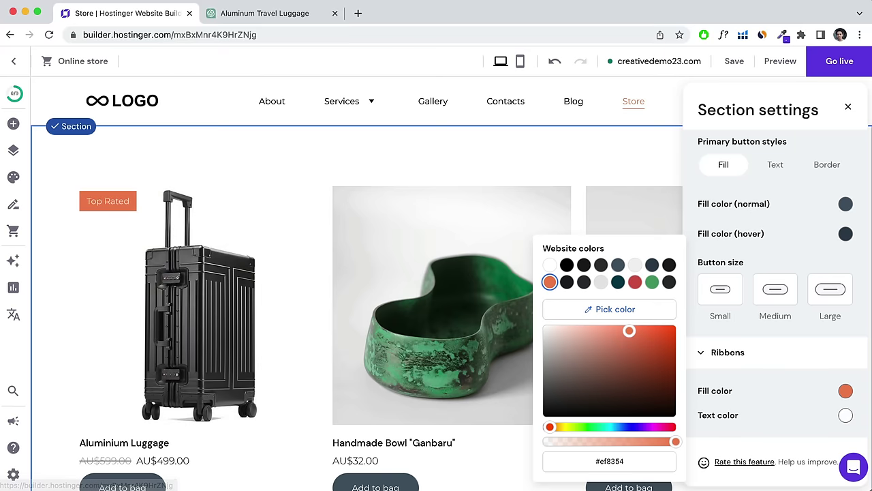
{"action": "scroll", "coordinate": [779, 395], "scroll_direction": "up", "scroll_amount": 15}
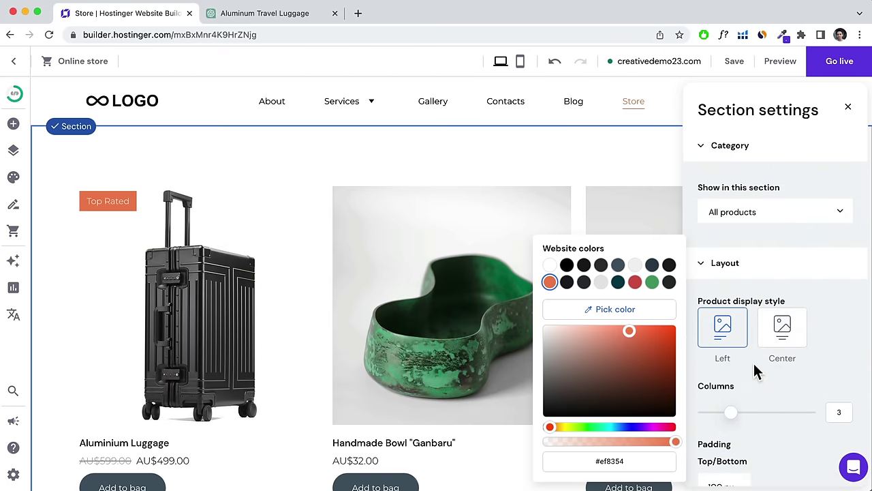
{"action": "scroll", "coordinate": [717, 217], "scroll_direction": "down", "scroll_amount": 10}
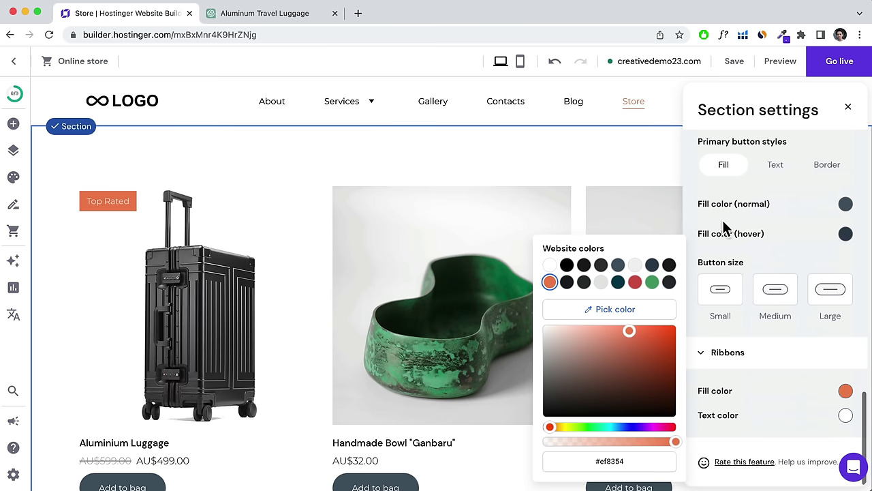
{"action": "left_click", "coordinate": [849, 109]}
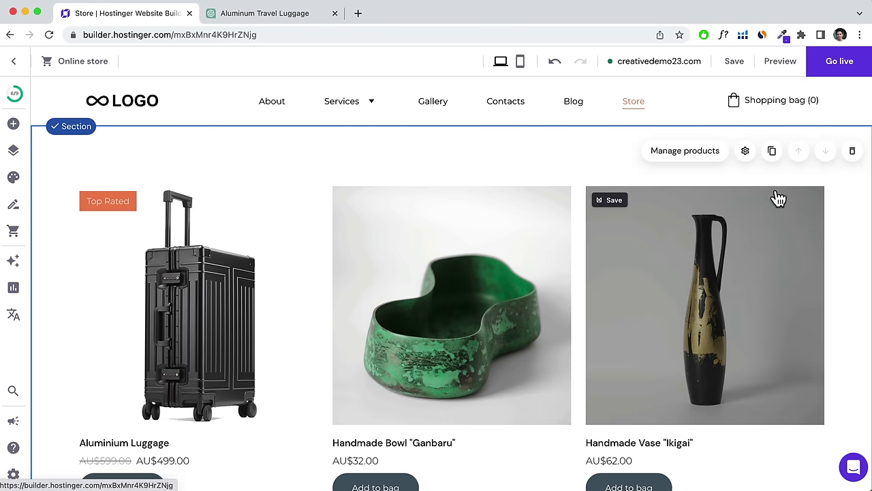
Switch to editing the Home page.
{"action": "scroll", "coordinate": [468, 267], "scroll_direction": "down", "scroll_amount": 4}
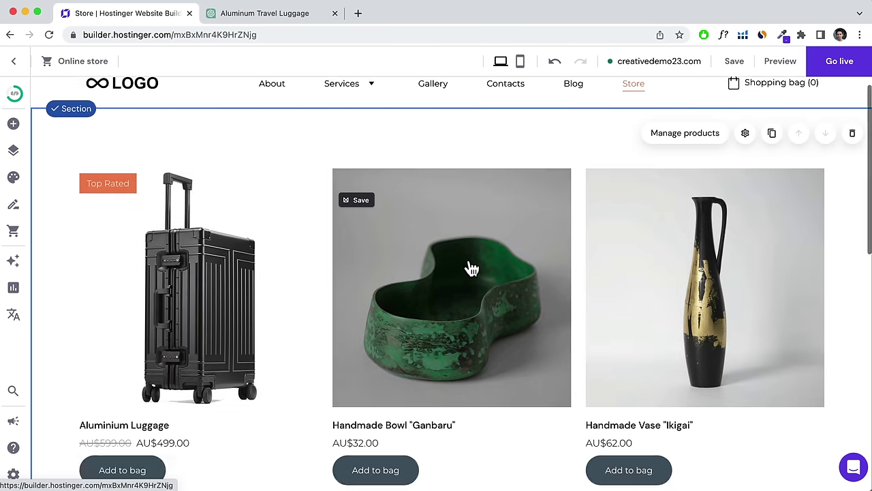
{"action": "scroll", "coordinate": [465, 269], "scroll_direction": "down", "scroll_amount": 6}
{"action": "scroll", "coordinate": [468, 269], "scroll_direction": "up", "scroll_amount": 10}
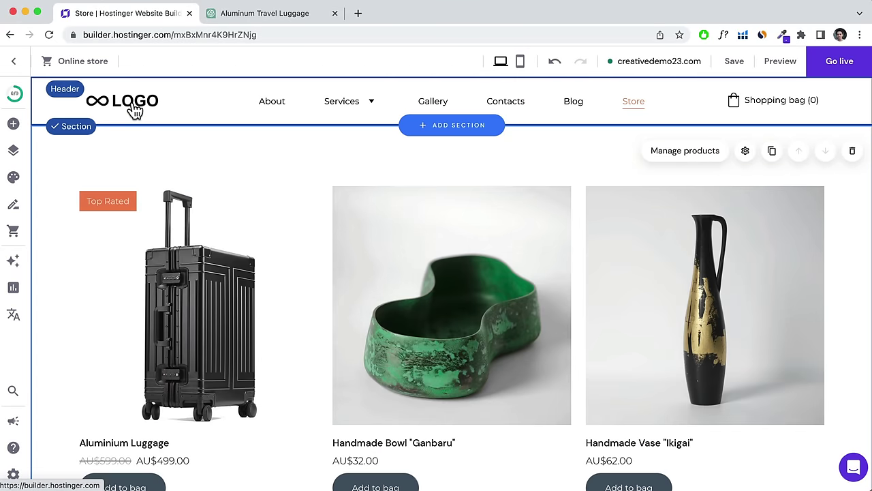
{"action": "left_click", "coordinate": [129, 112]}
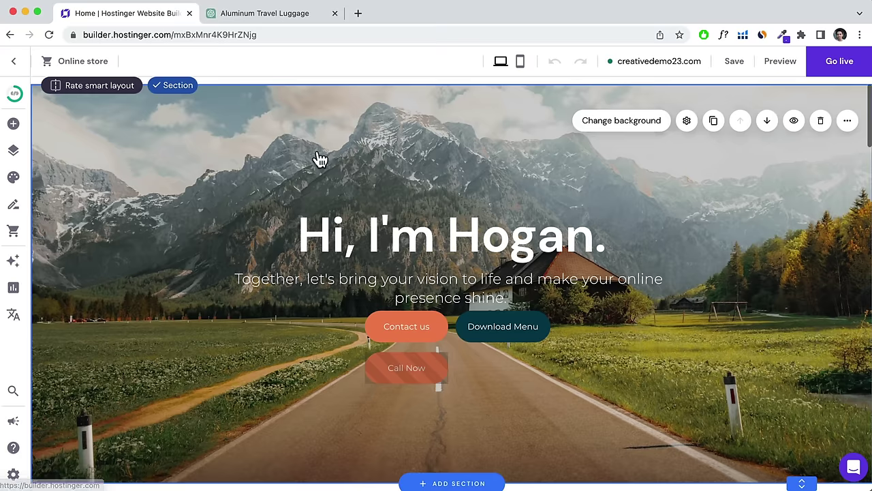
Insert a blank section directly below the Home page blog posts.
{"action": "scroll", "coordinate": [405, 185], "scroll_direction": "down", "scroll_amount": 10}
{"action": "scroll", "coordinate": [402, 178], "scroll_direction": "down", "scroll_amount": 8}
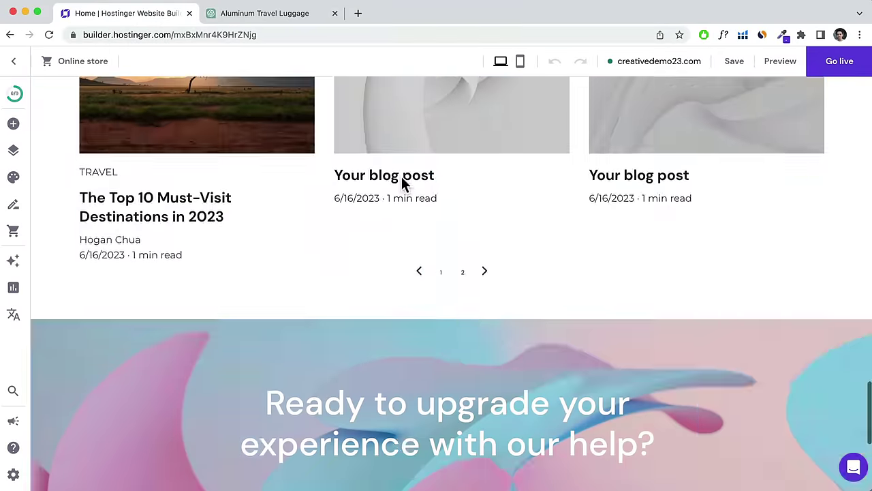
{"action": "scroll", "coordinate": [402, 179], "scroll_direction": "up", "scroll_amount": 2}
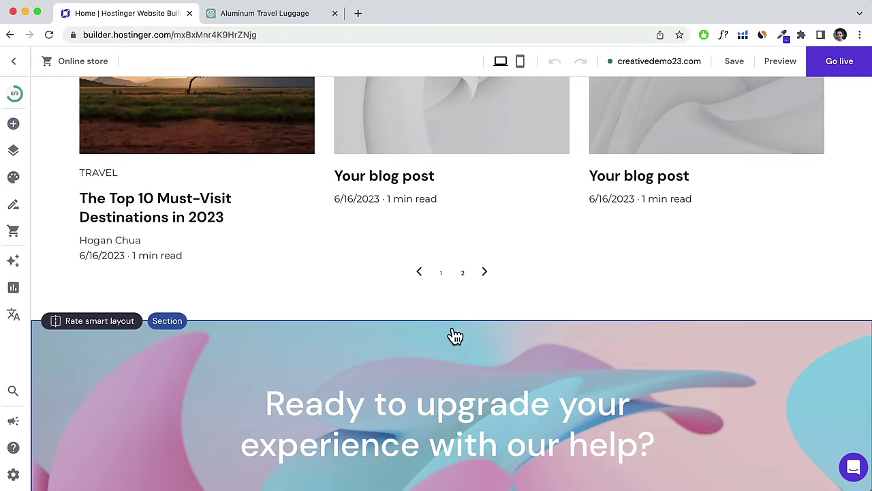
{"action": "left_click", "coordinate": [452, 321]}
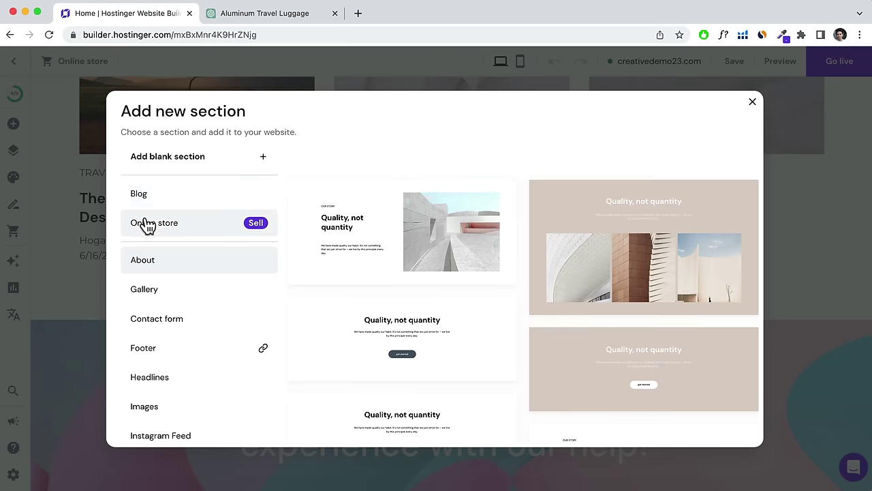
{"action": "left_click", "coordinate": [146, 220]}
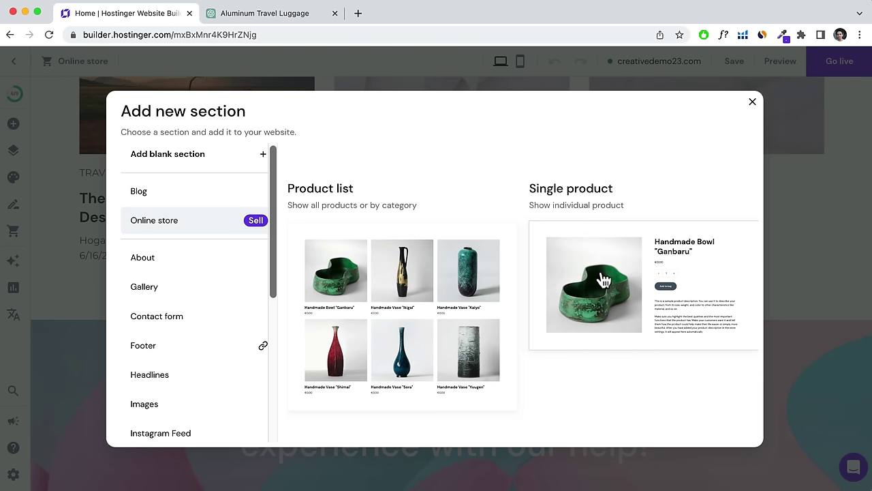
{"action": "left_click", "coordinate": [752, 103]}
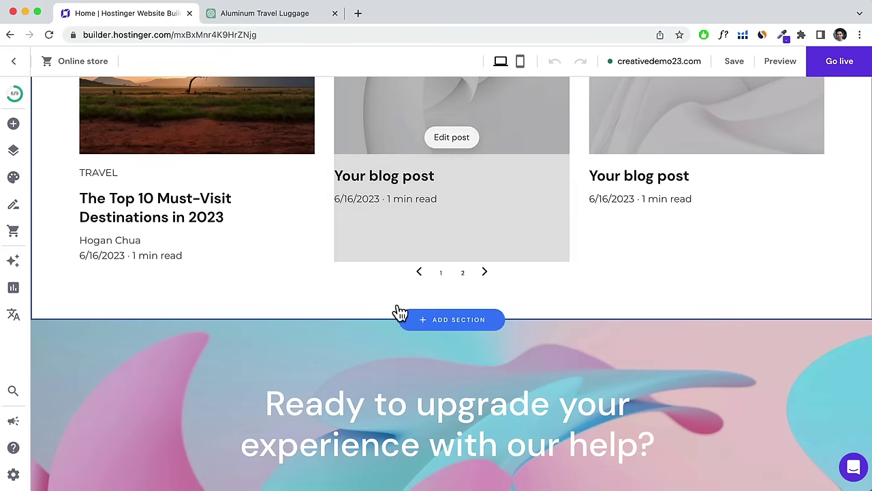
{"action": "left_click", "coordinate": [426, 323]}
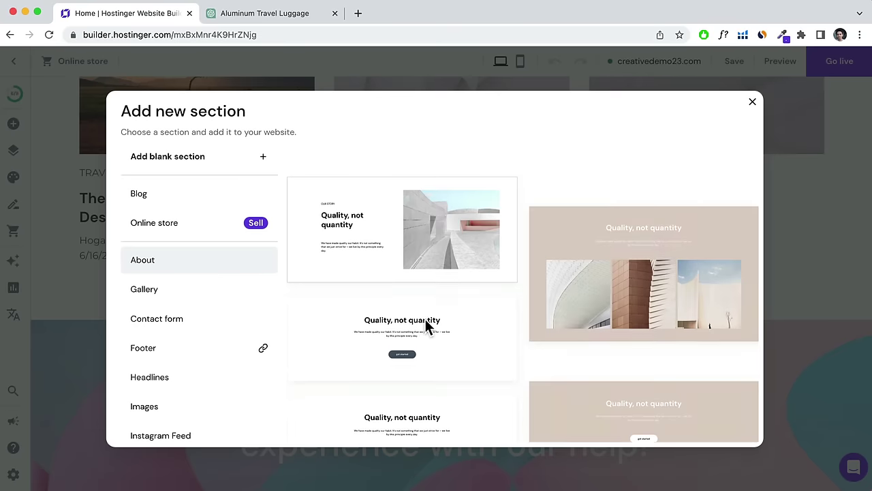
{"action": "left_click", "coordinate": [198, 157]}
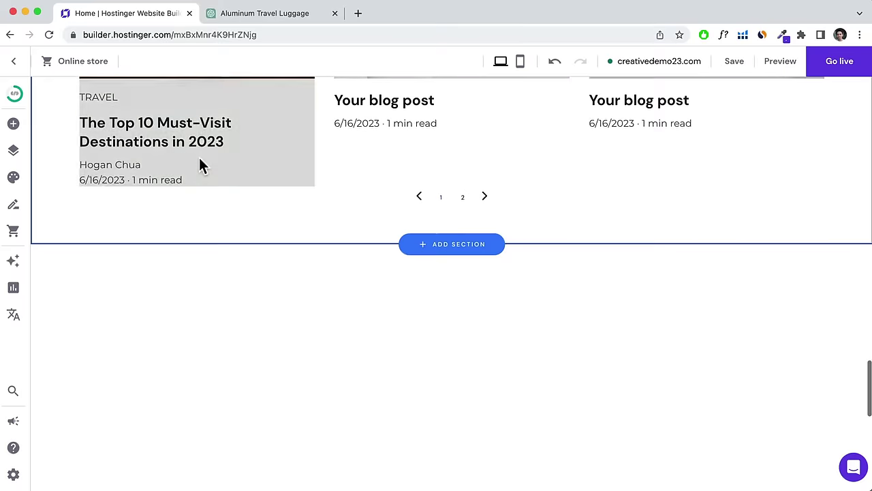
Place an Add to bag button linked to Aluminium Luggage on the new section's left side.
{"action": "left_click", "coordinate": [13, 123]}
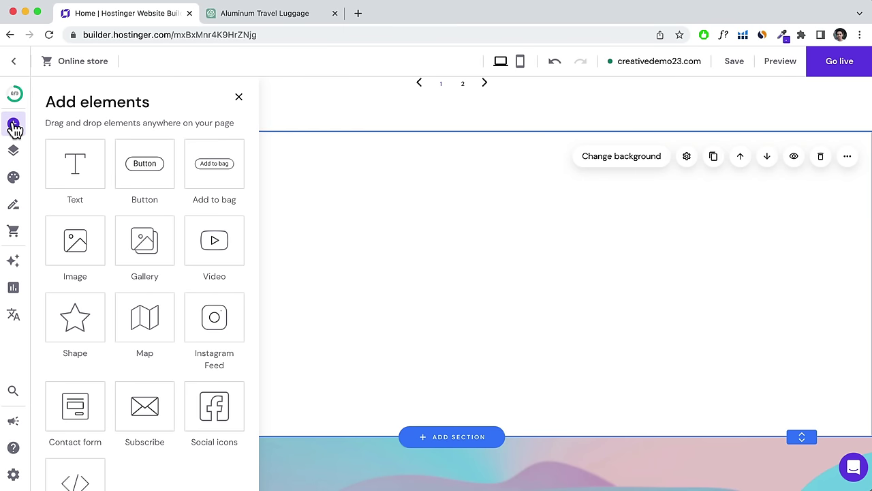
{"action": "left_click_drag", "start_coordinate": [218, 165], "coordinate": [686, 325]}
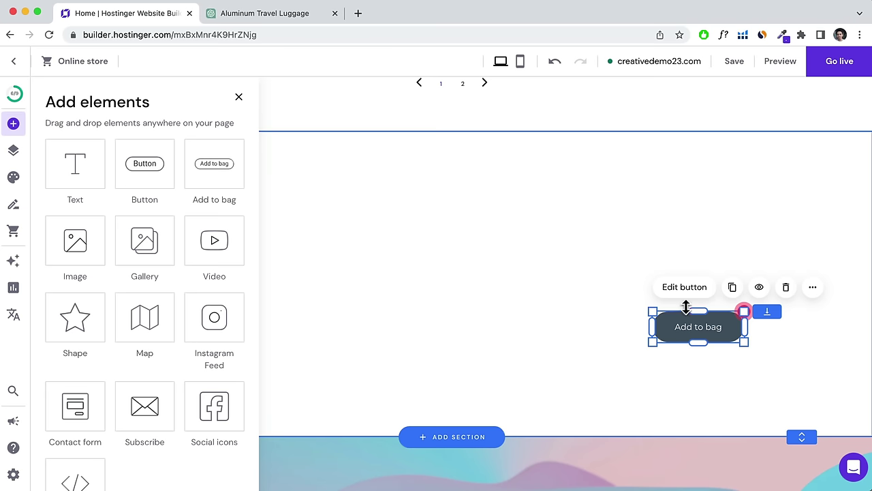
{"action": "left_click", "coordinate": [690, 290]}
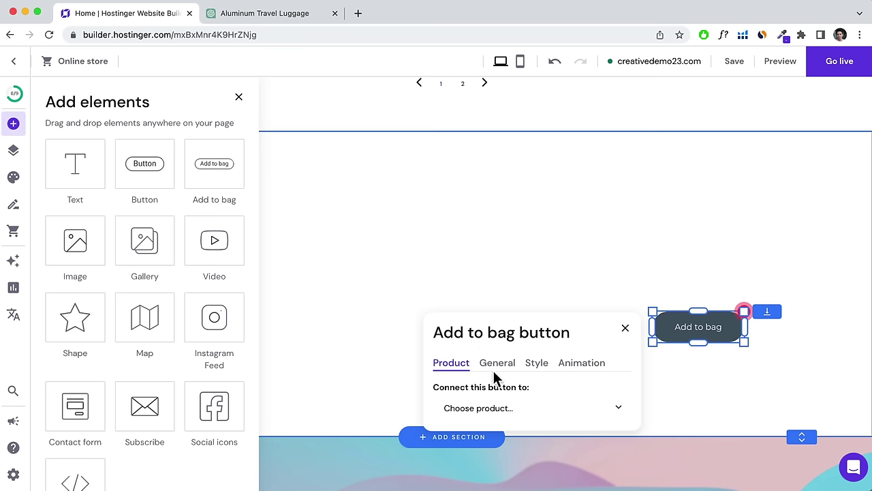
{"action": "left_click", "coordinate": [484, 405]}
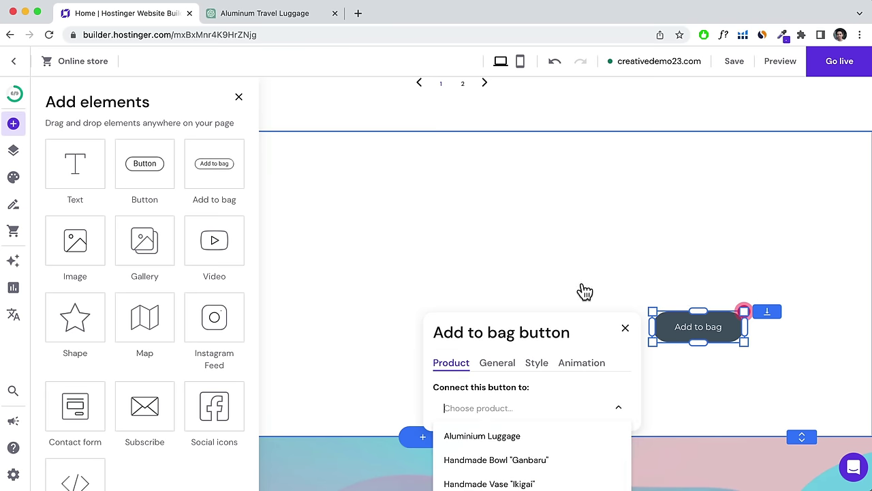
{"action": "scroll", "coordinate": [580, 292], "scroll_direction": "down", "scroll_amount": 1}
{"action": "left_click", "coordinate": [515, 373]}
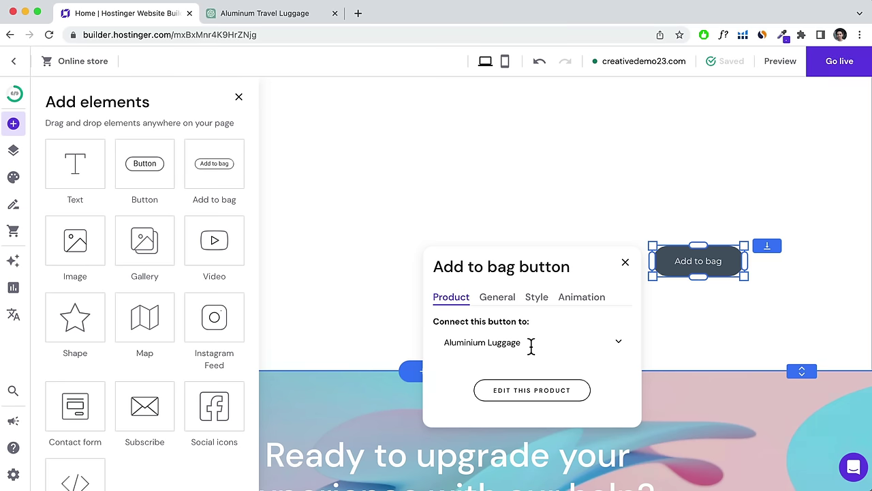
{"action": "left_click", "coordinate": [627, 265]}
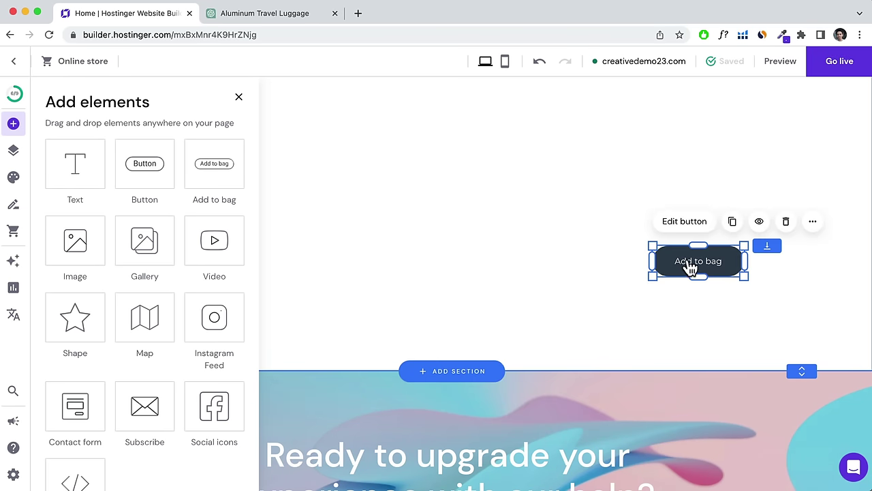
{"action": "left_click_drag", "start_coordinate": [689, 268], "coordinate": [235, 290]}
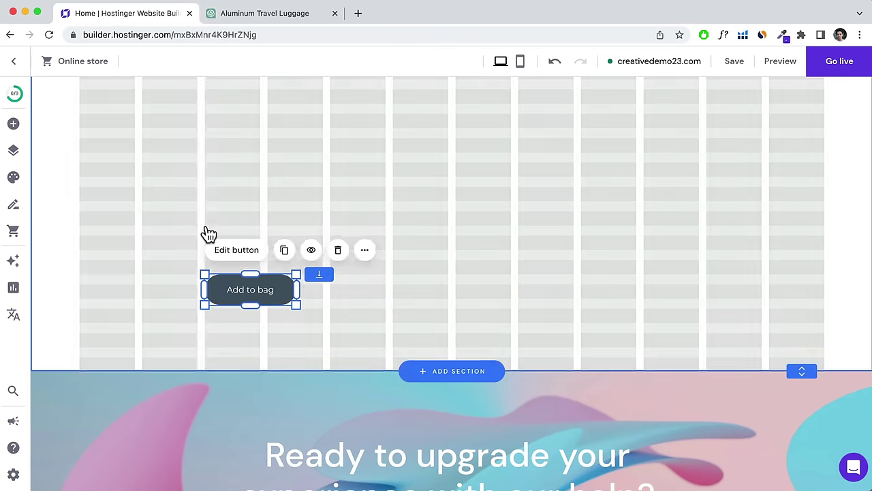
{"action": "scroll", "coordinate": [209, 232], "scroll_direction": "up", "scroll_amount": 3}
{"action": "scroll", "coordinate": [210, 234], "scroll_direction": "down", "scroll_amount": 2}
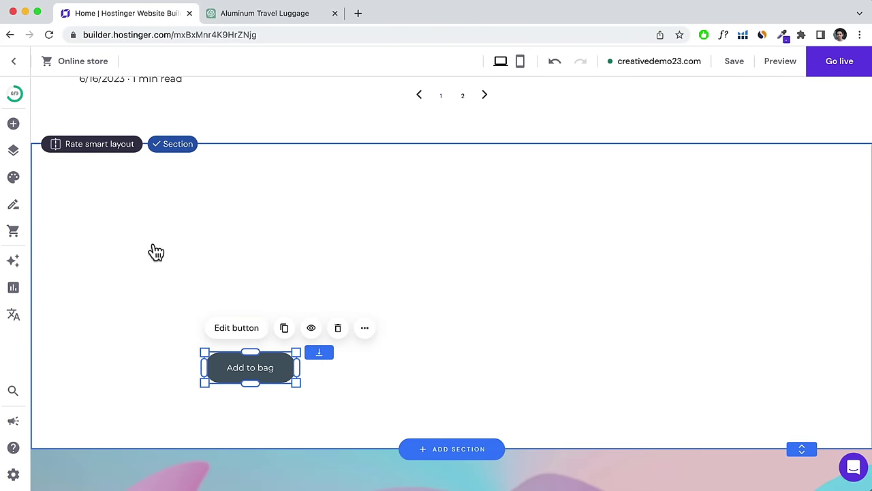
Add an image to the section using the uploaded Silver Suitcase.png.
{"action": "left_click", "coordinate": [14, 126]}
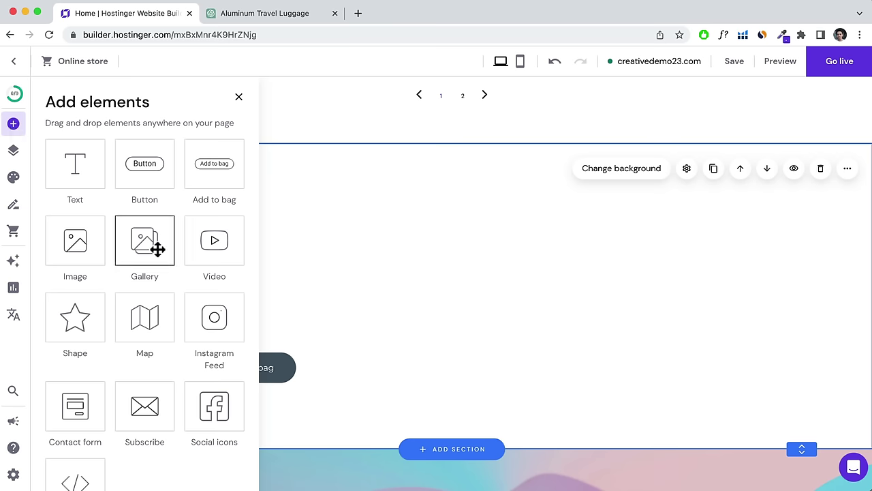
{"action": "left_click", "coordinate": [90, 249]}
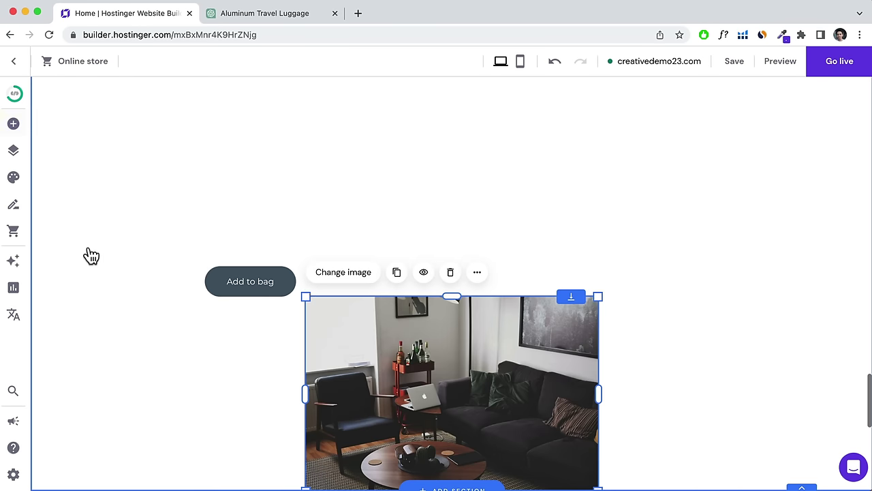
{"action": "left_click", "coordinate": [341, 277]}
{"action": "left_click", "coordinate": [658, 273]}
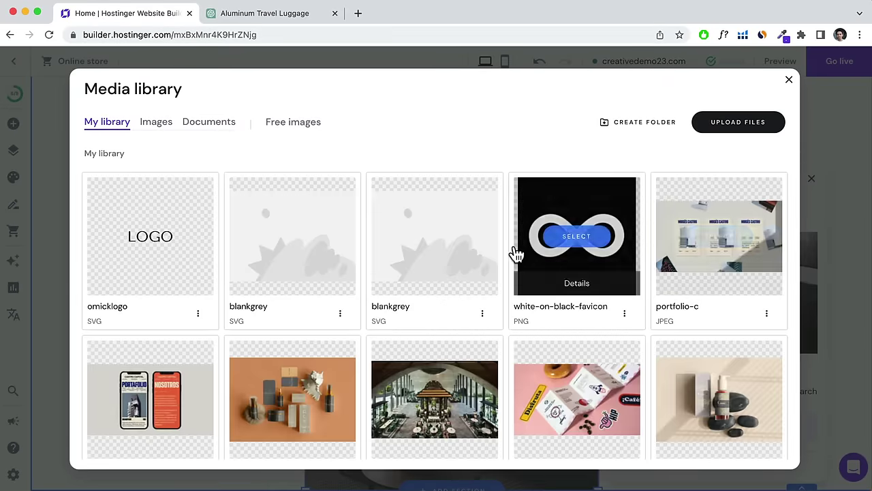
{"action": "scroll", "coordinate": [515, 253], "scroll_direction": "down", "scroll_amount": 10}
{"action": "scroll", "coordinate": [472, 230], "scroll_direction": "up", "scroll_amount": 10}
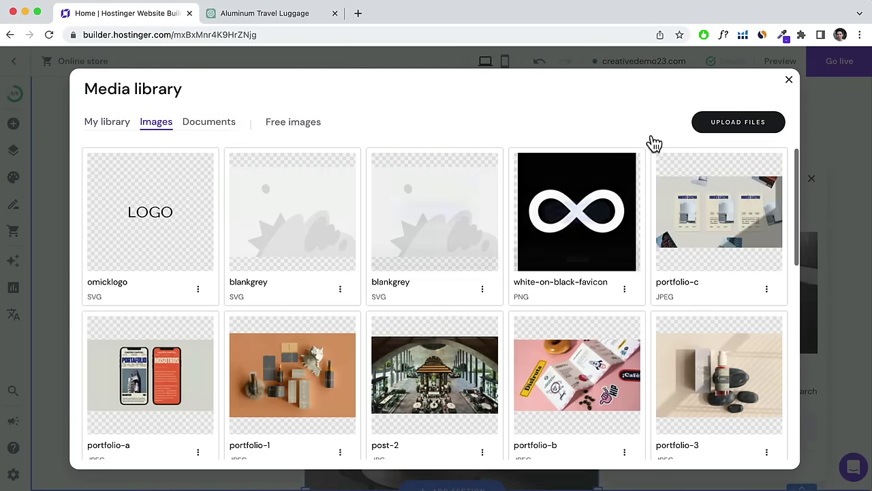
{"action": "left_click", "coordinate": [734, 127]}
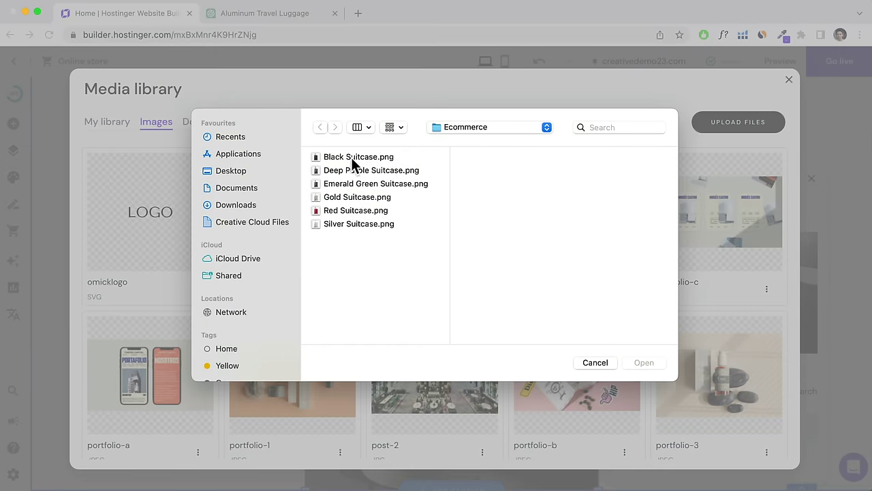
{"action": "left_click", "coordinate": [341, 225]}
{"action": "key", "text": "Return"}
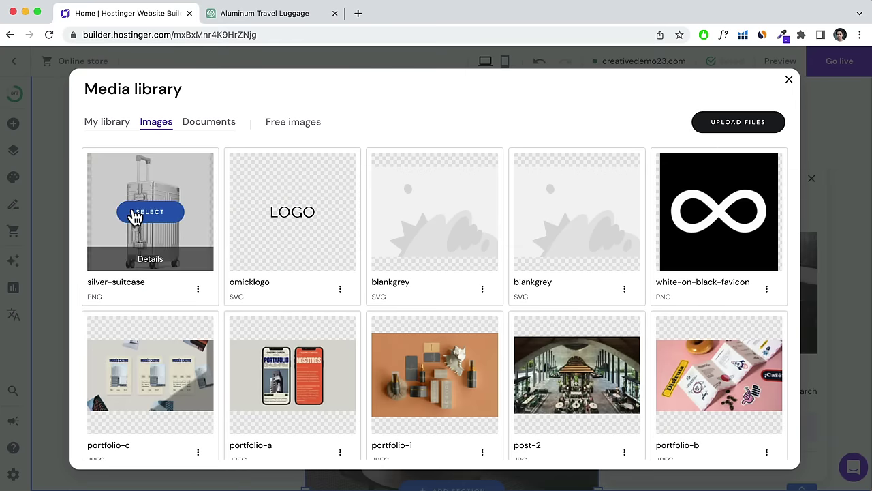
{"action": "left_click", "coordinate": [135, 217]}
Make the suitcase image taller, put the Add to bag button beneath it, and save.
{"action": "left_click_drag", "start_coordinate": [429, 364], "coordinate": [336, 163]}
{"action": "left_click_drag", "start_coordinate": [247, 339], "coordinate": [357, 425]}
{"action": "left_click", "coordinate": [348, 304]}
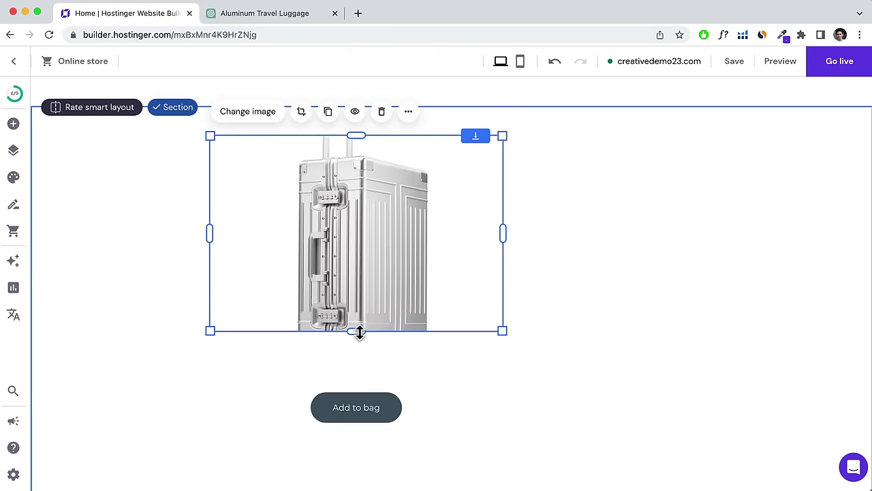
{"action": "left_click_drag", "start_coordinate": [360, 332], "coordinate": [357, 383]}
{"action": "scroll", "coordinate": [350, 308], "scroll_direction": "down", "scroll_amount": 3}
{"action": "left_click", "coordinate": [355, 305]}
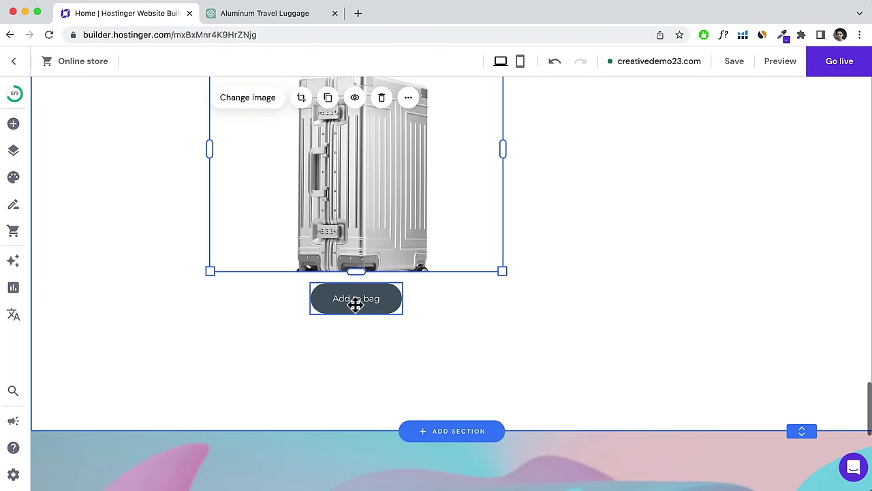
{"action": "left_click_drag", "start_coordinate": [355, 305], "coordinate": [355, 367]}
{"action": "left_click", "coordinate": [356, 267]}
{"action": "left_click_drag", "start_coordinate": [357, 269], "coordinate": [357, 341]}
{"action": "left_click_drag", "start_coordinate": [416, 252], "coordinate": [340, 266]}
{"action": "left_click_drag", "start_coordinate": [349, 434], "coordinate": [256, 458]}
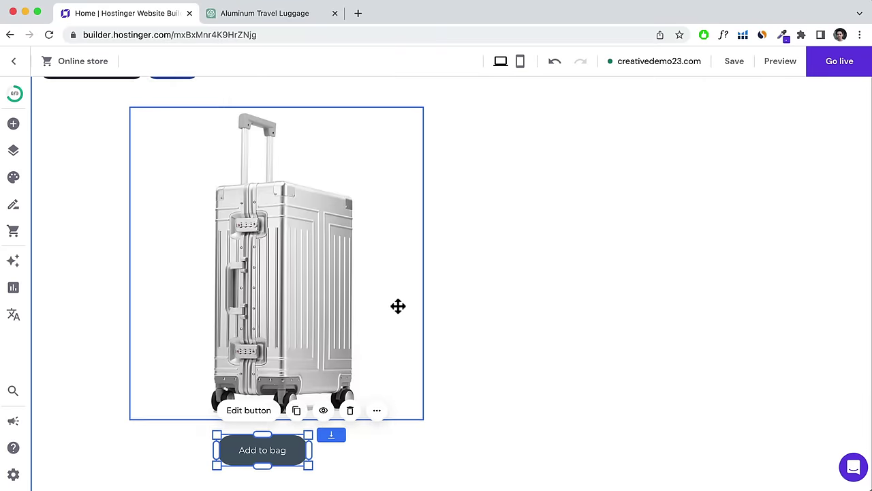
{"action": "scroll", "coordinate": [396, 310], "scroll_direction": "down", "scroll_amount": 3}
{"action": "scroll", "coordinate": [394, 306], "scroll_direction": "up", "scroll_amount": 5}
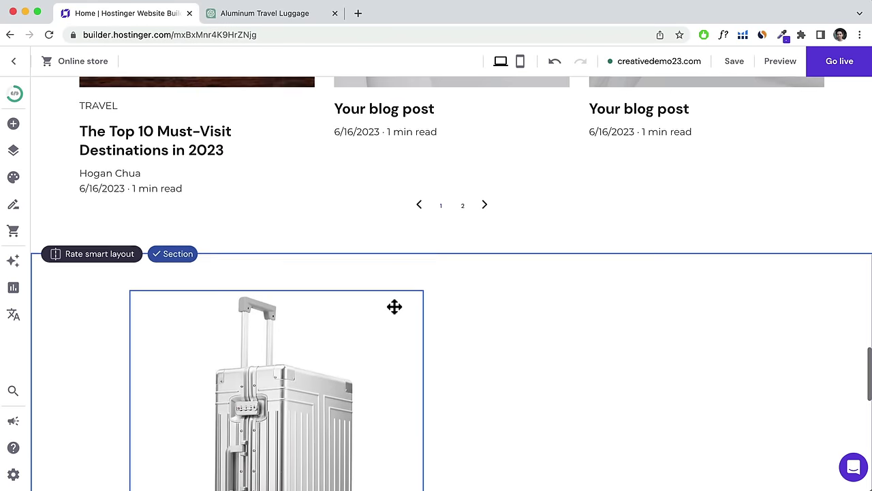
{"action": "scroll", "coordinate": [395, 307], "scroll_direction": "down", "scroll_amount": 3}
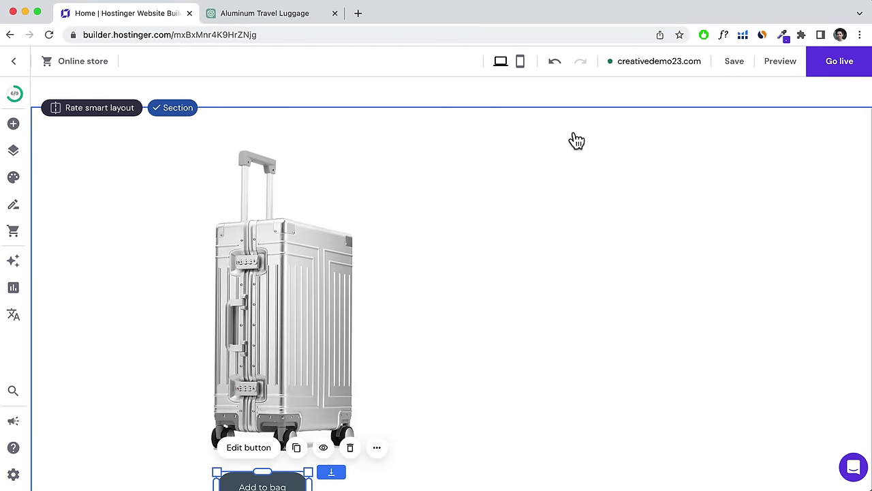
{"action": "left_click", "coordinate": [735, 65]}
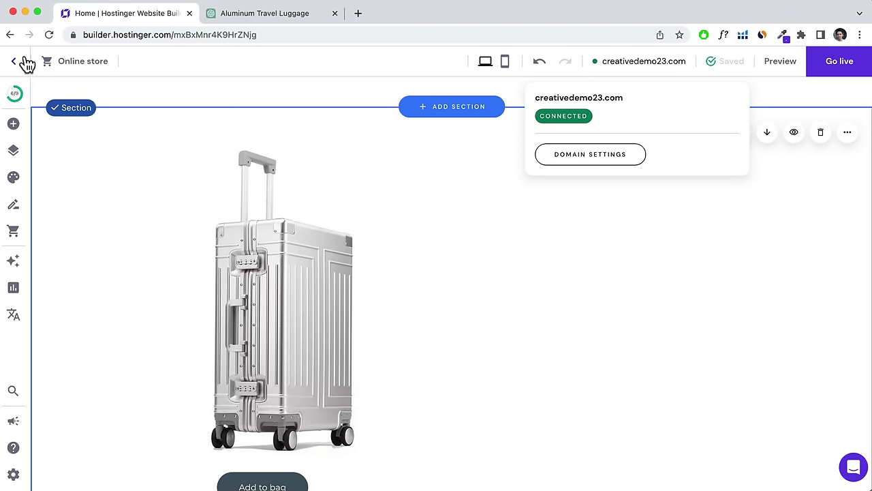
Enable appointments in the Store Manager's Appointments section.
{"action": "left_click", "coordinate": [15, 233]}
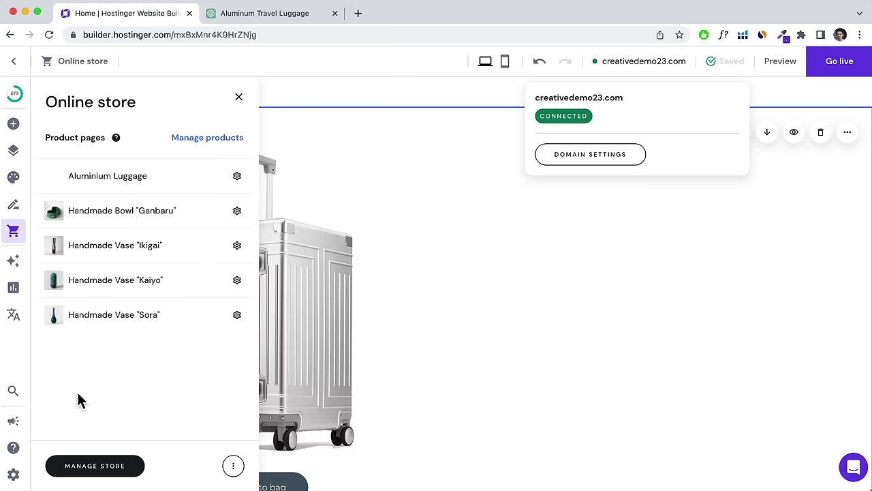
{"action": "left_click", "coordinate": [95, 469]}
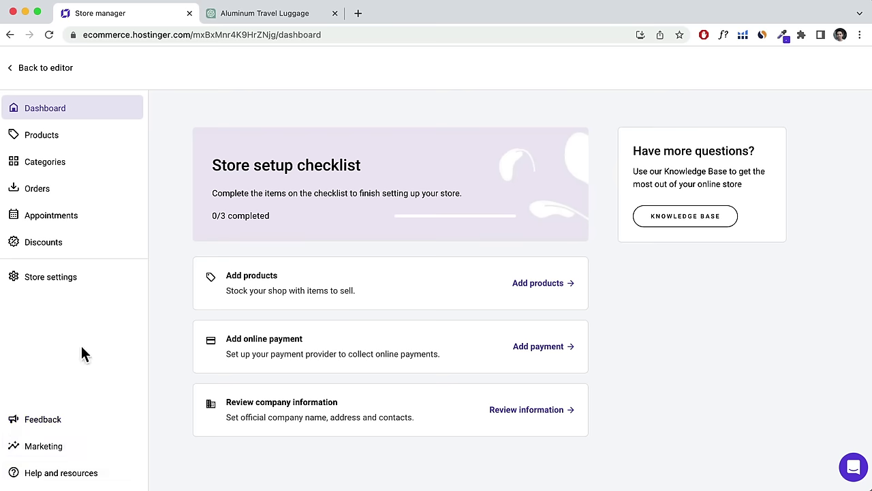
{"action": "left_click", "coordinate": [58, 223]}
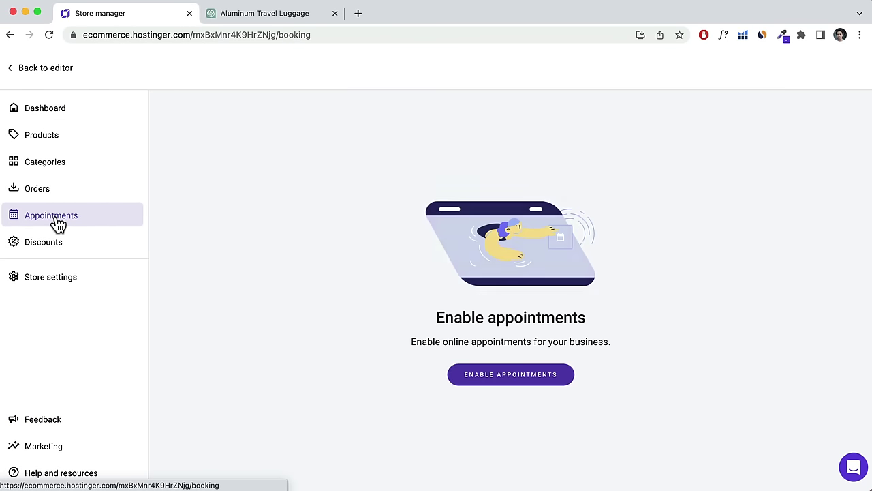
{"action": "left_click", "coordinate": [506, 373]}
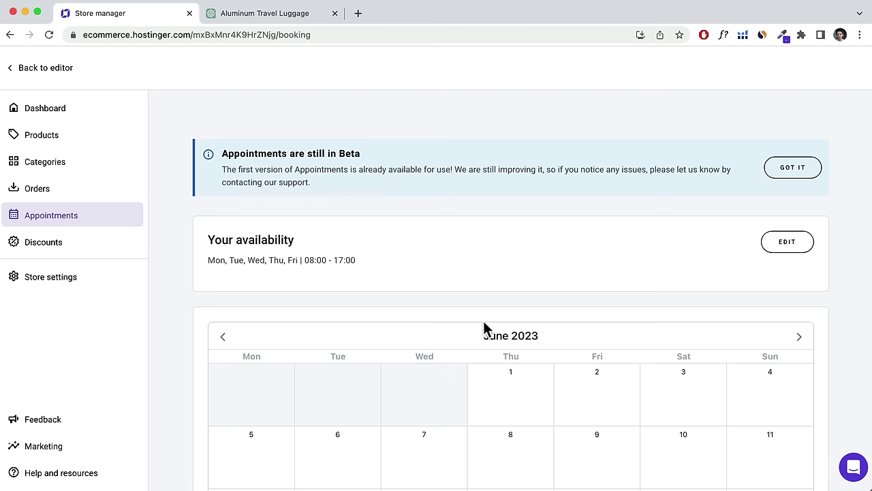
Remove the Thursday and Friday slots so availability is Mon–Wed 08:00–17:00, and save.
{"action": "scroll", "coordinate": [545, 273], "scroll_direction": "down", "scroll_amount": 2}
{"action": "scroll", "coordinate": [353, 183], "scroll_direction": "up", "scroll_amount": 1}
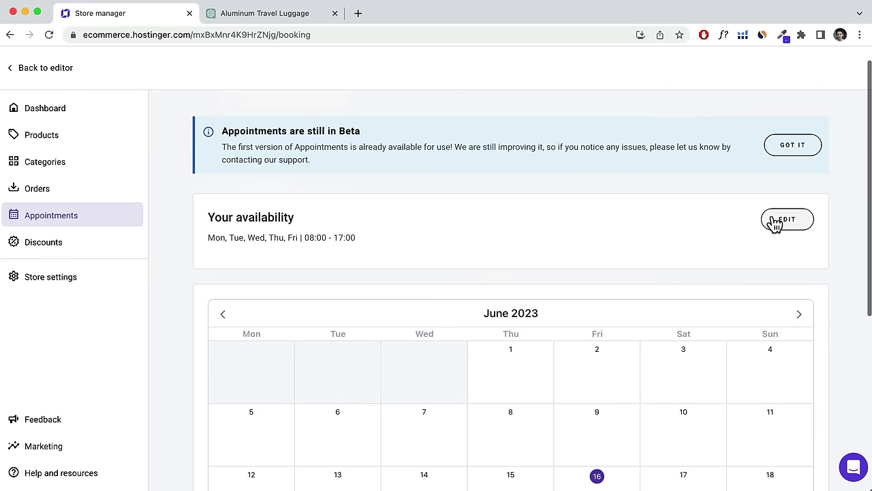
{"action": "left_click", "coordinate": [779, 222]}
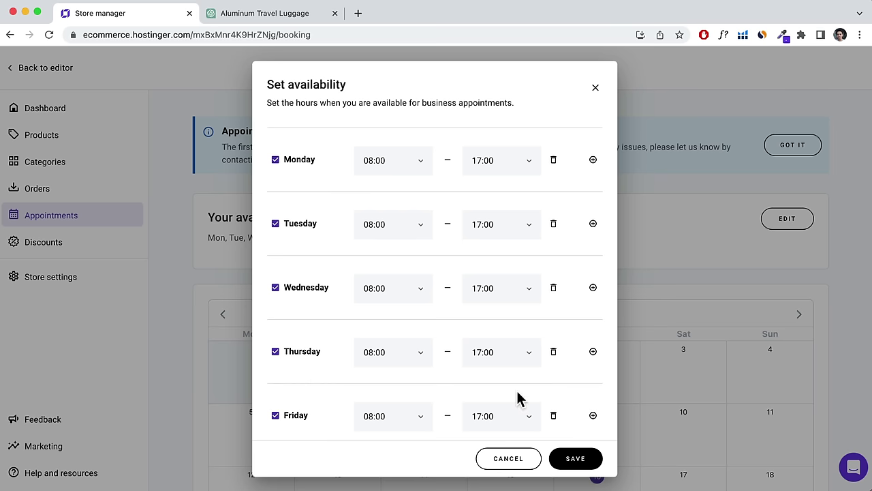
{"action": "left_click", "coordinate": [554, 415]}
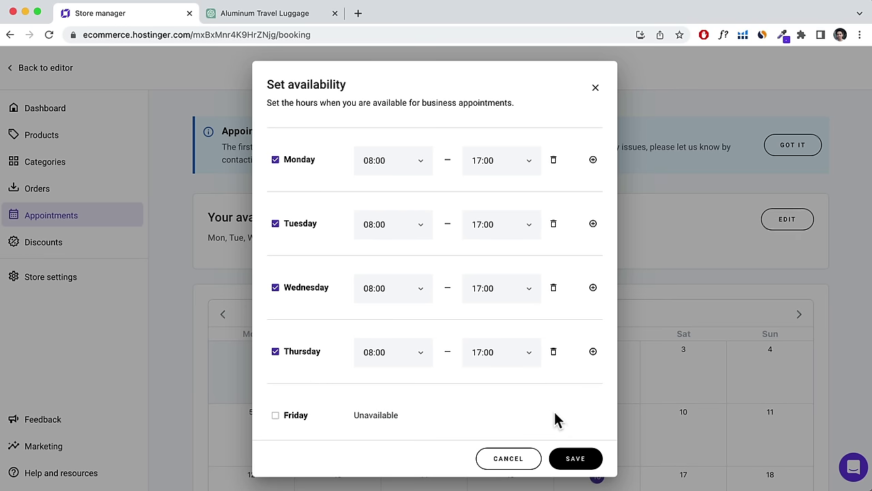
{"action": "left_click", "coordinate": [553, 352]}
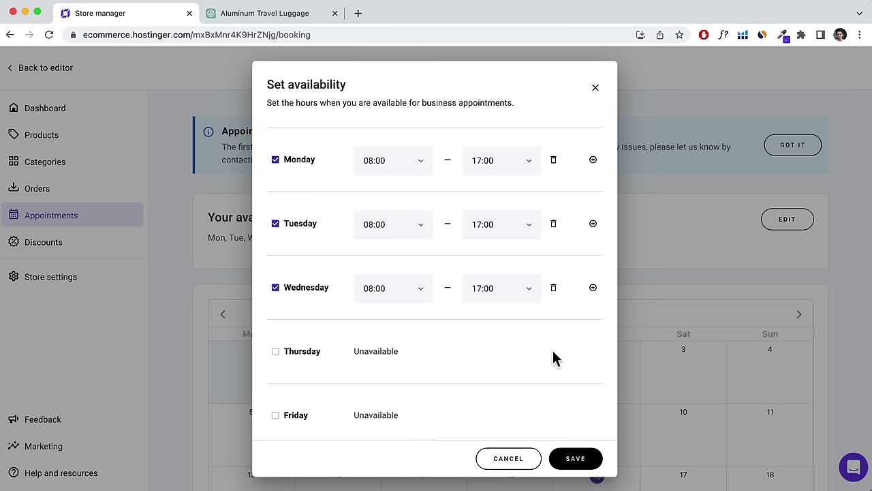
{"action": "left_click", "coordinate": [576, 464]}
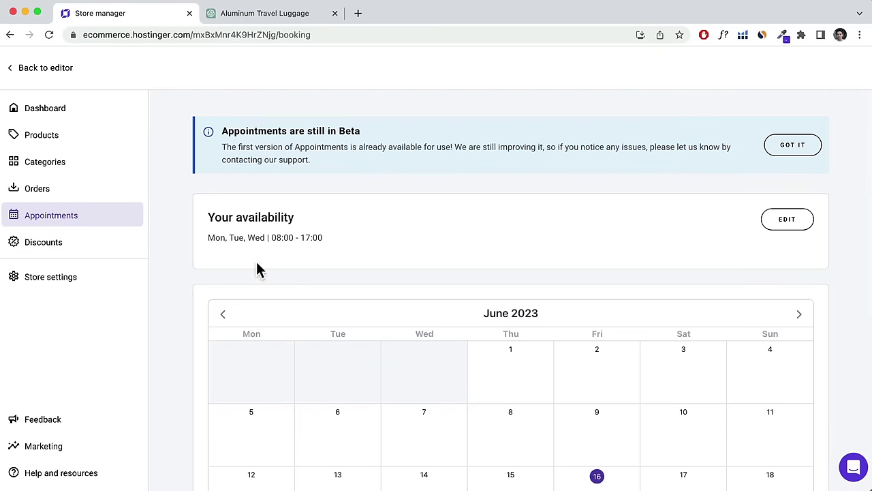
Start a new Appointment-type product from the Products list.
{"action": "left_click", "coordinate": [53, 139]}
{"action": "left_click", "coordinate": [724, 143]}
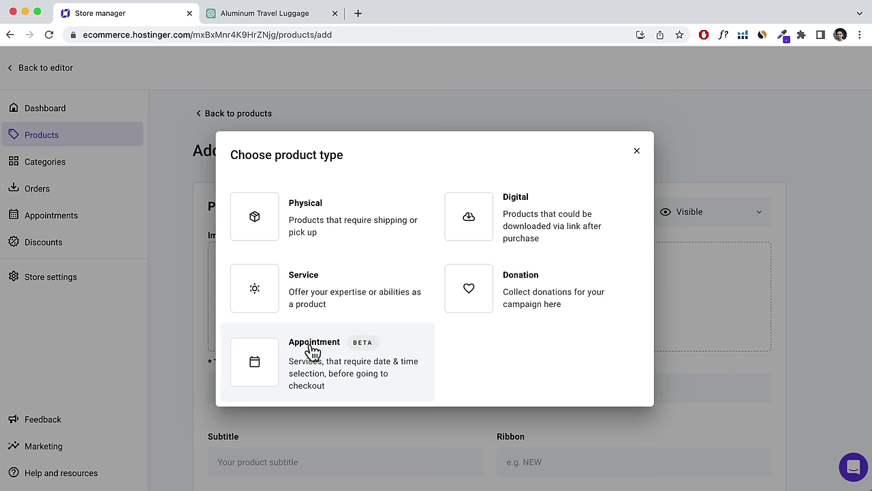
{"action": "left_click", "coordinate": [312, 351]}
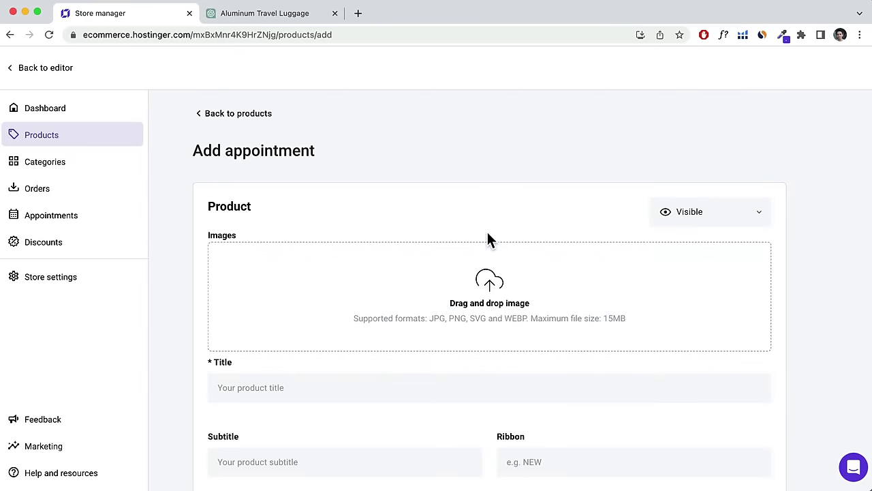
{"action": "scroll", "coordinate": [489, 231], "scroll_direction": "down", "scroll_amount": 2}
Create the Consultation Call appointment, subtitled '1 on 1', AU$200, online via Zoom, and save.
{"action": "left_click", "coordinate": [311, 318]}
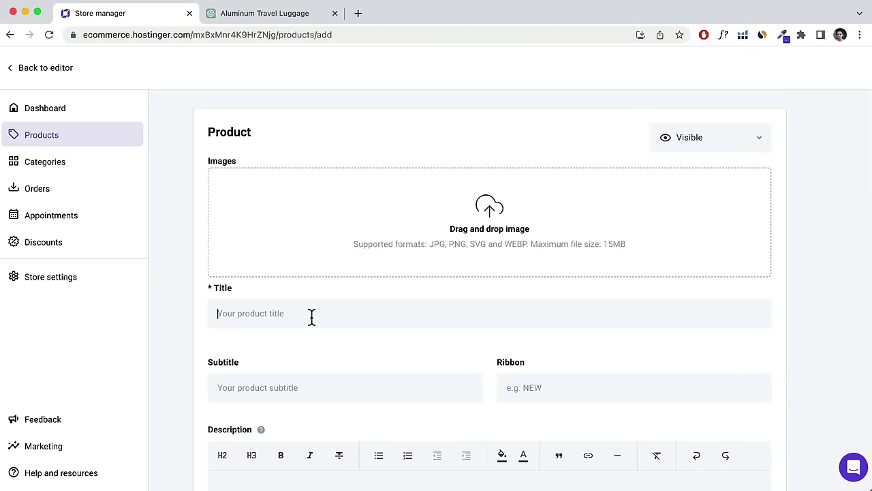
{"action": "type", "text": "Consultation Call"}
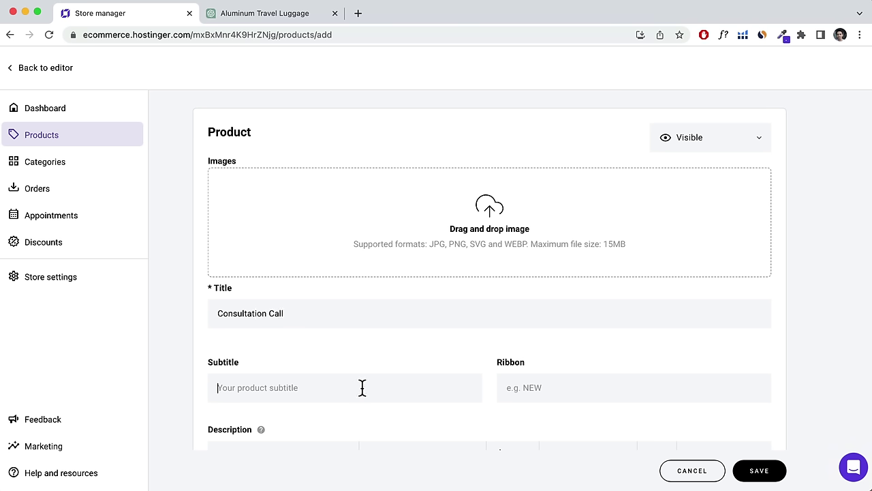
{"action": "type", "text": "1 on 1"}
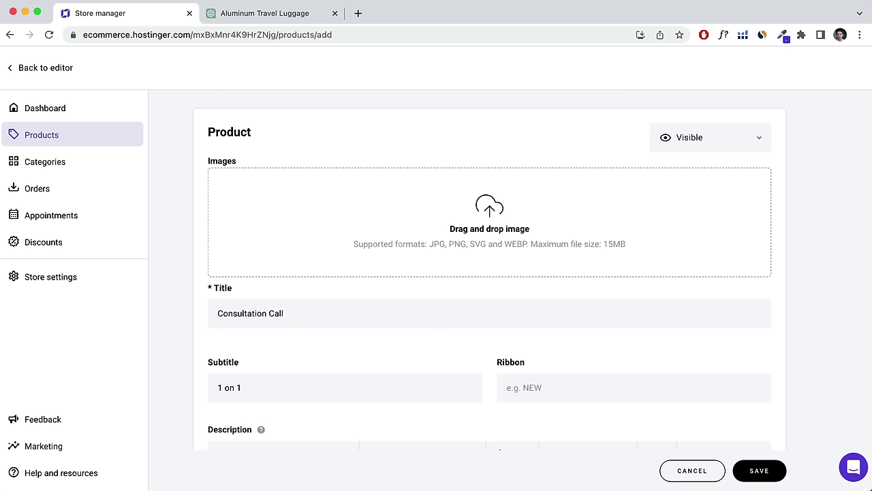
{"action": "scroll", "coordinate": [542, 343], "scroll_direction": "down", "scroll_amount": 2}
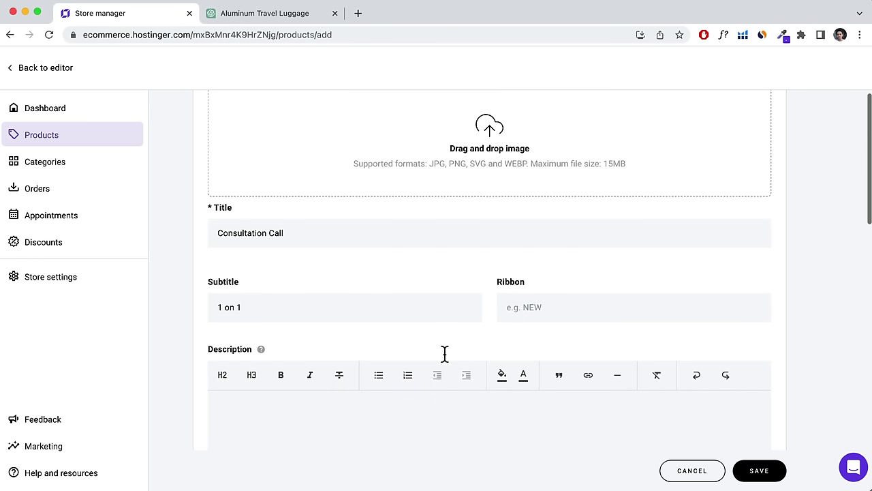
{"action": "scroll", "coordinate": [323, 404], "scroll_direction": "down", "scroll_amount": 2}
{"action": "left_click", "coordinate": [319, 400]}
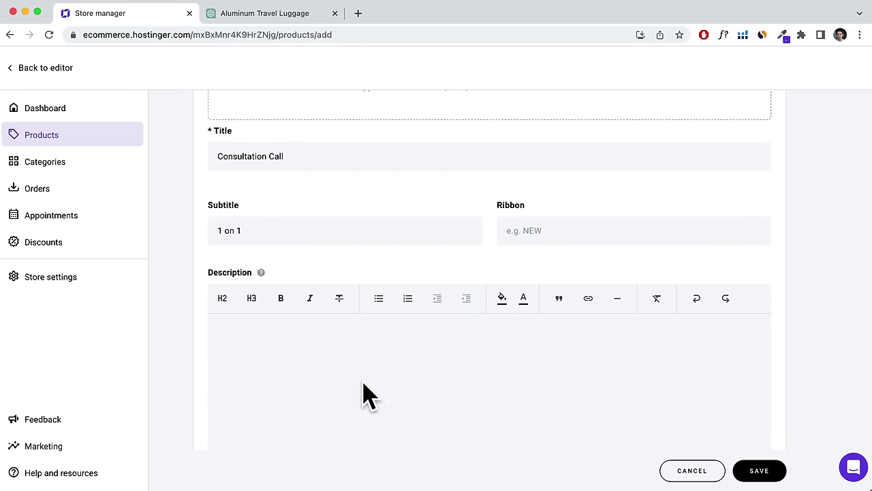
{"action": "scroll", "coordinate": [359, 386], "scroll_direction": "down", "scroll_amount": 5}
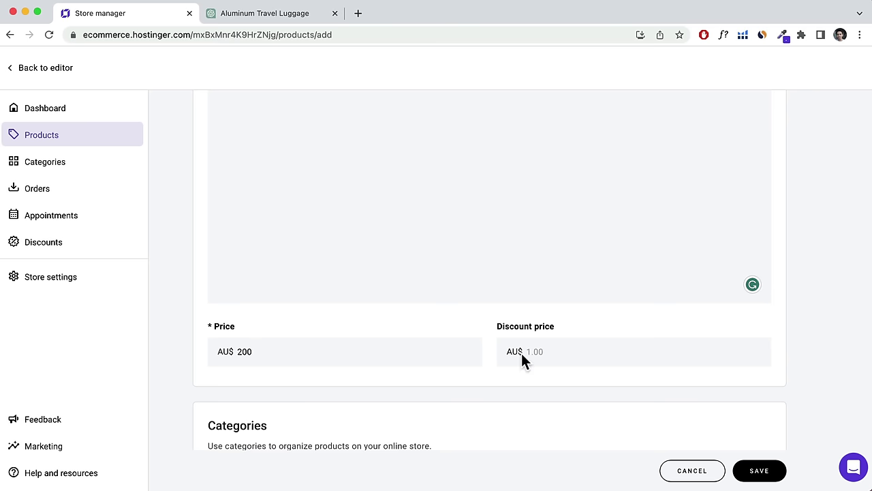
{"action": "scroll", "coordinate": [543, 356], "scroll_direction": "down", "scroll_amount": 2}
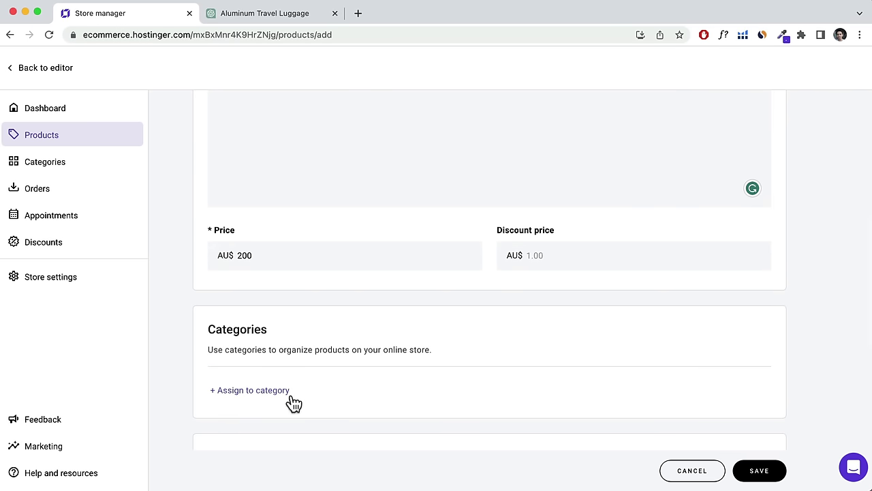
{"action": "scroll", "coordinate": [349, 369], "scroll_direction": "down", "scroll_amount": 4}
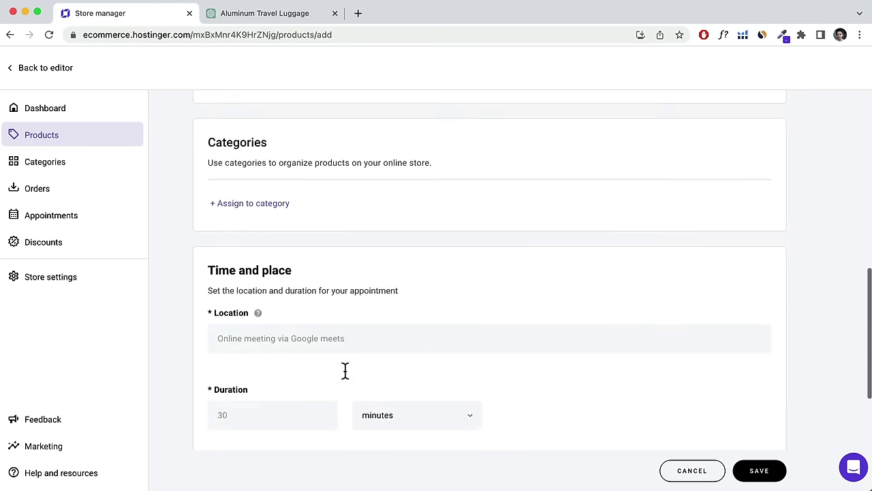
{"action": "left_click", "coordinate": [330, 338]}
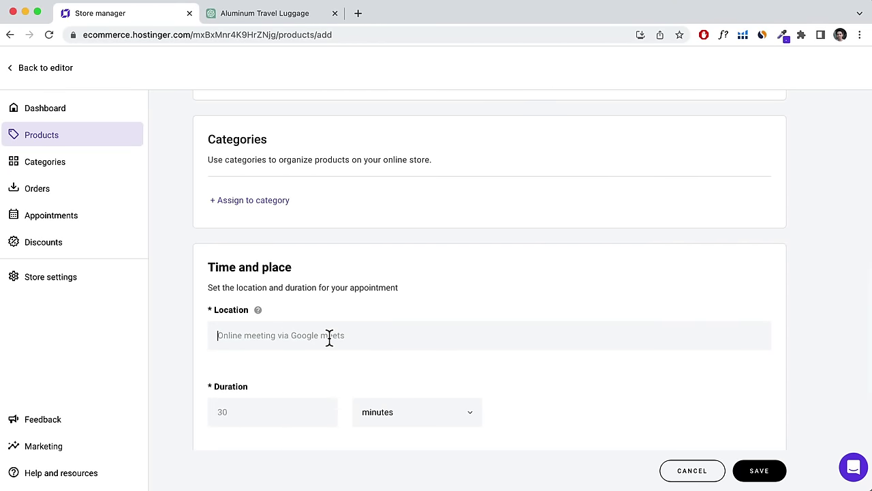
{"action": "type", "text": "Online meeting via Zoom"}
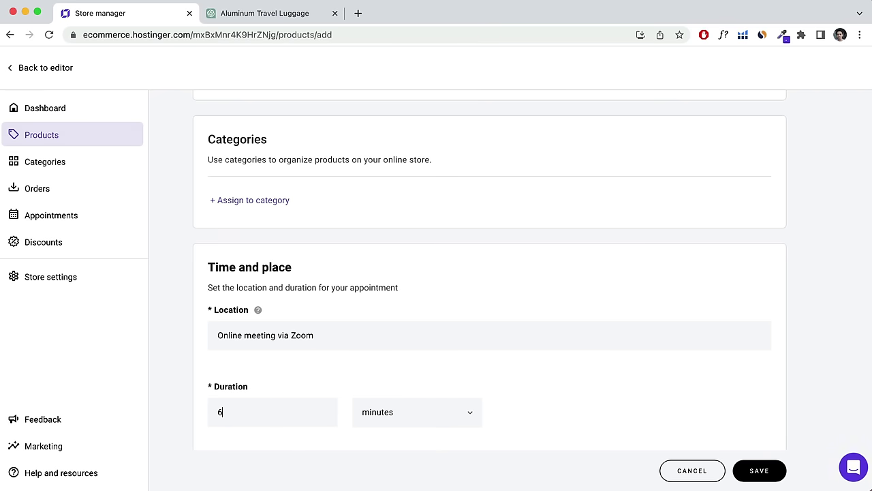
{"action": "left_click", "coordinate": [758, 473]}
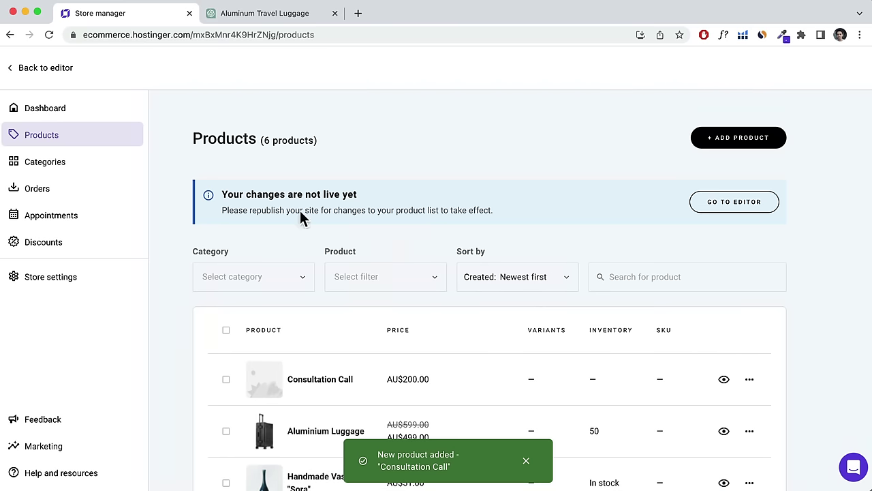
Preview the Store page and open the Consultation Call product page to check its details.
{"action": "left_click", "coordinate": [37, 67]}
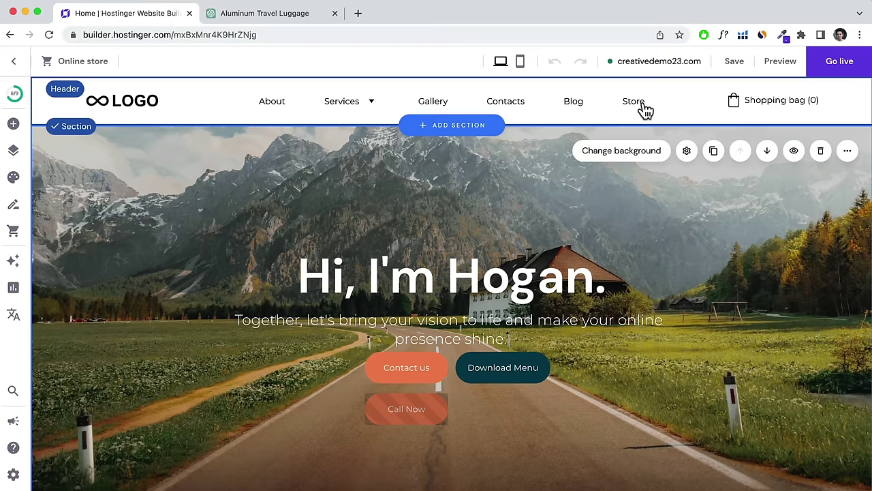
{"action": "left_click", "coordinate": [643, 109]}
{"action": "scroll", "coordinate": [567, 195], "scroll_direction": "up", "scroll_amount": 2}
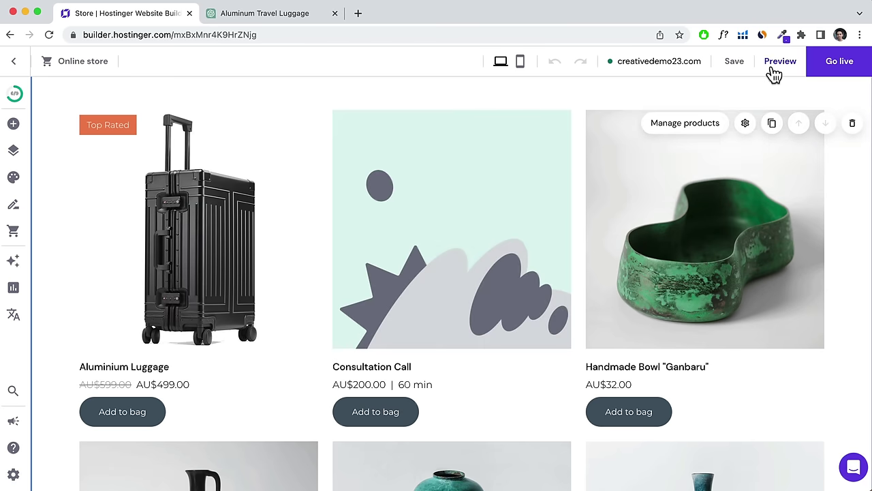
{"action": "left_click", "coordinate": [777, 65]}
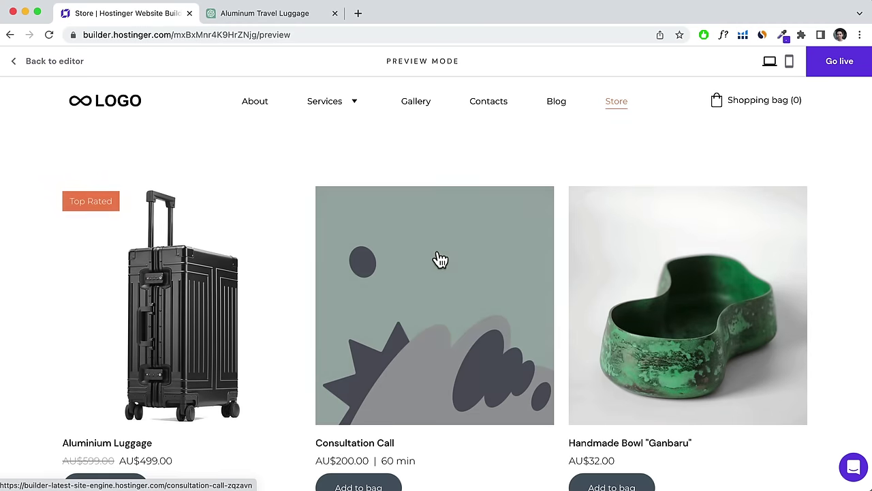
{"action": "left_click", "coordinate": [435, 255]}
{"action": "scroll", "coordinate": [439, 247], "scroll_direction": "down", "scroll_amount": 3}
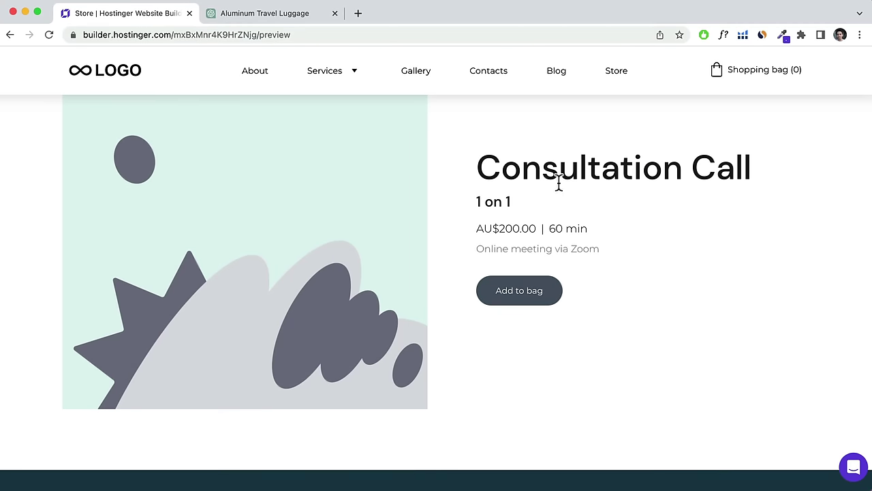
{"action": "scroll", "coordinate": [351, 236], "scroll_direction": "up", "scroll_amount": 3}
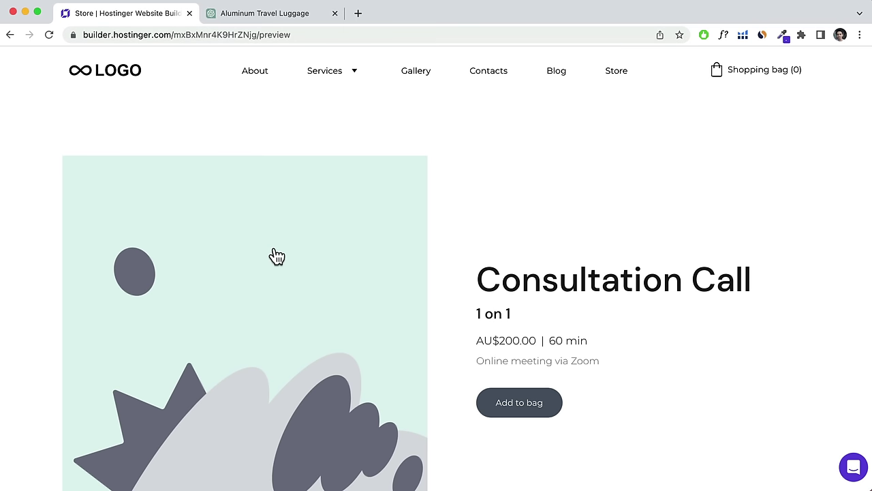
{"action": "scroll", "coordinate": [347, 273], "scroll_direction": "down", "scroll_amount": 3}
Test-book the Consultation Call for Tuesday, June 20 at 12:00 PM.
{"action": "left_click", "coordinate": [519, 317]}
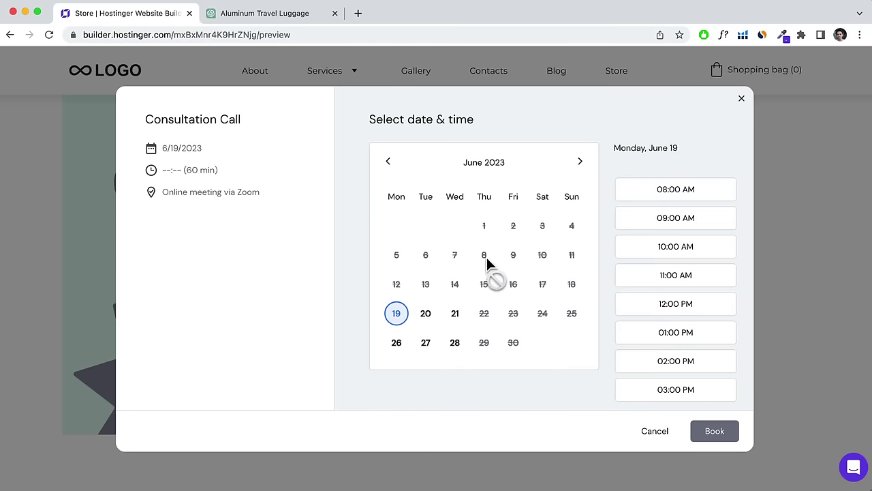
{"action": "left_click", "coordinate": [426, 317]}
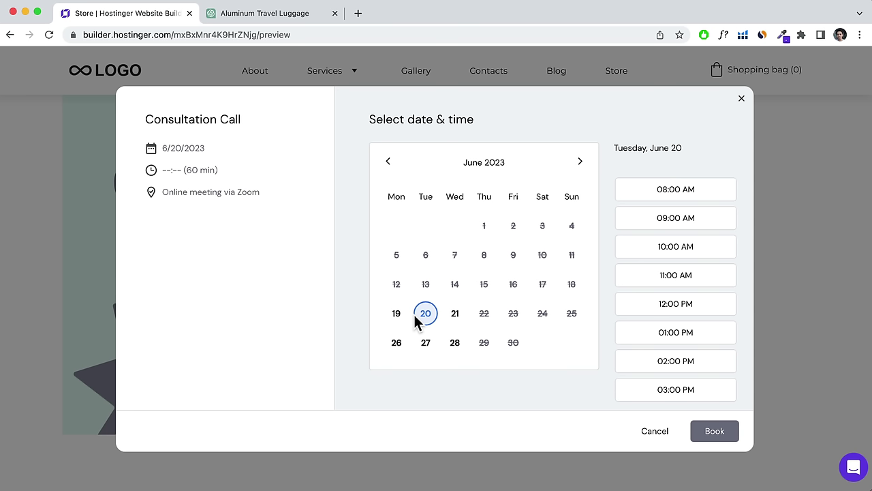
{"action": "left_click", "coordinate": [690, 306]}
{"action": "left_click", "coordinate": [717, 437]}
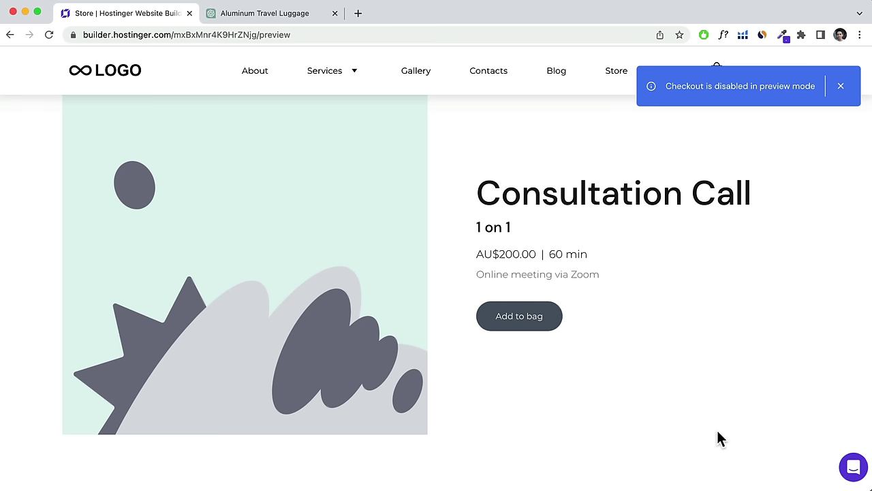
Dismiss the checkout-disabled notice and go back from preview to the editor.
{"action": "left_click", "coordinate": [841, 86]}
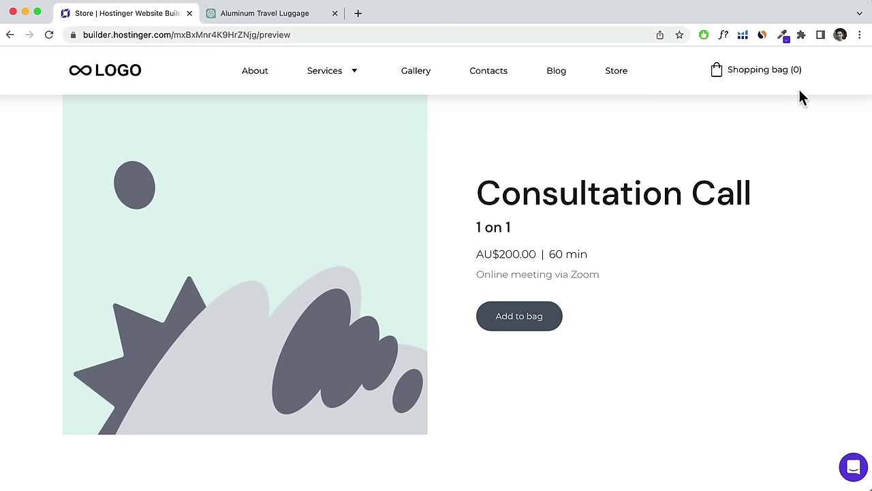
{"action": "scroll", "coordinate": [800, 97], "scroll_direction": "up", "scroll_amount": 3}
{"action": "left_click", "coordinate": [46, 66]}
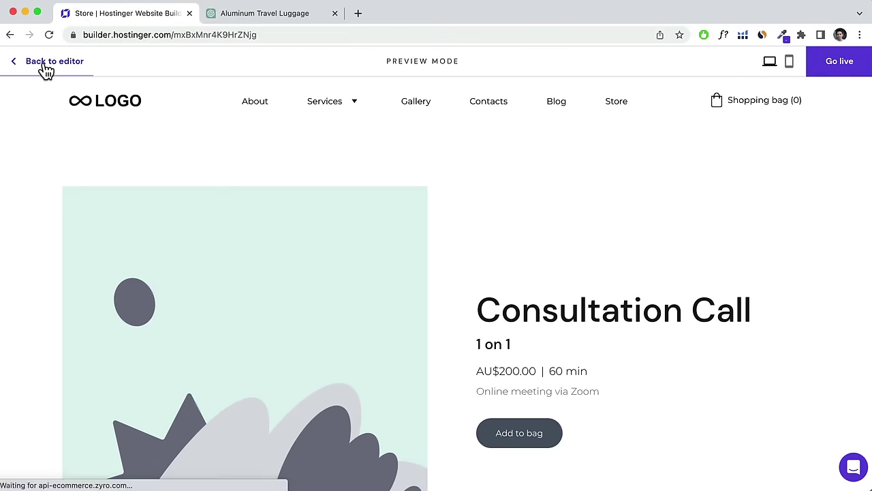
Launch the Home page SEO wizard from the site settings gear's SEO option.
{"action": "scroll", "coordinate": [339, 261], "scroll_direction": "down", "scroll_amount": 10}
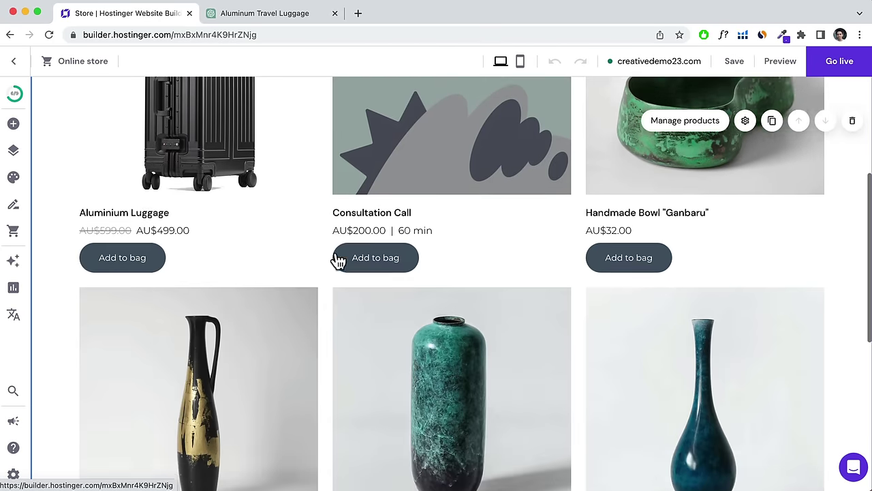
{"action": "scroll", "coordinate": [338, 261], "scroll_direction": "up", "scroll_amount": 10}
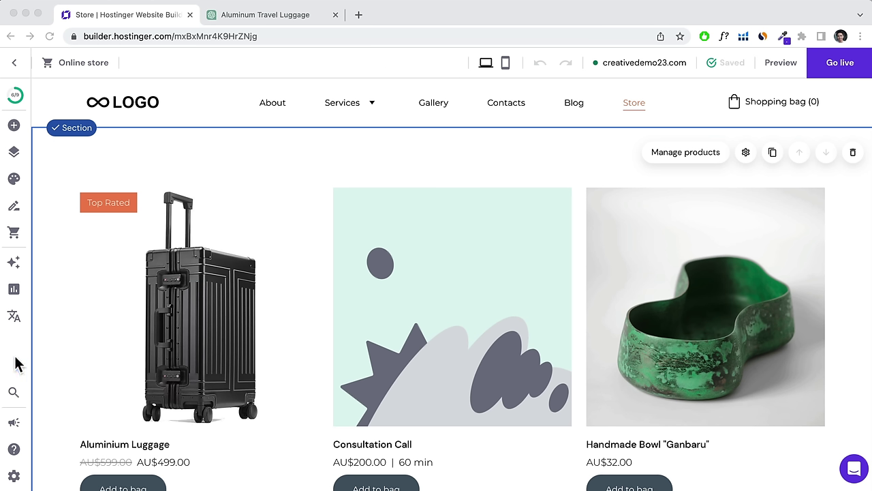
{"action": "left_click", "coordinate": [14, 477]}
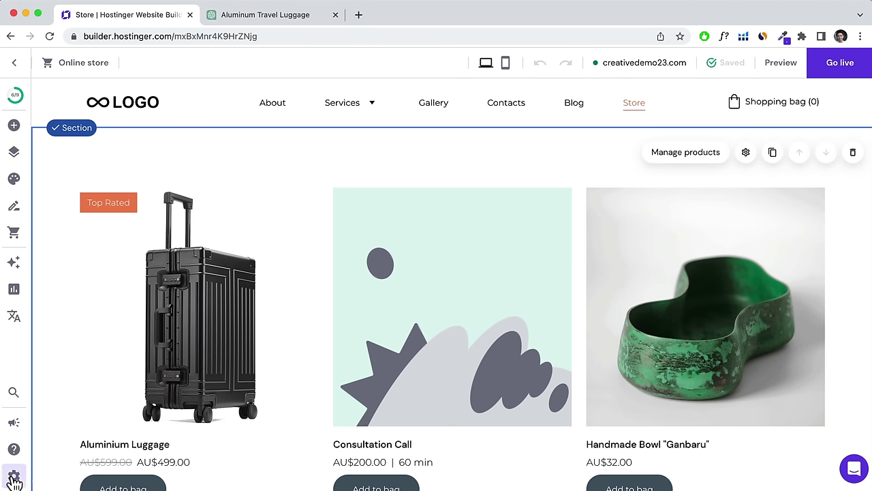
{"action": "left_click", "coordinate": [46, 374]}
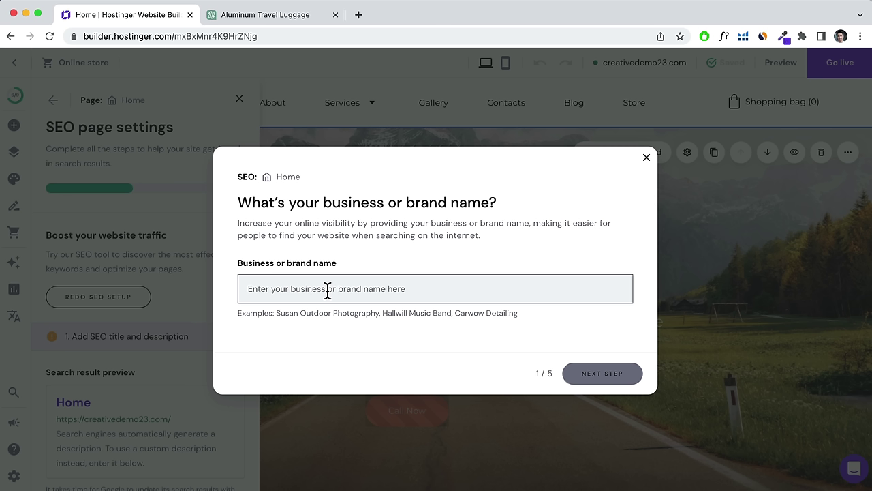
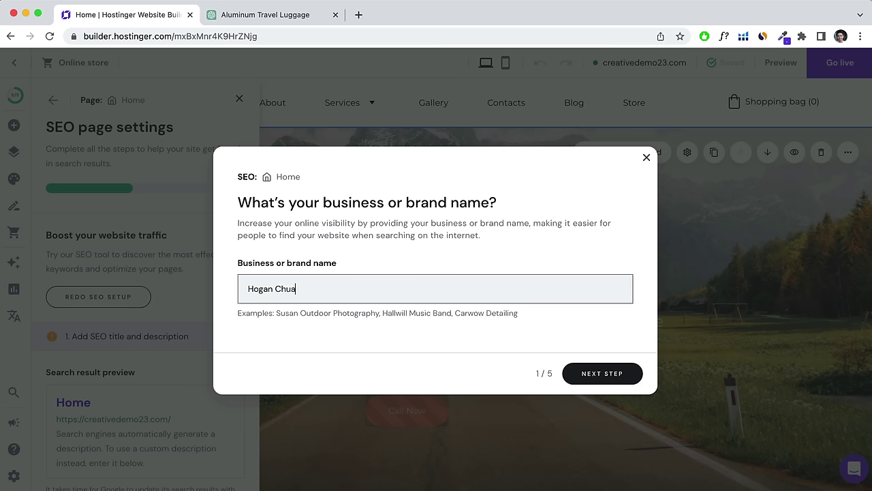
Enter the brand name and keep English as the page language.
{"action": "left_click", "coordinate": [596, 373]}
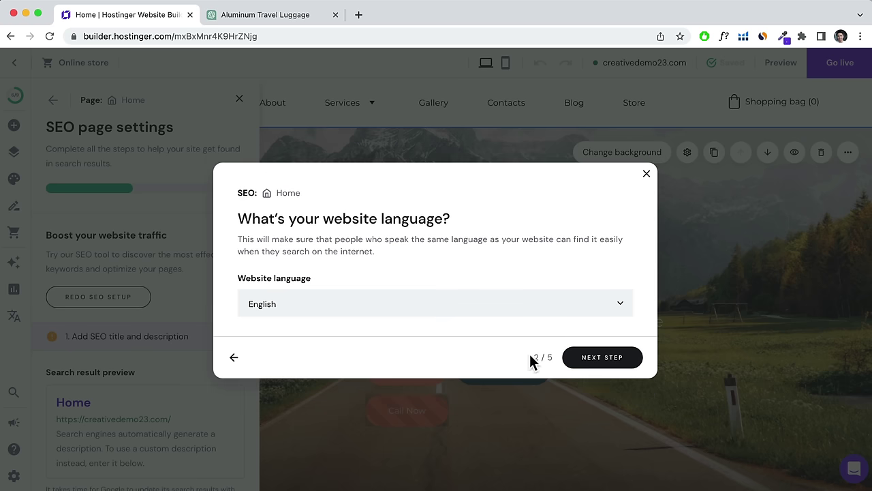
{"action": "left_click", "coordinate": [619, 360]}
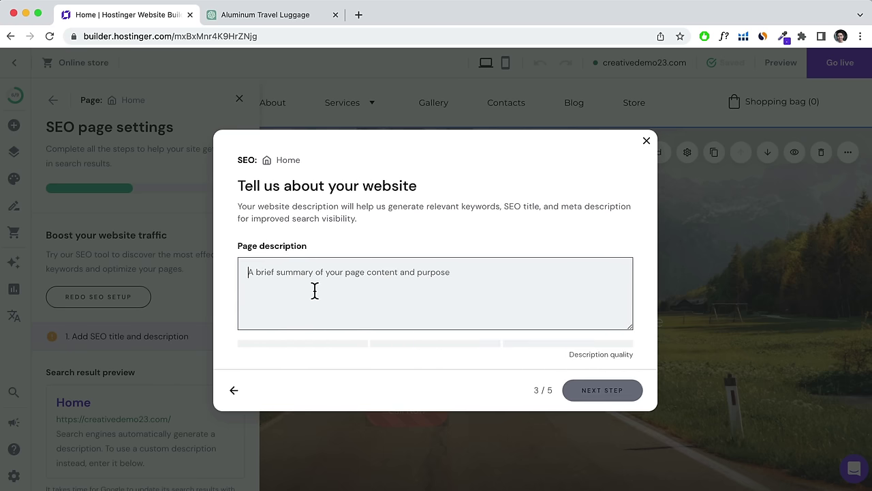
Paste the freelance web-design business description and submit it for keyword suggestions.
{"action": "left_click", "coordinate": [295, 283]}
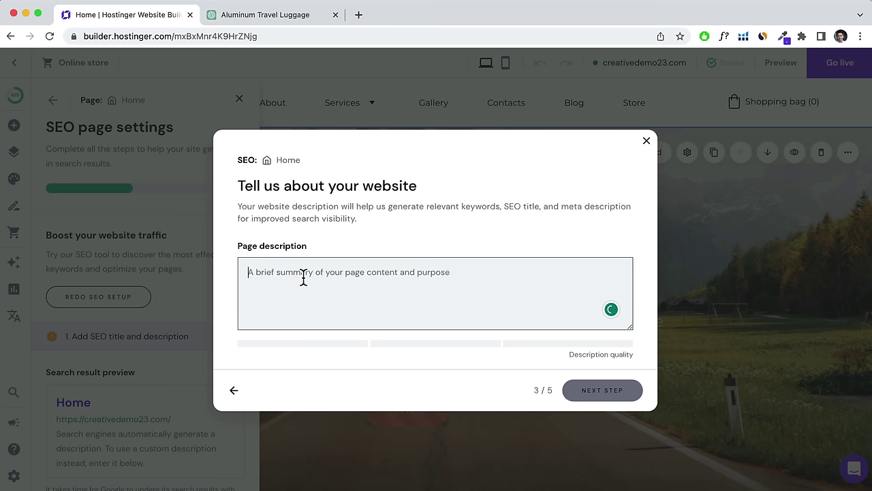
{"action": "type", "text": "I am creating a website for a freelance website designer and developer. We also offer branding and photography services in order to create the best result possible for our clients. Our bespoke packages start from $3000. We normally work with individuals and small to medium-sized businesses."}
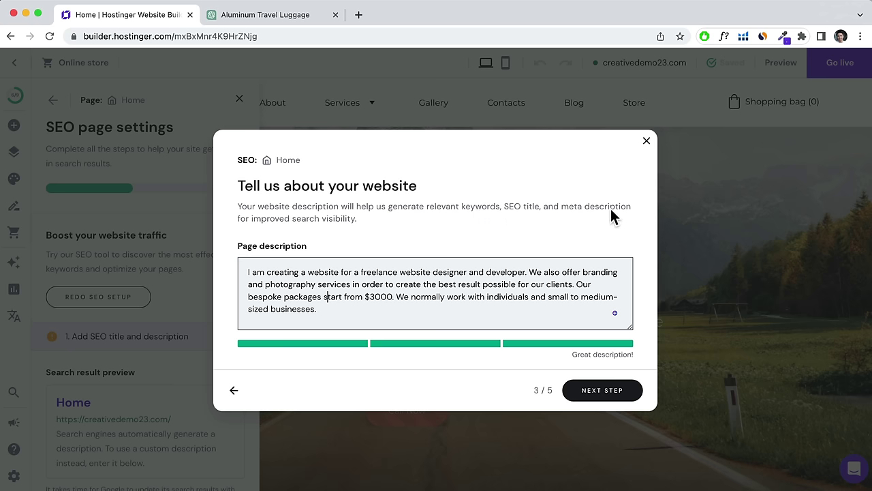
{"action": "left_click", "coordinate": [593, 391]}
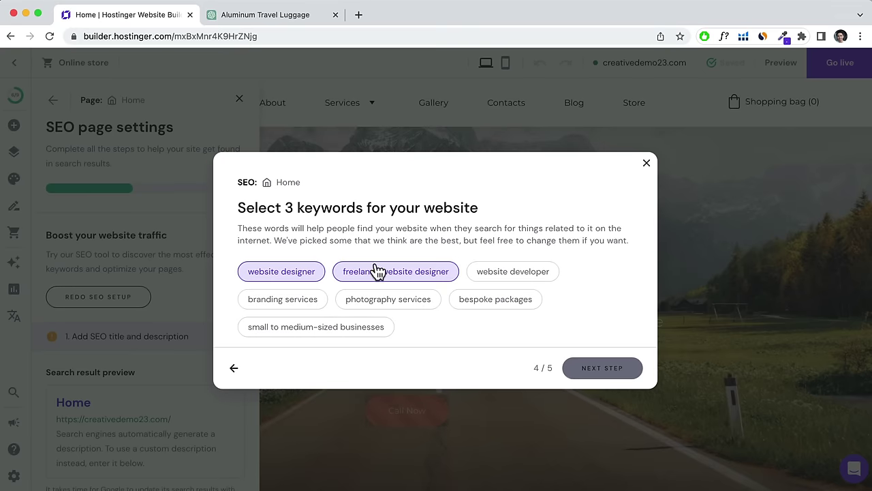
Choose freelance website designer, branding services and website developer as keywords, dropping website designer.
{"action": "left_click", "coordinate": [503, 278]}
{"action": "left_click", "coordinate": [279, 304]}
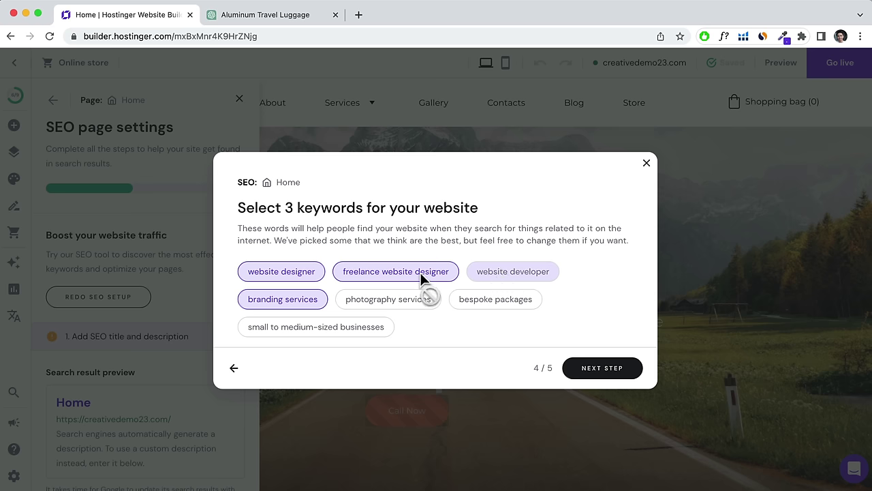
{"action": "left_click", "coordinate": [315, 276]}
{"action": "left_click", "coordinate": [488, 280]}
{"action": "left_click", "coordinate": [593, 369]}
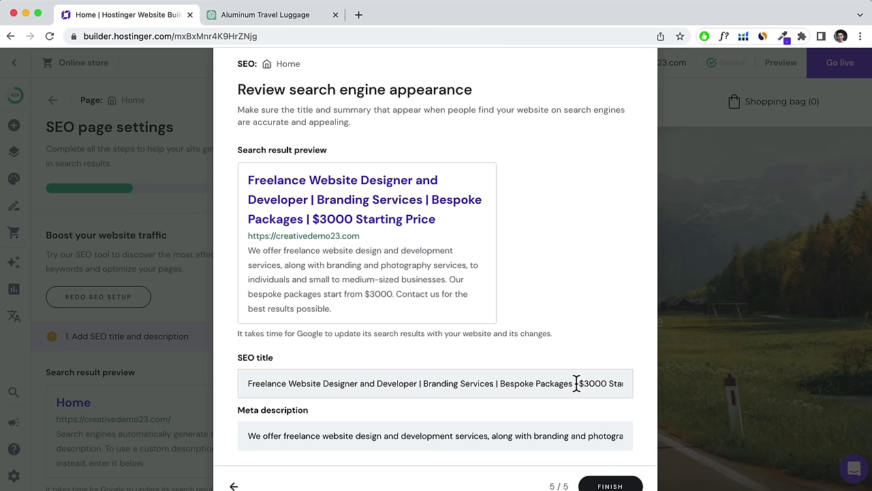
Replace the '| $3000 Starting Price' ending of the SEO title with the owner's name.
{"action": "left_click_drag", "start_coordinate": [575, 383], "coordinate": [654, 393]}
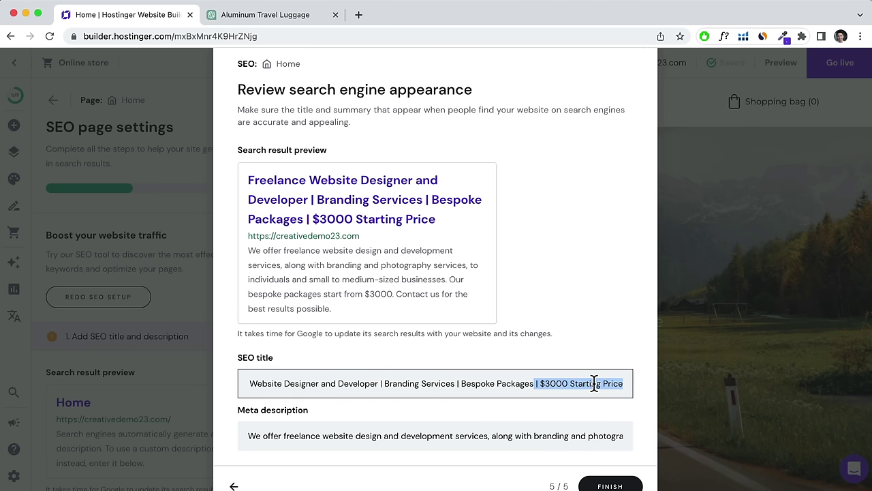
{"action": "key", "text": "BackSpace"}
{"action": "type", "text": "– "}
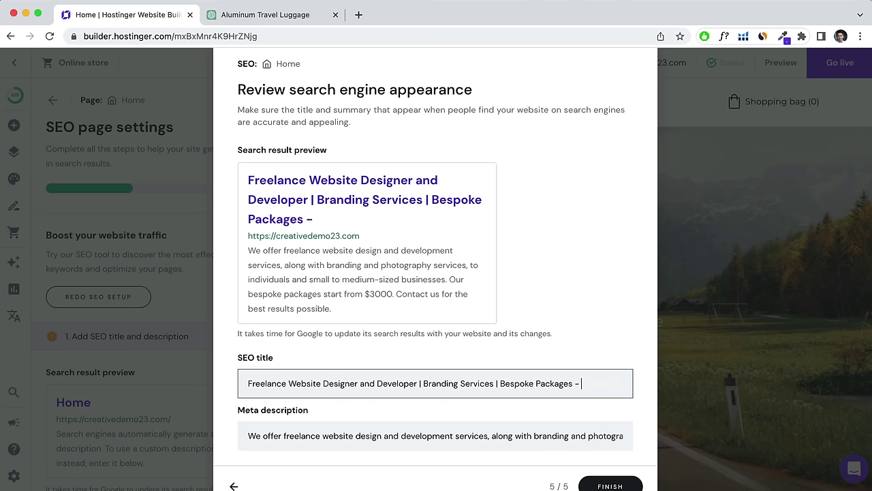
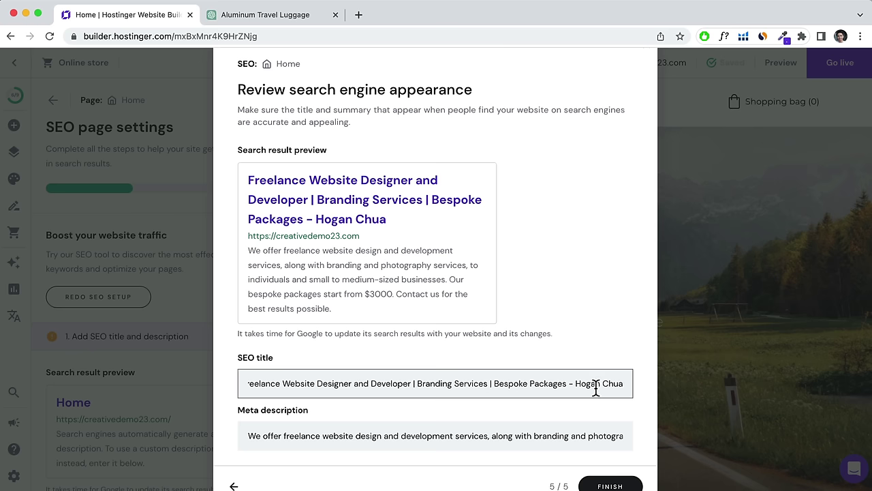
Review the generated meta description, finish the SEO setup and dismiss the optimized notice.
{"action": "left_click", "coordinate": [348, 435]}
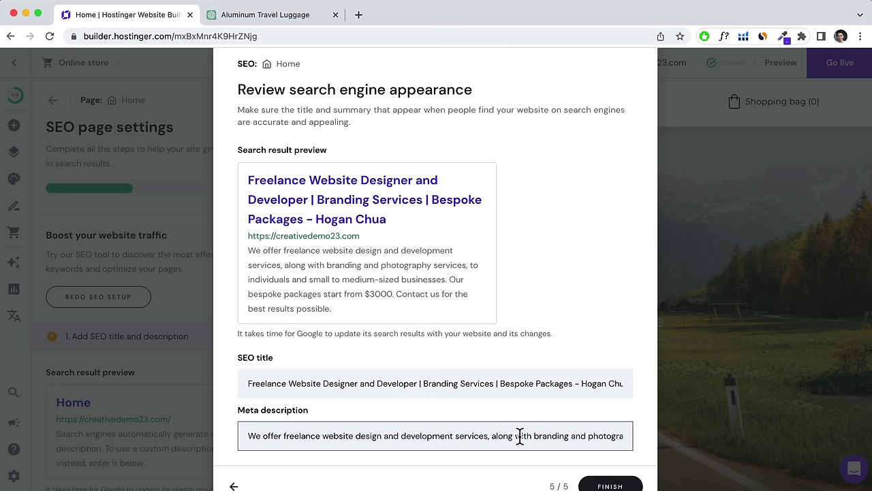
{"action": "left_click", "coordinate": [614, 486]}
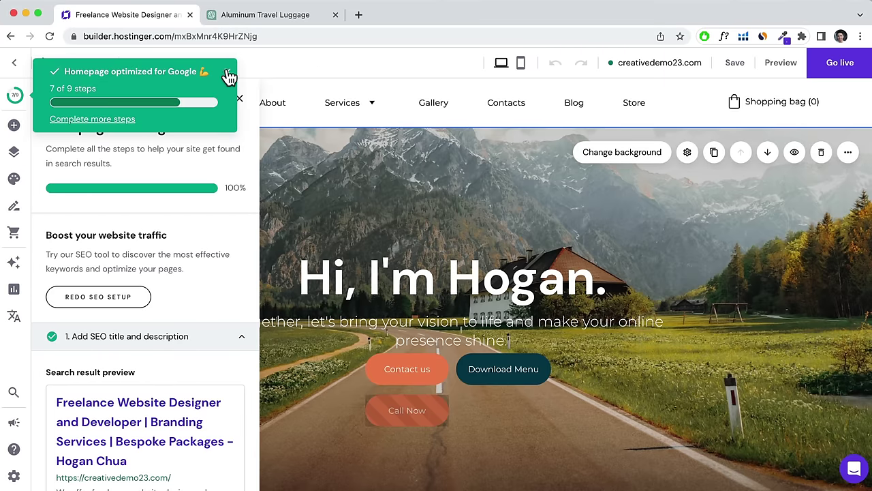
{"action": "left_click", "coordinate": [228, 77]}
{"action": "scroll", "coordinate": [152, 344], "scroll_direction": "down", "scroll_amount": 2}
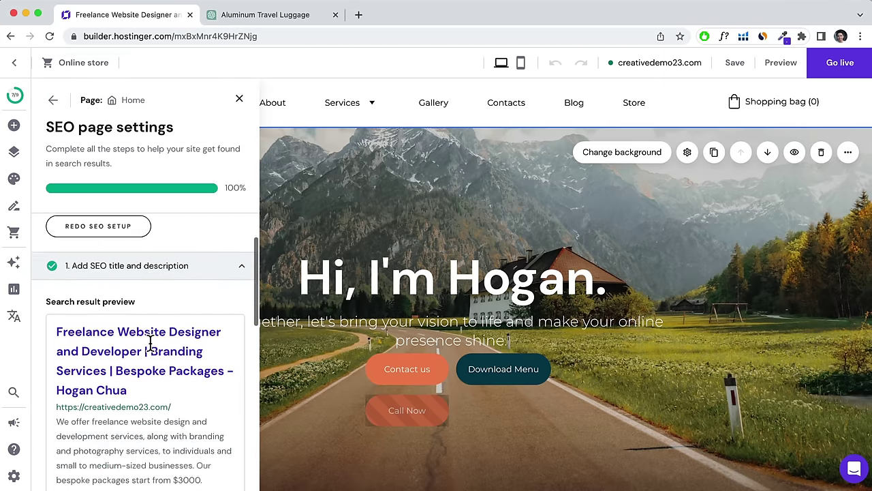
{"action": "scroll", "coordinate": [150, 341], "scroll_direction": "down", "scroll_amount": 7}
{"action": "scroll", "coordinate": [152, 339], "scroll_direction": "up", "scroll_amount": 3}
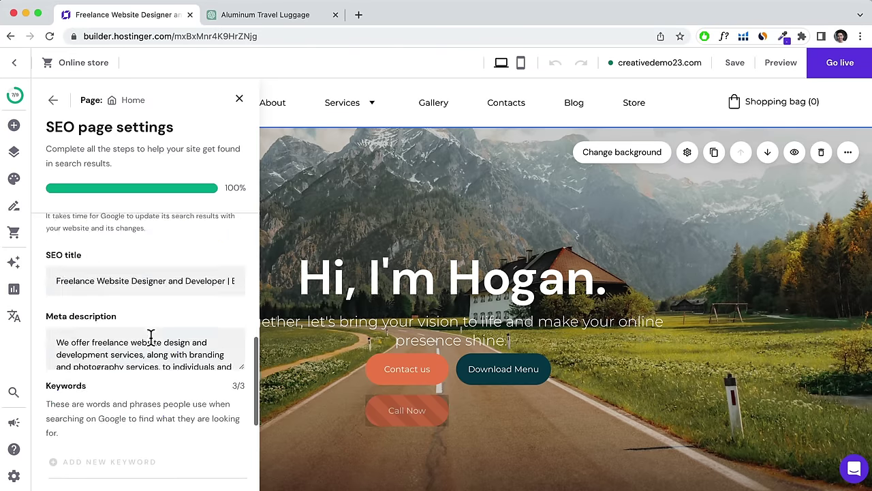
{"action": "scroll", "coordinate": [151, 339], "scroll_direction": "up", "scroll_amount": 8}
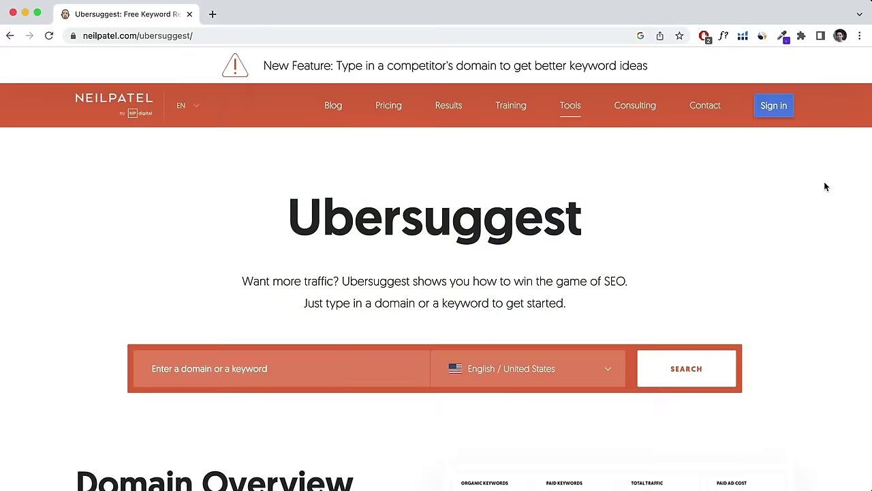
{"action": "scroll", "coordinate": [825, 186], "scroll_direction": "down", "scroll_amount": 3}
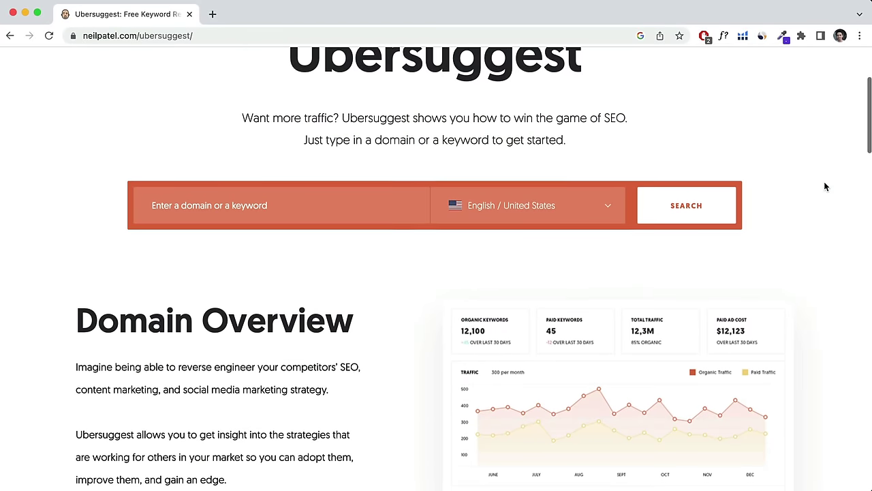
{"action": "scroll", "coordinate": [823, 186], "scroll_direction": "down", "scroll_amount": 3}
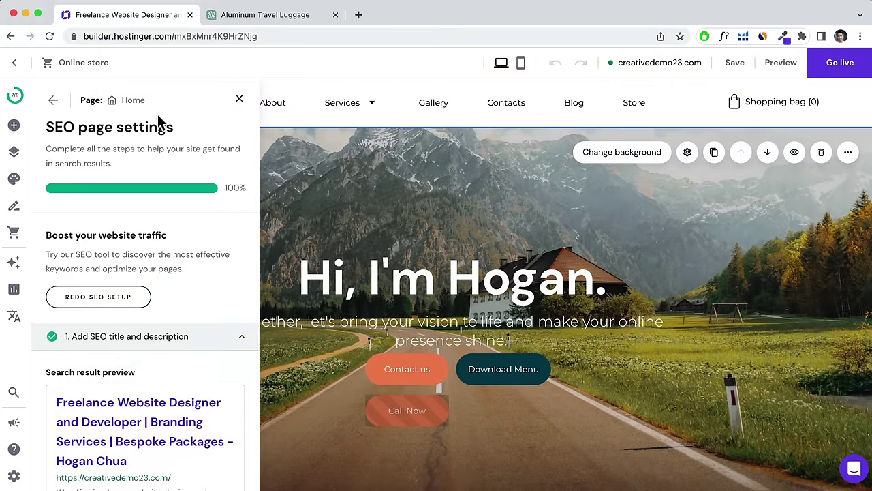
Close the Home SEO panel and view the site-wide SEO page list, with only Home complete.
{"action": "left_click", "coordinate": [239, 99]}
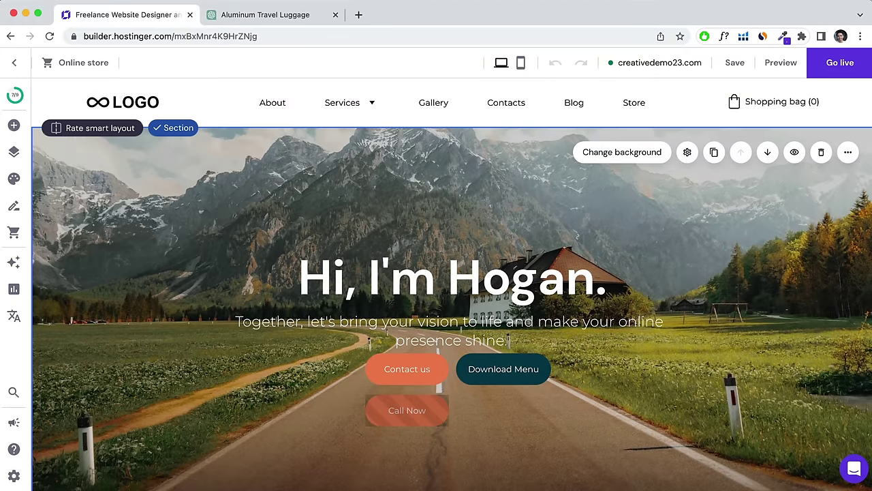
{"action": "left_click", "coordinate": [14, 476]}
{"action": "left_click", "coordinate": [48, 370]}
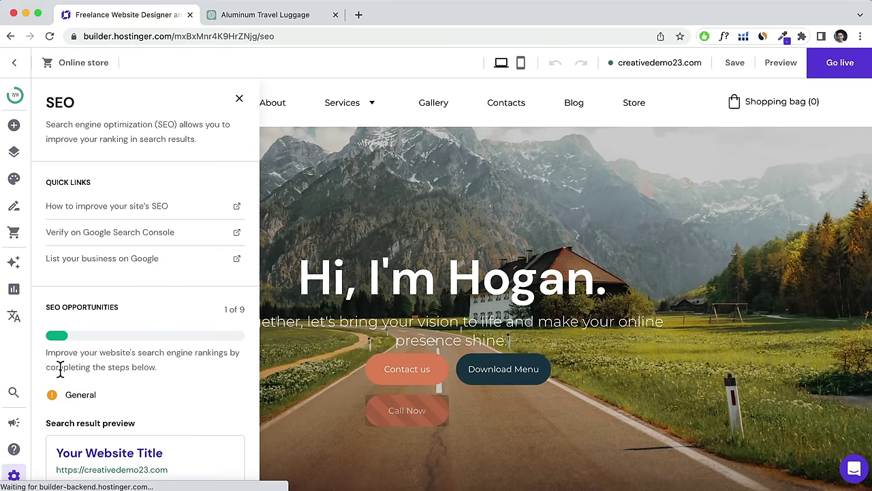
{"action": "scroll", "coordinate": [93, 348], "scroll_direction": "down", "scroll_amount": 10}
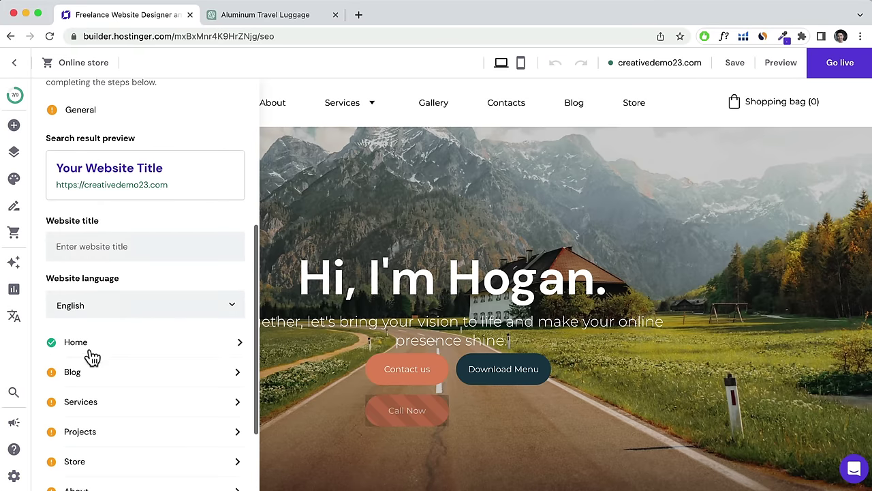
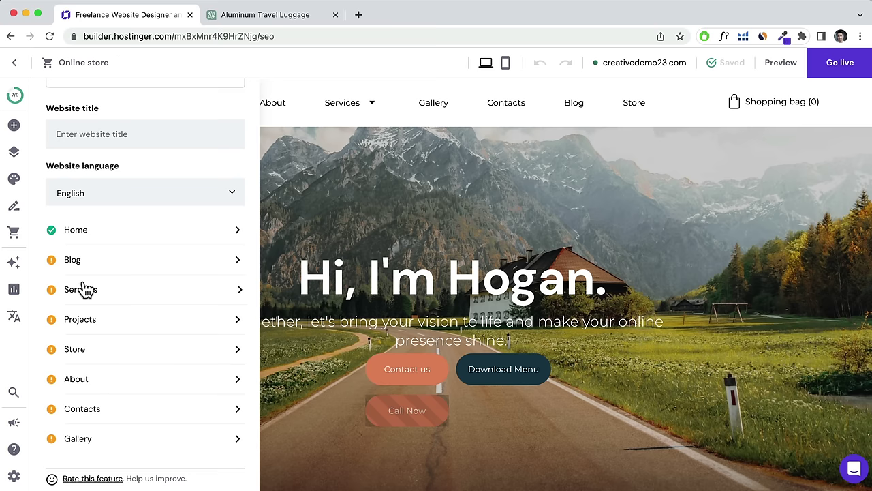
In General settings, set the white-on-black-favicon image as the site favicon and save.
{"action": "scroll", "coordinate": [130, 238], "scroll_direction": "up", "scroll_amount": 2}
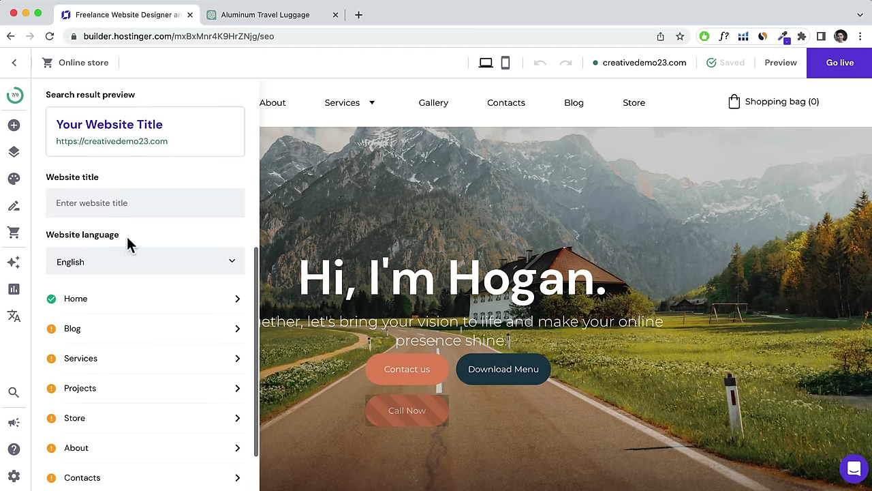
{"action": "scroll", "coordinate": [126, 242], "scroll_direction": "up", "scroll_amount": 5}
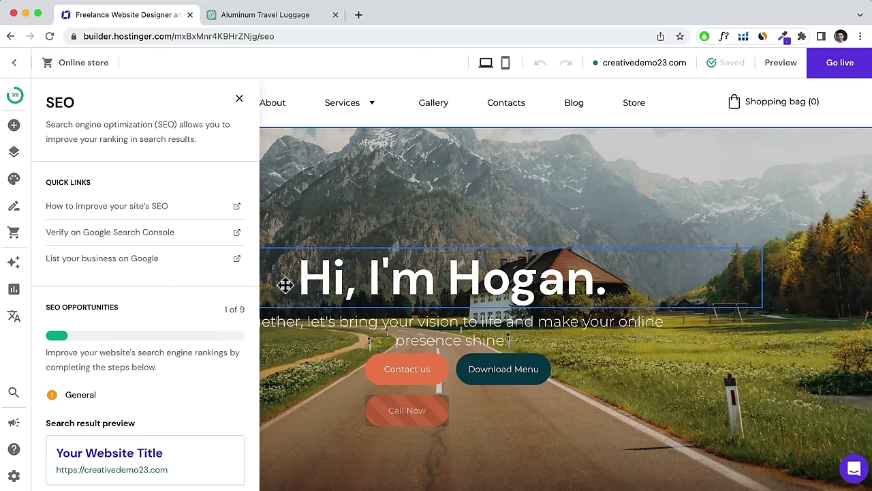
{"action": "left_click", "coordinate": [15, 477]}
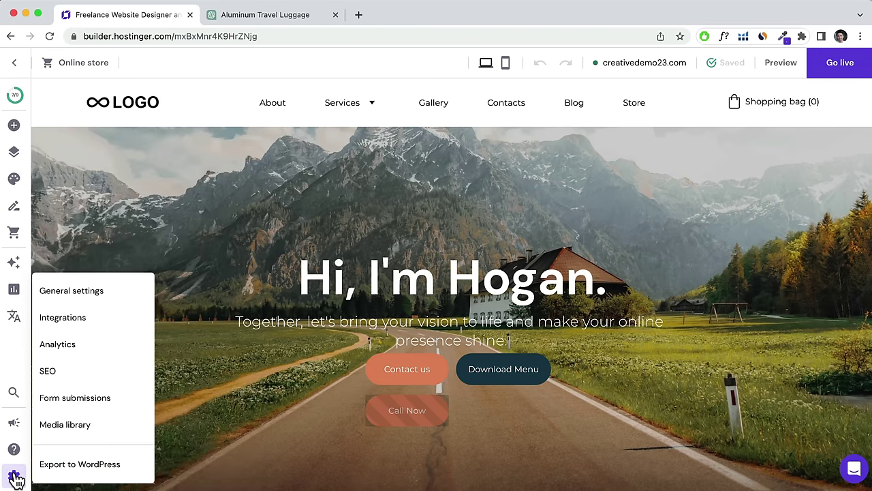
{"action": "left_click", "coordinate": [79, 293]}
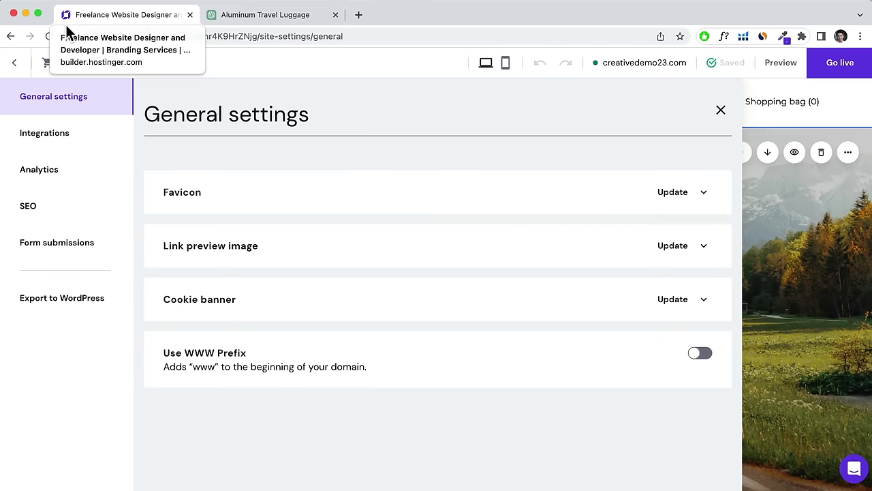
{"action": "left_click", "coordinate": [687, 194]}
{"action": "left_click", "coordinate": [306, 303]}
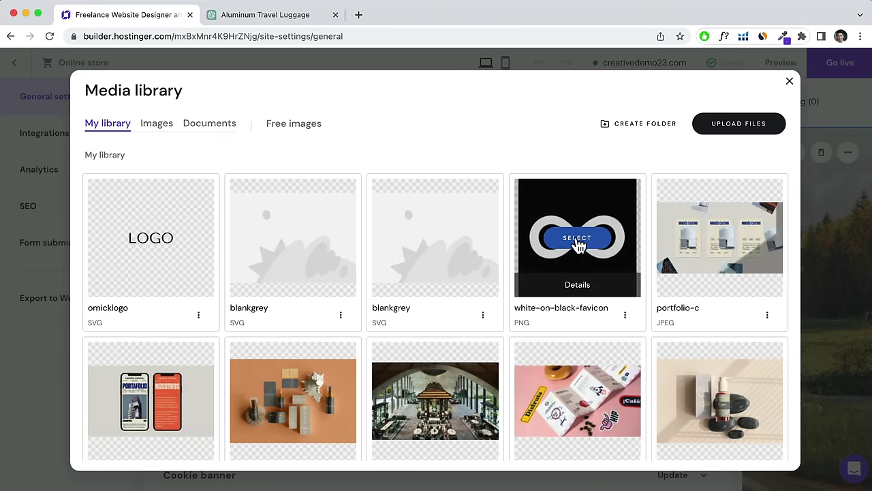
{"action": "left_click", "coordinate": [578, 240]}
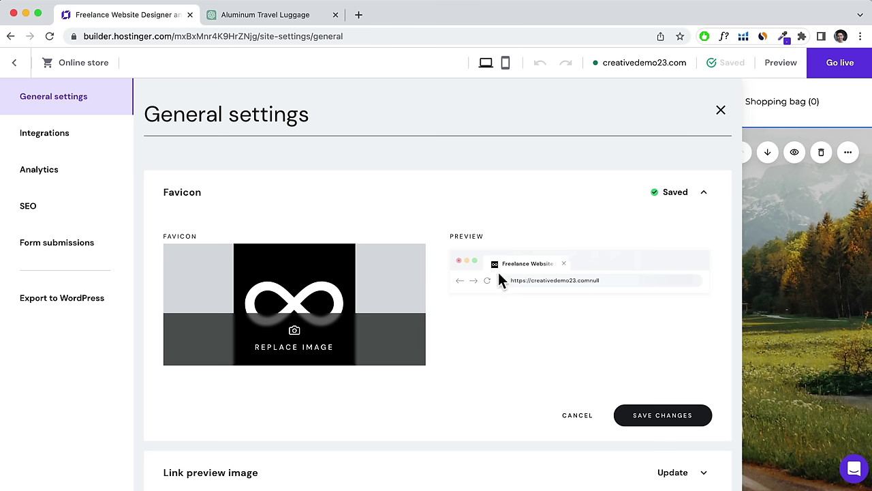
{"action": "scroll", "coordinate": [499, 272], "scroll_direction": "down", "scroll_amount": 2}
{"action": "left_click", "coordinate": [685, 348]}
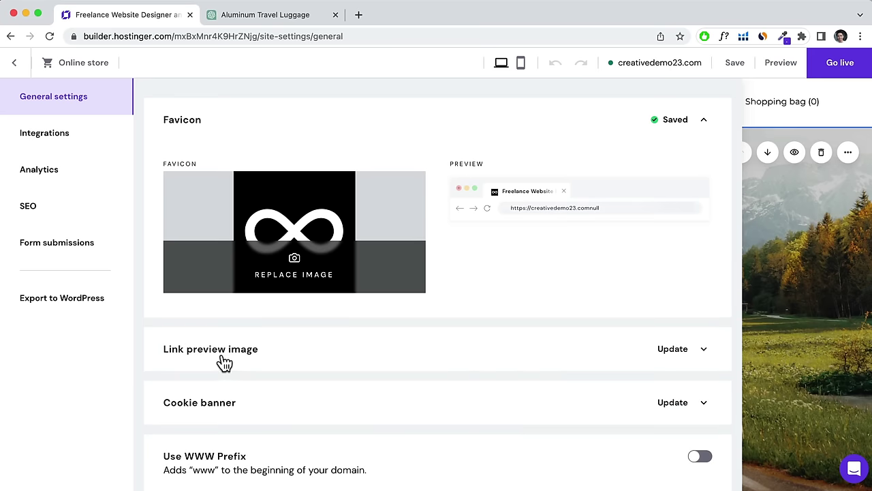
Set the 'about' photo as the site's link preview image.
{"action": "left_click", "coordinate": [250, 355]}
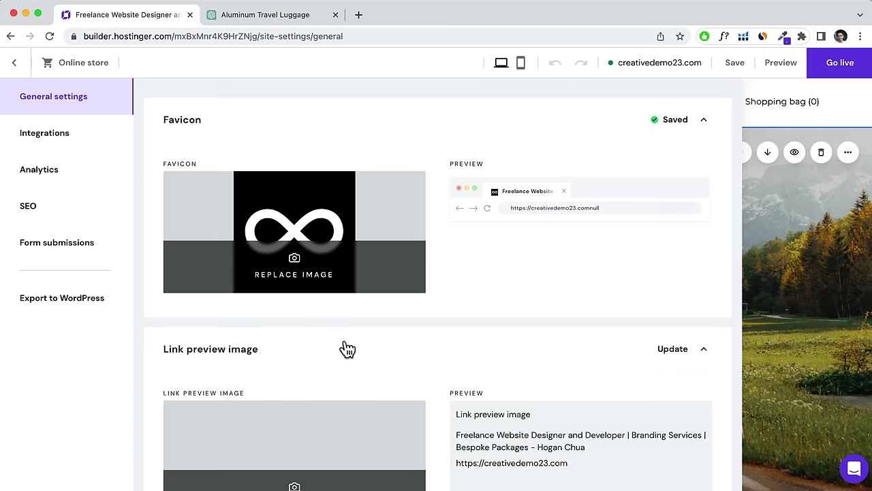
{"action": "scroll", "coordinate": [344, 348], "scroll_direction": "down", "scroll_amount": 3}
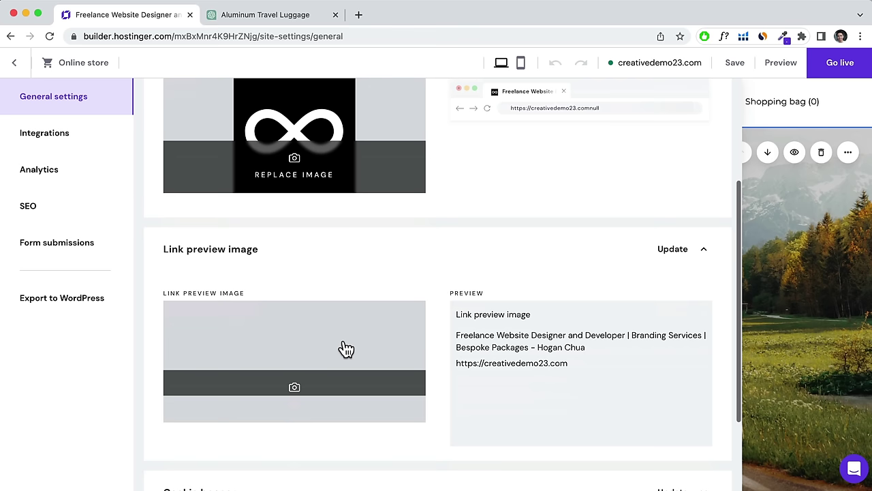
{"action": "left_click", "coordinate": [304, 343]}
{"action": "scroll", "coordinate": [541, 279], "scroll_direction": "down", "scroll_amount": 3}
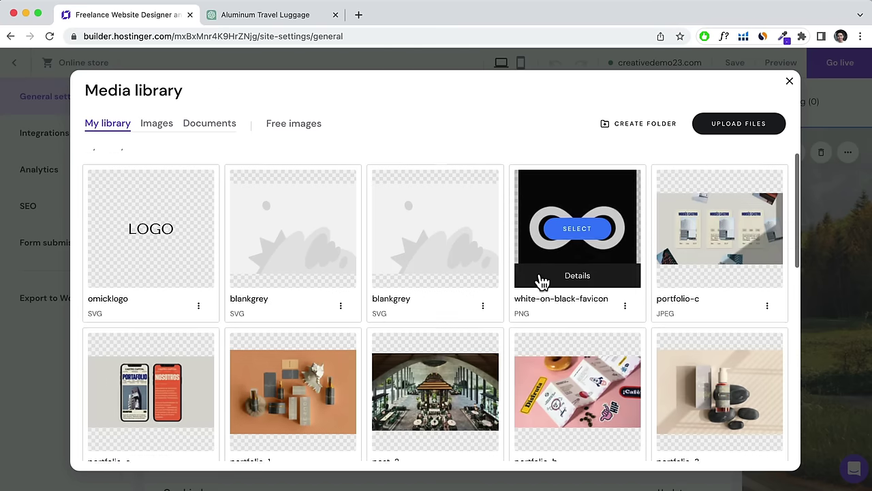
{"action": "scroll", "coordinate": [541, 281], "scroll_direction": "down", "scroll_amount": 8}
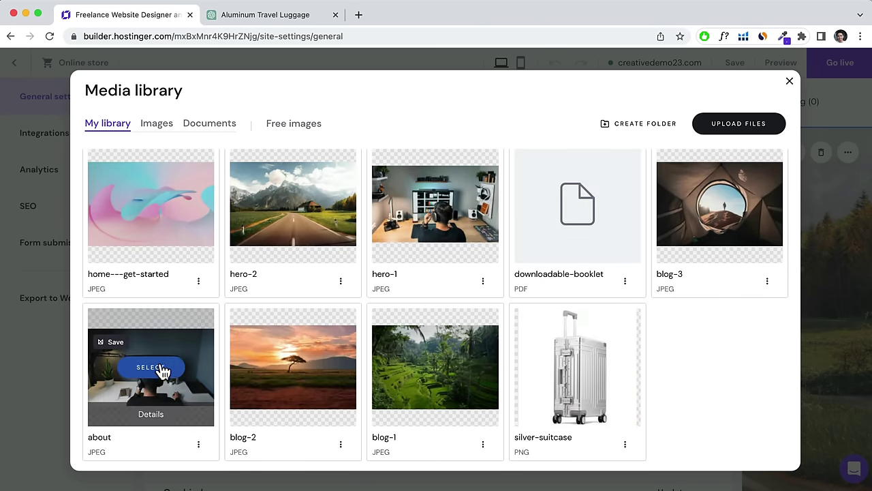
{"action": "left_click", "coordinate": [151, 366]}
{"action": "scroll", "coordinate": [586, 236], "scroll_direction": "down", "scroll_amount": 3}
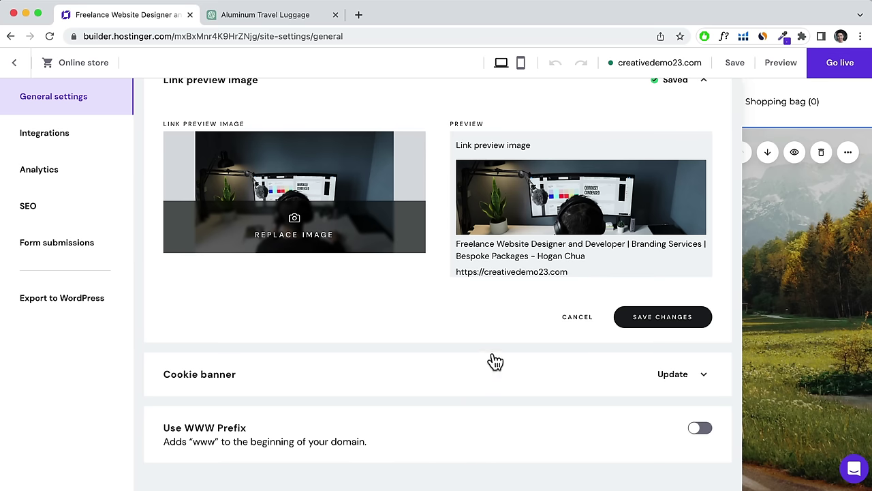
{"action": "left_click", "coordinate": [64, 138]}
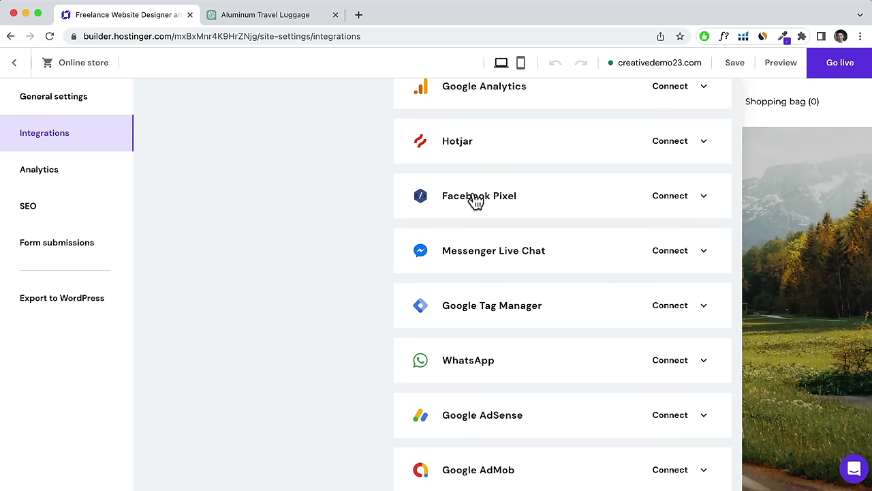
Browse the Analytics and Form submissions settings pages, then go back to the page editor.
{"action": "scroll", "coordinate": [489, 272], "scroll_direction": "down", "scroll_amount": 1}
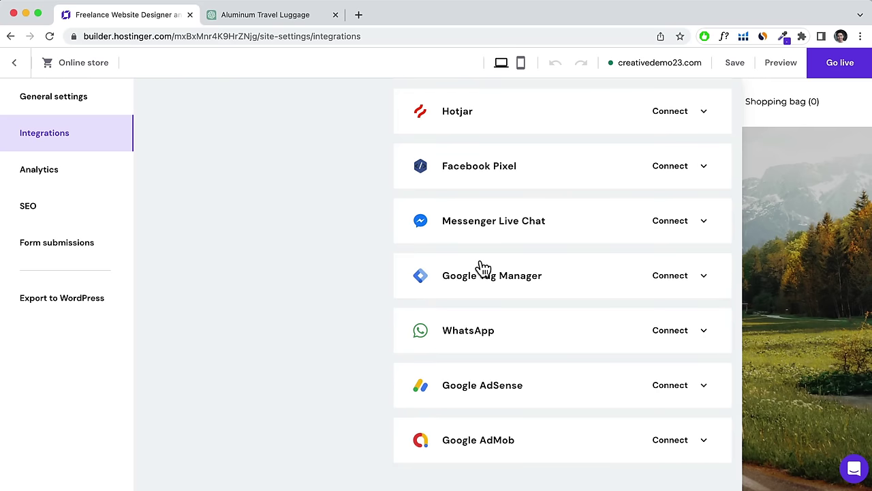
{"action": "left_click", "coordinate": [42, 179]}
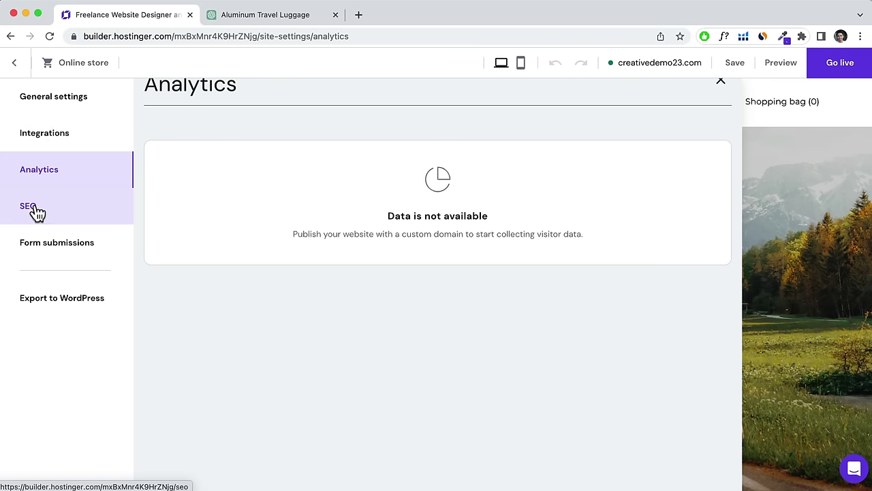
{"action": "left_click", "coordinate": [45, 250]}
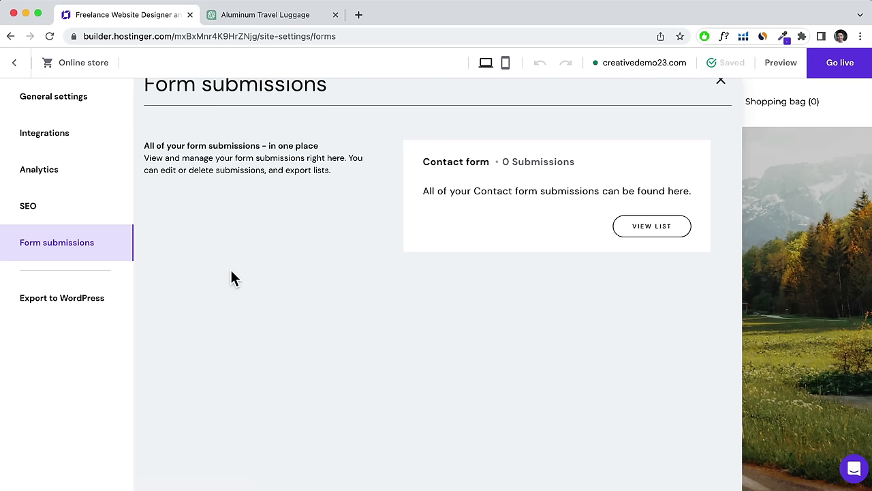
{"action": "left_click", "coordinate": [21, 72]}
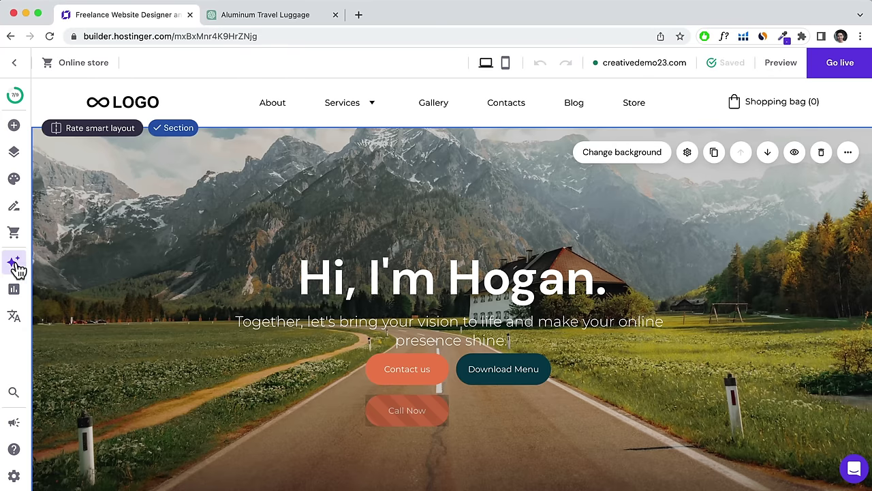
Run AI Heatmap on the homepage and scroll through the generated attention map.
{"action": "left_click", "coordinate": [14, 265]}
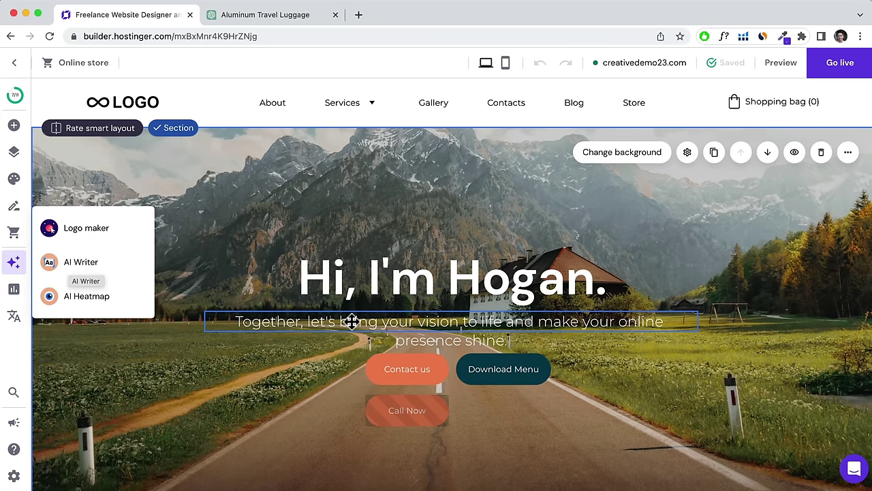
{"action": "left_click", "coordinate": [392, 321]}
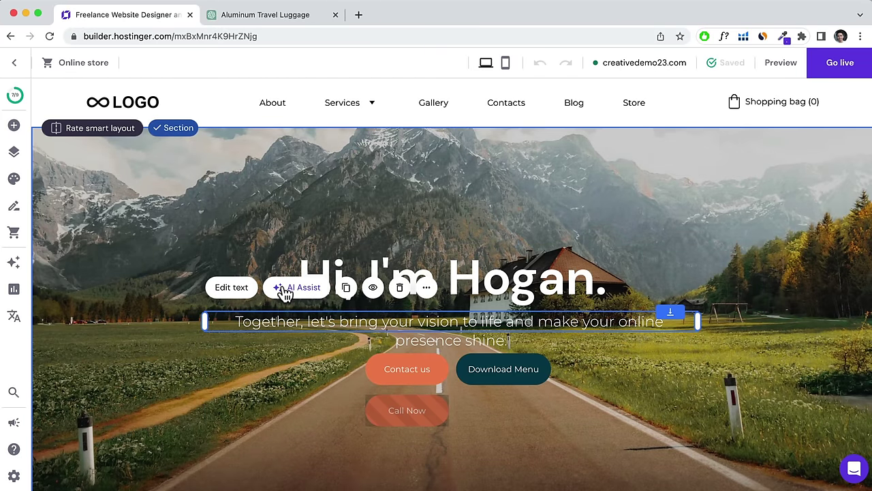
{"action": "left_click", "coordinate": [14, 261]}
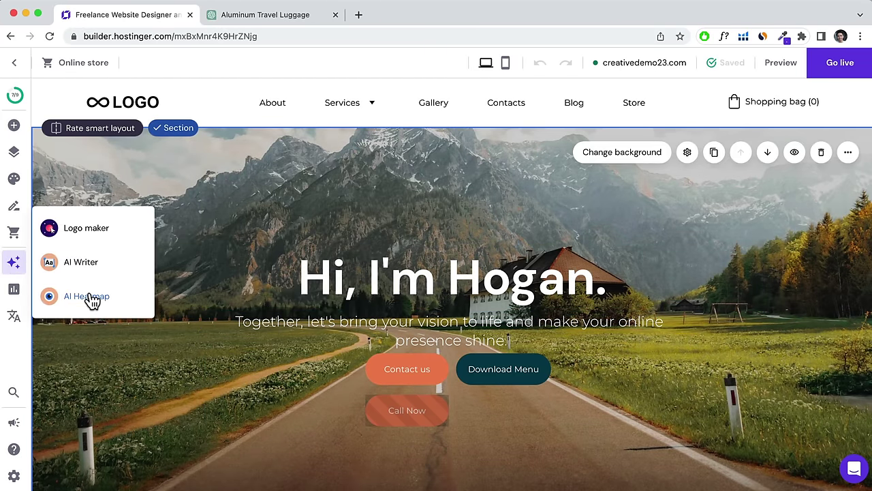
{"action": "left_click", "coordinate": [89, 296]}
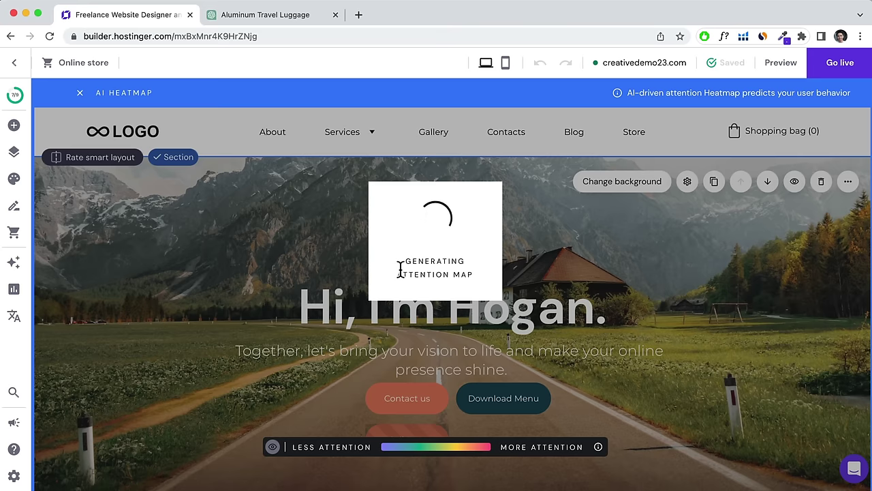
{"action": "scroll", "coordinate": [609, 304], "scroll_direction": "down", "scroll_amount": 1}
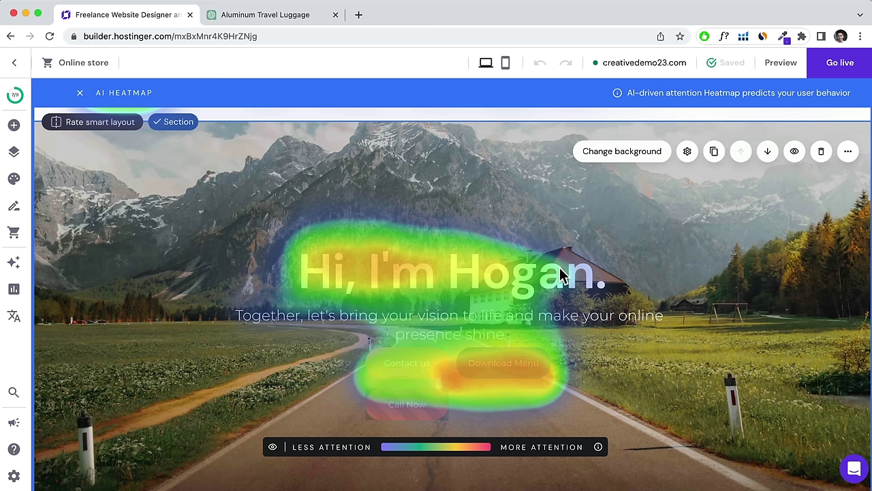
{"action": "scroll", "coordinate": [465, 292], "scroll_direction": "down", "scroll_amount": 6}
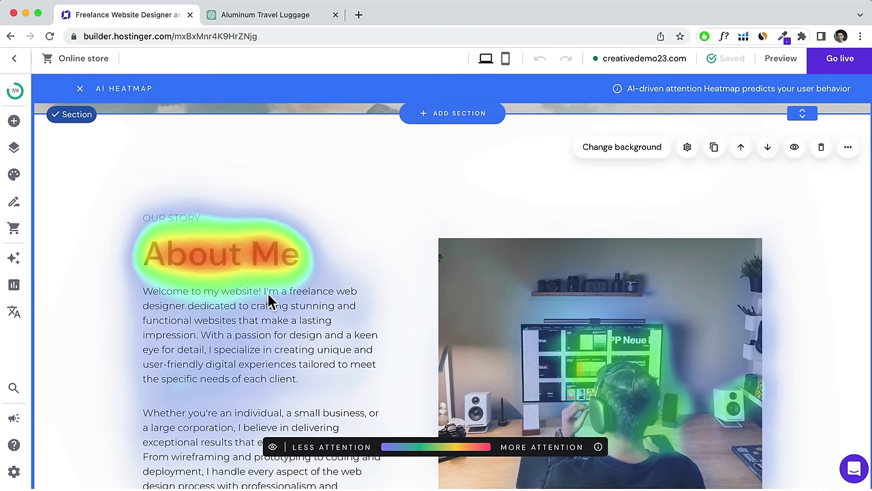
{"action": "scroll", "coordinate": [364, 285], "scroll_direction": "up", "scroll_amount": 6}
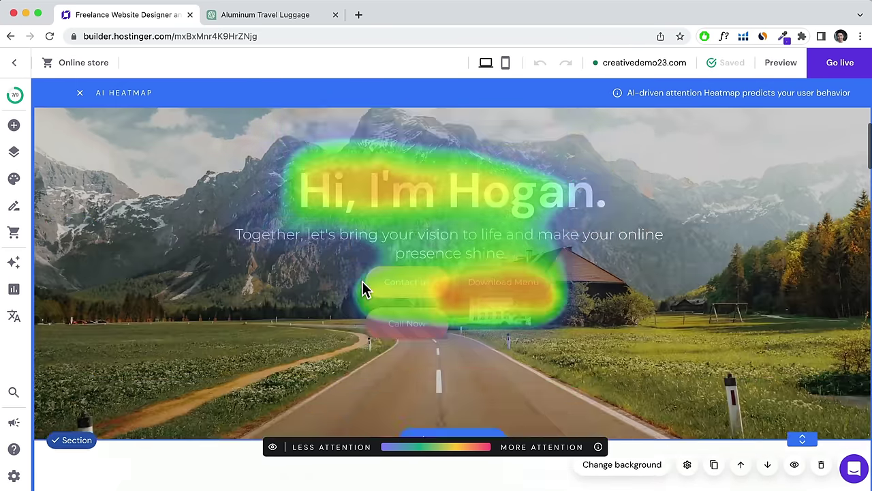
Set English as the site's starting language in the Languages panel.
{"action": "left_click", "coordinate": [13, 318]}
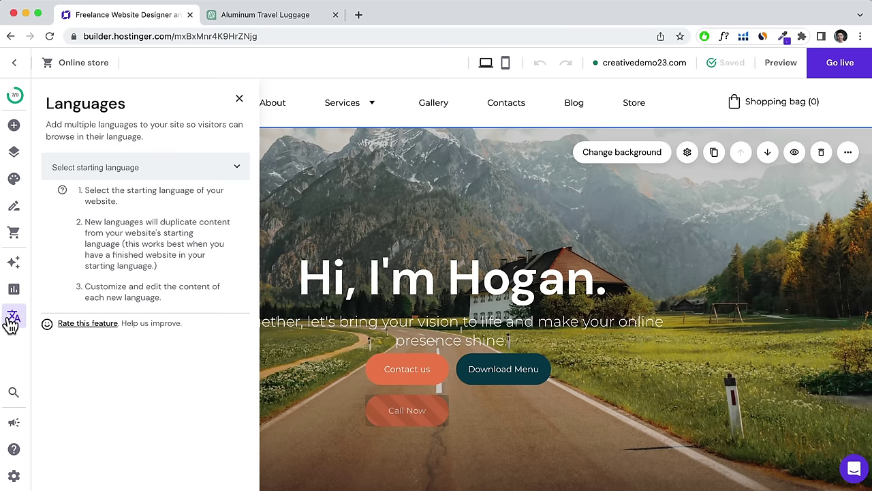
{"action": "left_click", "coordinate": [206, 167]}
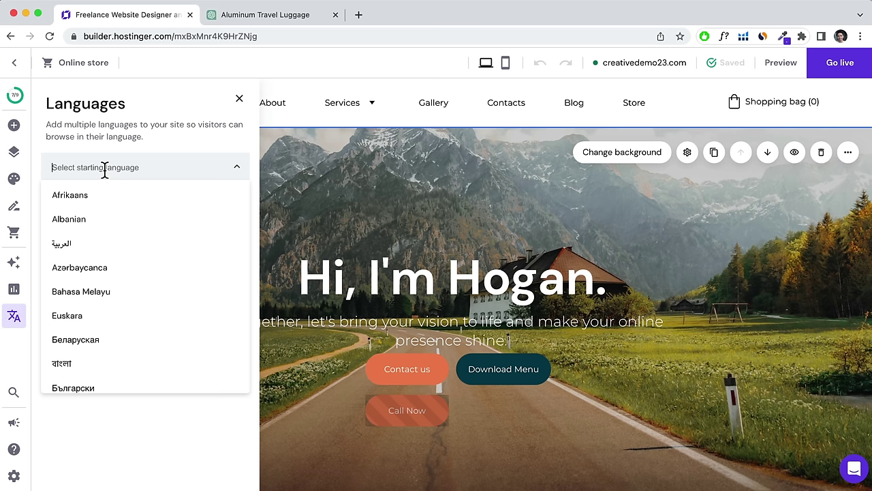
{"action": "type", "text": "eng"}
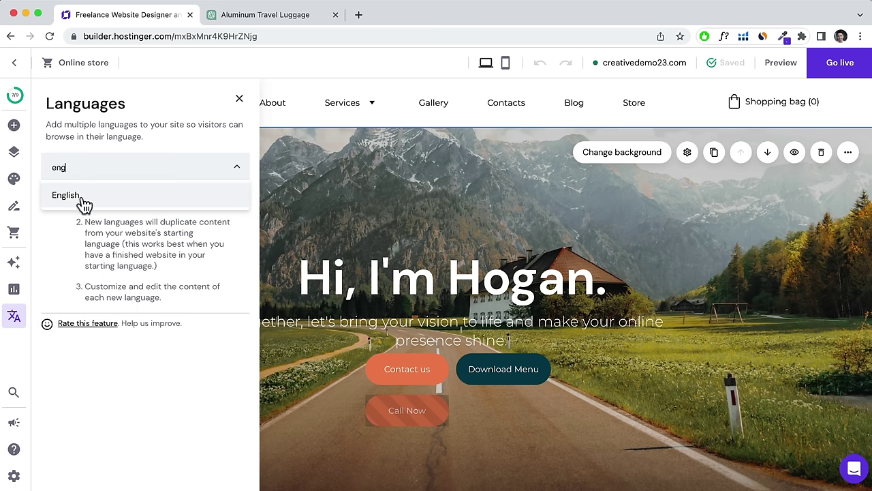
{"action": "left_click", "coordinate": [80, 197]}
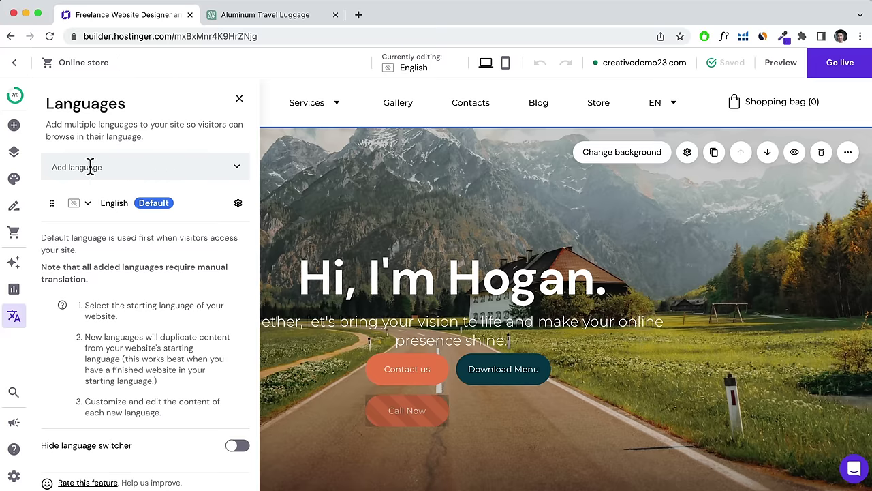
Add Japanese (日本語) as a second site language.
{"action": "left_click", "coordinate": [90, 167]}
{"action": "scroll", "coordinate": [103, 256], "scroll_direction": "down", "scroll_amount": 5}
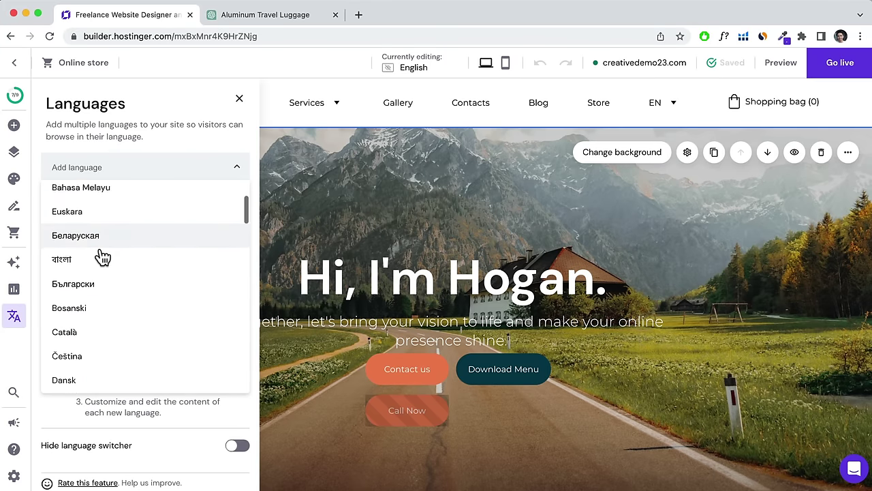
{"action": "scroll", "coordinate": [102, 256], "scroll_direction": "down", "scroll_amount": 5}
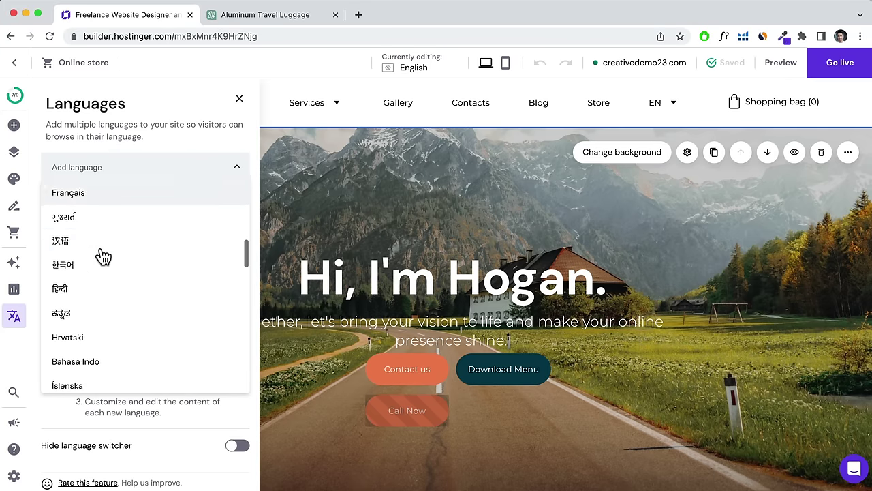
{"action": "scroll", "coordinate": [103, 255], "scroll_direction": "down", "scroll_amount": 5}
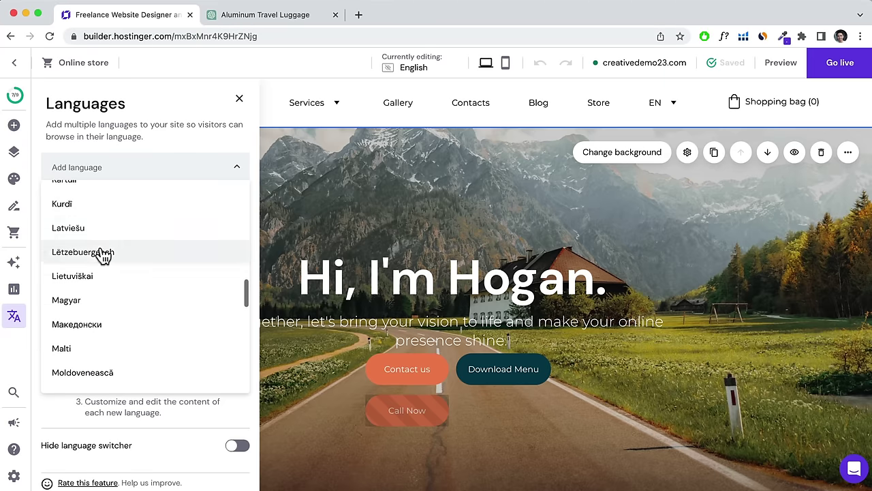
{"action": "scroll", "coordinate": [103, 254], "scroll_direction": "down", "scroll_amount": 2}
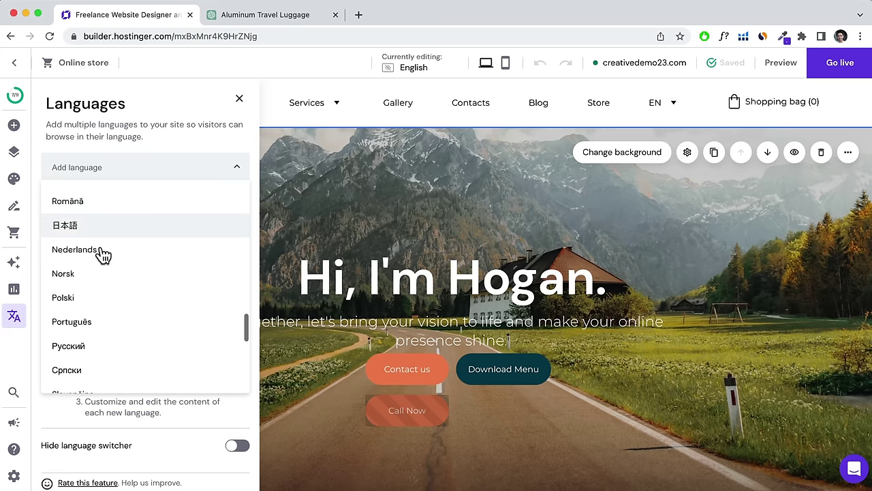
{"action": "scroll", "coordinate": [103, 255], "scroll_direction": "up", "scroll_amount": 1}
{"action": "left_click", "coordinate": [75, 251]}
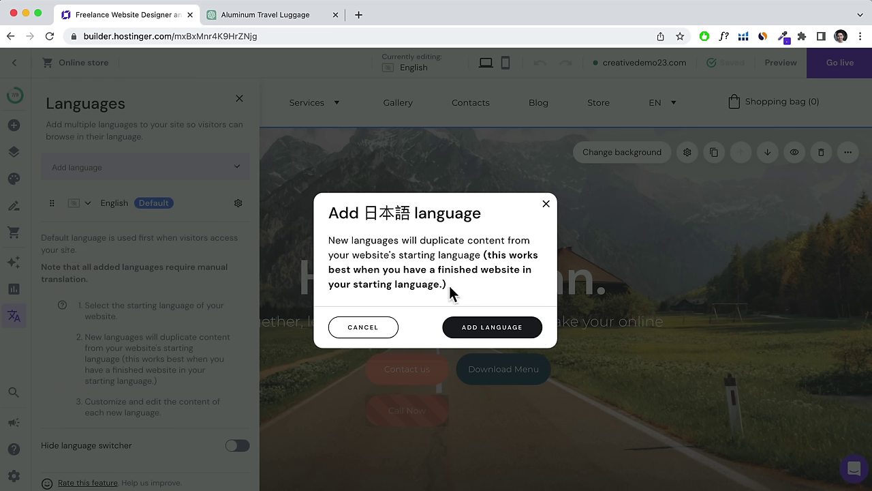
{"action": "left_click", "coordinate": [475, 330]}
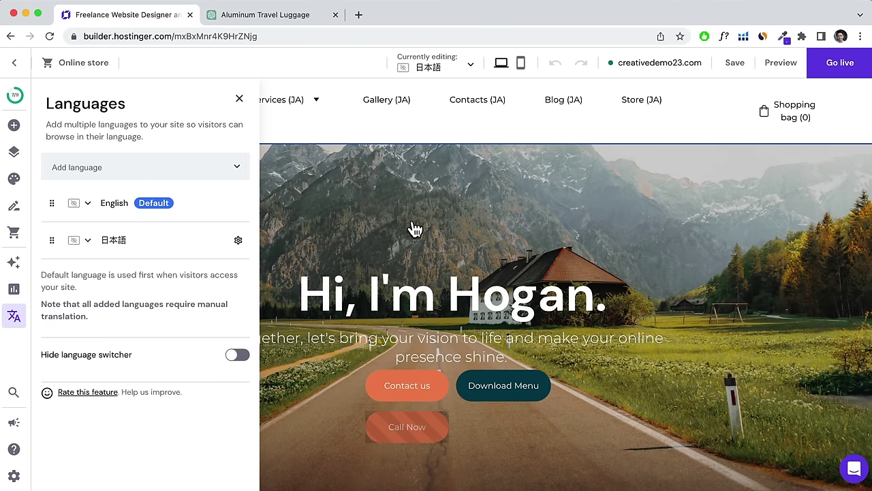
Replace the hero heading 'Hi, I'm Hogan.' with the pasted greeting こんにちは、ホーガンです。 matching style.
{"action": "left_click", "coordinate": [358, 290]}
{"action": "left_click", "coordinate": [171, 244]}
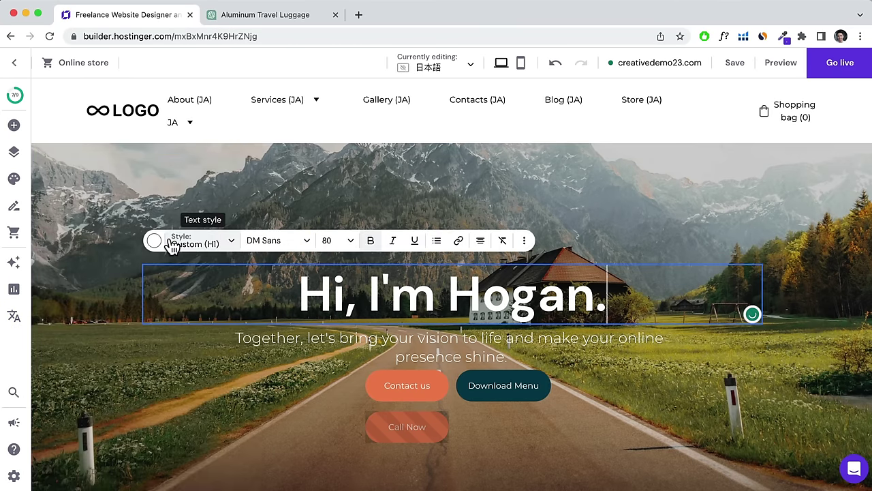
{"action": "left_click_drag", "start_coordinate": [610, 303], "coordinate": [300, 290]}
{"action": "right_click", "coordinate": [341, 290]}
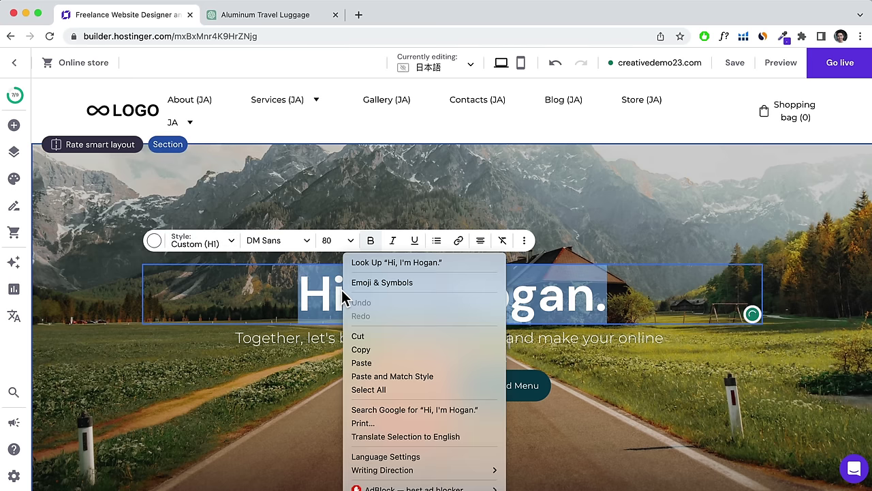
{"action": "left_click", "coordinate": [382, 376]}
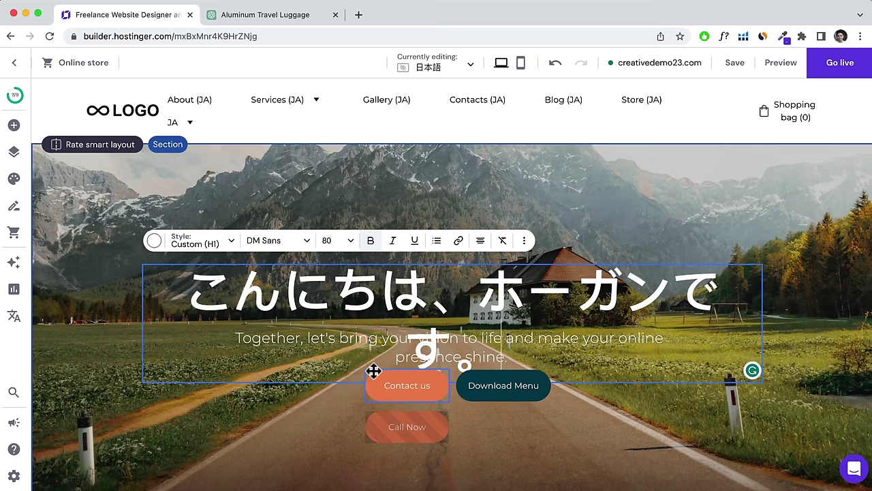
Shrink the Japanese heading to font size 72 so it fits on one line.
{"action": "left_click", "coordinate": [348, 245]}
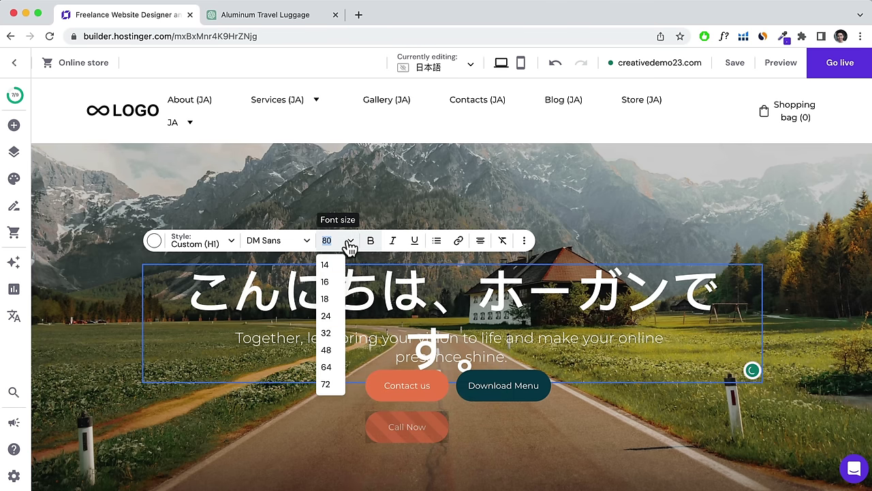
{"action": "left_click", "coordinate": [328, 384]}
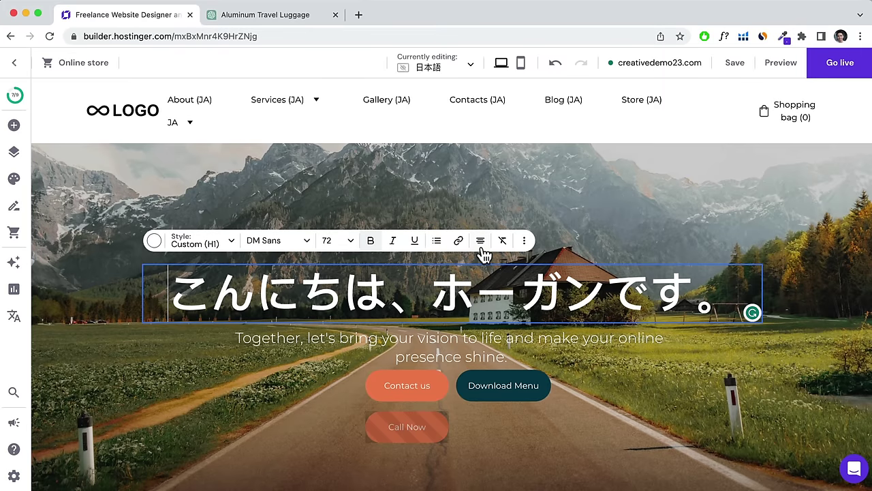
{"action": "scroll", "coordinate": [395, 263], "scroll_direction": "down", "scroll_amount": 1}
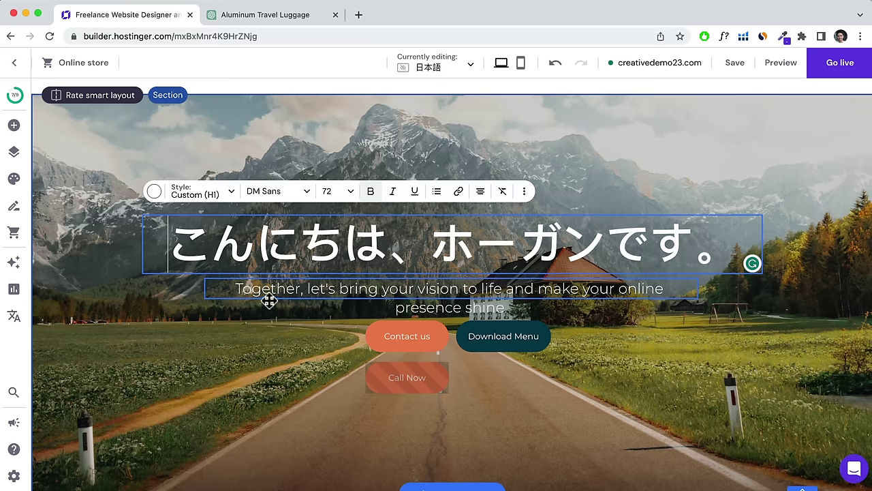
{"action": "scroll", "coordinate": [484, 296], "scroll_direction": "down", "scroll_amount": 2}
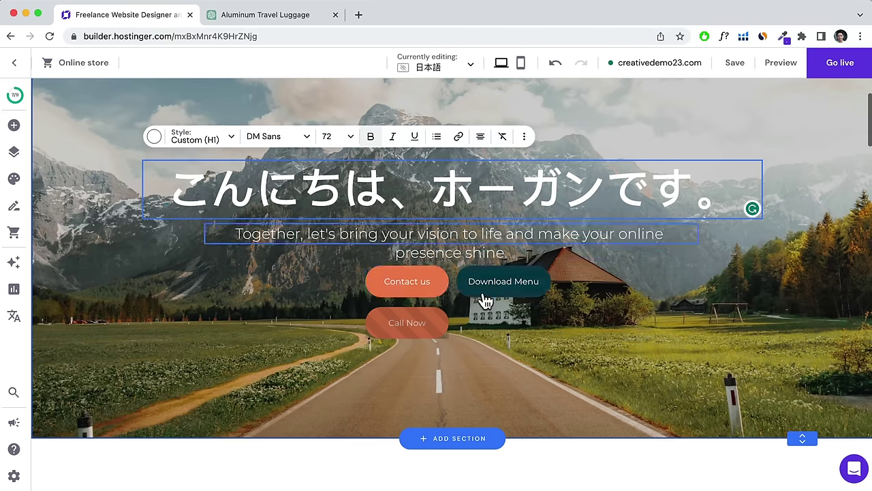
{"action": "scroll", "coordinate": [425, 259], "scroll_direction": "down", "scroll_amount": 3}
{"action": "scroll", "coordinate": [425, 267], "scroll_direction": "down", "scroll_amount": 10}
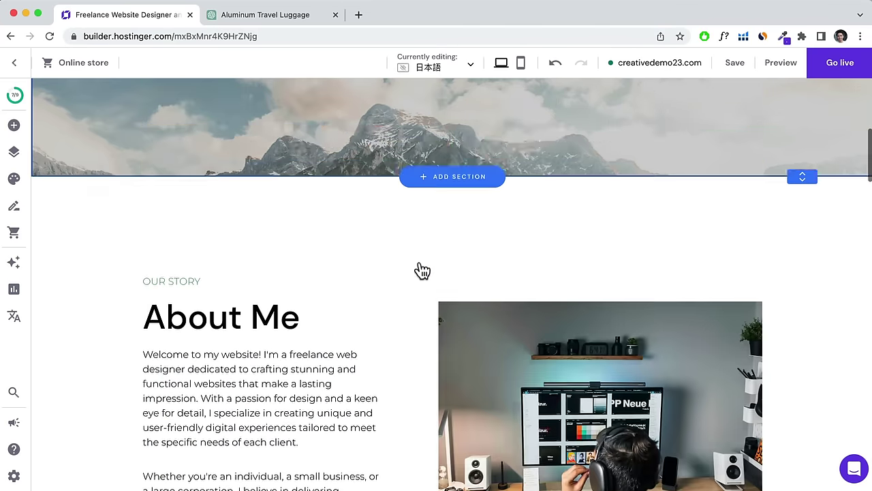
{"action": "scroll", "coordinate": [416, 269], "scroll_direction": "up", "scroll_amount": 15}
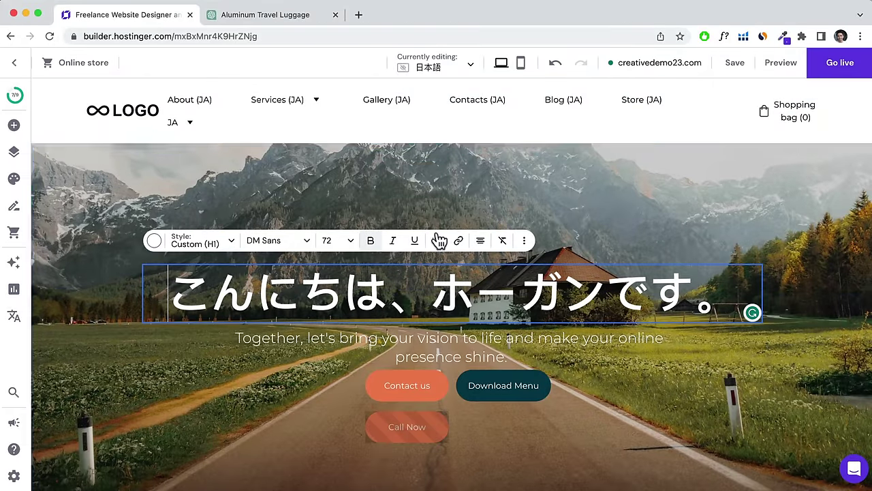
{"action": "mouse_move", "coordinate": [185, 127]}
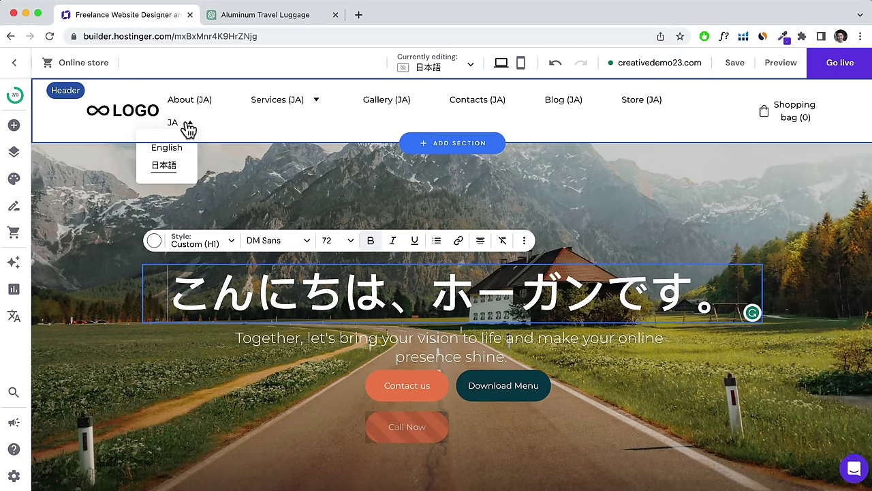
{"action": "left_click", "coordinate": [176, 155]}
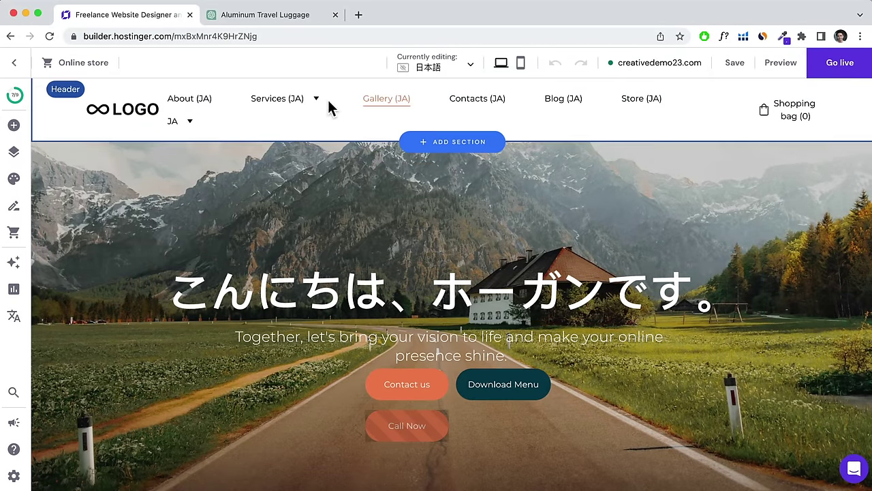
{"action": "left_click", "coordinate": [734, 63]}
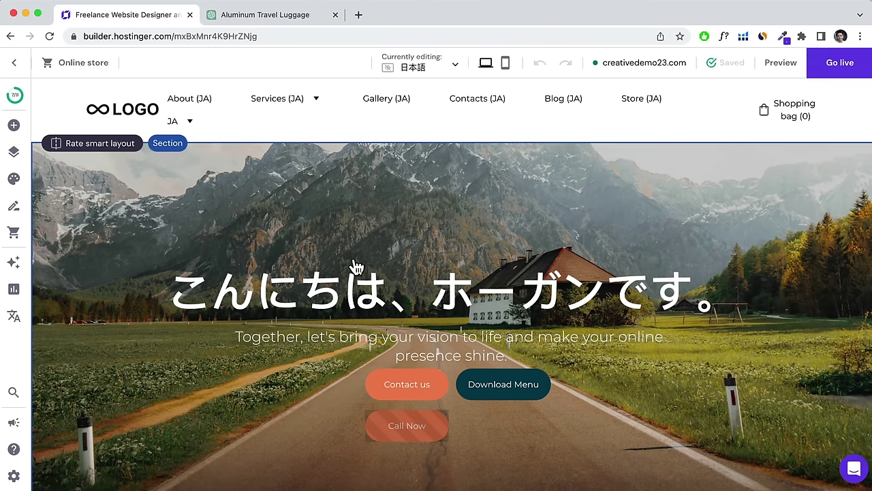
{"action": "left_click", "coordinate": [444, 71]}
{"action": "left_click", "coordinate": [424, 102]}
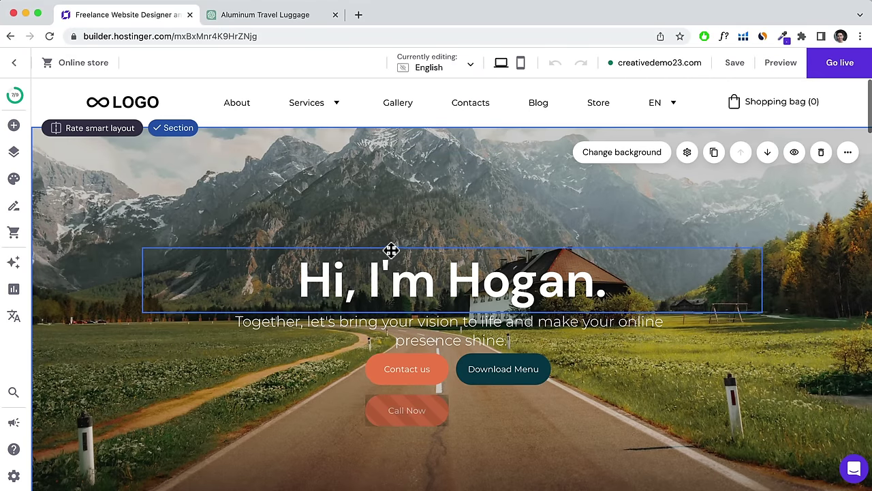
{"action": "left_click", "coordinate": [448, 71]}
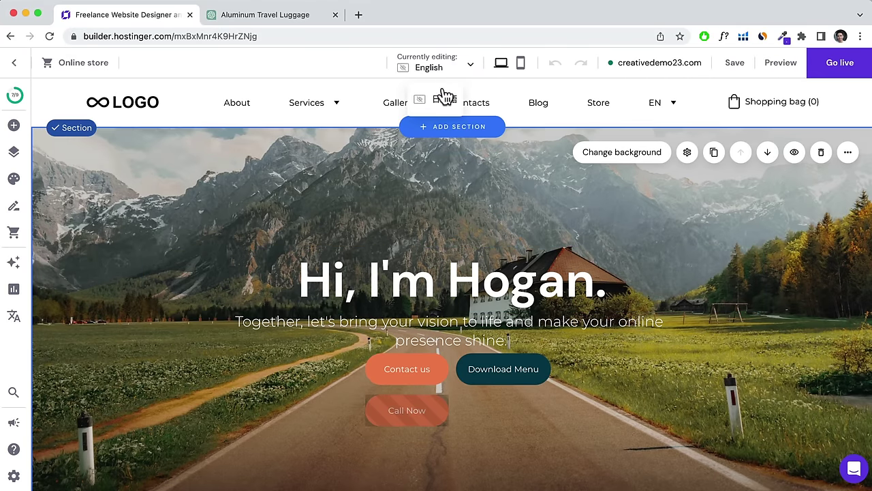
{"action": "left_click", "coordinate": [438, 99]}
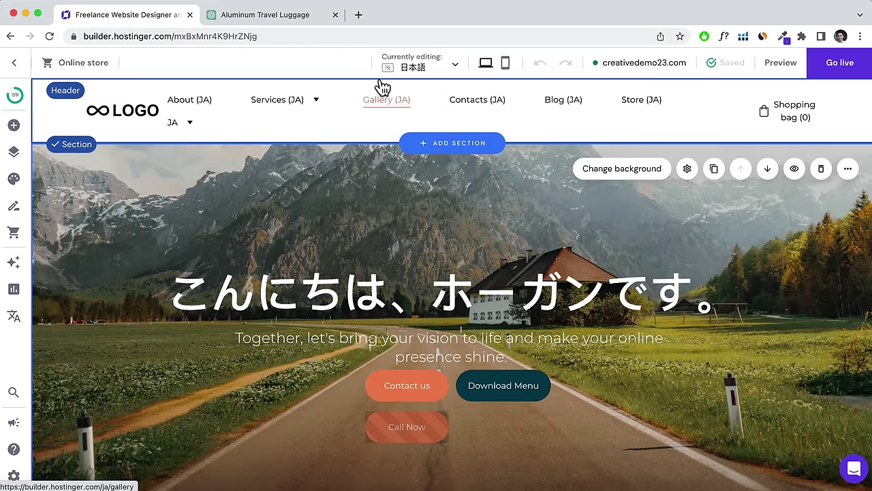
{"action": "left_click", "coordinate": [412, 66]}
{"action": "left_click", "coordinate": [417, 107]}
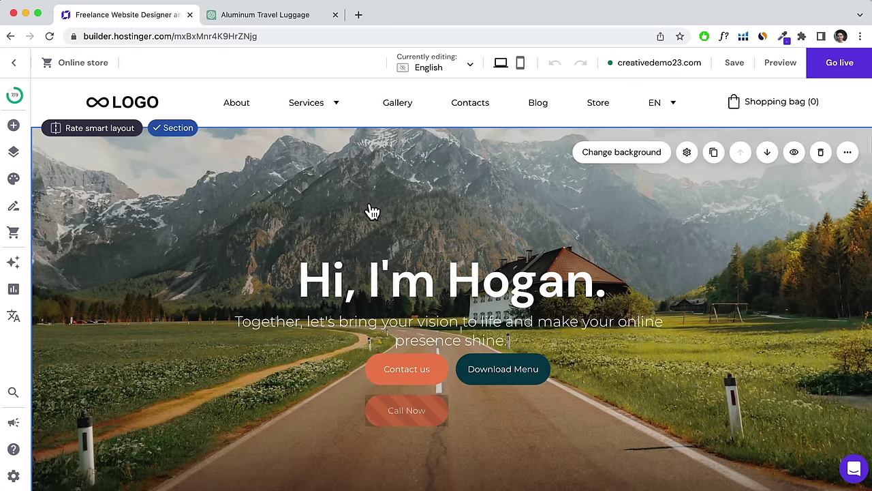
{"action": "scroll", "coordinate": [370, 211], "scroll_direction": "down", "scroll_amount": 6}
{"action": "scroll", "coordinate": [370, 211], "scroll_direction": "up", "scroll_amount": 3}
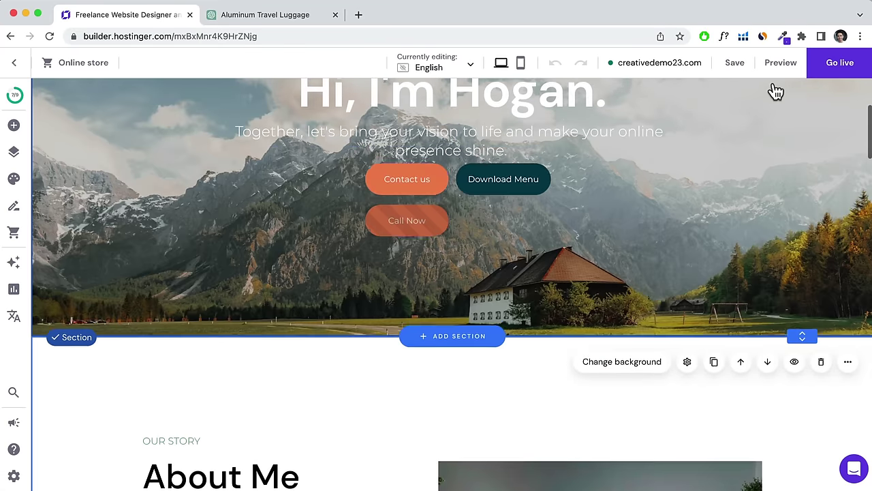
Publish the site live at creativedemo23.com without mobile adjustments and view it in a new tab.
{"action": "left_click", "coordinate": [838, 64]}
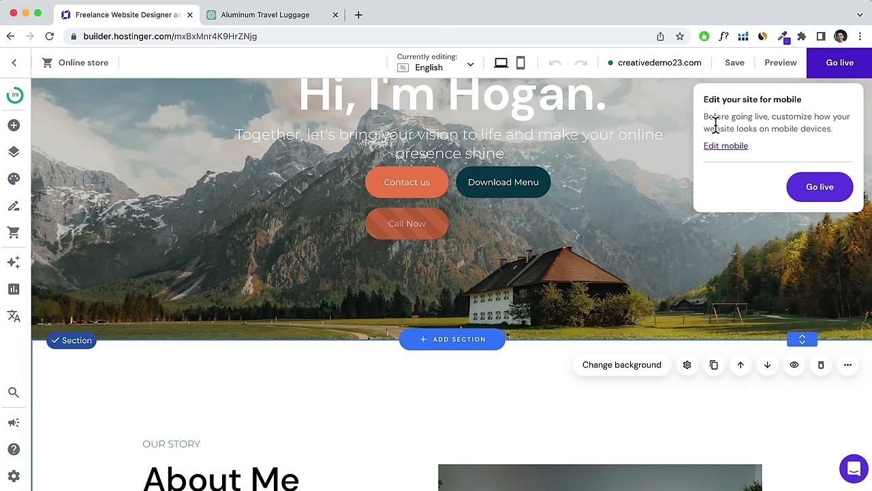
{"action": "left_click", "coordinate": [816, 194]}
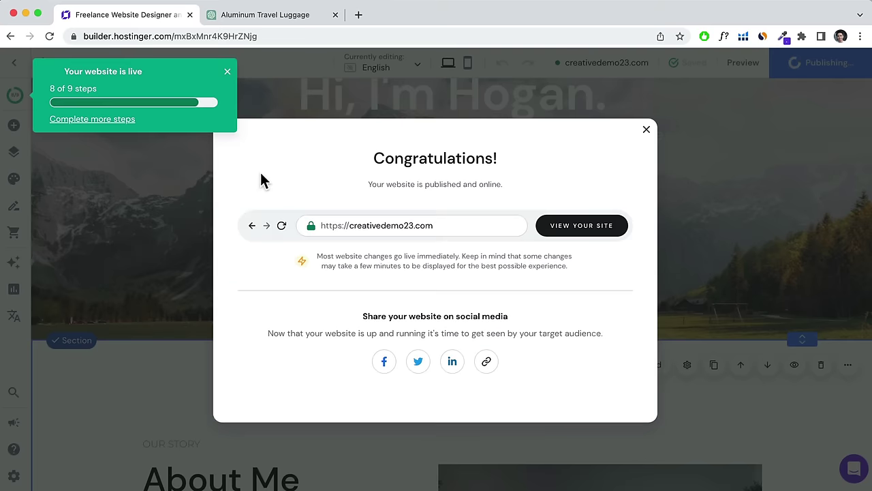
{"action": "left_click", "coordinate": [227, 75]}
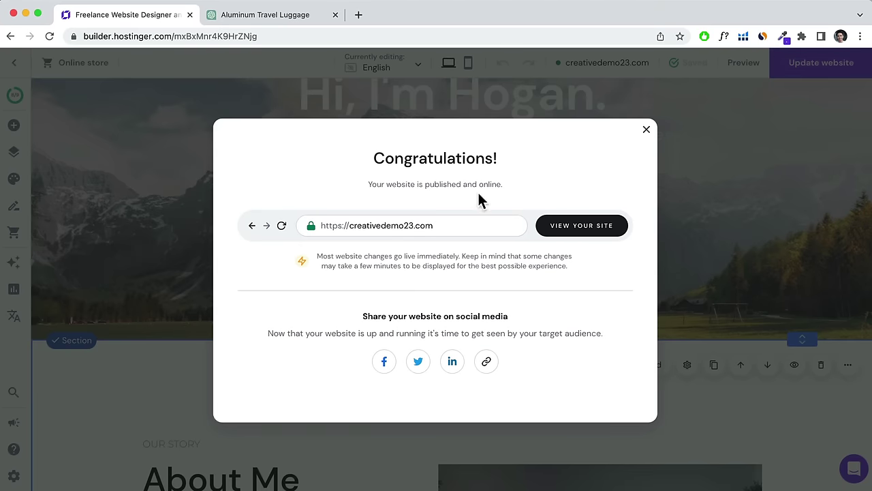
{"action": "left_click", "coordinate": [558, 232]}
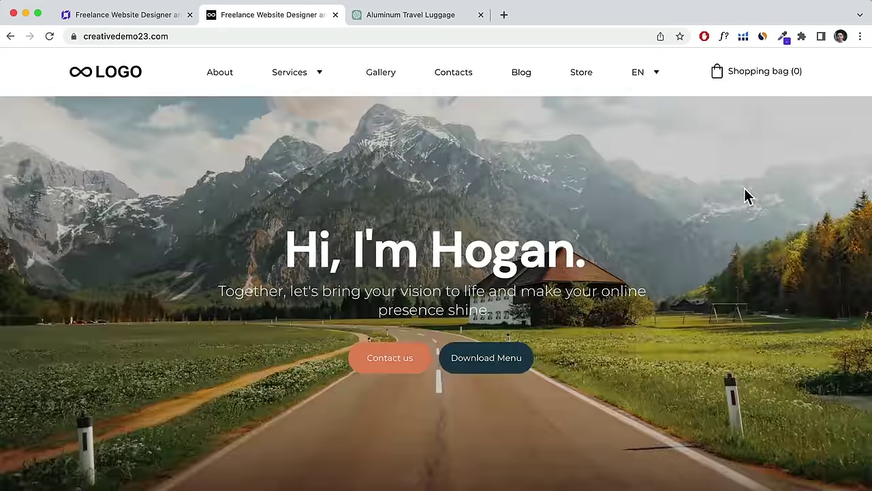
{"action": "scroll", "coordinate": [744, 196], "scroll_direction": "down", "scroll_amount": 5}
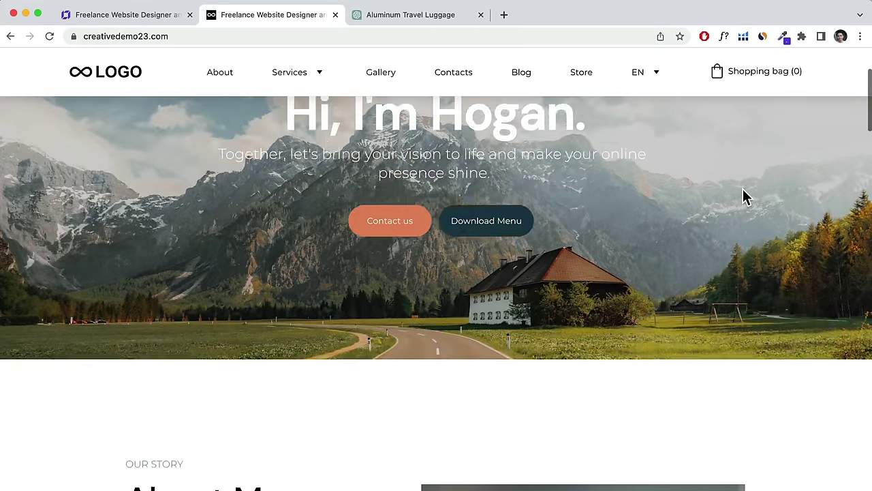
{"action": "scroll", "coordinate": [744, 191], "scroll_direction": "down", "scroll_amount": 8}
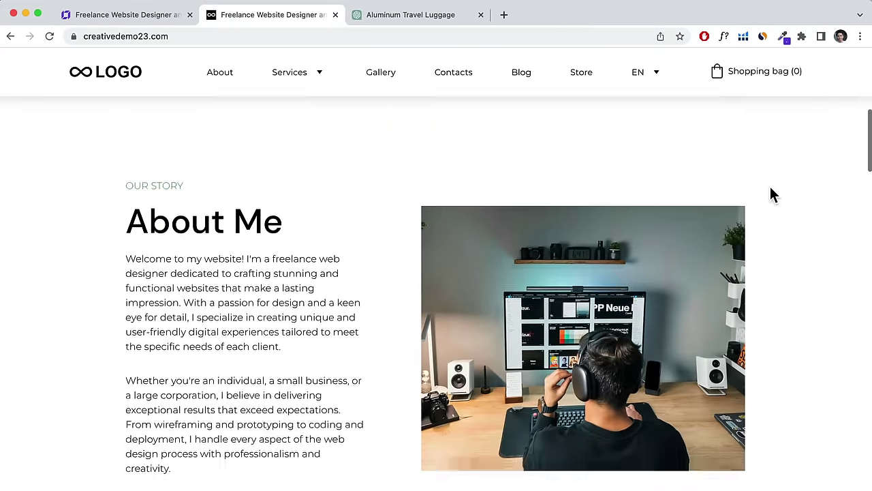
{"action": "scroll", "coordinate": [770, 189], "scroll_direction": "down", "scroll_amount": 8}
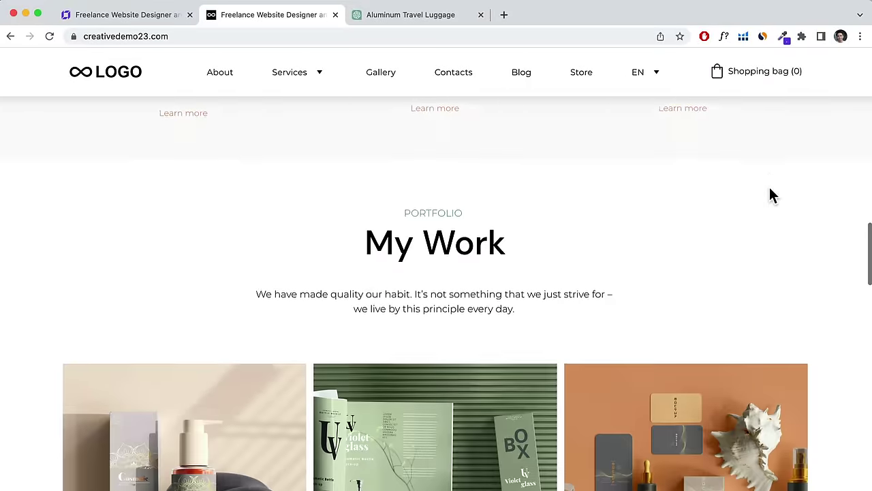
{"action": "scroll", "coordinate": [772, 195], "scroll_direction": "down", "scroll_amount": 8}
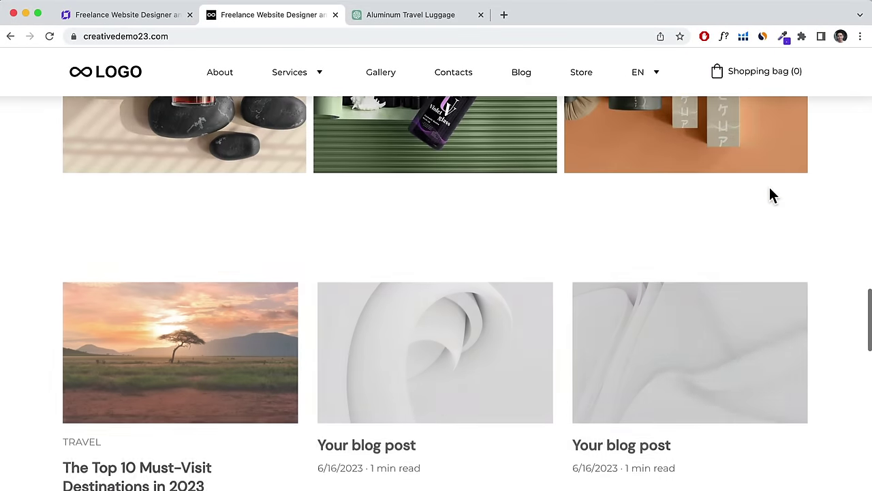
{"action": "scroll", "coordinate": [773, 196], "scroll_direction": "down", "scroll_amount": 10}
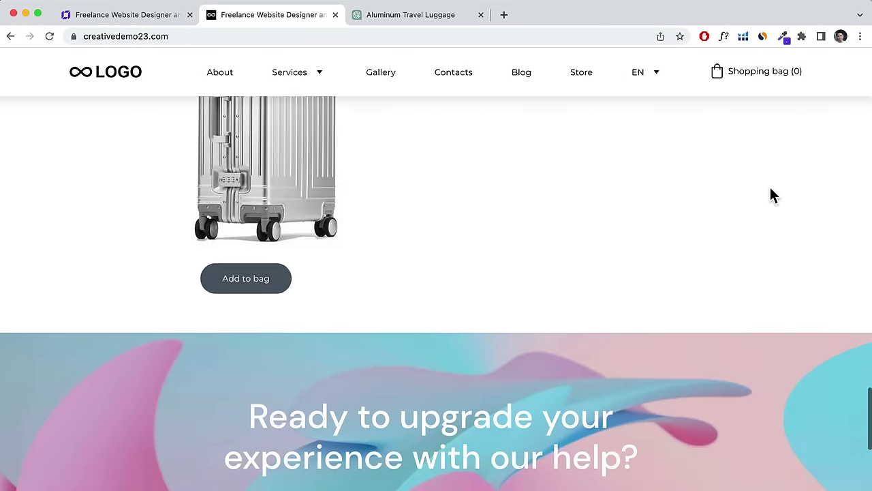
{"action": "scroll", "coordinate": [772, 196], "scroll_direction": "up", "scroll_amount": 20}
{"action": "scroll", "coordinate": [772, 196], "scroll_direction": "up", "scroll_amount": 10}
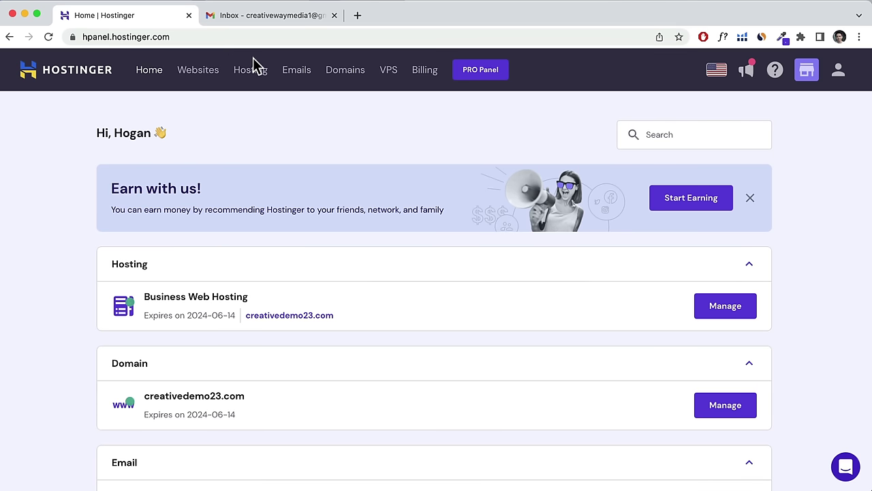
Under Emails, manage creativedemo23.com's email and select the Titan Free Email plan.
{"action": "left_click", "coordinate": [295, 75]}
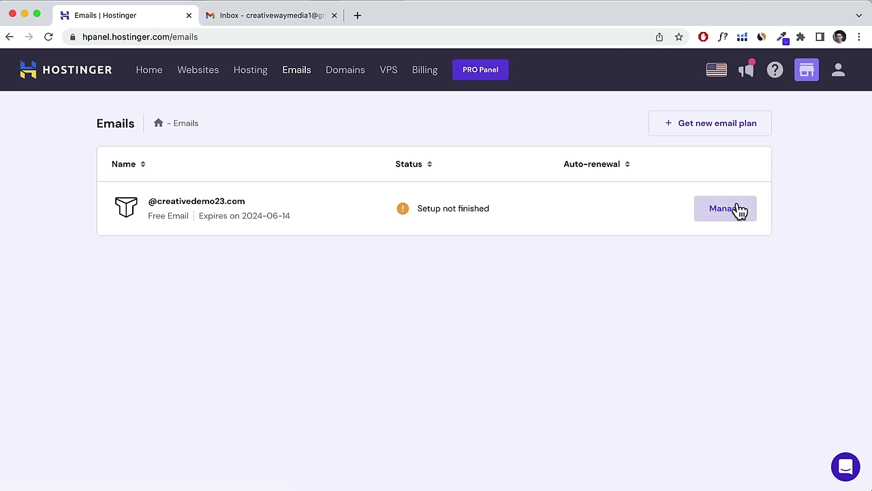
{"action": "left_click", "coordinate": [738, 211]}
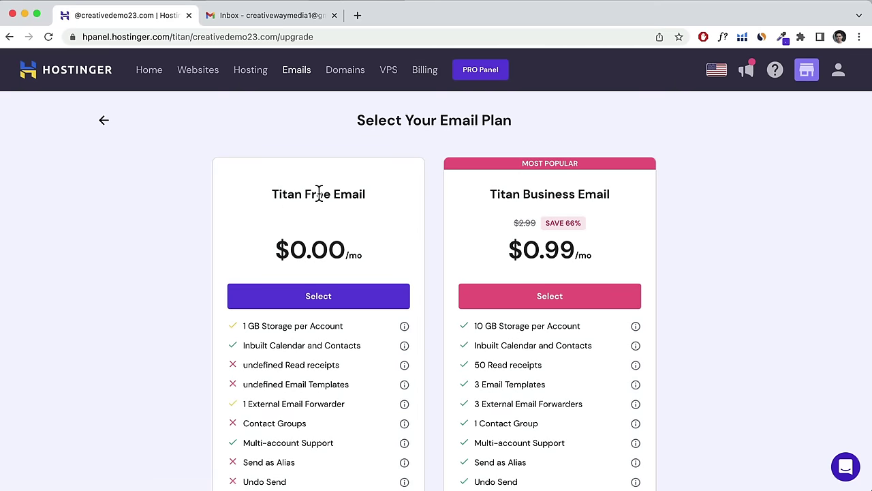
{"action": "scroll", "coordinate": [319, 202], "scroll_direction": "down", "scroll_amount": 3}
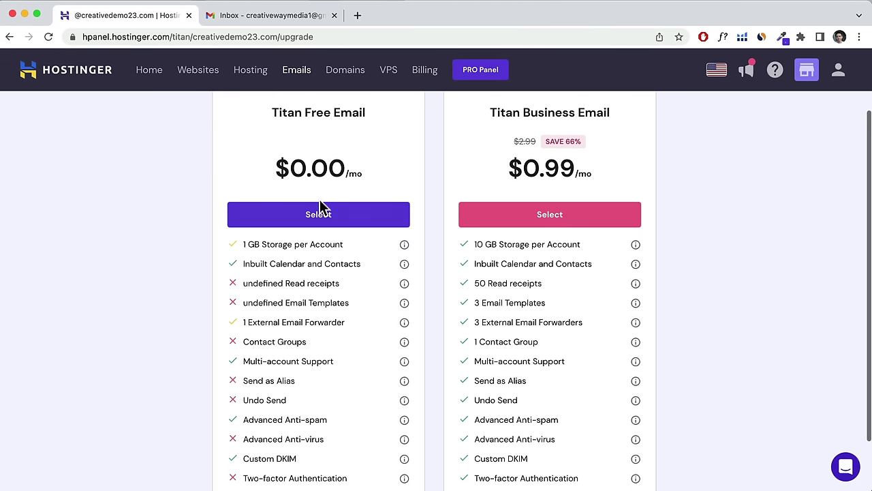
{"action": "left_click", "coordinate": [309, 217]}
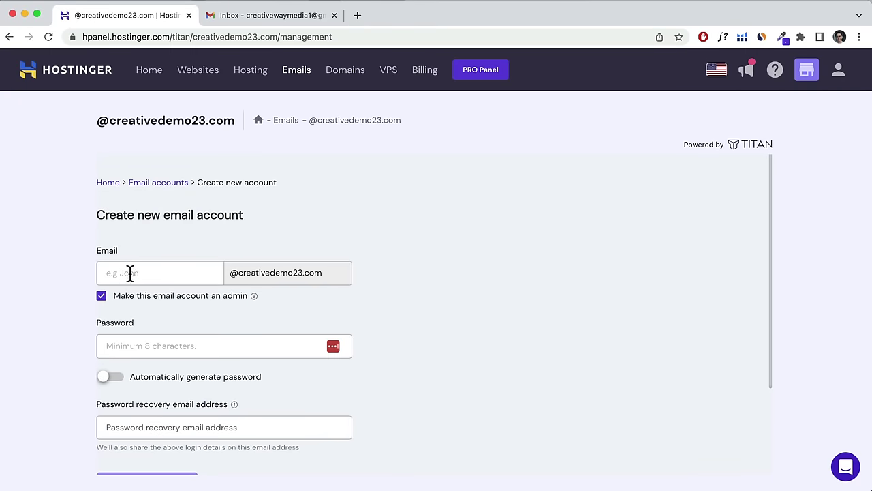
{"action": "left_click", "coordinate": [151, 272]}
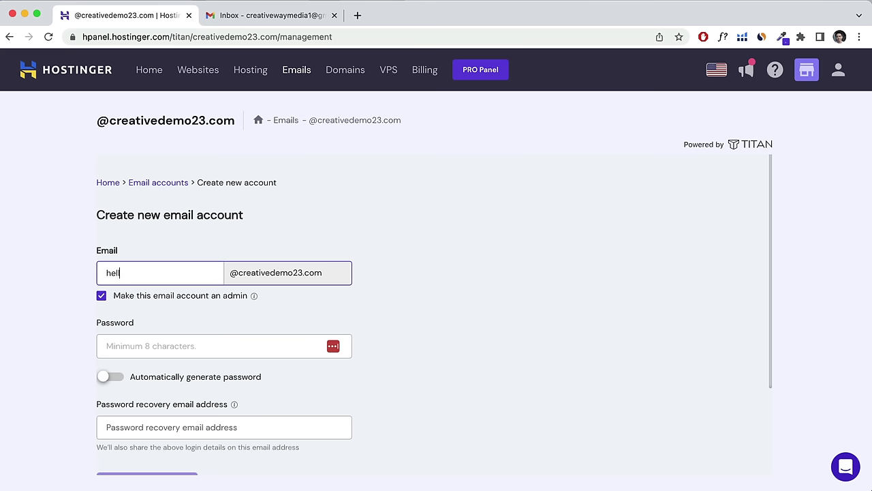
{"action": "left_click", "coordinate": [149, 345]}
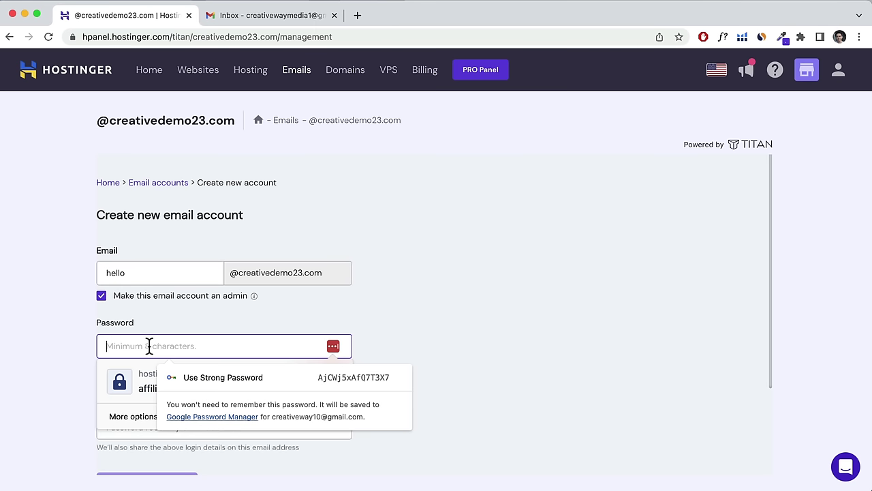
{"action": "type", "text": "•••••••••"}
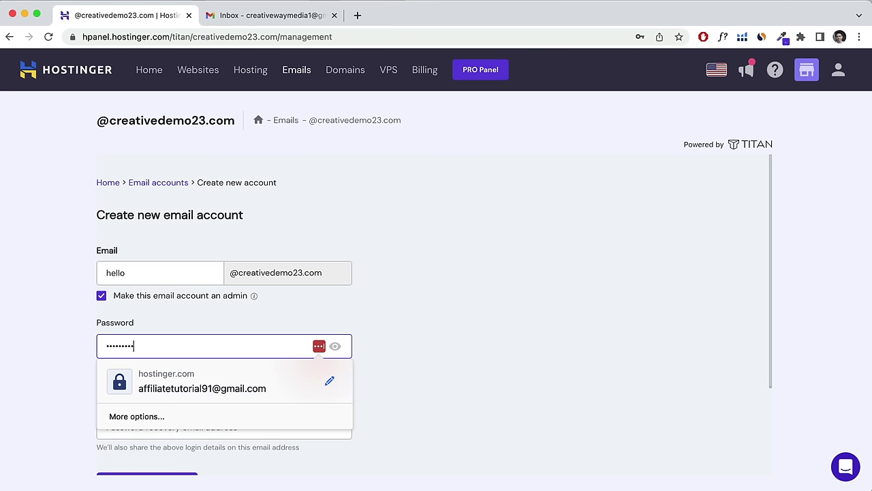
{"action": "left_click", "coordinate": [364, 318]}
{"action": "scroll", "coordinate": [363, 318], "scroll_direction": "down", "scroll_amount": 2}
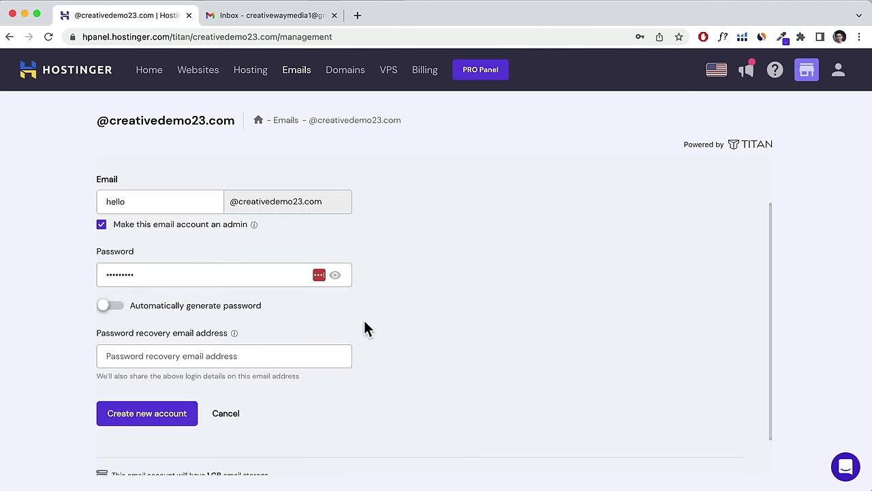
{"action": "left_click", "coordinate": [254, 354]}
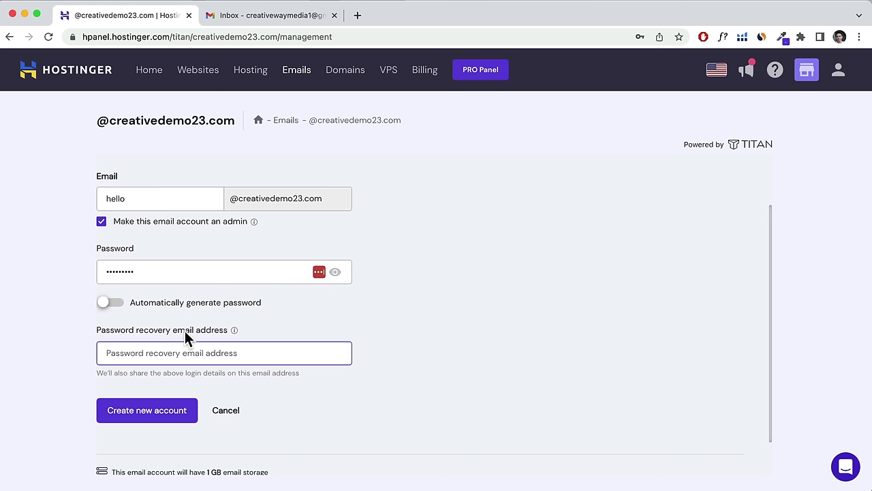
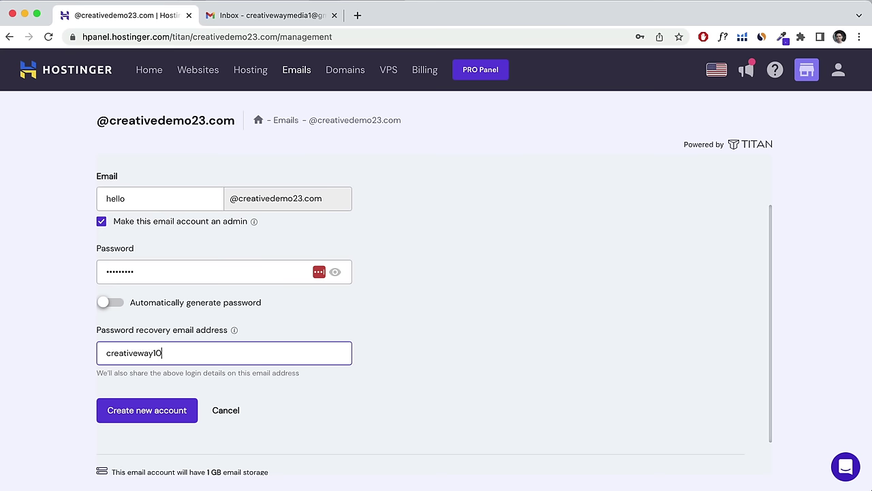
{"action": "left_click", "coordinate": [143, 422]}
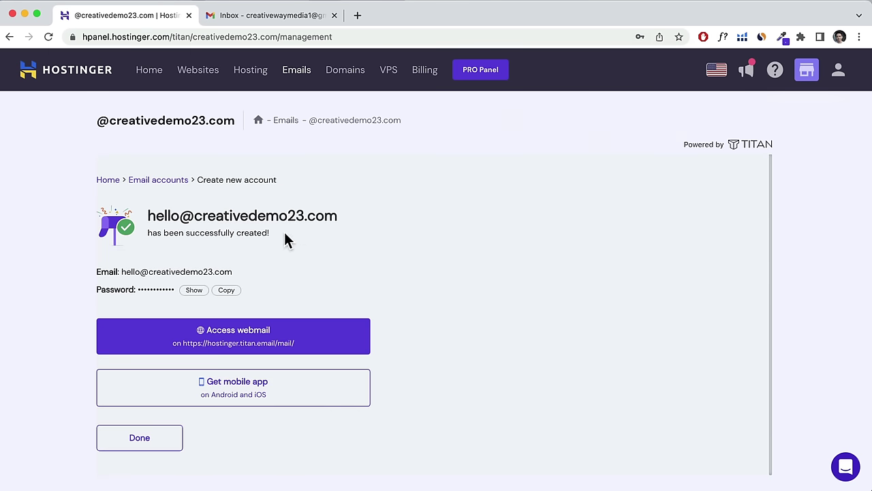
{"action": "left_click_drag", "start_coordinate": [284, 233], "coordinate": [154, 233]}
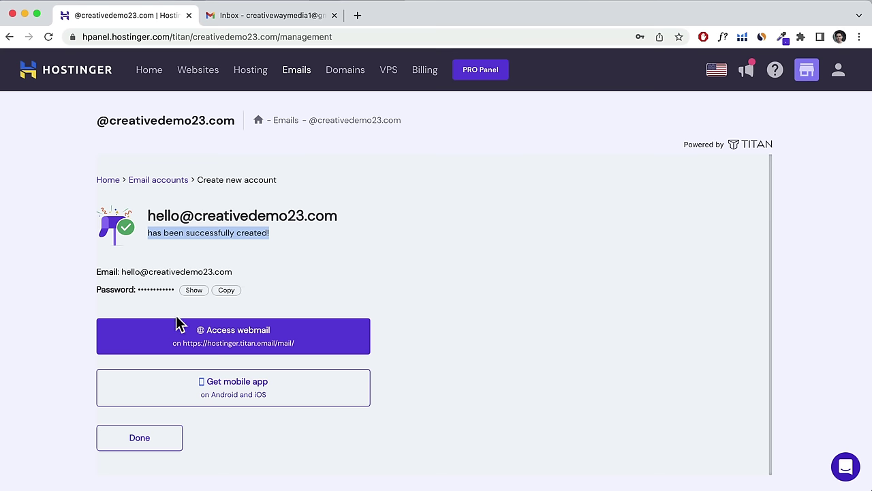
{"action": "left_click", "coordinate": [228, 347]}
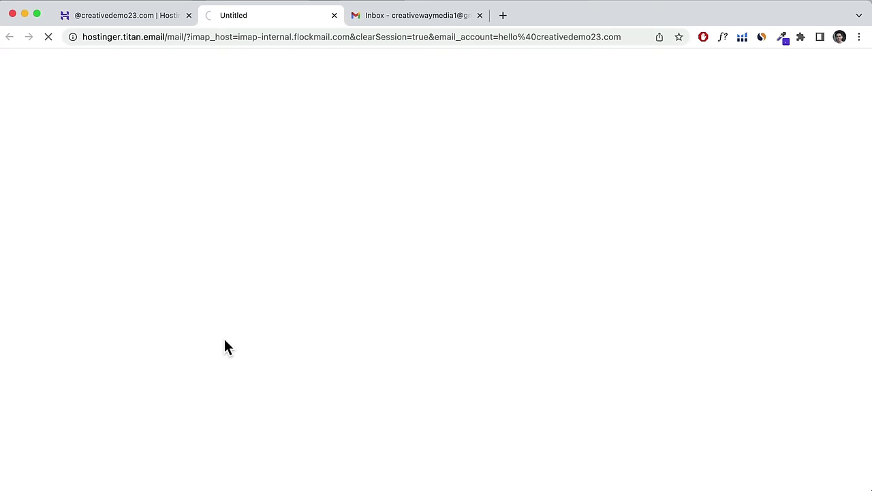
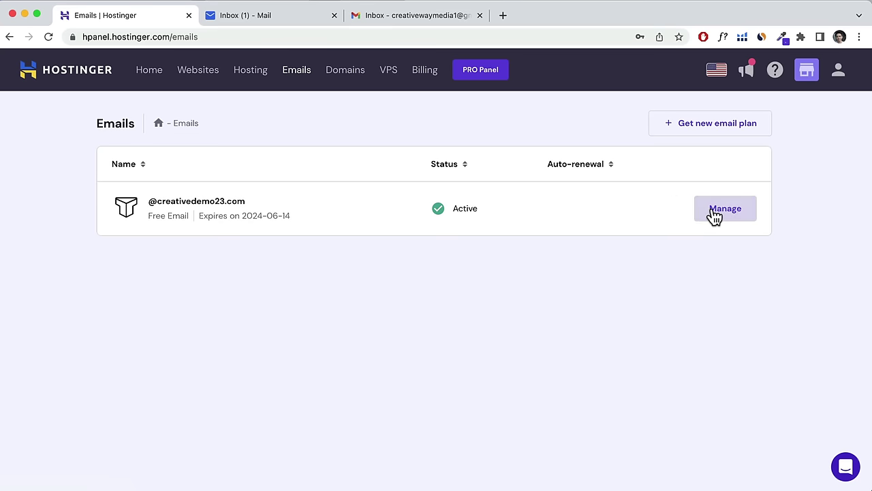
Review the creativedemo23.com mail's IMAP, POP and SMTP settings in hPanel, then open Titan's help article.
{"action": "left_click", "coordinate": [713, 213]}
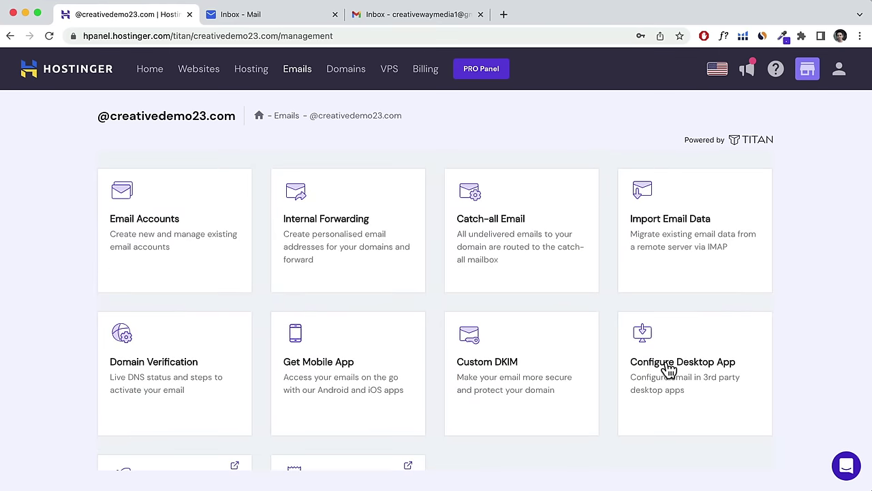
{"action": "left_click", "coordinate": [670, 363]}
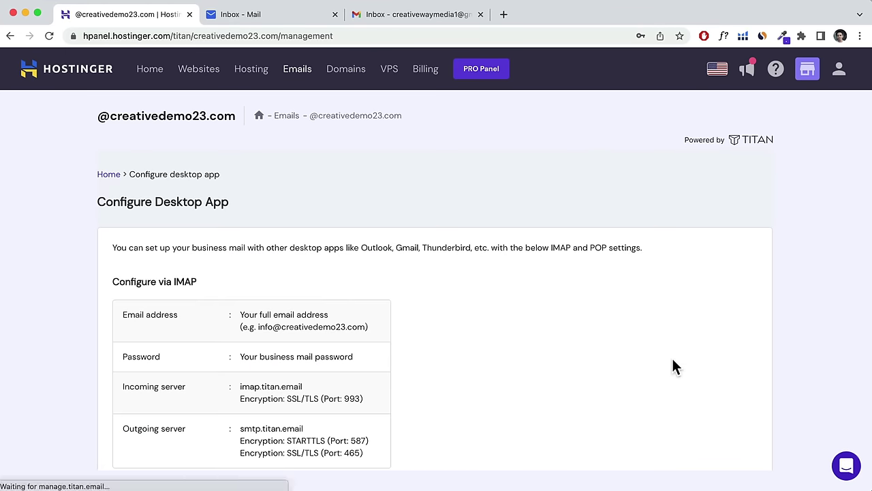
{"action": "scroll", "coordinate": [559, 347], "scroll_direction": "down", "scroll_amount": 3}
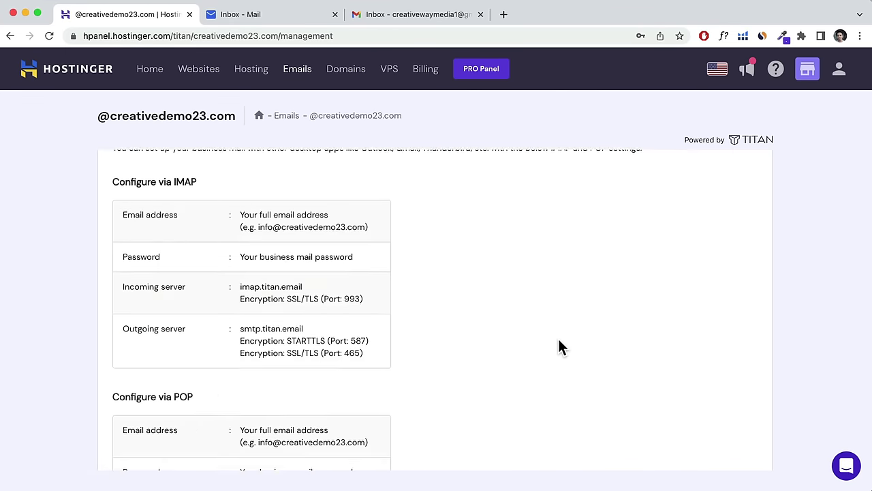
{"action": "scroll", "coordinate": [559, 347], "scroll_direction": "down", "scroll_amount": 6}
{"action": "scroll", "coordinate": [559, 338], "scroll_direction": "up", "scroll_amount": 5}
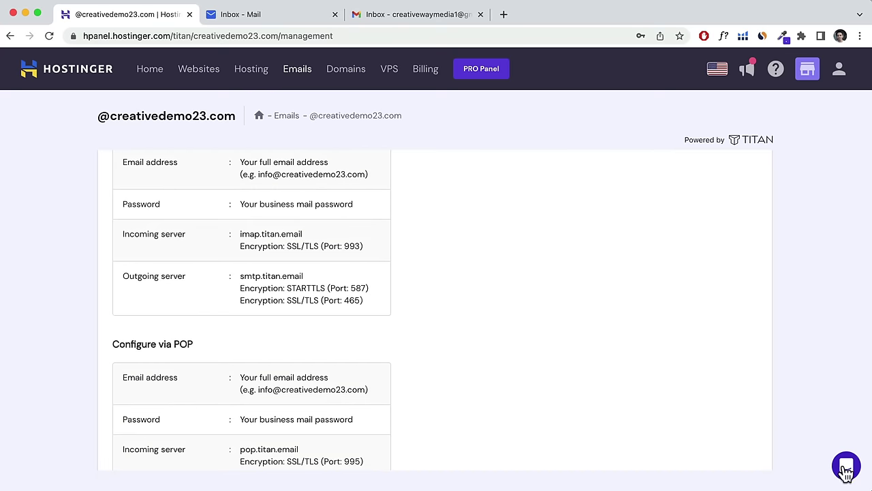
{"action": "scroll", "coordinate": [572, 381], "scroll_direction": "up", "scroll_amount": 5}
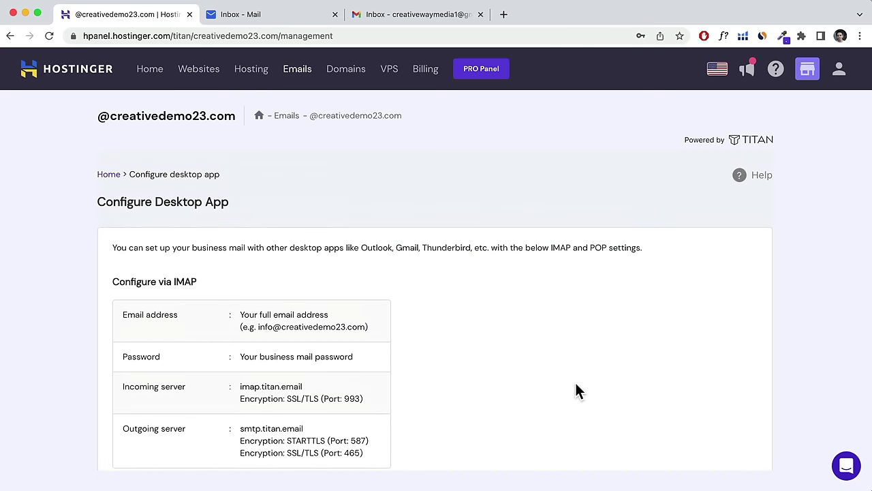
{"action": "scroll", "coordinate": [565, 386], "scroll_direction": "down", "scroll_amount": 7}
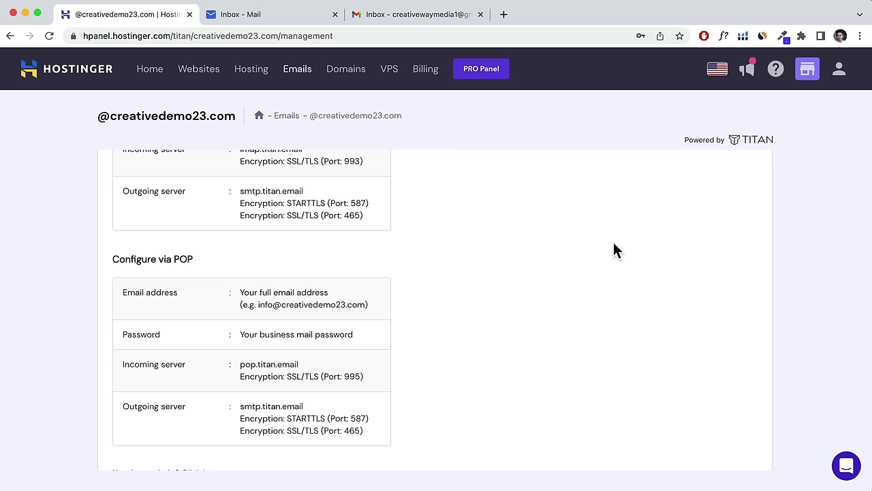
{"action": "scroll", "coordinate": [483, 310], "scroll_direction": "down", "scroll_amount": 2}
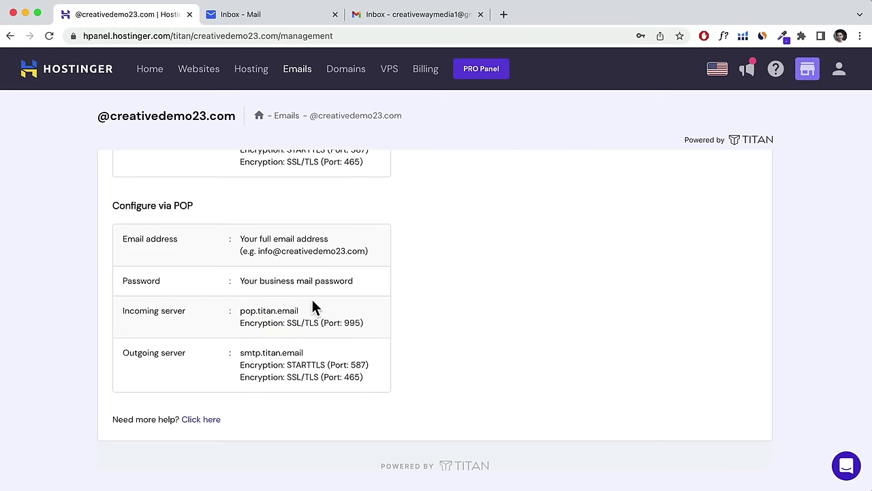
{"action": "left_click", "coordinate": [200, 419]}
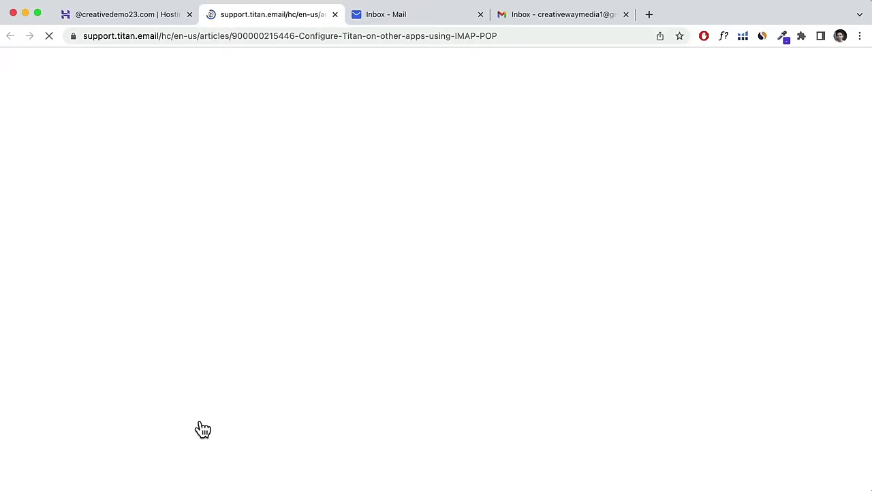
Skim Titan's IMAP/POP help article, then close it to see pop.titan.email on port 995 again.
{"action": "scroll", "coordinate": [368, 321], "scroll_direction": "down", "scroll_amount": 5}
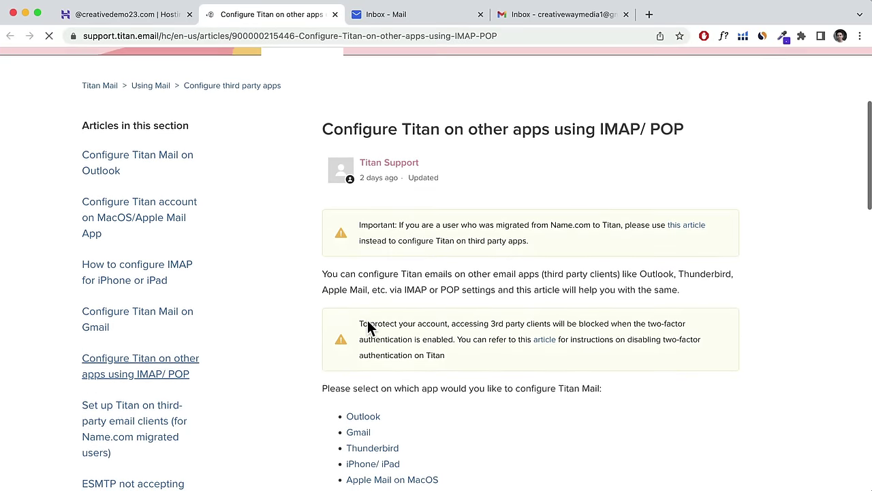
{"action": "scroll", "coordinate": [368, 319], "scroll_direction": "up", "scroll_amount": 1}
{"action": "scroll", "coordinate": [367, 321], "scroll_direction": "down", "scroll_amount": 3}
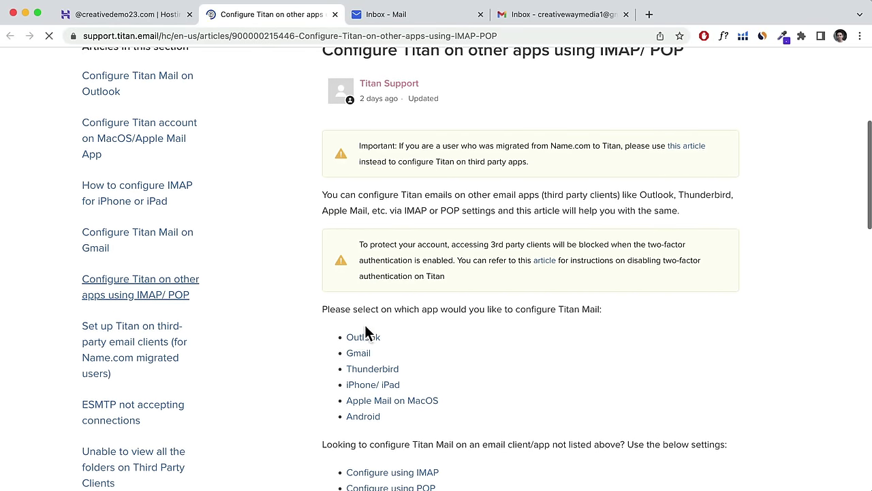
{"action": "scroll", "coordinate": [362, 338], "scroll_direction": "down", "scroll_amount": 1}
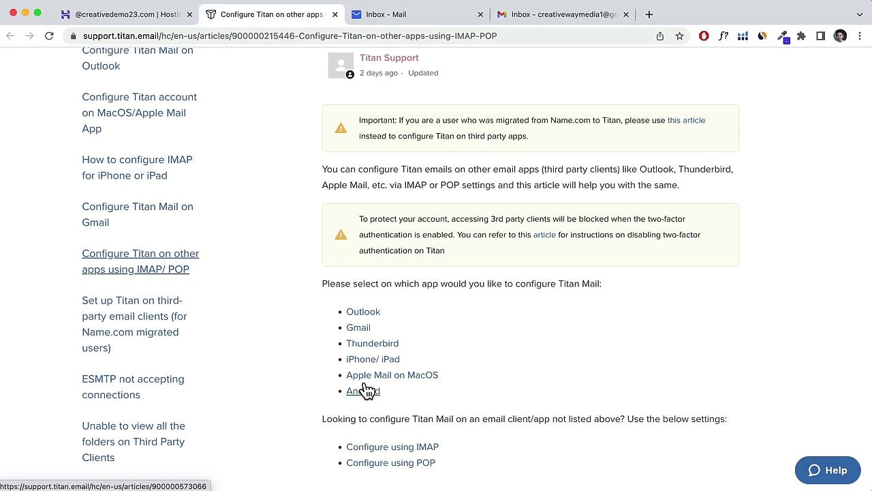
{"action": "left_click", "coordinate": [335, 14]}
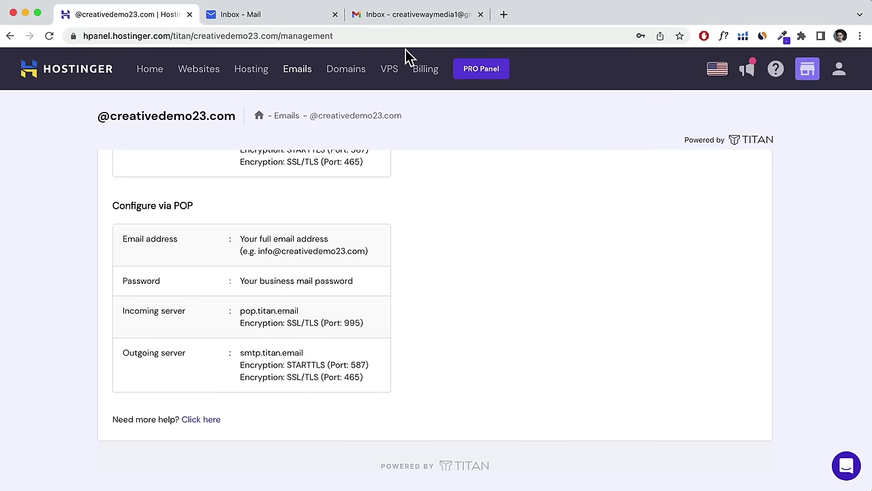
Open Gmail's full settings on the Accounts and Import page.
{"action": "left_click", "coordinate": [420, 19]}
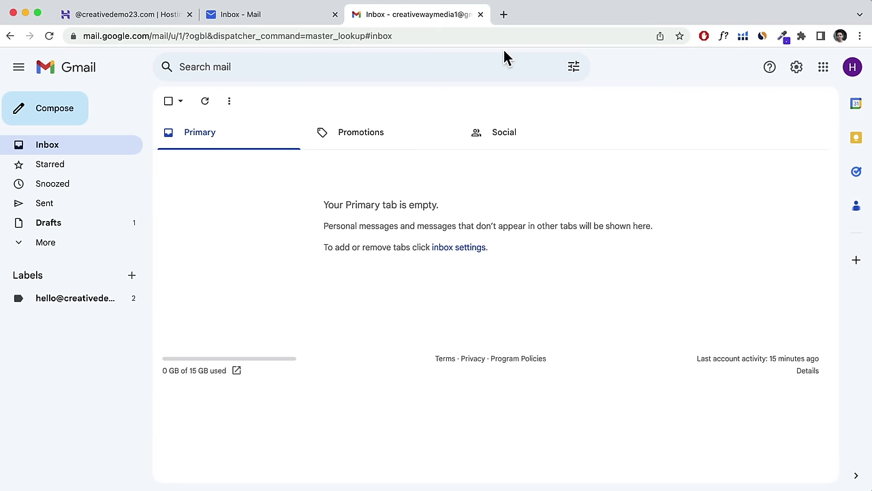
{"action": "left_click", "coordinate": [798, 75]}
{"action": "left_click", "coordinate": [755, 134]}
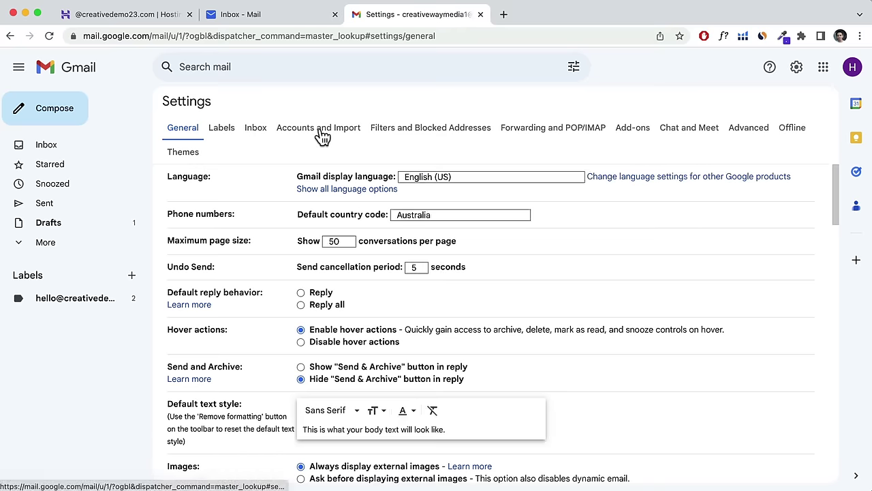
{"action": "left_click", "coordinate": [318, 135]}
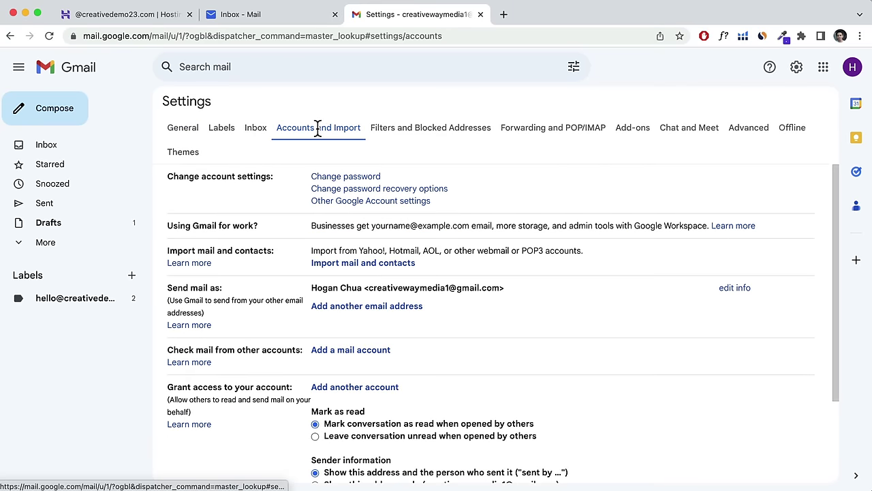
Start adding a mail account to check and centre the add-account window.
{"action": "left_click_drag", "start_coordinate": [168, 350], "coordinate": [303, 355]}
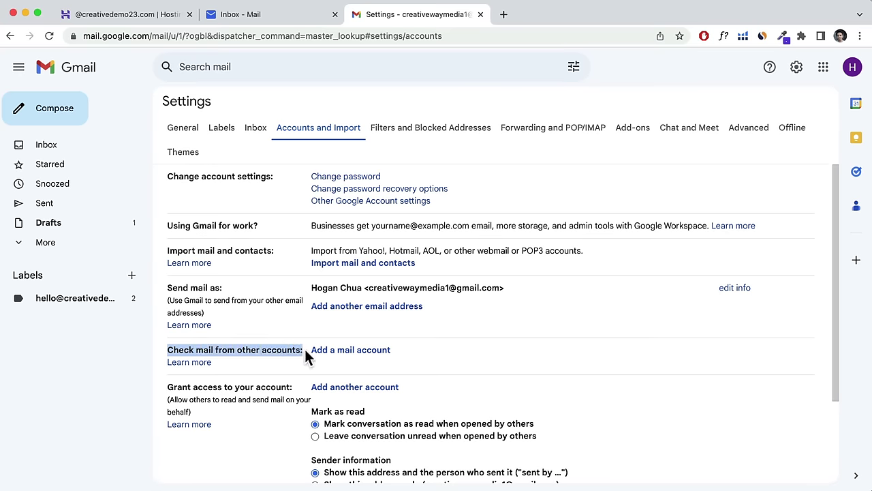
{"action": "left_click", "coordinate": [329, 353]}
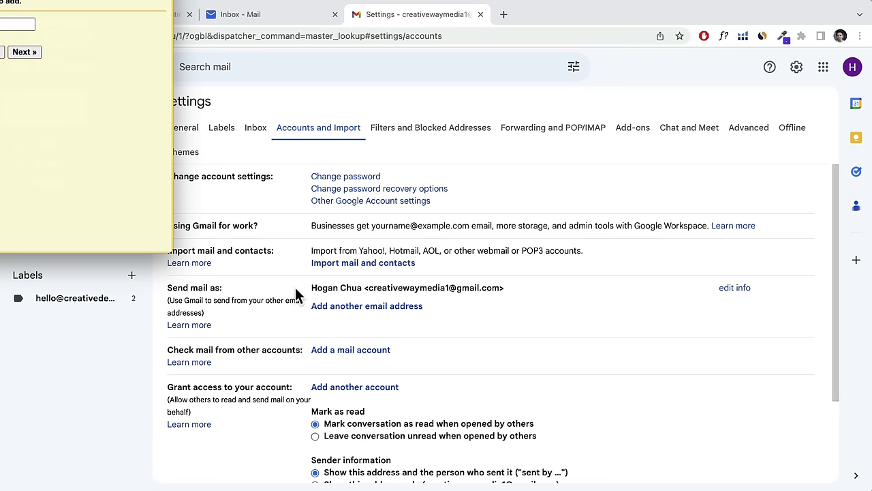
{"action": "left_click_drag", "start_coordinate": [121, 1], "coordinate": [490, 112]}
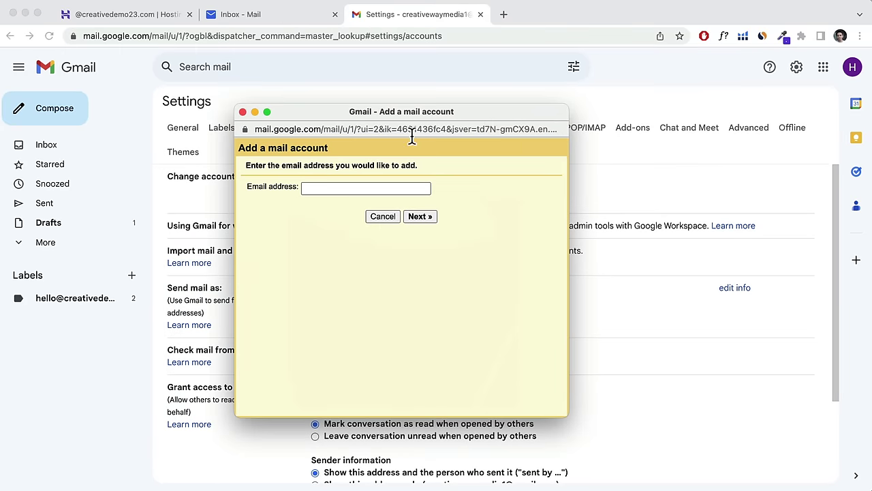
Enter the domain email address and choose to import its mail via POP3.
{"action": "left_click", "coordinate": [305, 189]}
{"action": "right_click", "coordinate": [318, 192]}
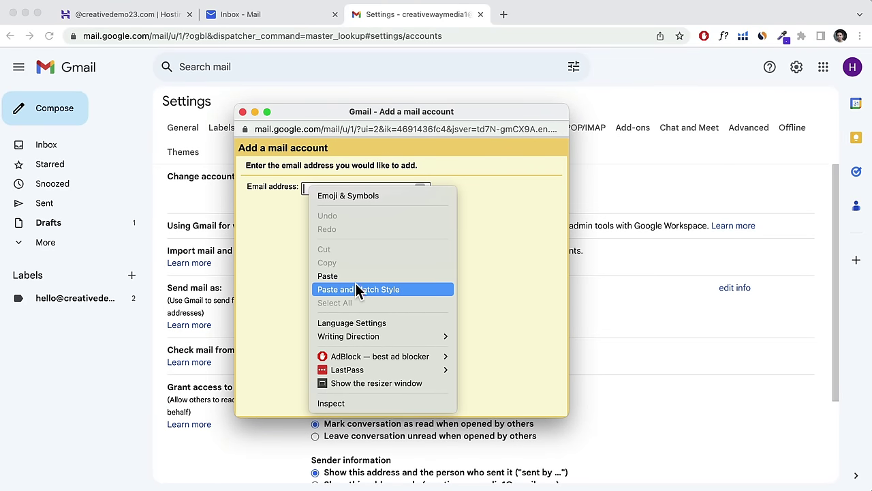
{"action": "left_click", "coordinate": [355, 286]}
{"action": "left_click", "coordinate": [306, 190]}
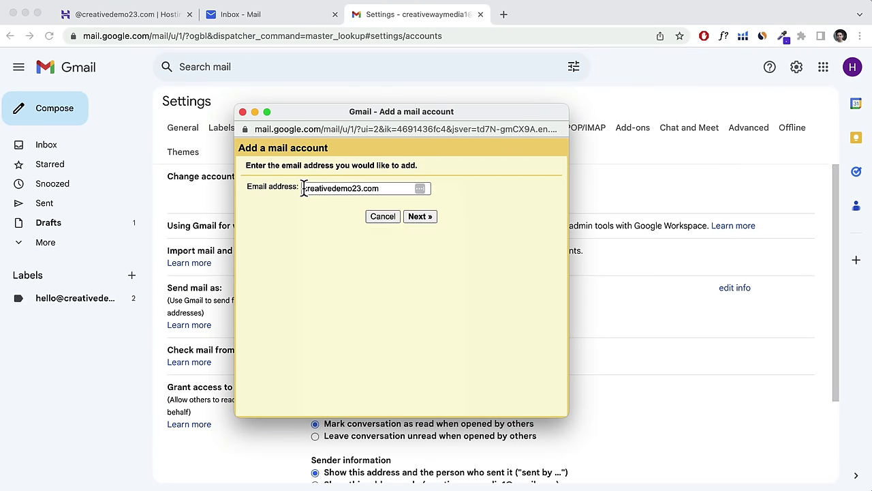
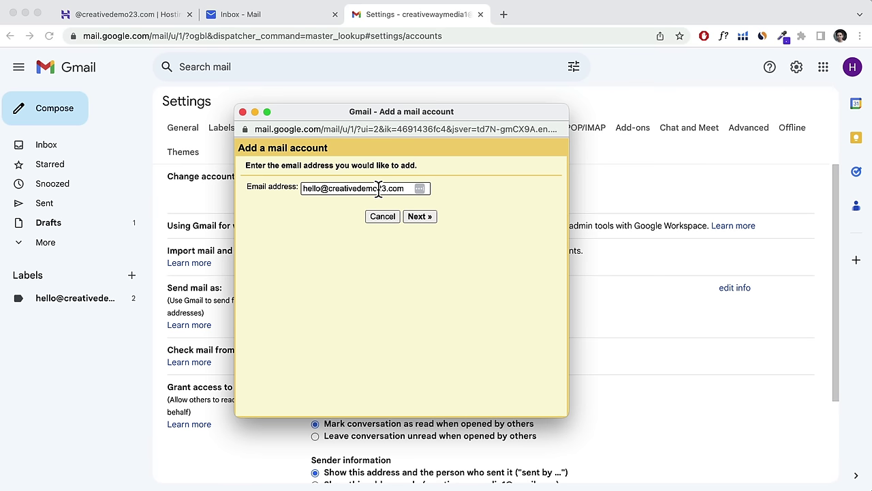
{"action": "left_click", "coordinate": [418, 217]}
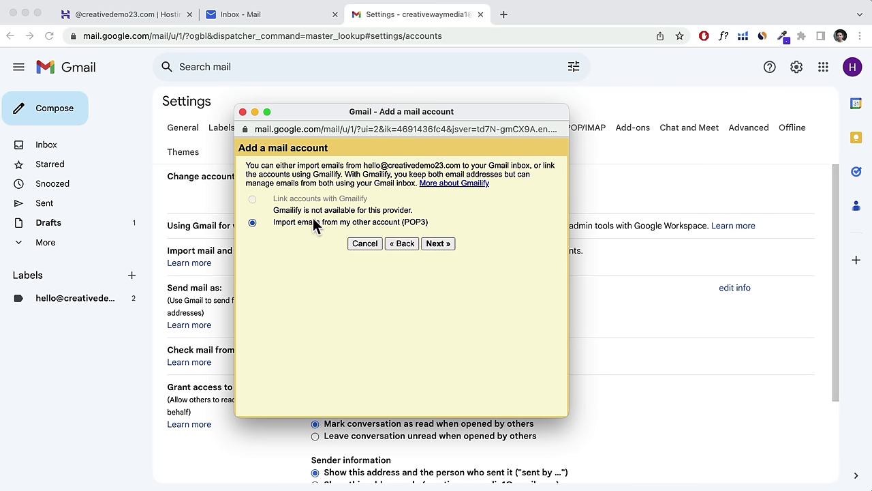
{"action": "left_click", "coordinate": [444, 244]}
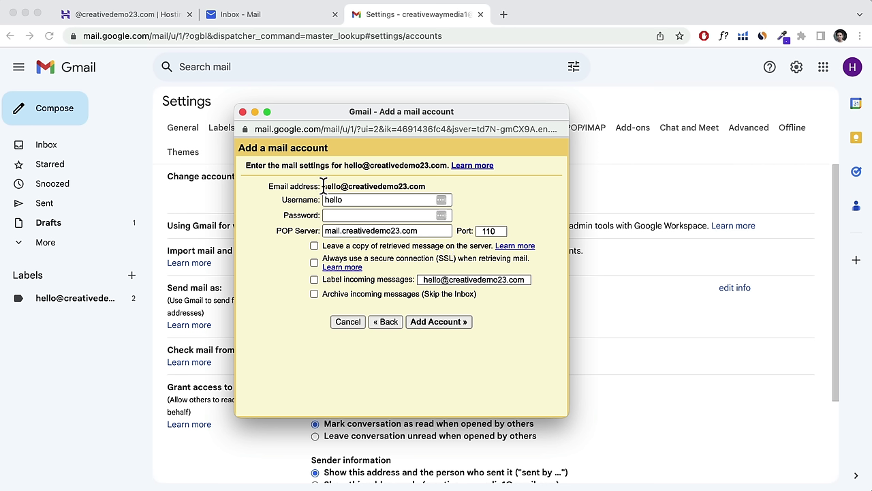
Use the full domain address as username, enter the mailbox password, and bring up hPanel's POP settings.
{"action": "left_click_drag", "start_coordinate": [324, 186], "coordinate": [438, 186]}
{"action": "right_click", "coordinate": [403, 186]}
{"action": "left_click", "coordinate": [426, 210]}
{"action": "left_click", "coordinate": [369, 199]}
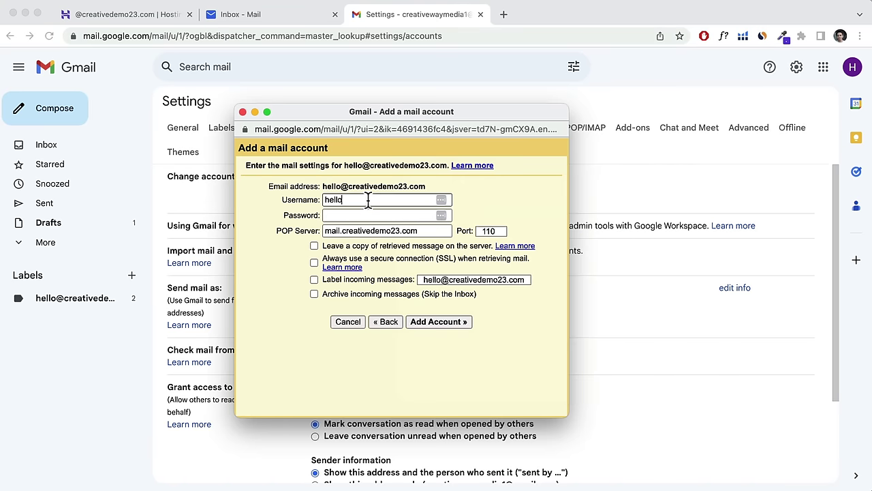
{"action": "key", "text": "super+a"}
{"action": "key", "text": "super+v"}
{"action": "left_click", "coordinate": [372, 215]}
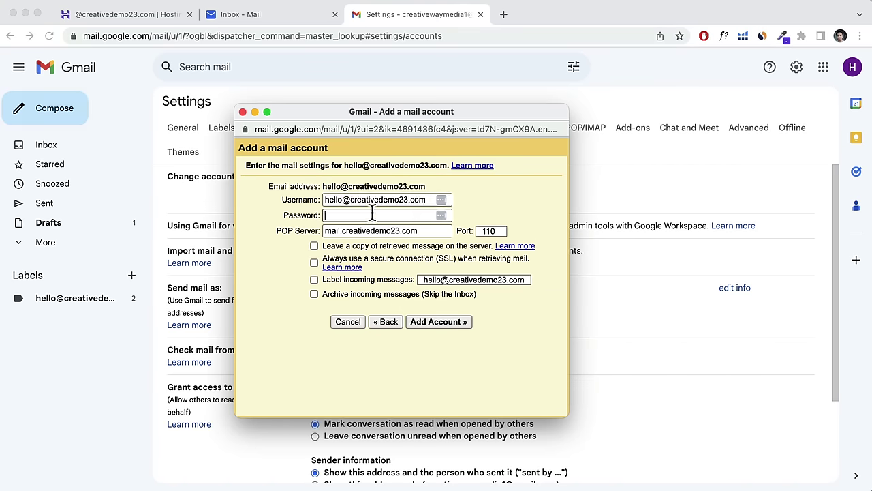
{"action": "type", "text": "•"}
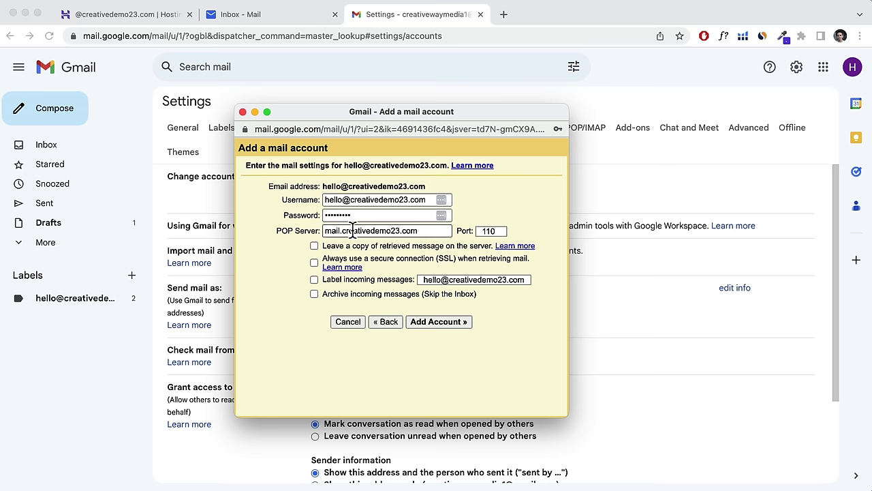
{"action": "left_click", "coordinate": [151, 19]}
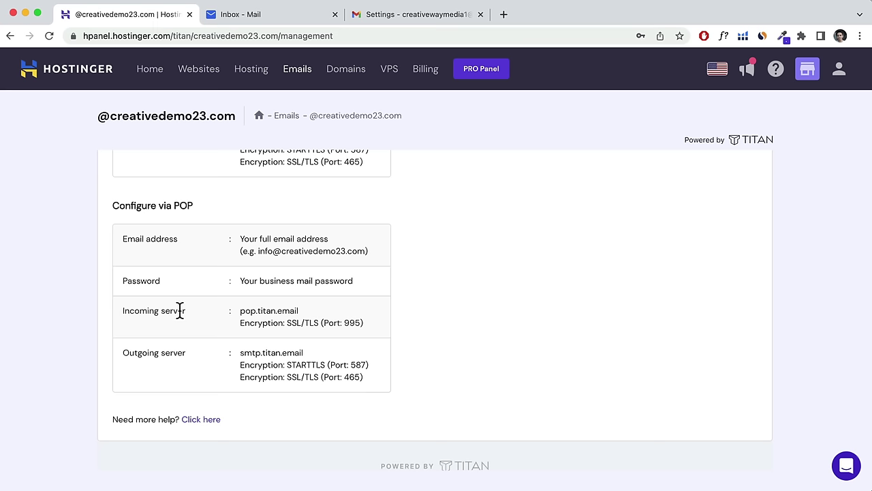
Copy pop.titan.email from hPanel into Gmail's POP Server field.
{"action": "left_click_drag", "start_coordinate": [240, 312], "coordinate": [299, 310]}
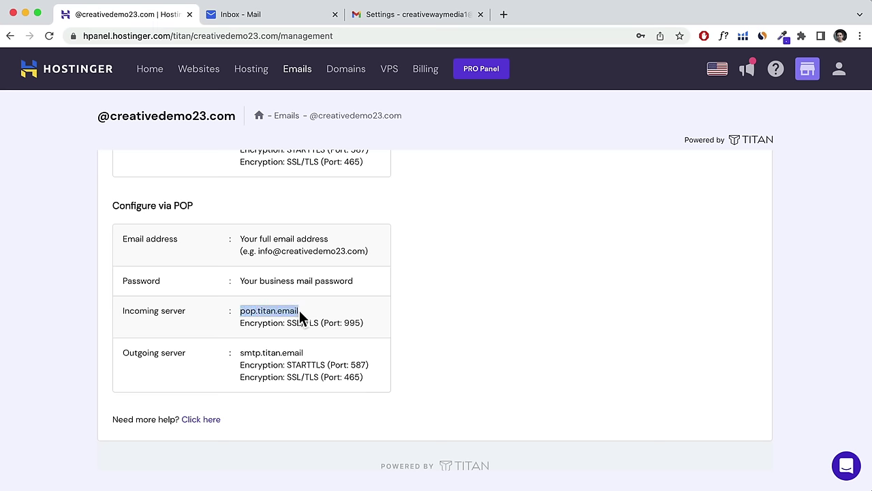
{"action": "right_click", "coordinate": [294, 310]}
{"action": "left_click", "coordinate": [313, 338]}
{"action": "left_click", "coordinate": [25, 13]}
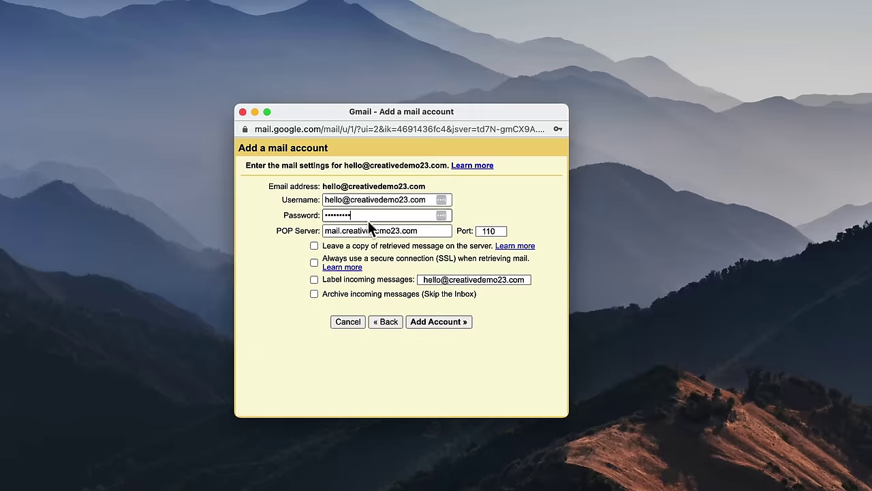
{"action": "left_click_drag", "start_coordinate": [418, 230], "coordinate": [299, 229]}
{"action": "key", "text": "super+v"}
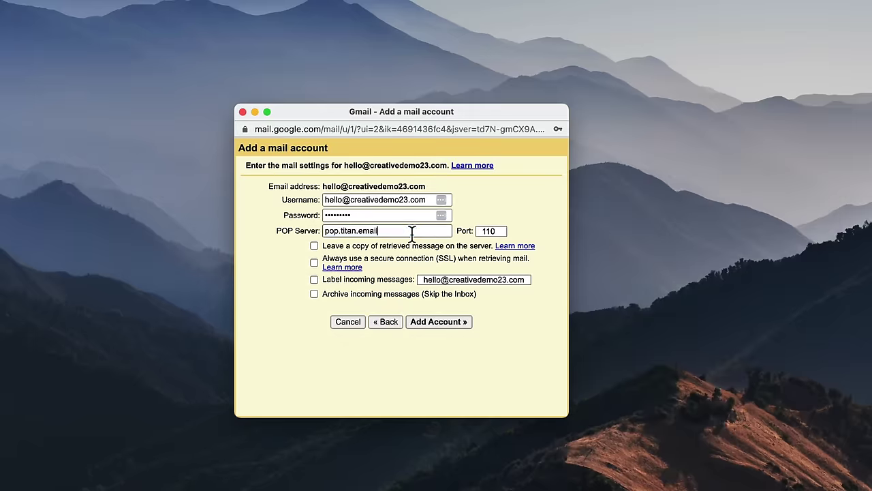
Choose port 995 and add the POP account.
{"action": "left_click", "coordinate": [500, 234]}
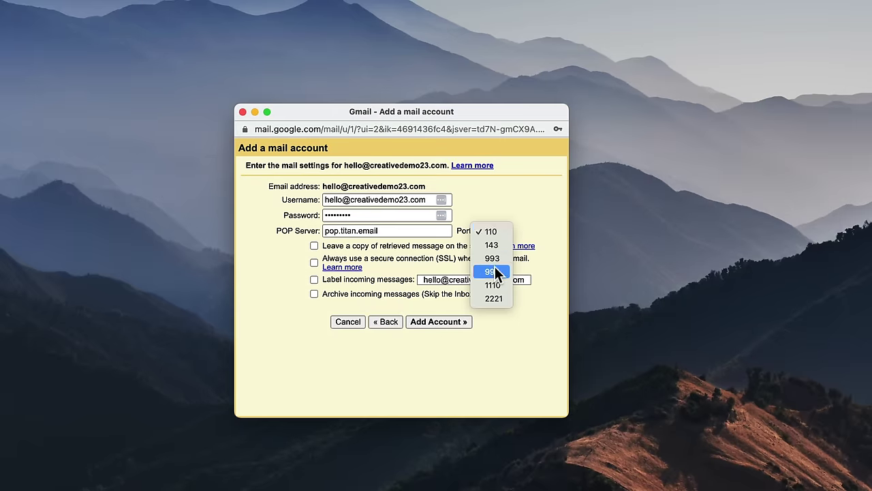
{"action": "left_click", "coordinate": [495, 267]}
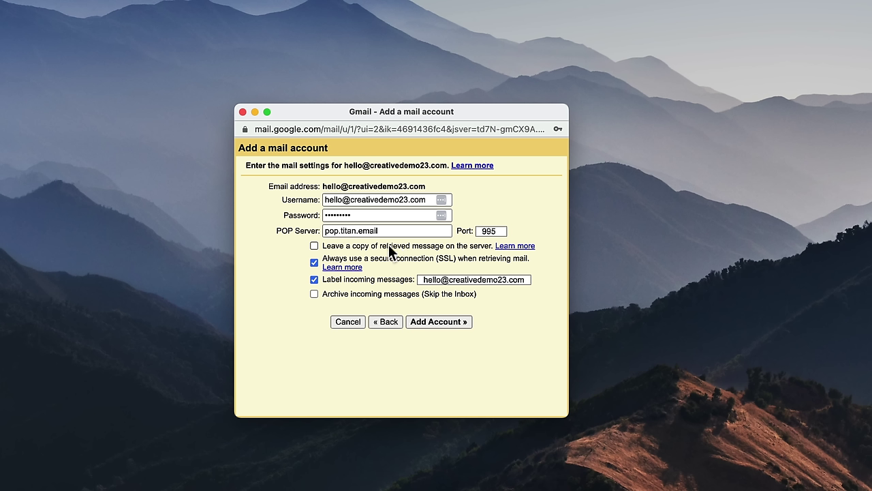
{"action": "left_click", "coordinate": [439, 321]}
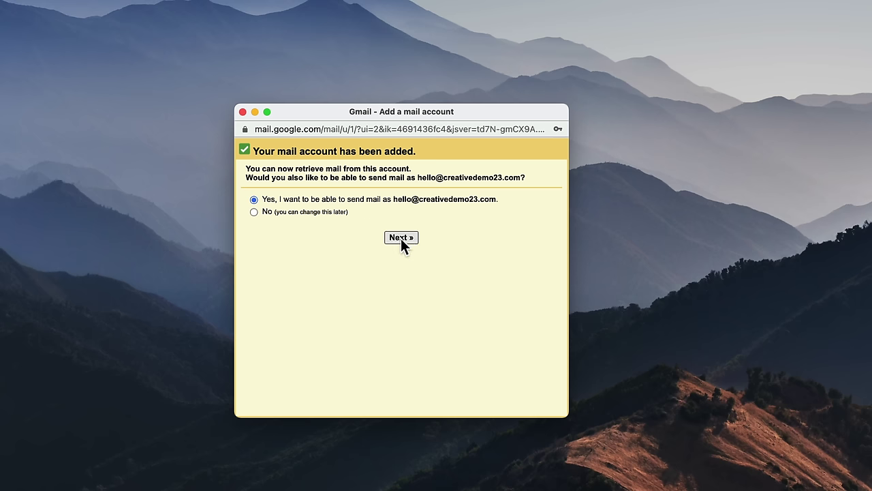
Opt to also send as the domain address, keep the sender name, and reach the SMTP settings.
{"action": "left_click", "coordinate": [401, 238]}
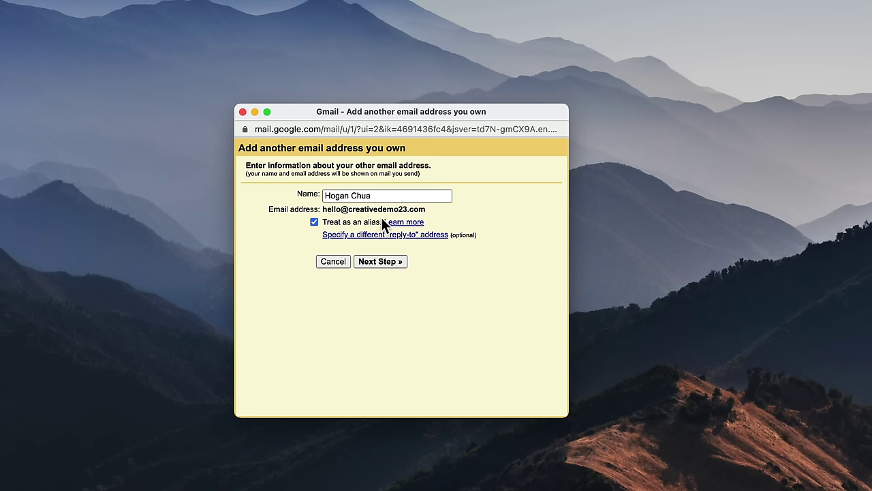
{"action": "left_click", "coordinate": [379, 262]}
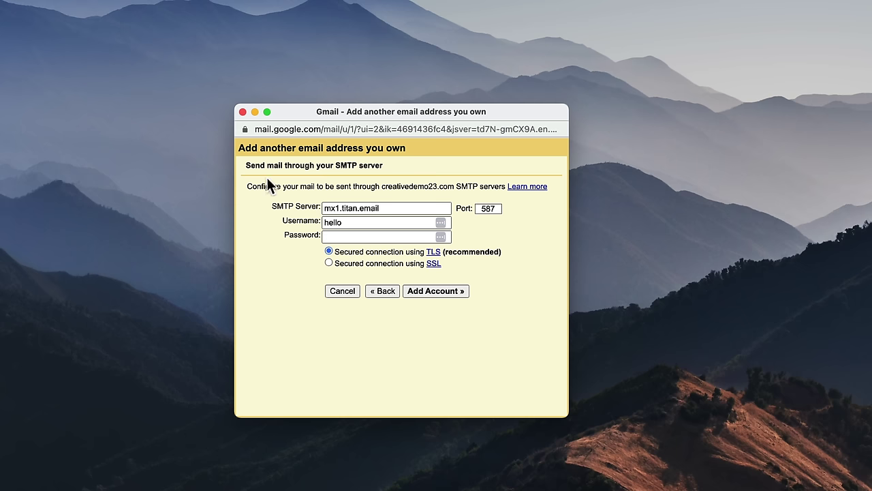
{"action": "left_click", "coordinate": [381, 208]}
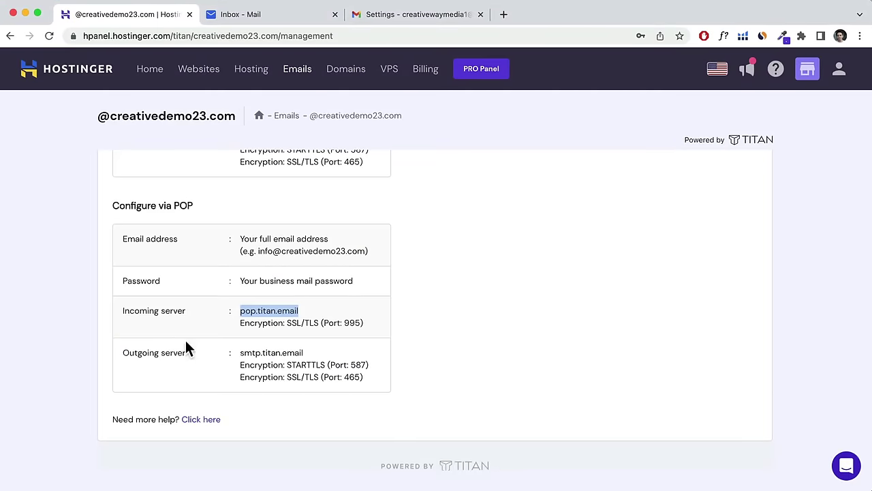
Copy smtp.titan.email from hPanel into Gmail's SMTP Server field.
{"action": "left_click_drag", "start_coordinate": [240, 352], "coordinate": [319, 353]}
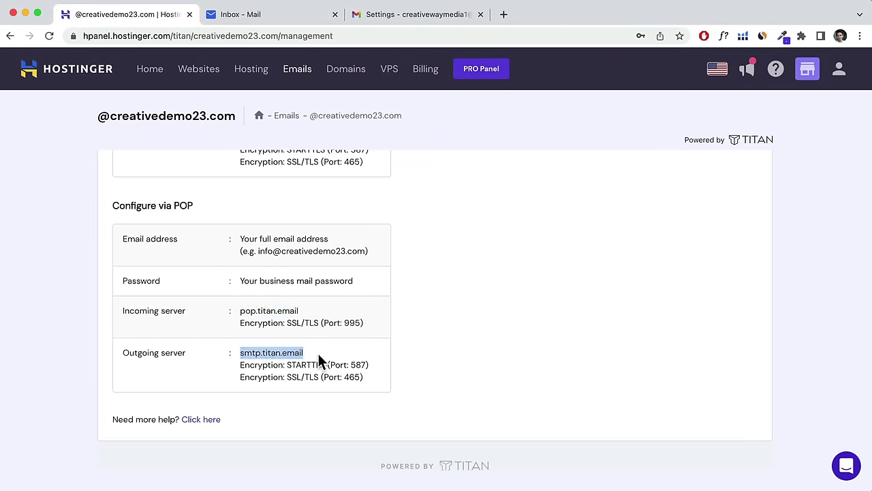
{"action": "right_click", "coordinate": [272, 352]}
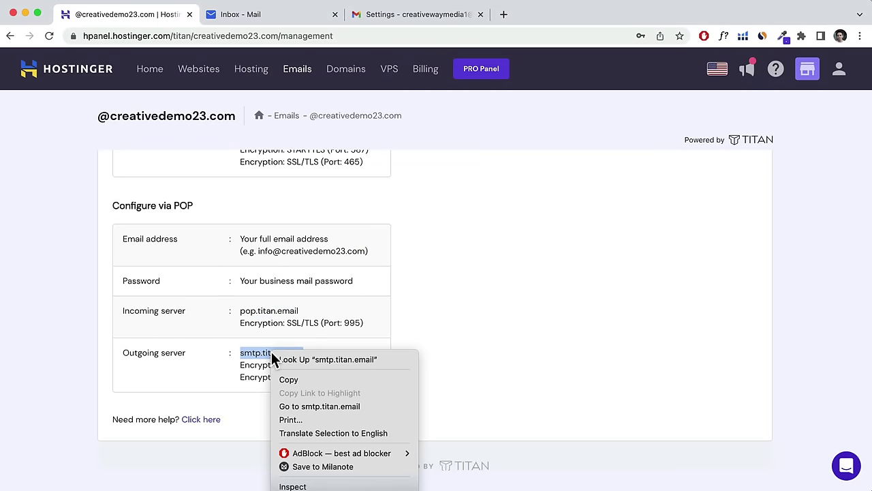
{"action": "left_click", "coordinate": [293, 380]}
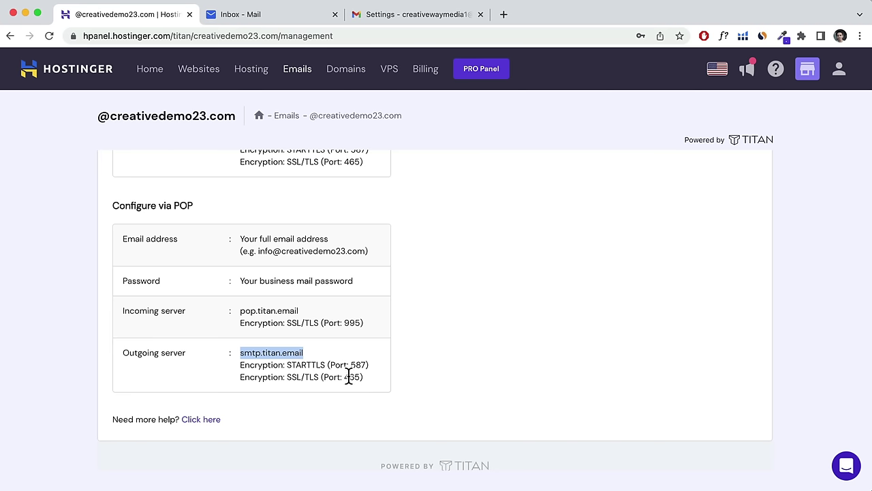
{"action": "left_click", "coordinate": [25, 14]}
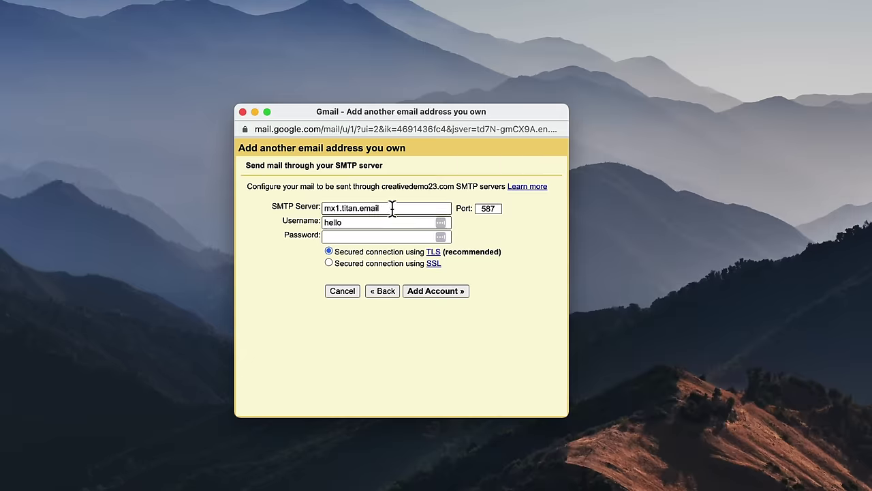
{"action": "left_click_drag", "start_coordinate": [392, 208], "coordinate": [311, 205]}
{"action": "key", "text": "super+v"}
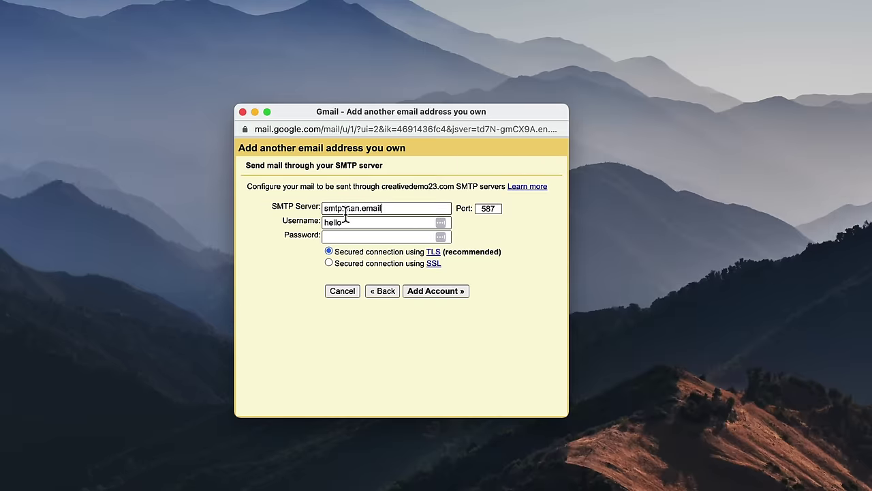
Enter the full domain address as username, the mailbox password, and port 465.
{"action": "left_click_drag", "start_coordinate": [382, 187], "coordinate": [454, 187]}
{"action": "right_click", "coordinate": [451, 185]}
{"action": "left_click", "coordinate": [461, 211]}
{"action": "left_click", "coordinate": [373, 222]}
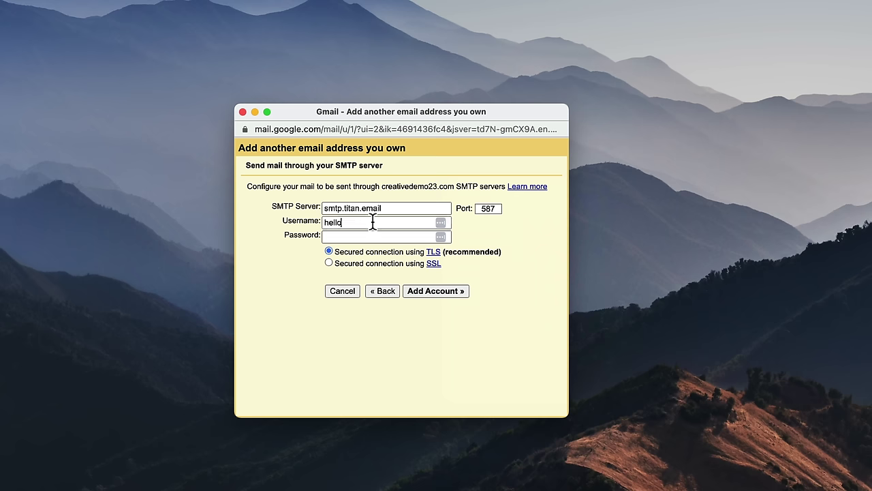
{"action": "key", "text": "super+v"}
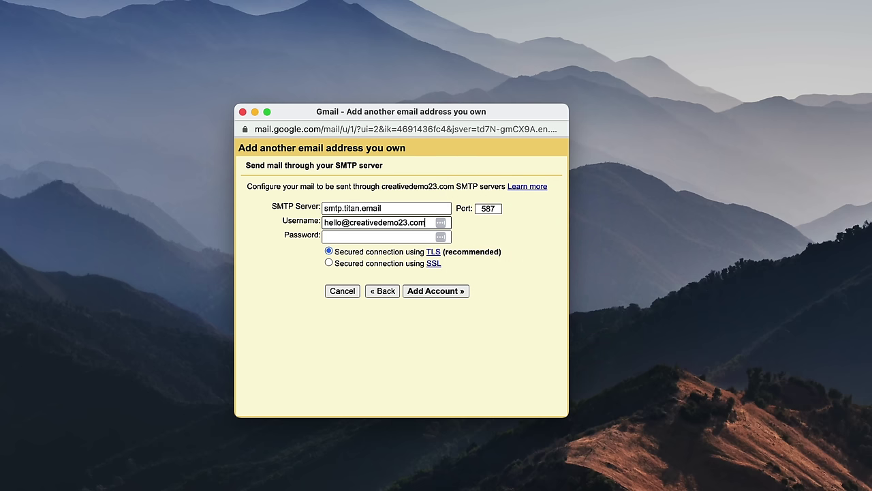
{"action": "left_click", "coordinate": [355, 236]}
{"action": "type", "text": "***"}
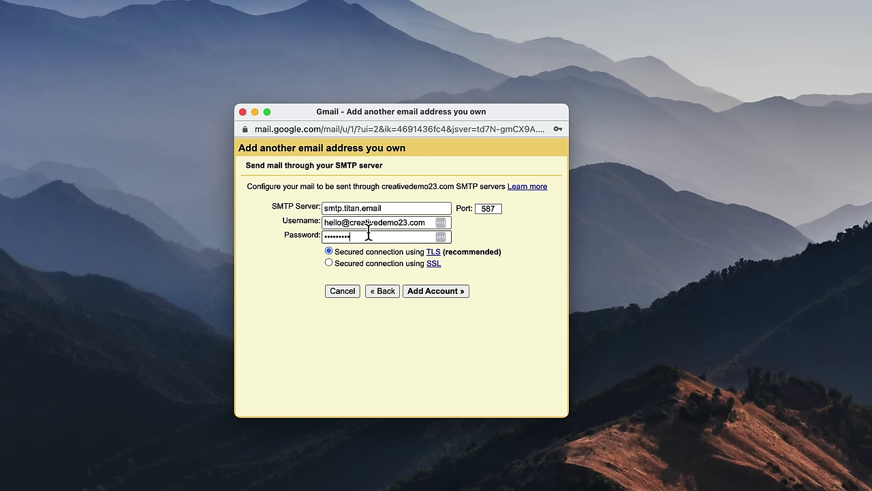
{"action": "left_click", "coordinate": [486, 211]}
{"action": "left_click", "coordinate": [489, 197]}
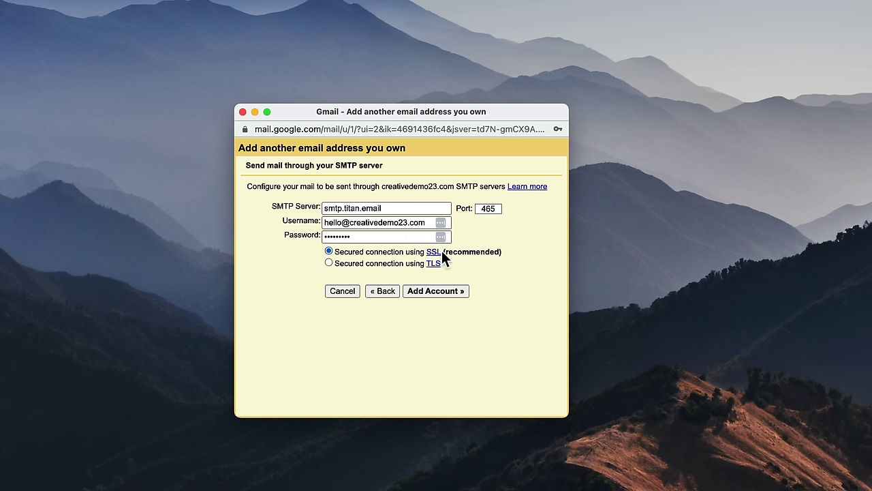
Submit the SMTP settings and go to the Titan domain inbox.
{"action": "left_click", "coordinate": [431, 291]}
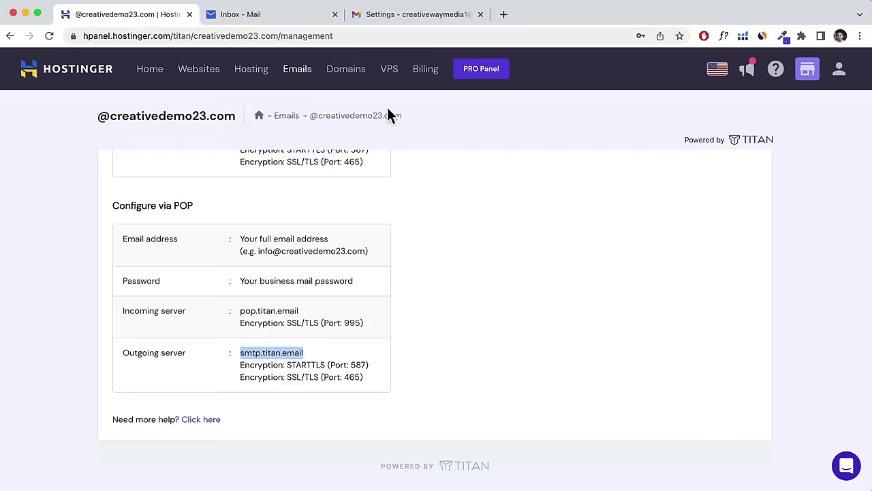
{"action": "left_click", "coordinate": [264, 20]}
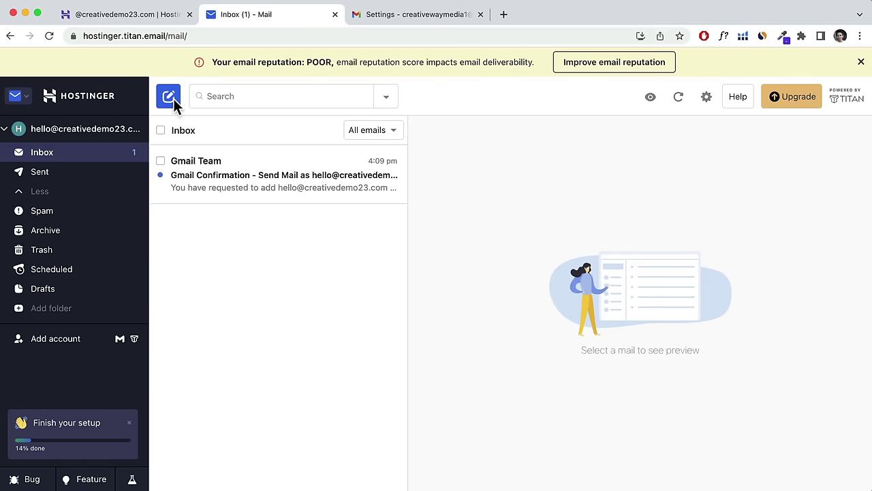
{"action": "left_click", "coordinate": [372, 17]}
{"action": "left_click", "coordinate": [80, 148]}
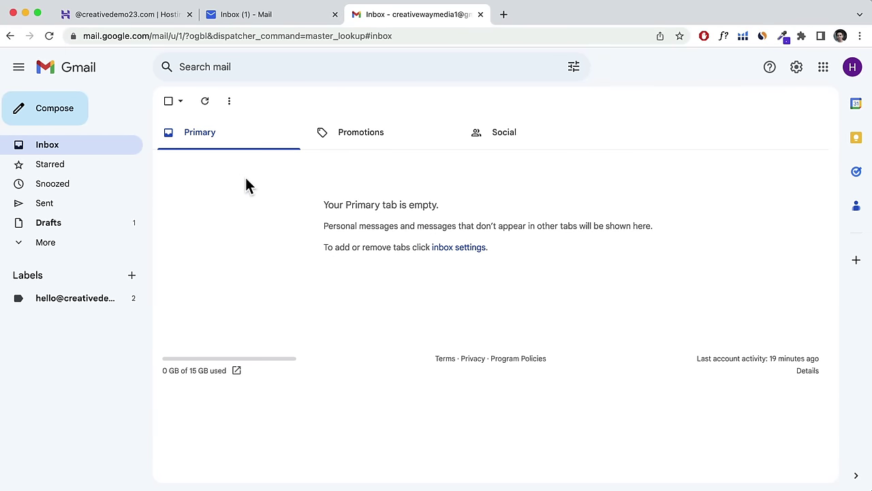
{"action": "left_click", "coordinate": [263, 13]}
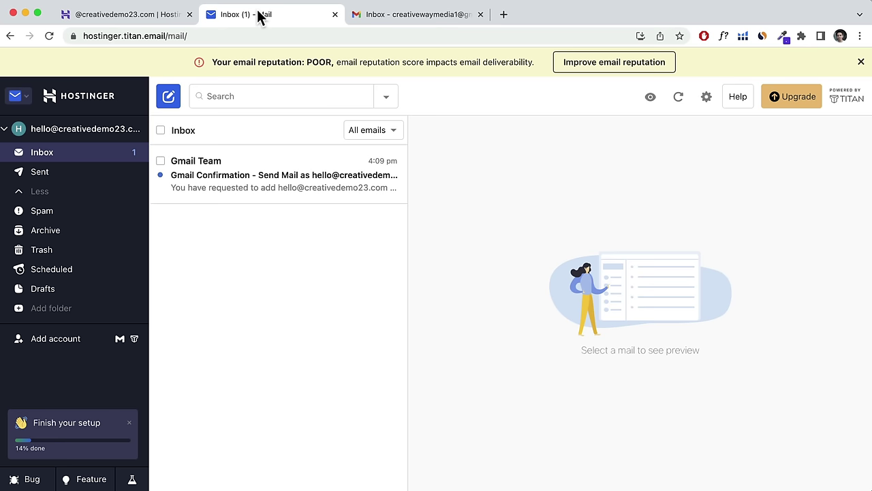
Open Gmail's confirmation email, follow its link, and confirm sending as the domain address.
{"action": "left_click", "coordinate": [259, 168]}
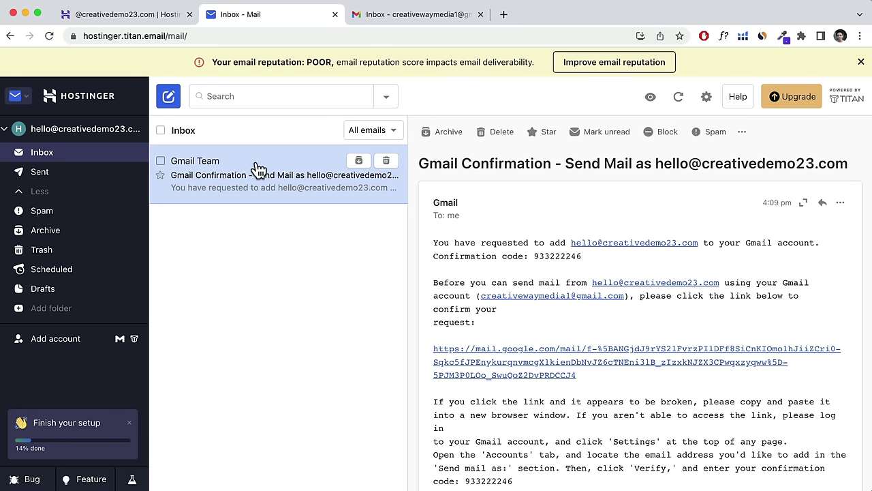
{"action": "left_click", "coordinate": [503, 374]}
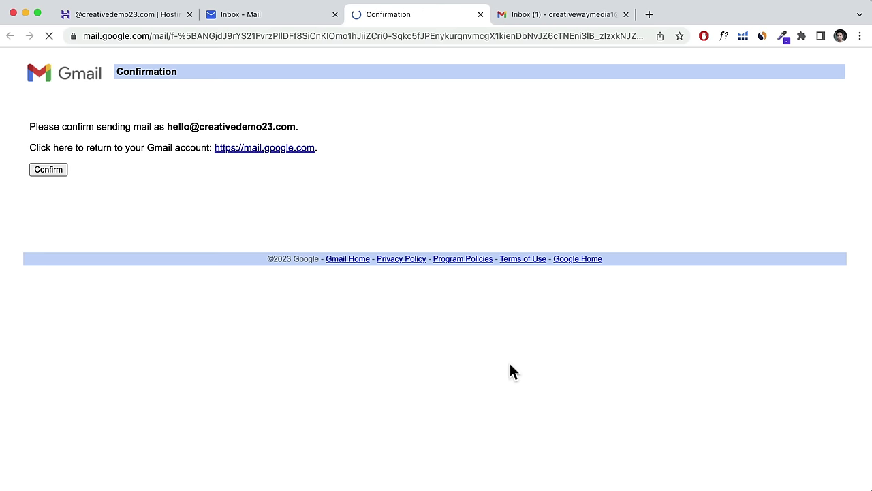
{"action": "left_click", "coordinate": [48, 170]}
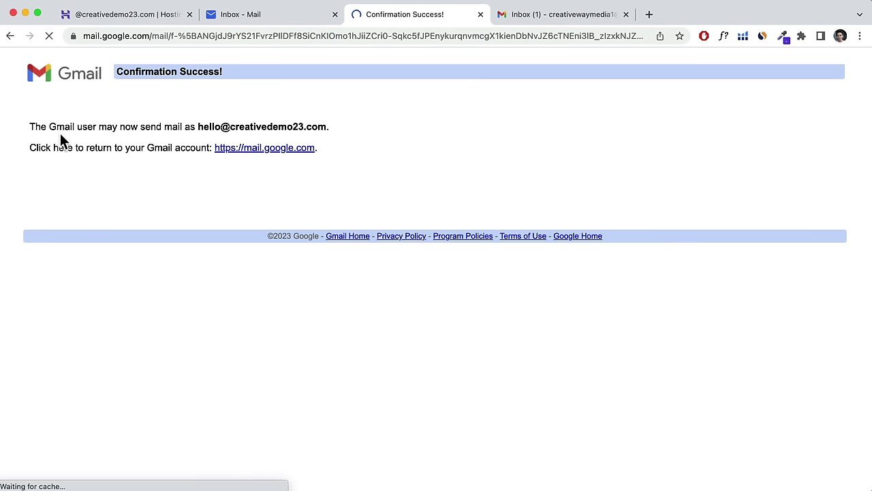
Return to the Gmail inbox and reload it so the new sender address appears.
{"action": "left_click", "coordinate": [538, 19]}
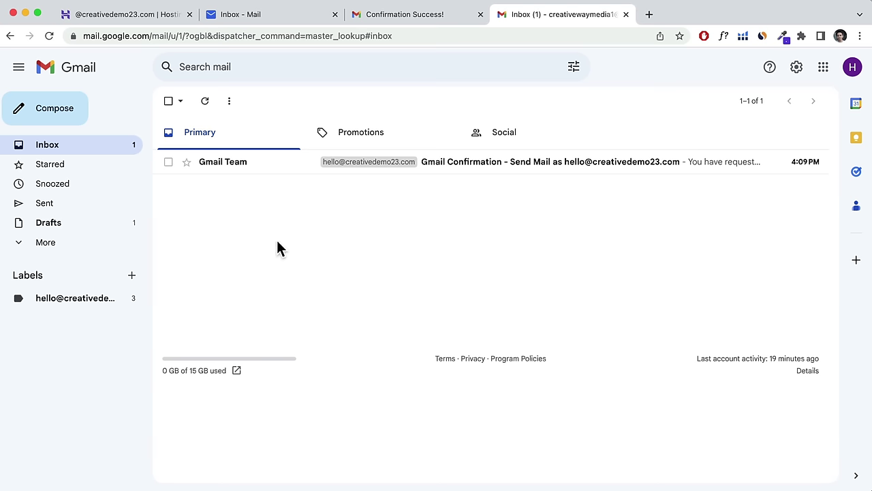
{"action": "left_click", "coordinate": [67, 112]}
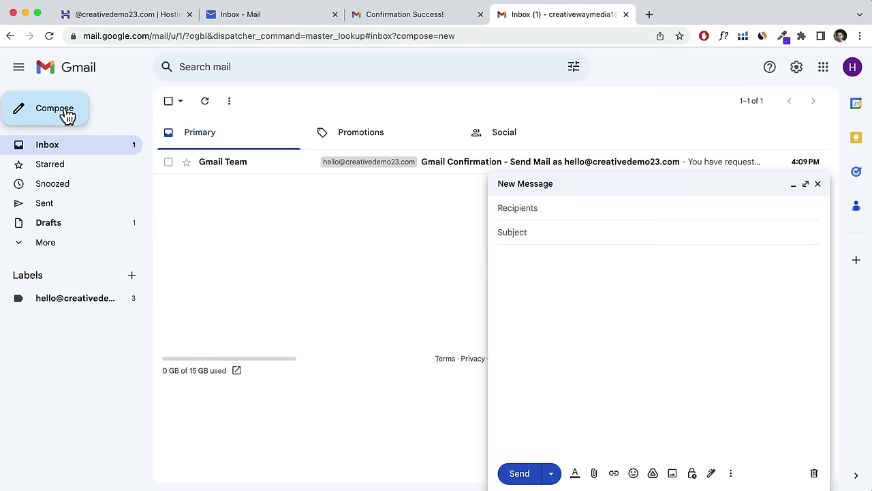
{"action": "left_click", "coordinate": [818, 184]}
{"action": "left_click", "coordinate": [49, 36]}
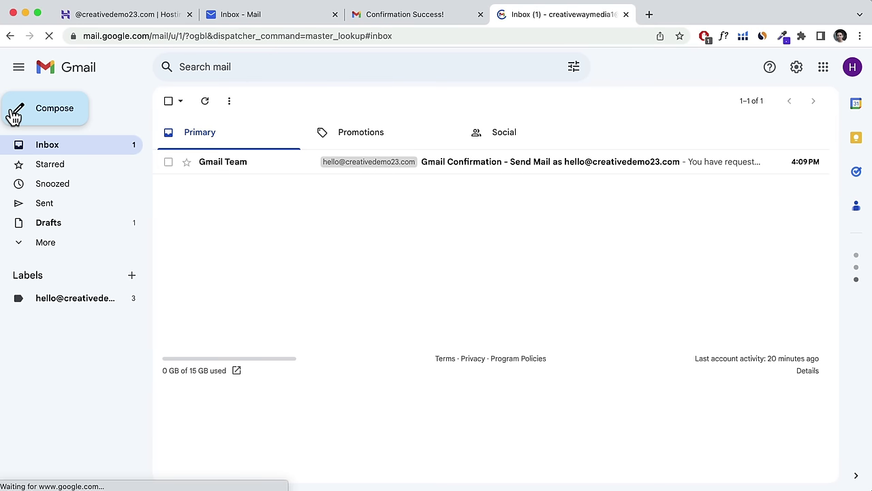
Compose a new message from the domain address, then close it as a draft.
{"action": "left_click", "coordinate": [63, 116]}
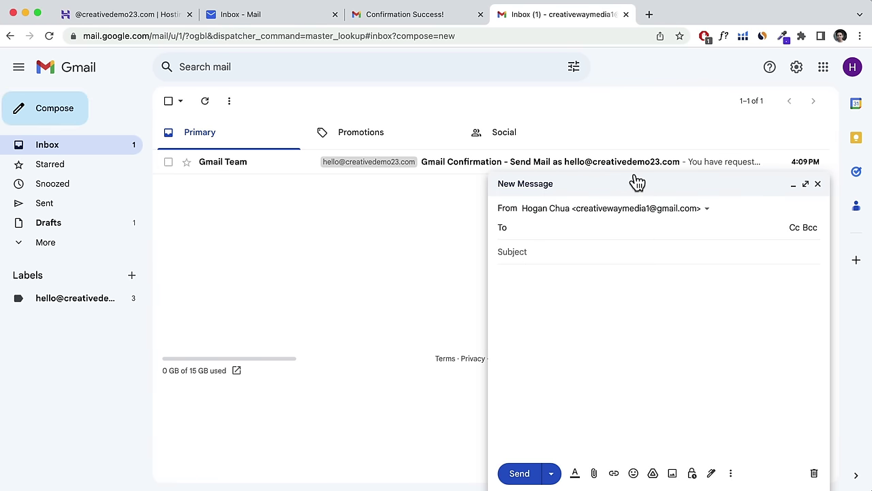
{"action": "left_click", "coordinate": [578, 212]}
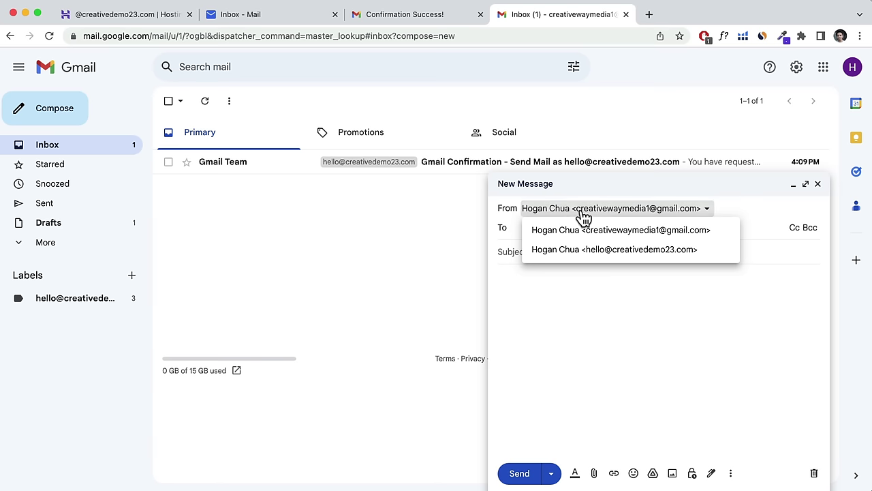
{"action": "left_click", "coordinate": [616, 252]}
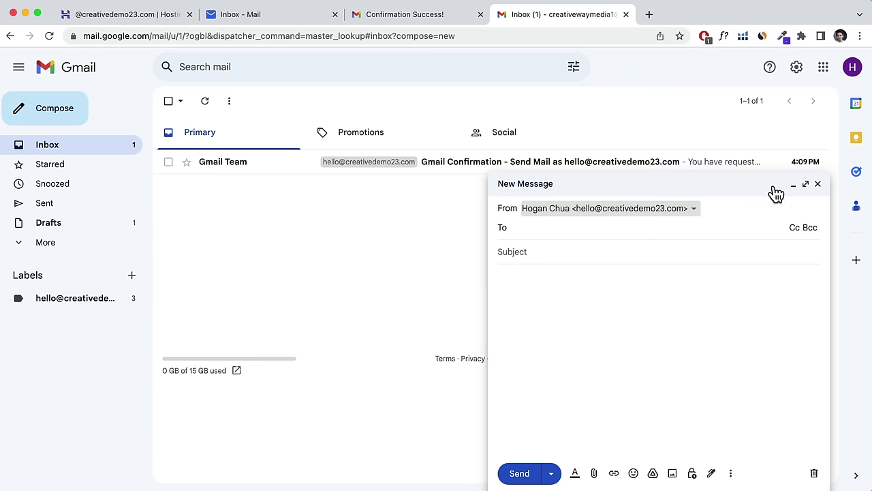
{"action": "left_click", "coordinate": [817, 184]}
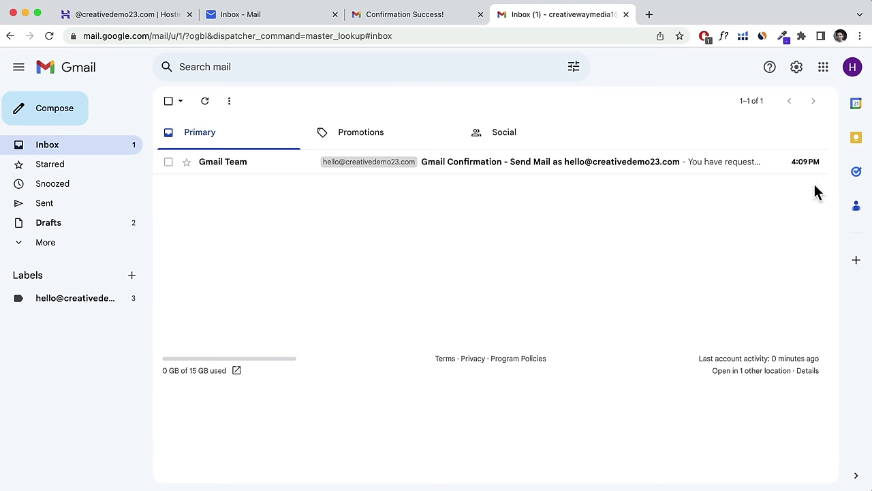
Make the domain address the default under Accounts and Import's Send mail as.
{"action": "left_click", "coordinate": [797, 69]}
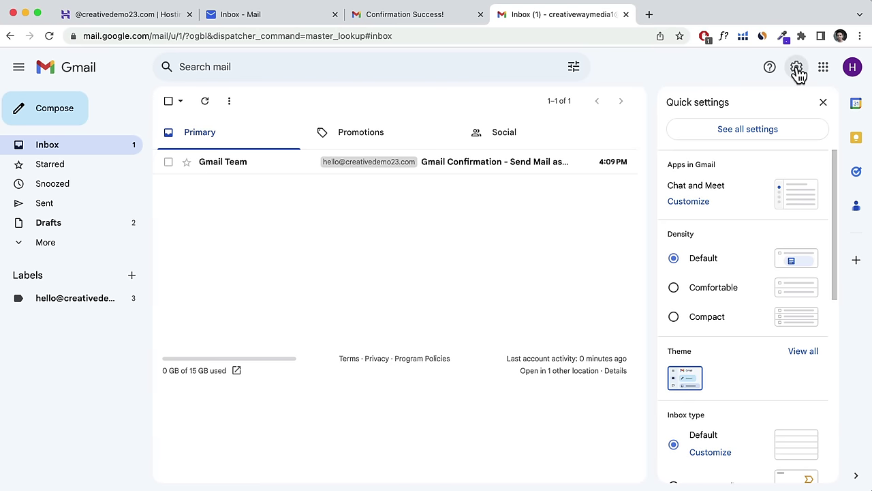
{"action": "left_click", "coordinate": [758, 132]}
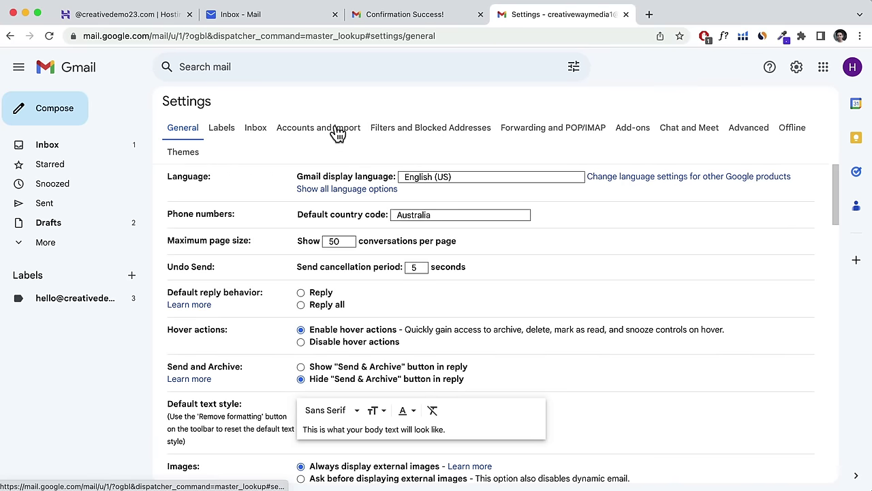
{"action": "left_click", "coordinate": [334, 131]}
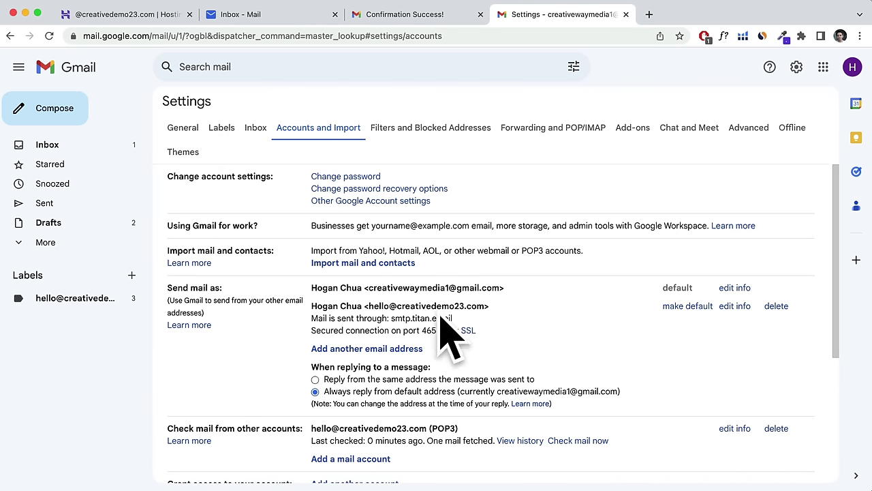
{"action": "left_click", "coordinate": [681, 306]}
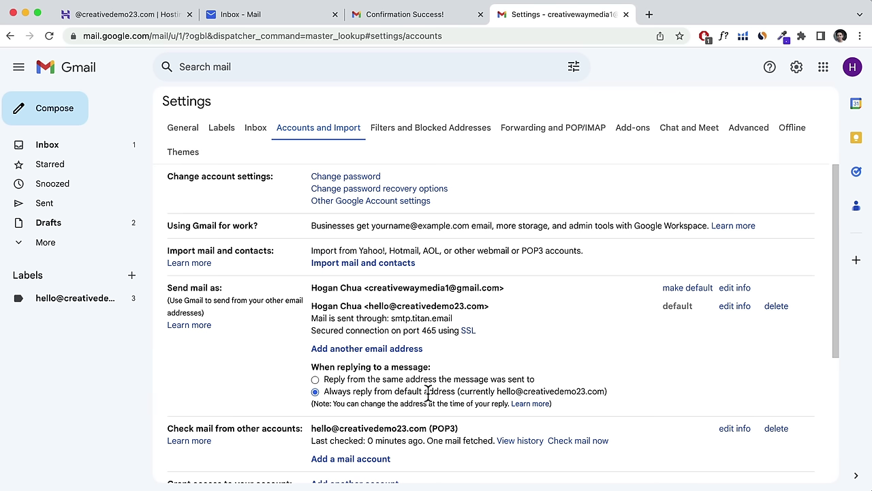
Check the default reply address setting, then go back to the inbox.
{"action": "left_click_drag", "start_coordinate": [499, 392], "coordinate": [618, 393]}
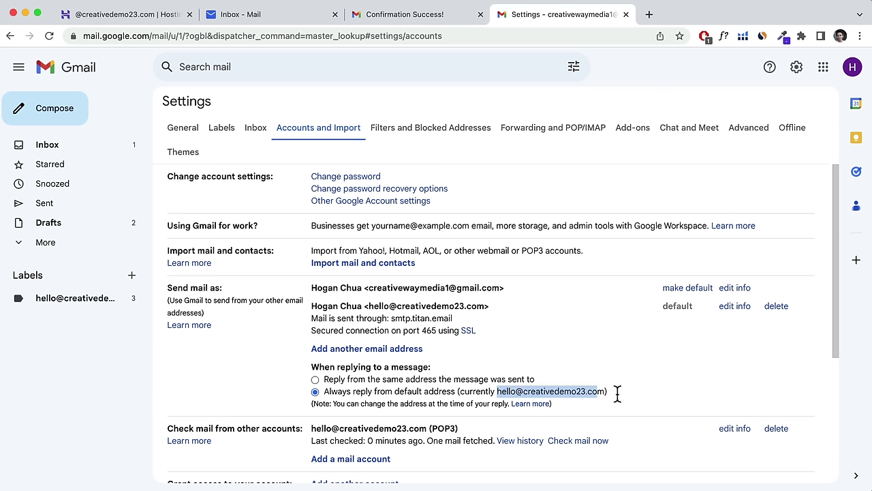
{"action": "left_click", "coordinate": [658, 393]}
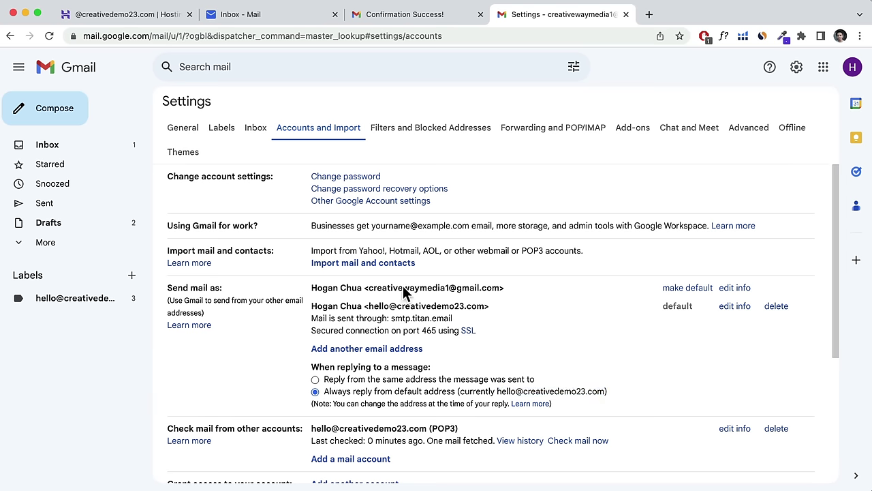
{"action": "left_click", "coordinate": [70, 151]}
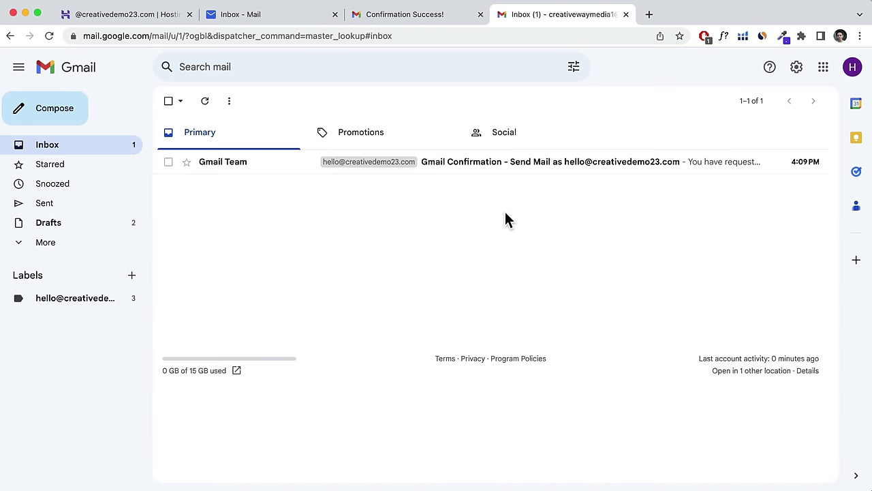